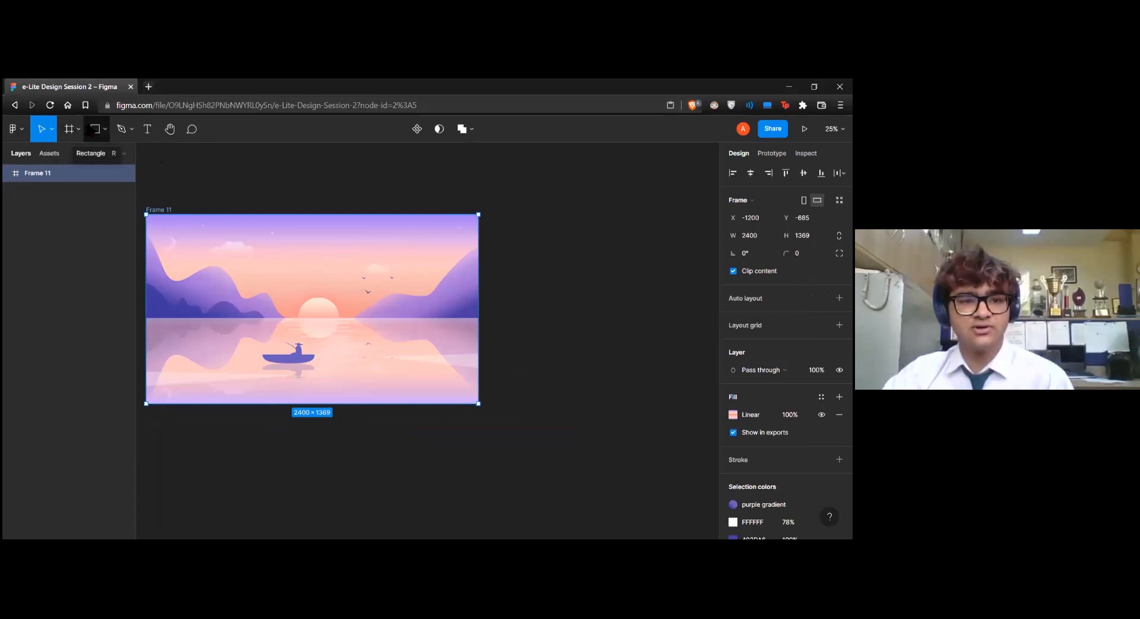
click(107, 130)
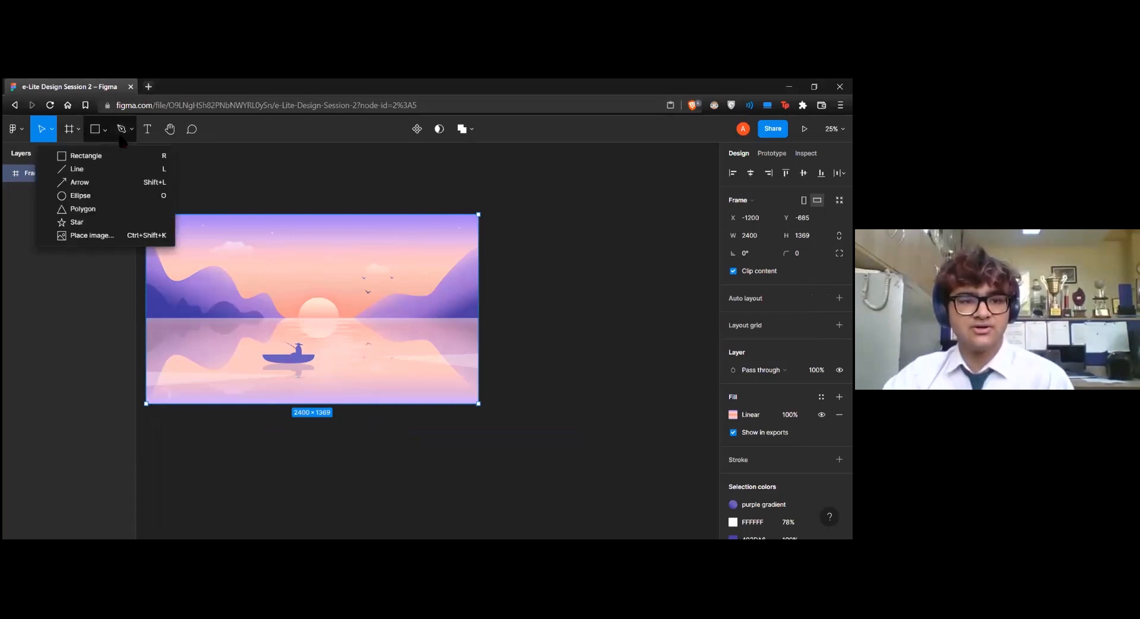
click(124, 129)
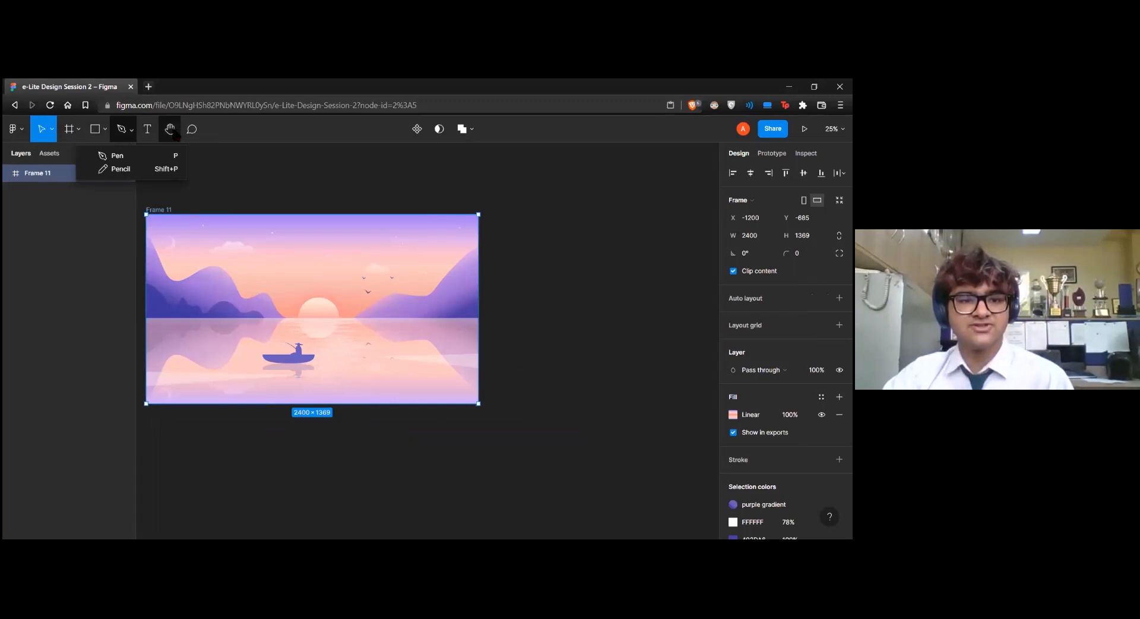
click(310, 171)
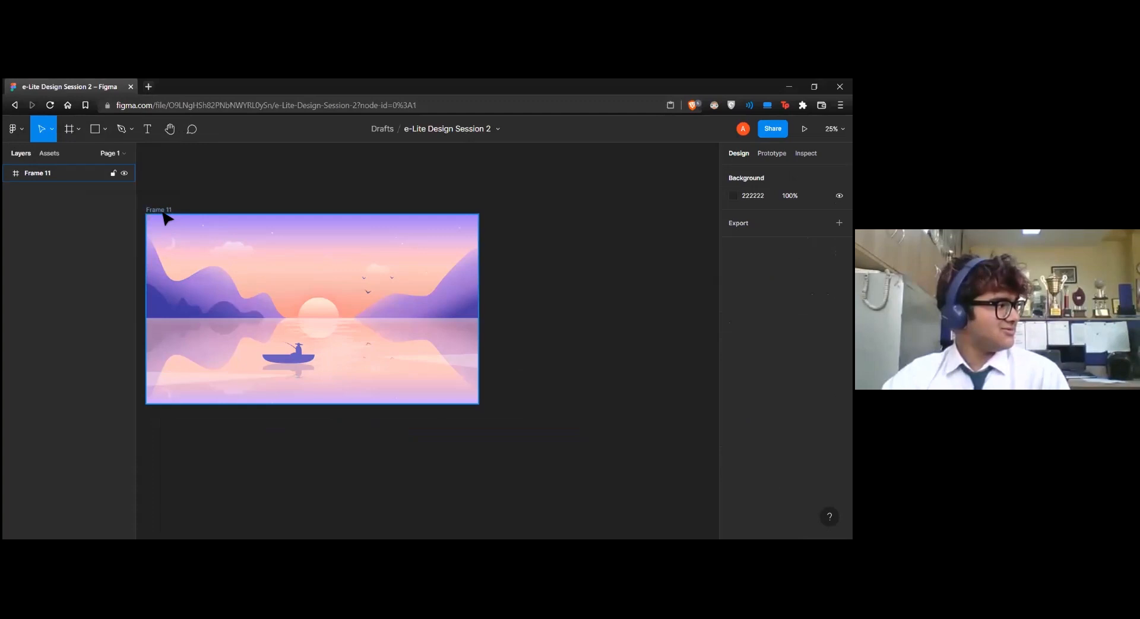
click(219, 389)
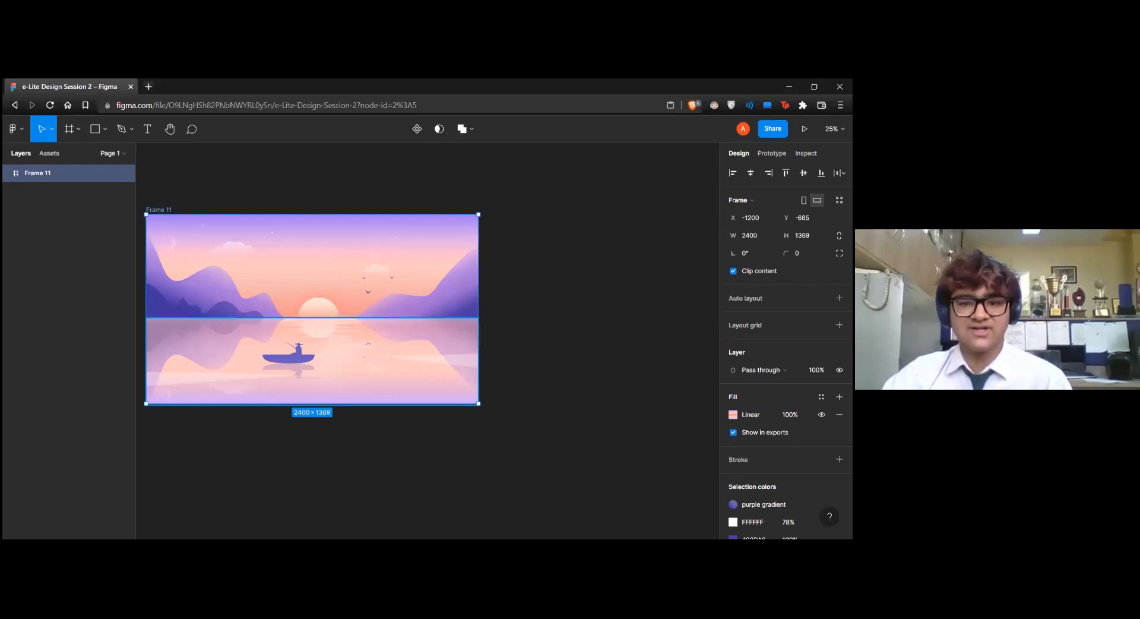
scroll(784, 357, down, 1)
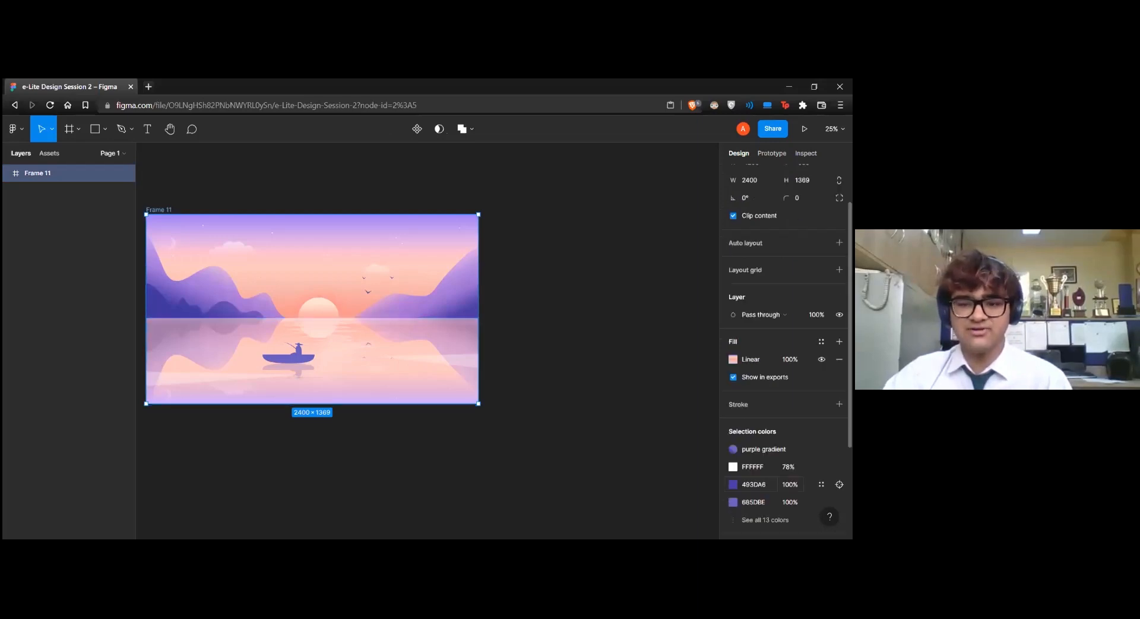
click(545, 356)
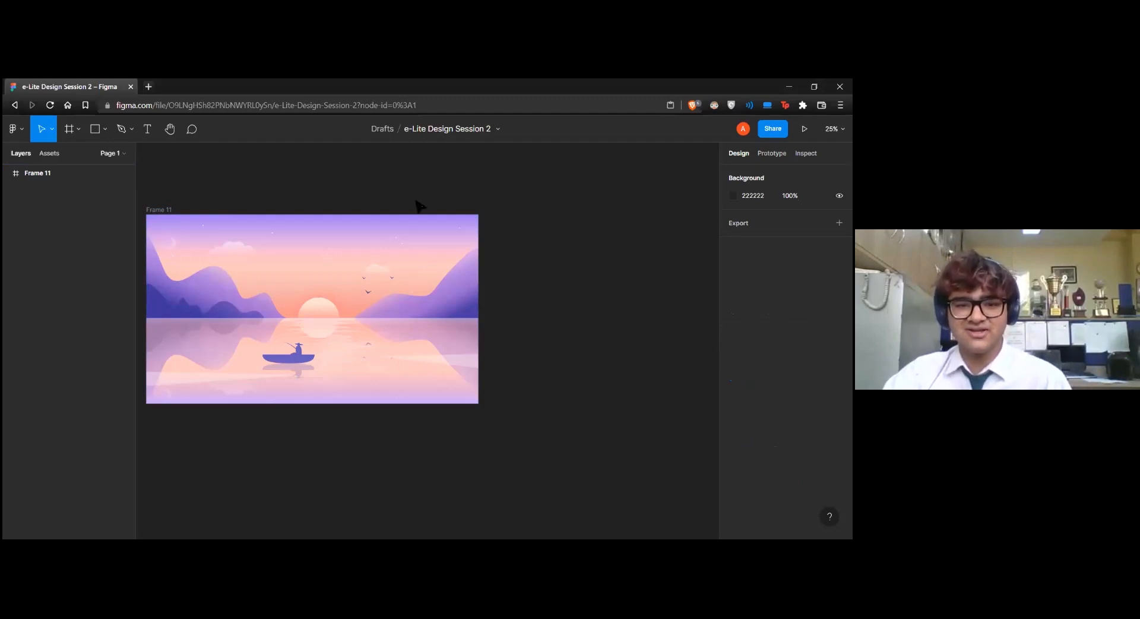
key(alt+Tab)
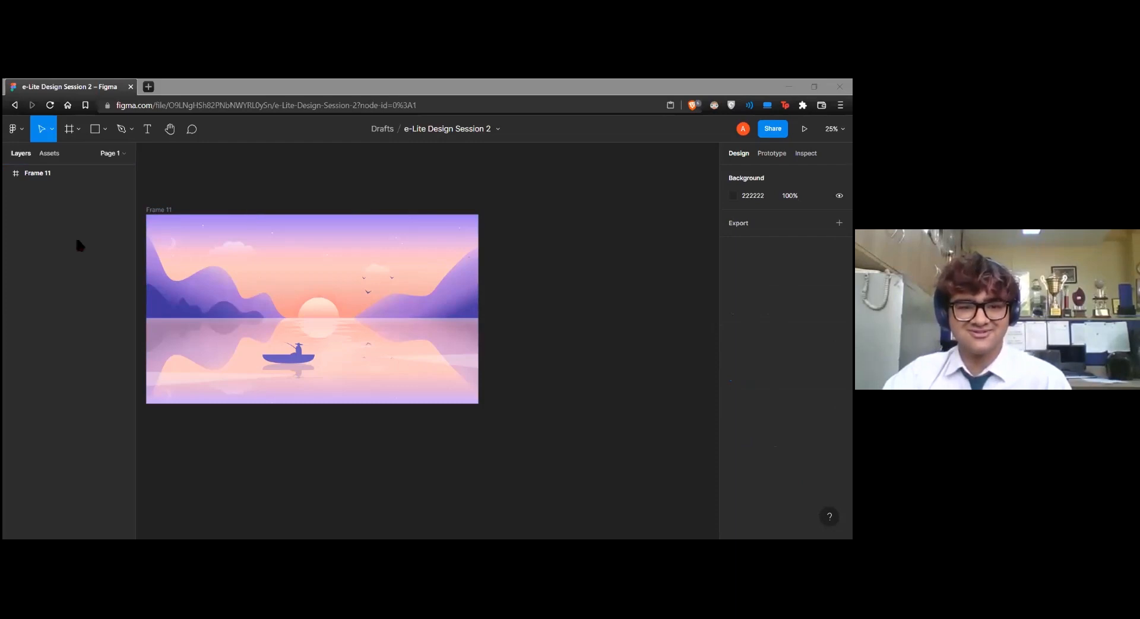
Draw a new 2400 × 1296 frame directly below the lake illustration, matching its width
drag(609, 281, 785, 266)
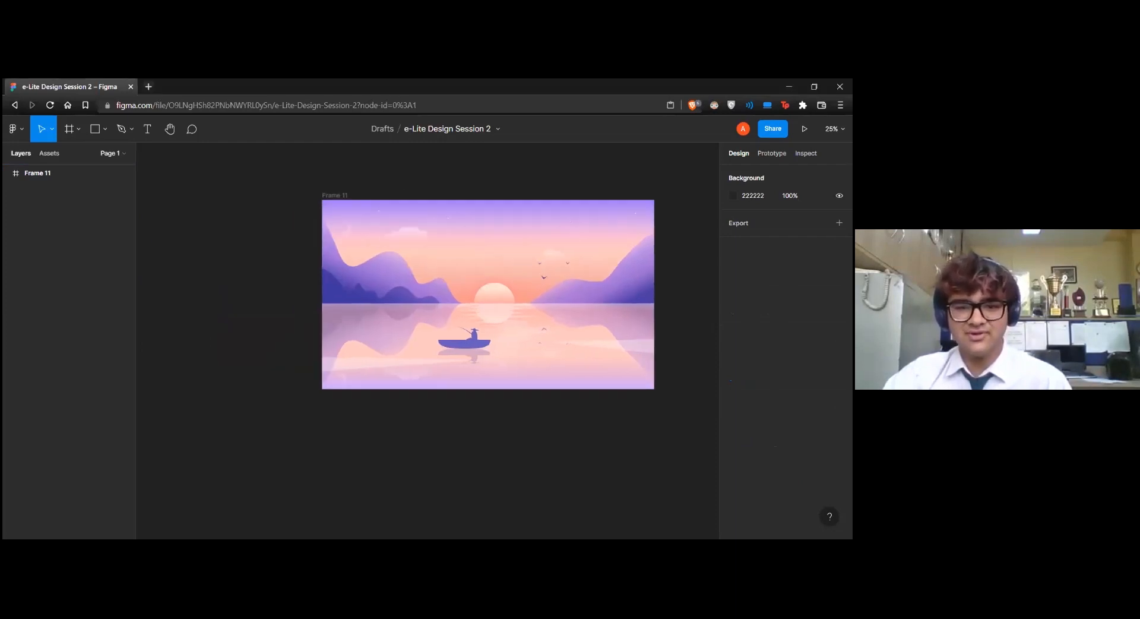
drag(470, 346, 450, 399)
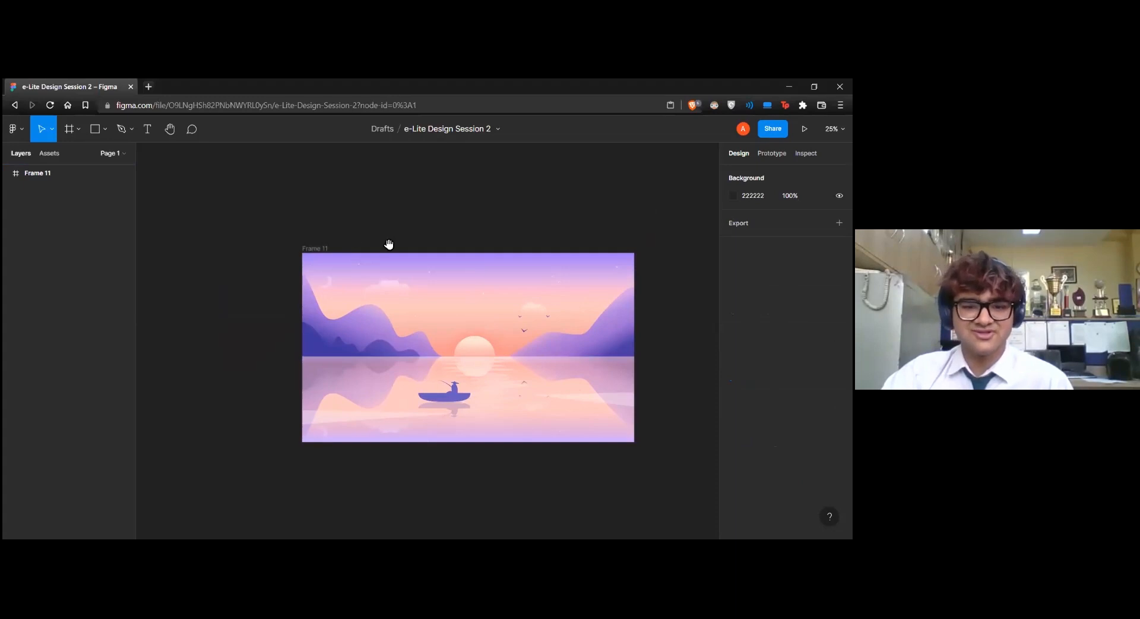
drag(389, 244, 376, 170)
drag(323, 425, 316, 387)
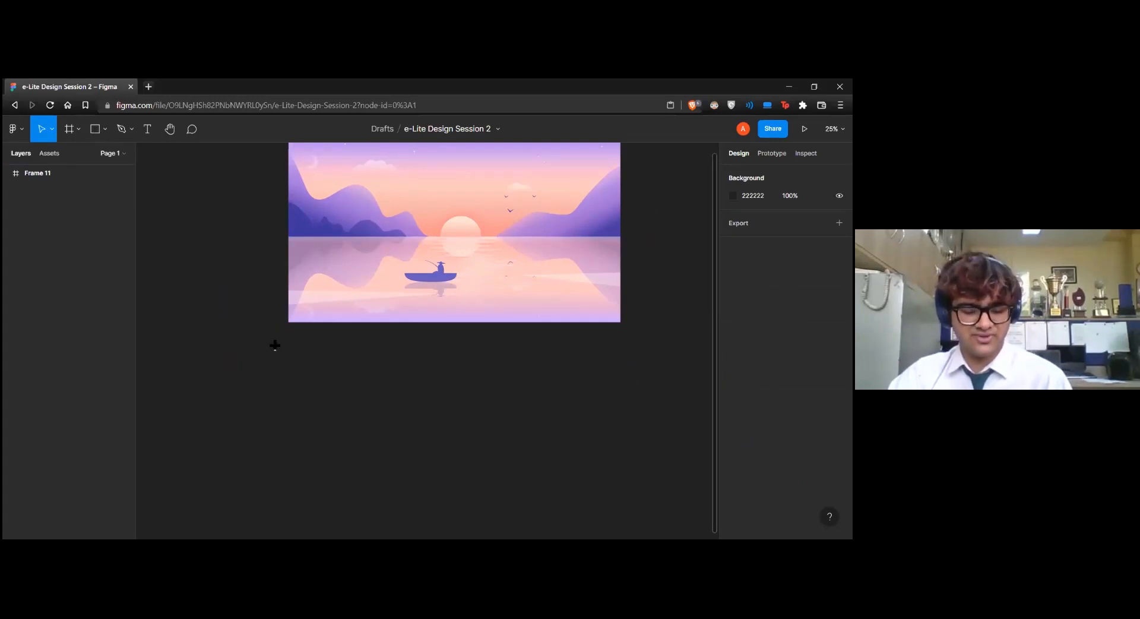
key(f)
drag(288, 348, 620, 514)
scroll(560, 402, down, 1)
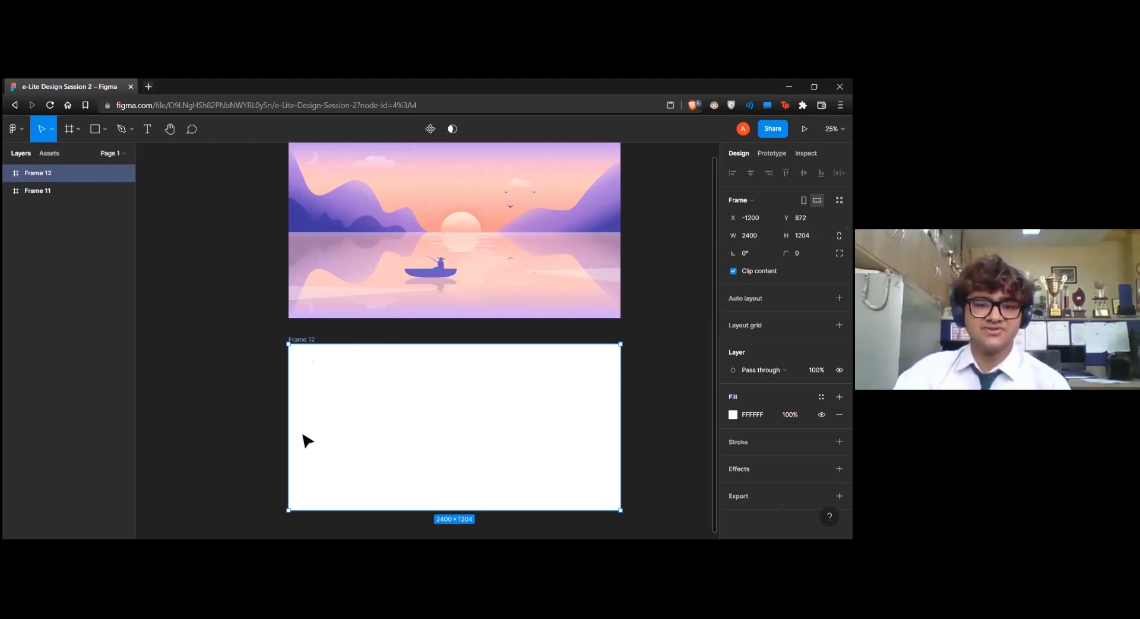
drag(372, 516, 368, 523)
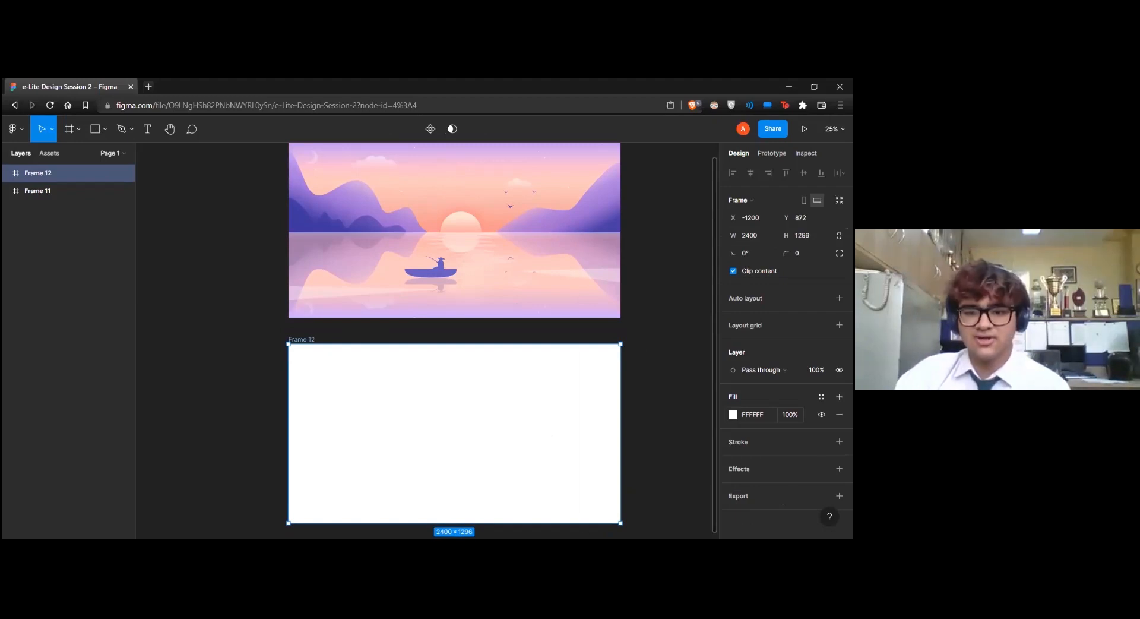
Change the new frame's fill from solid to a linear gradient
click(733, 415)
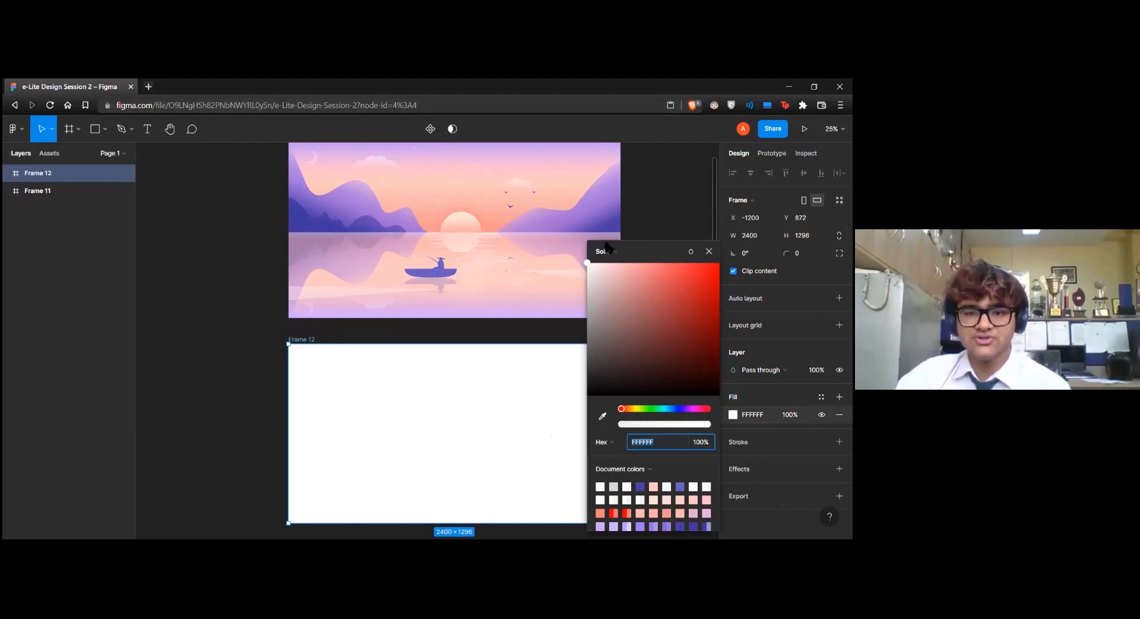
click(602, 248)
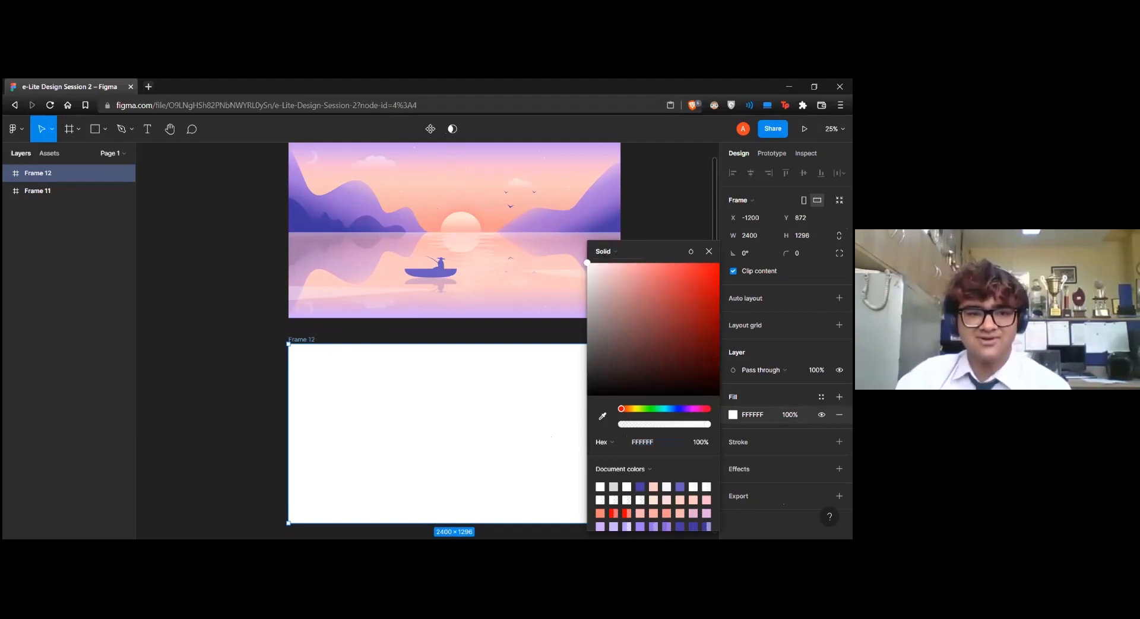
click(623, 253)
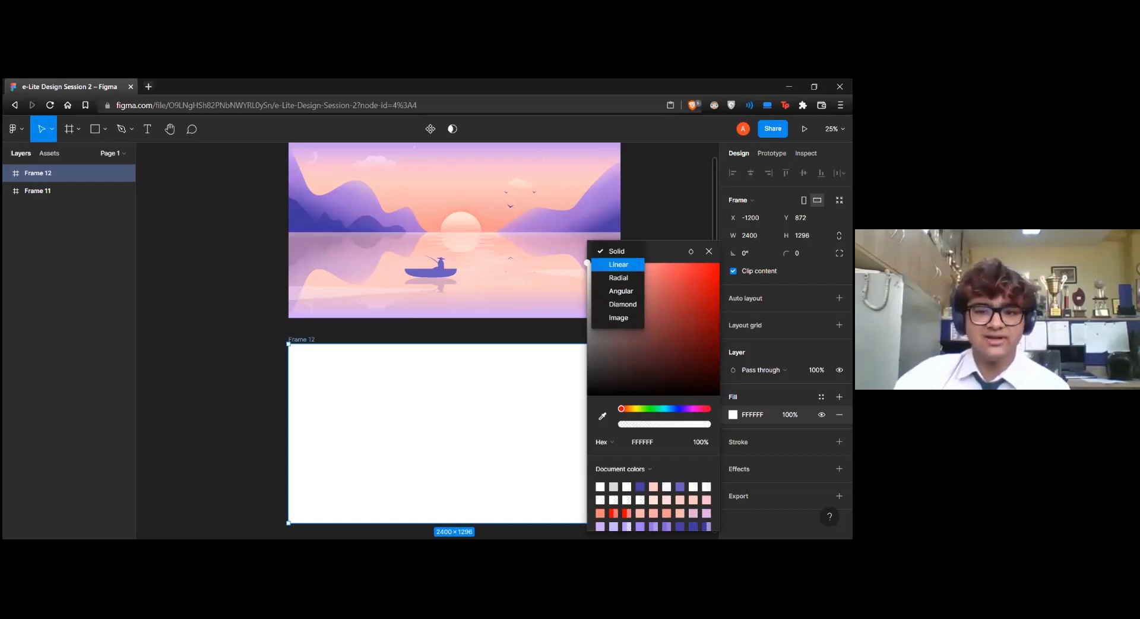
click(618, 264)
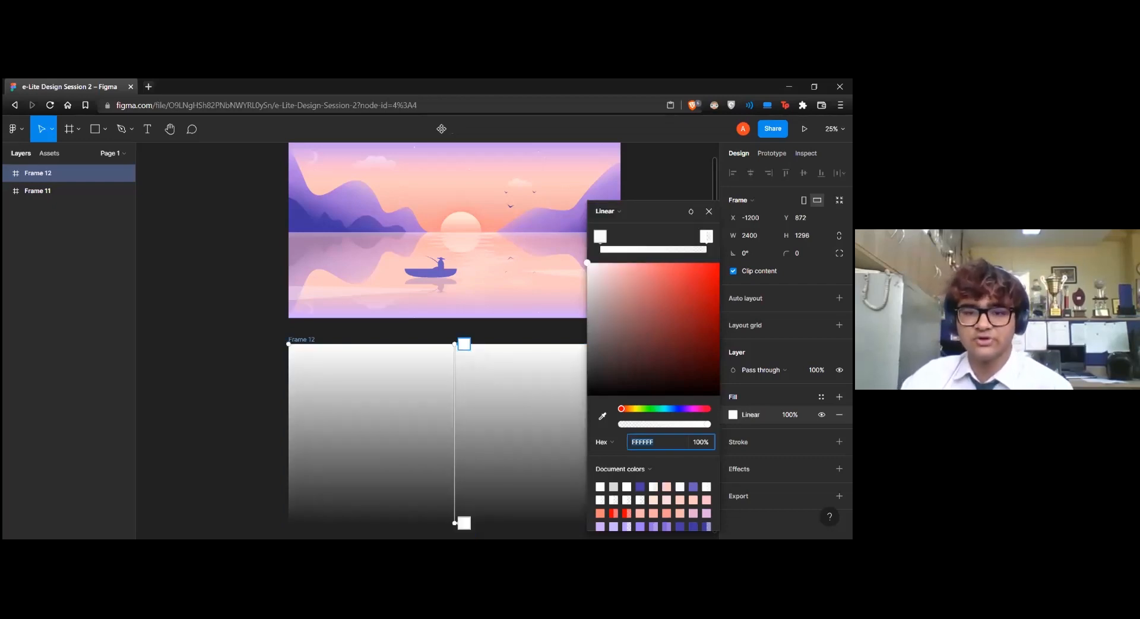
scroll(467, 353, up, 1)
scroll(465, 354, down, 1)
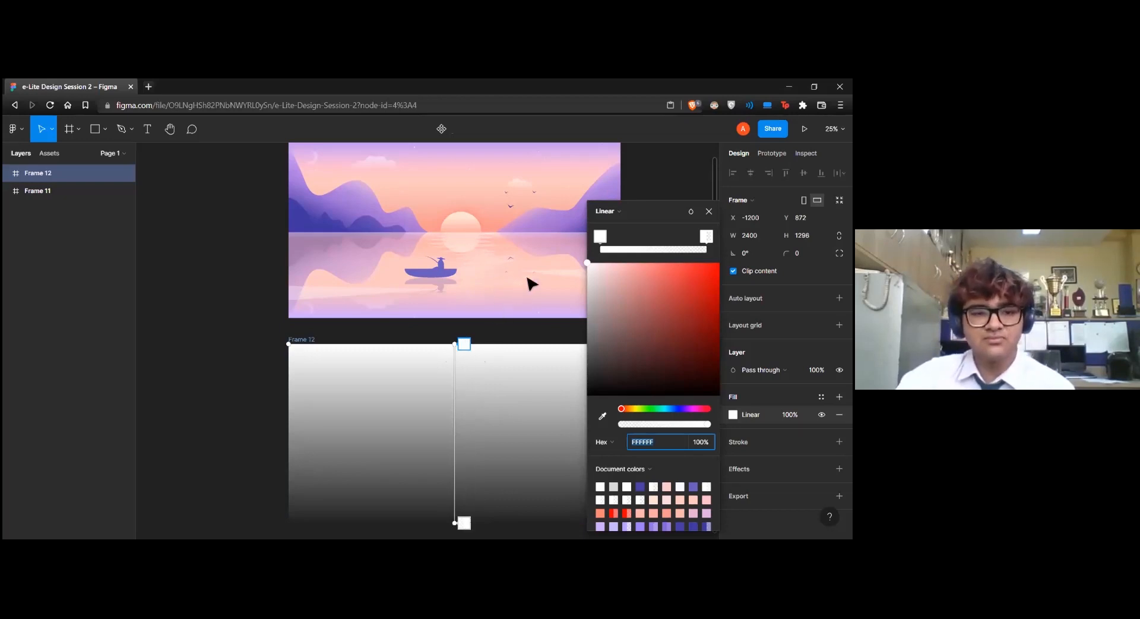
Colour the gradient's first stop, at the frame's upper edge, light purple
click(600, 236)
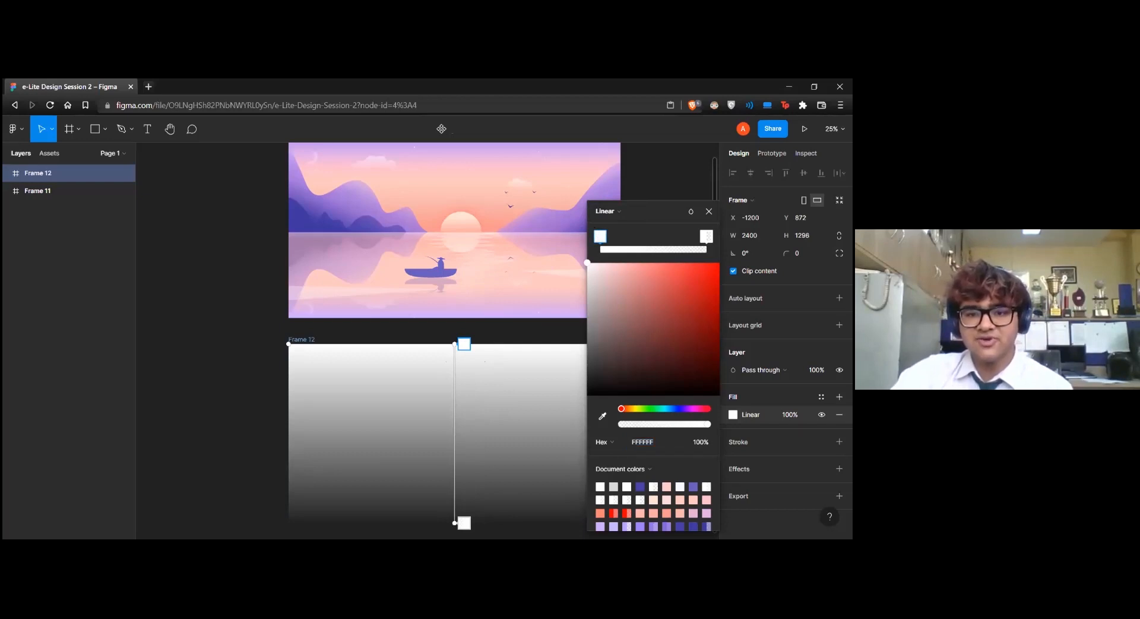
drag(677, 409, 685, 408)
drag(587, 263, 636, 262)
Set the gradient's second stop to peach FFC1AD at 100% opacity and move it up to about a third of the gradient
drag(705, 236, 698, 236)
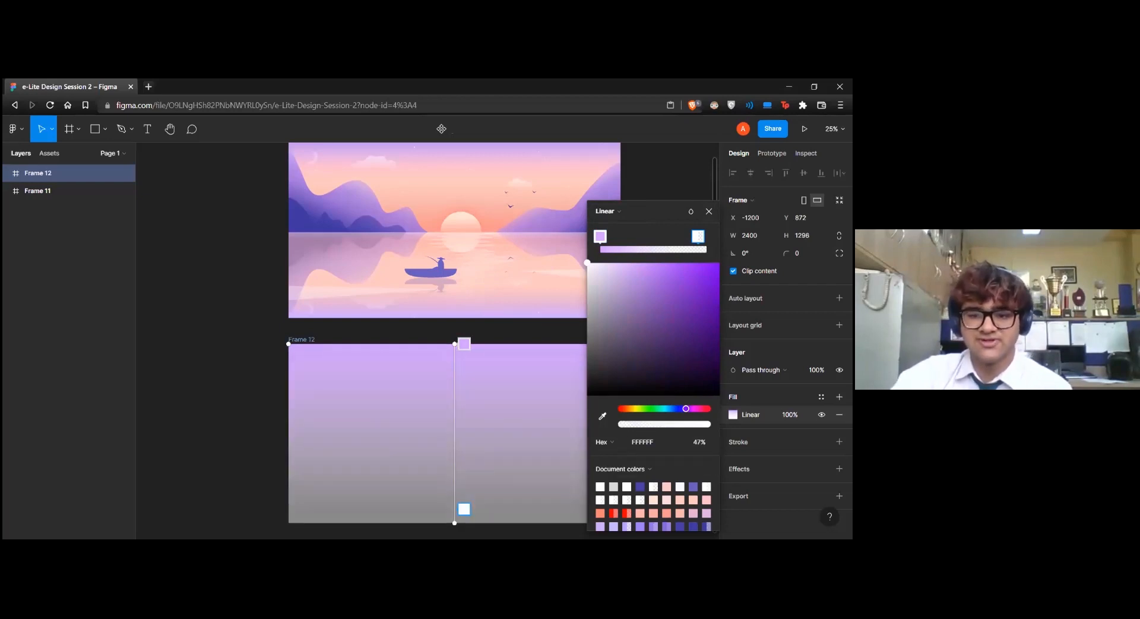
drag(621, 424, 711, 424)
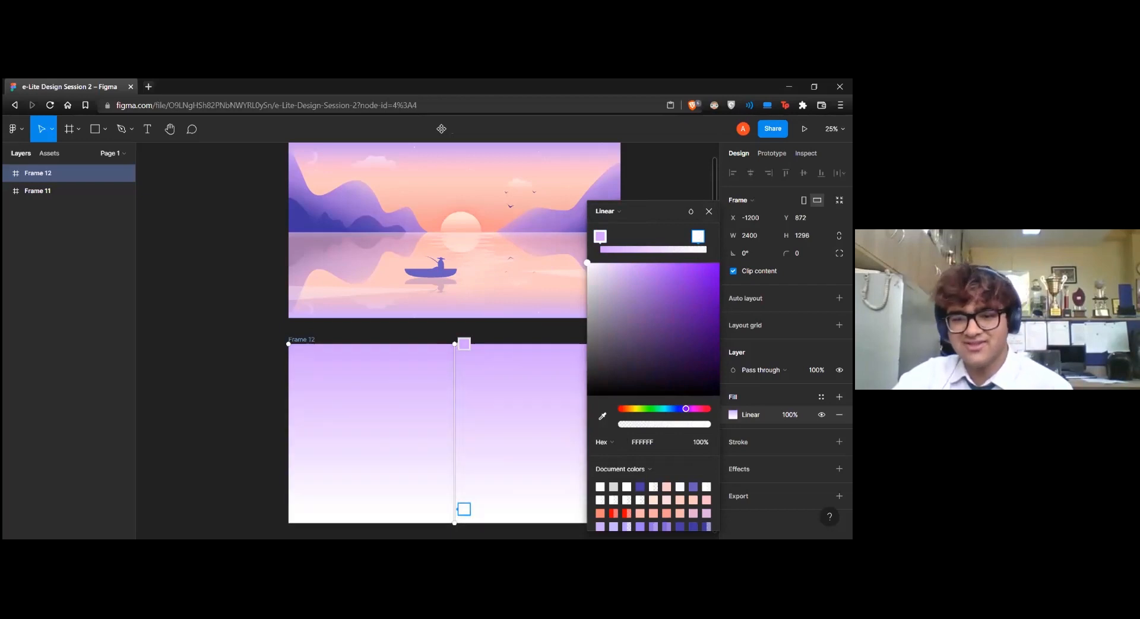
click(624, 409)
drag(629, 273, 628, 262)
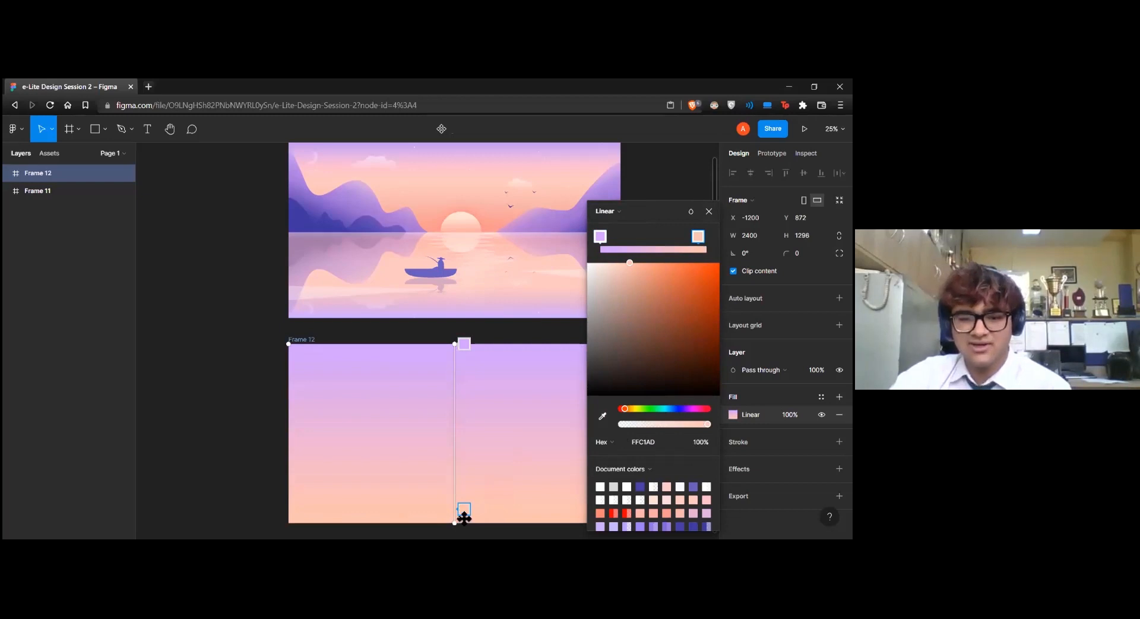
drag(464, 509, 465, 387)
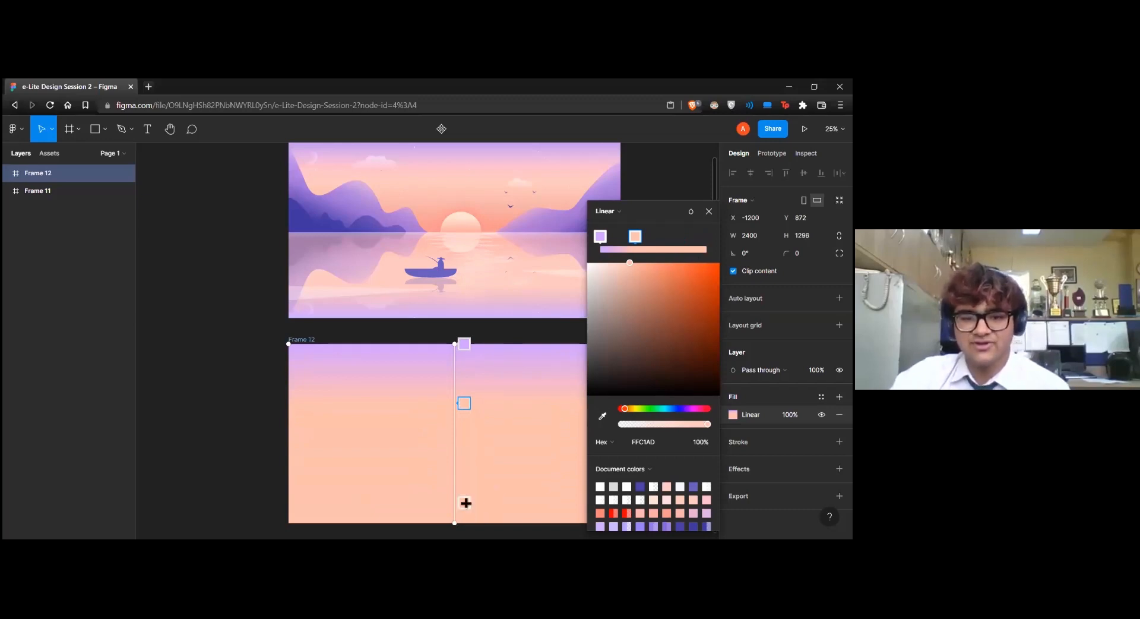
Add an orange F68B4F stop near the gradient's middle and shift the peach and orange stops slightly upward
click(471, 441)
mouse_move(677, 273)
mouse_down()
mouse_move(673, 262)
mouse_move(663, 281)
mouse_move(677, 267)
mouse_up()
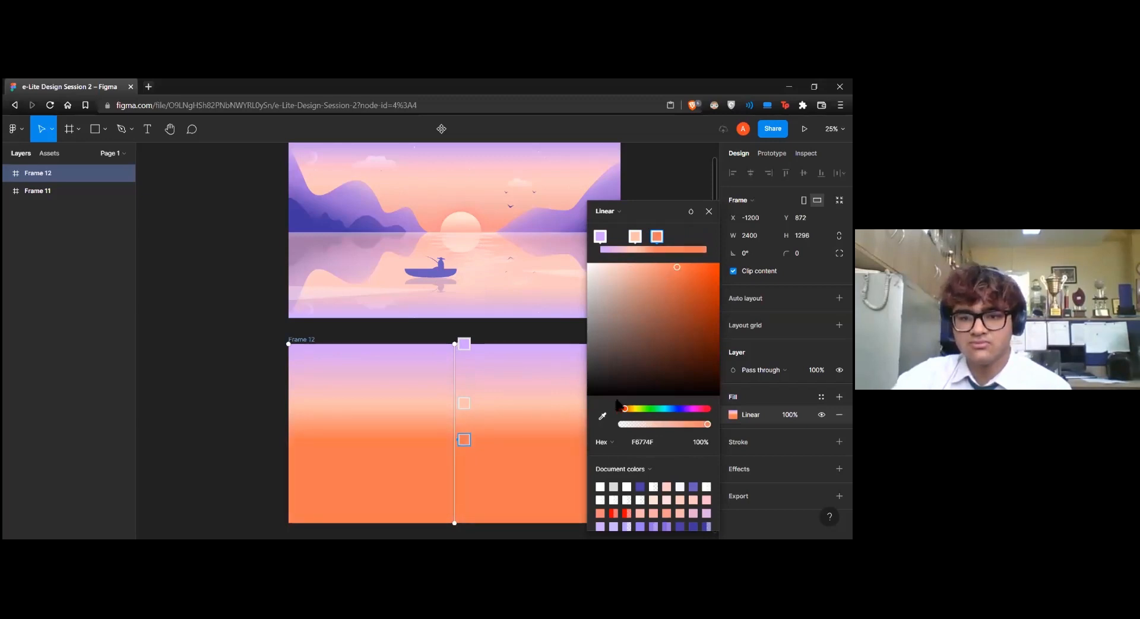
drag(624, 409, 626, 408)
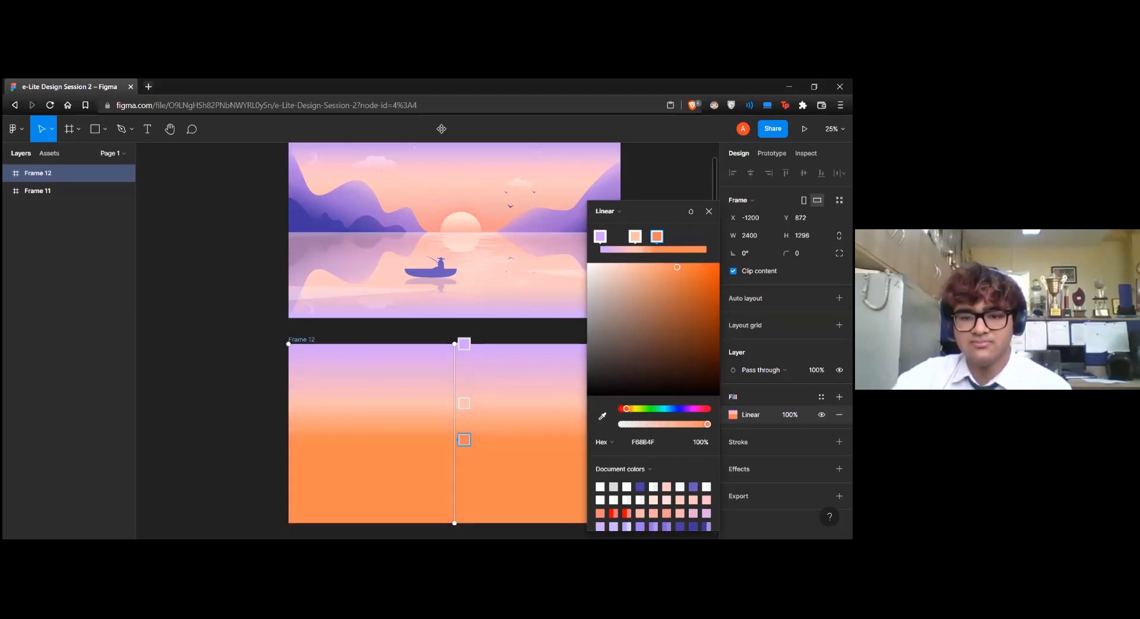
mouse_move(464, 403)
mouse_down()
mouse_move(465, 384)
mouse_move(467, 393)
mouse_up()
drag(464, 439, 464, 432)
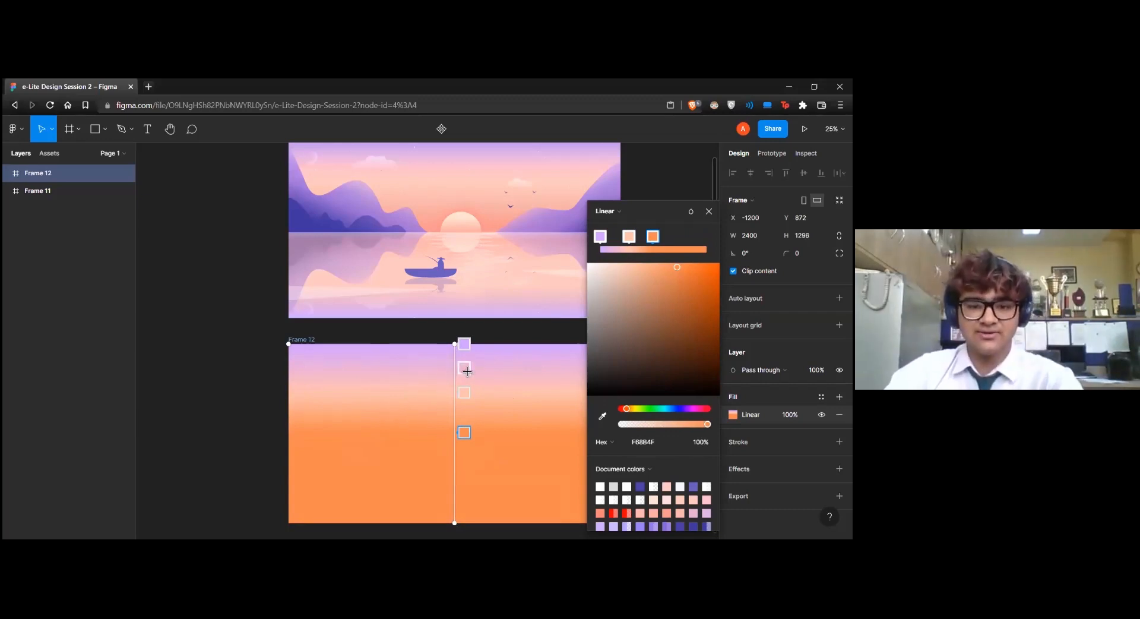
Add a pink F2A1DA stop between the purple and peach stops, and a light orange stop between peach and orange
click(467, 371)
drag(630, 265, 632, 269)
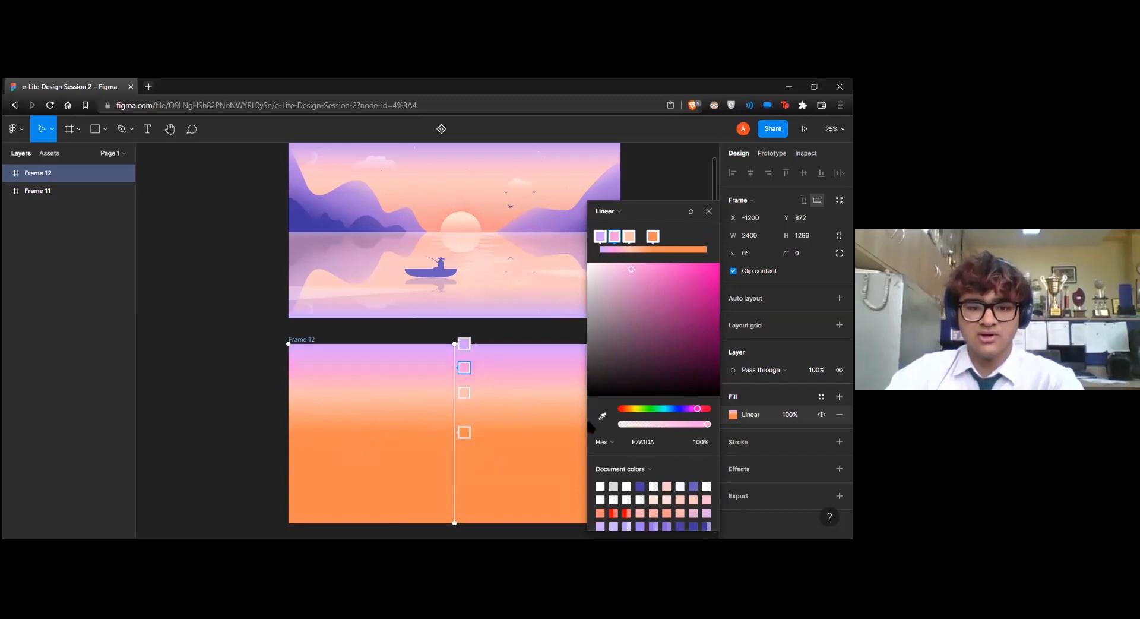
click(465, 413)
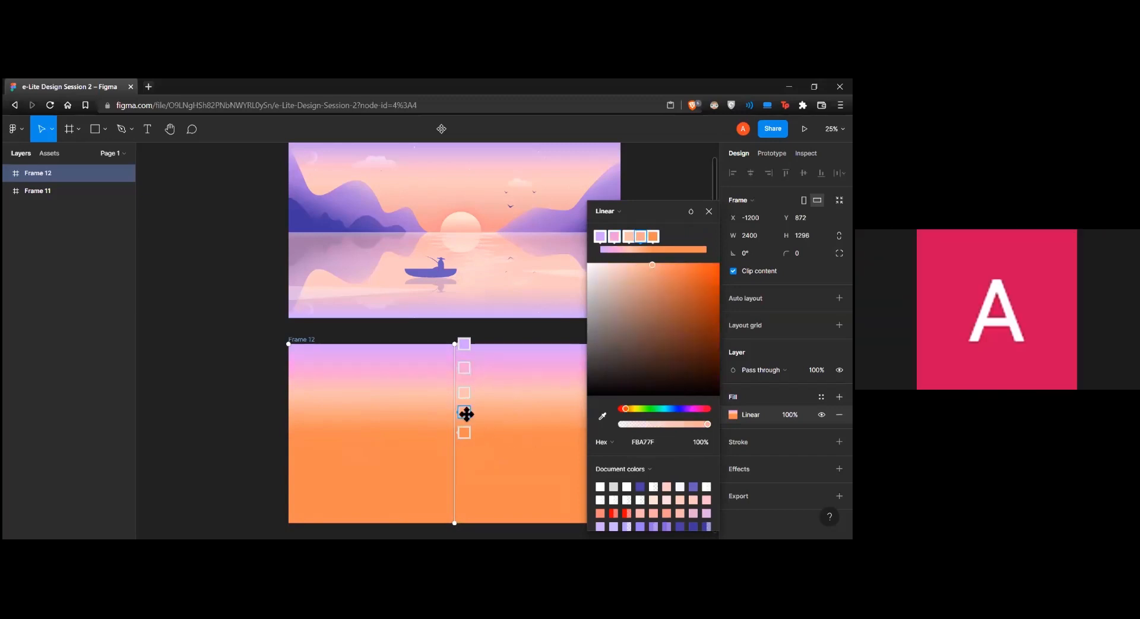
drag(652, 265, 657, 265)
Move the peach stop closer to the pink one, add an FFB99C stop just below it, and finish editing the gradient
drag(464, 392, 466, 382)
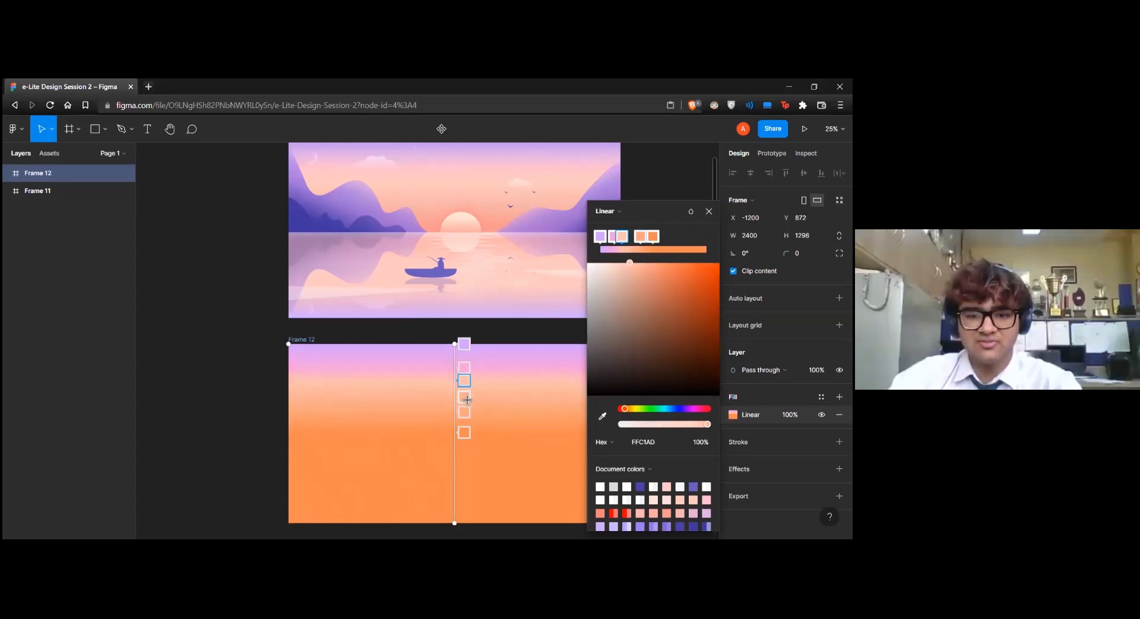
click(467, 398)
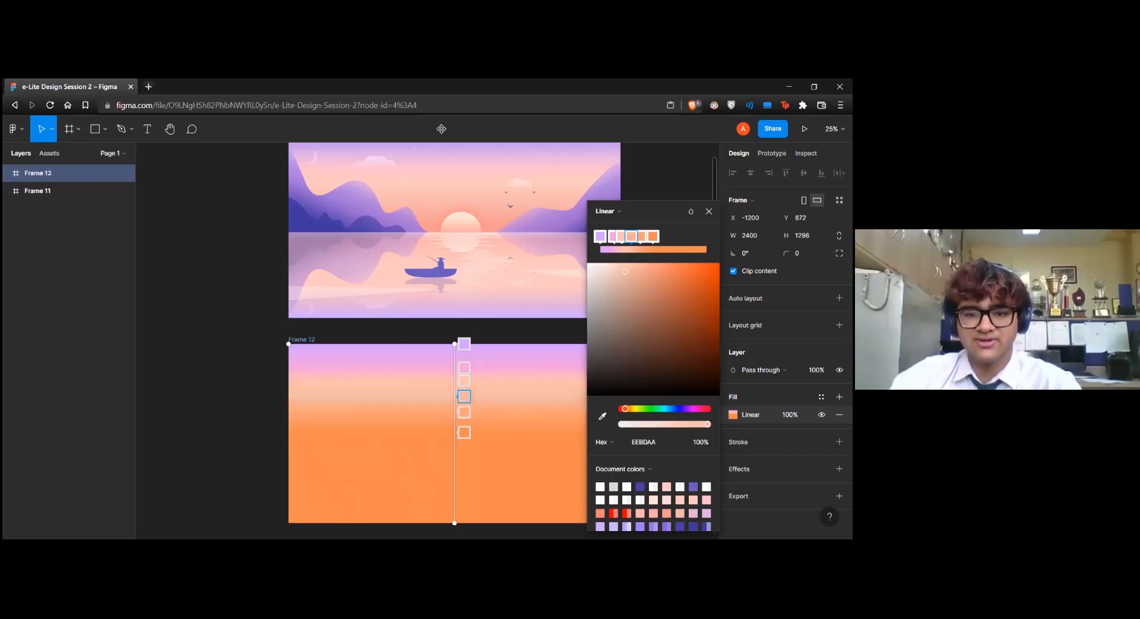
drag(627, 268, 639, 262)
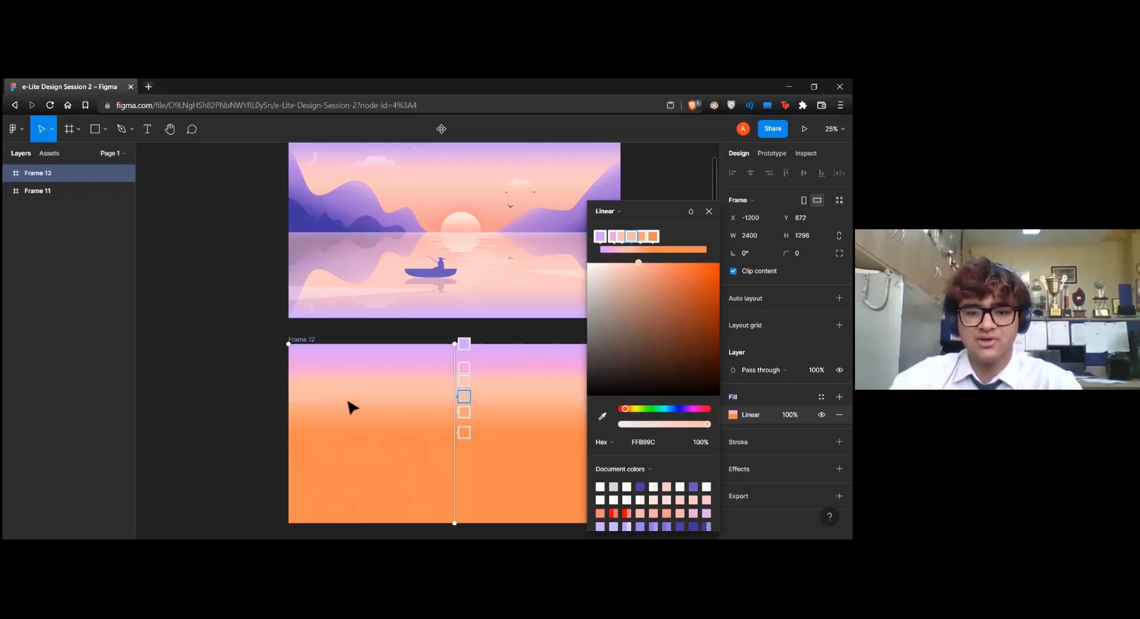
click(514, 456)
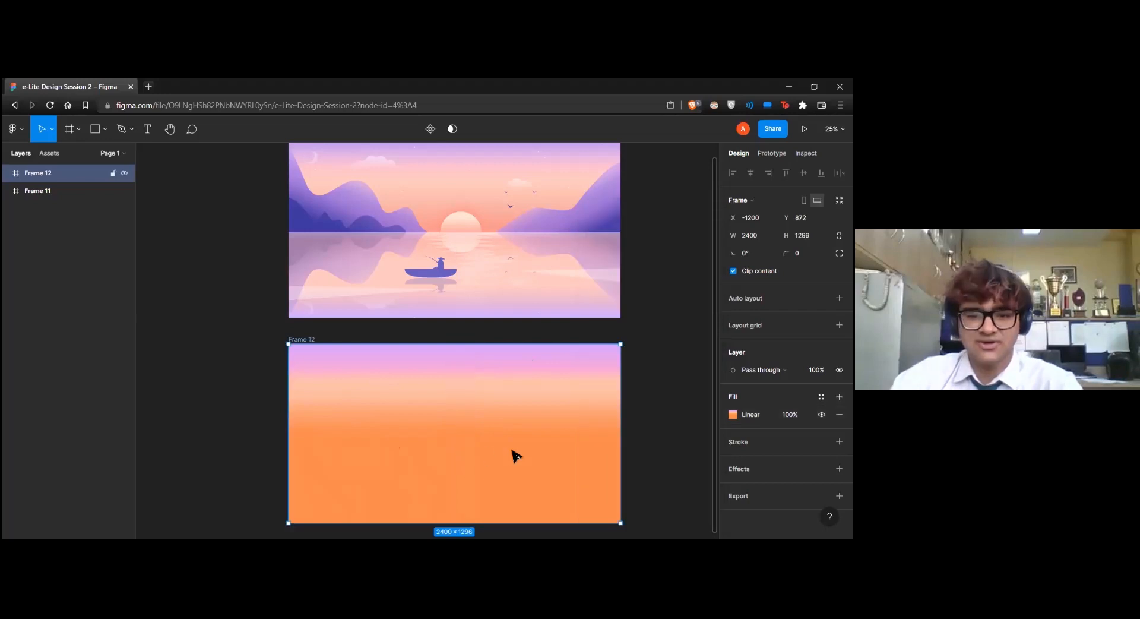
key(Escape)
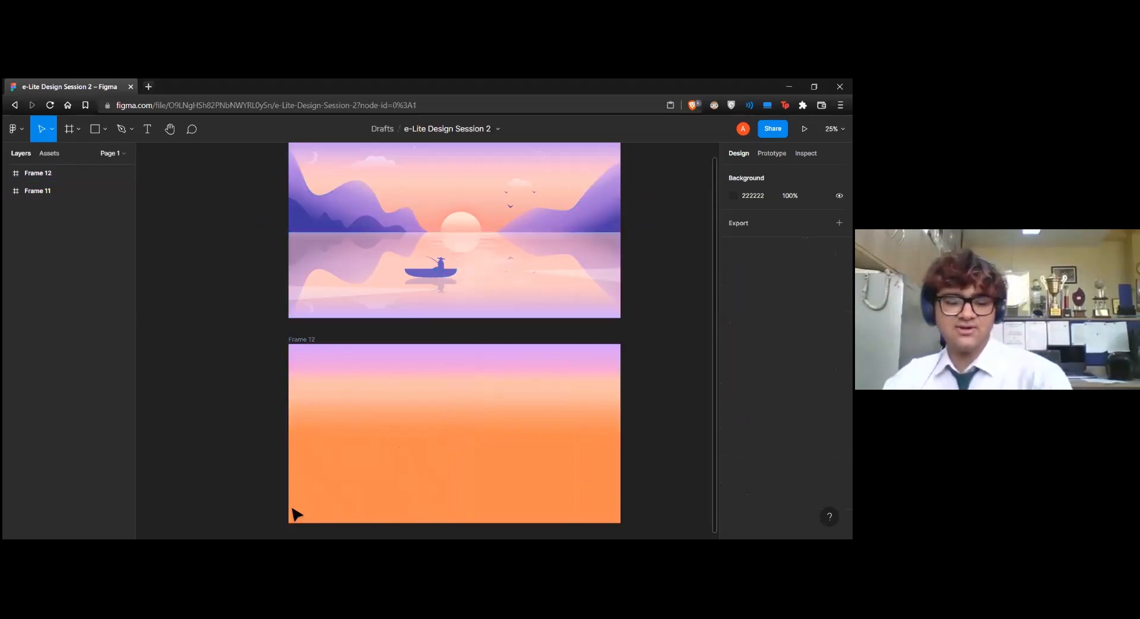
key(r)
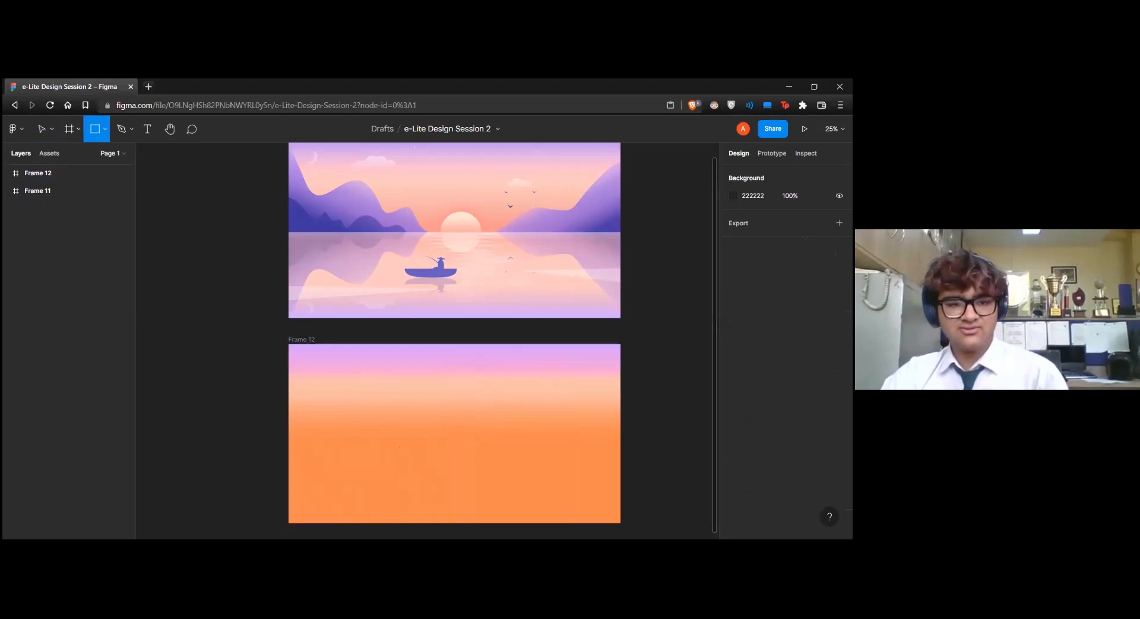
mouse_move(289, 425)
mouse_down()
mouse_move(381, 465)
mouse_move(489, 486)
mouse_up()
key(Delete)
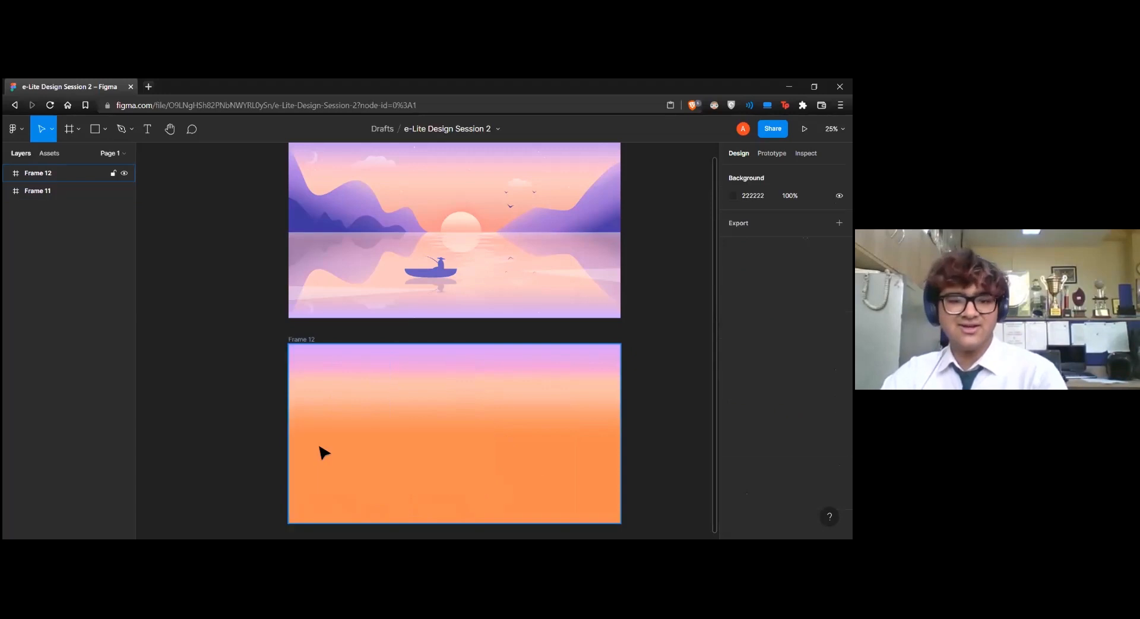
click(106, 129)
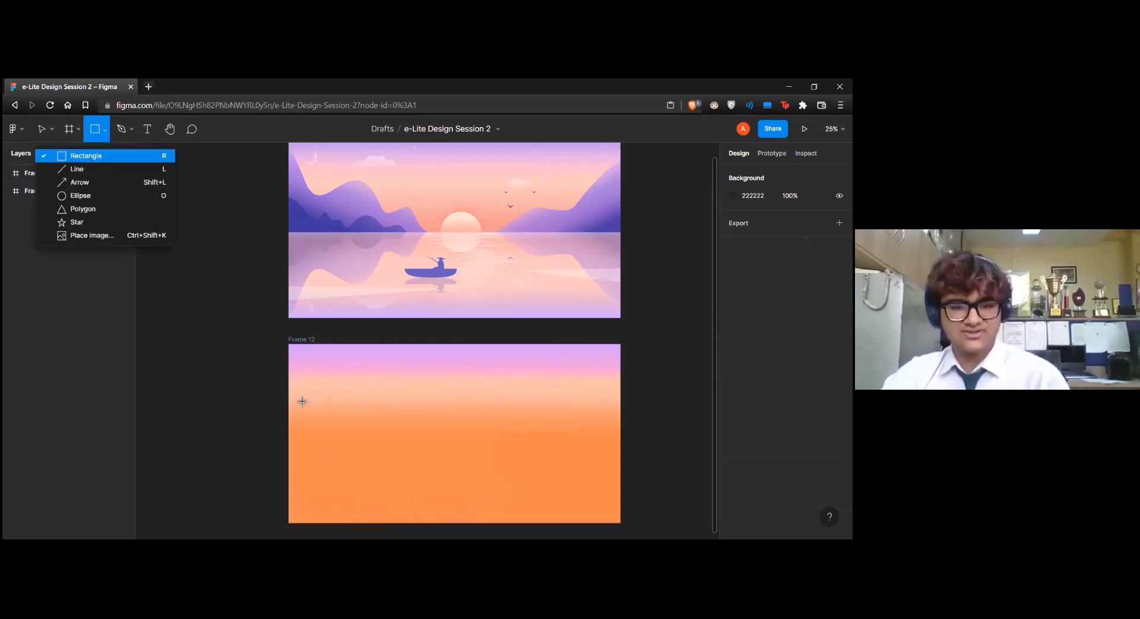
click(290, 422)
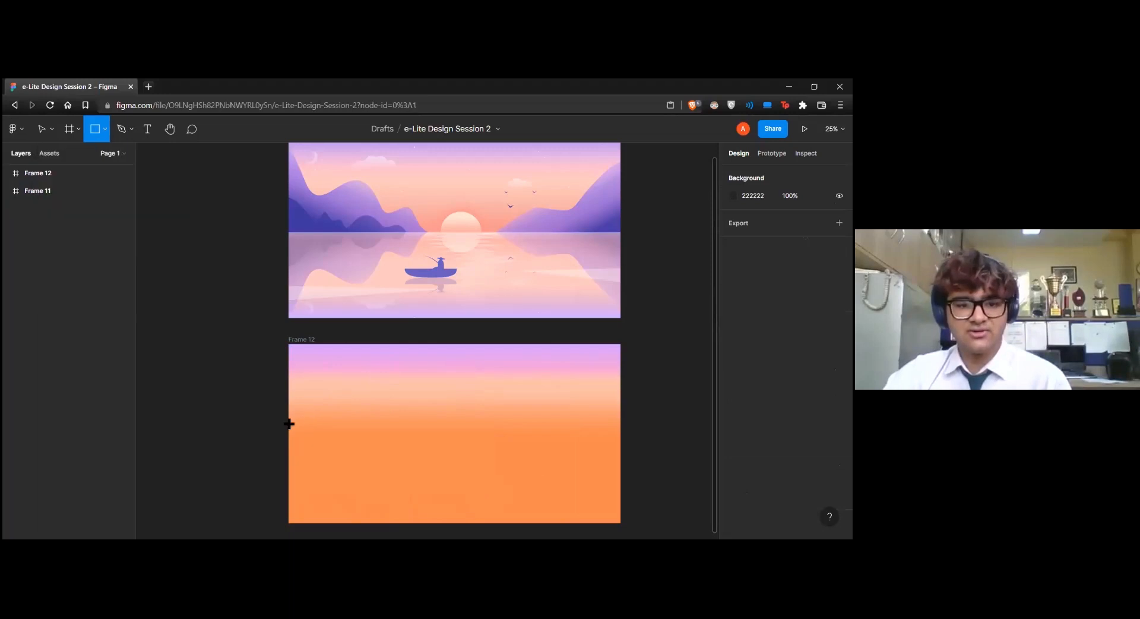
click(288, 422)
key(Delete)
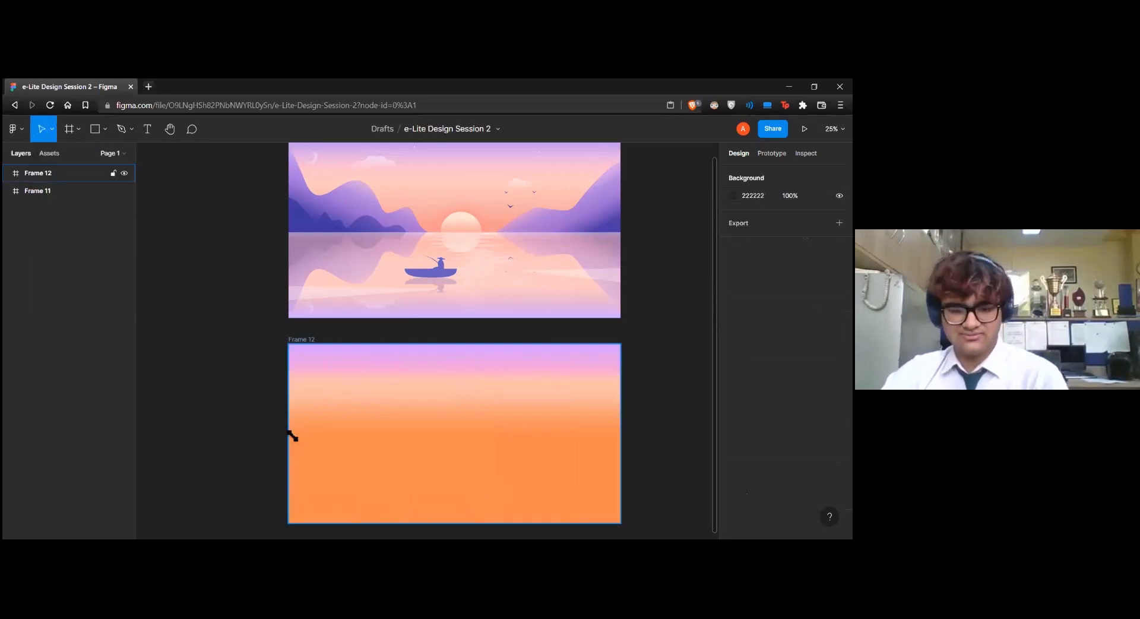
Draw a 2400 × 648 rectangle across the full width of the lower half of Frame 12
key(r)
drag(293, 440, 620, 522)
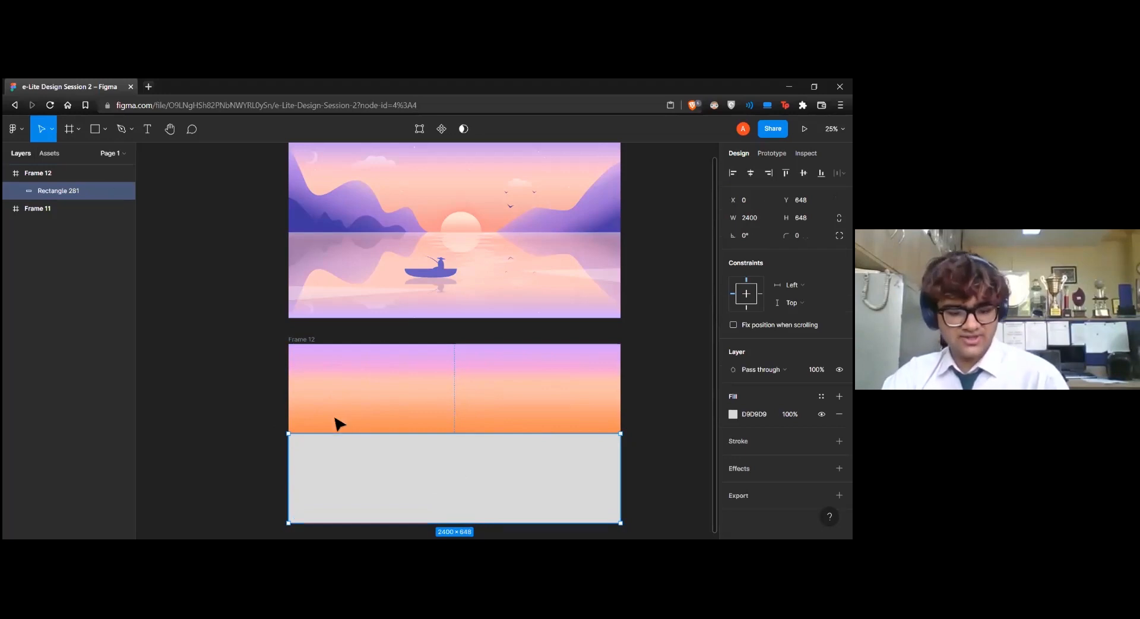
key(r)
drag(312, 369, 381, 439)
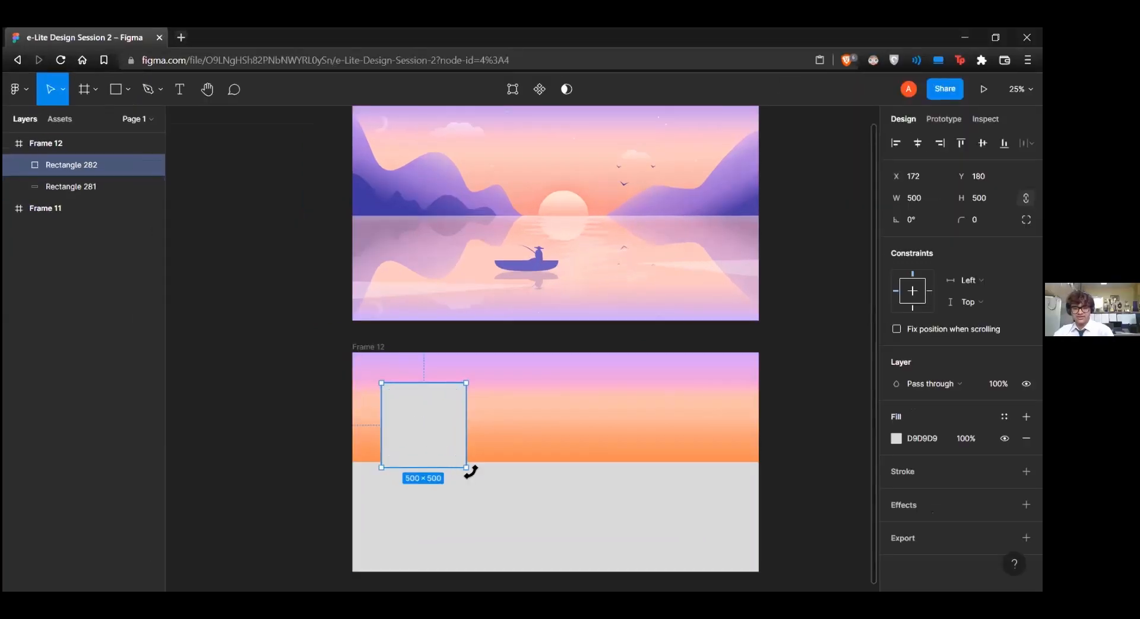
drag(466, 468, 504, 429)
key(Delete)
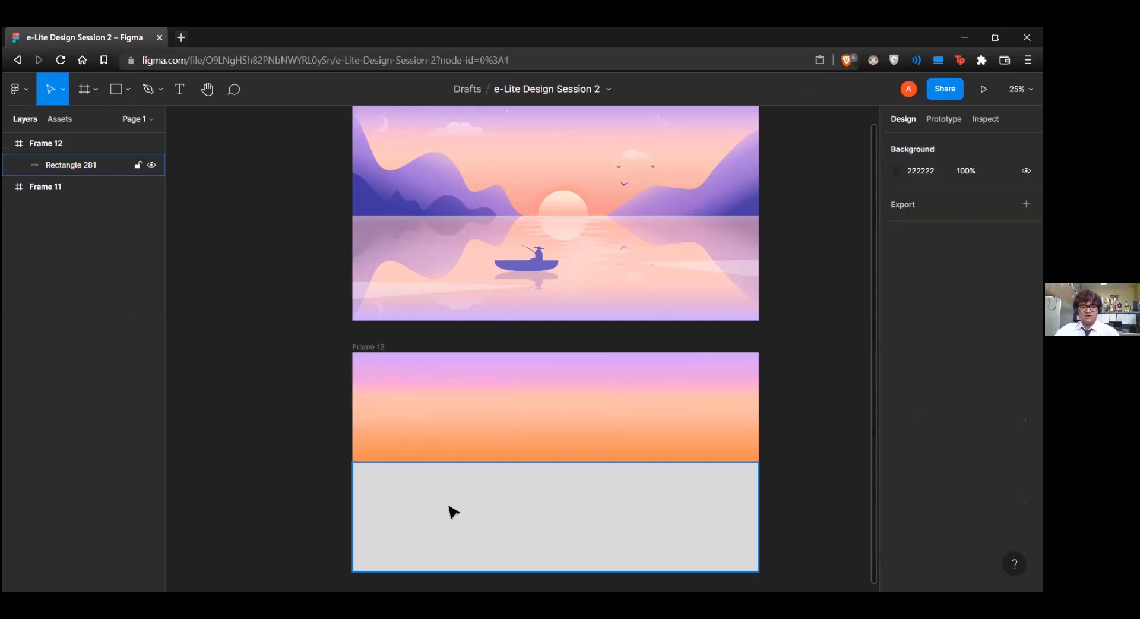
Shift the rectangle slightly down, stretch its upper edge to Y 636, and change its fill to a white FFFFFF linear gradient
drag(463, 462, 462, 466)
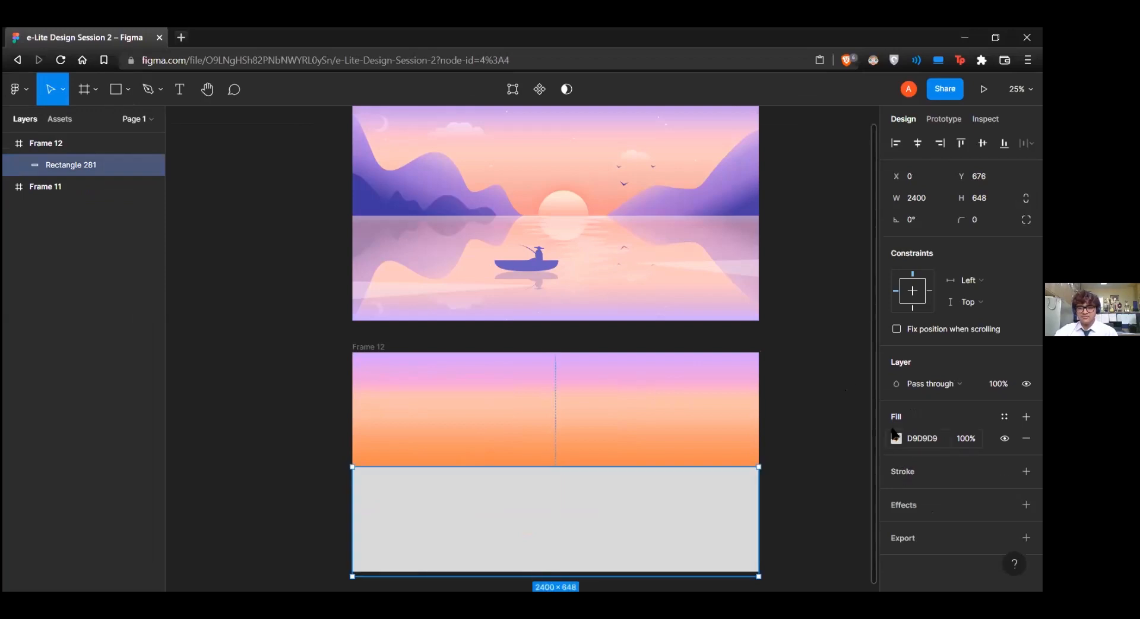
drag(558, 466, 559, 460)
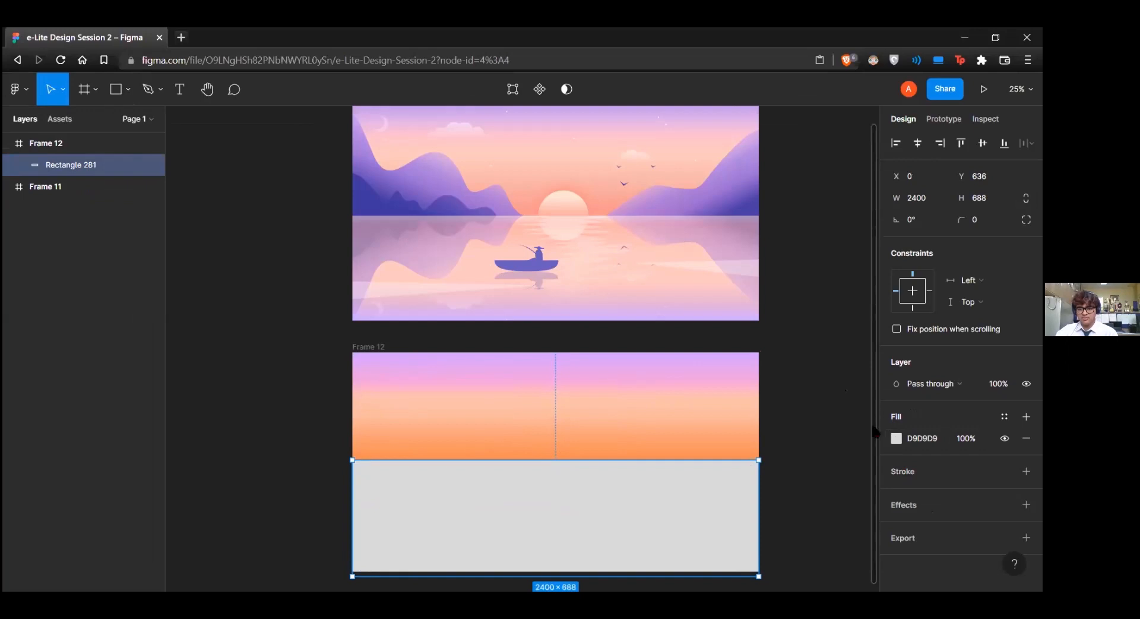
click(898, 438)
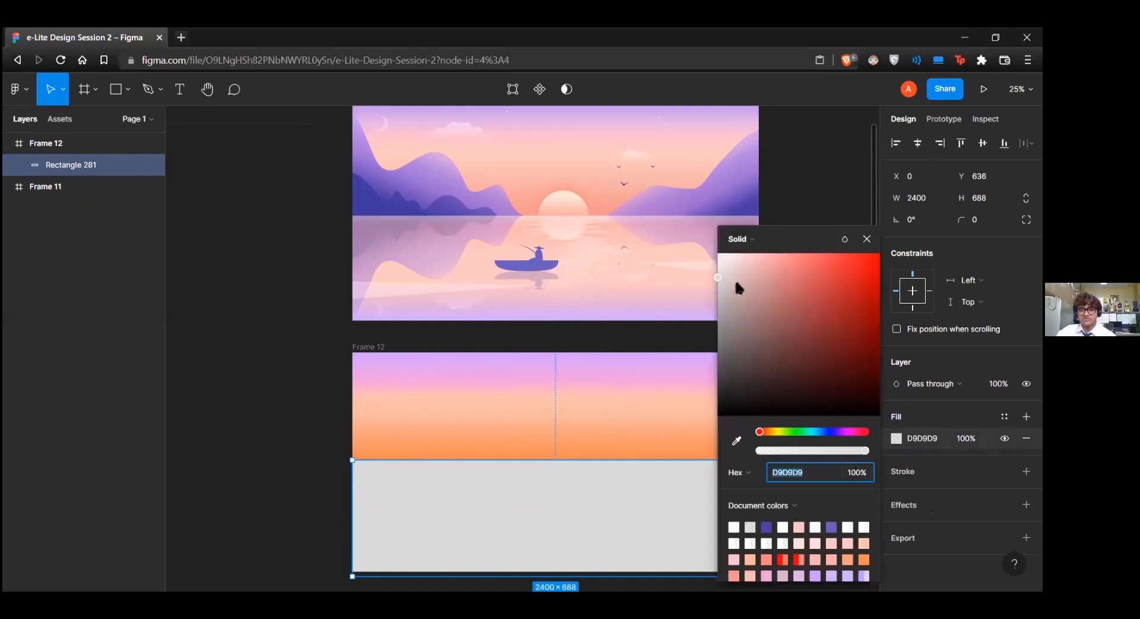
drag(735, 279, 718, 254)
click(747, 241)
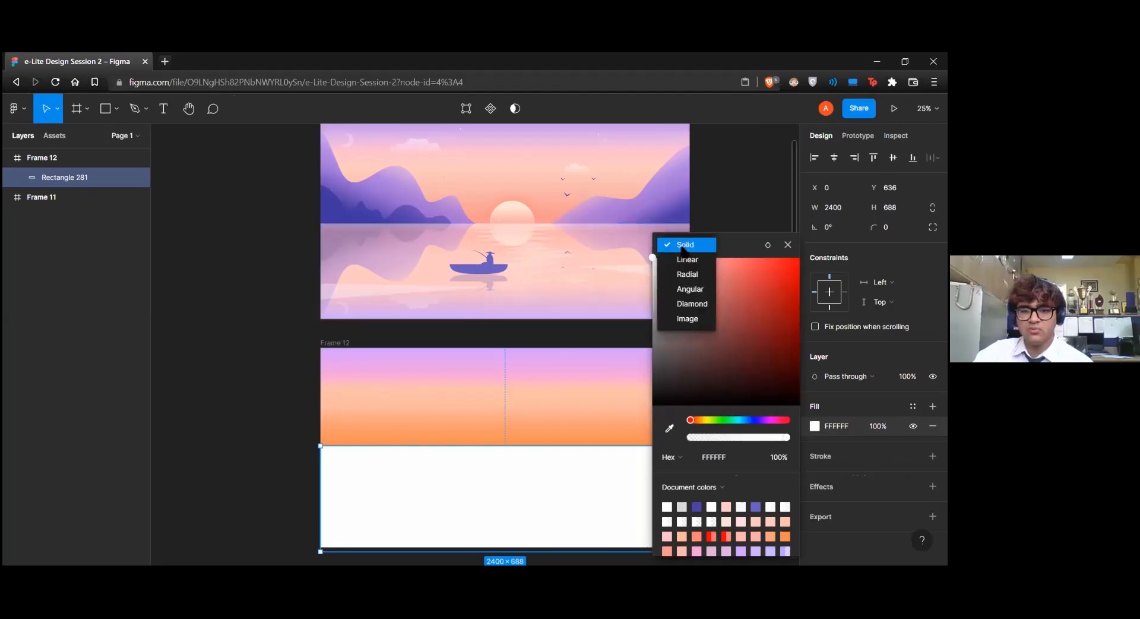
click(687, 260)
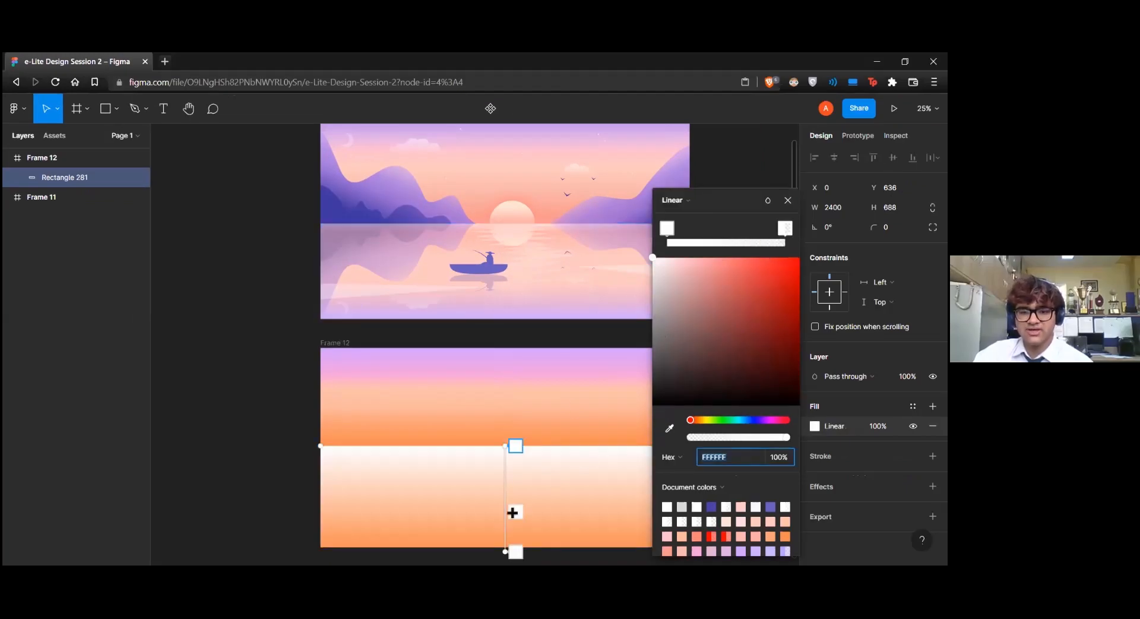
Add a light peach FDC1A4 stop near the start of the gradient and reduce the white first stop's opacity to 58%
click(696, 243)
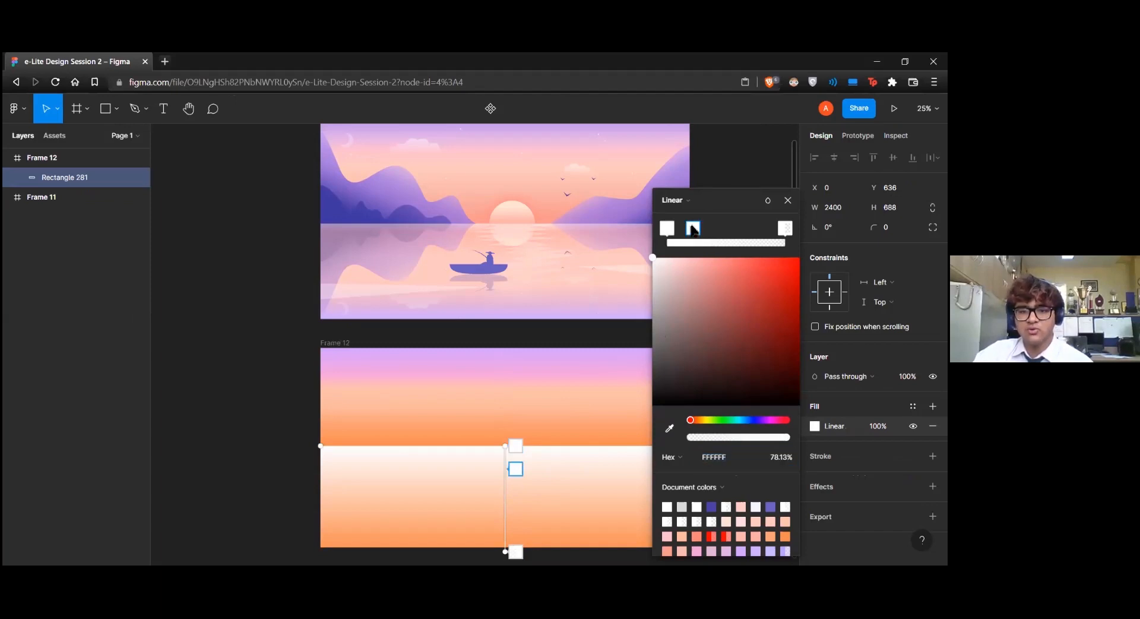
click(666, 427)
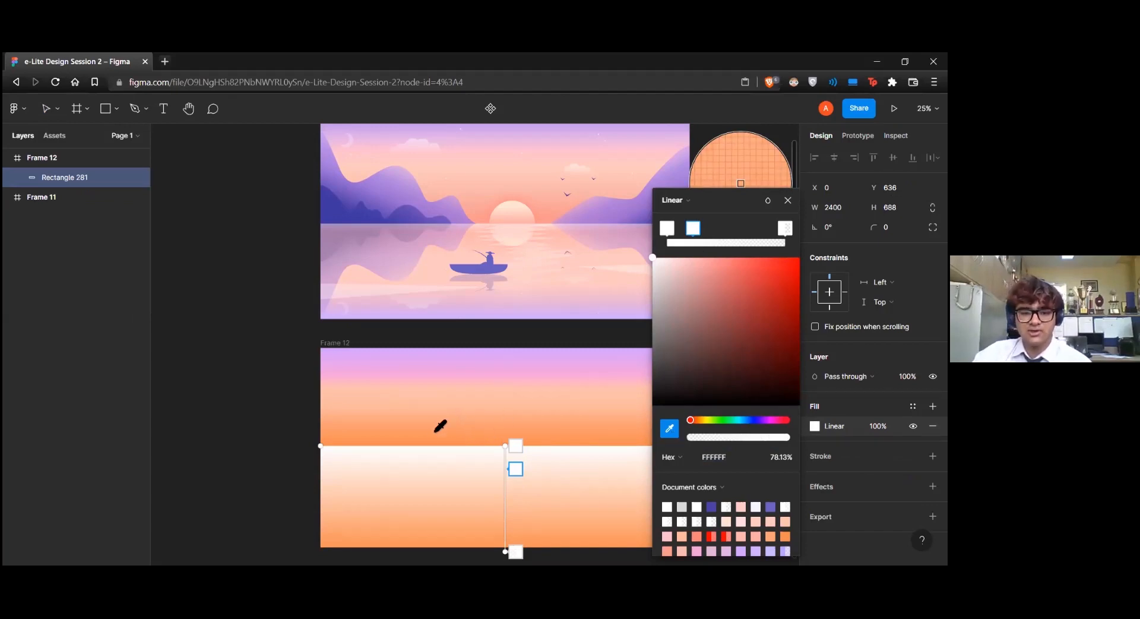
click(430, 428)
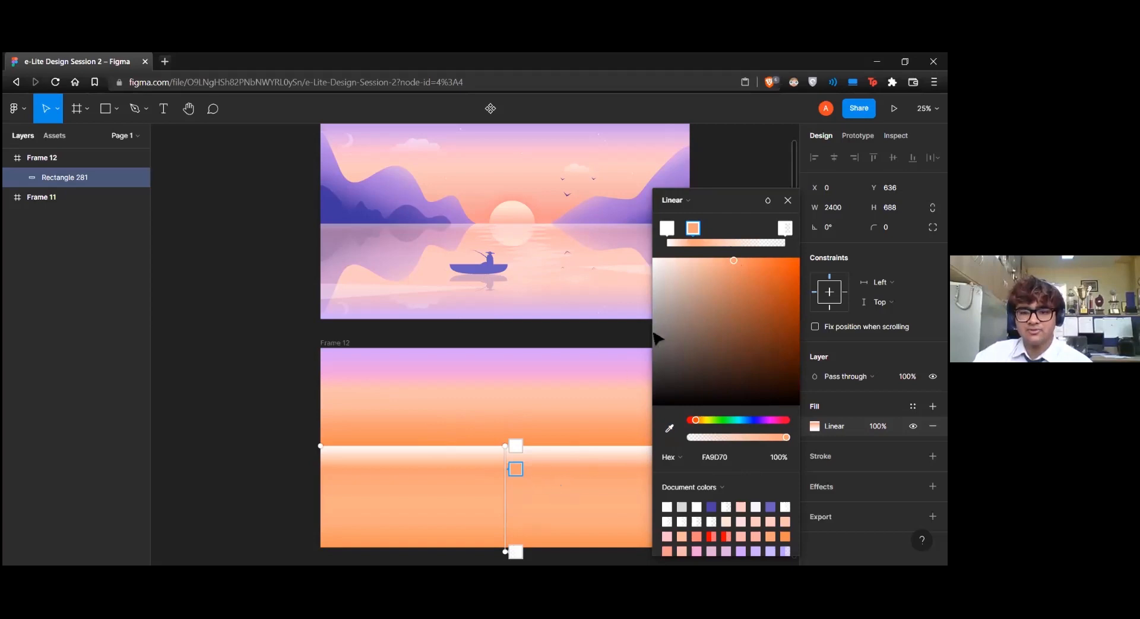
click(697, 262)
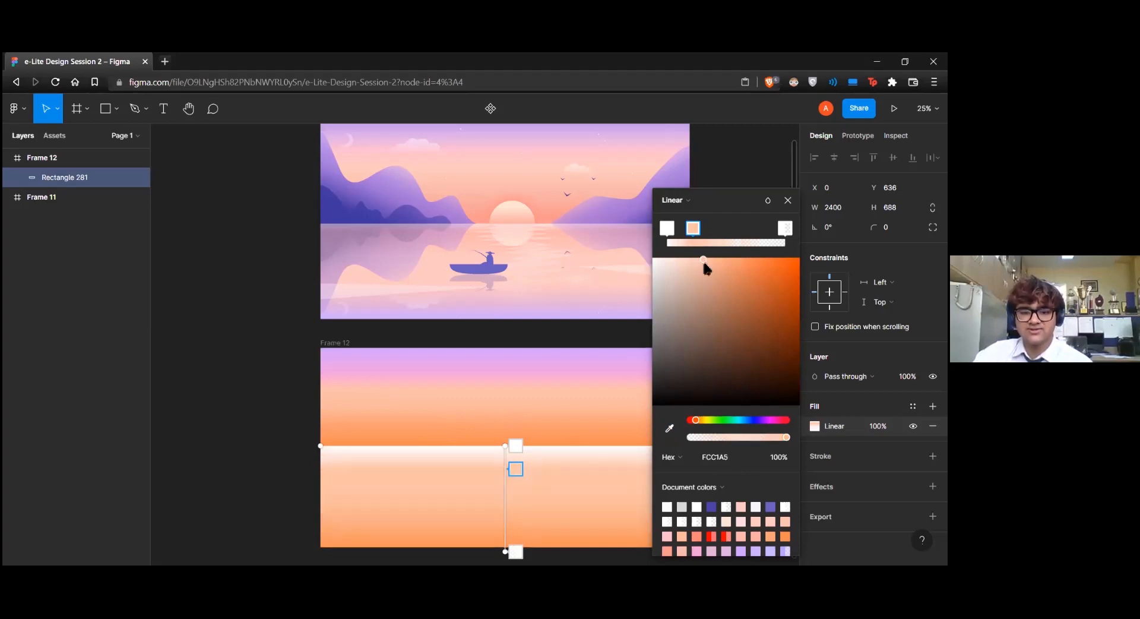
drag(516, 469, 517, 465)
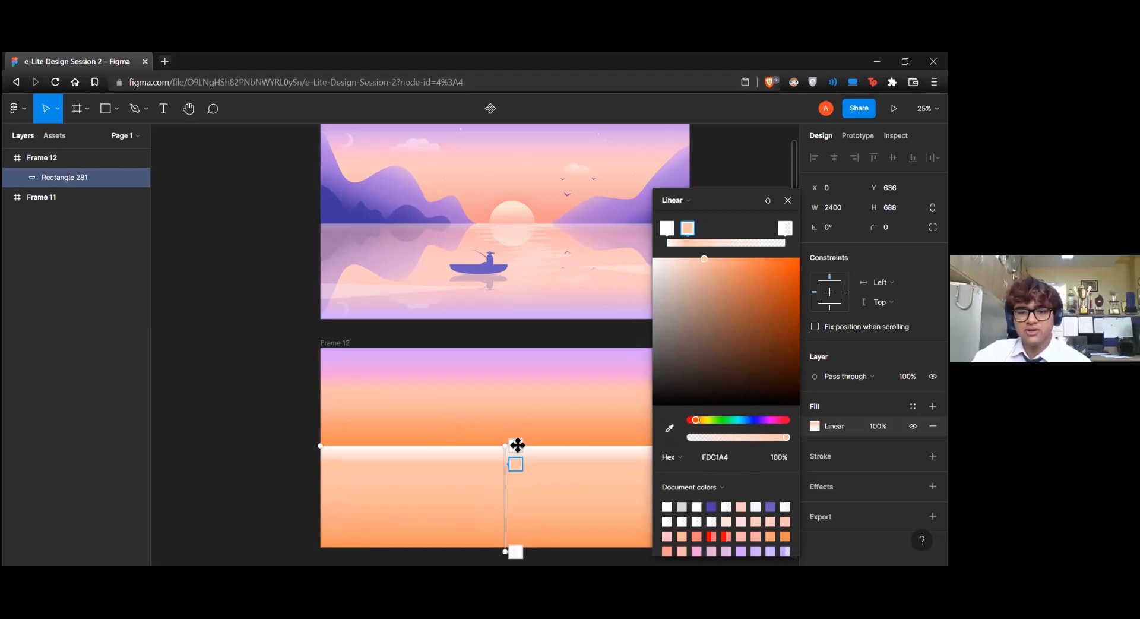
click(517, 445)
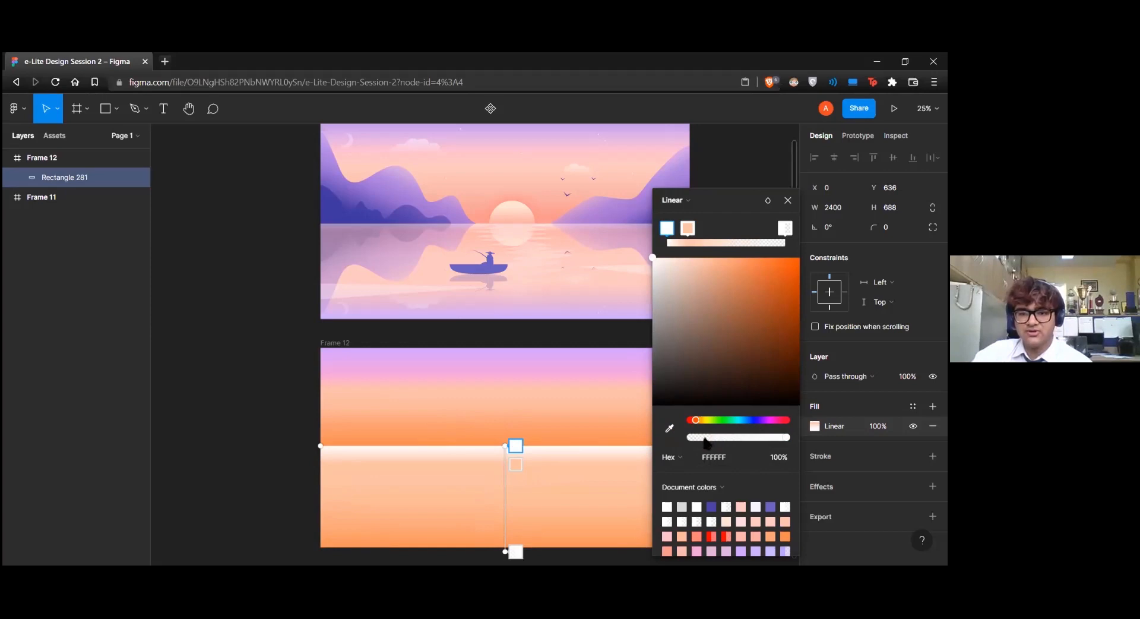
drag(737, 440, 752, 440)
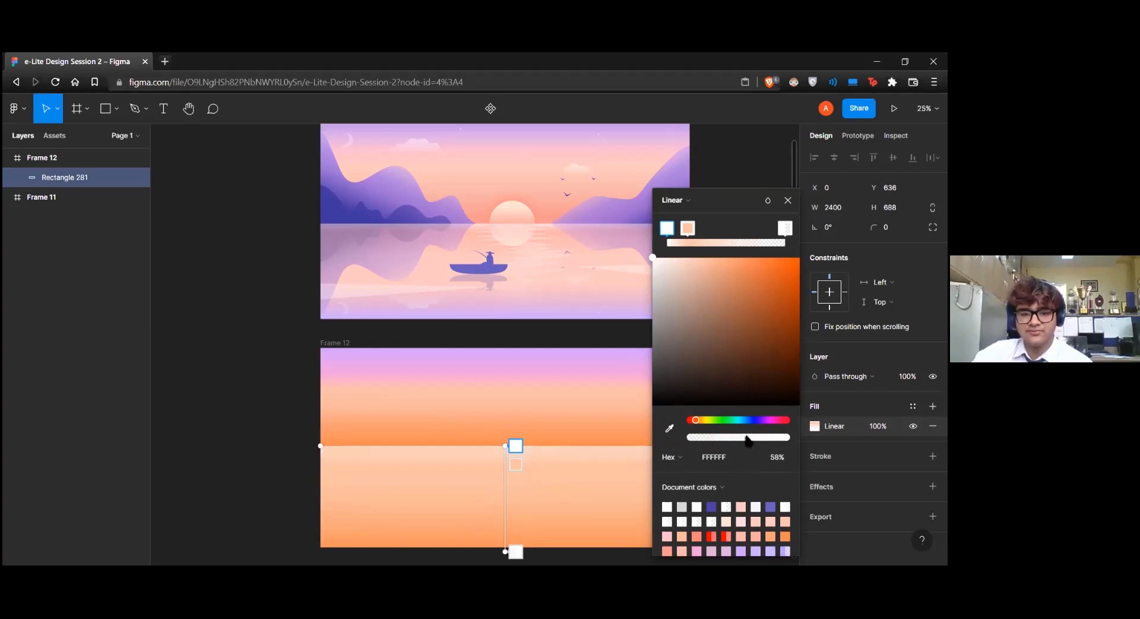
Replace the transparent end stop with a peach FFBDA4 stop sampled from the new sky, placed just before the gradient's middle
click(516, 552)
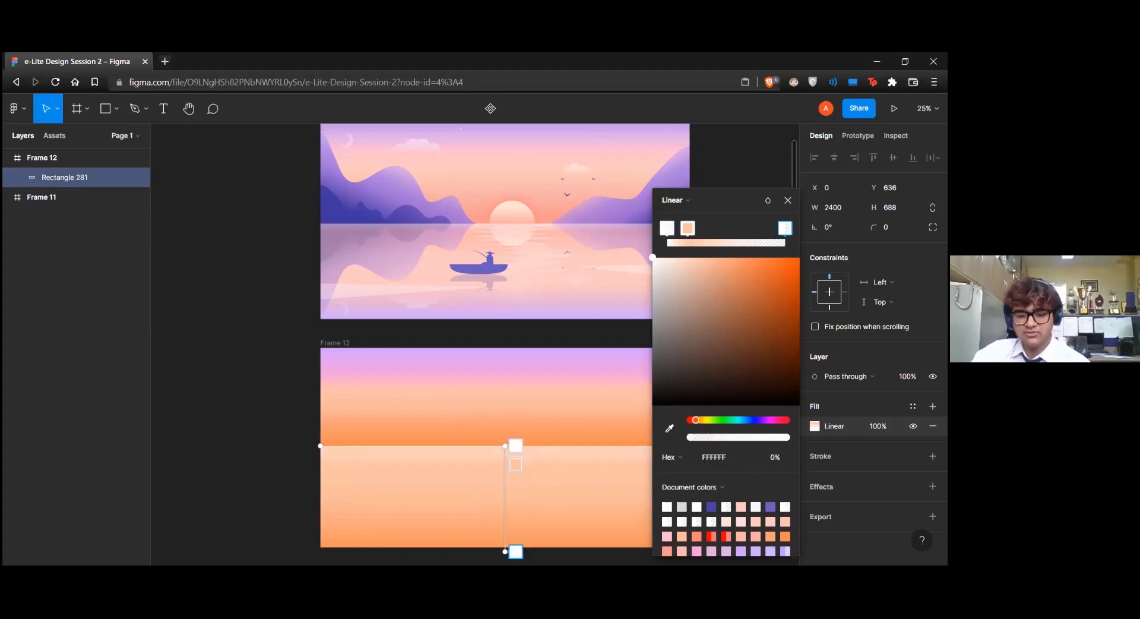
drag(515, 551, 532, 479)
click(669, 428)
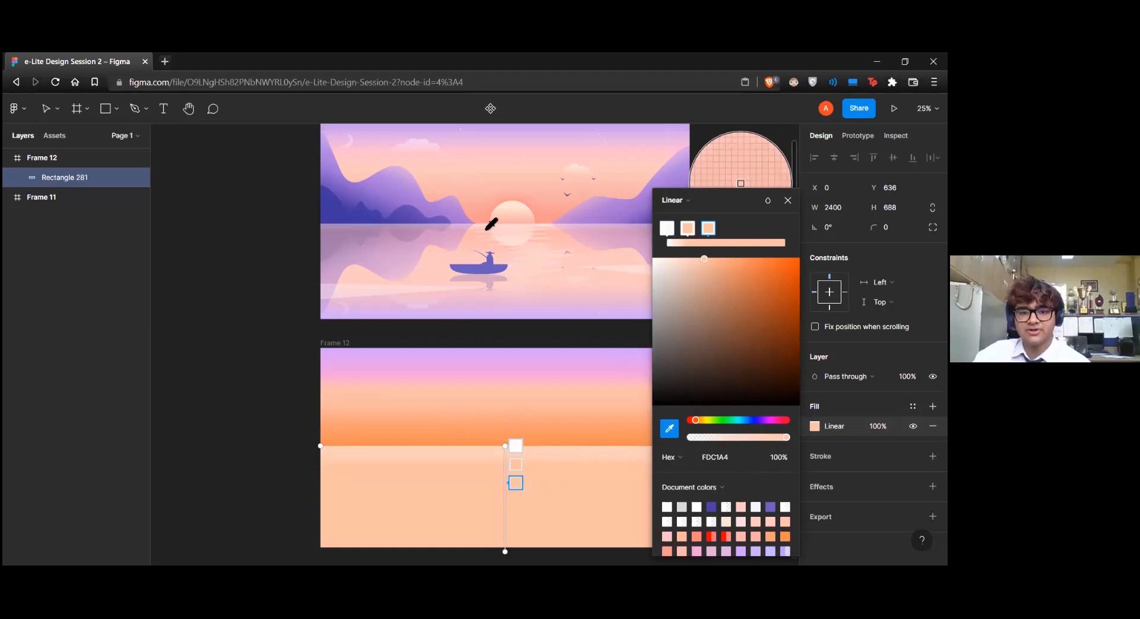
click(499, 398)
drag(515, 482, 515, 494)
Add a purple C89FEB stop near the gradient's end, sampling the colour from the top of the reference illustration's sky
click(515, 531)
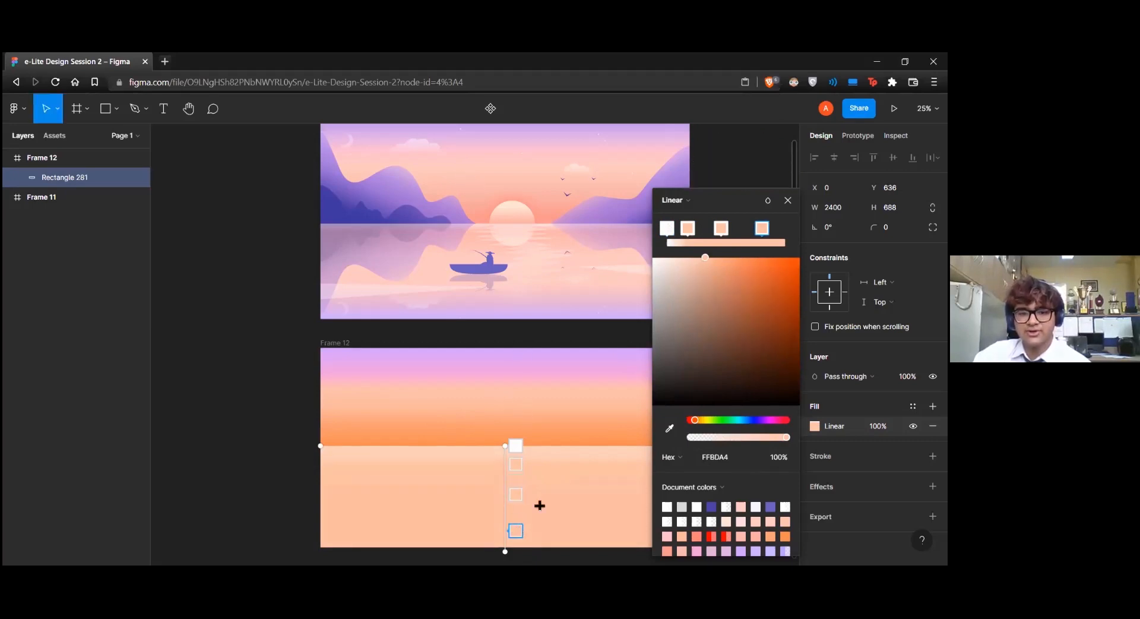
click(668, 426)
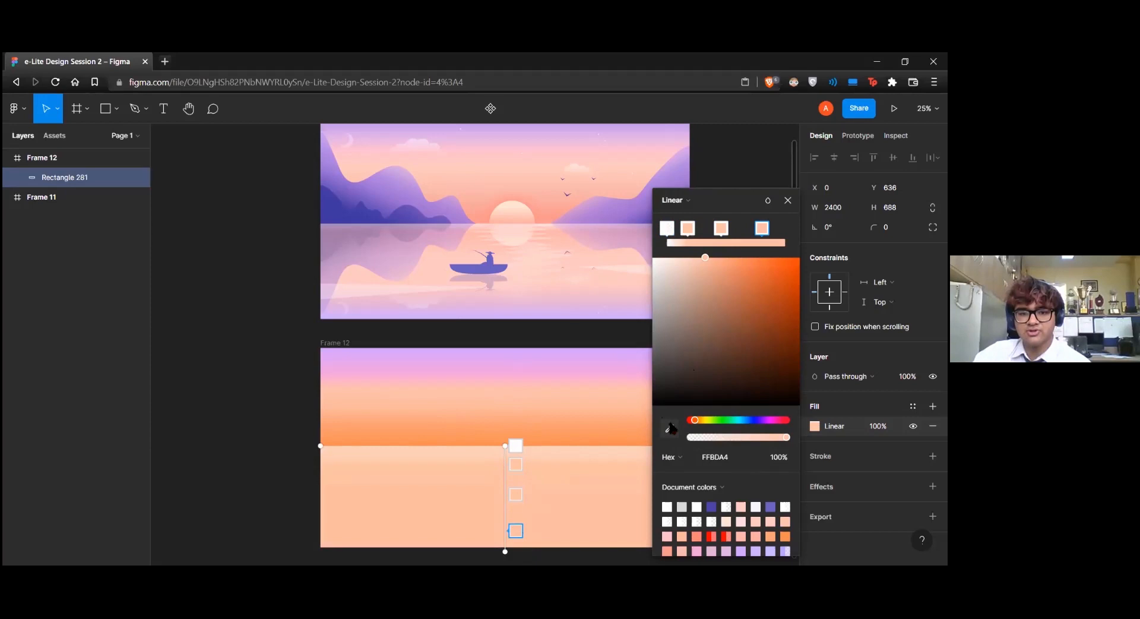
click(492, 126)
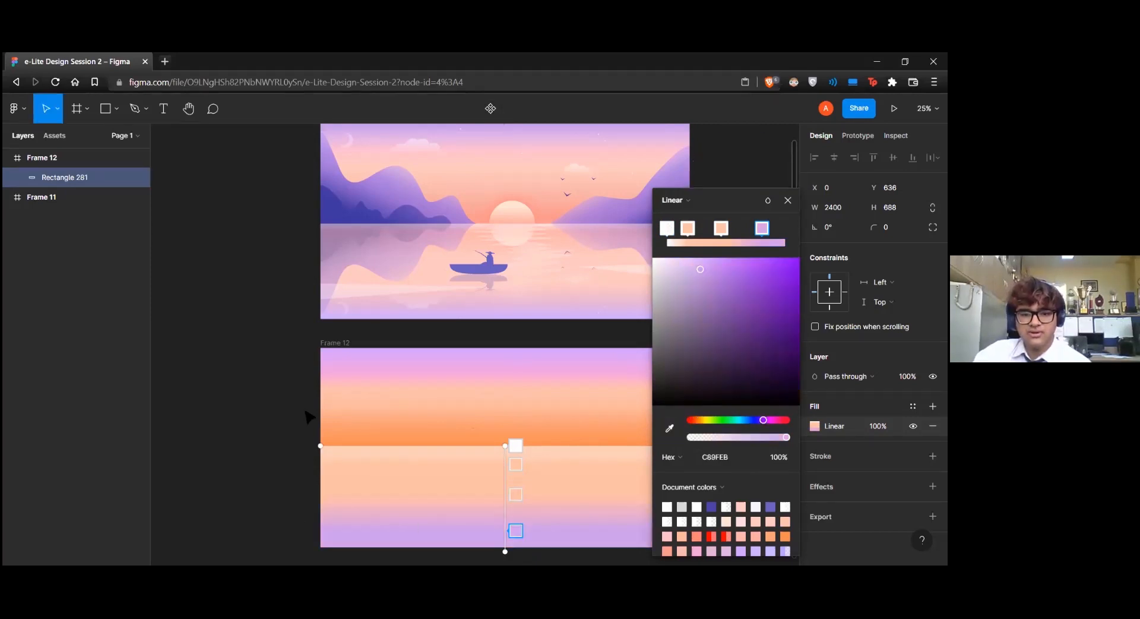
Deepen the gradient's second stop to orange FFB28C and finish editing the water fill
click(515, 465)
drag(714, 258, 719, 257)
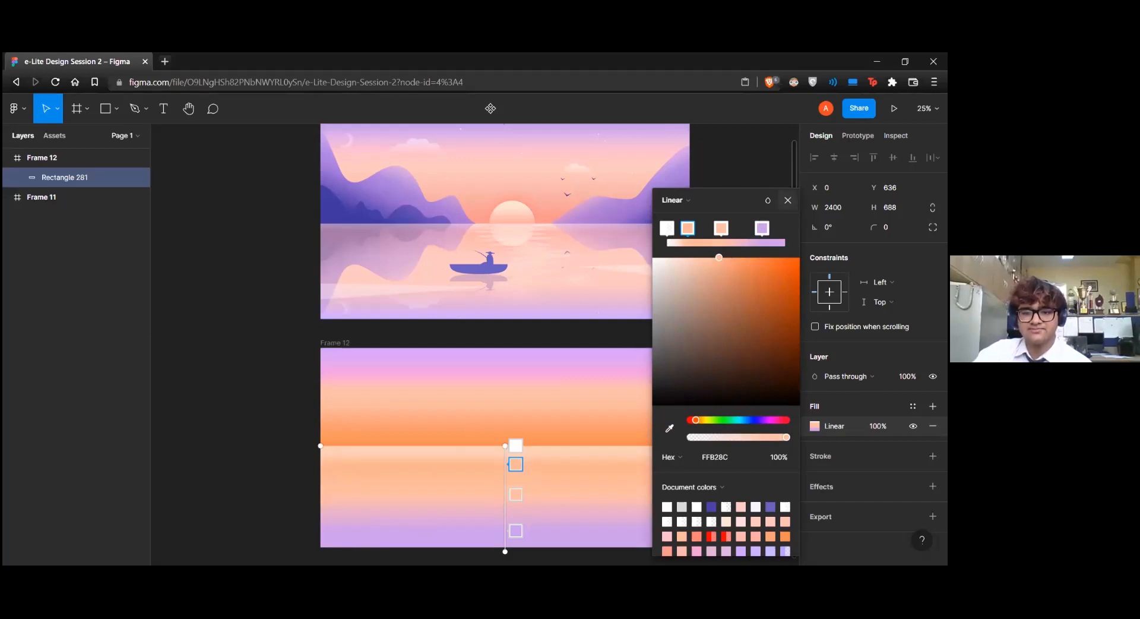
click(788, 200)
click(762, 174)
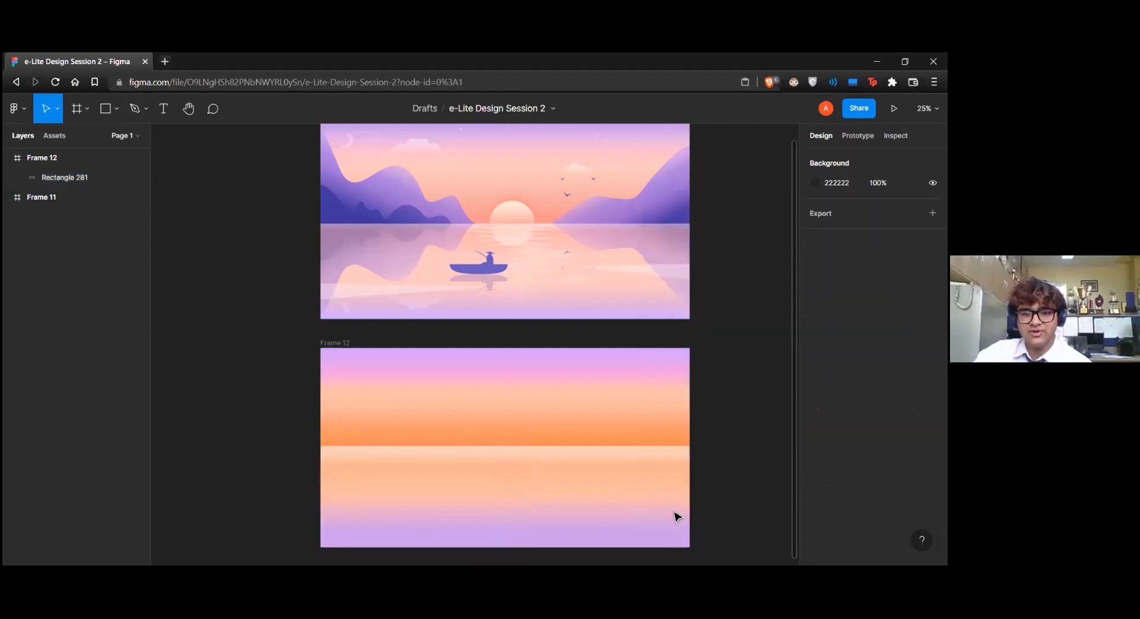
Lower the water rectangle's upper edge to Y 712 so that it is 612 high
click(451, 450)
drag(450, 446, 449, 459)
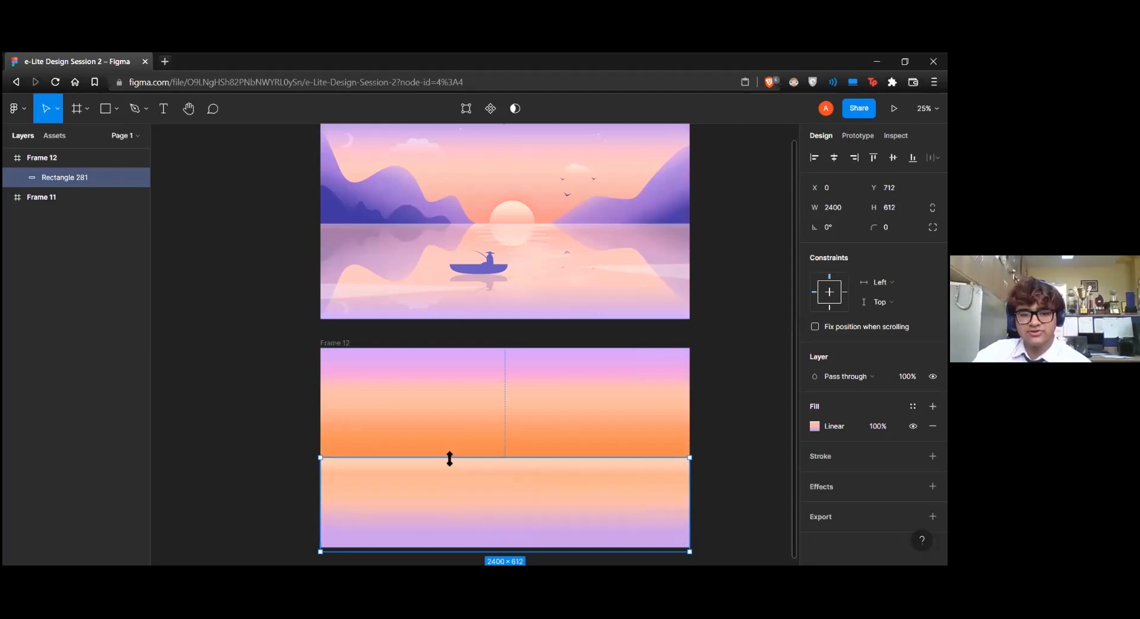
click(761, 415)
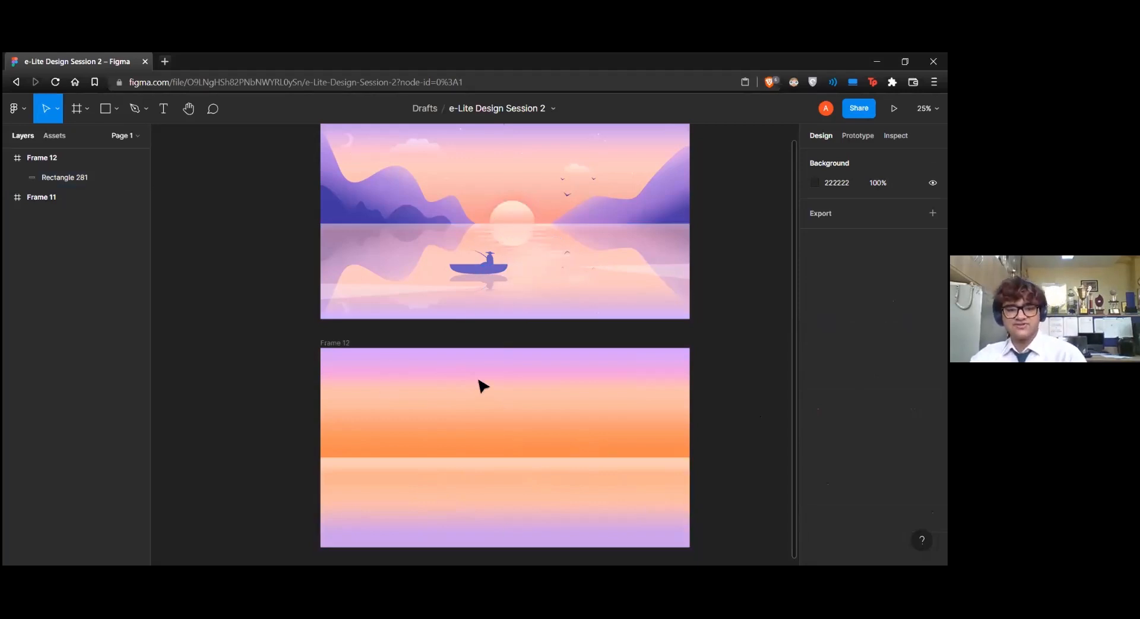
key(o)
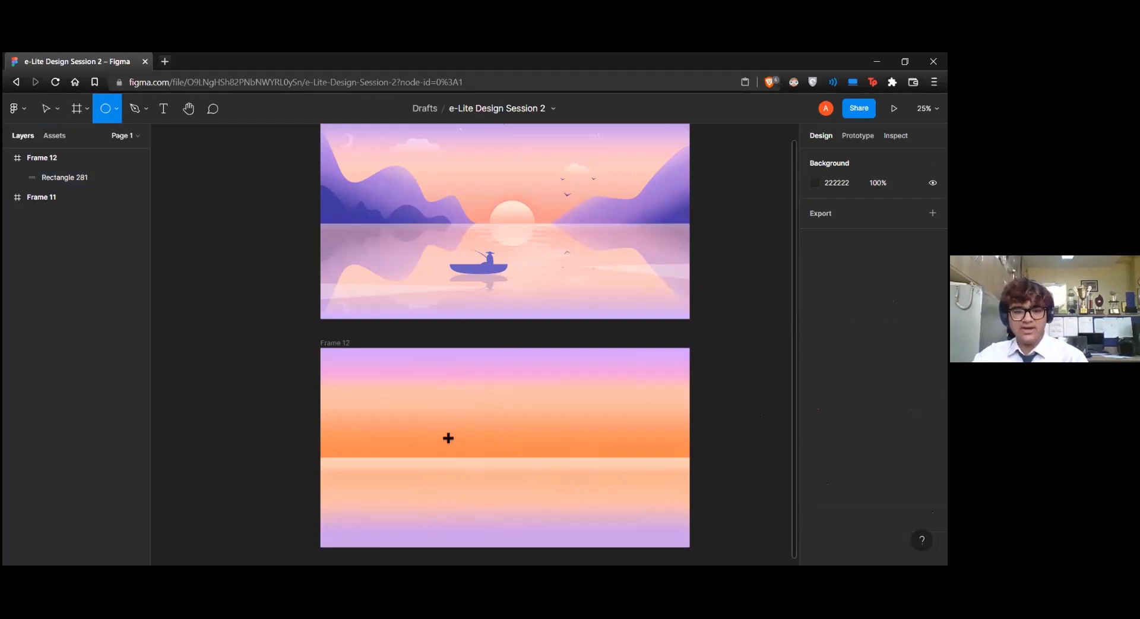
drag(471, 415, 535, 491)
key(Delete)
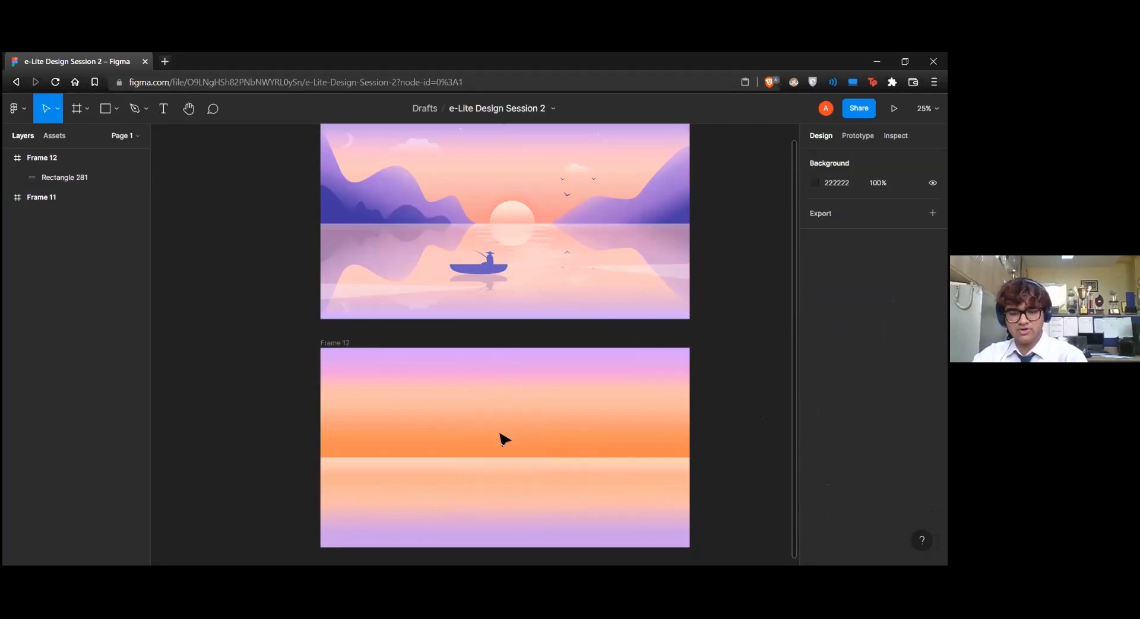
Draw a 352 × 352 sun circle centred on the horizon in the middle of Frame 12
key(r)
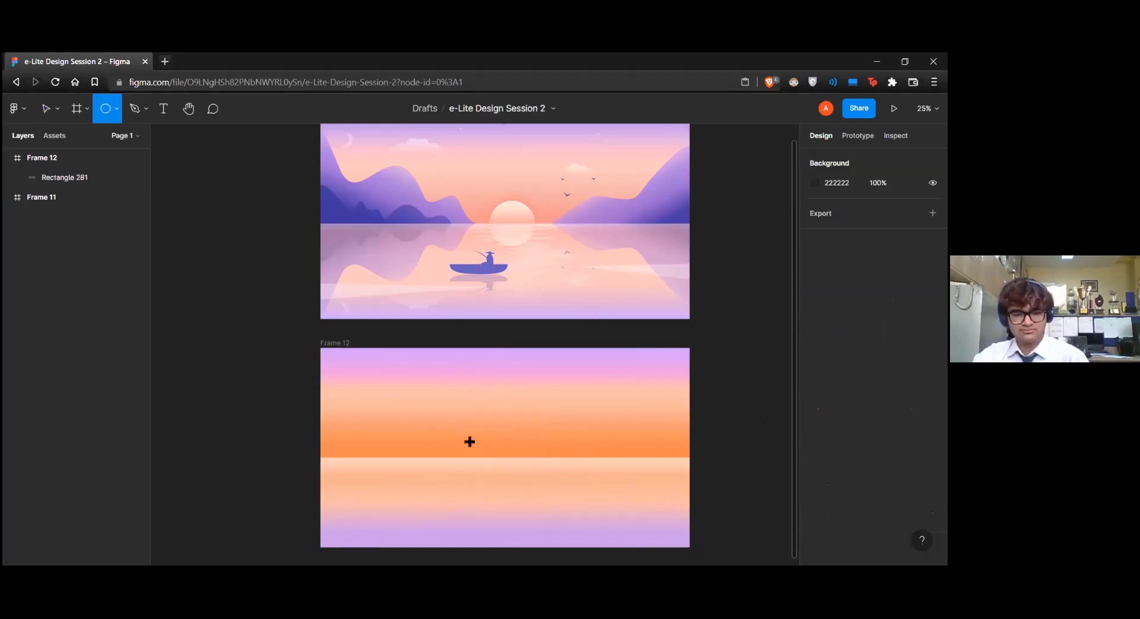
mouse_move(510, 459)
mouse_down()
mouse_move(544, 490)
mouse_move(504, 473)
mouse_move(503, 441)
mouse_move(491, 435)
mouse_move(504, 440)
mouse_move(502, 455)
mouse_up()
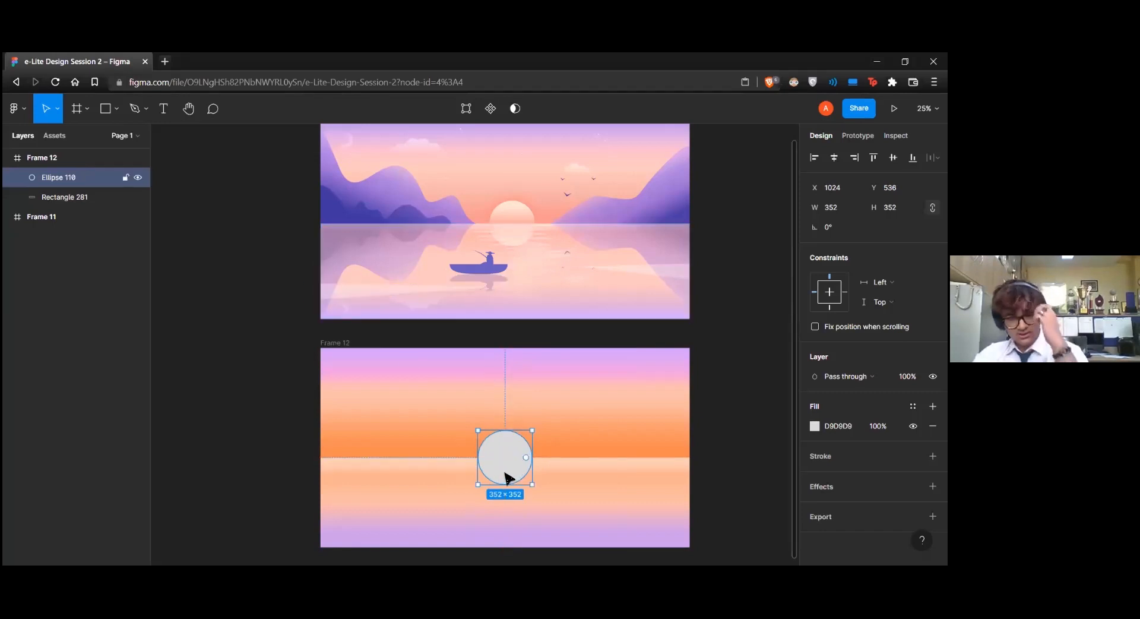
Try placing the sun circle behind the water rectangle in the layer order, and bring it back in front
drag(50, 186, 53, 204)
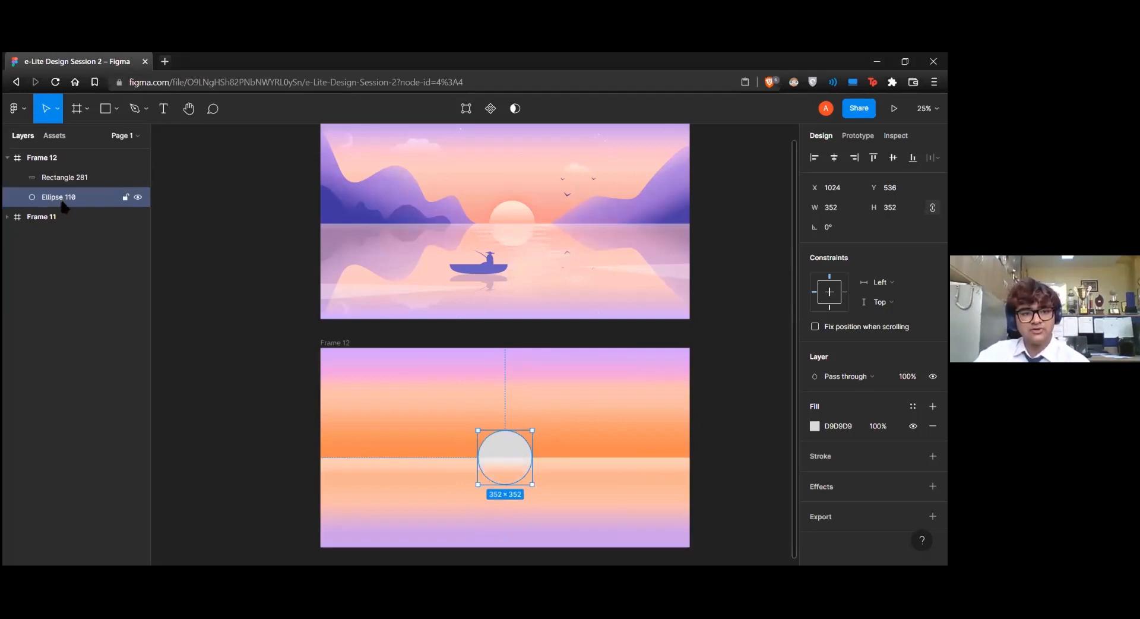
drag(61, 176, 78, 175)
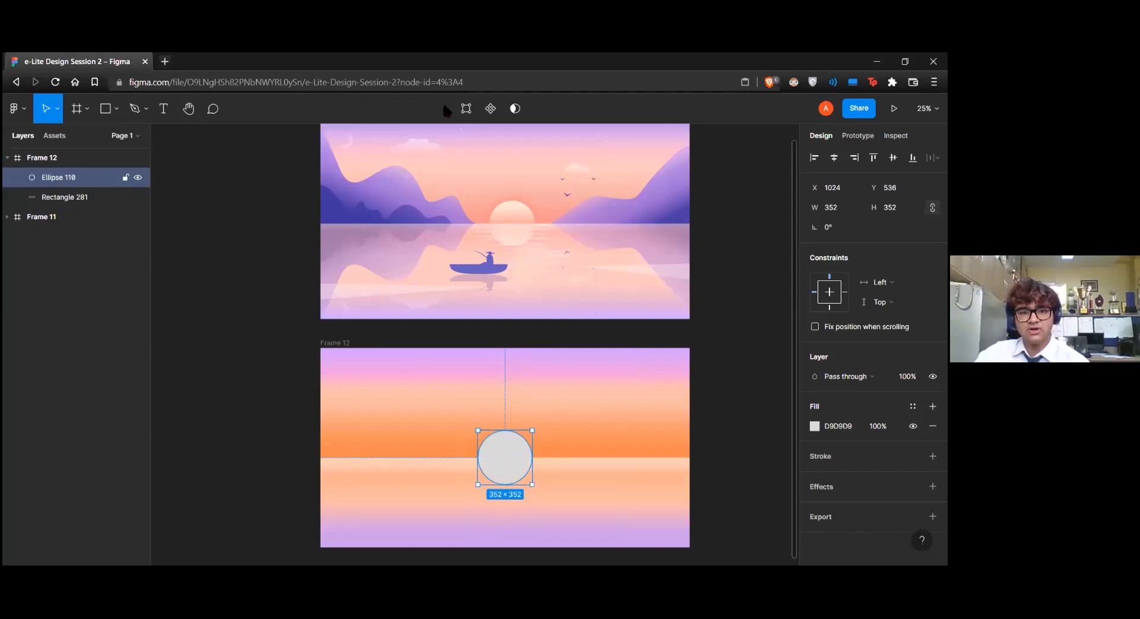
Edit the circle's vector points, merging its lowest point into the left one to leave a semicircle above the horizon
click(466, 108)
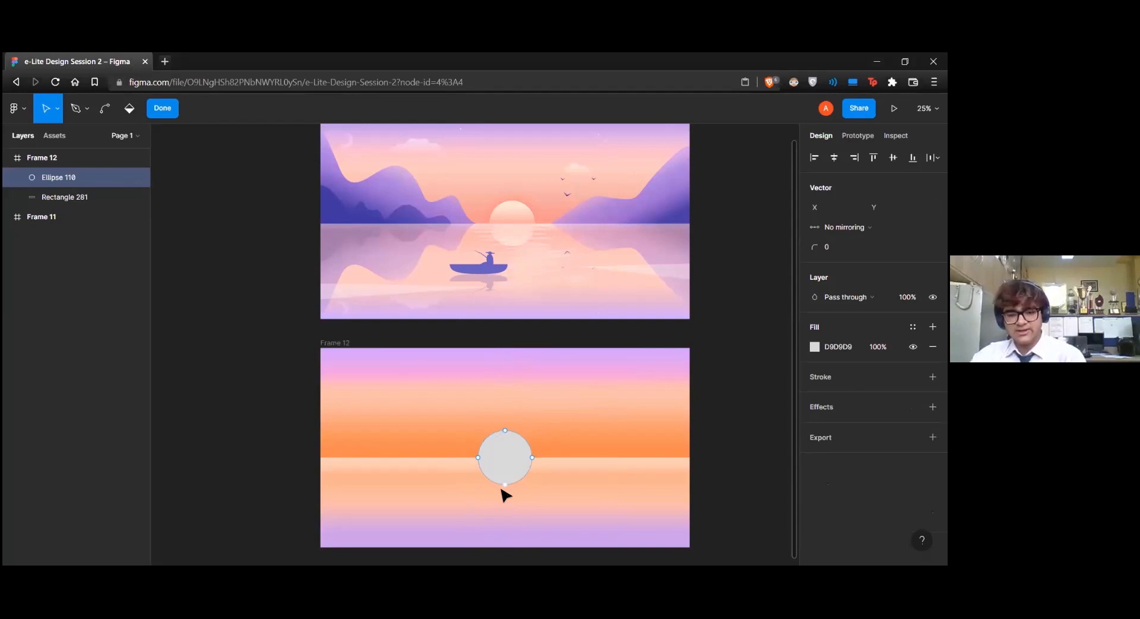
drag(505, 485, 479, 457)
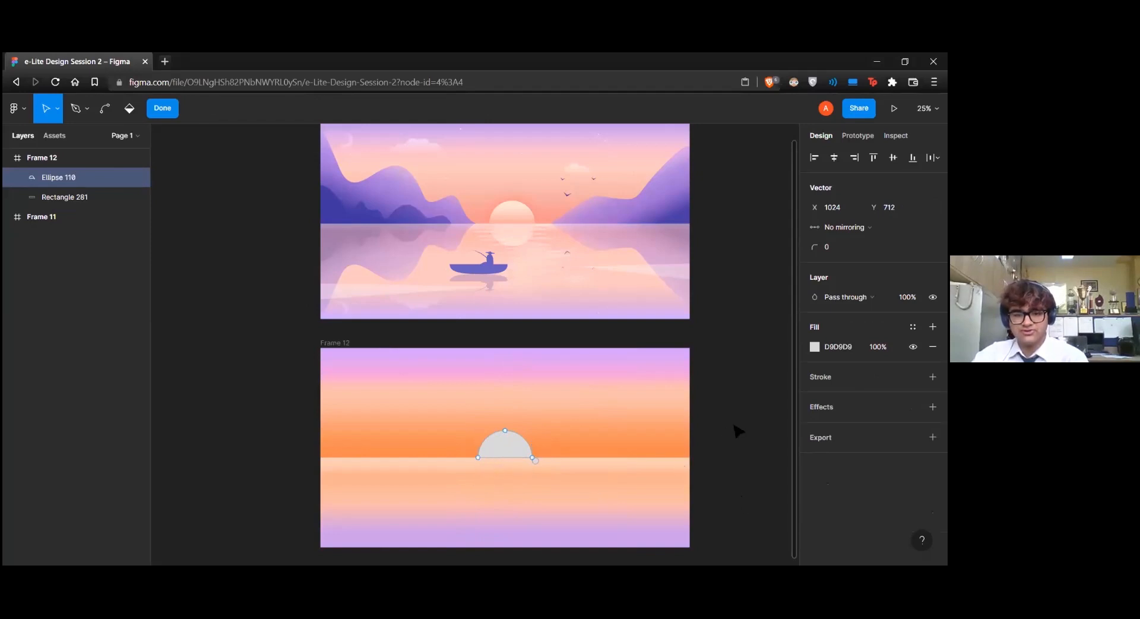
key(Escape)
Flatten the semicircle's lower edge on the horizon by pulling in the right corner point's downward curve handle
double_click(503, 450)
click(532, 458)
click(532, 457)
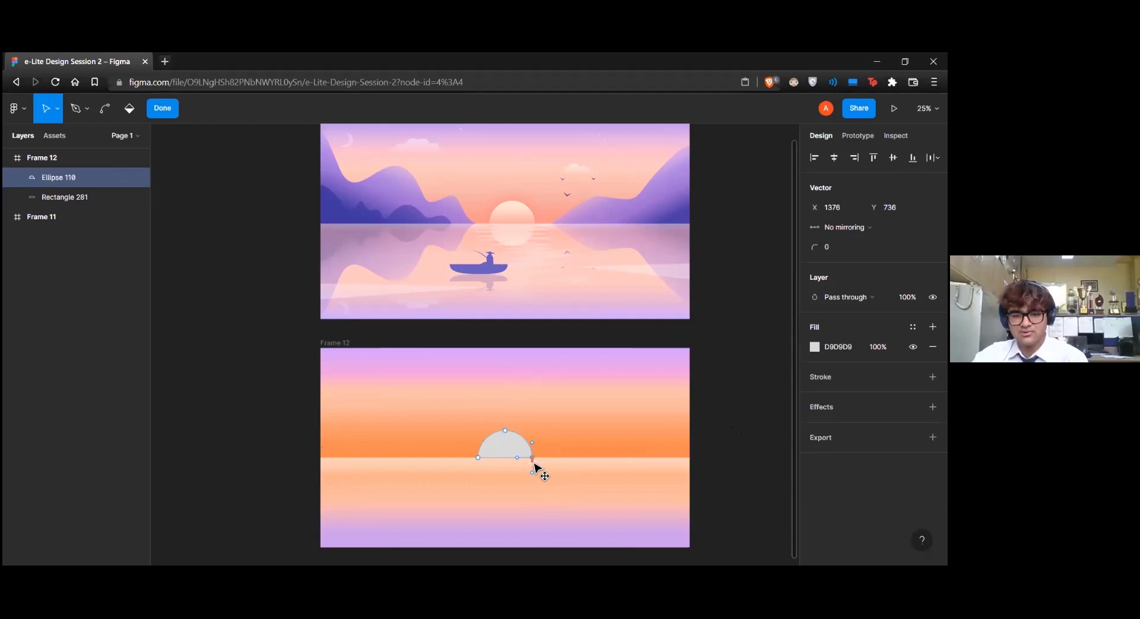
click(533, 479)
click(532, 457)
click(533, 478)
click(532, 458)
drag(532, 475, 534, 464)
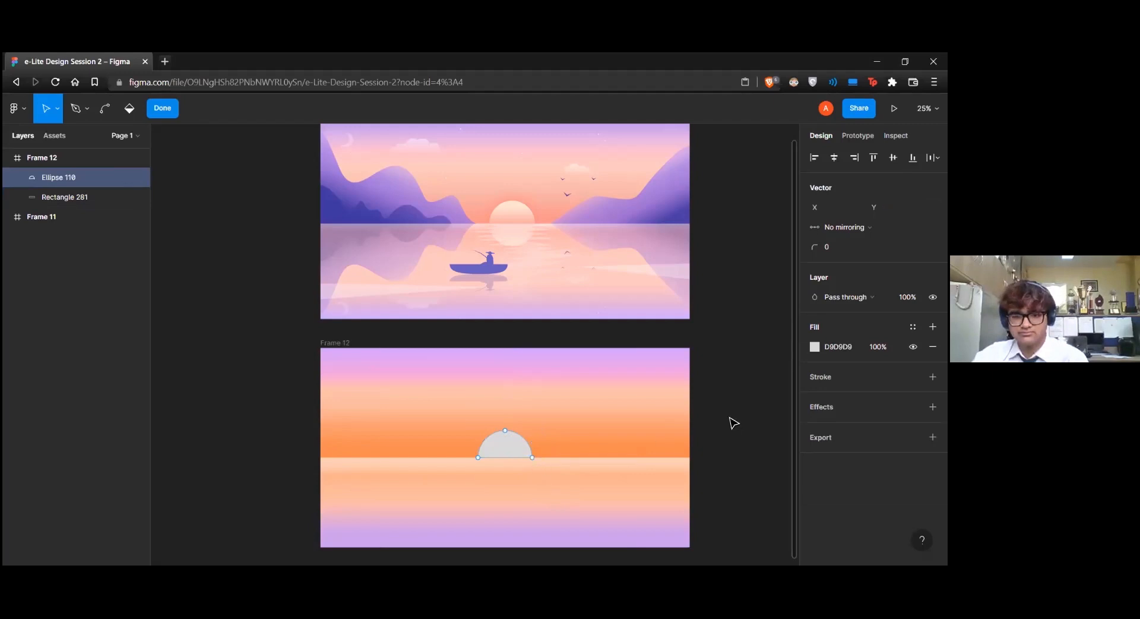
key(Escape)
key(Escape)
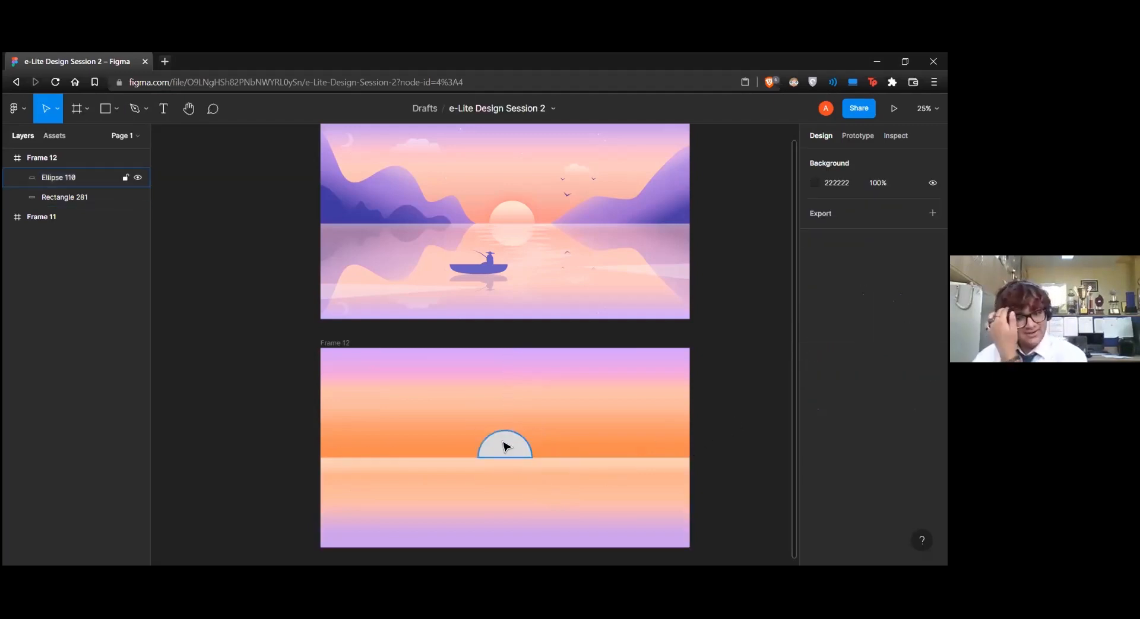
Tint the semicircle's fill to EFDADA and try sampling a replacement colour with the eyedropper
click(505, 443)
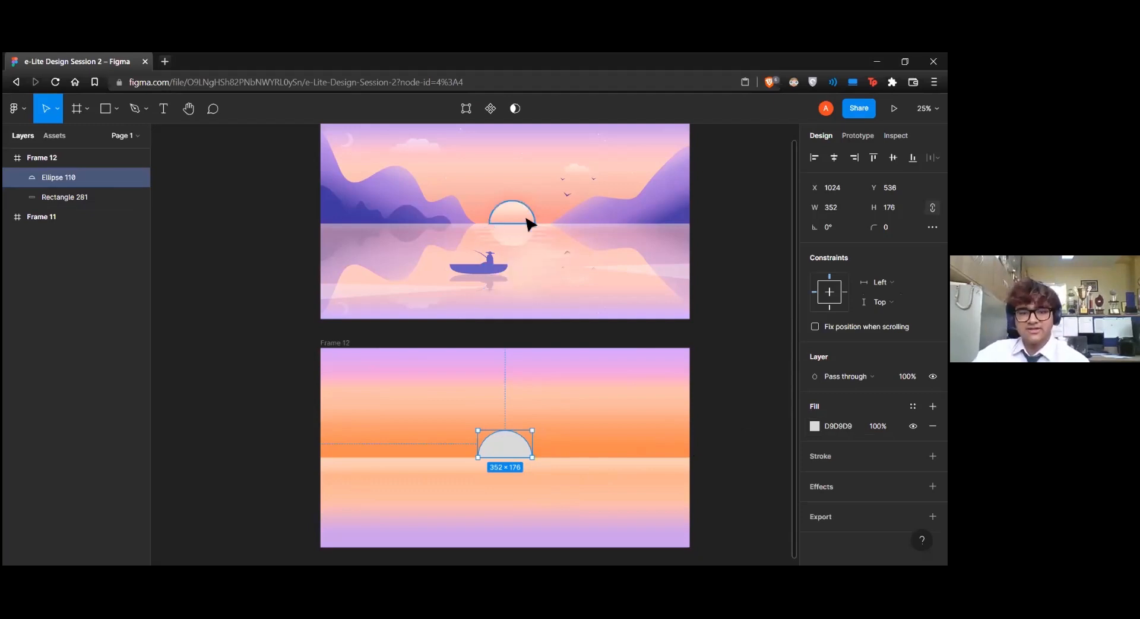
click(815, 426)
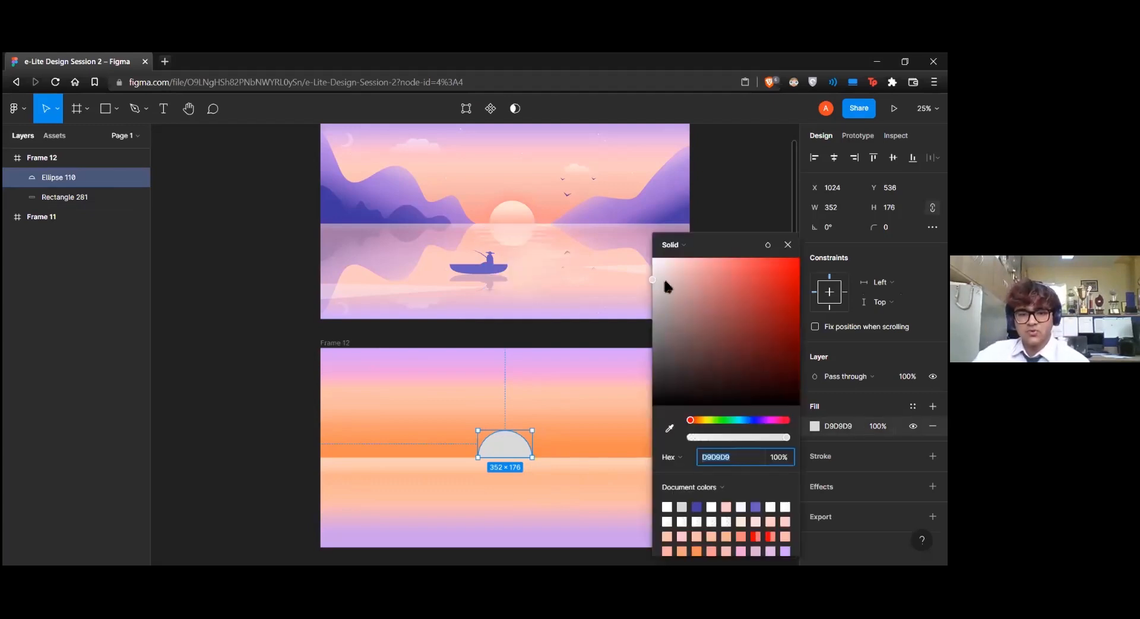
click(665, 267)
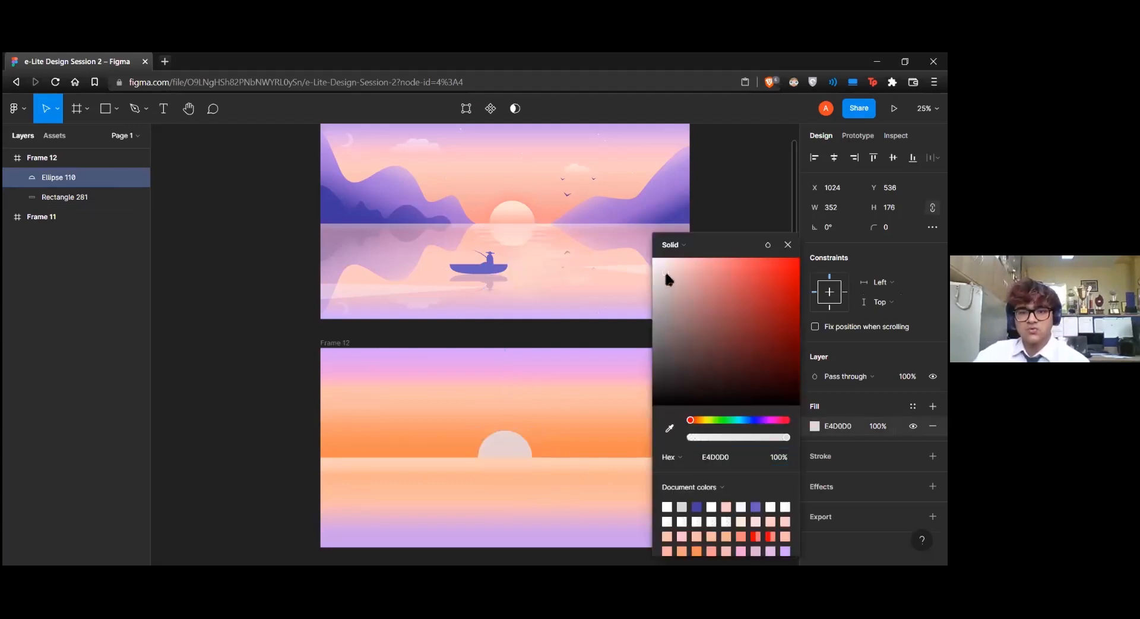
click(669, 429)
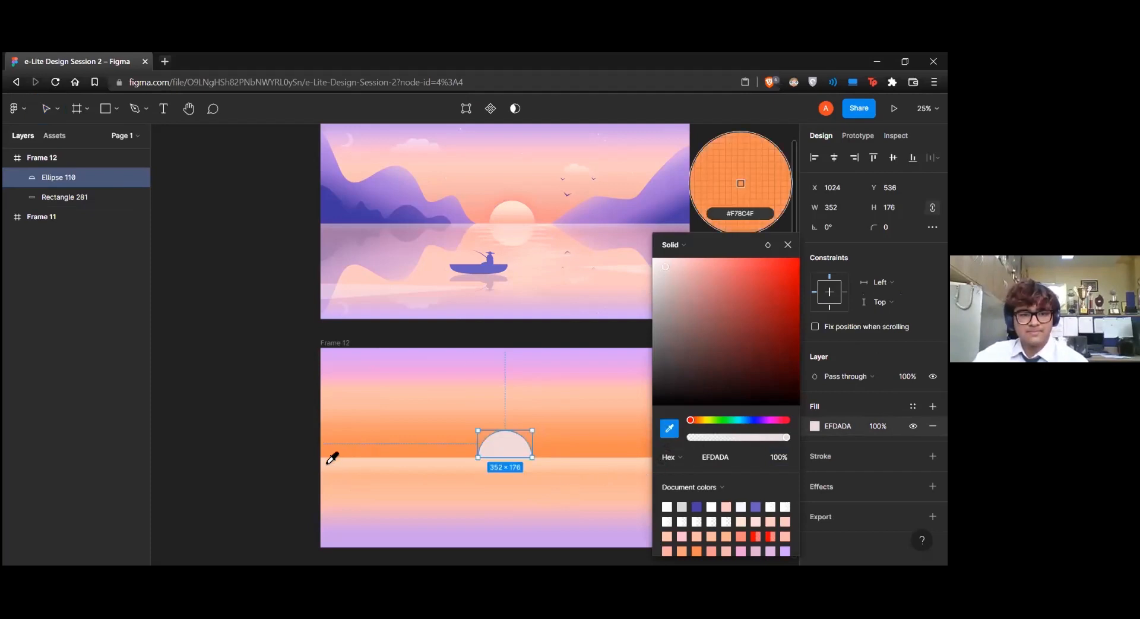
click(788, 244)
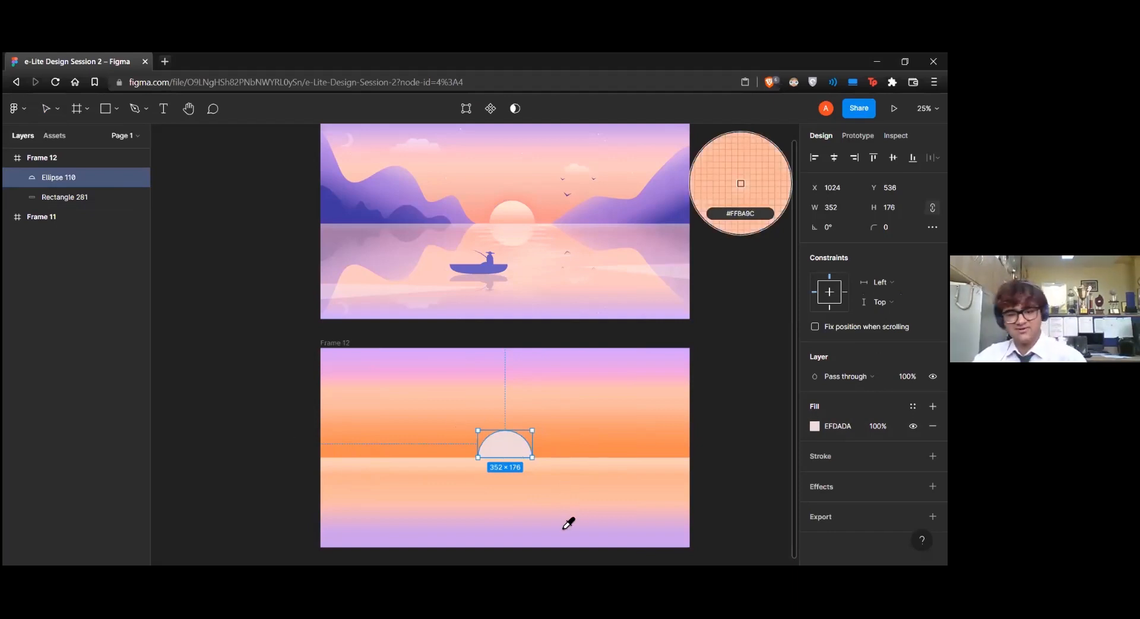
key(Escape)
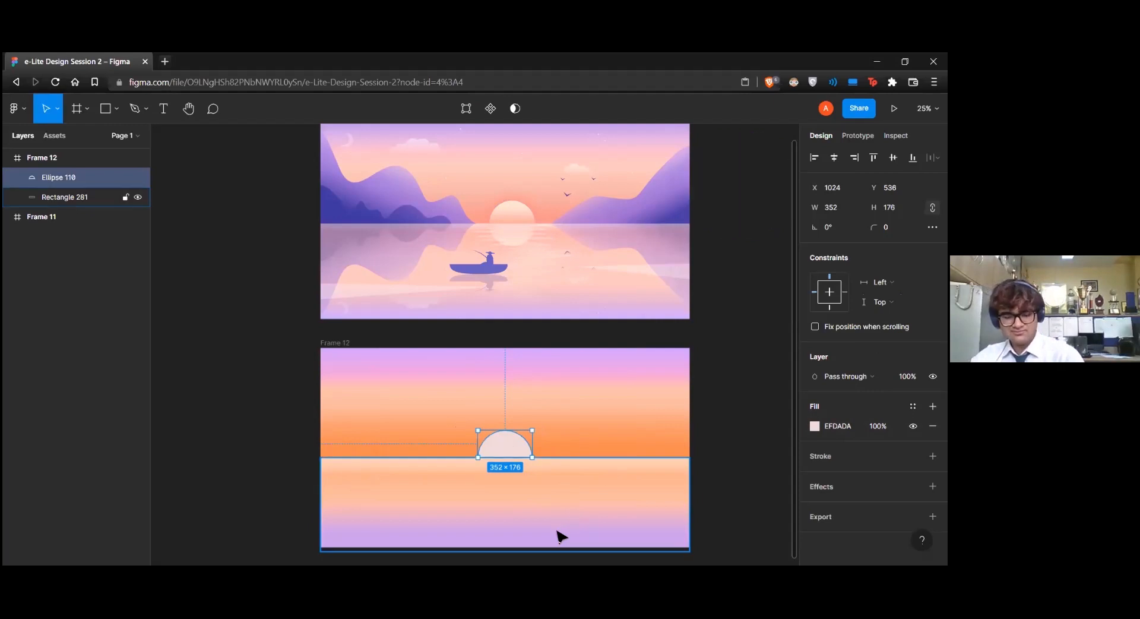
Delete the semicircle and draw a new 304 × 304 circle centred vertically on the horizon in Frame 12
key(Delete)
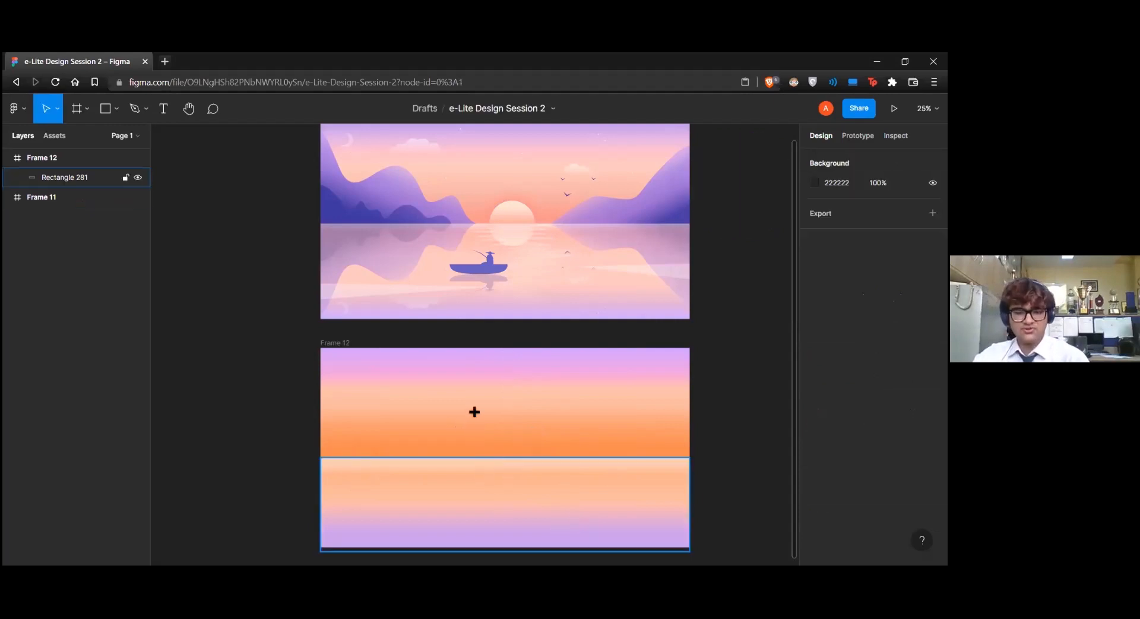
key(o)
mouse_move(469, 414)
mouse_down()
mouse_move(524, 459)
mouse_move(506, 447)
mouse_up()
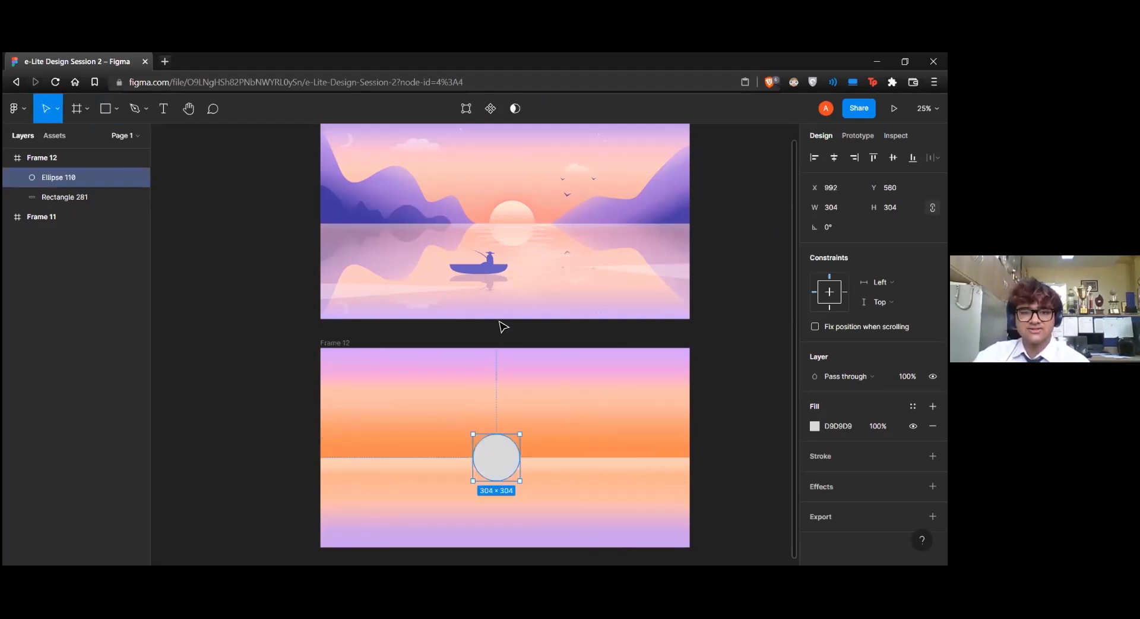
Edit the new circle's vector points, merging its lowest point into the right one on the horizon
click(467, 117)
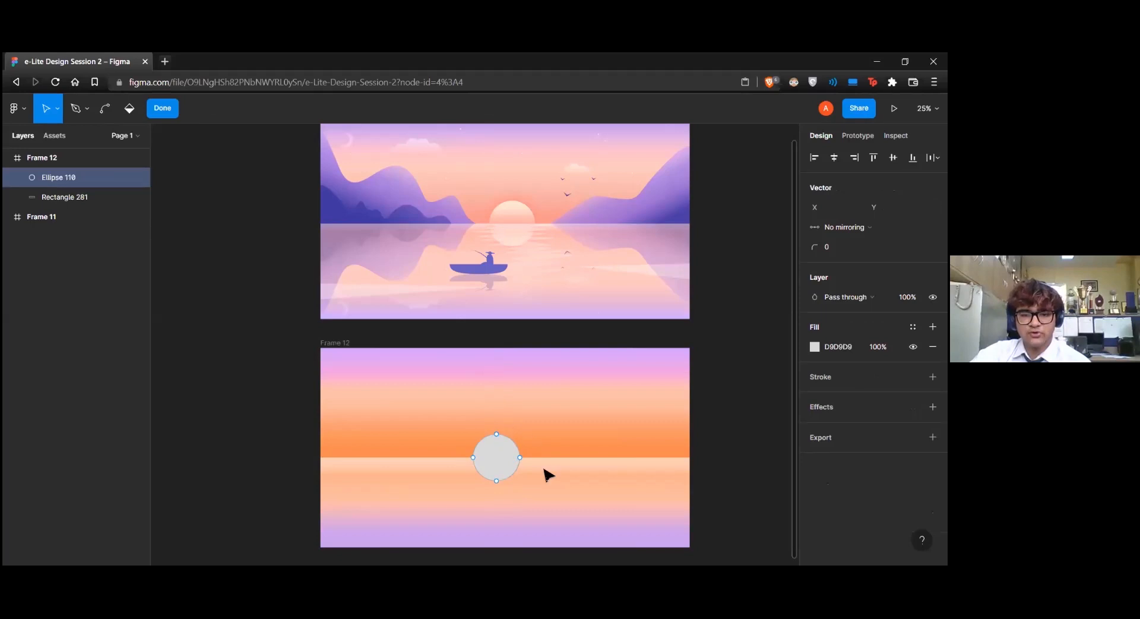
click(473, 457)
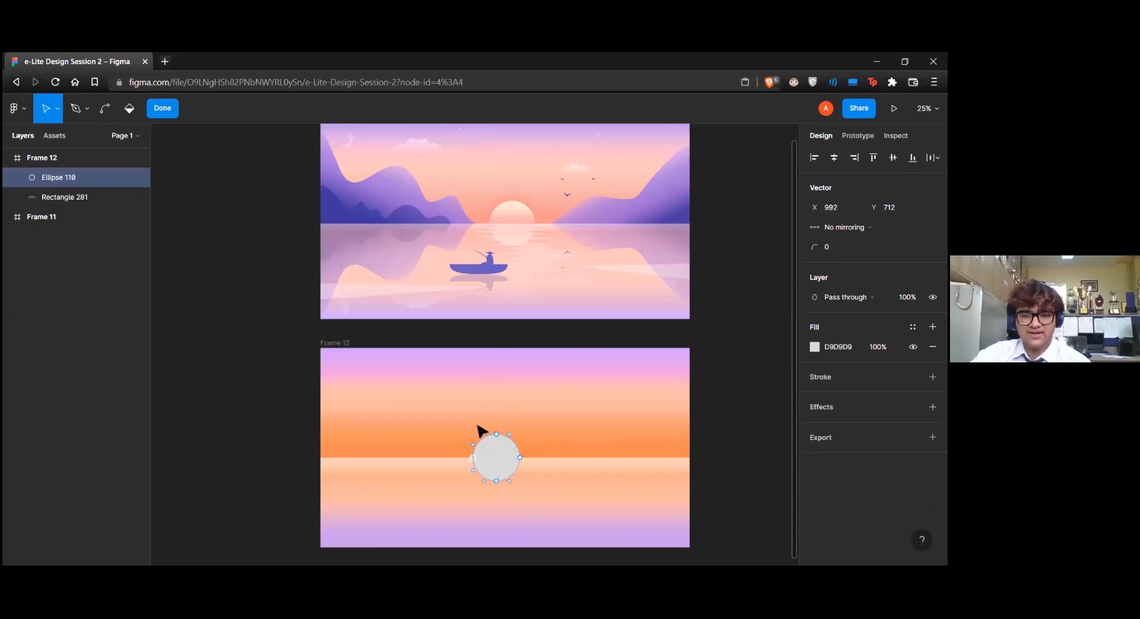
mouse_move(473, 457)
mouse_down()
mouse_move(479, 434)
mouse_move(473, 455)
mouse_up()
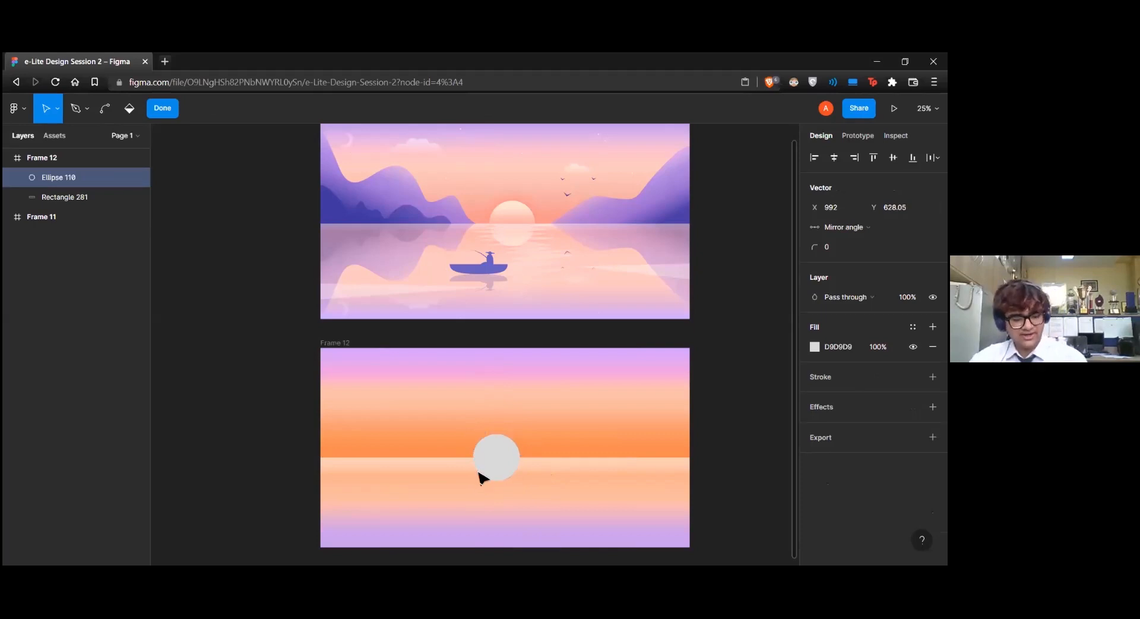
key(ctrl+z)
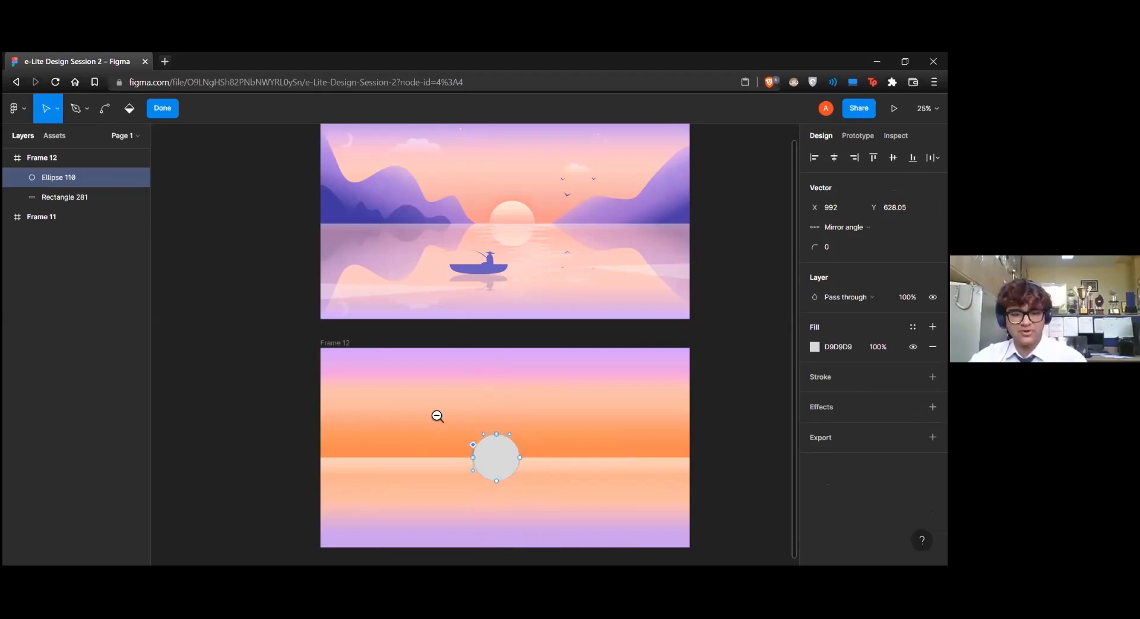
click(496, 481)
drag(498, 483, 522, 457)
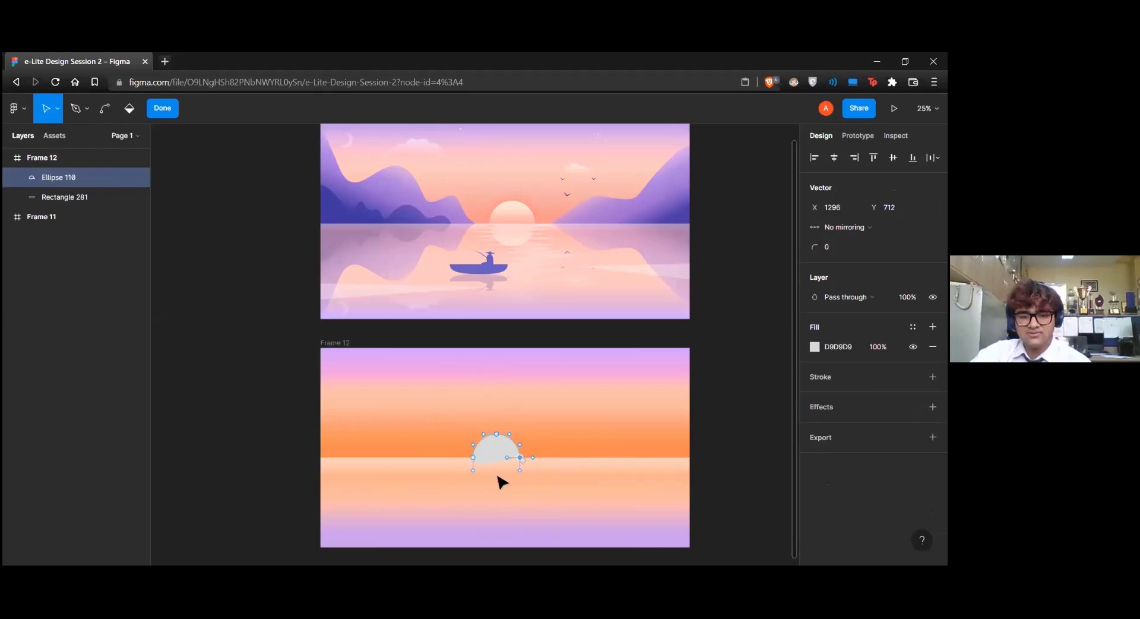
key(Escape)
click(541, 479)
Straighten the sun shape's lower edge by adjusting the curve handles of its left and right corner points
click(507, 446)
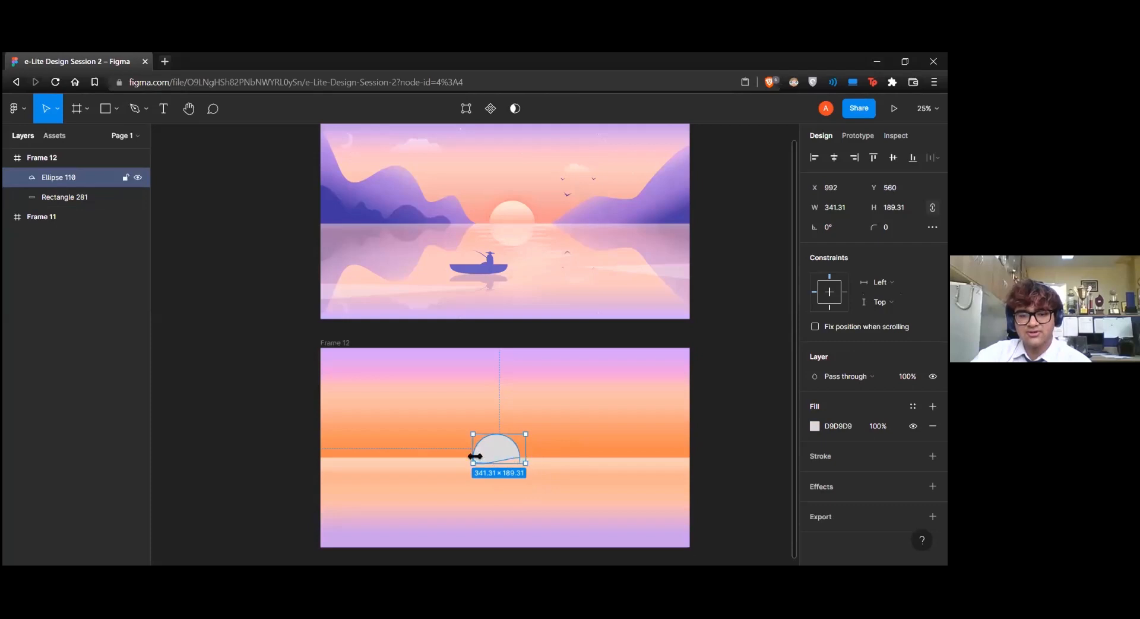
double_click(508, 450)
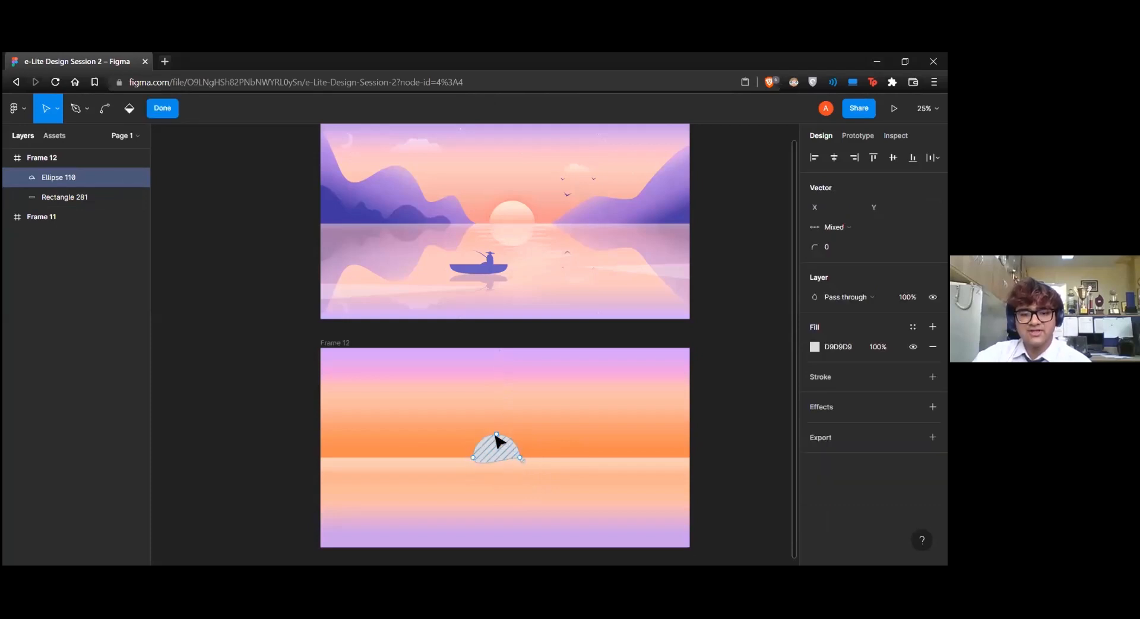
click(473, 457)
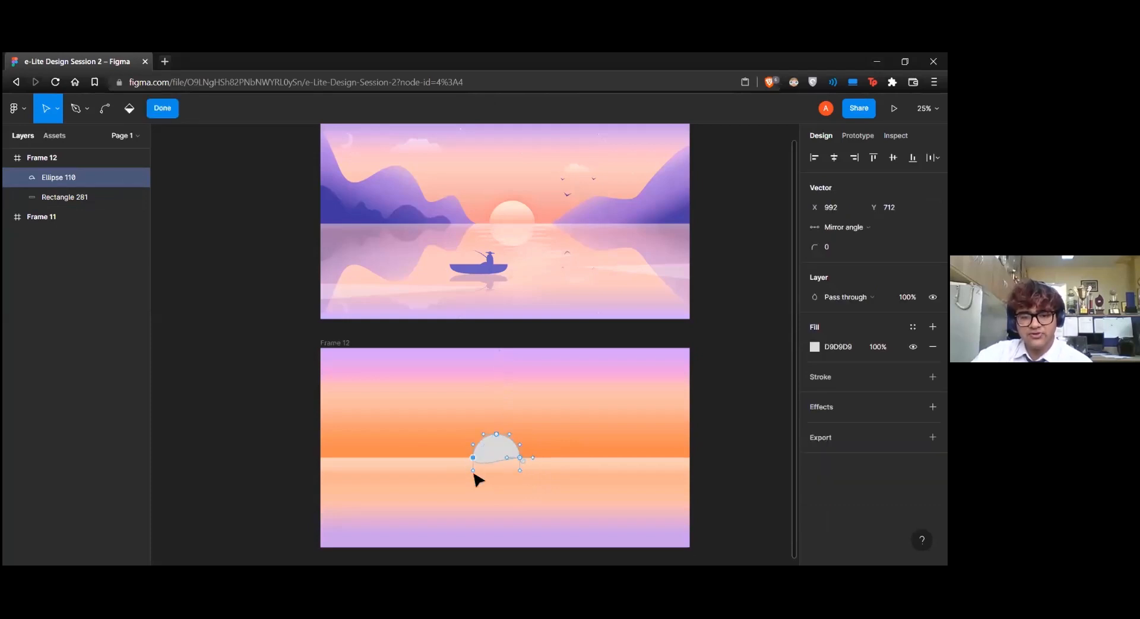
drag(473, 472, 477, 459)
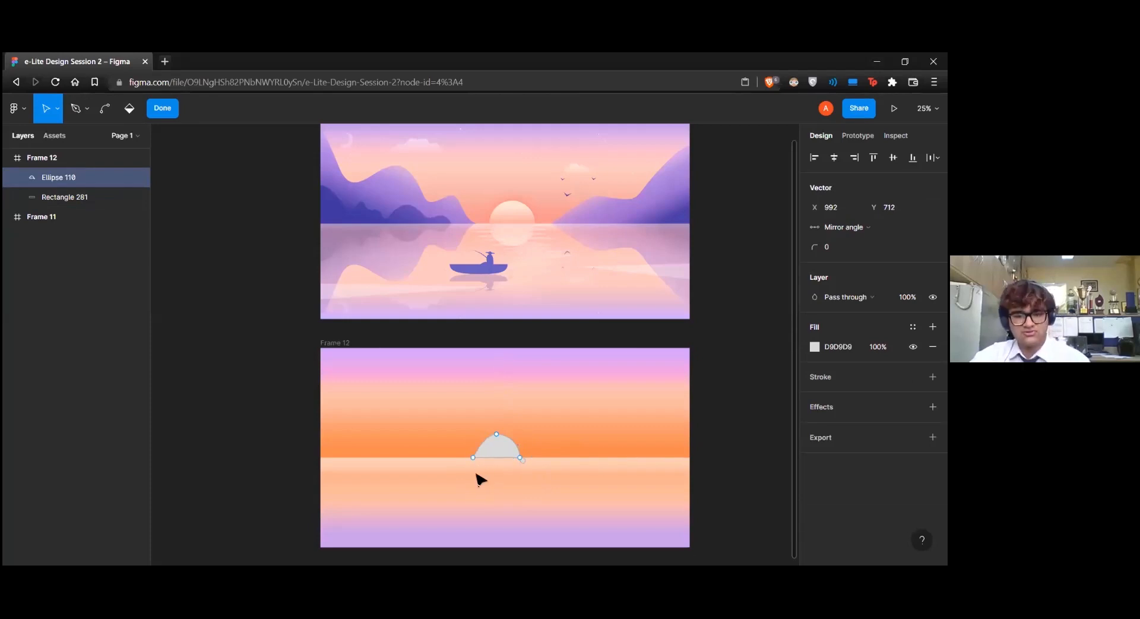
key(ctrl+z)
drag(473, 470, 521, 457)
click(534, 457)
click(526, 465)
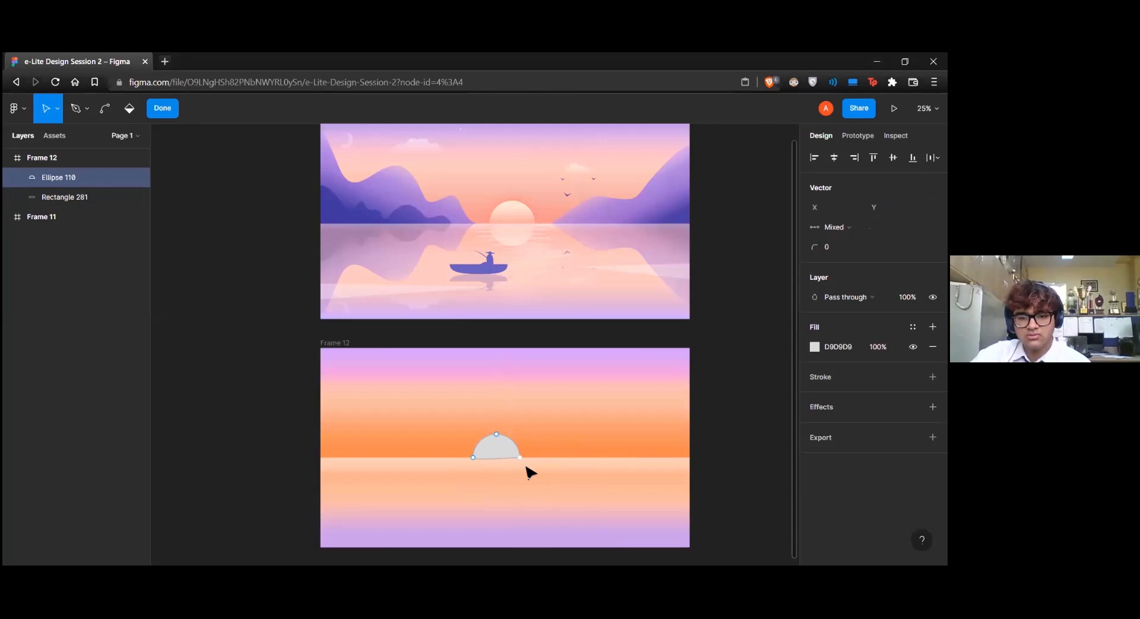
key(Escape)
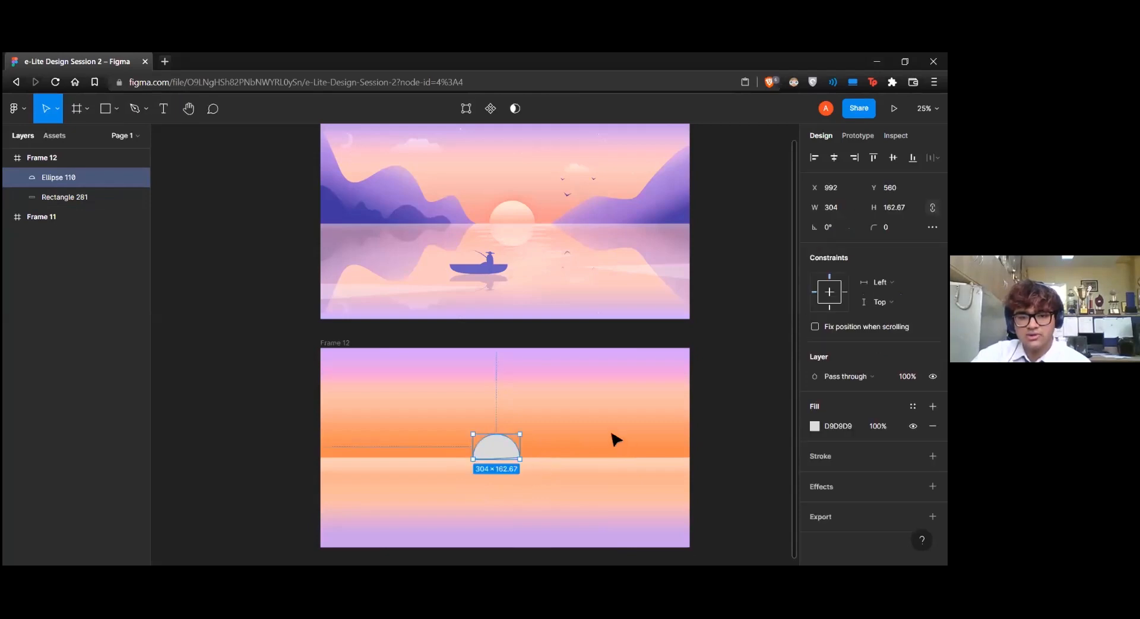
key(Escape)
Send the semicircle behind the water rectangle in the layer order
click(502, 448)
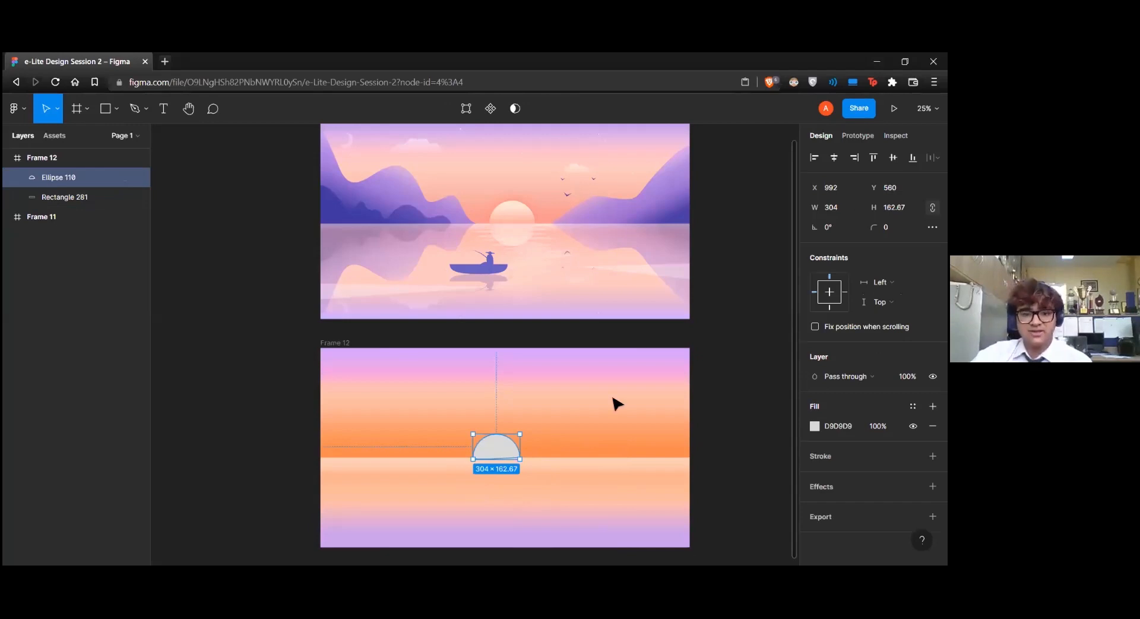
key(ctrl+[)
click(539, 445)
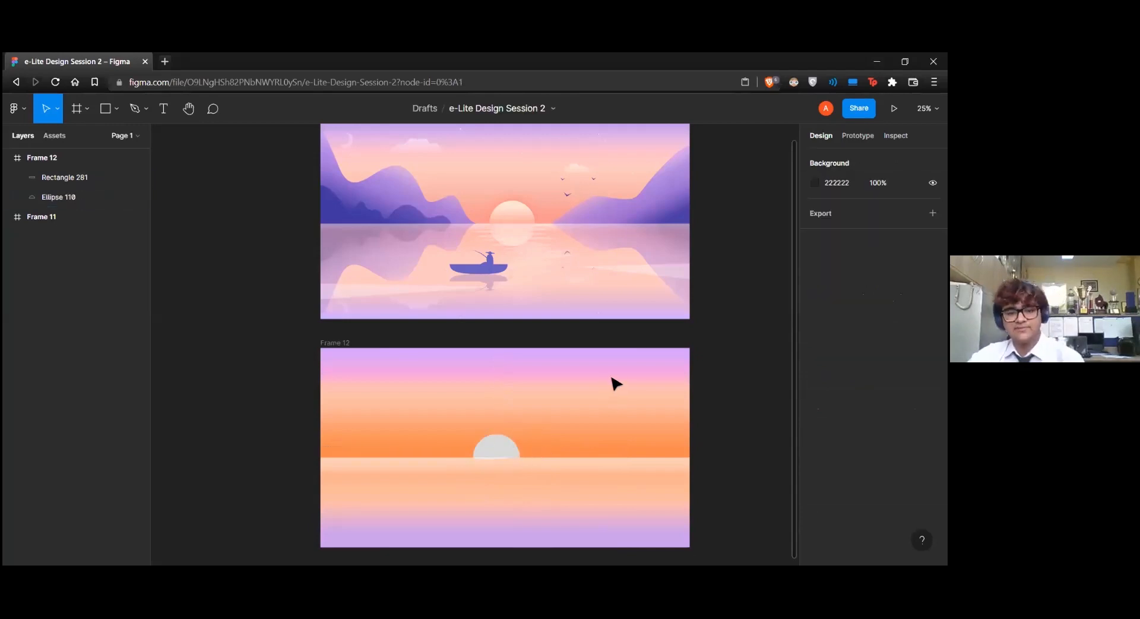
Change the semicircle's fill to a linear gradient with pale pink FBE2E2 as its first colour stop
double_click(508, 447)
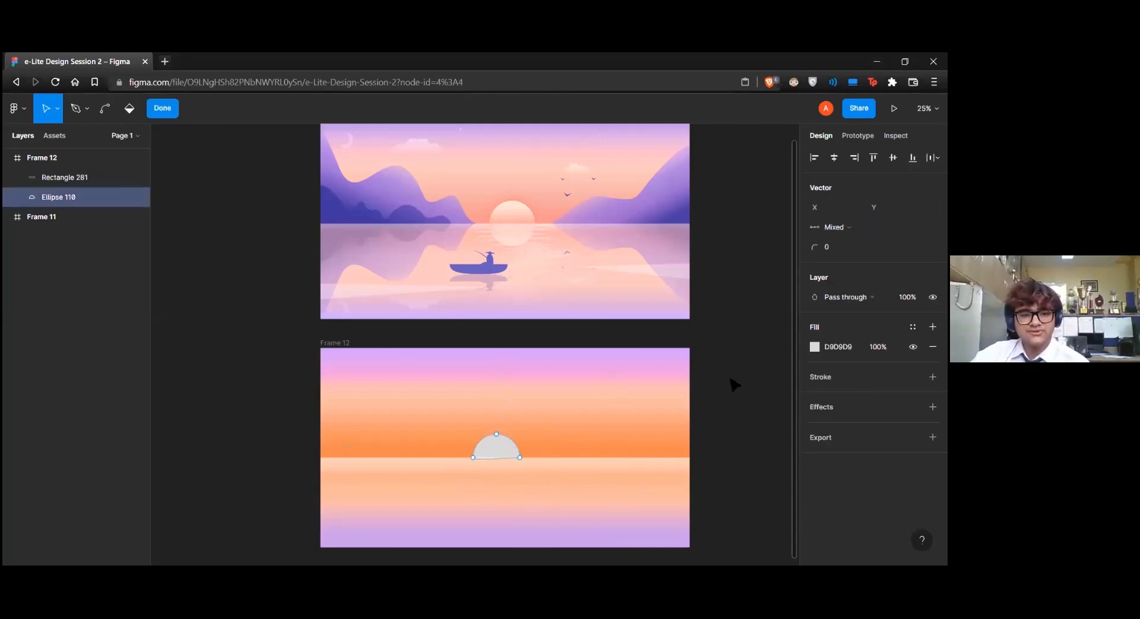
click(814, 346)
click(701, 236)
click(704, 245)
click(689, 259)
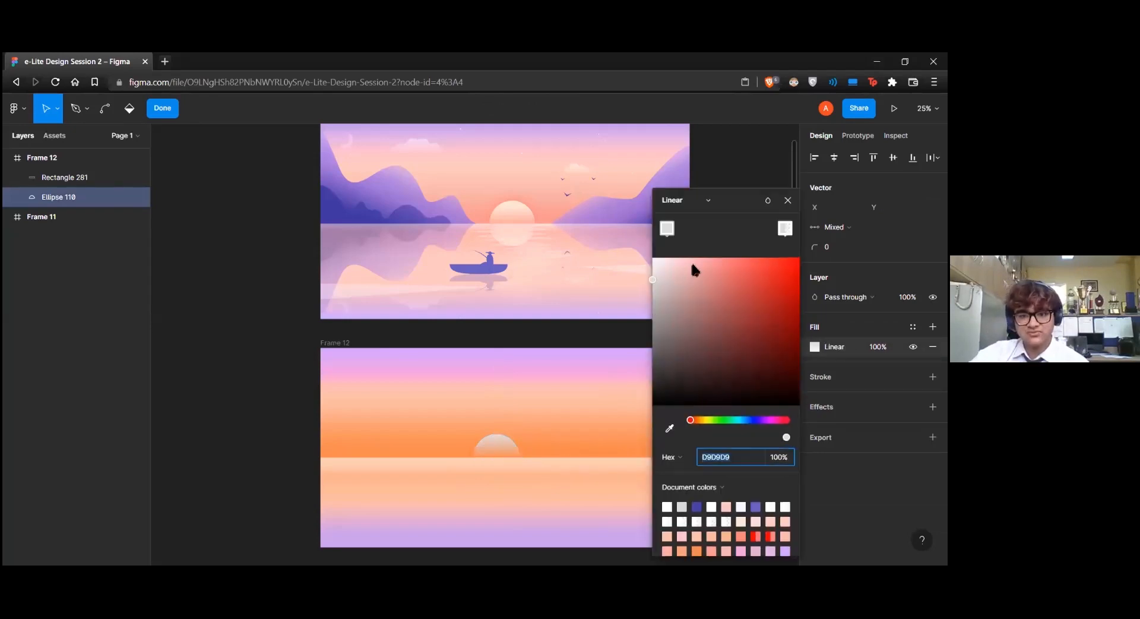
click(664, 259)
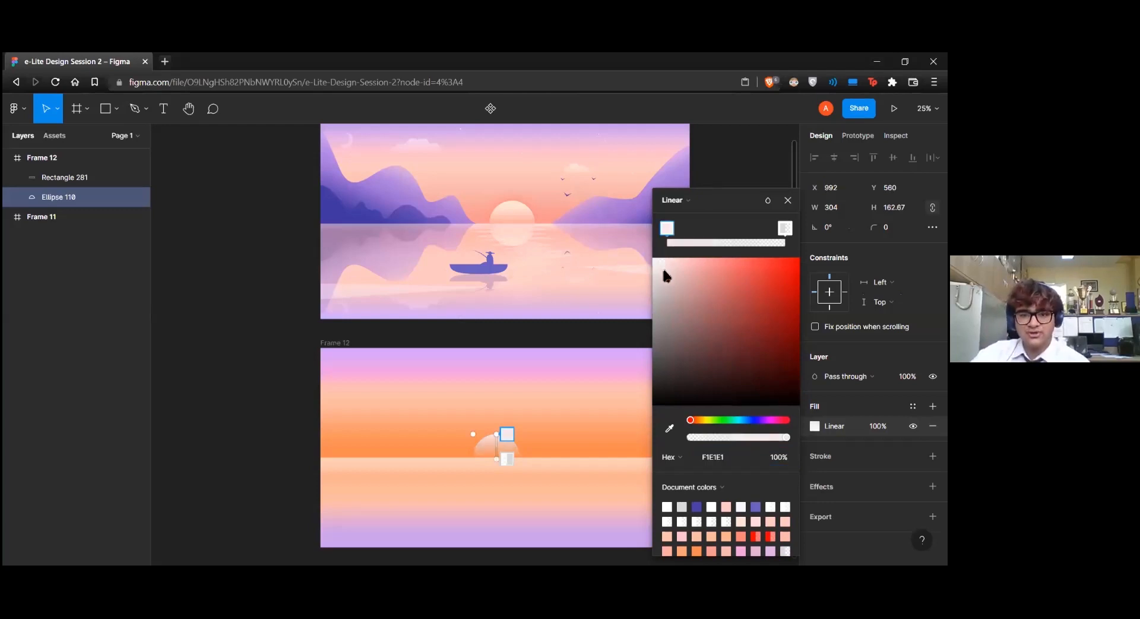
Set the gradient's second stop to the orange sampled from the sky, lighten it to FFC9AD, and finish editing the semicircle
click(785, 227)
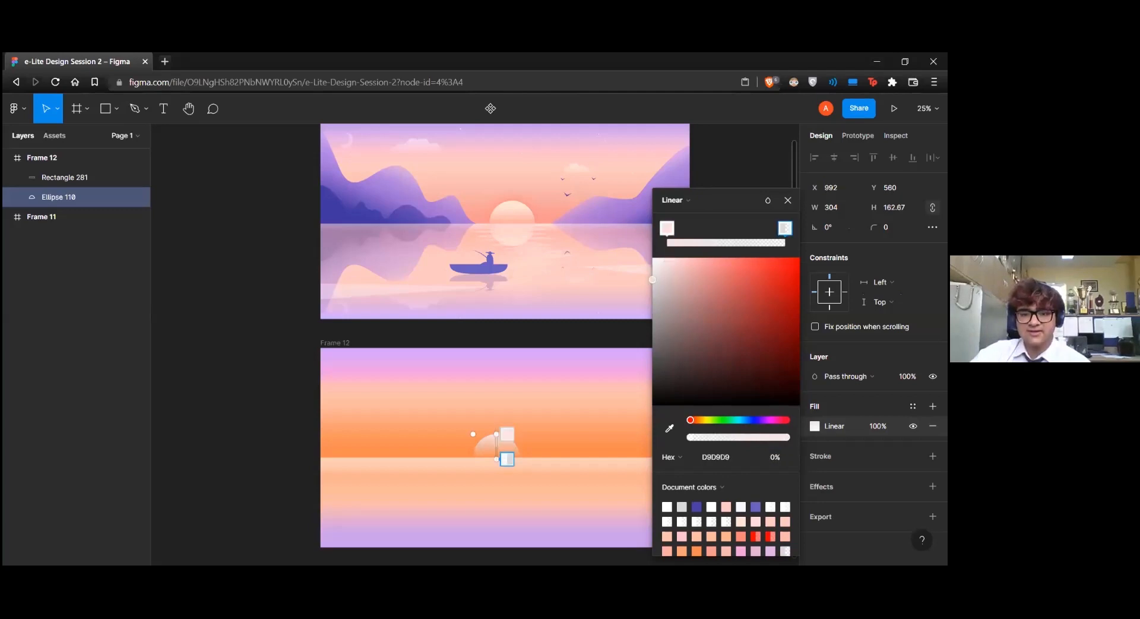
click(669, 428)
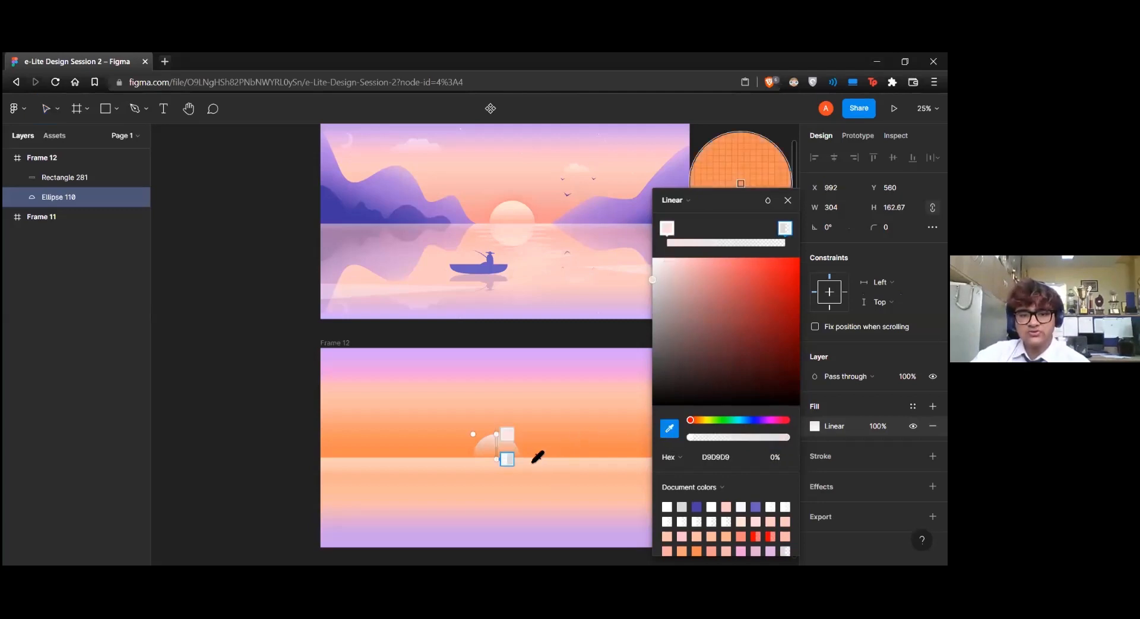
click(443, 438)
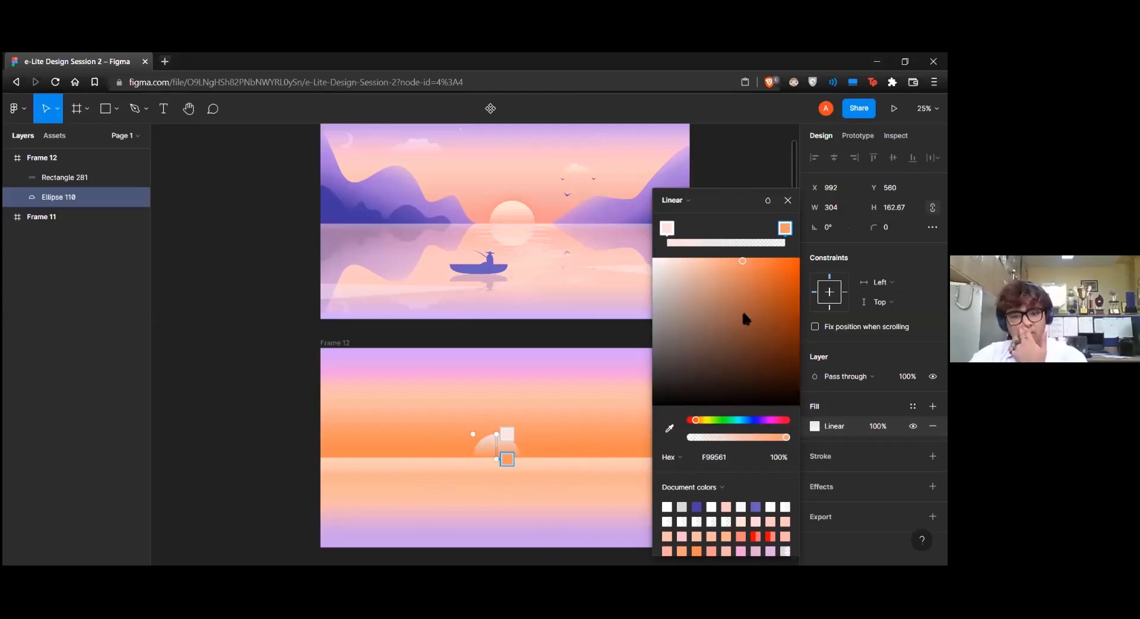
click(725, 258)
drag(707, 258, 699, 258)
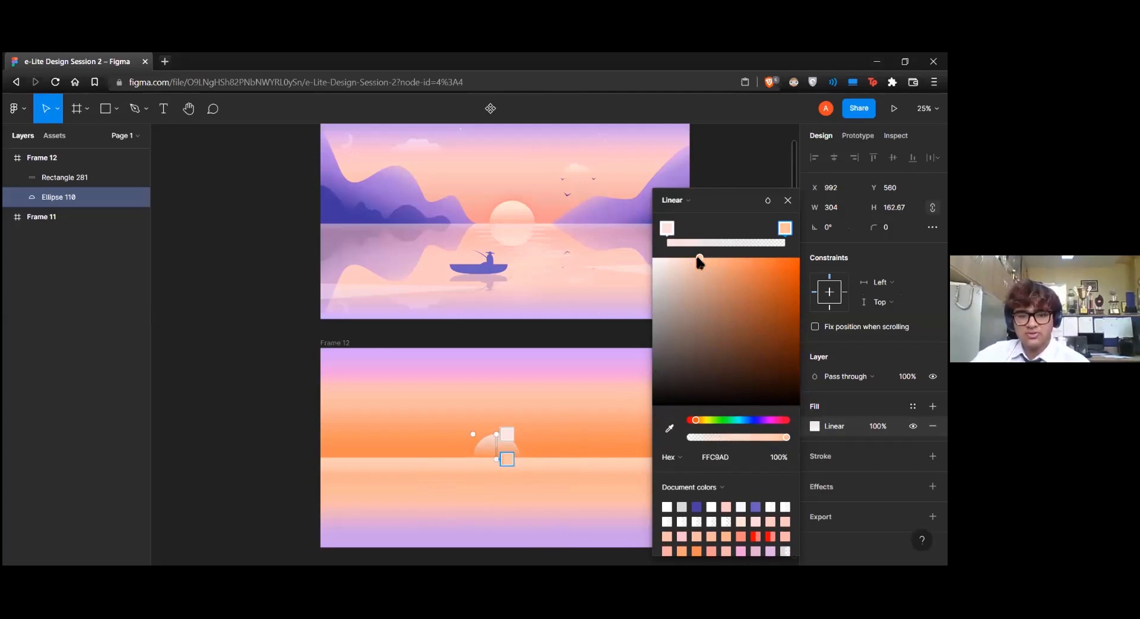
click(788, 200)
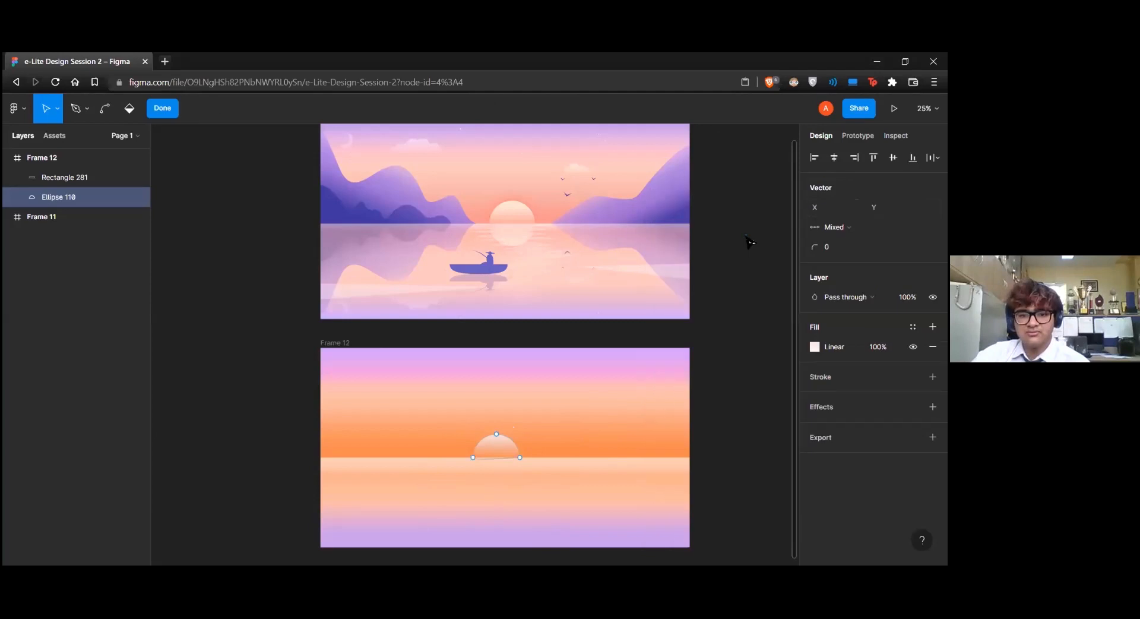
click(741, 370)
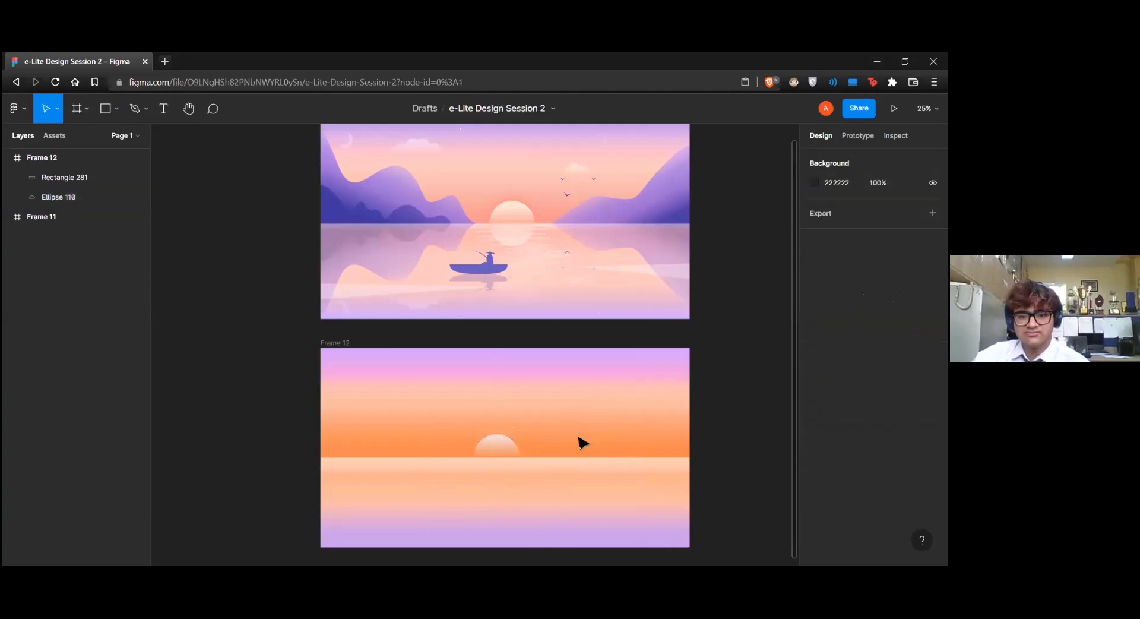
Make the semicircle's gradient fill fully opaque and deepen its second colour stop to a stronger orange
click(507, 450)
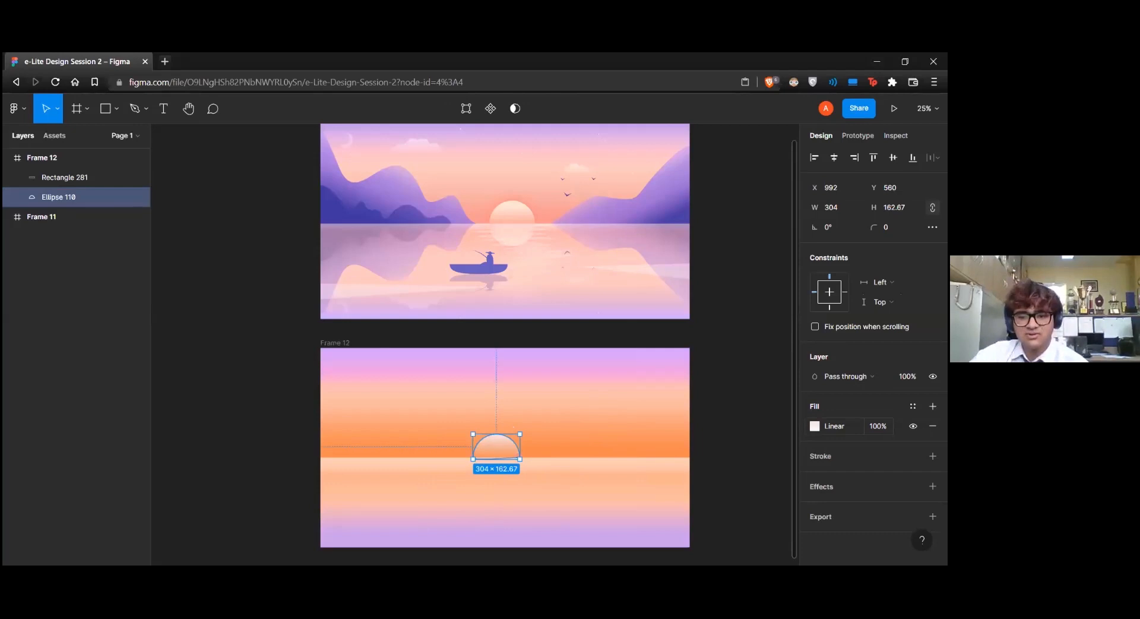
click(815, 426)
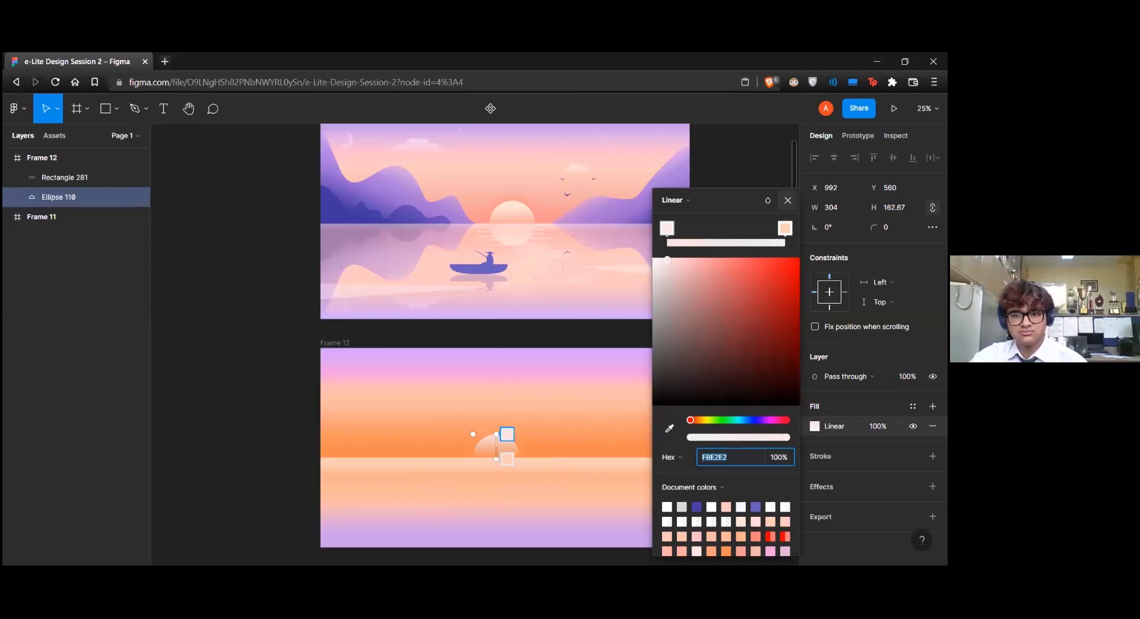
key(Escape)
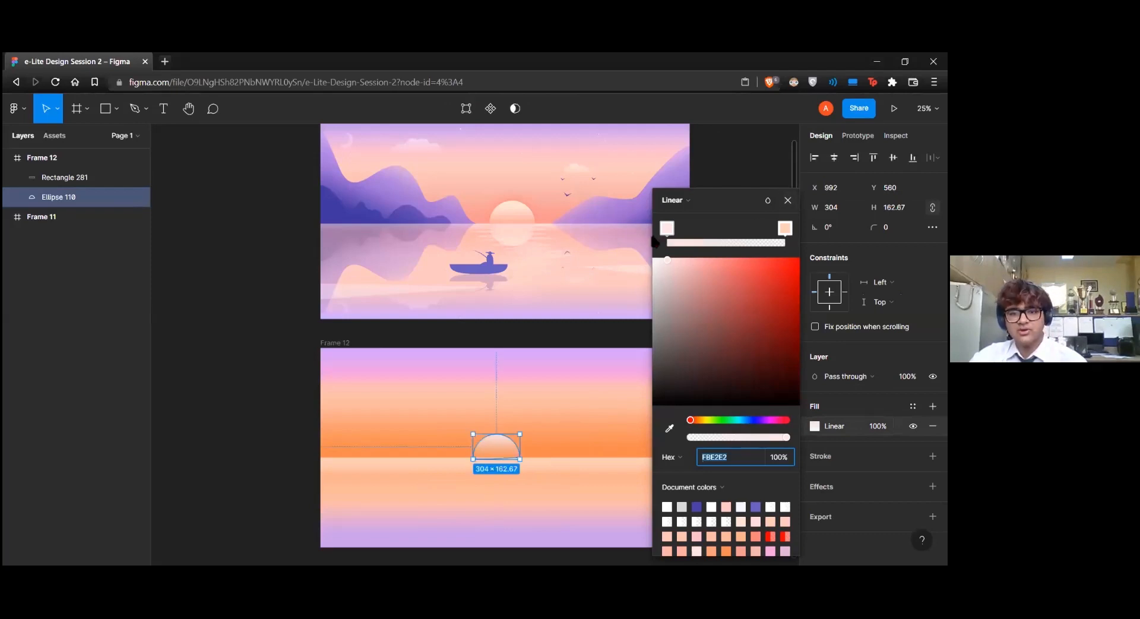
click(785, 227)
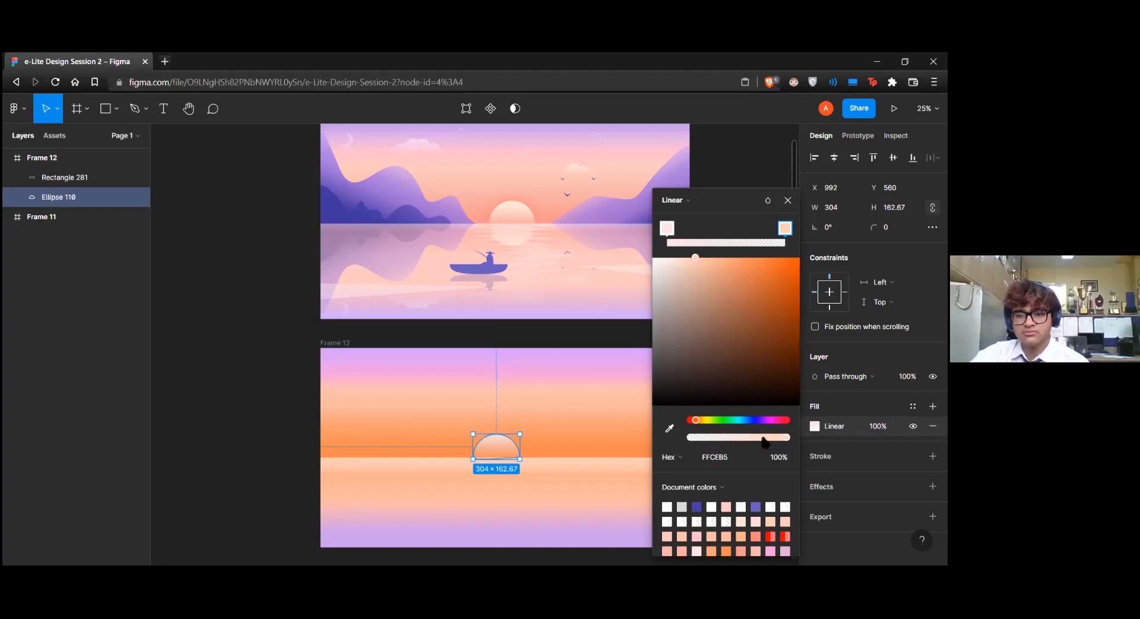
drag(786, 437, 772, 437)
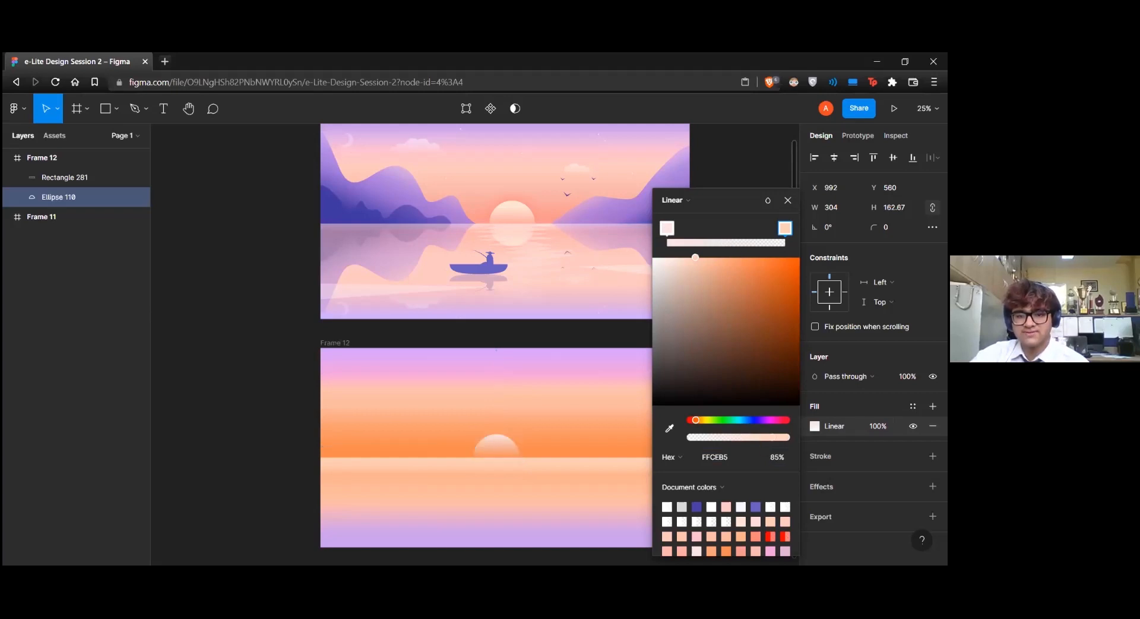
click(666, 228)
drag(672, 228, 785, 228)
click(785, 228)
key(Delete)
drag(704, 258, 724, 257)
Shift the pale pink FBE2E2 stop of the semicircle's gradient to slightly before the midpoint and finish editing the fill
click(715, 227)
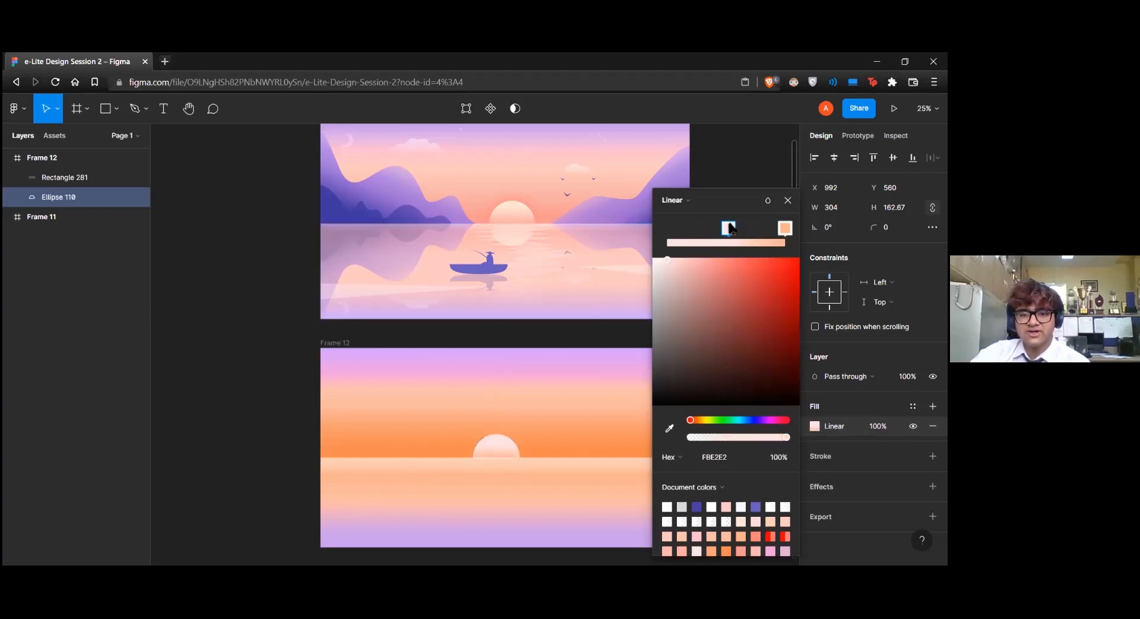
drag(712, 227, 719, 228)
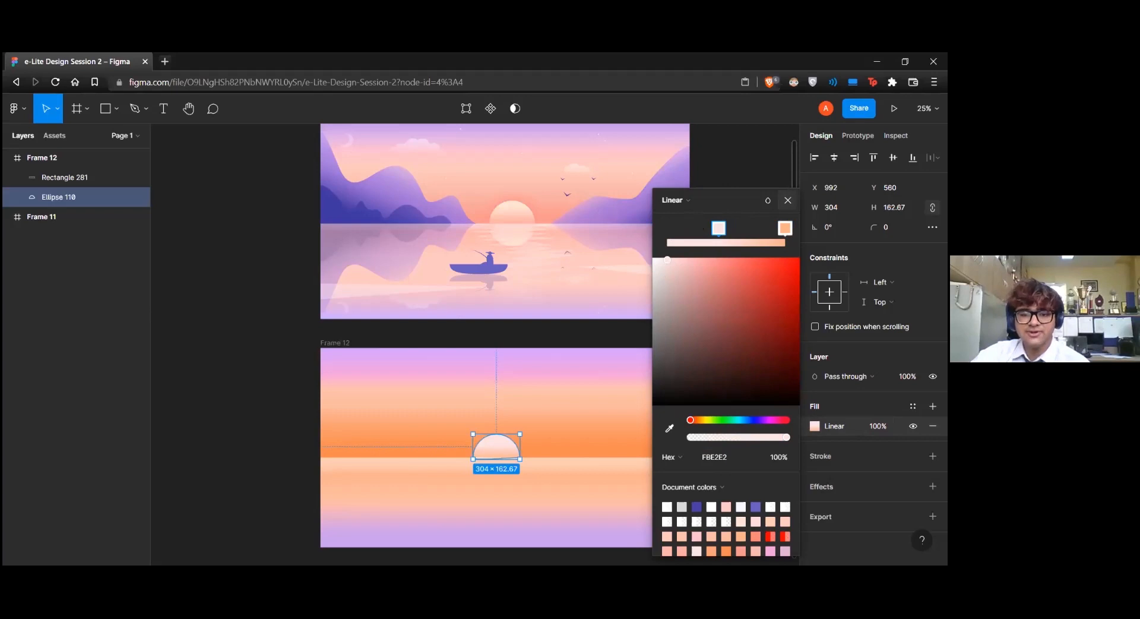
click(787, 200)
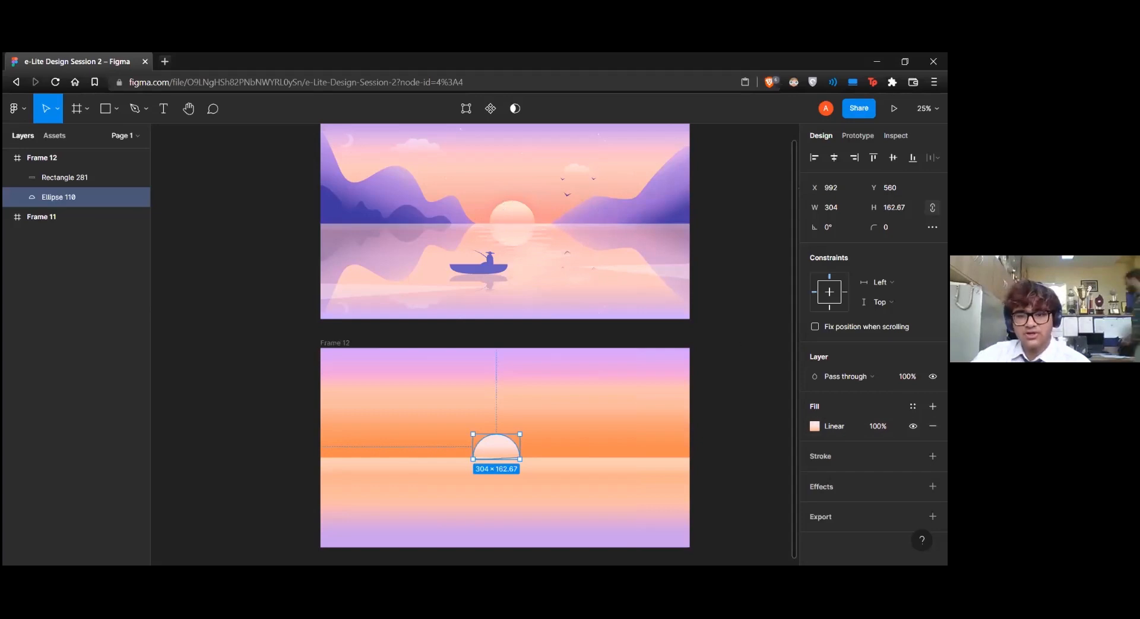
Add a drop shadow with a blur of 7 to the semicircle and move the shape up into the sky at X 1048, Y 352
click(932, 485)
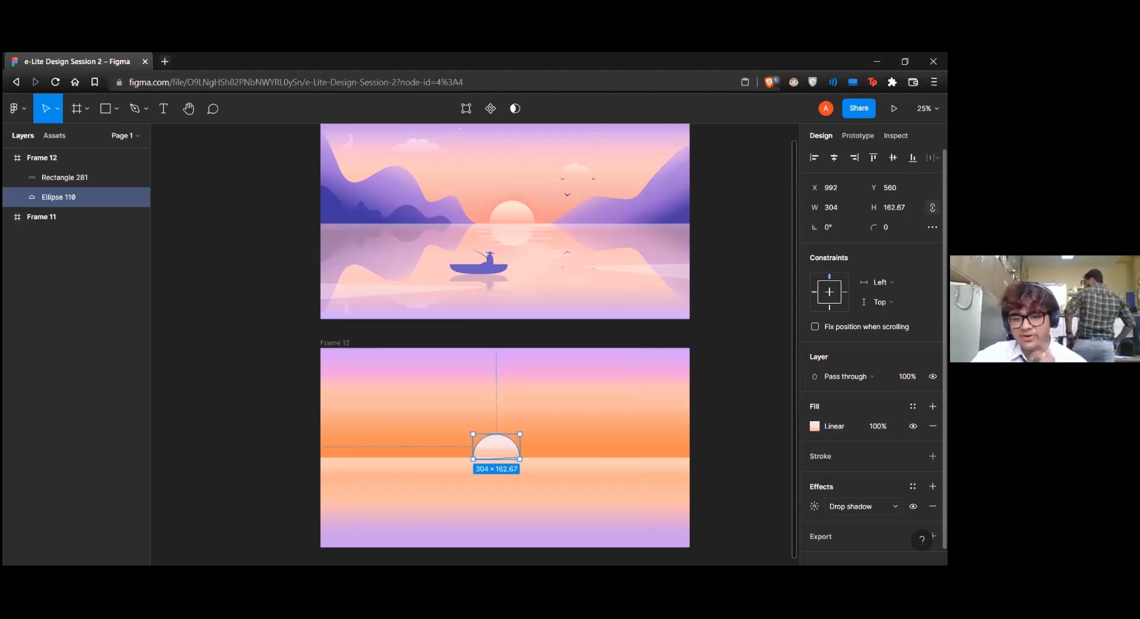
drag(501, 455, 506, 424)
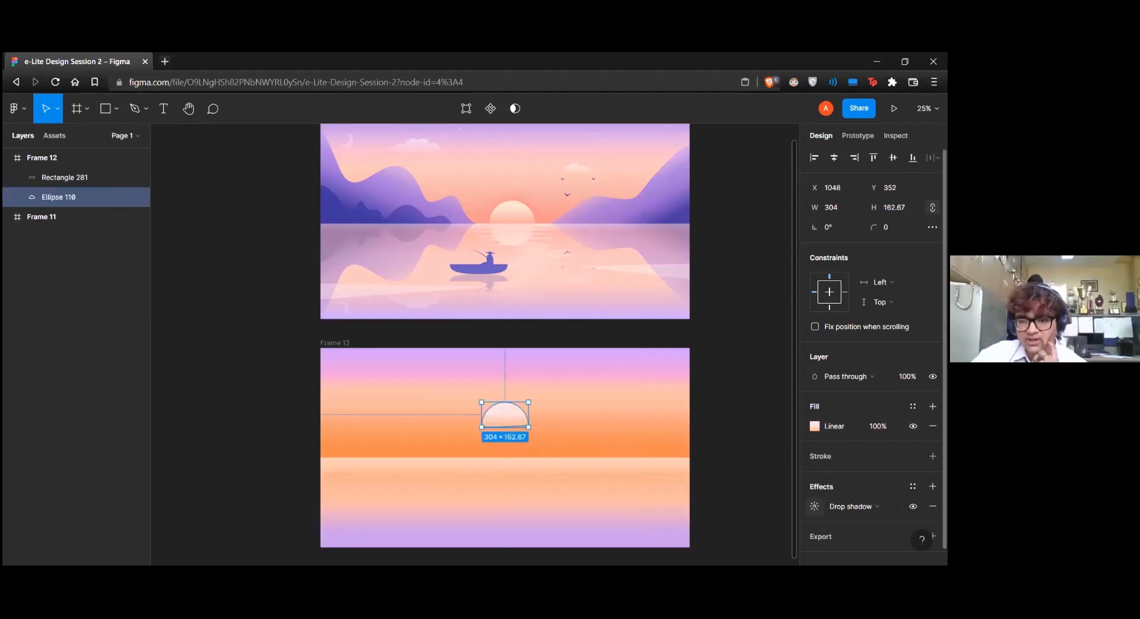
click(814, 505)
drag(735, 506, 768, 500)
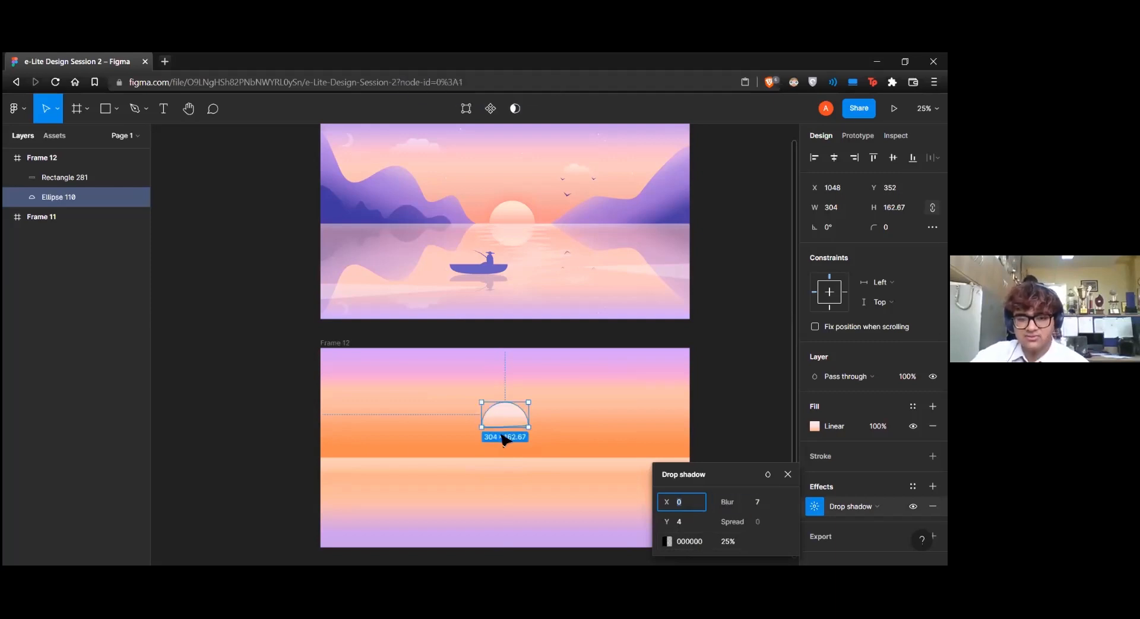
click(504, 440)
ctrl+scroll(532, 450, up, 5)
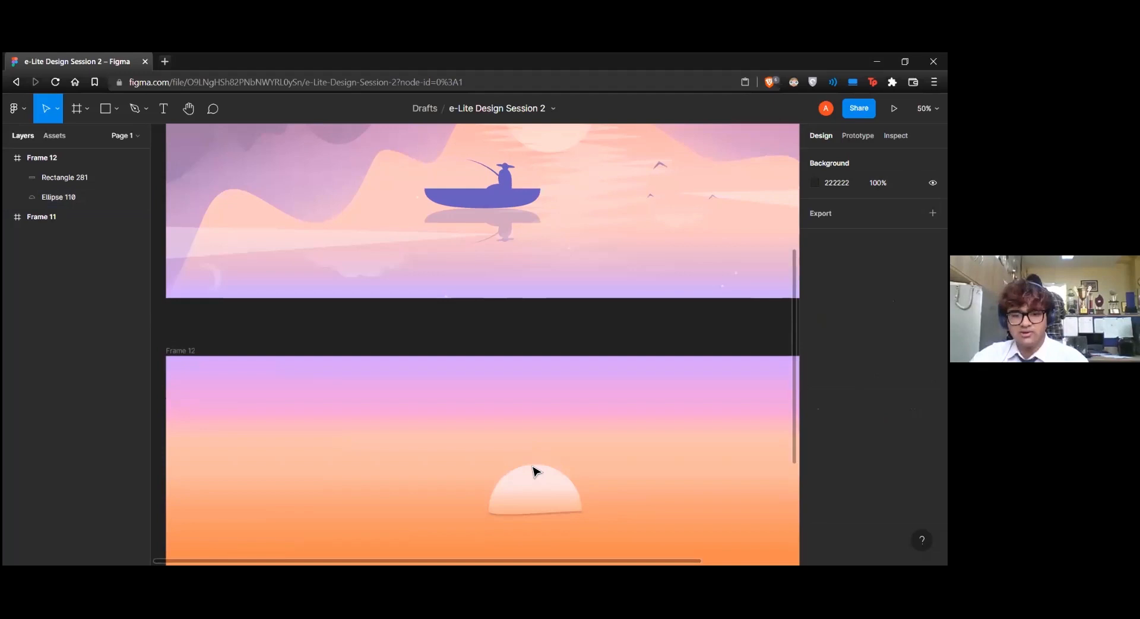
click(525, 490)
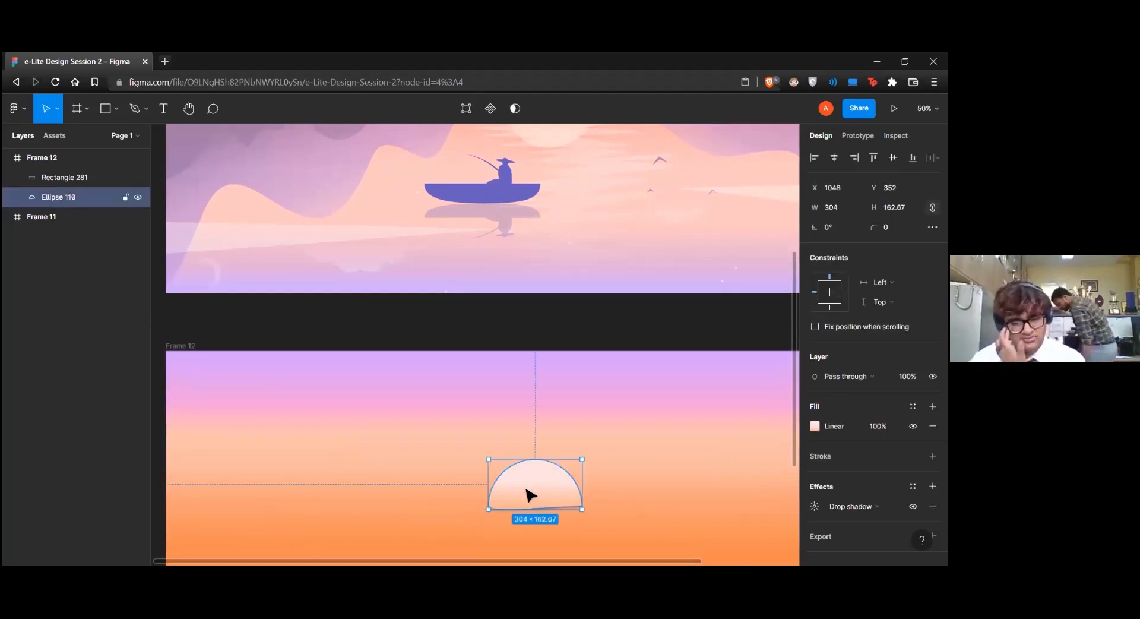
key(minus)
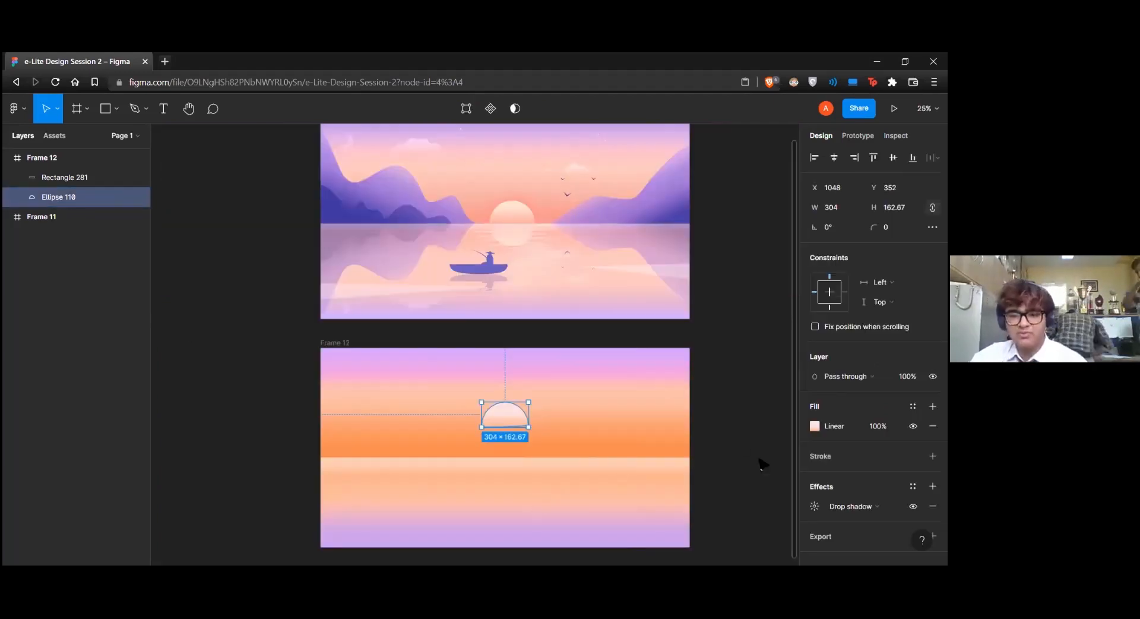
Set the vertical offset of the semicircle's drop shadow to 0
click(814, 506)
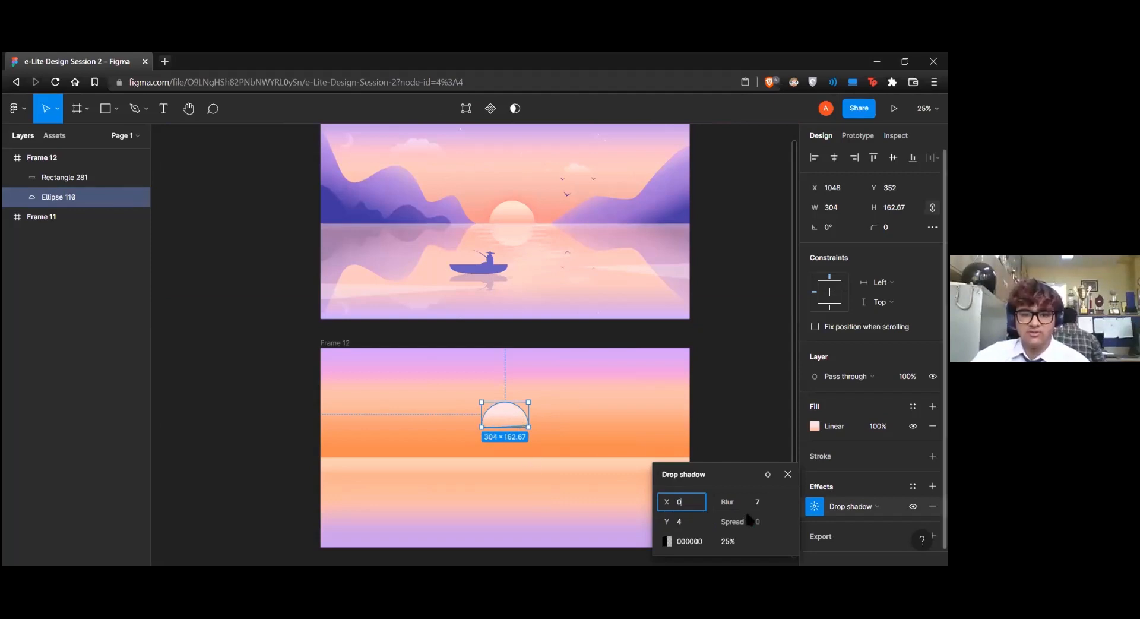
click(684, 524)
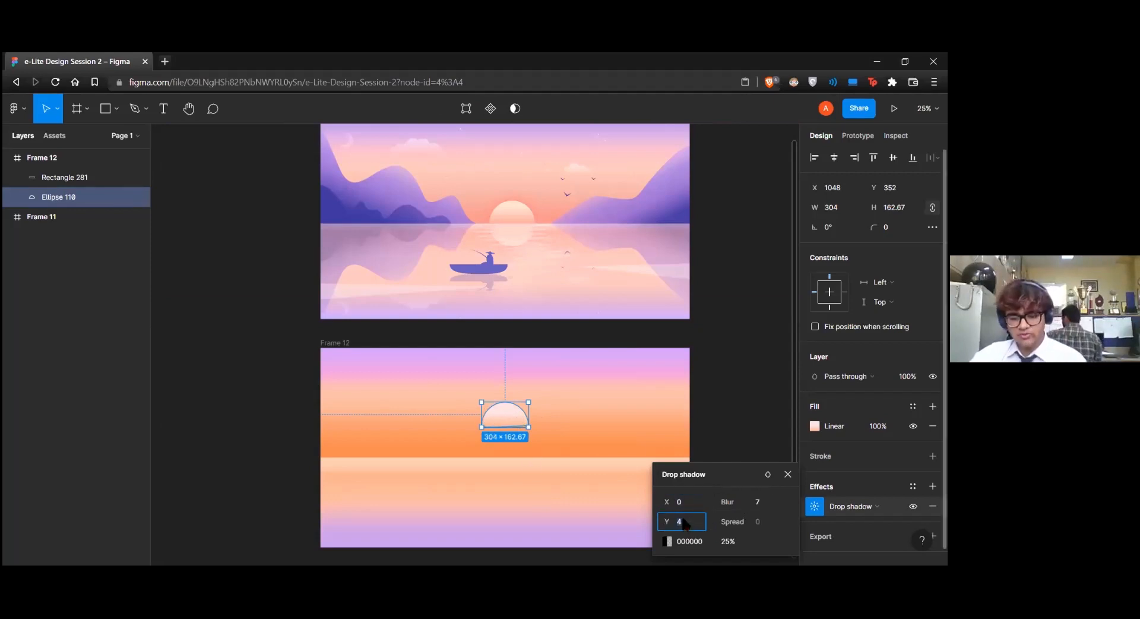
text(0)
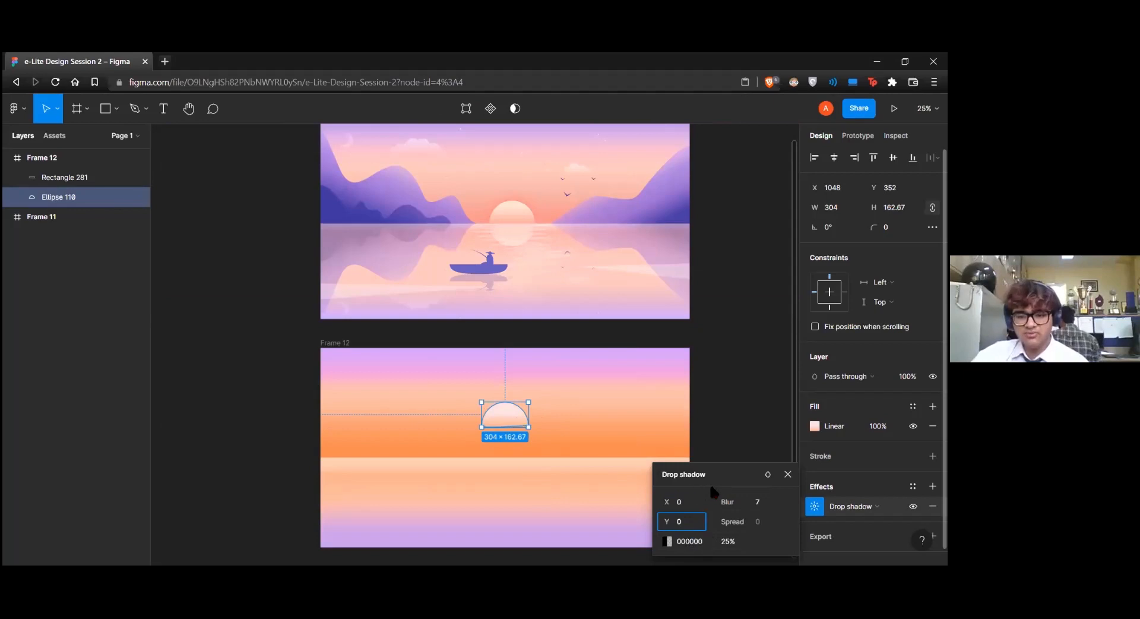
click(723, 480)
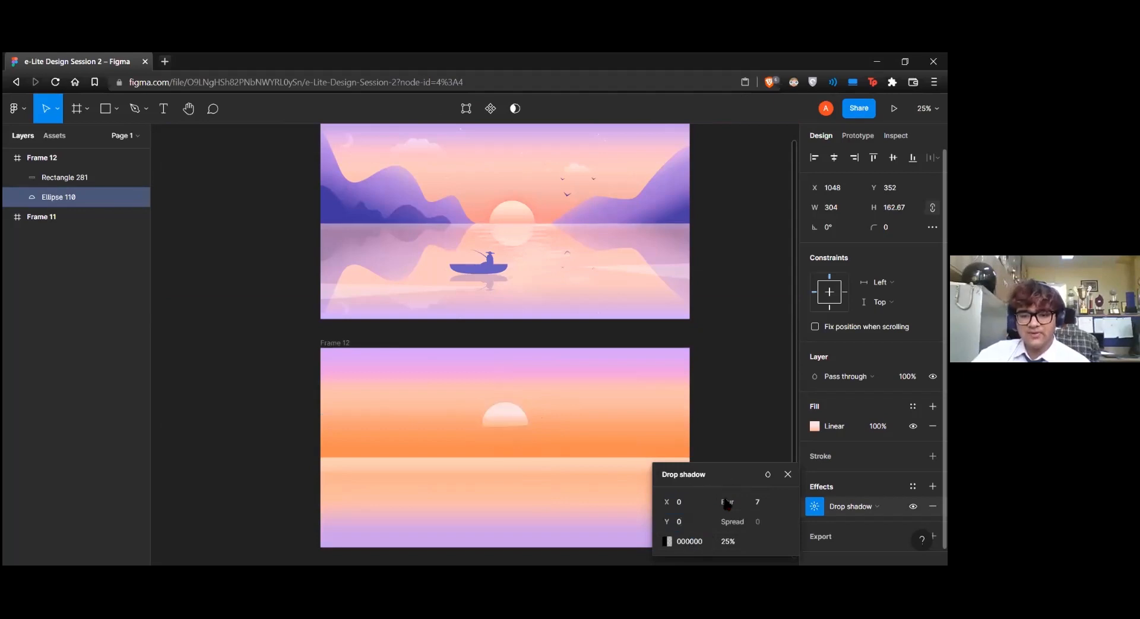
Change the drop shadow's colour to orange FF8311 at 100% opacity
click(668, 541)
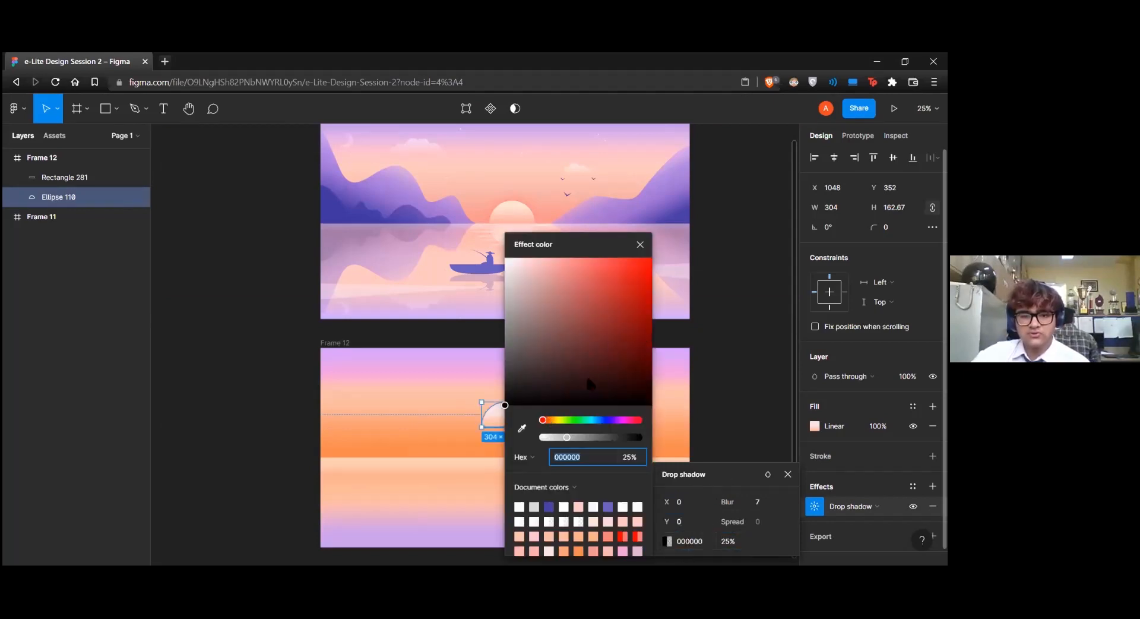
click(550, 420)
click(621, 273)
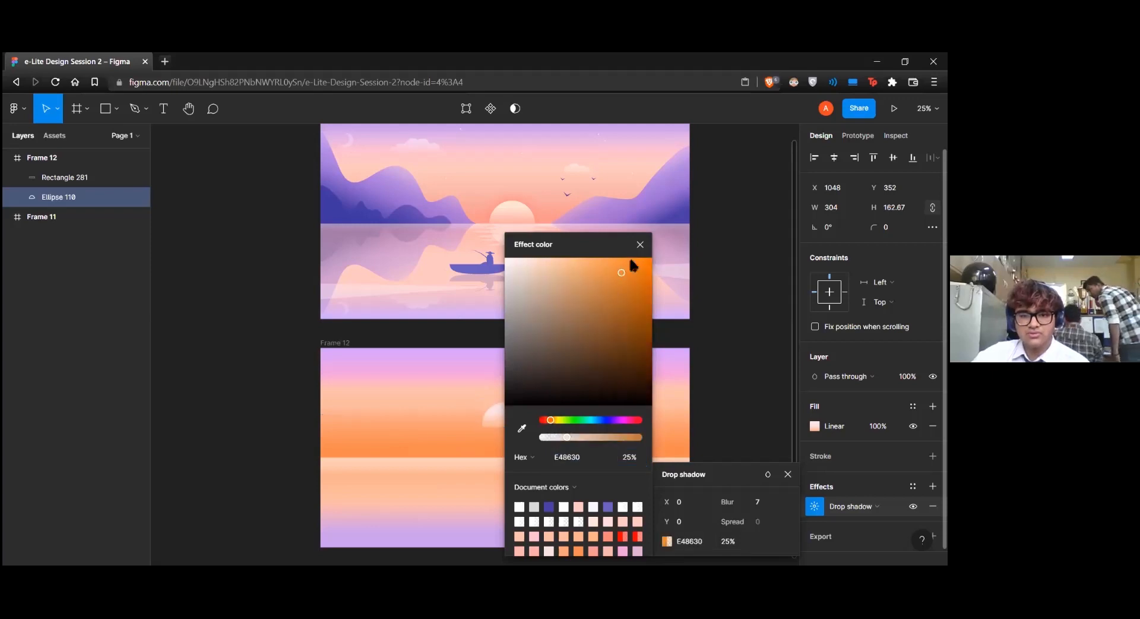
click(642, 257)
click(573, 438)
drag(585, 441, 644, 439)
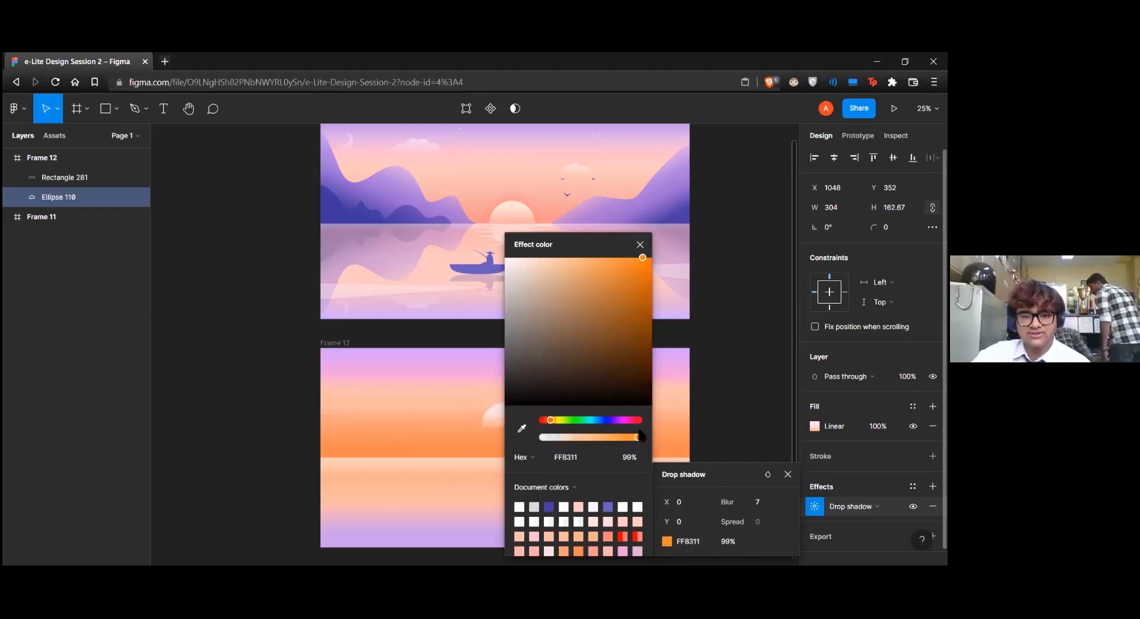
click(640, 244)
Increase the drop shadow's blur to 128 and move the sun back down to the horizon at Y 549
drag(728, 503, 790, 497)
drag(97, 490, 511, 458)
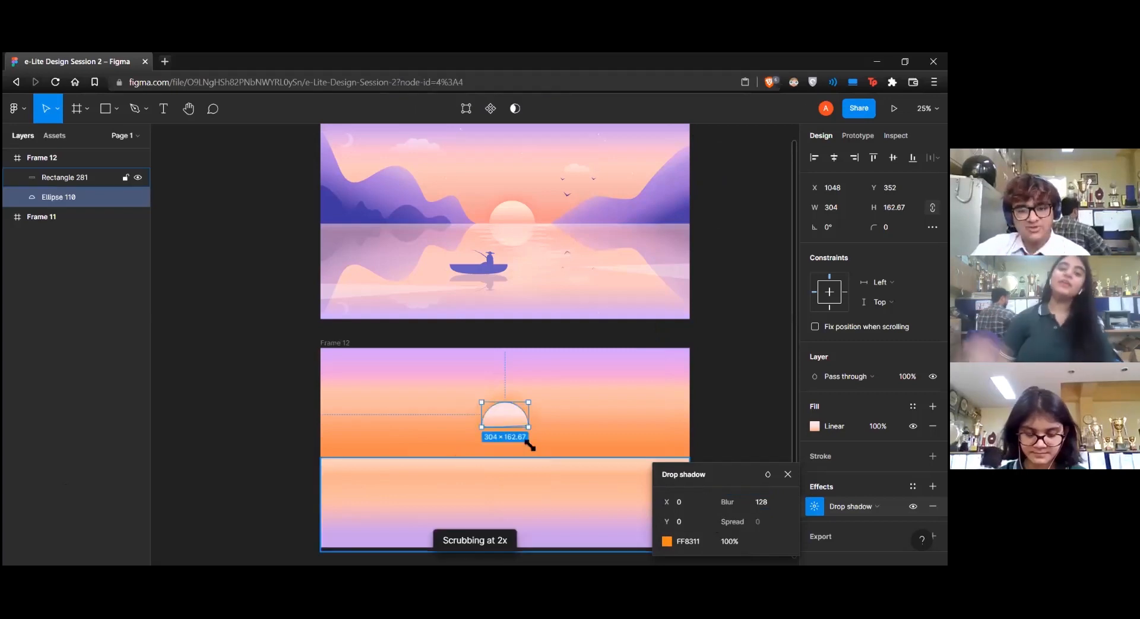
click(787, 474)
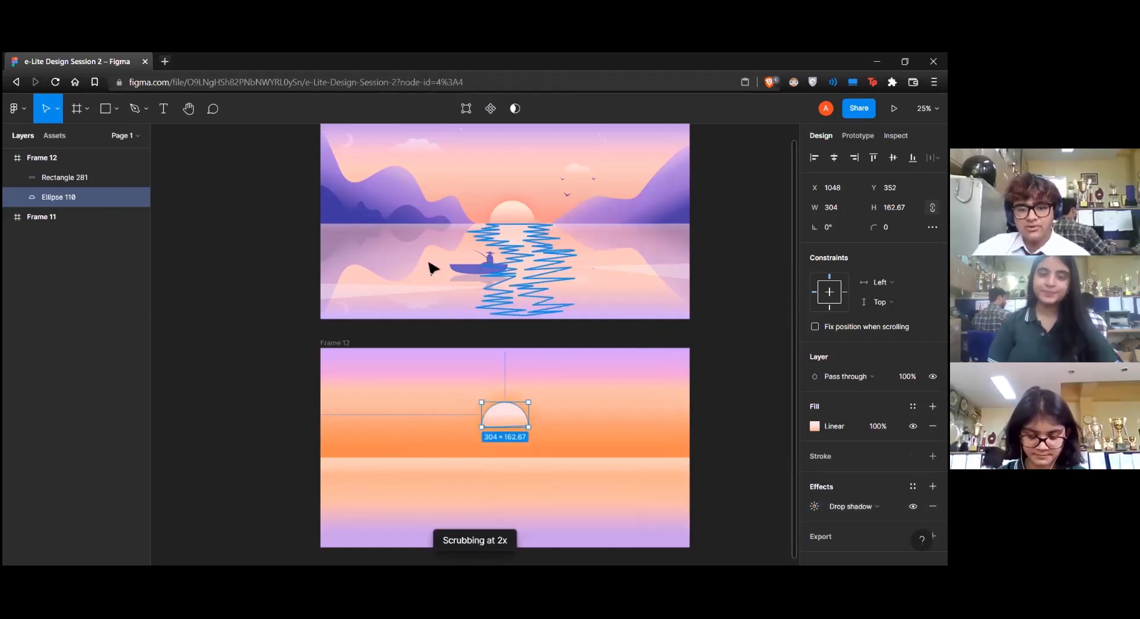
drag(516, 425, 514, 455)
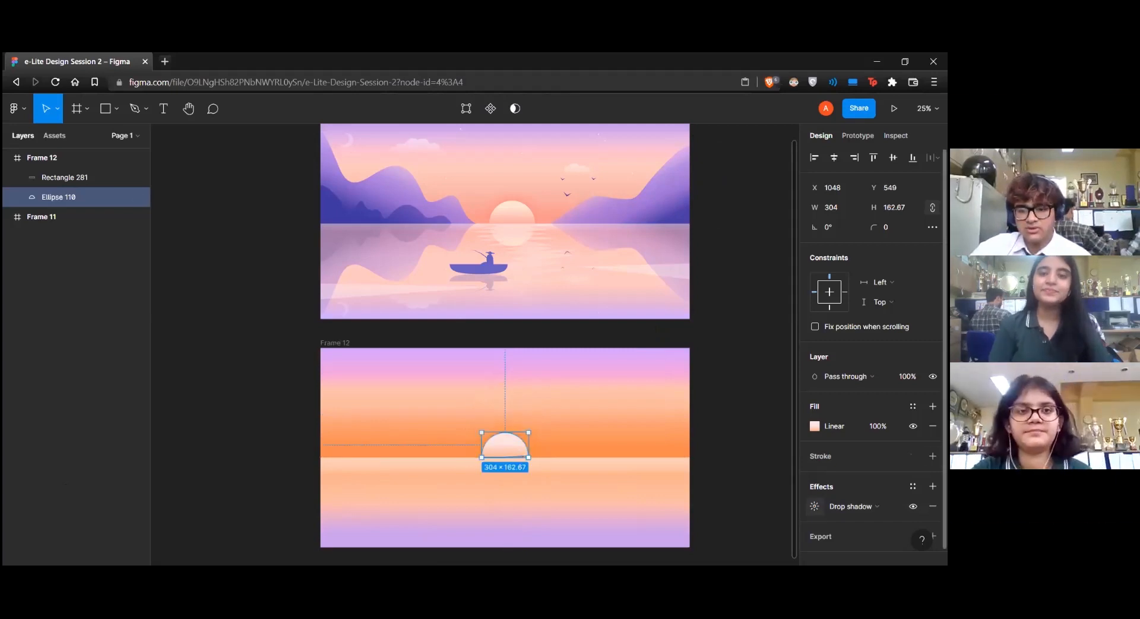
Change the sun's shadow colour to red-orange FF5811, lower the sun to Y 567, and deselect it
click(814, 506)
click(667, 541)
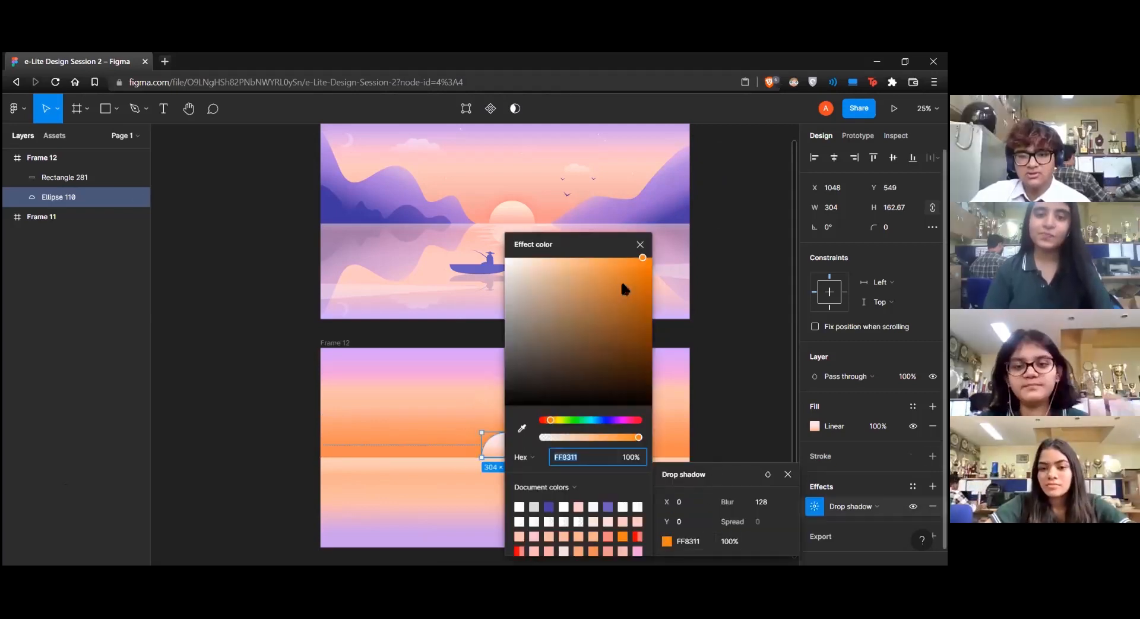
drag(551, 420, 512, 456)
click(640, 244)
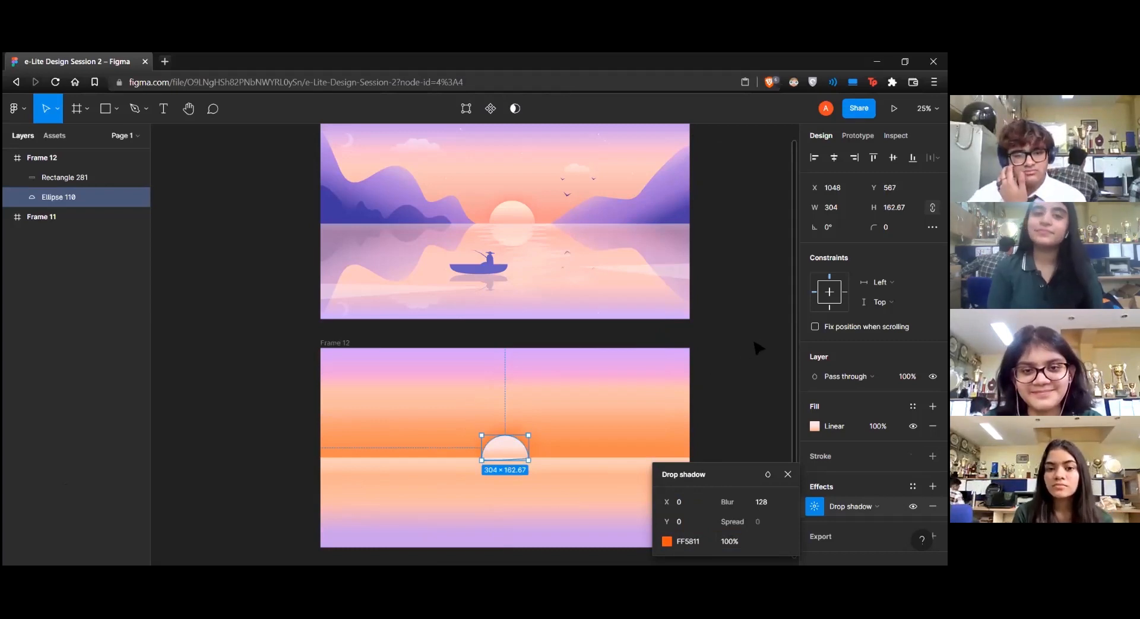
click(788, 473)
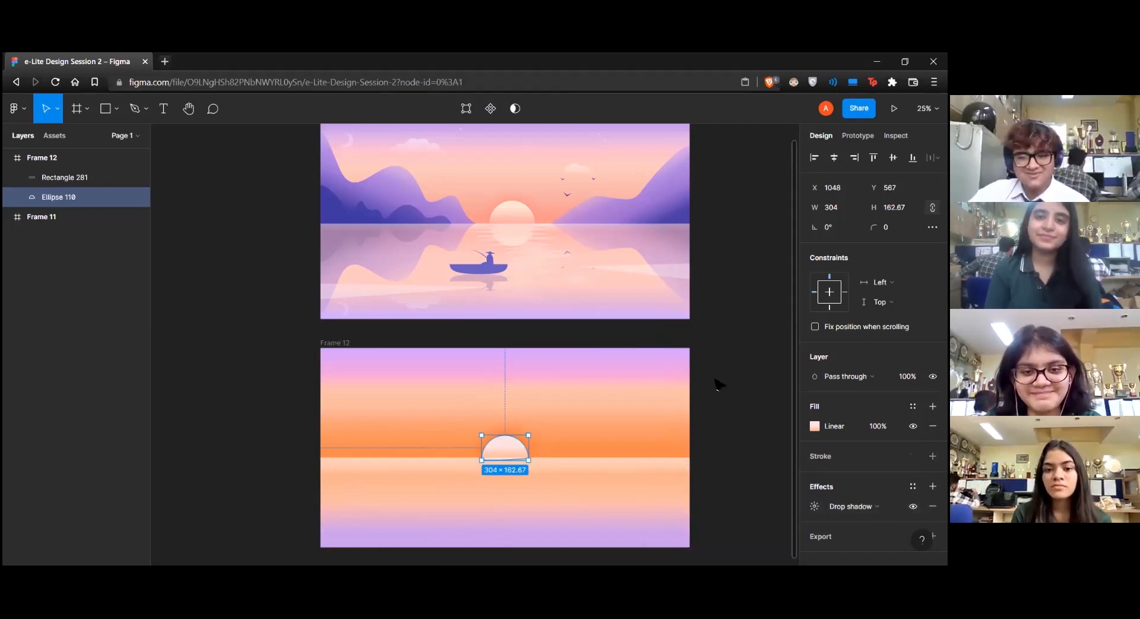
click(715, 381)
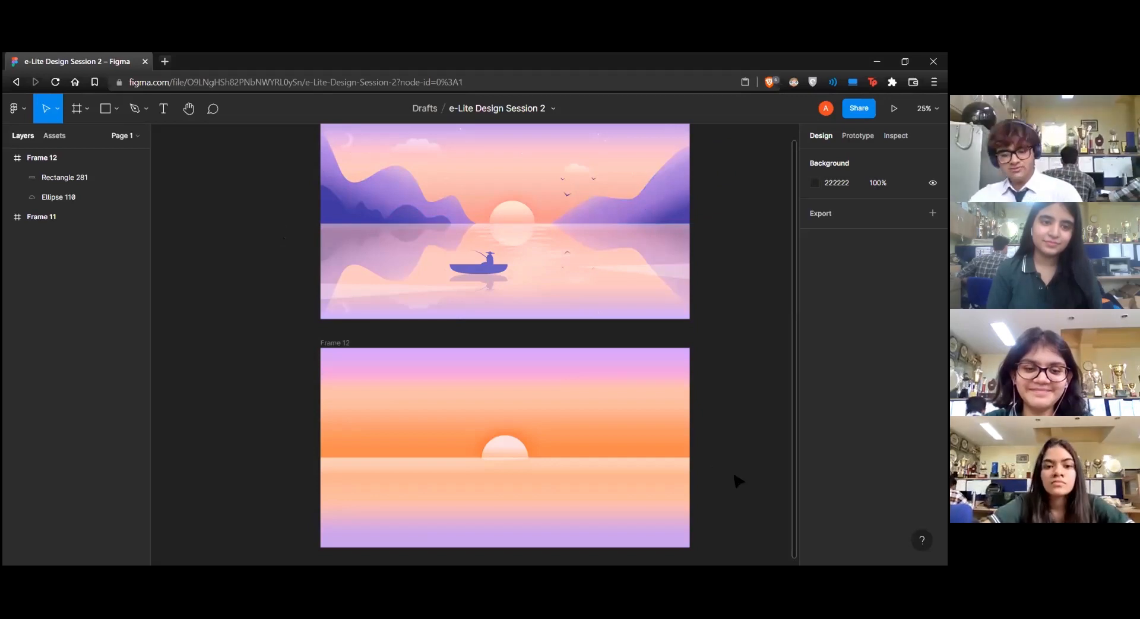
Draw a closed mountain outline with the Pen tool, curving from the new frame's left edge down to just below the horizon, left of the sun
click(134, 111)
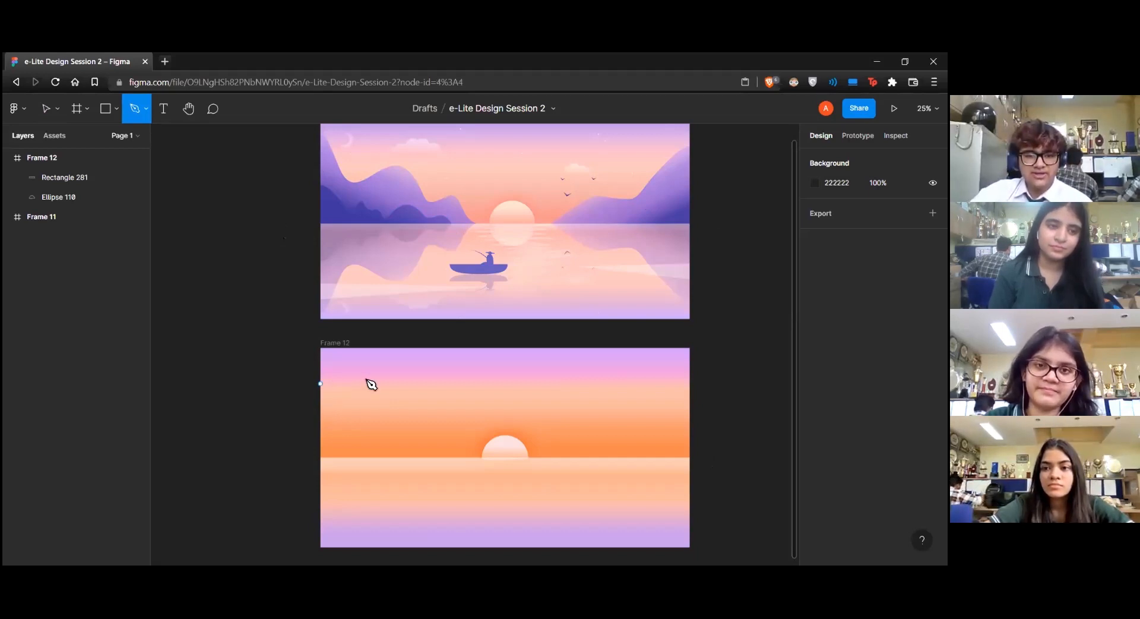
click(356, 407)
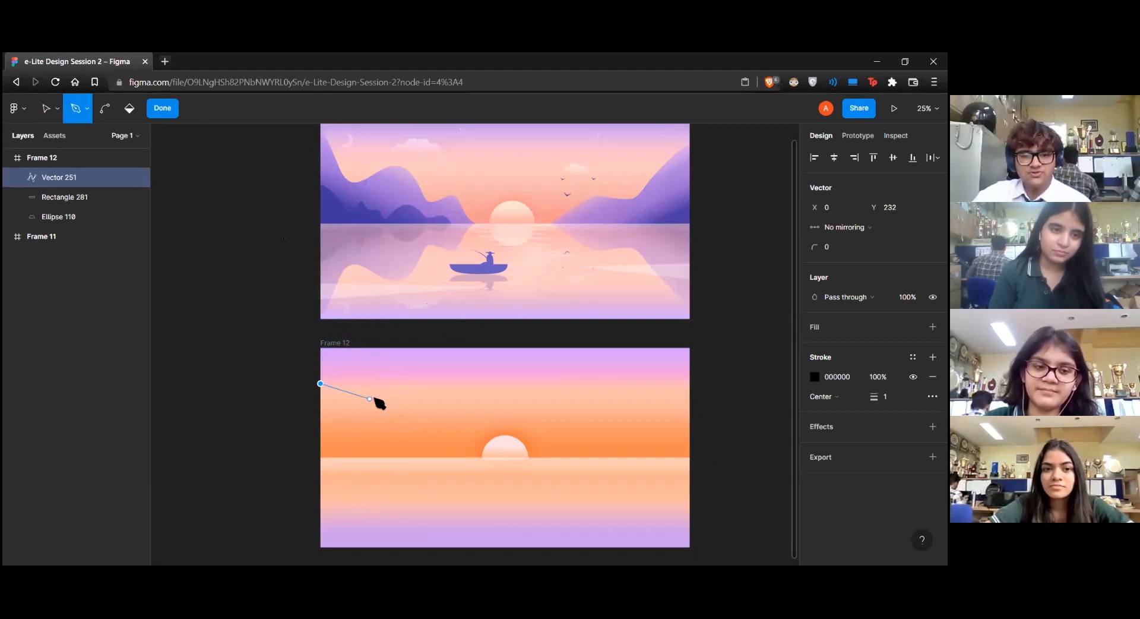
drag(359, 411, 378, 444)
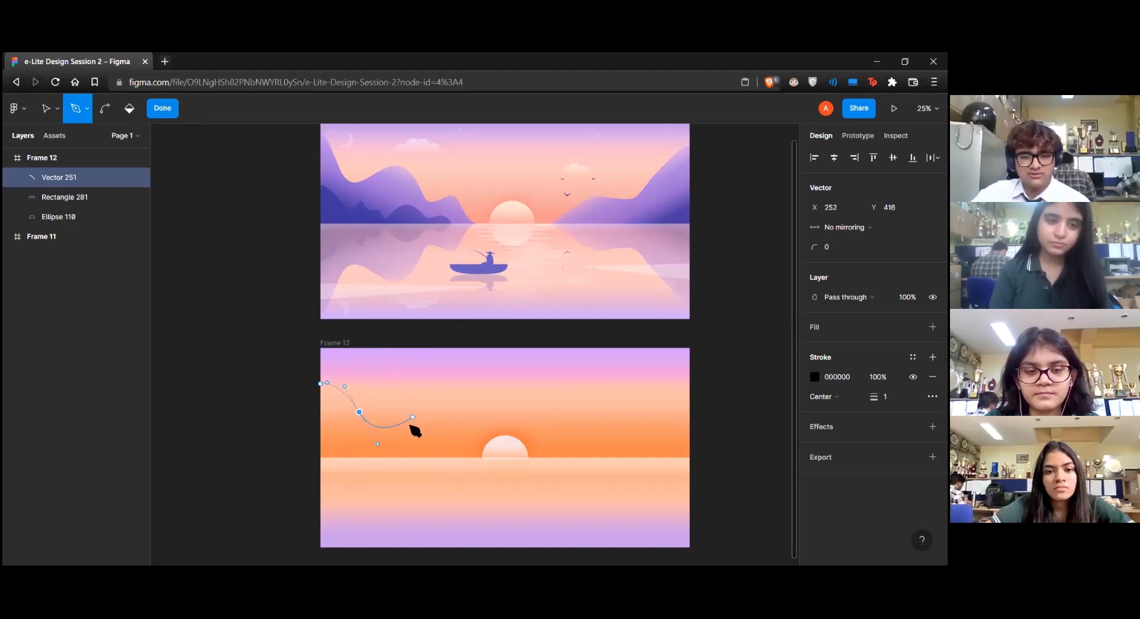
drag(408, 425, 424, 408)
click(457, 462)
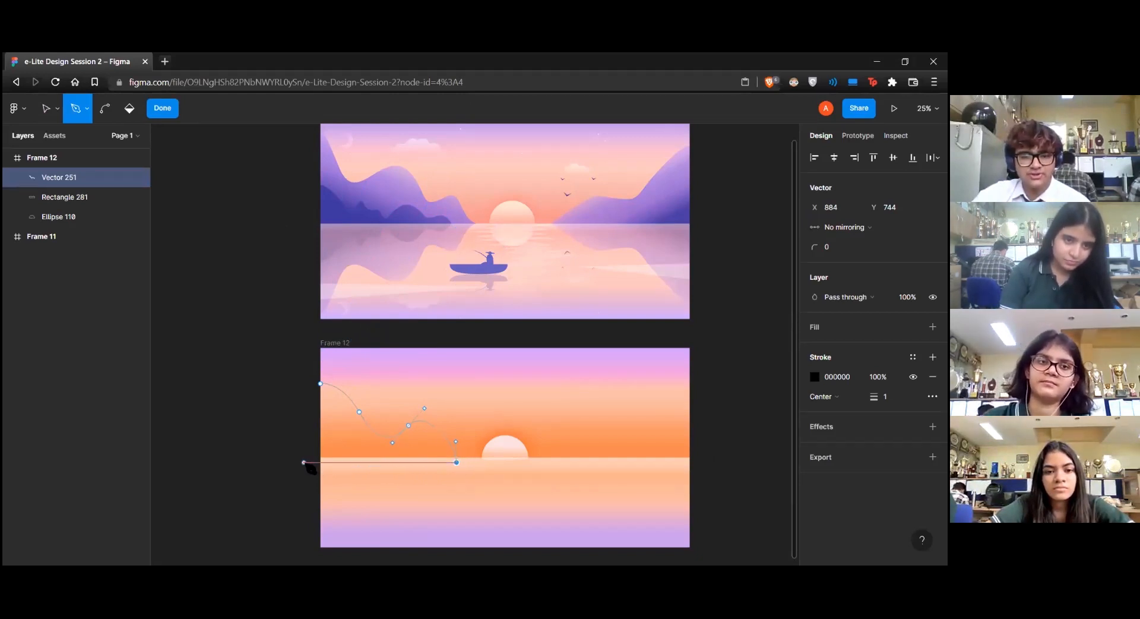
click(304, 462)
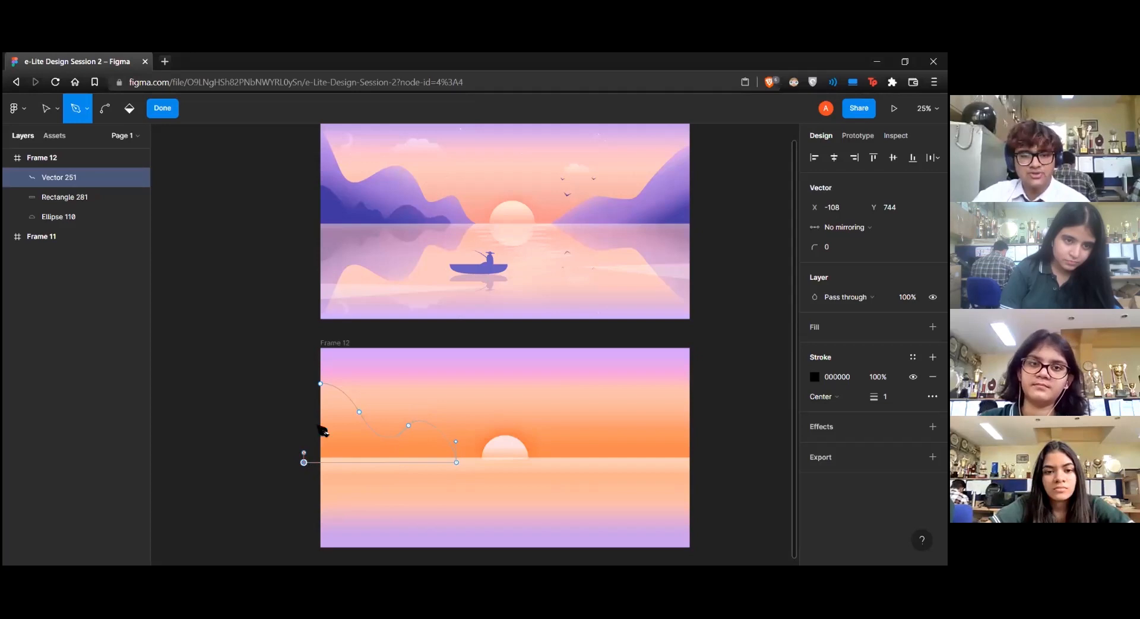
click(321, 384)
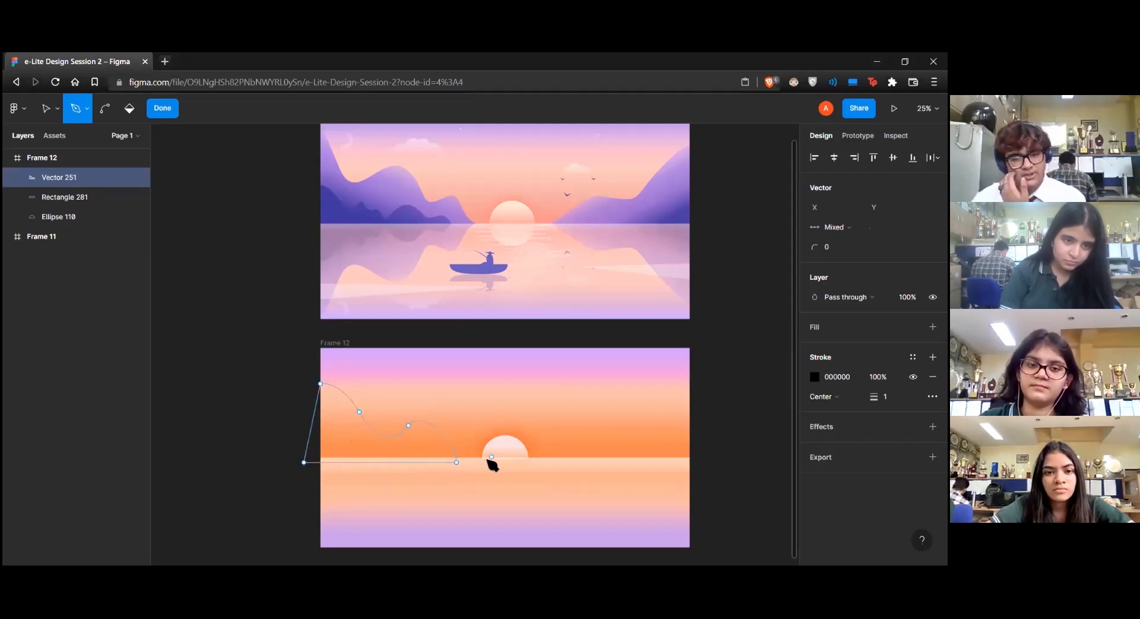
key(Escape)
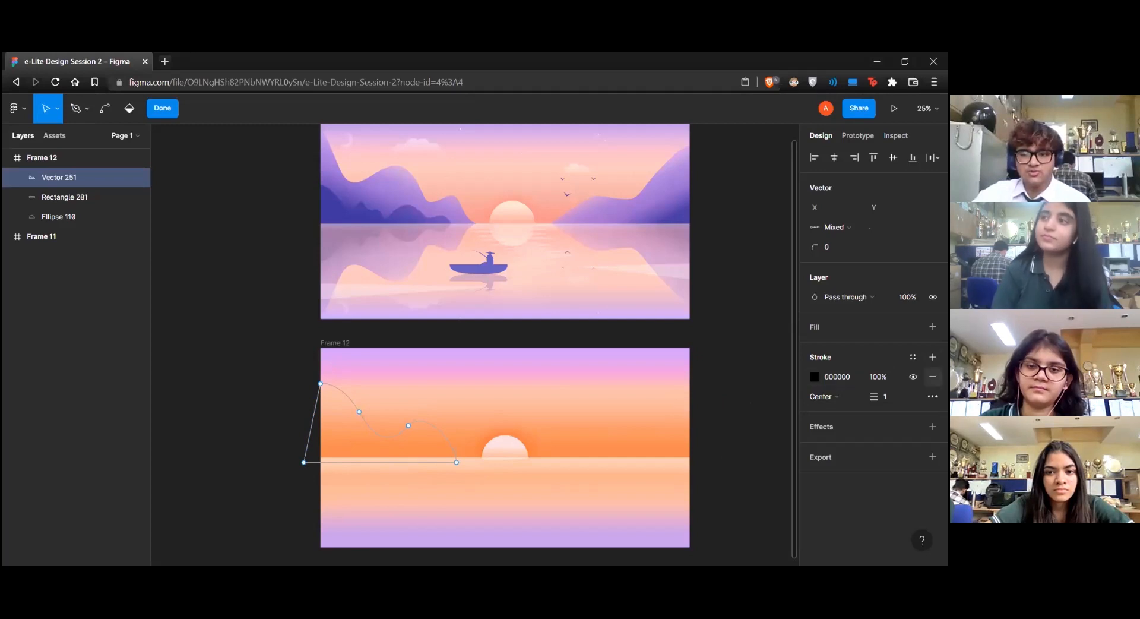
Remove the mountain's stroke, give it a linear gradient fill, and tilt the gradient's start towards the sun
click(933, 376)
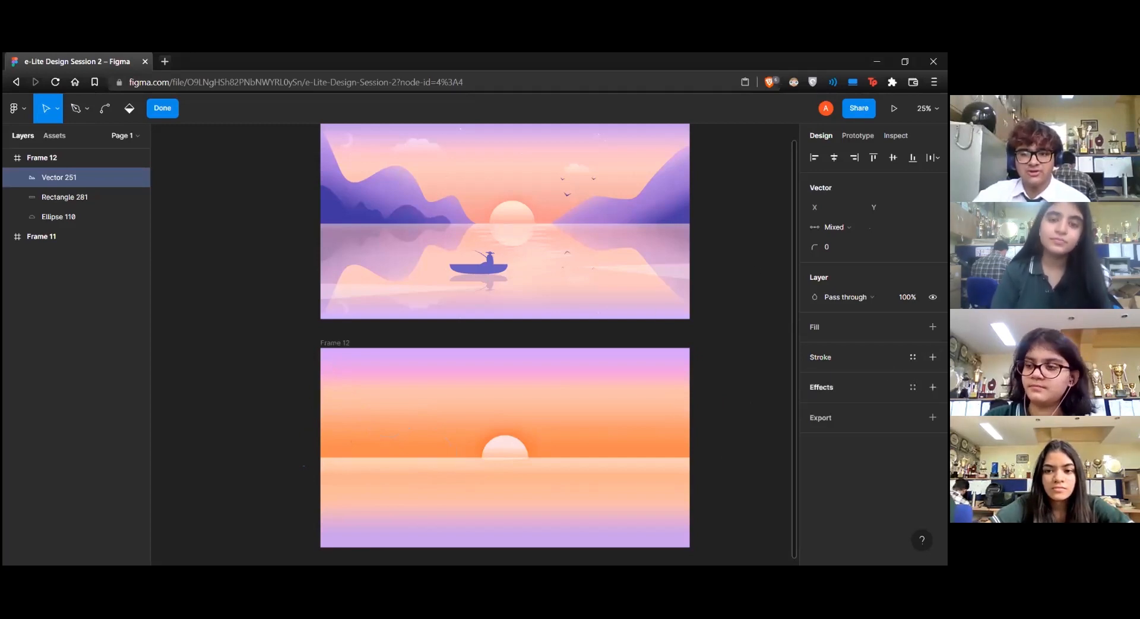
click(932, 326)
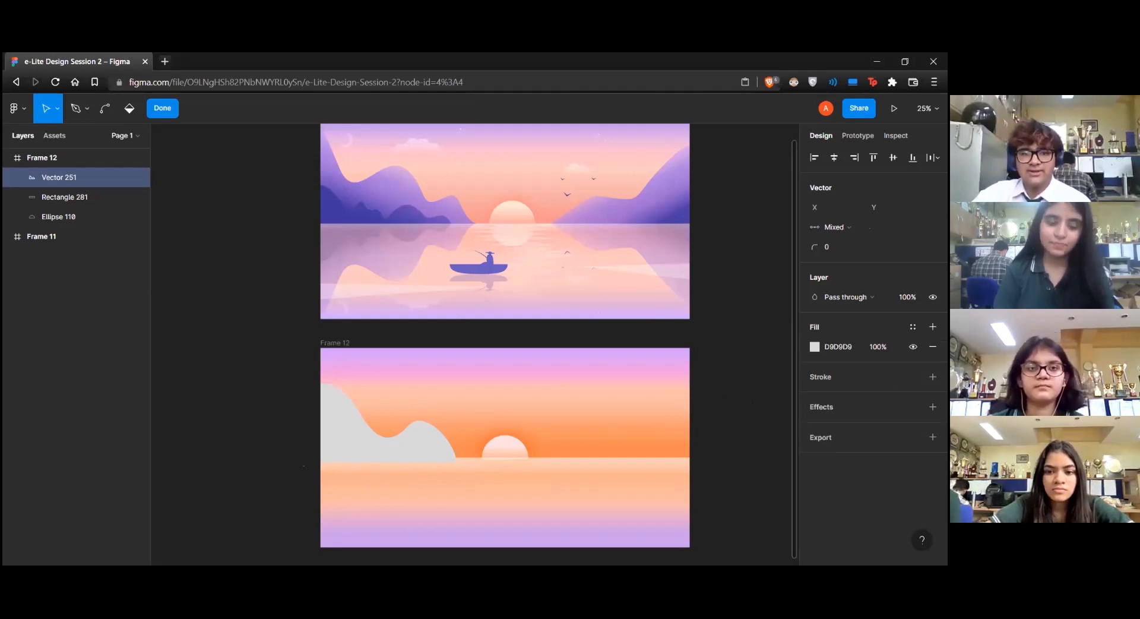
click(814, 346)
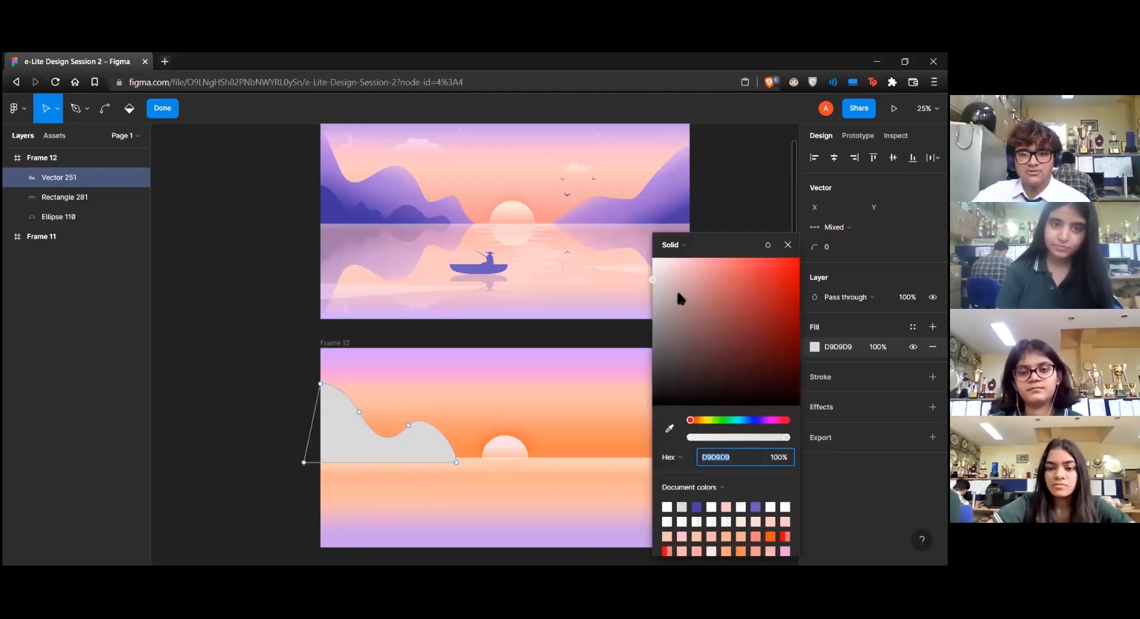
click(671, 245)
click(683, 257)
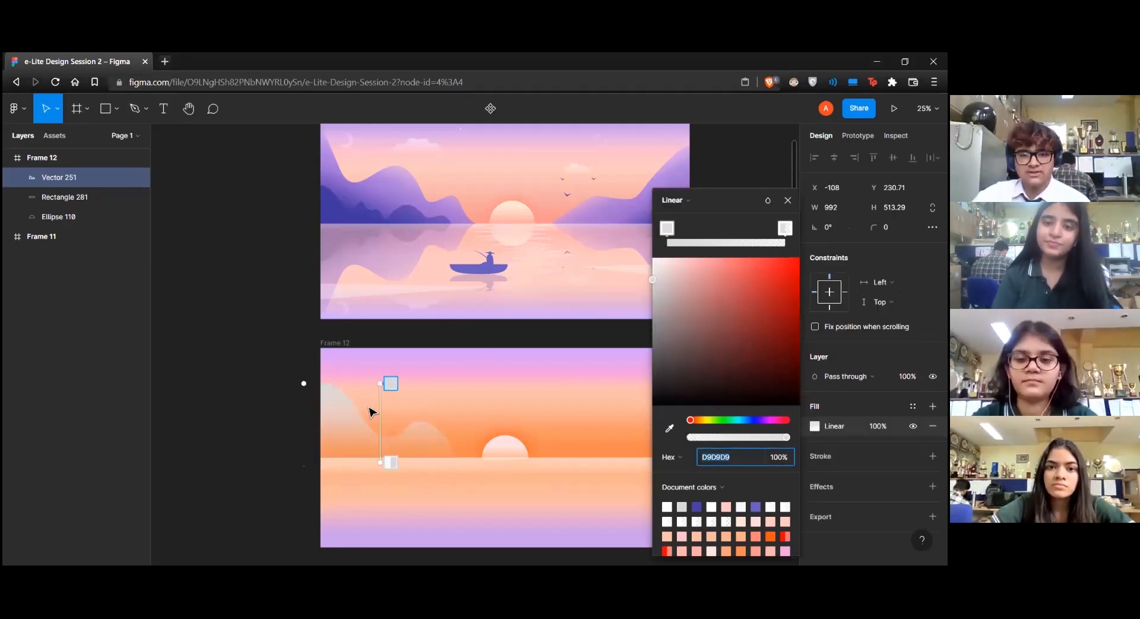
drag(391, 383, 428, 405)
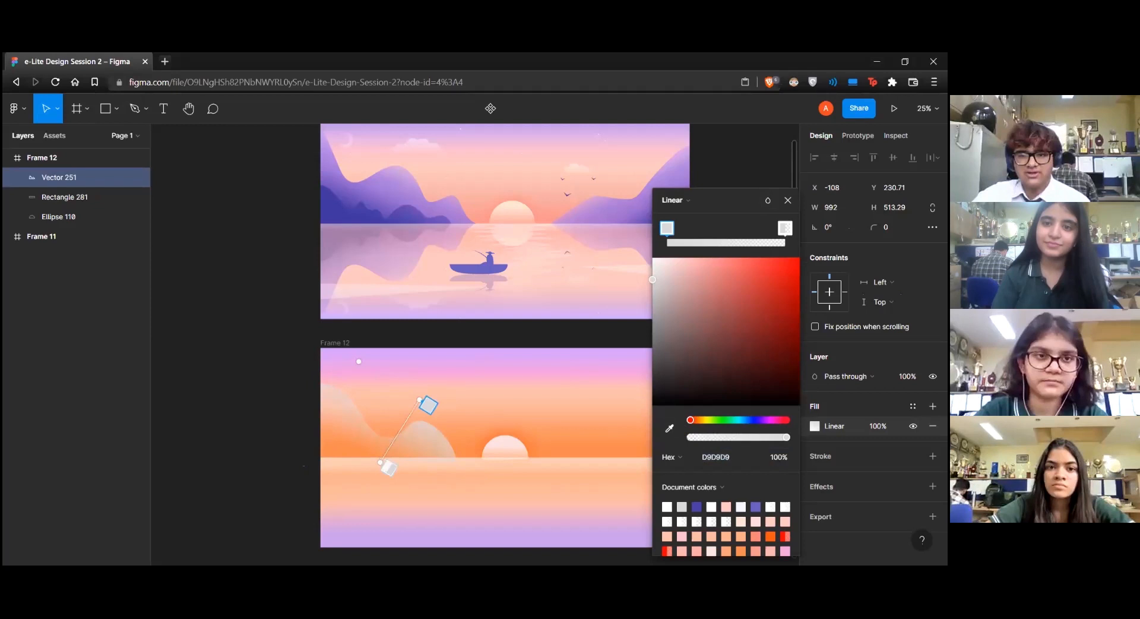
Colour the mountain gradient's start stop light pink FAD6D6 and its end stop purple 6B1EB7 at 100% opacity
drag(662, 280, 665, 261)
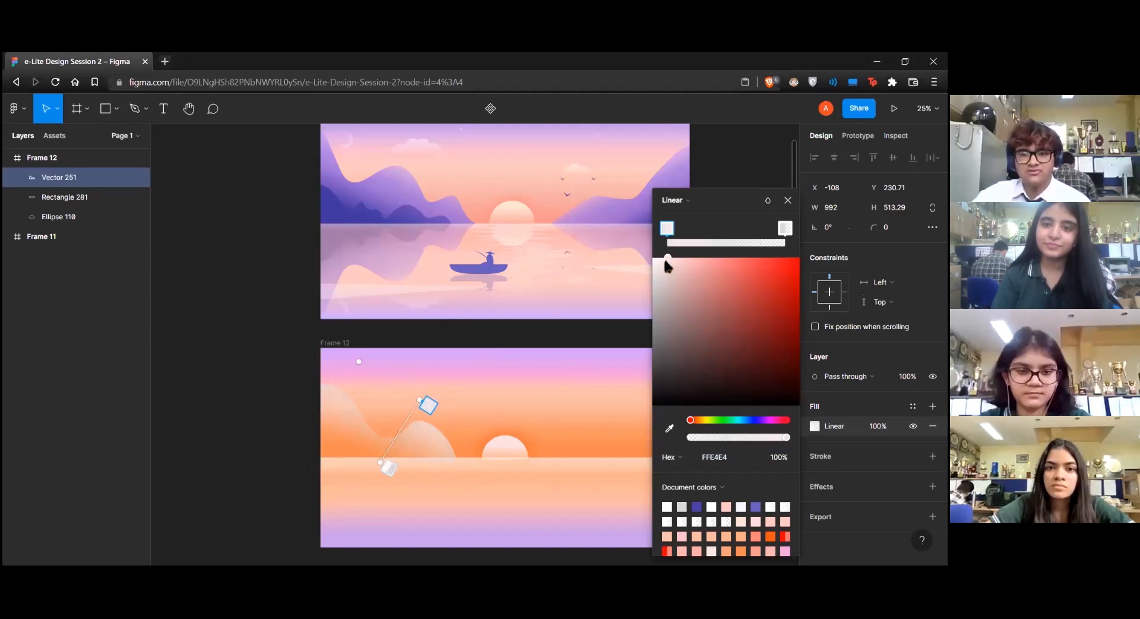
click(785, 228)
drag(748, 426, 762, 421)
click(778, 307)
drag(778, 300, 775, 299)
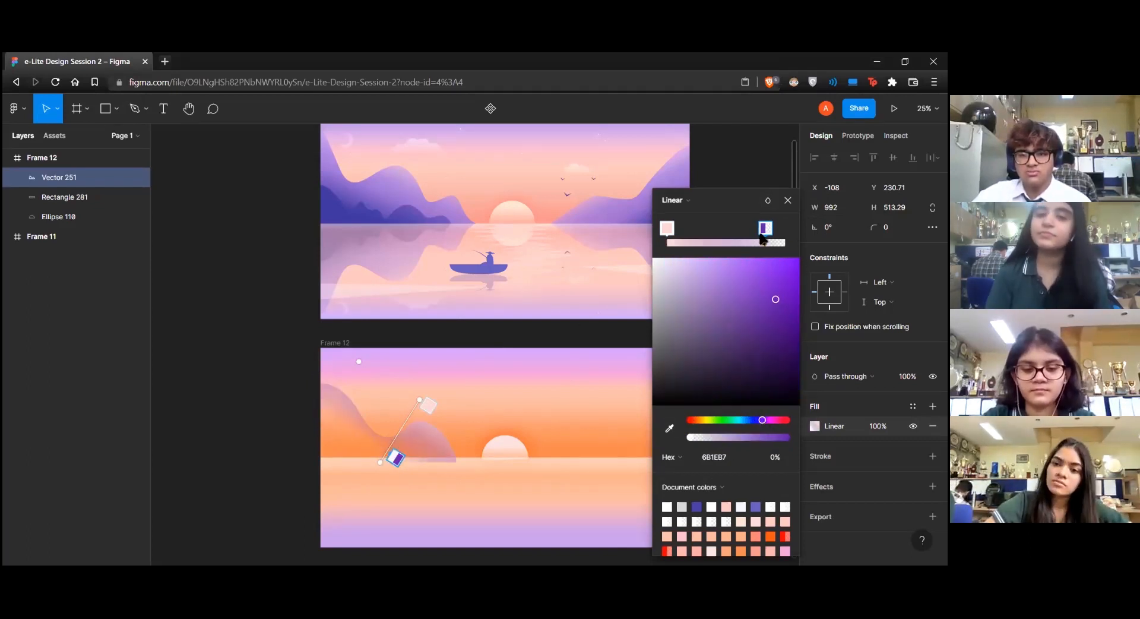
drag(768, 437, 788, 437)
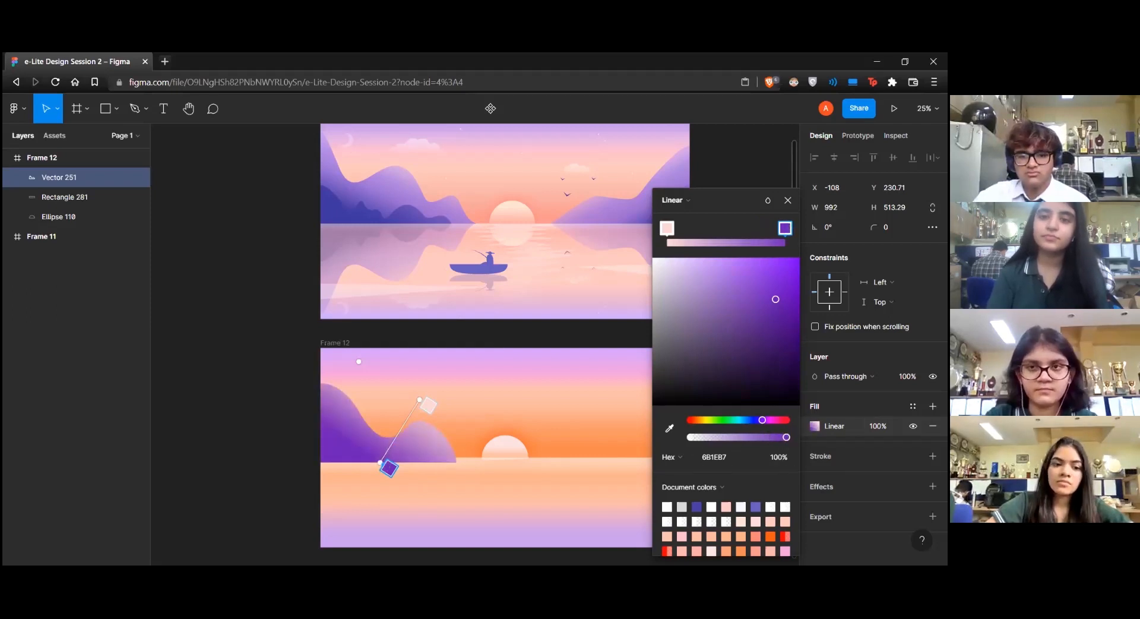
Add a magenta CE40FC middle stop to the mountain gradient, shift the pink stop inward, and steepen the gradient's angle
click(723, 241)
drag(706, 289, 757, 267)
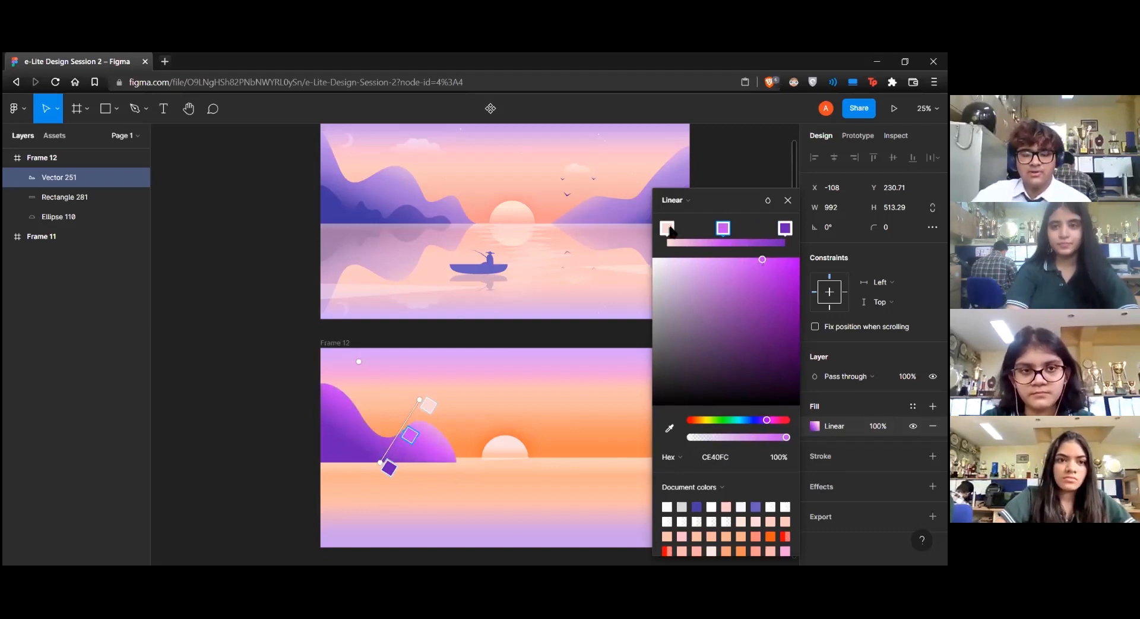
drag(675, 231, 689, 226)
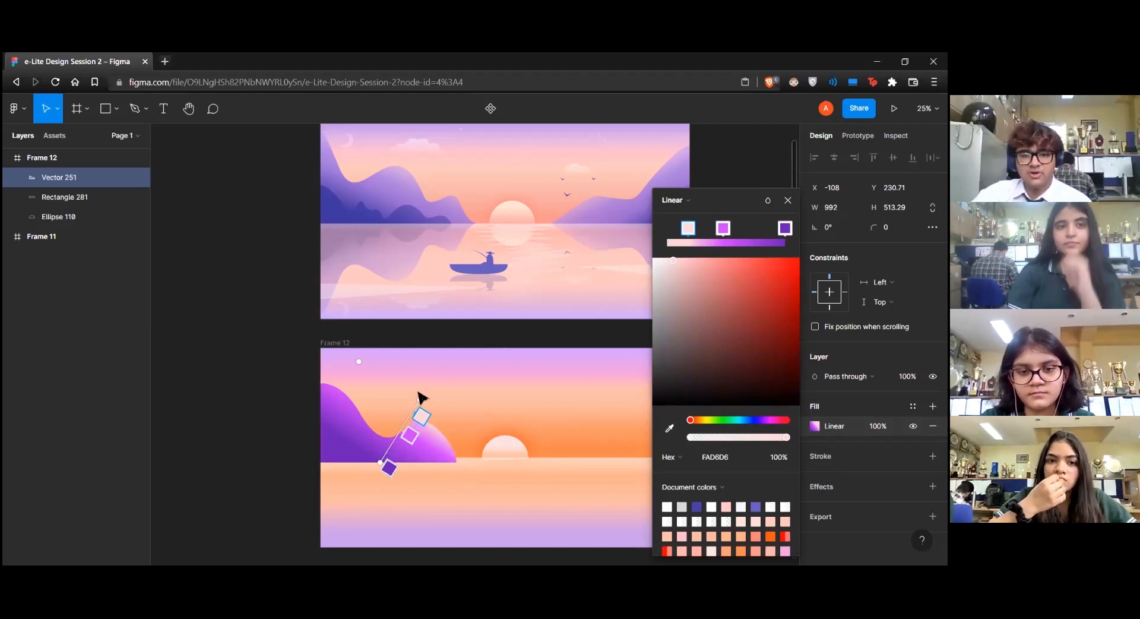
mouse_move(423, 397)
mouse_down()
mouse_move(395, 394)
mouse_move(448, 409)
mouse_move(423, 481)
mouse_move(369, 428)
mouse_move(408, 394)
mouse_move(433, 389)
mouse_move(410, 388)
mouse_up()
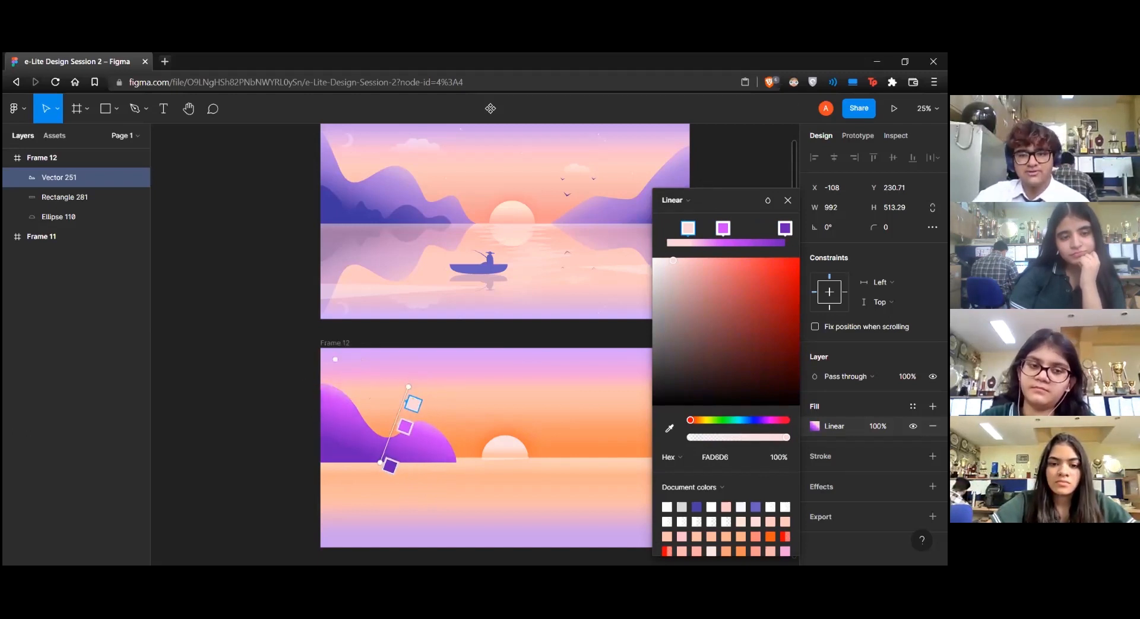
click(510, 416)
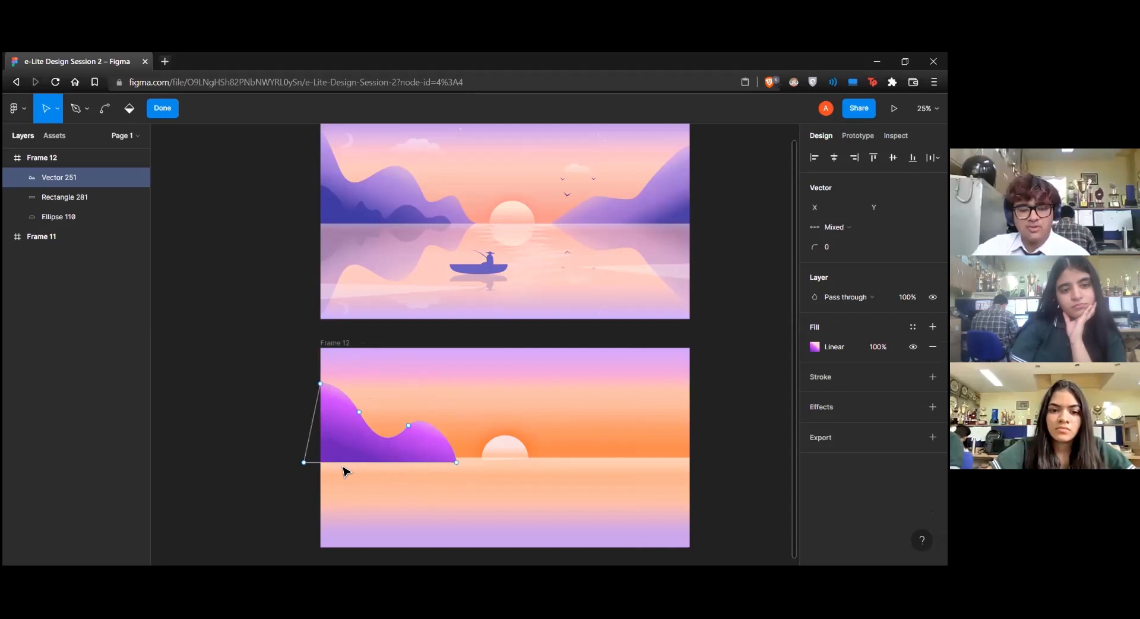
Reorder the mountain layer beneath the water rectangle and finish editing its shape
drag(70, 178, 69, 214)
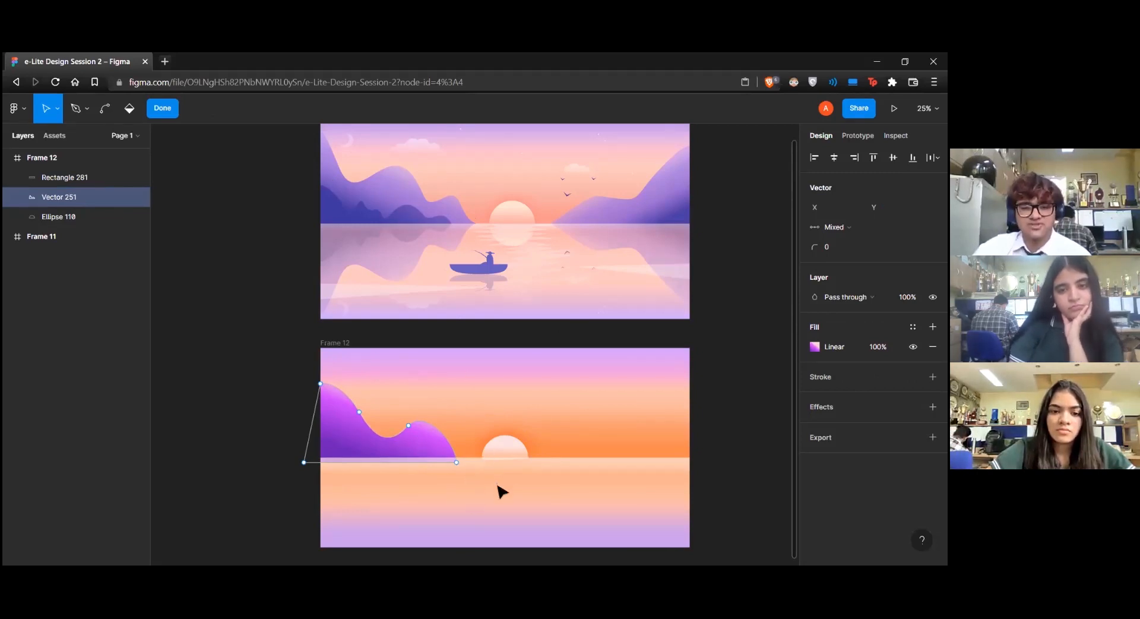
key(Escape)
Change the water gradient's first stop to pale peach FFD8C2 at 100% opacity and deselect the rectangle
click(448, 514)
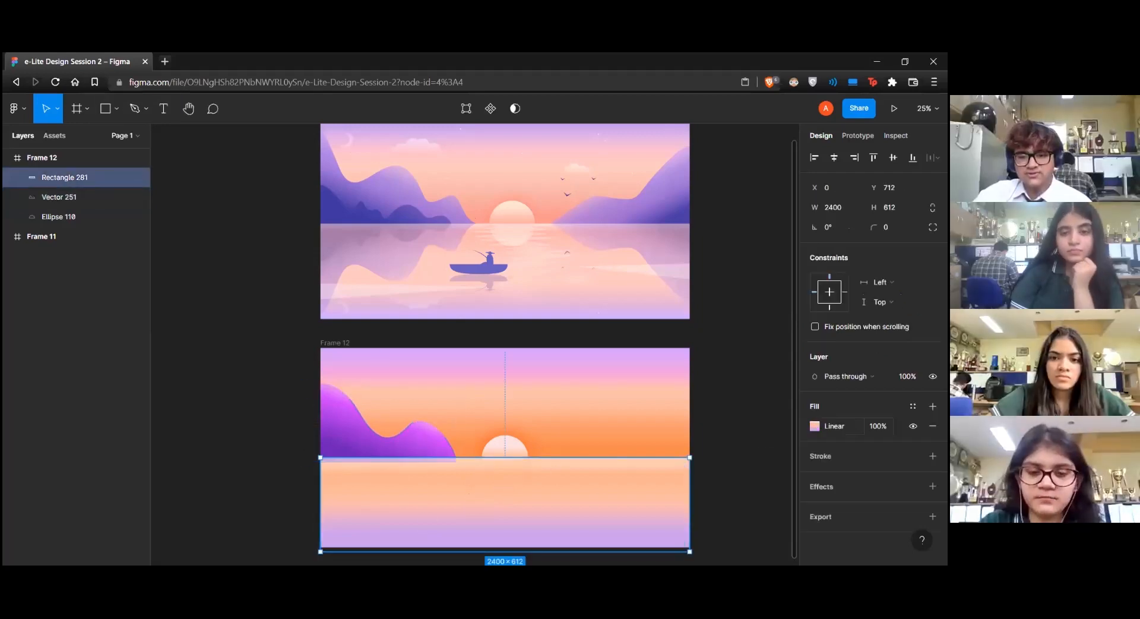
click(814, 426)
click(666, 228)
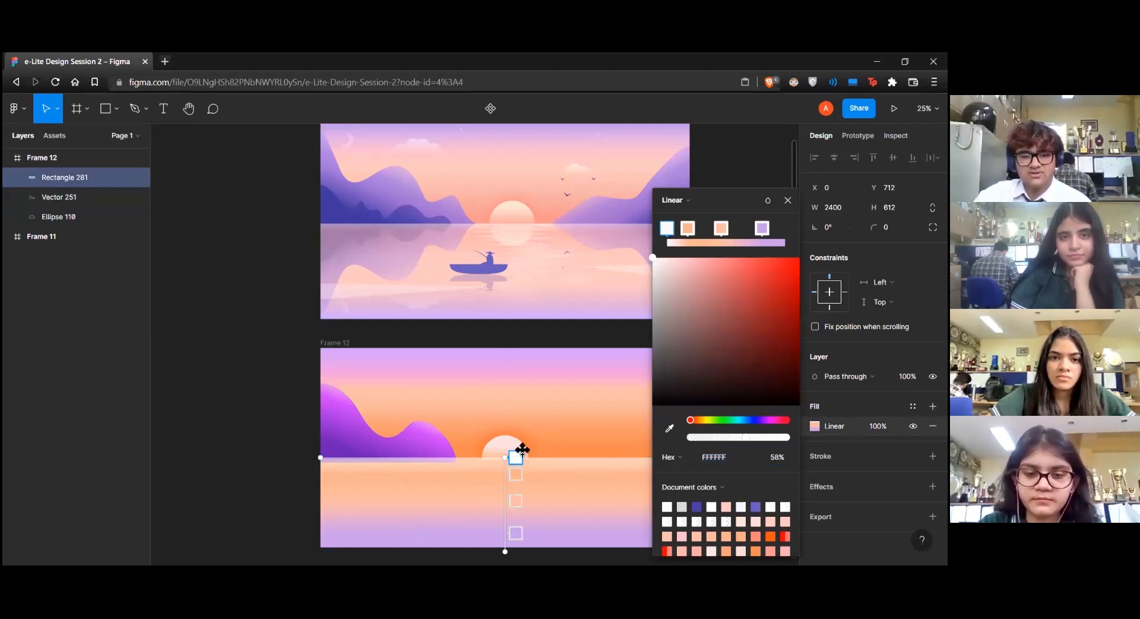
drag(750, 438, 790, 437)
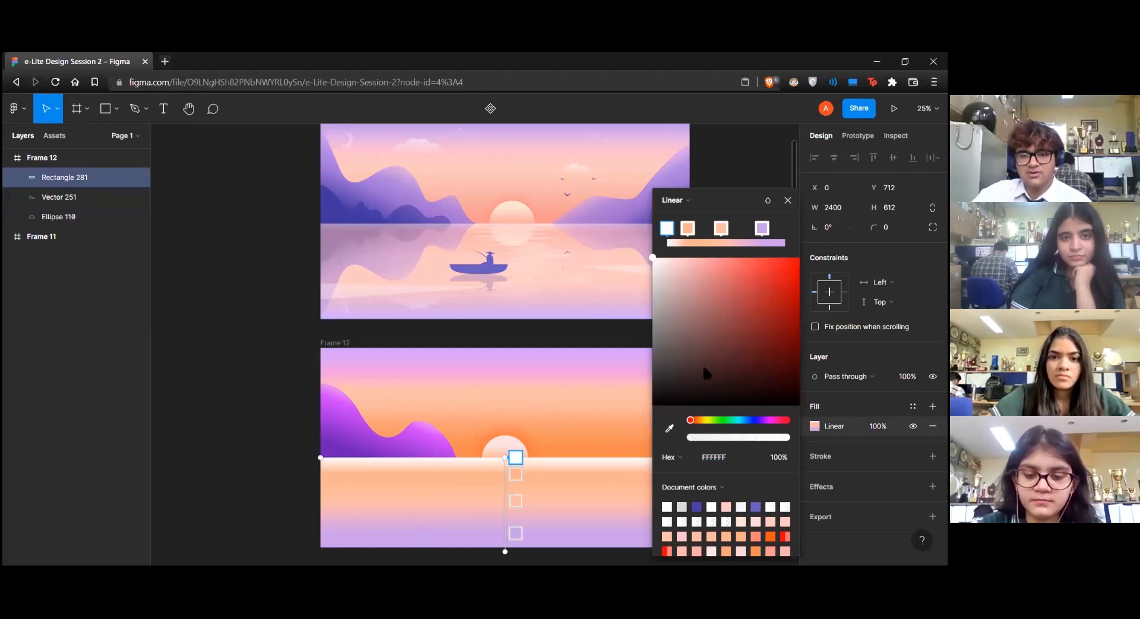
click(696, 420)
drag(654, 259, 688, 258)
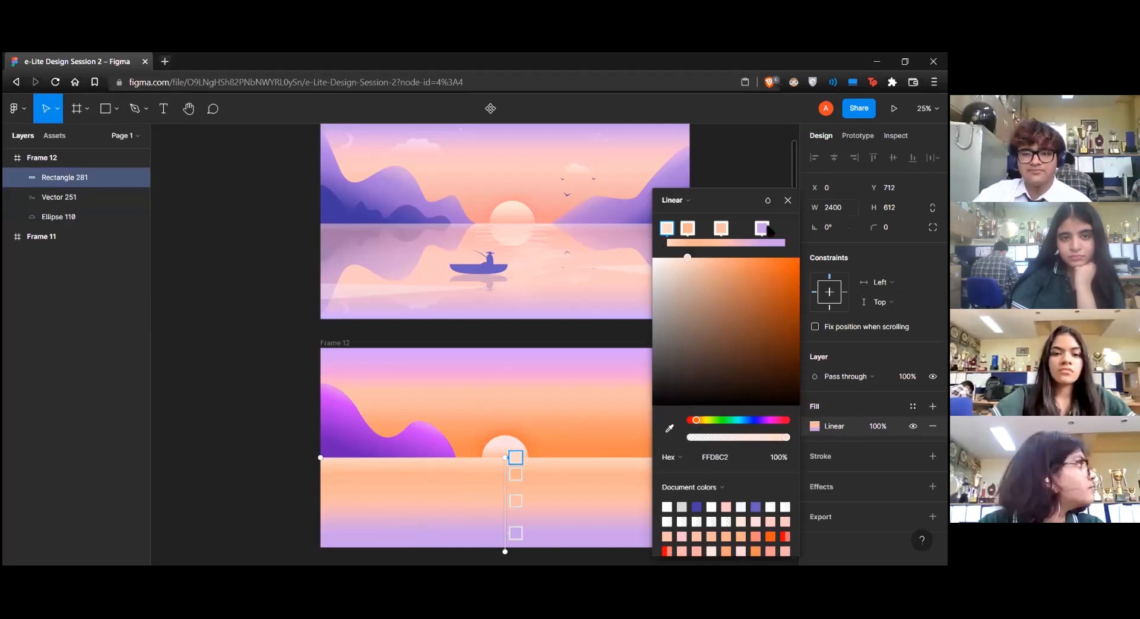
click(788, 200)
click(738, 380)
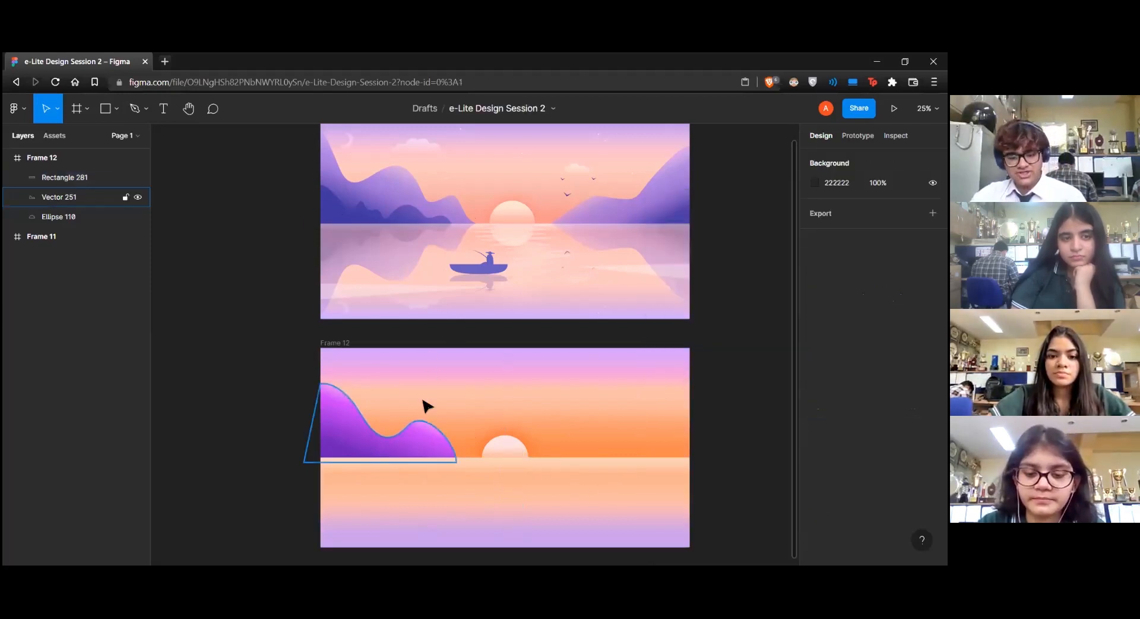
key(p)
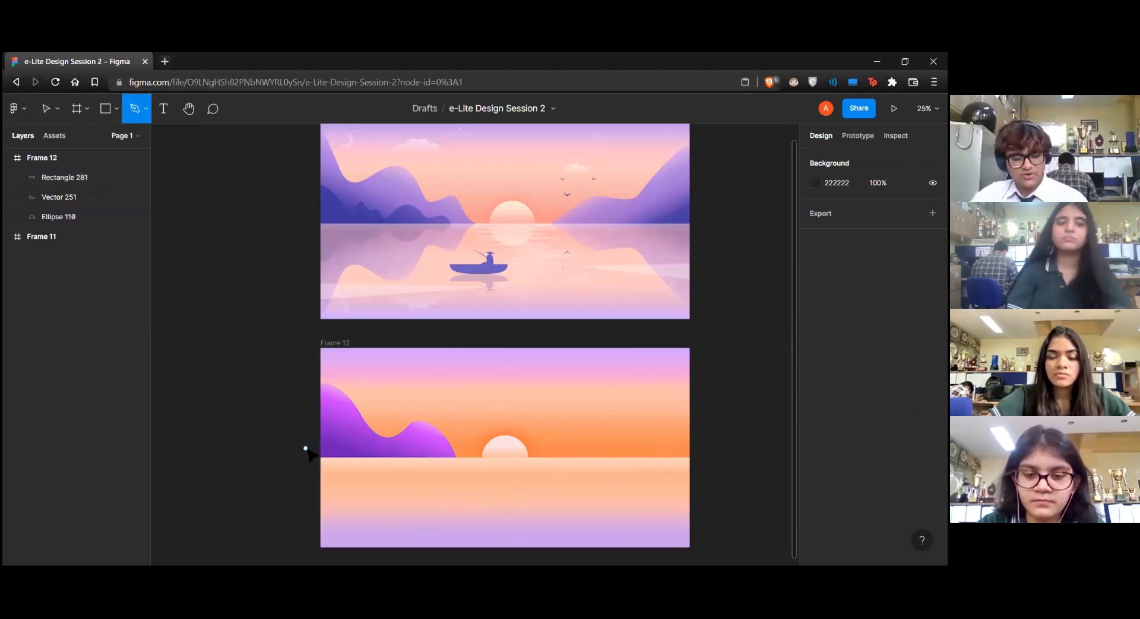
key(v)
click(316, 424)
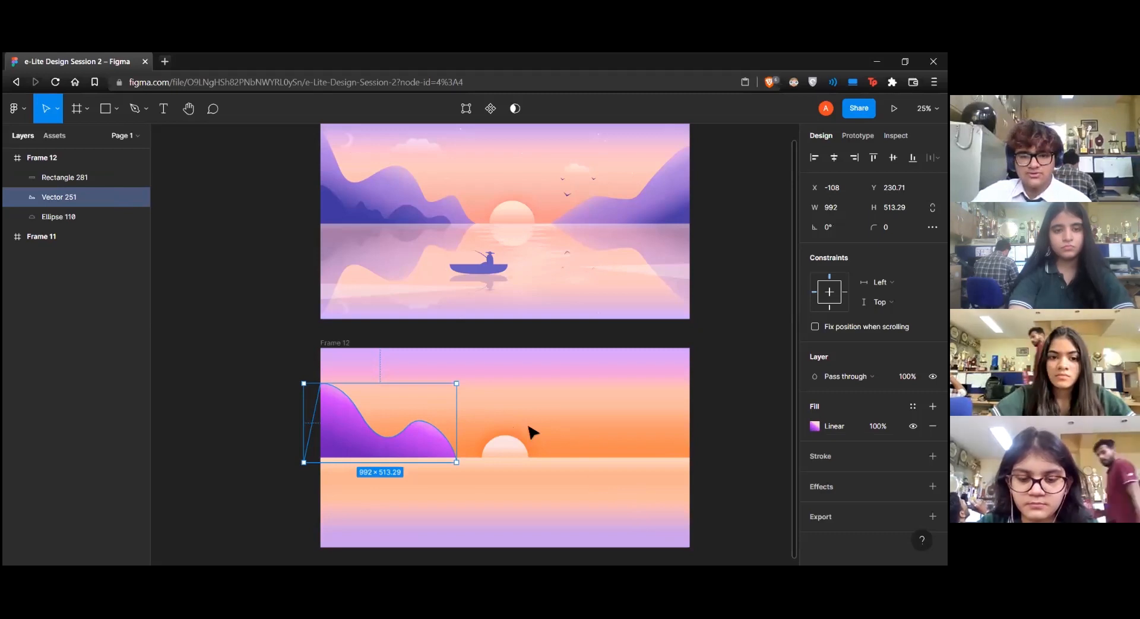
click(658, 386)
Start a second, lower mountain outline with the Pen tool, curving from the new frame's left edge down across the first mountain
key(p)
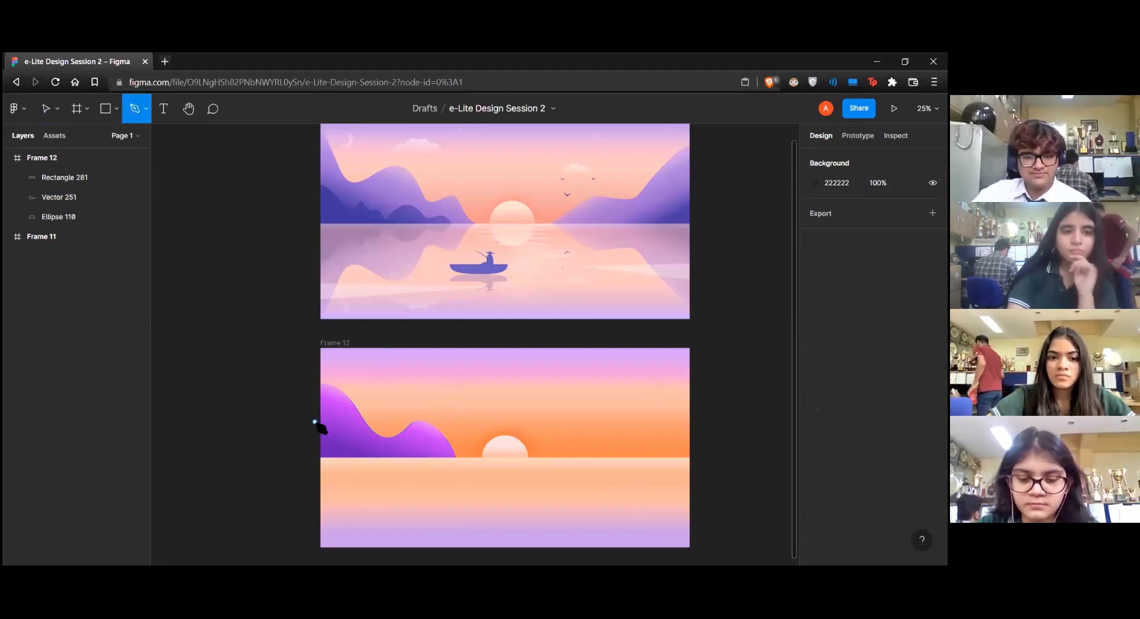
click(315, 424)
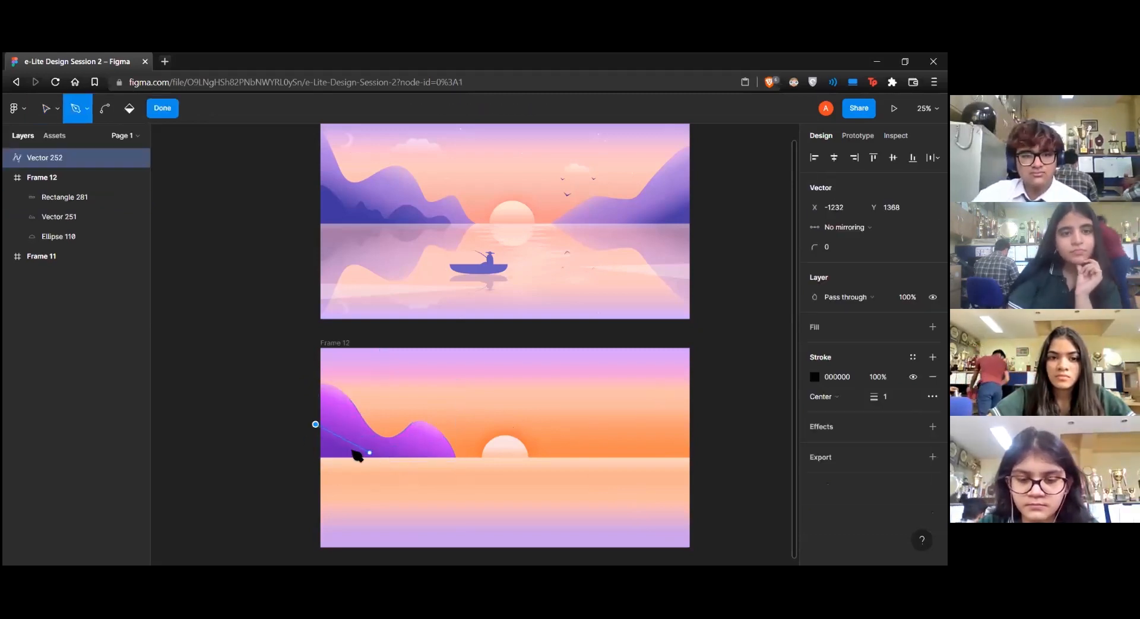
drag(349, 440, 378, 477)
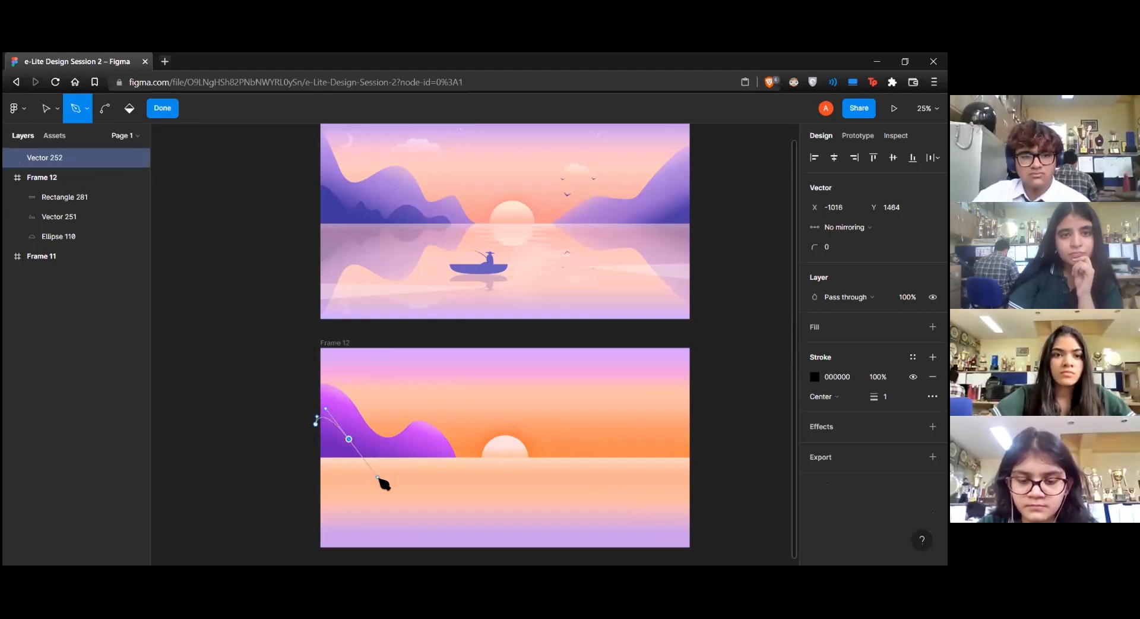
drag(377, 478, 364, 468)
click(372, 439)
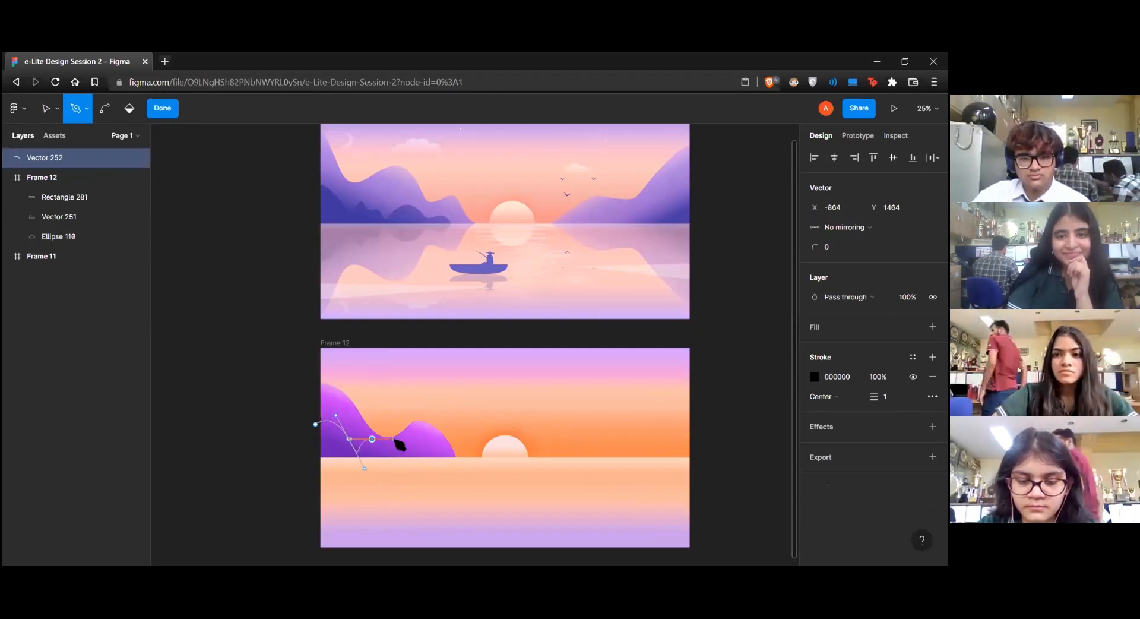
drag(420, 457, 442, 449)
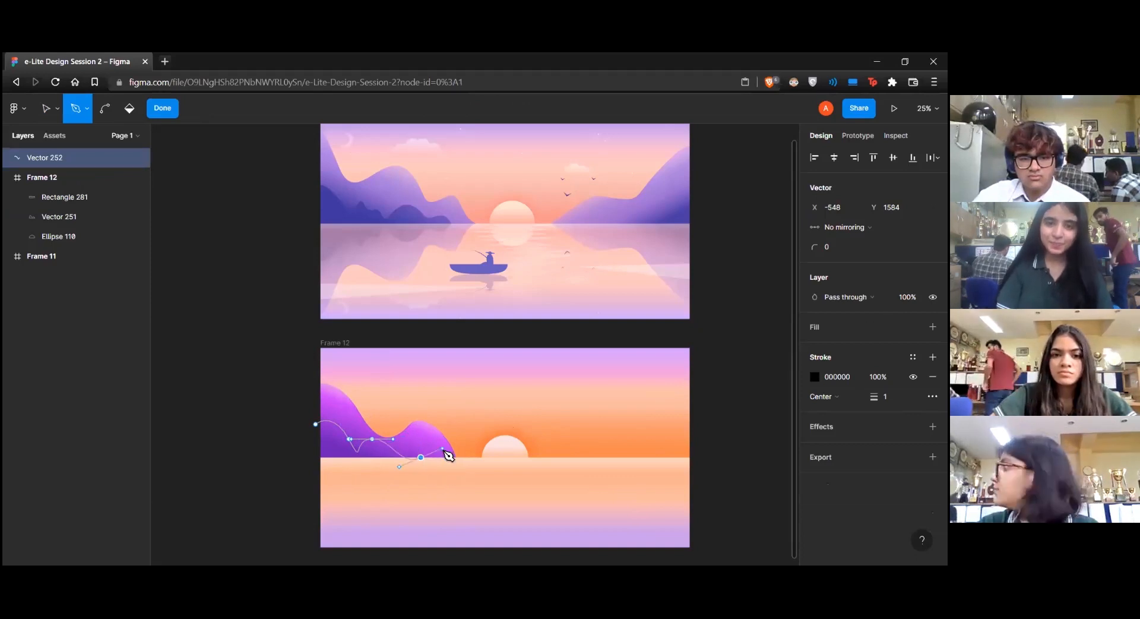
key(ctrl+z)
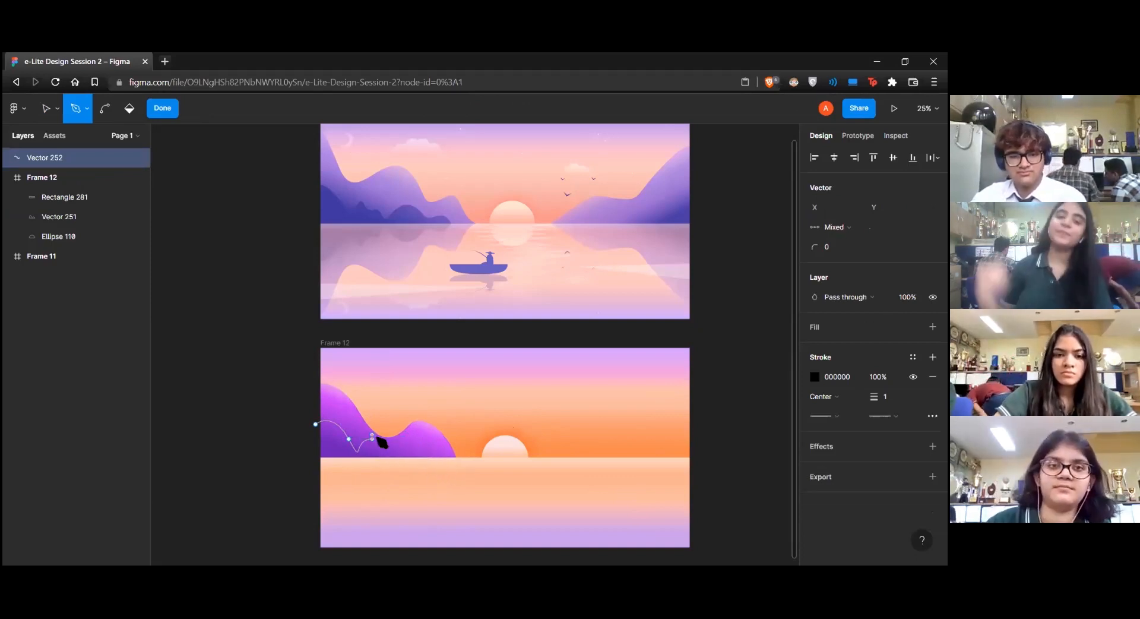
key(ctrl+z)
Continue the lower mountain outline with a second hump ending below the horizon, and close the path at its starting point
drag(397, 444, 427, 430)
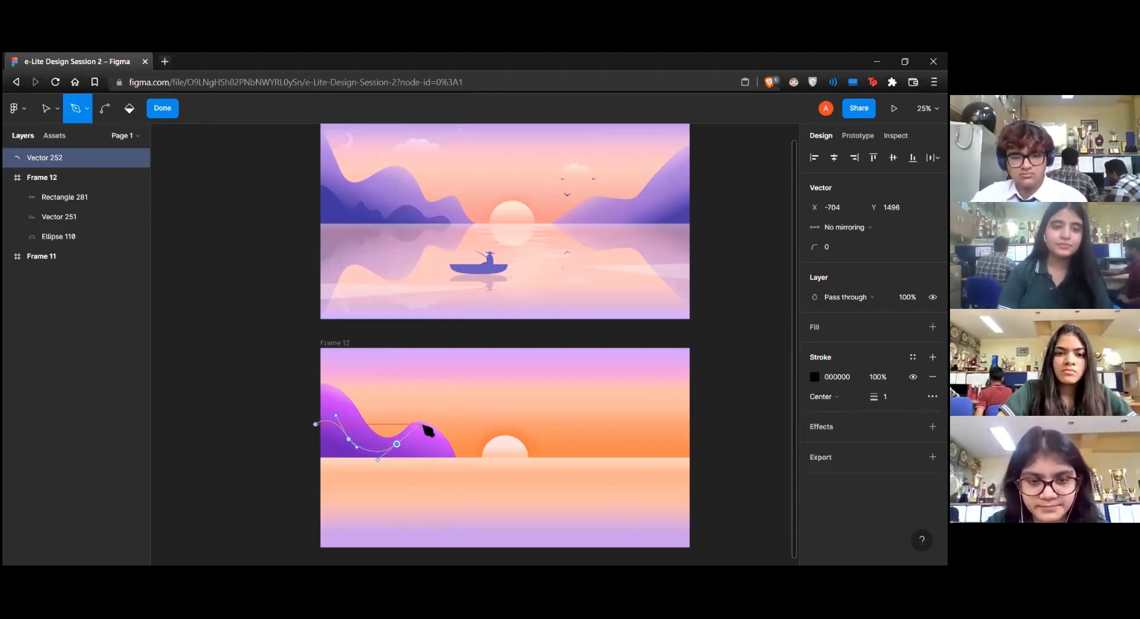
click(421, 473)
click(319, 473)
click(315, 424)
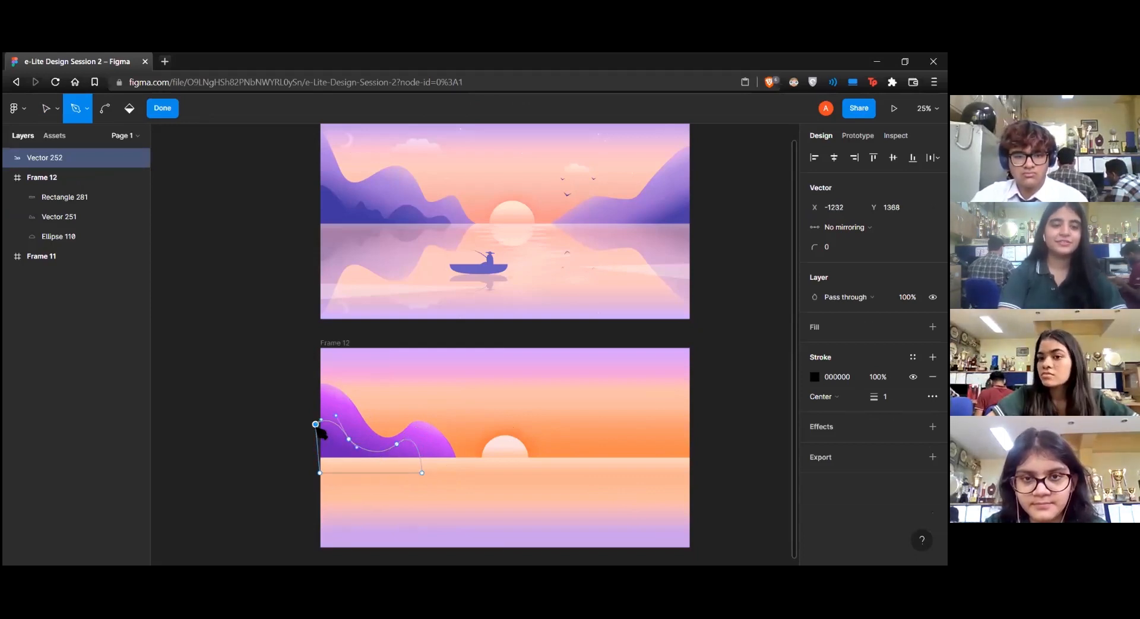
key(v)
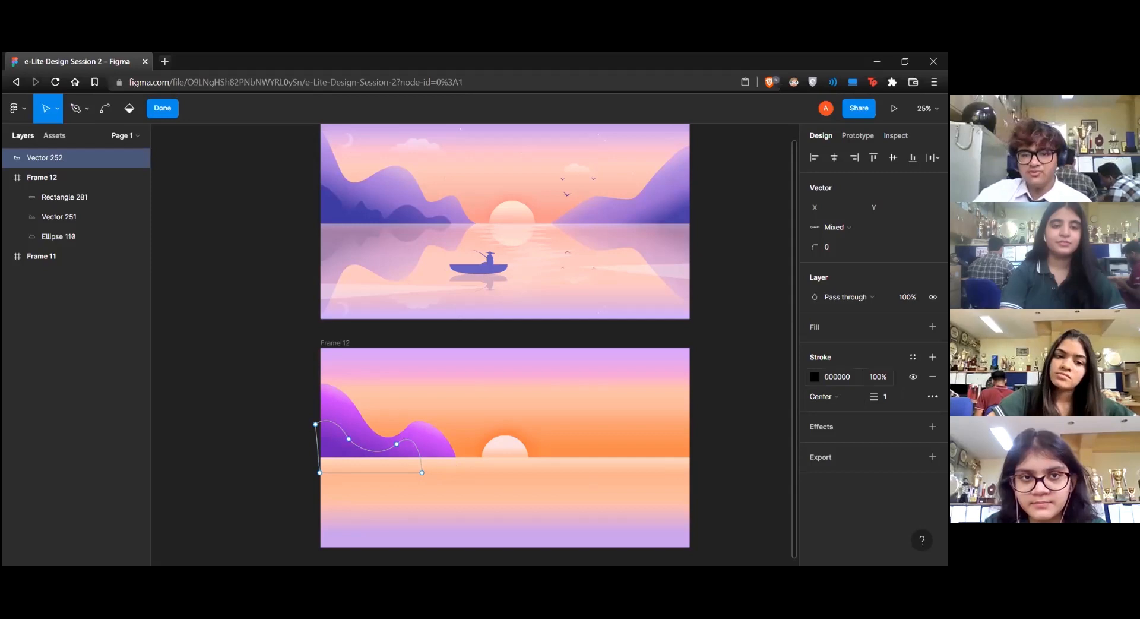
Remove the lower mountain's stroke and fill it with solid deep purple 470EA5
click(933, 376)
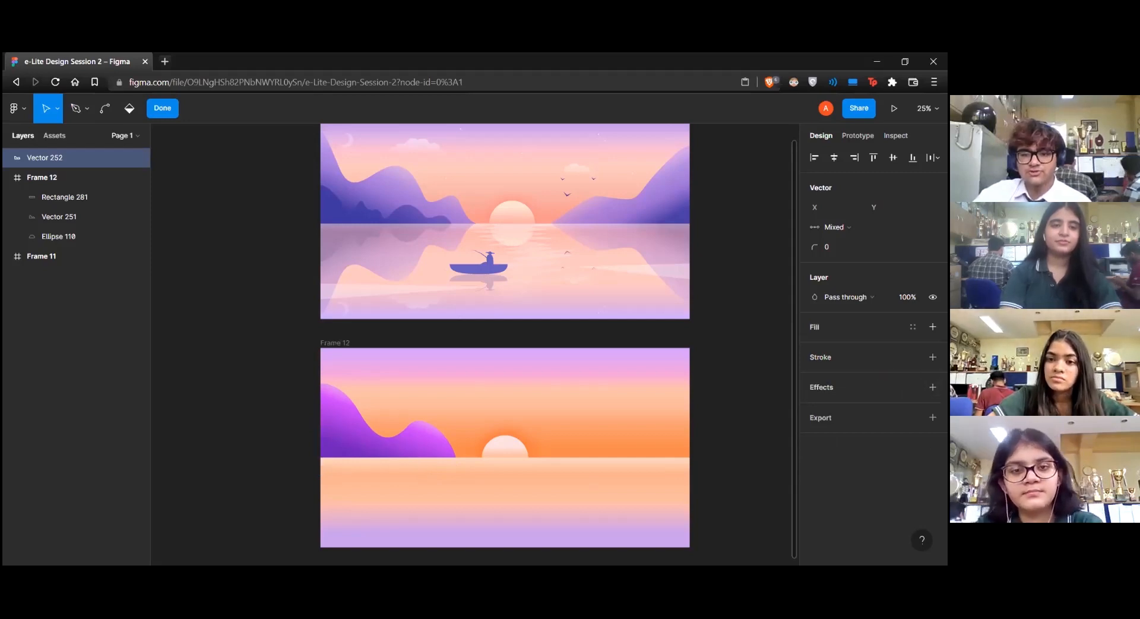
click(933, 327)
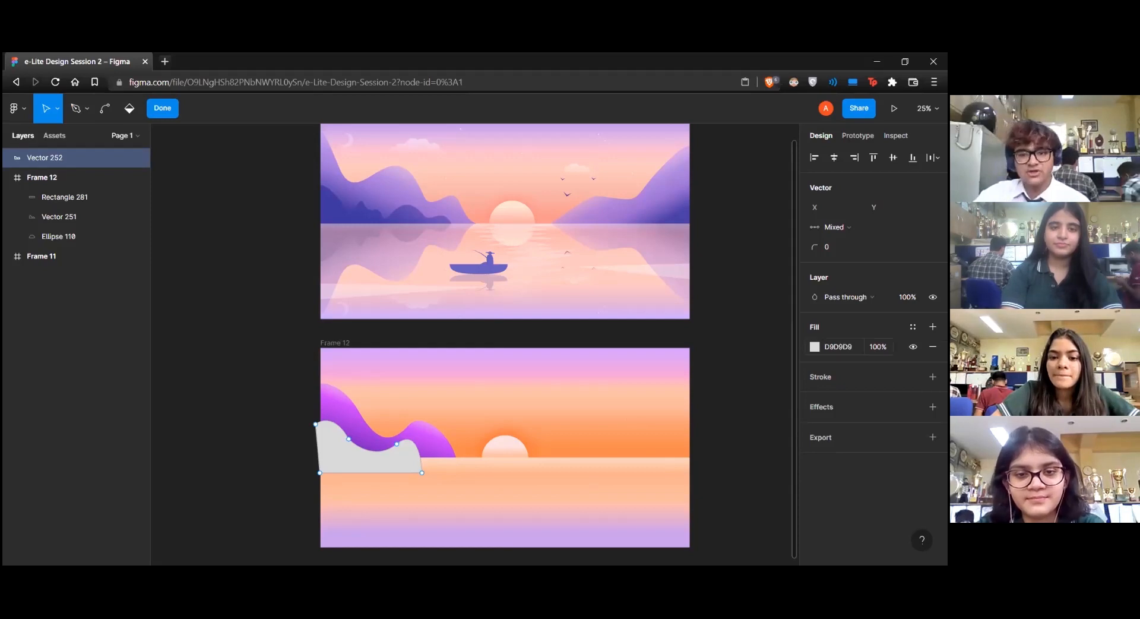
click(815, 346)
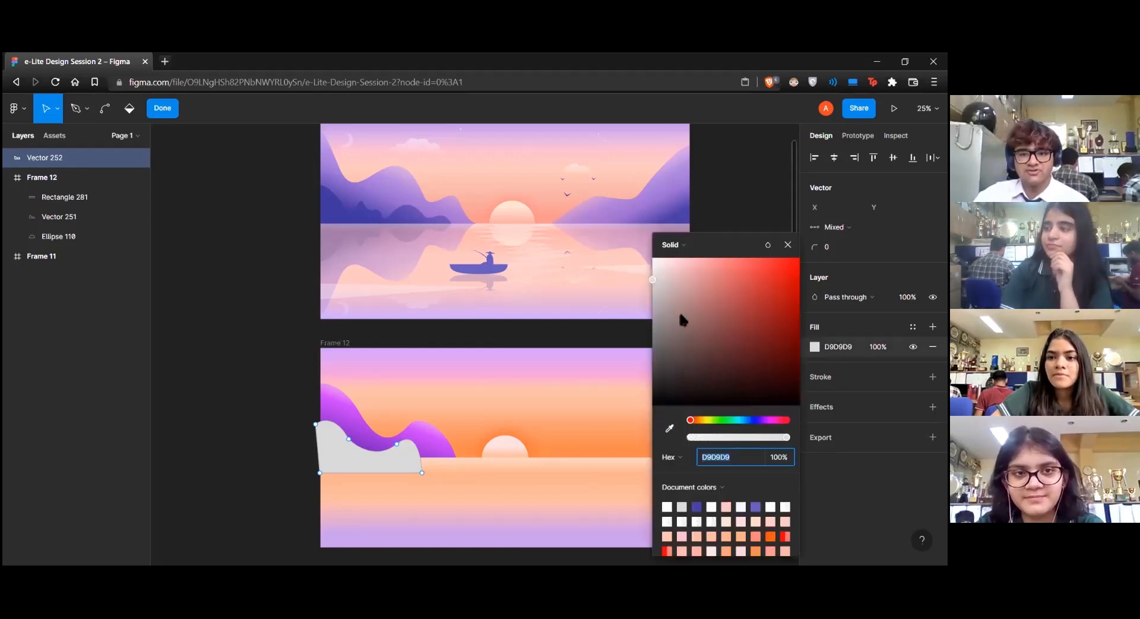
drag(746, 420, 760, 420)
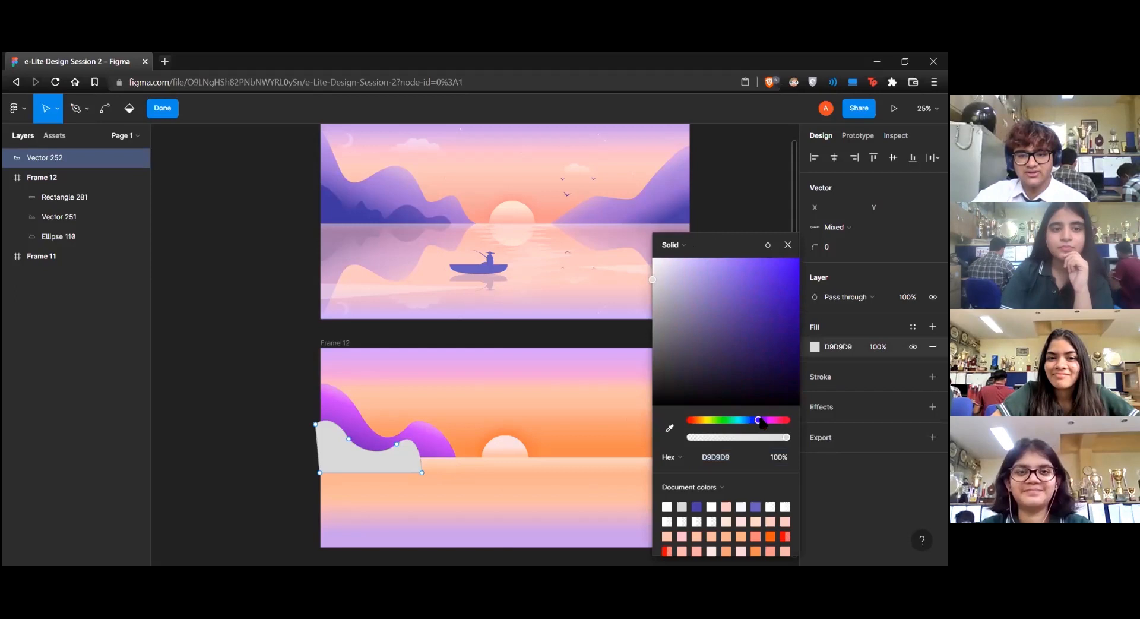
drag(760, 341, 788, 309)
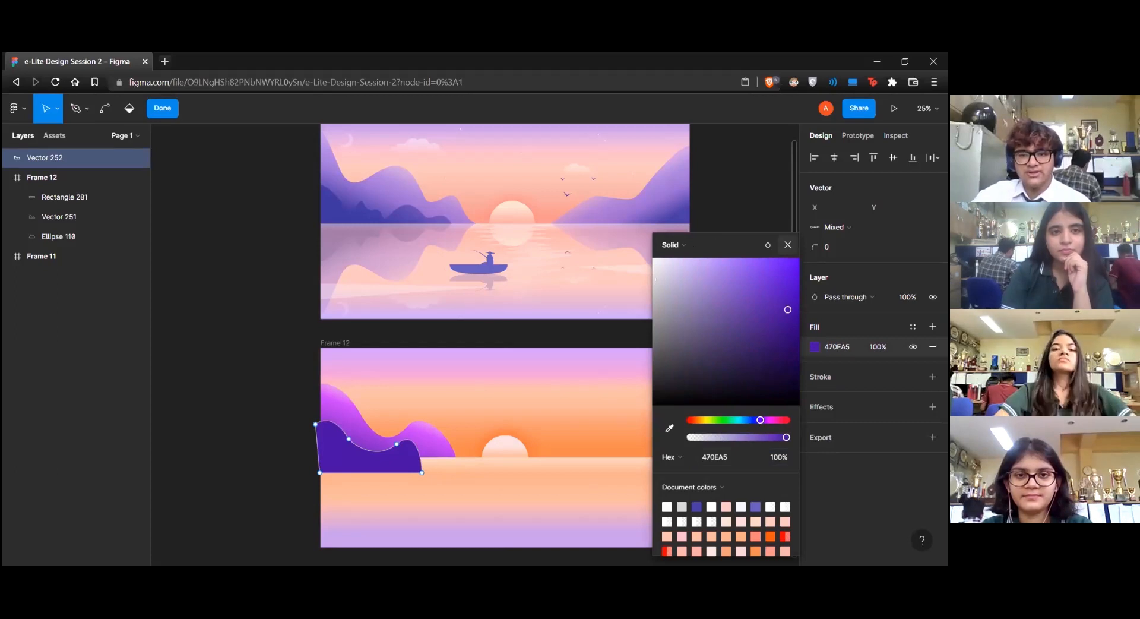
click(787, 245)
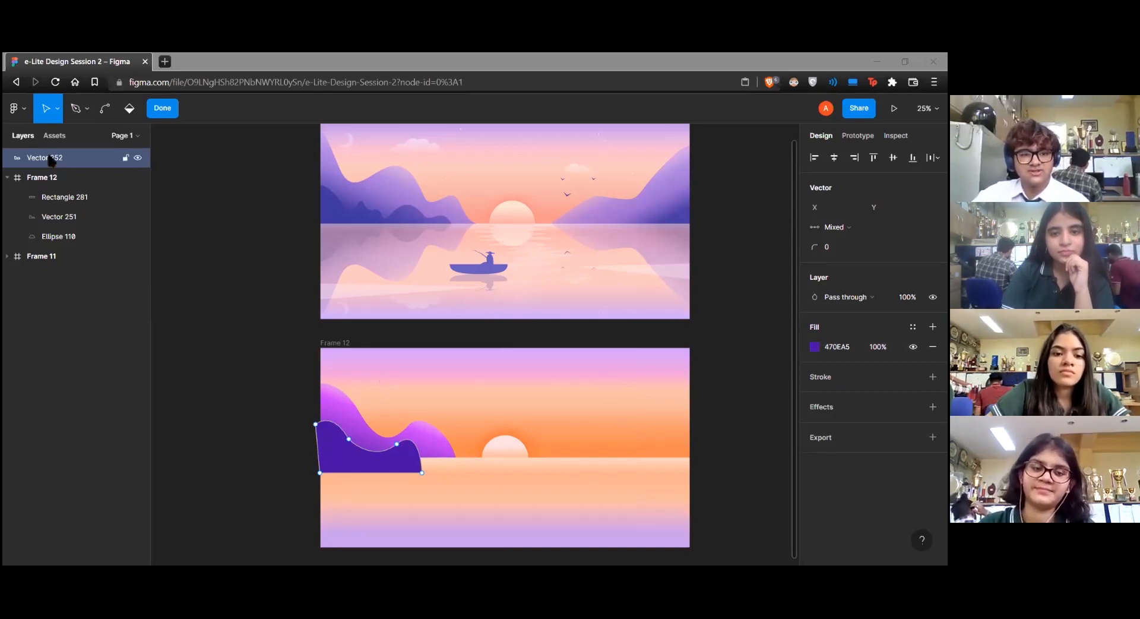
Move the deep purple lower mountain layer into the new frame, directly beneath the water rectangle, and deselect it
drag(54, 231, 62, 195)
click(763, 298)
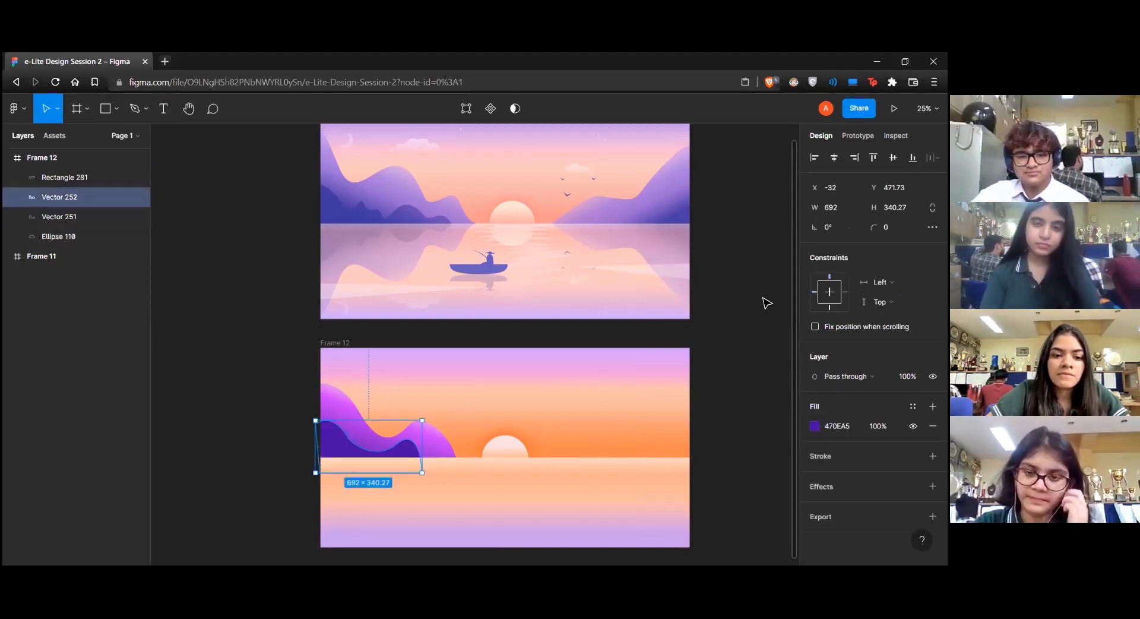
click(764, 298)
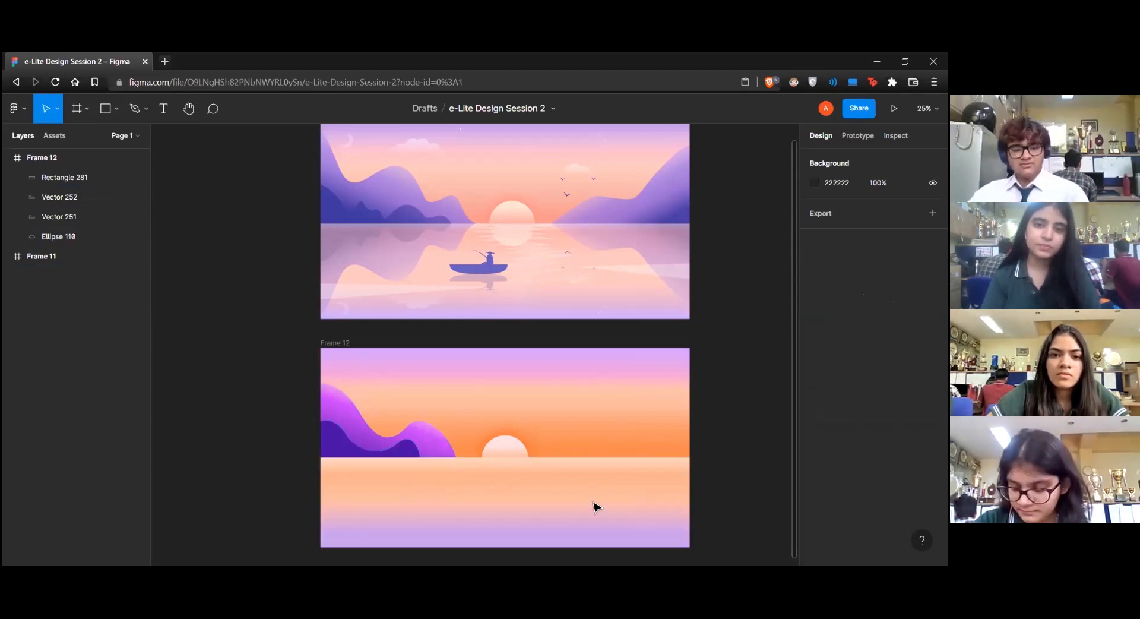
Duplicate the large gradient mountain and place the copy beside the sun, flush with the new frame's right edge
click(430, 446)
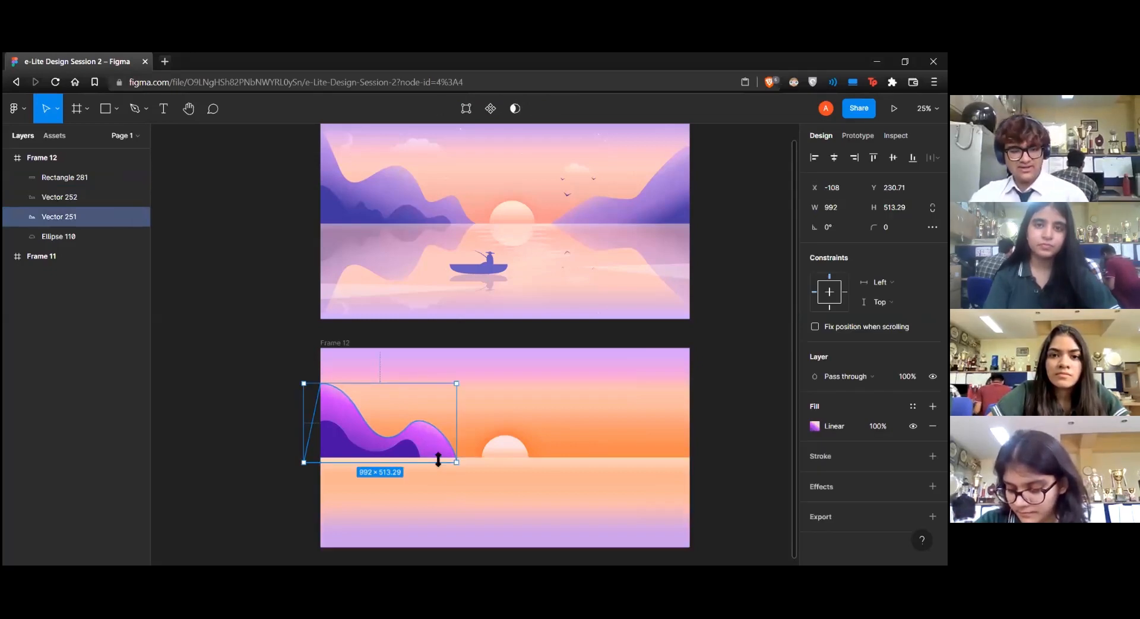
key(ctrl+v)
drag(415, 409, 577, 423)
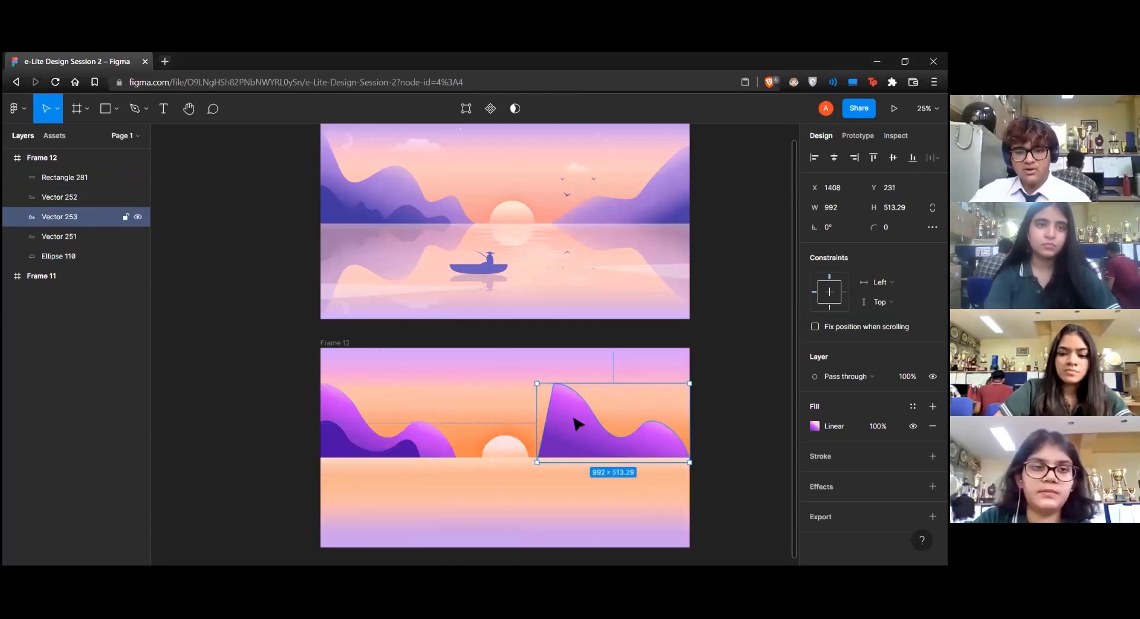
Flip the mountain copy horizontally and shift it outward so its tall side extends past the new frame's right edge
right_click(553, 439)
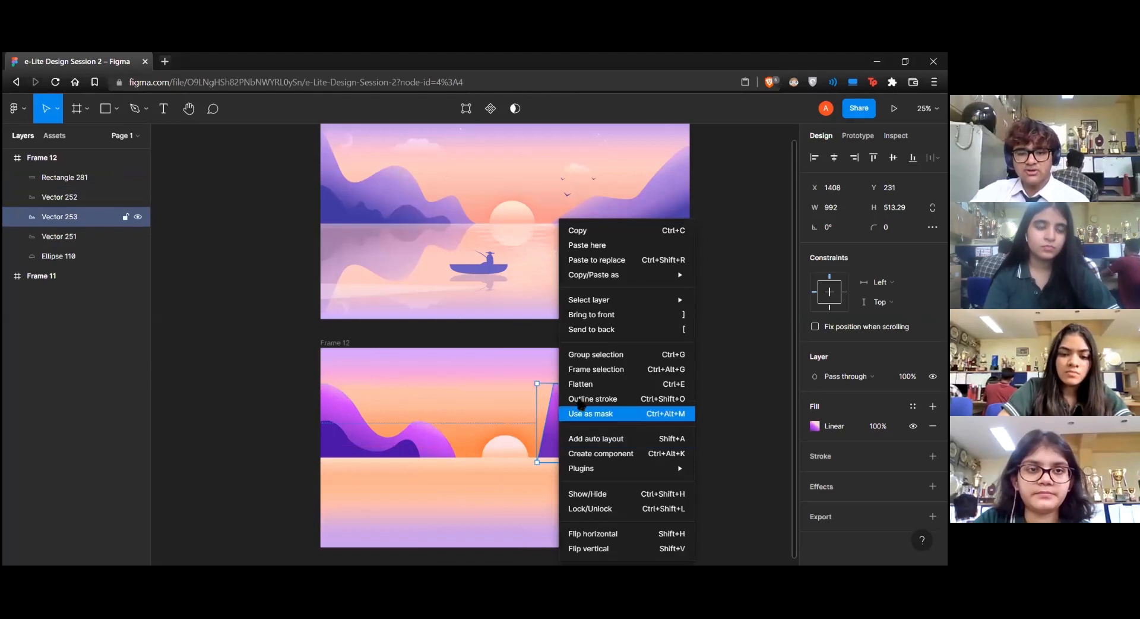
click(602, 534)
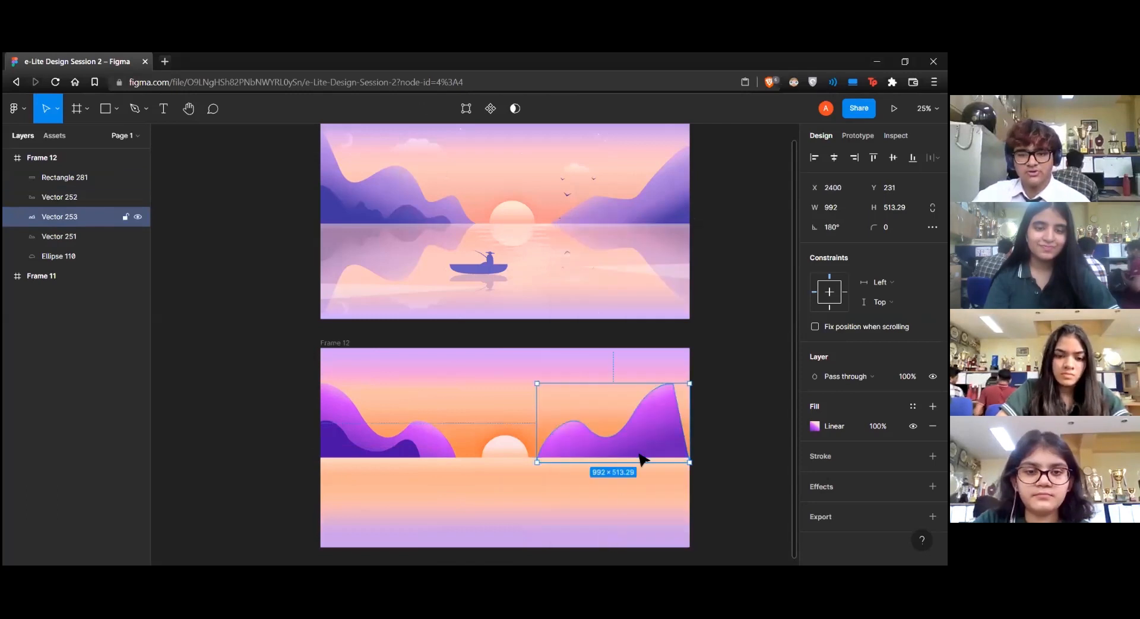
drag(643, 448, 673, 445)
Reshape the right mountain by adjusting the handle on its upper slope and shifting its small hump closer to the sun
double_click(676, 450)
click(664, 409)
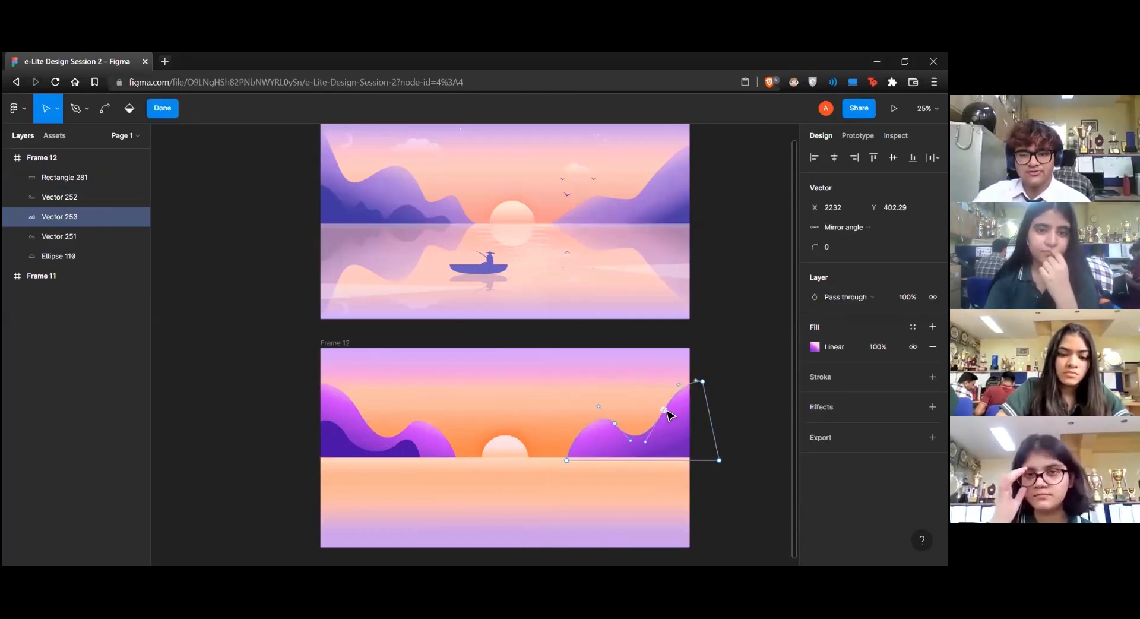
drag(646, 442, 672, 435)
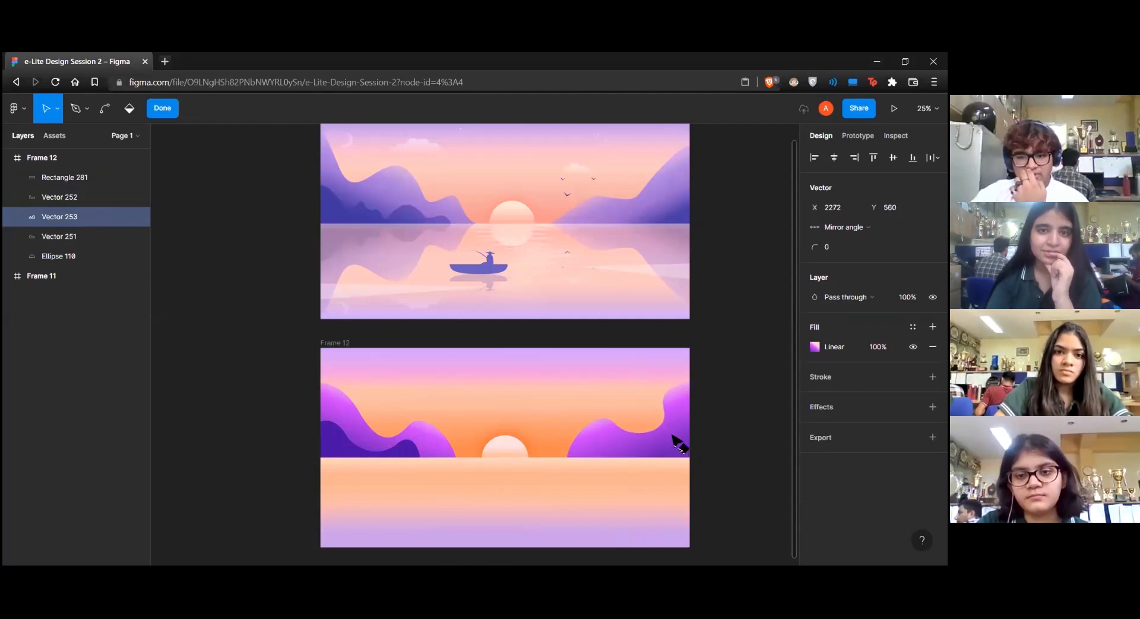
key(Escape)
double_click(610, 431)
drag(616, 423, 583, 419)
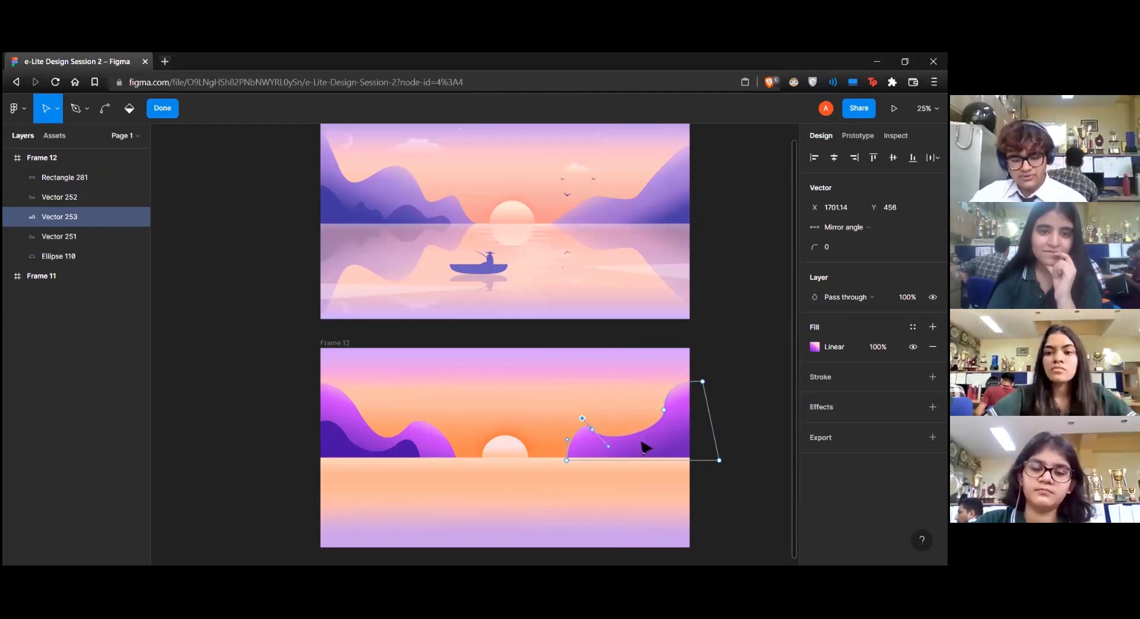
Add an anchor point in the valley of the right mountain's ridge and raise it to form a middle hump
key(p)
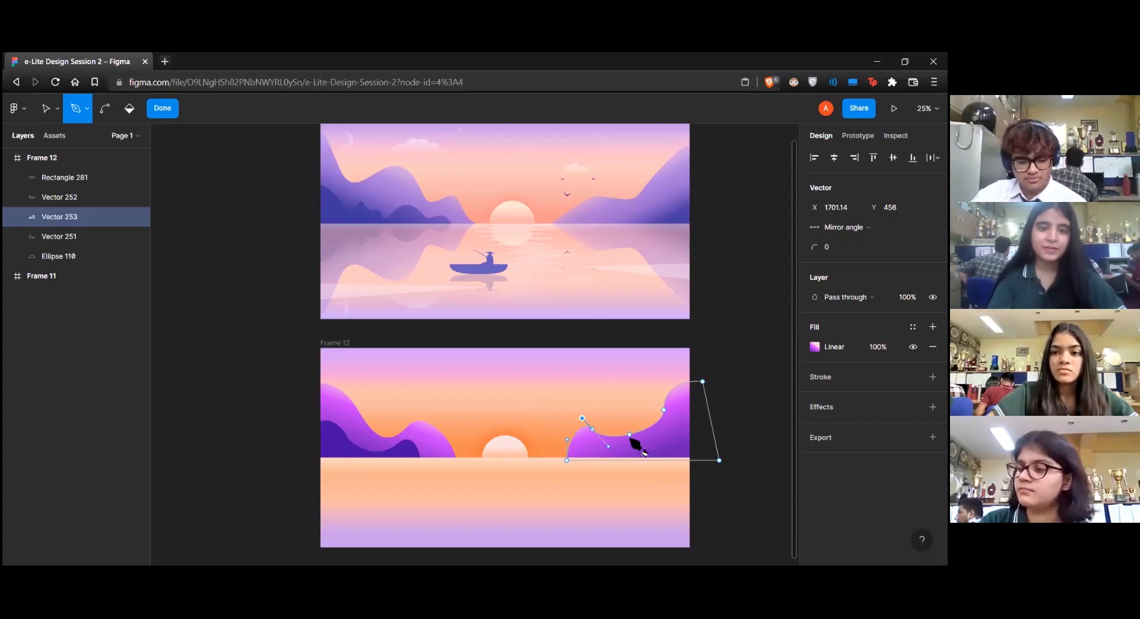
key(Escape)
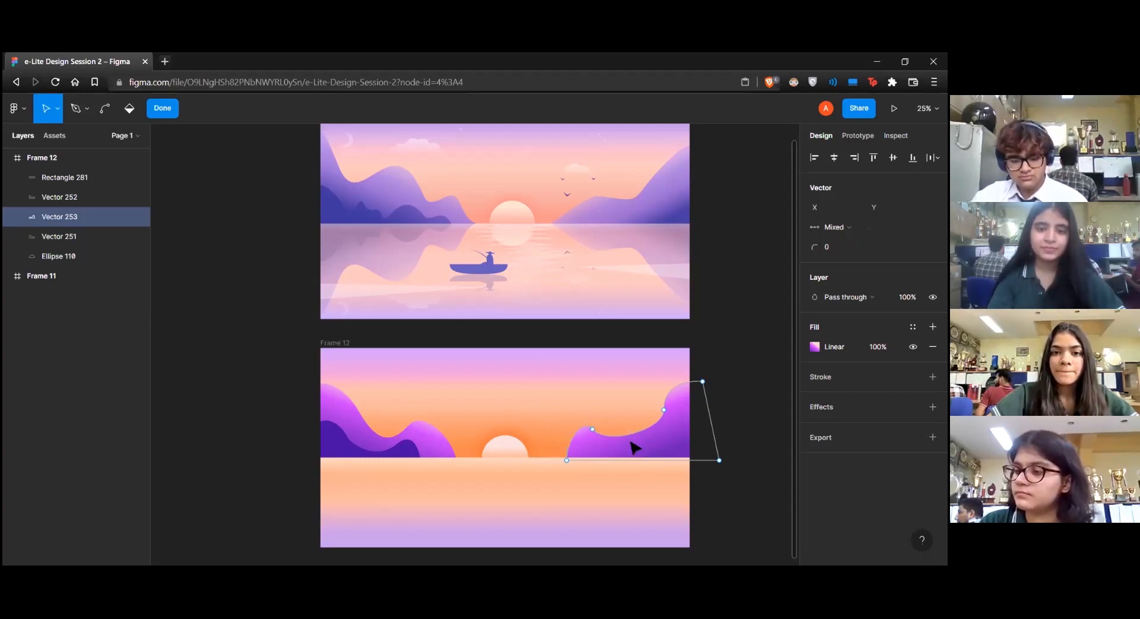
key(p)
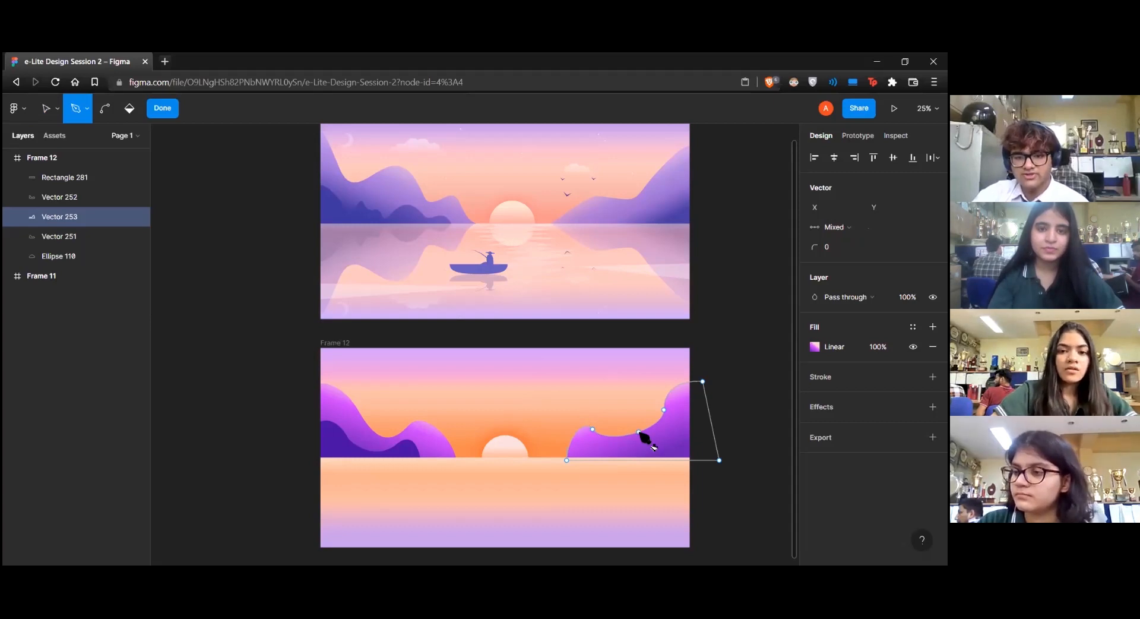
click(636, 433)
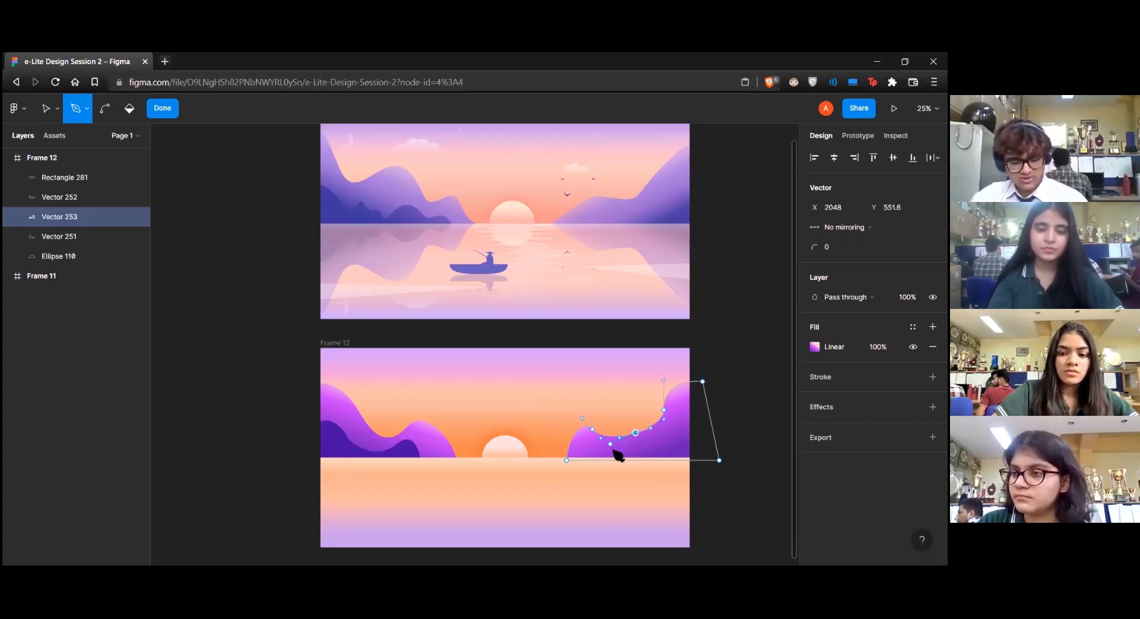
key(v)
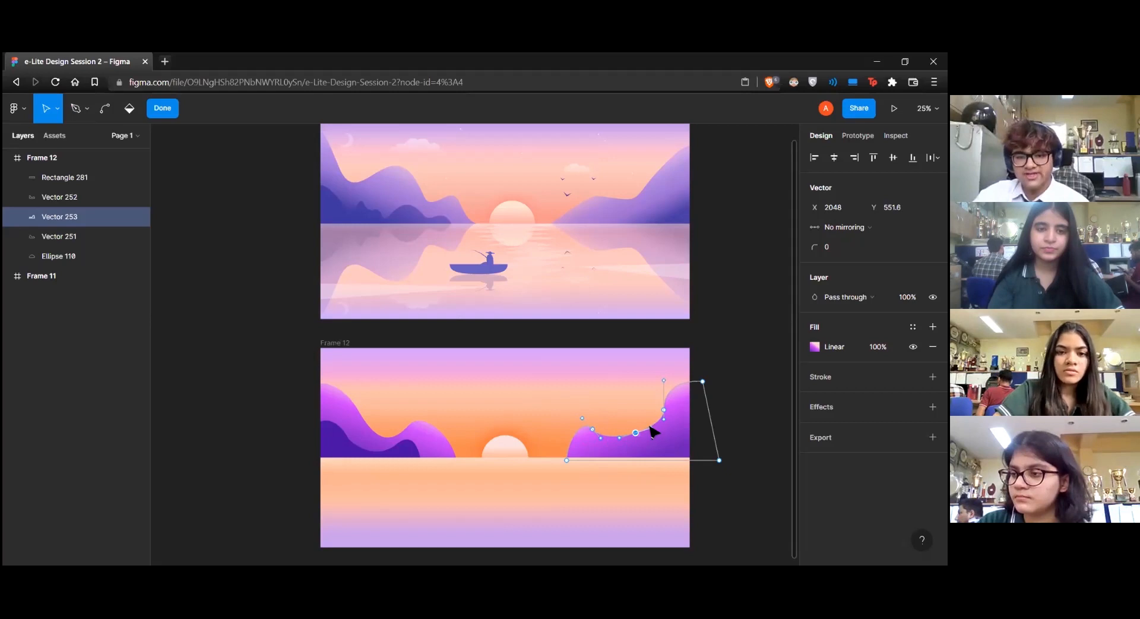
drag(636, 433, 632, 415)
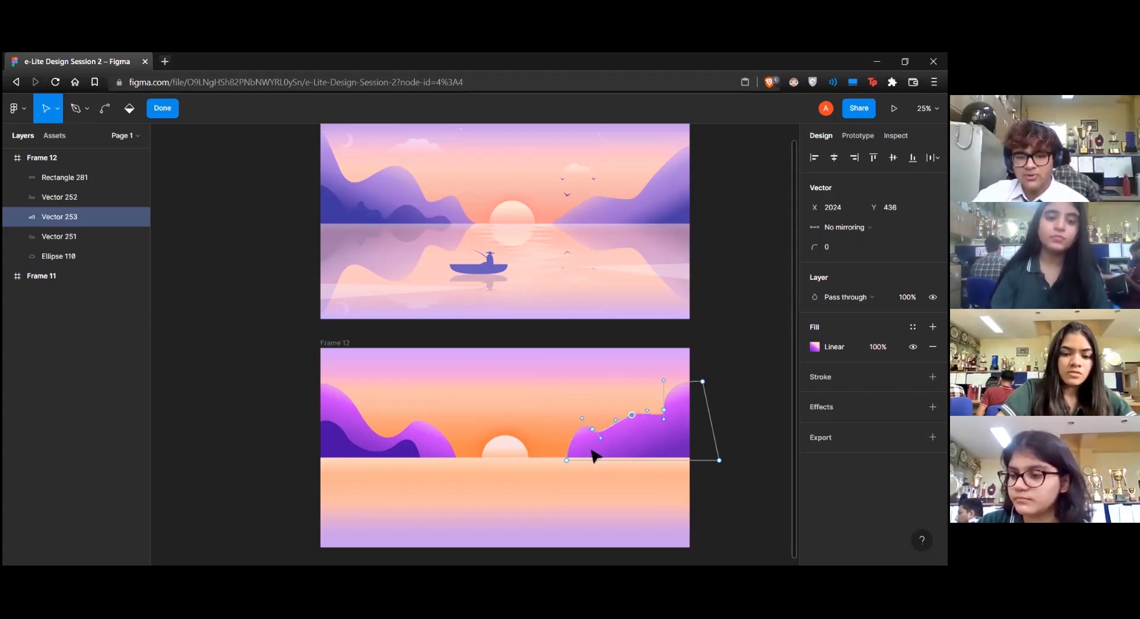
Smooth the right mountain's ridge by adjusting the curve handles of its upper-slope and lower-hump points, and exit editing
click(608, 451)
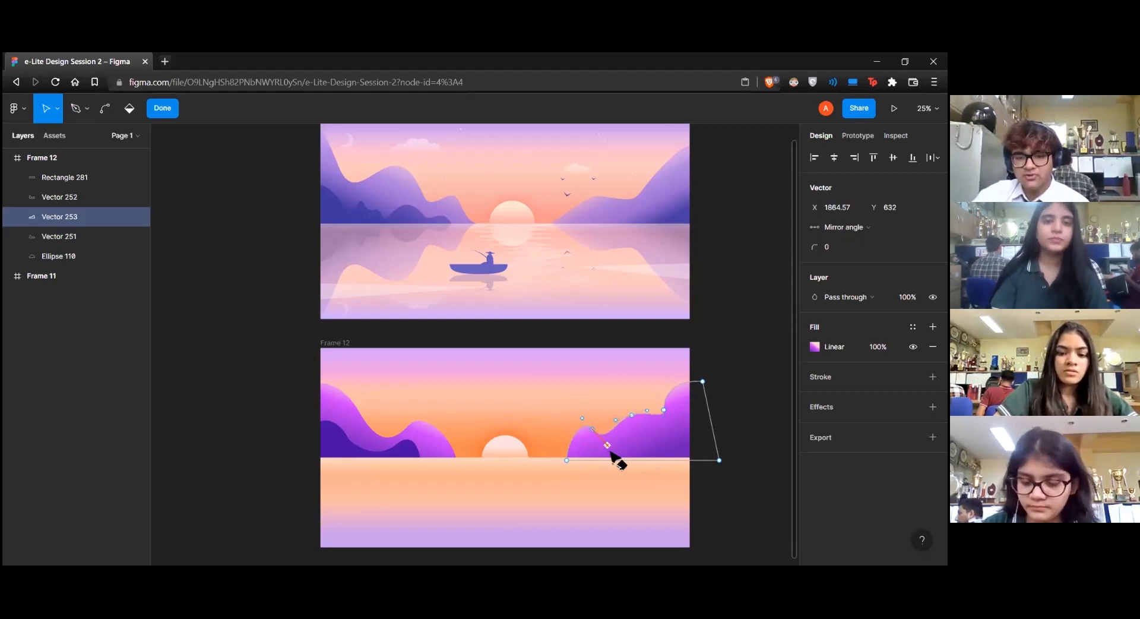
click(665, 409)
drag(661, 379, 663, 404)
double_click(581, 436)
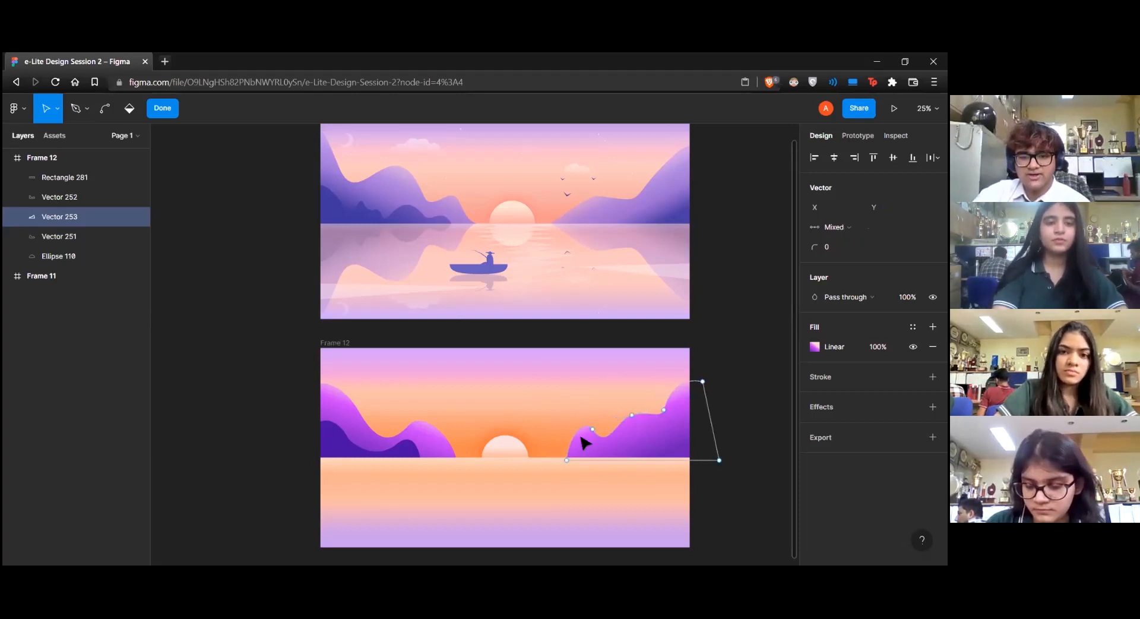
double_click(588, 434)
click(592, 429)
drag(585, 417, 573, 422)
key(Escape)
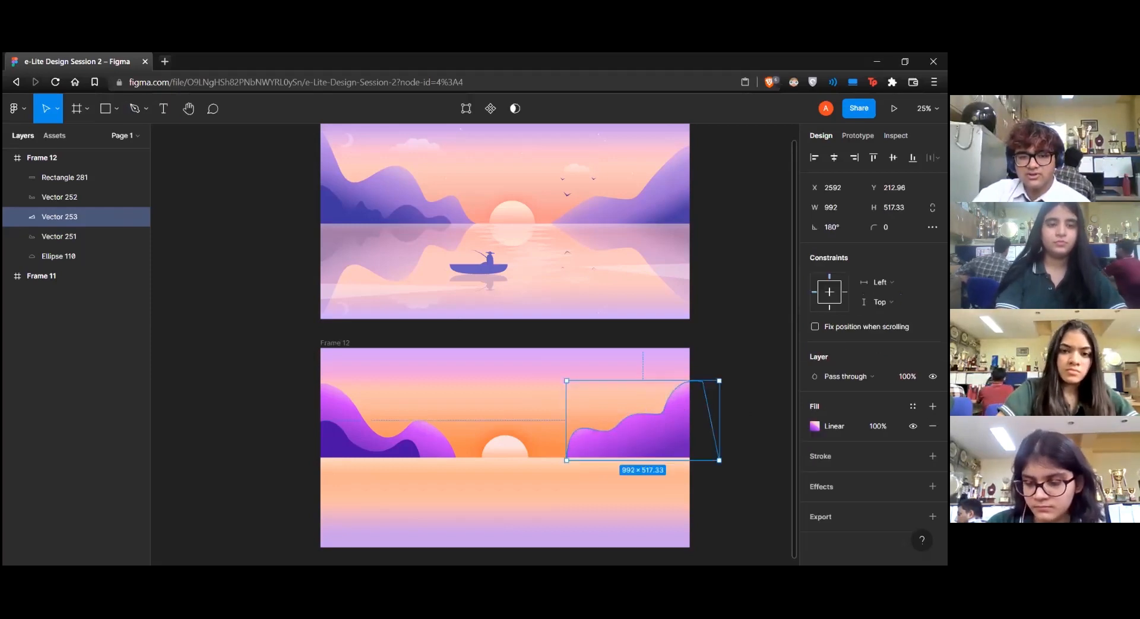
key(Escape)
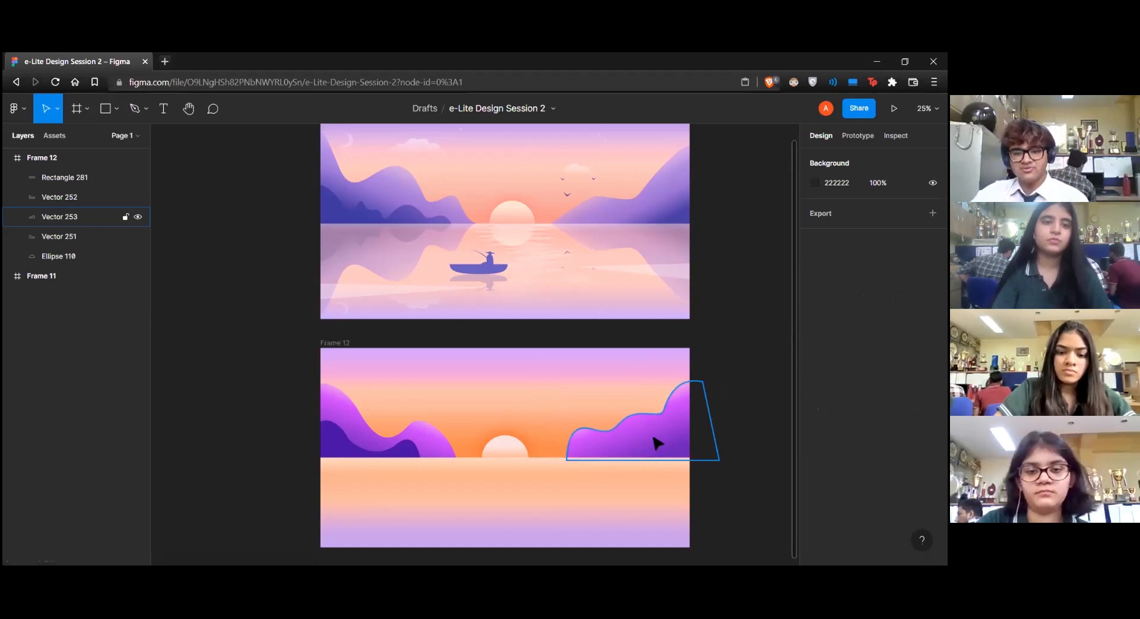
Move the right mountain gradient's first stop closer to the start and add a light pink EAAAF9 stop after it
click(616, 449)
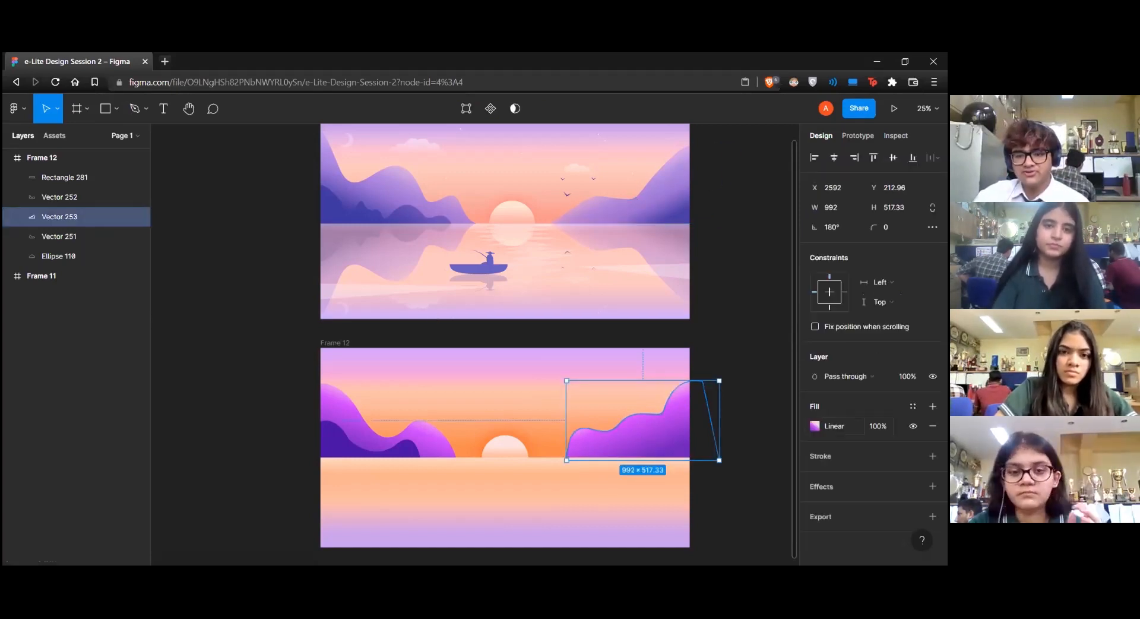
click(814, 426)
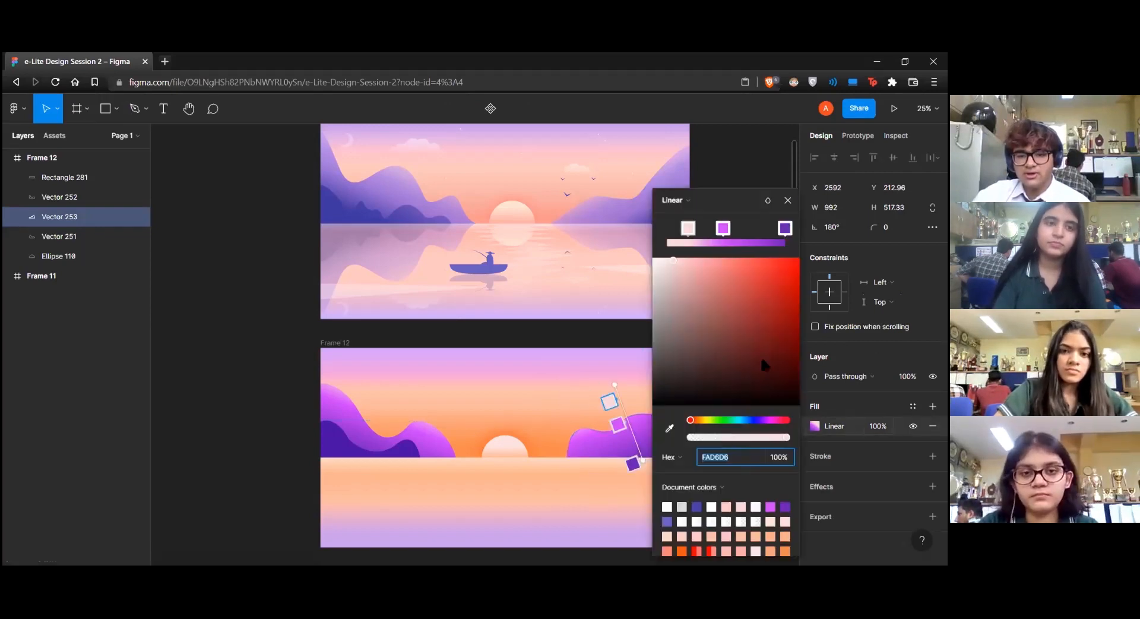
drag(689, 229, 674, 230)
click(704, 228)
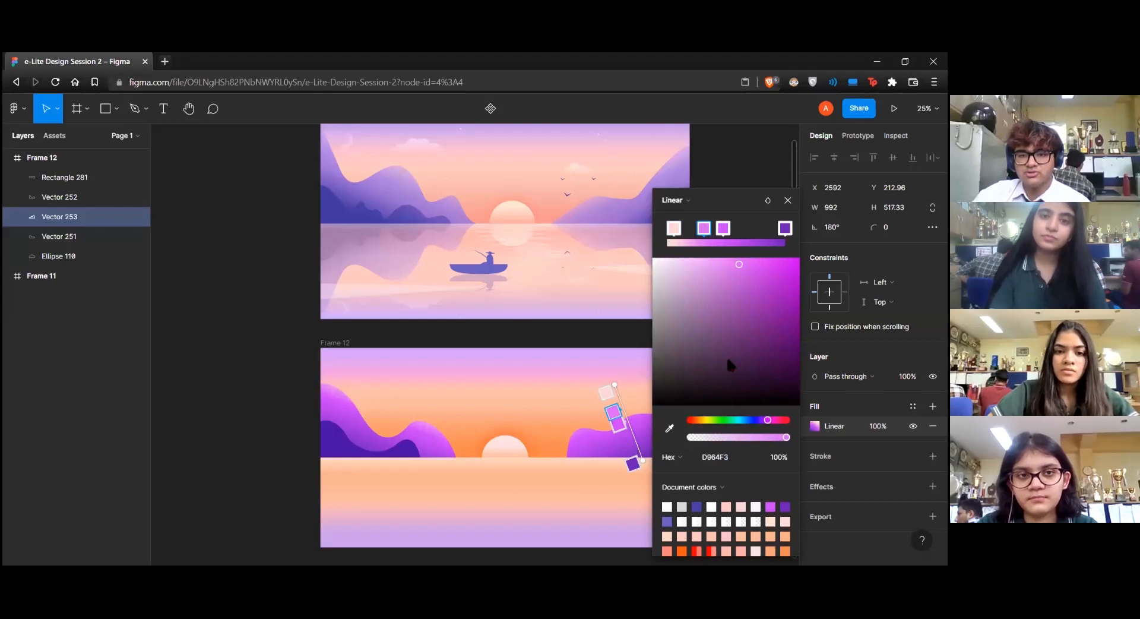
click(700, 262)
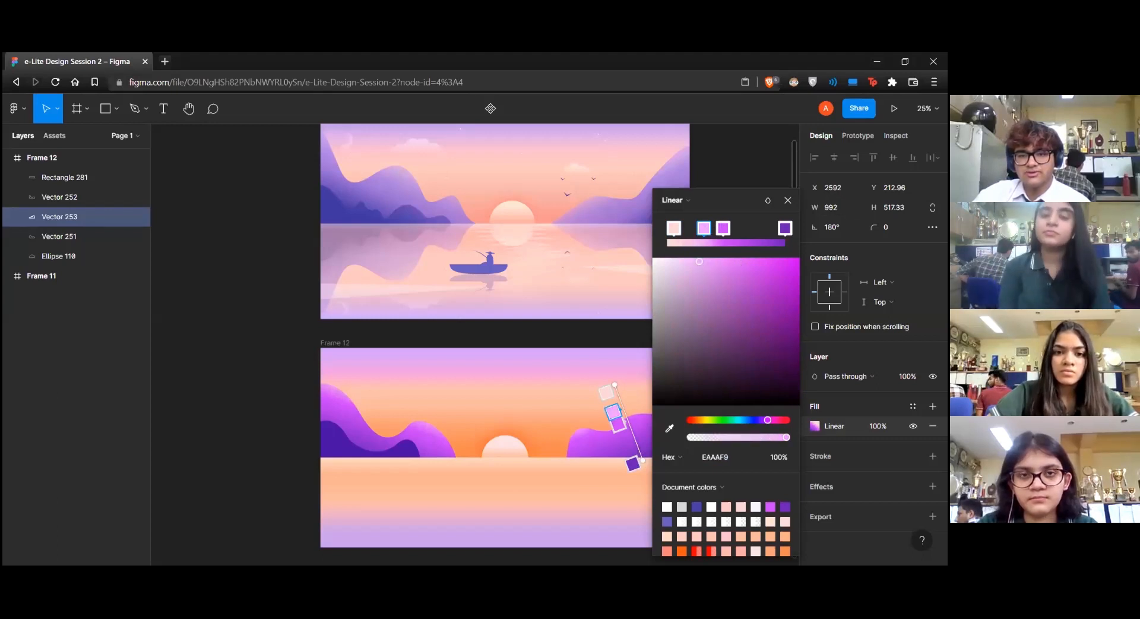
Shift the right mountain gradient's magenta stop toward the dark purple end and close the color picker
click(785, 228)
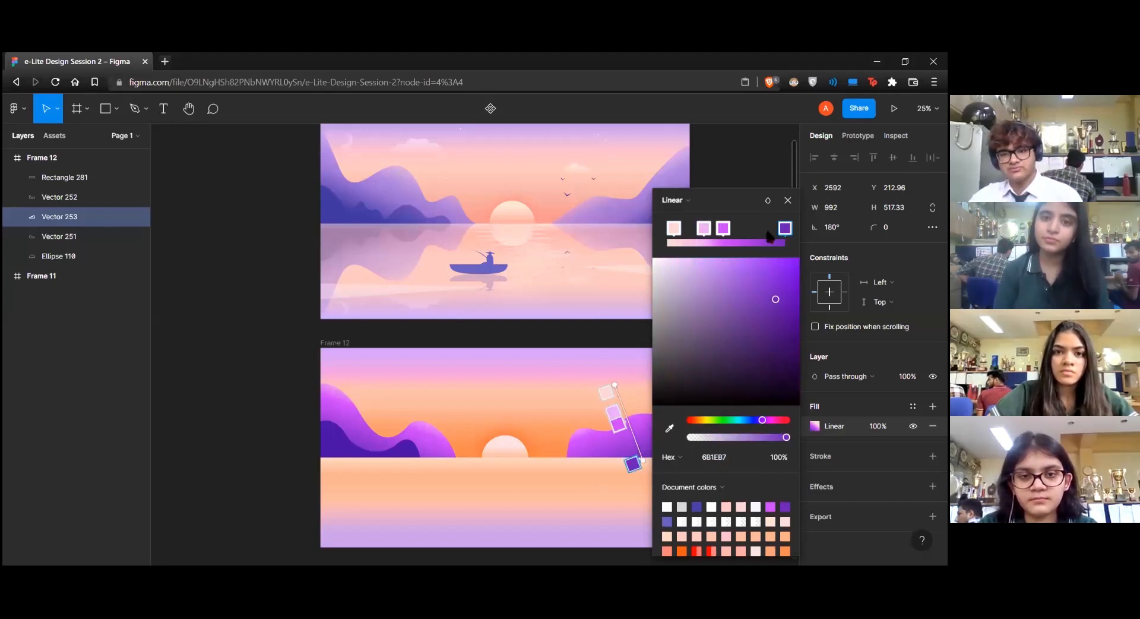
drag(724, 229, 756, 229)
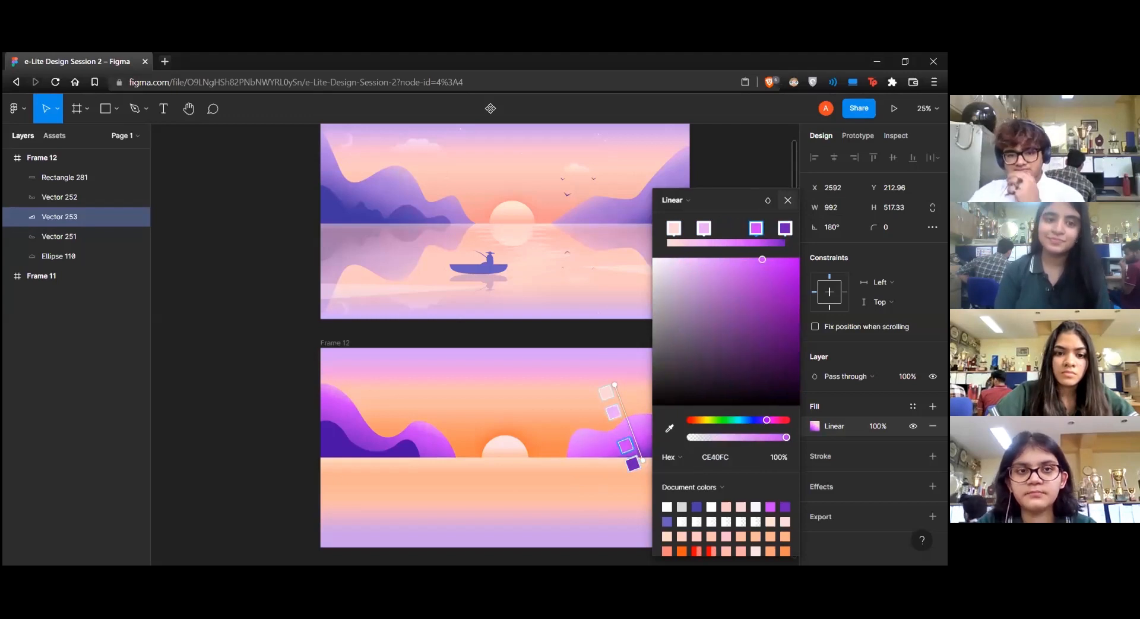
click(787, 200)
click(750, 260)
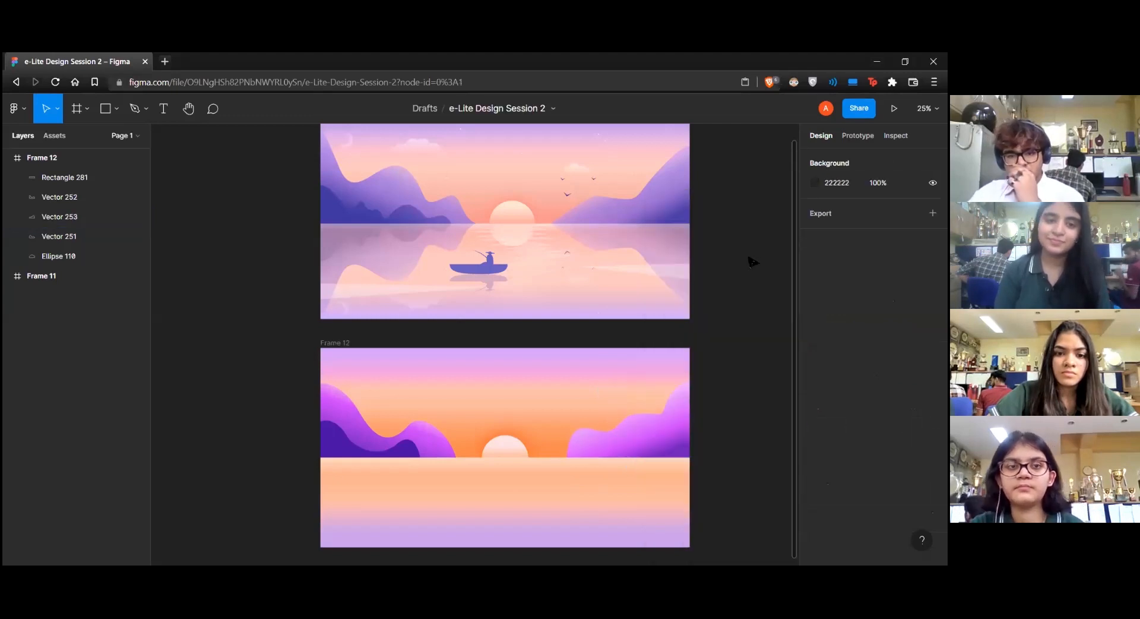
Move the right mountain gradient's magenta stop close to the light pink stop and exit fill editing
double_click(687, 443)
click(815, 346)
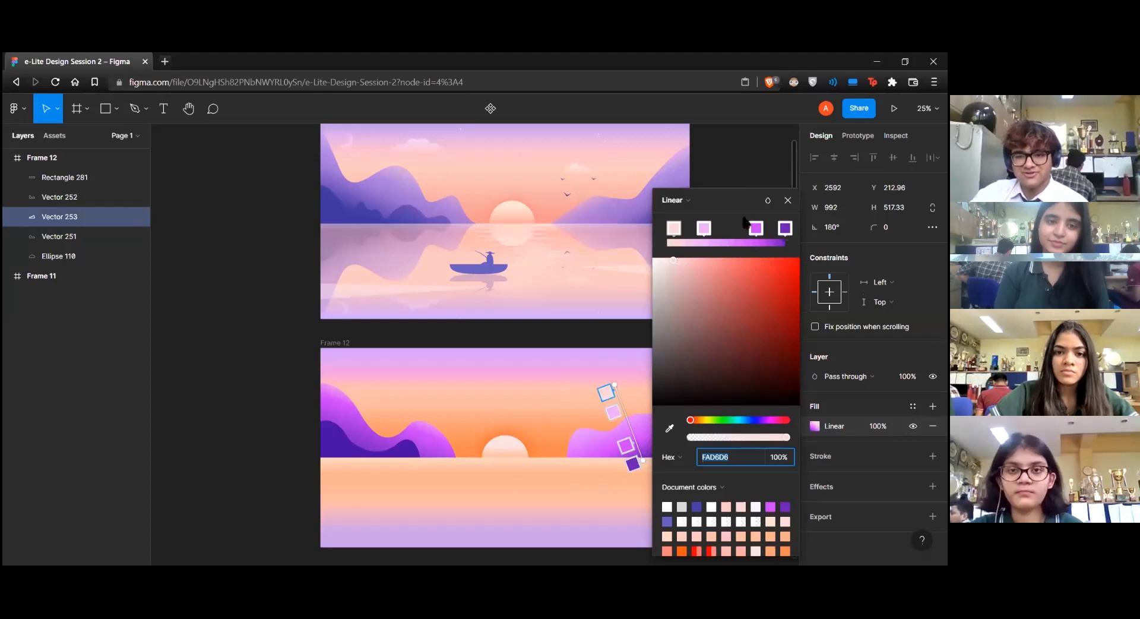
drag(749, 228, 729, 231)
click(758, 228)
key(Delete)
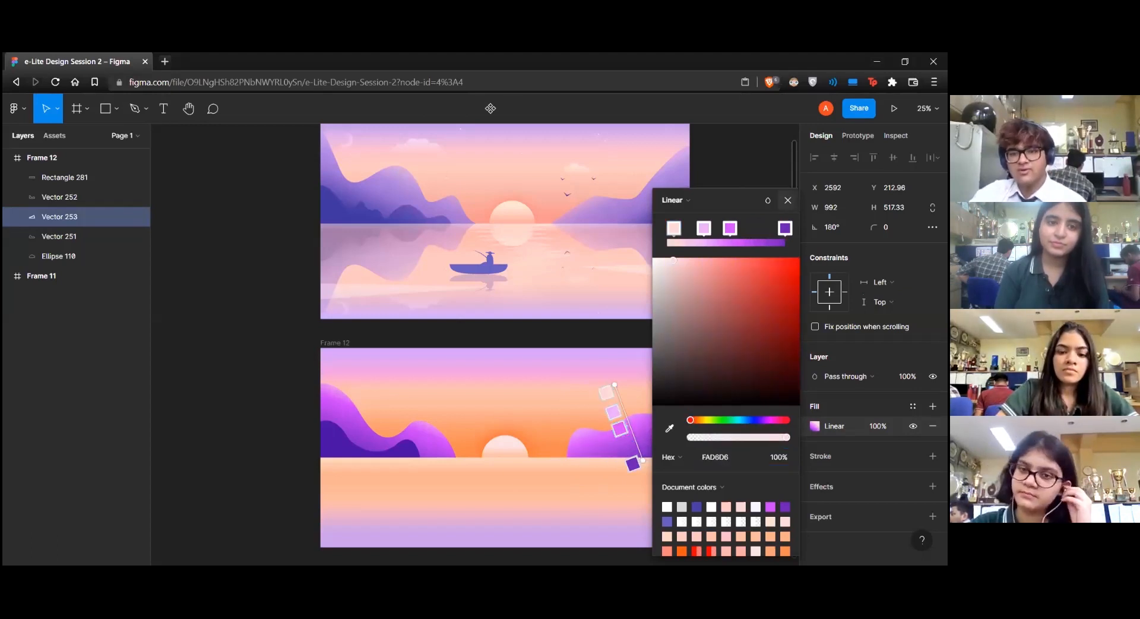
key(Escape)
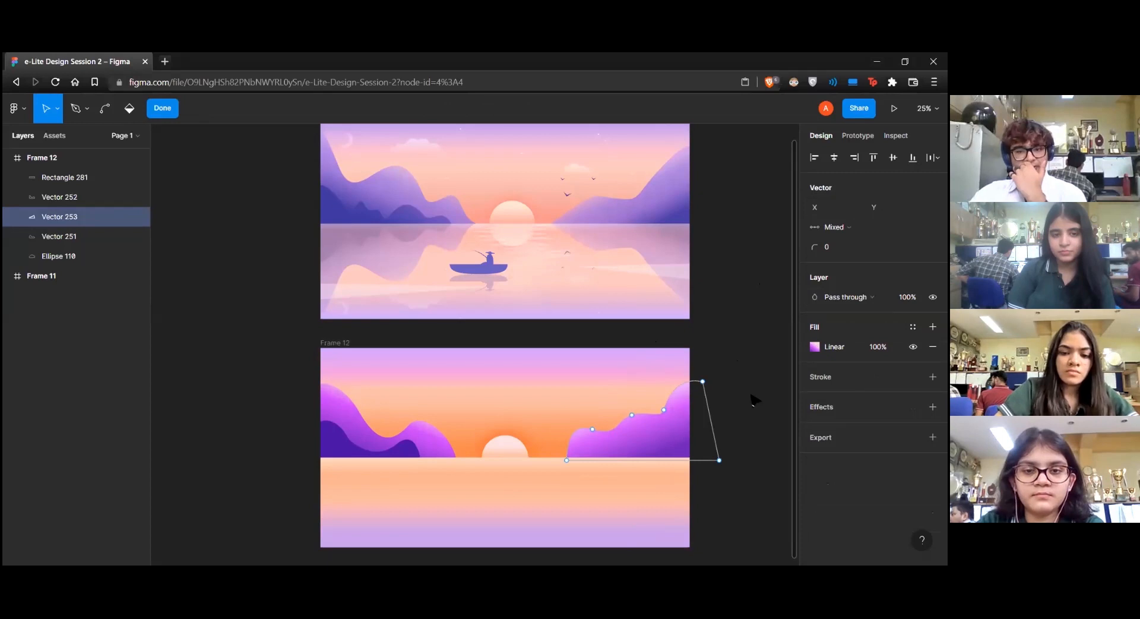
key(Escape)
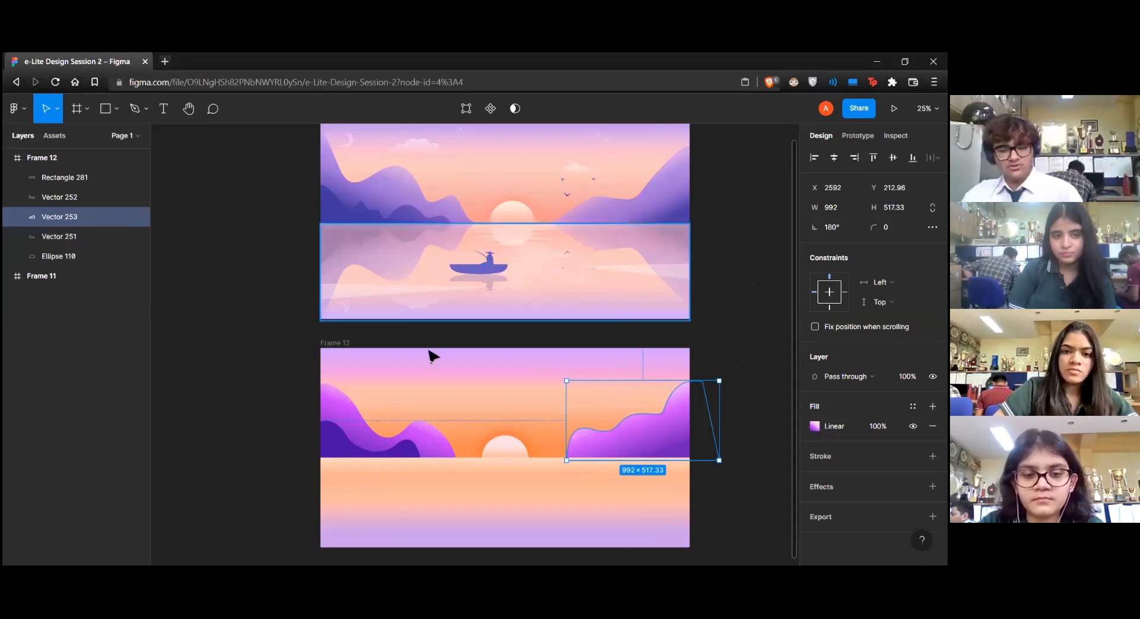
Draw a closed, bumpy cloud outline with the Pen tool in the sky of Frame 12, between the left mountain and the sun
key(p)
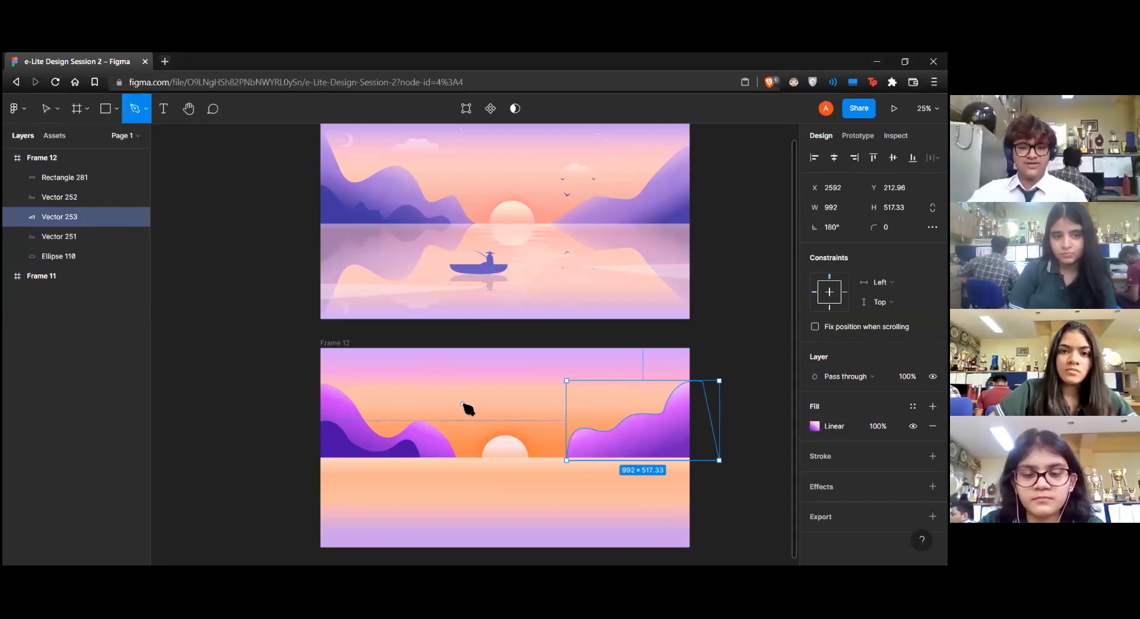
click(428, 401)
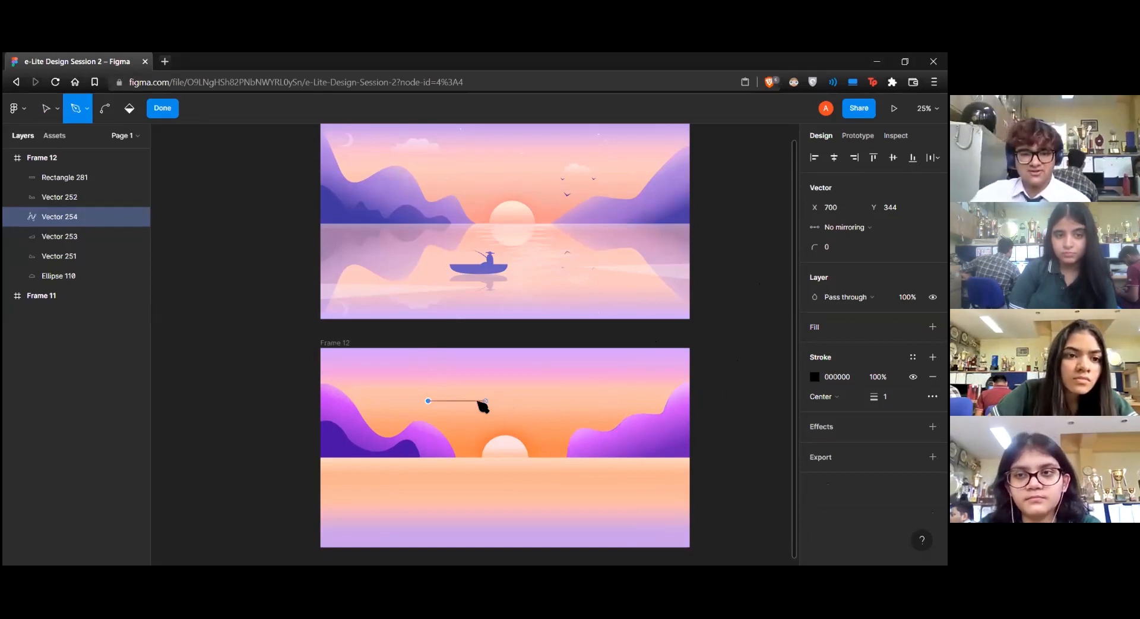
click(496, 400)
drag(479, 390, 464, 378)
click(451, 382)
click(428, 390)
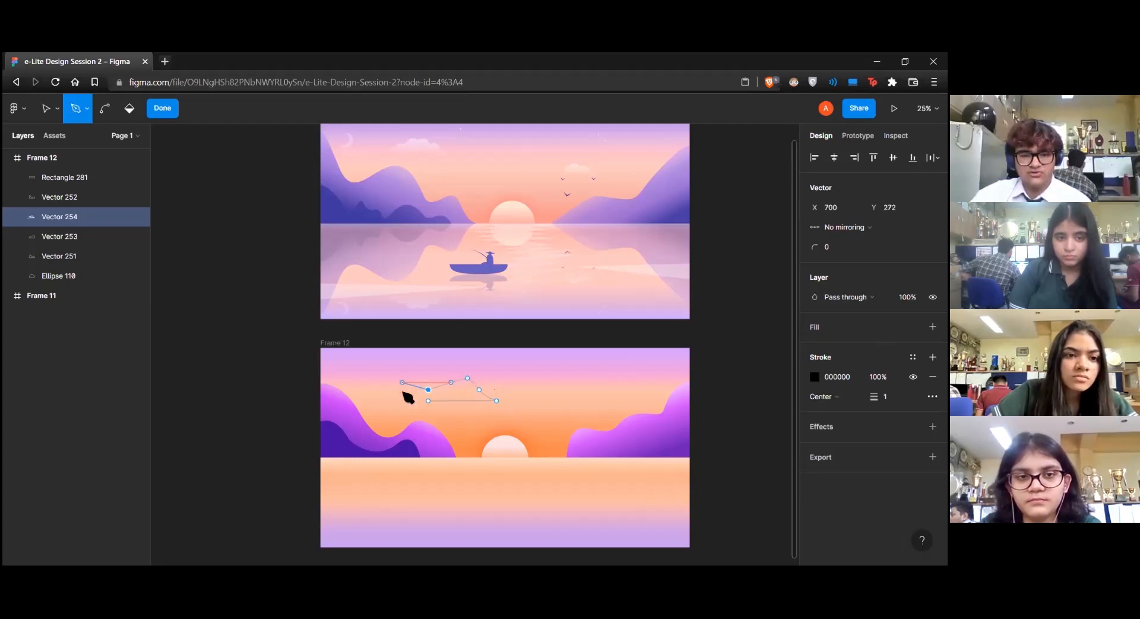
click(397, 401)
click(428, 401)
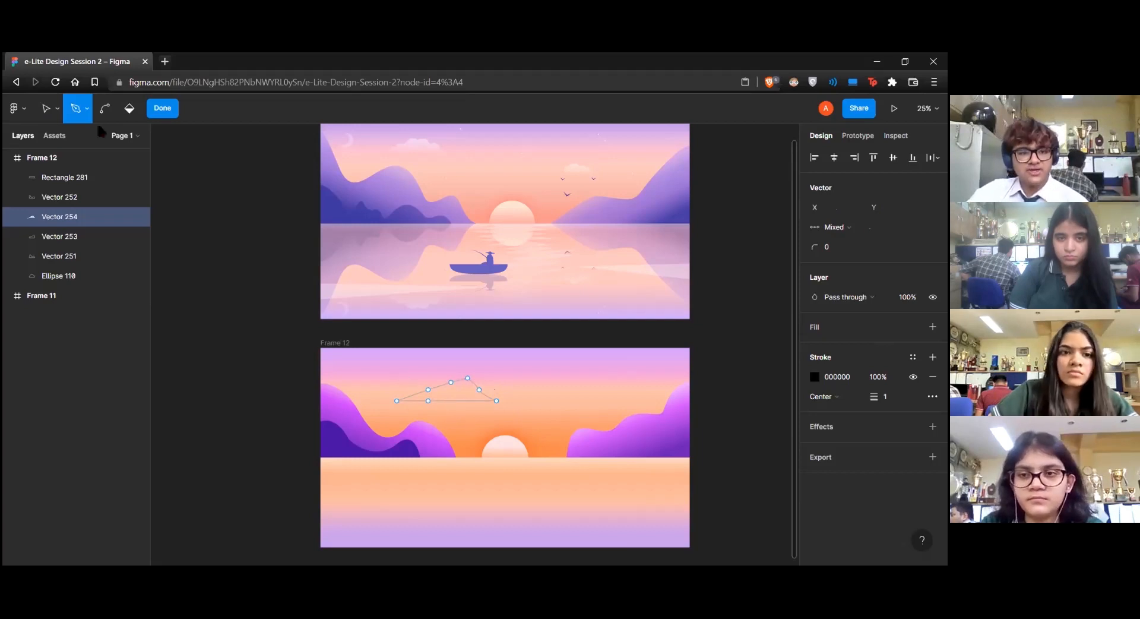
Bend the cloud outline's upper segments into rounded puffs, keeping its base flat, and exit vector editing
click(106, 110)
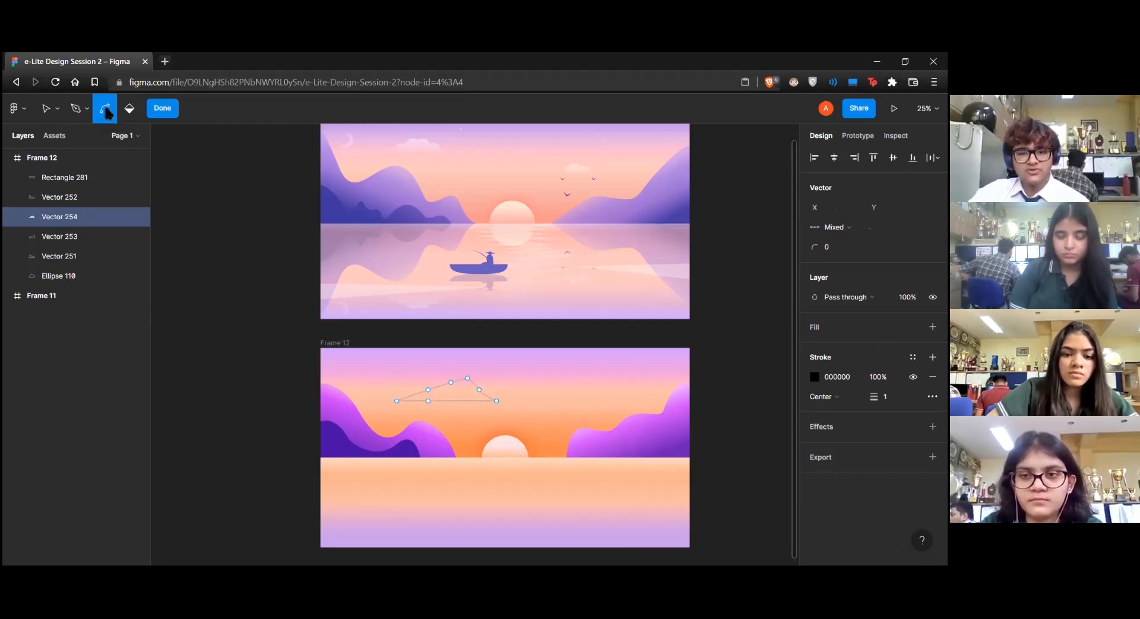
drag(414, 394, 492, 391)
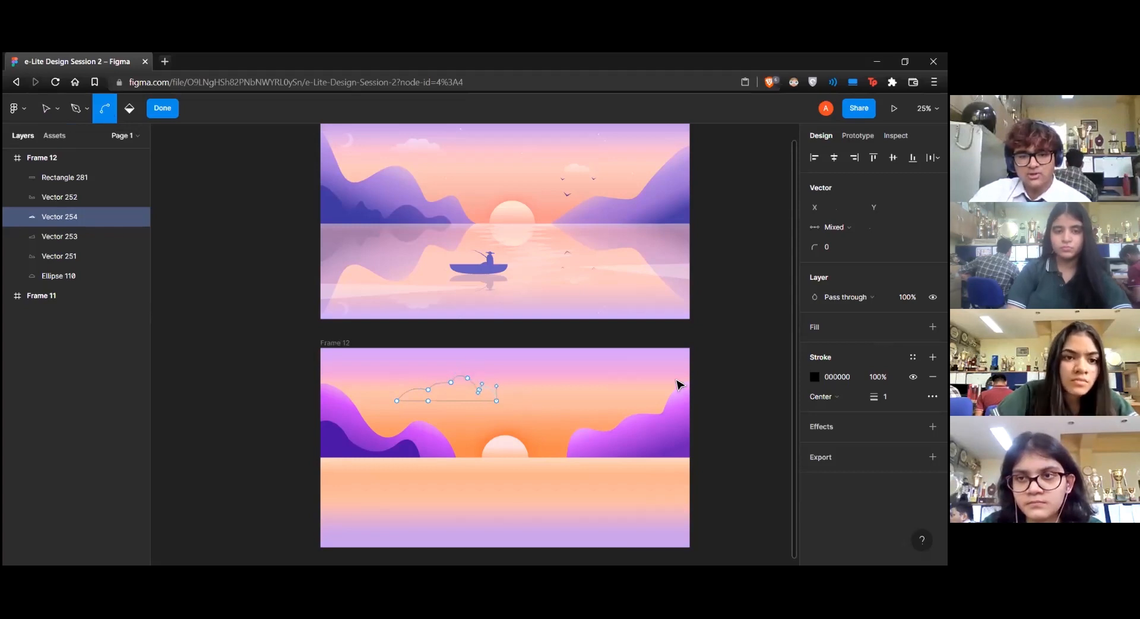
key(Escape)
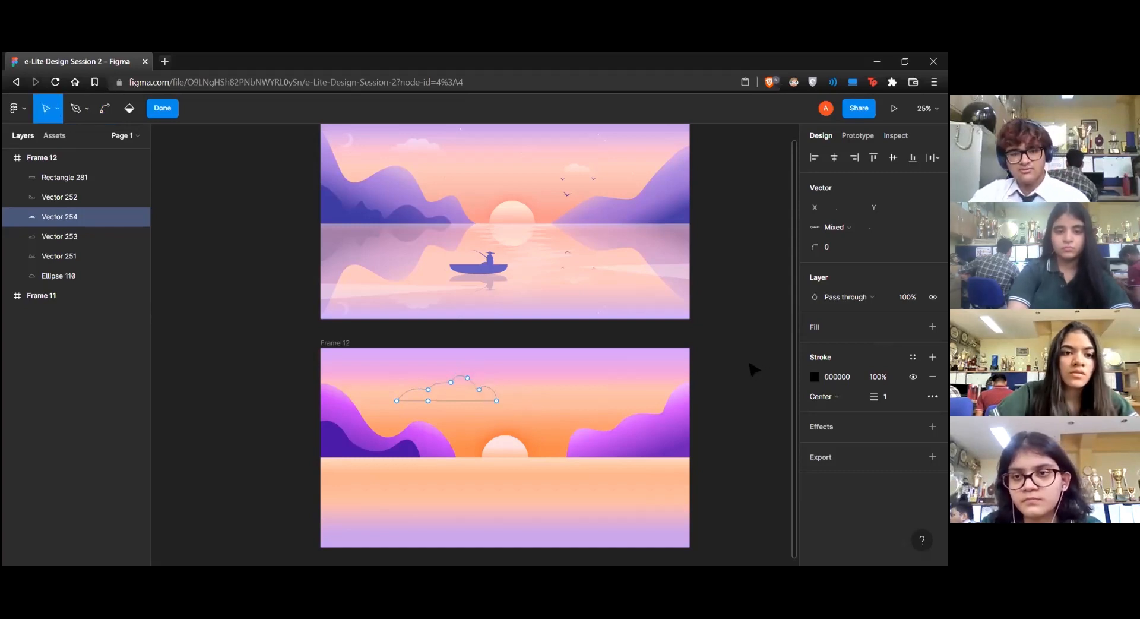
key(Escape)
Give the new cloud a solid D9D9D9 fill and remove its black stroke
click(462, 385)
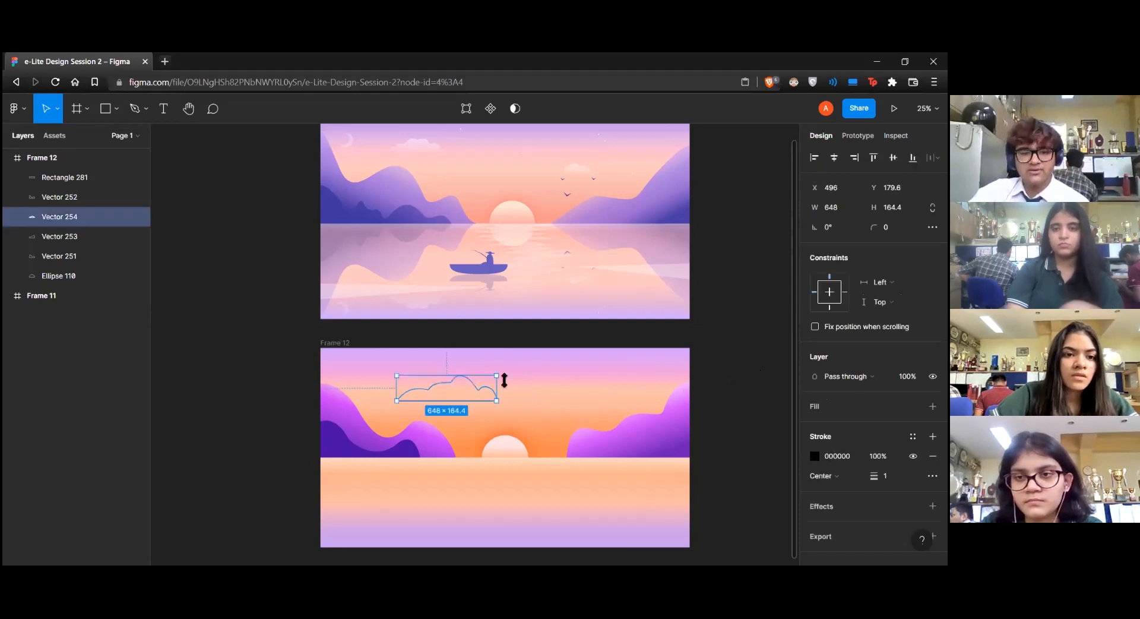
click(912, 437)
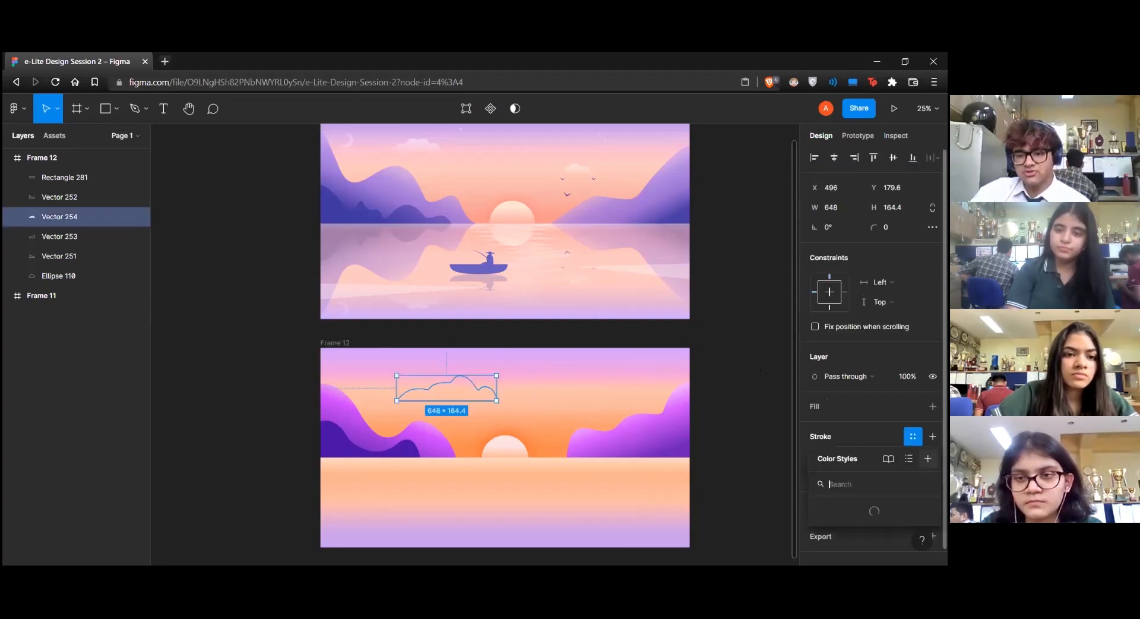
click(933, 320)
click(933, 289)
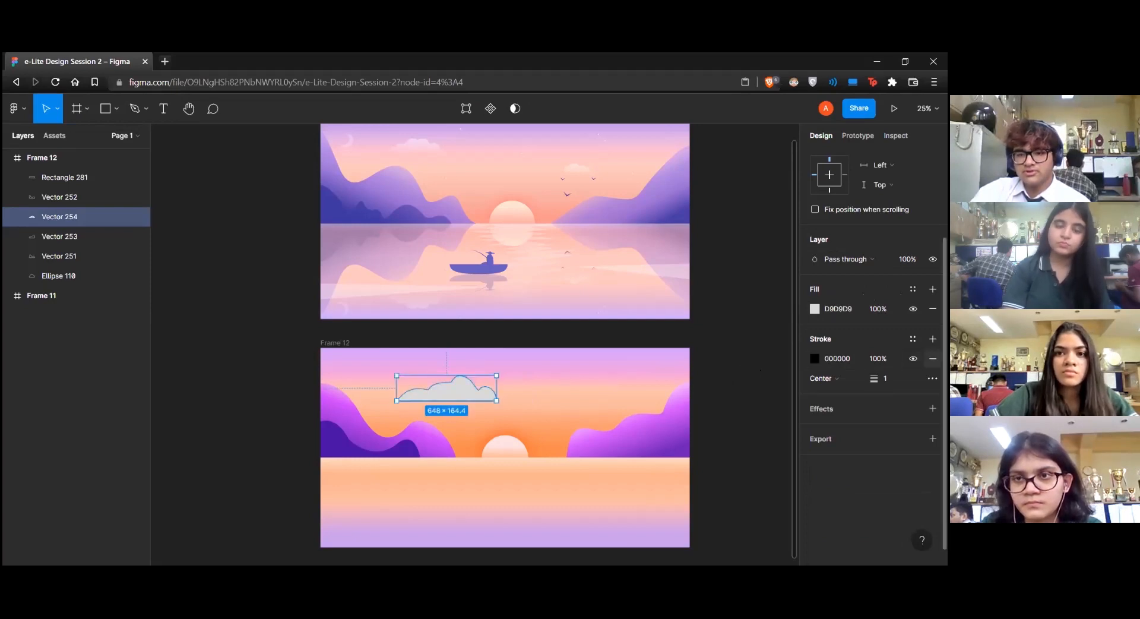
click(932, 358)
Change the cloud's fill to a linear gradient and set its first stop to pale pink F5DBDB, slightly in from the start
click(814, 325)
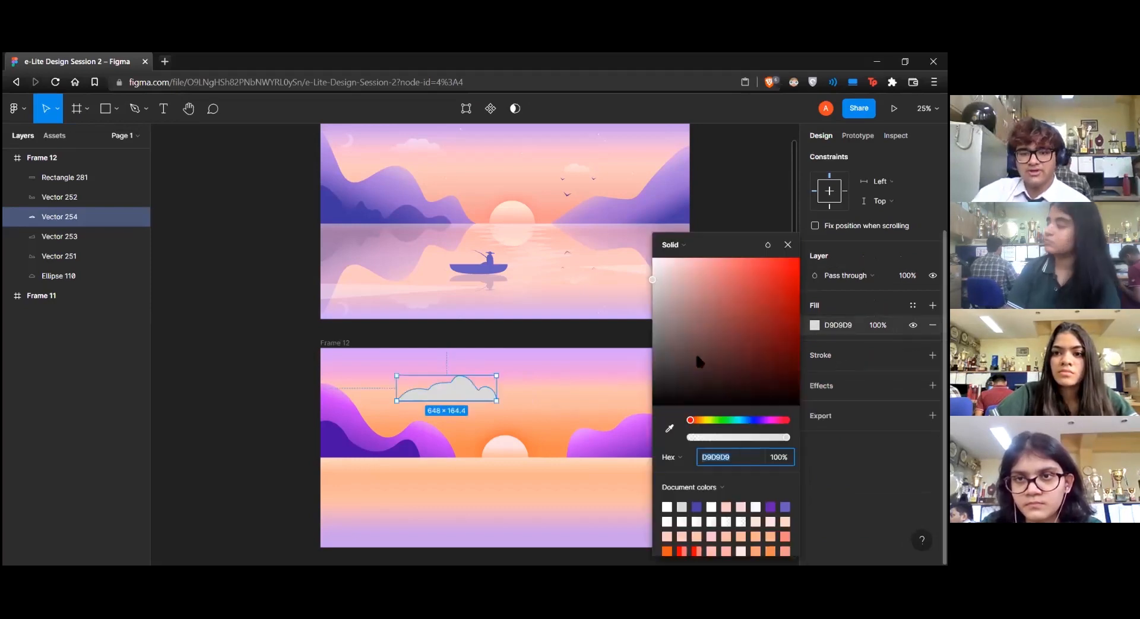
click(671, 245)
click(680, 260)
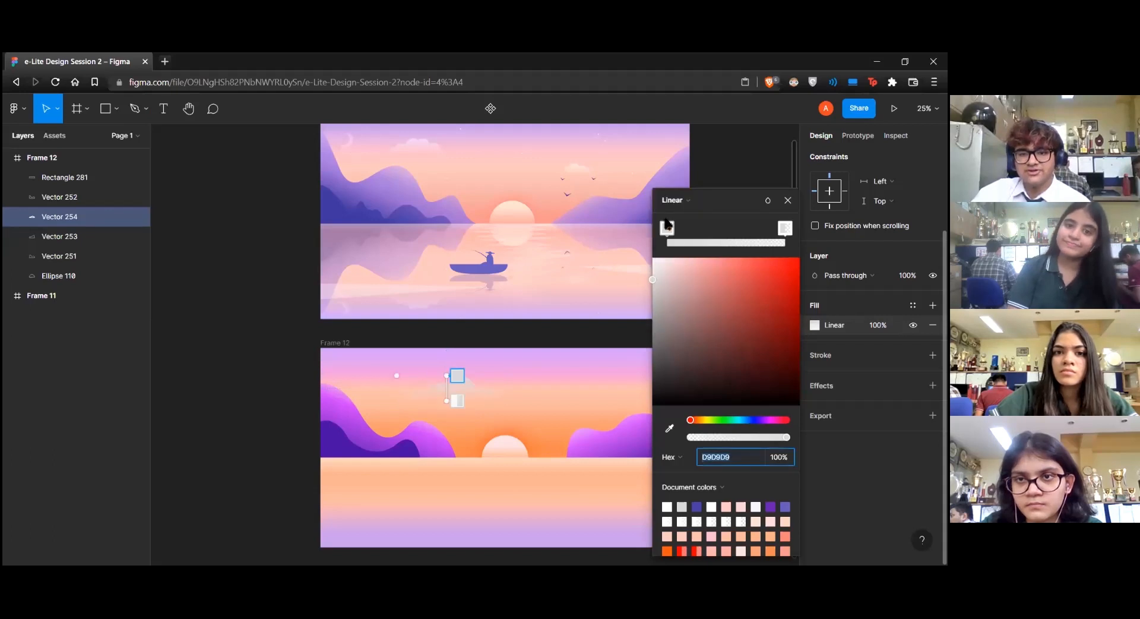
click(673, 230)
mouse_move(674, 269)
mouse_down()
mouse_move(705, 257)
mouse_move(692, 256)
mouse_move(680, 228)
mouse_move(693, 228)
mouse_move(676, 228)
mouse_up()
click(667, 265)
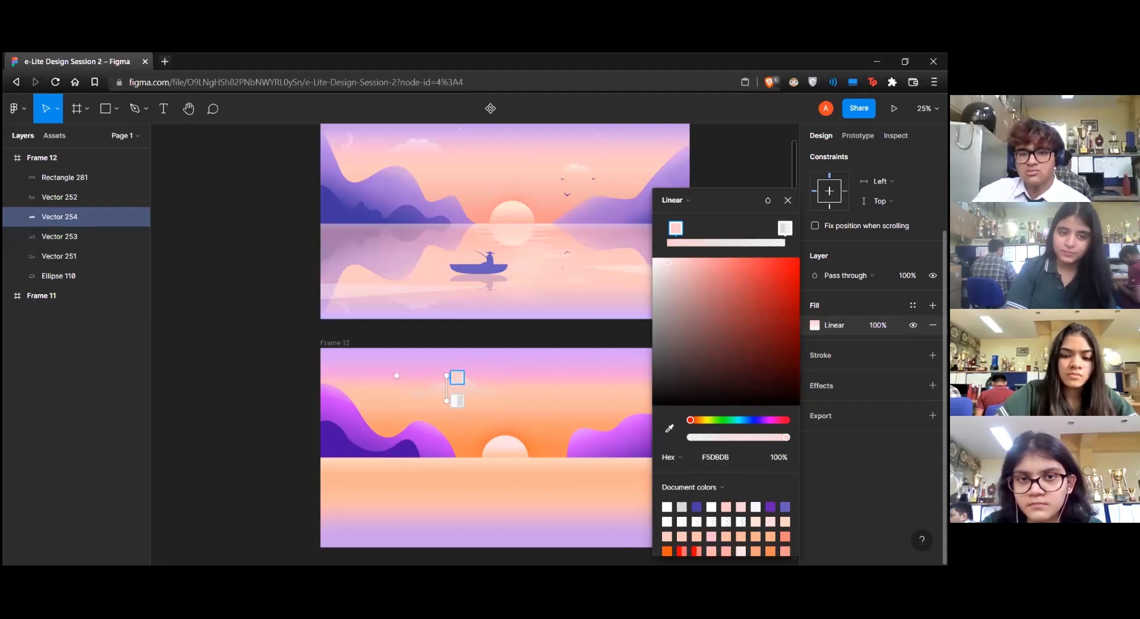
Lower the cloud gradient's end stop to 34% opacity, close the color picker and deselect the cloud
click(785, 228)
drag(723, 437, 735, 441)
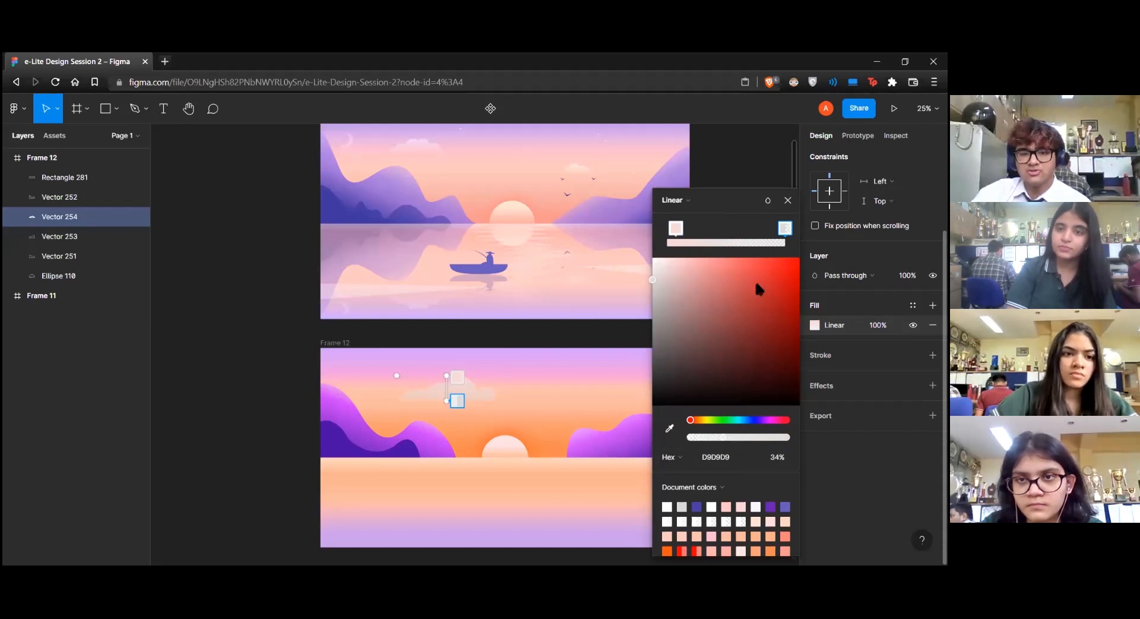
click(787, 200)
click(741, 249)
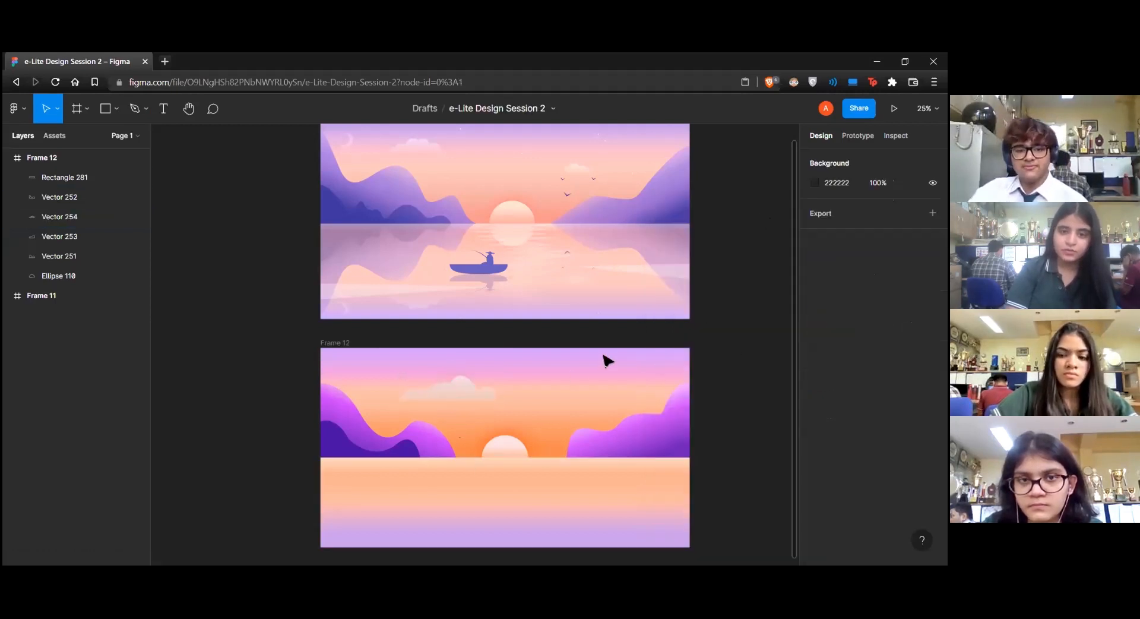
Shift the first cloud's peak point slightly right and down to widen its tallest puff, and exit vector editing
double_click(473, 391)
mouse_move(468, 378)
mouse_down()
mouse_move(480, 372)
mouse_move(482, 385)
mouse_up()
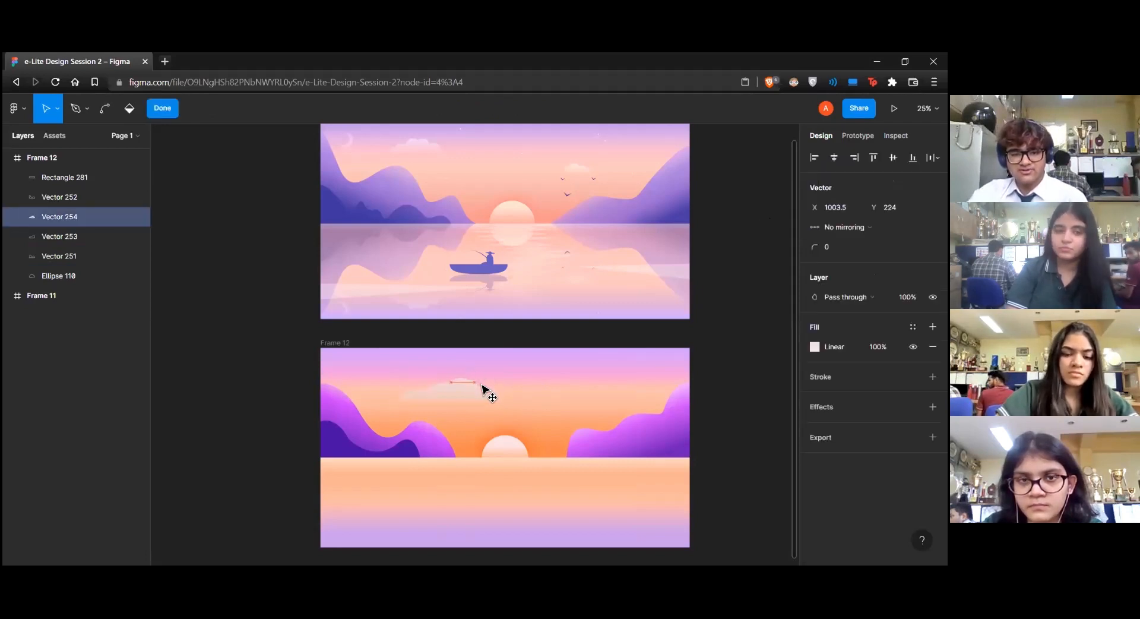
key(ctrl+z)
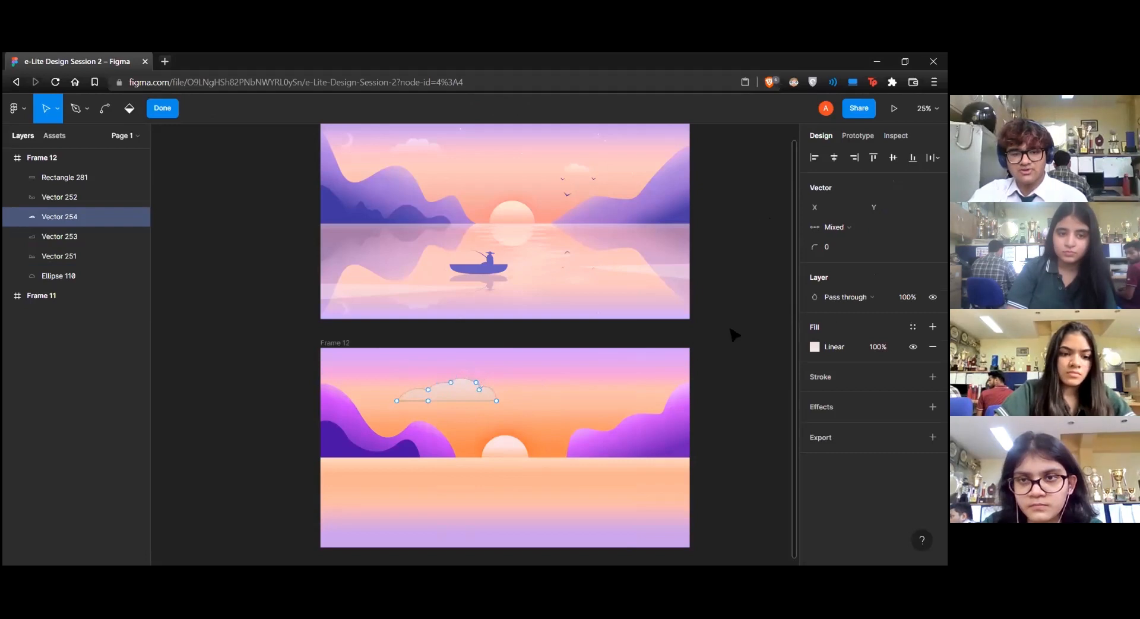
key(Escape)
click(734, 334)
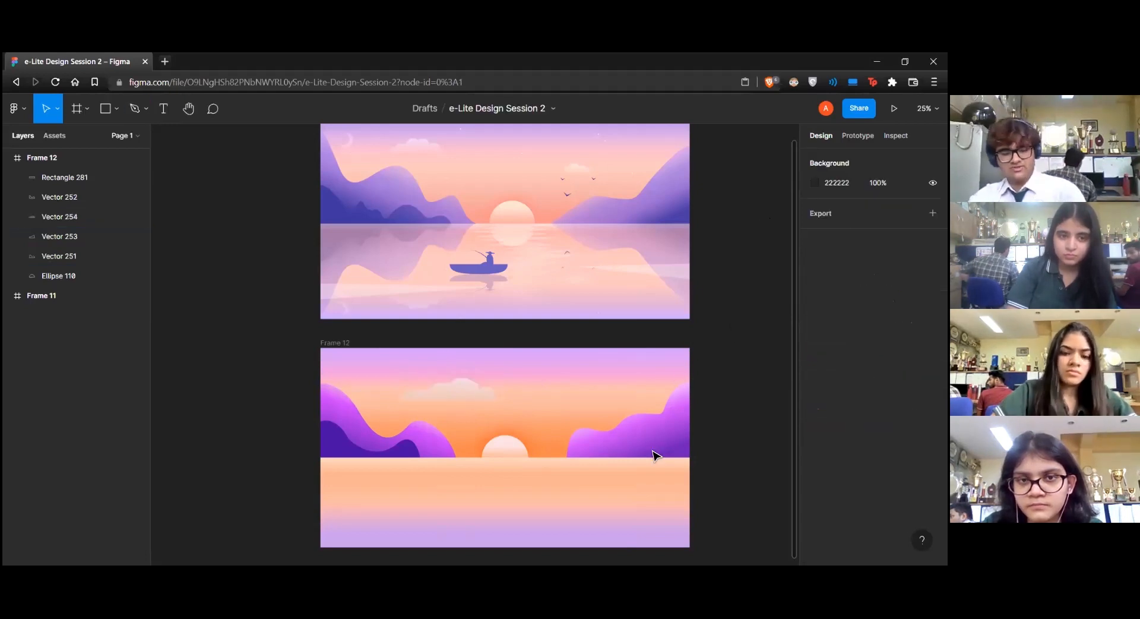
Draw a second closed cloud outline about 508 wide with the Pen tool in the sky above the right mountain
key(p)
click(571, 395)
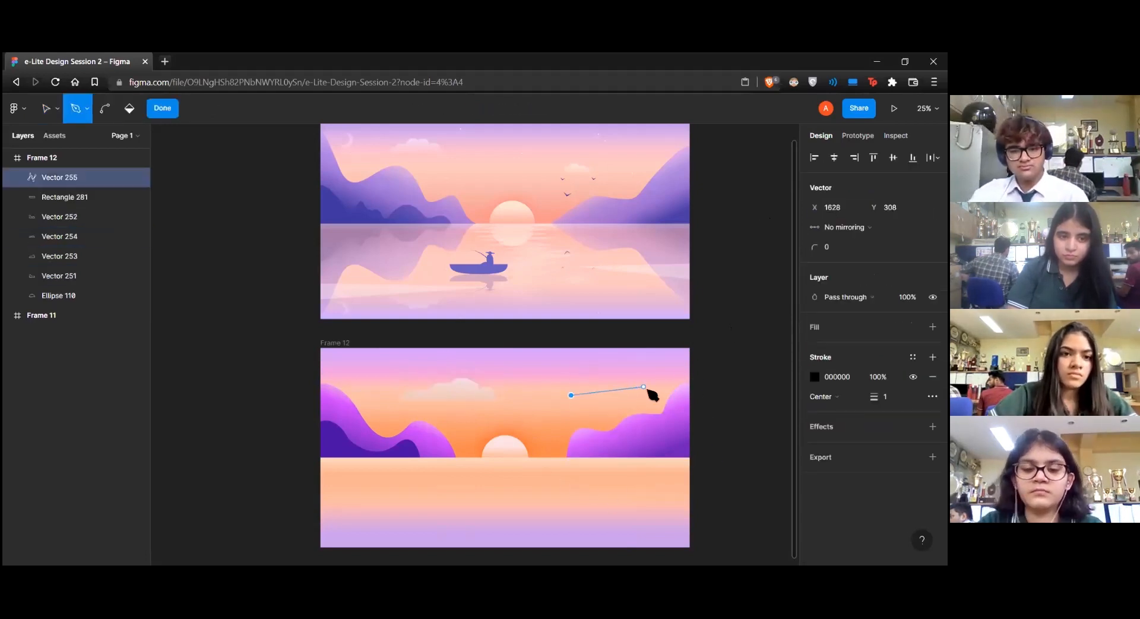
click(649, 395)
click(634, 381)
click(605, 378)
drag(578, 387, 573, 391)
key(Escape)
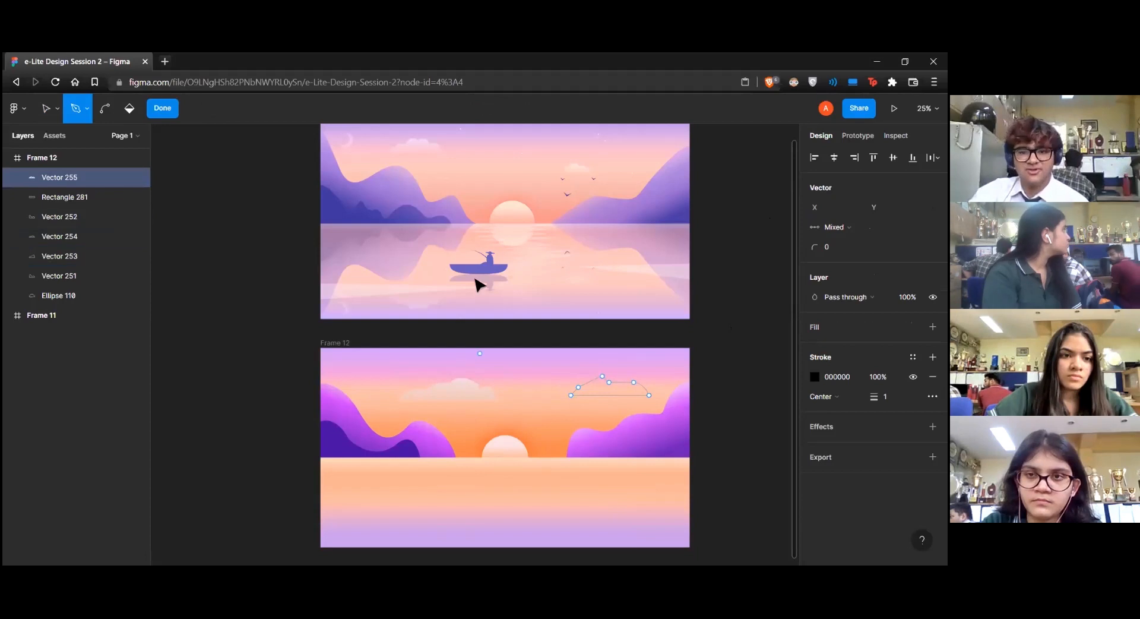
Bend the second cloud's upper segments into rounded puffs and replace its black stroke with a solid D9D9D9 fill
key(ctrl)
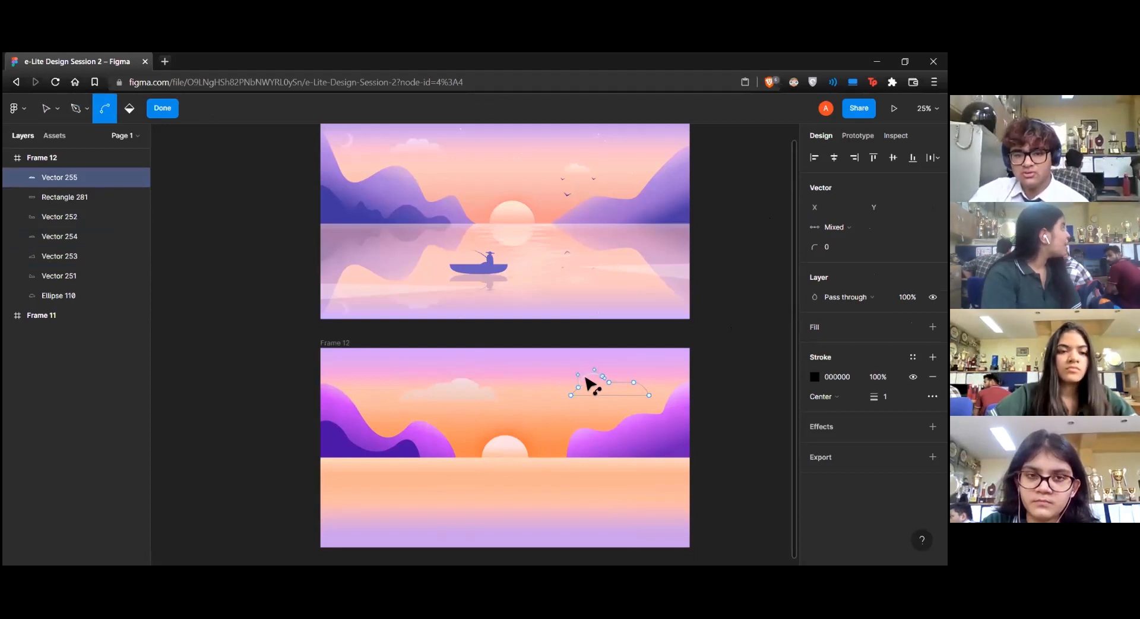
drag(587, 379, 615, 379)
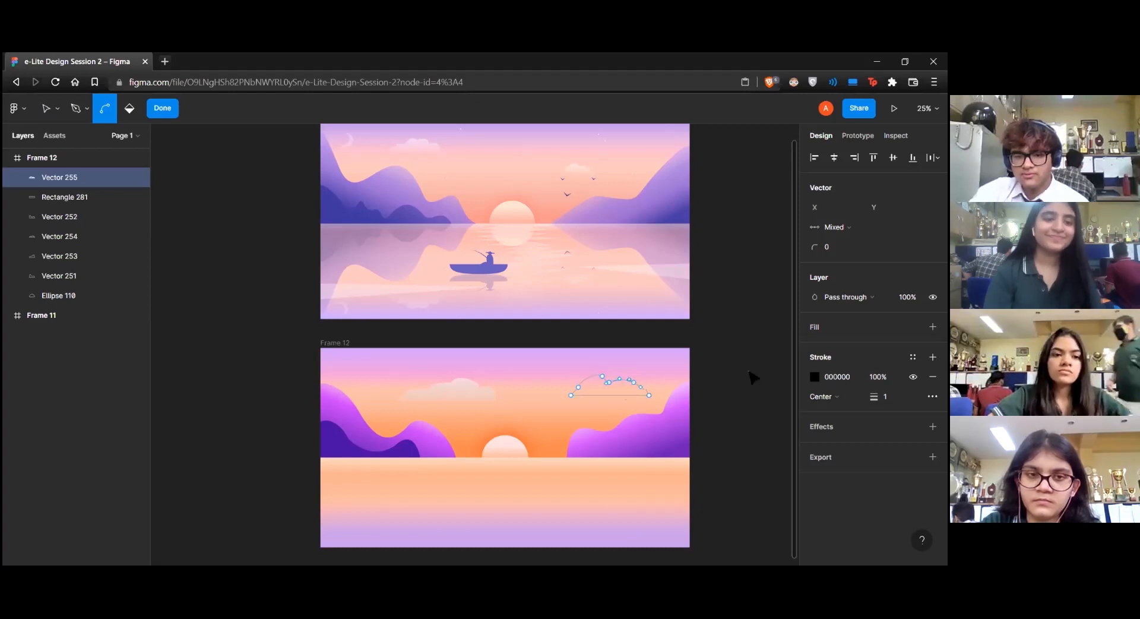
click(933, 376)
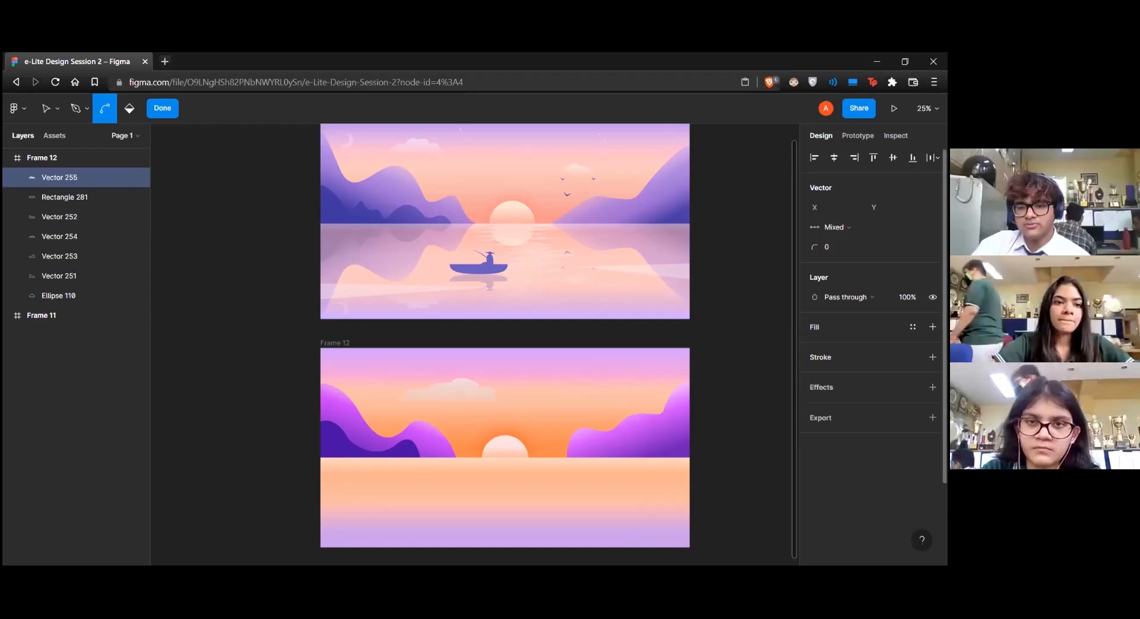
click(933, 326)
Give the second cloud a linear gradient from pale pink to D9D9D9 at 32% opacity, exit editing and deselect it
click(814, 346)
click(671, 244)
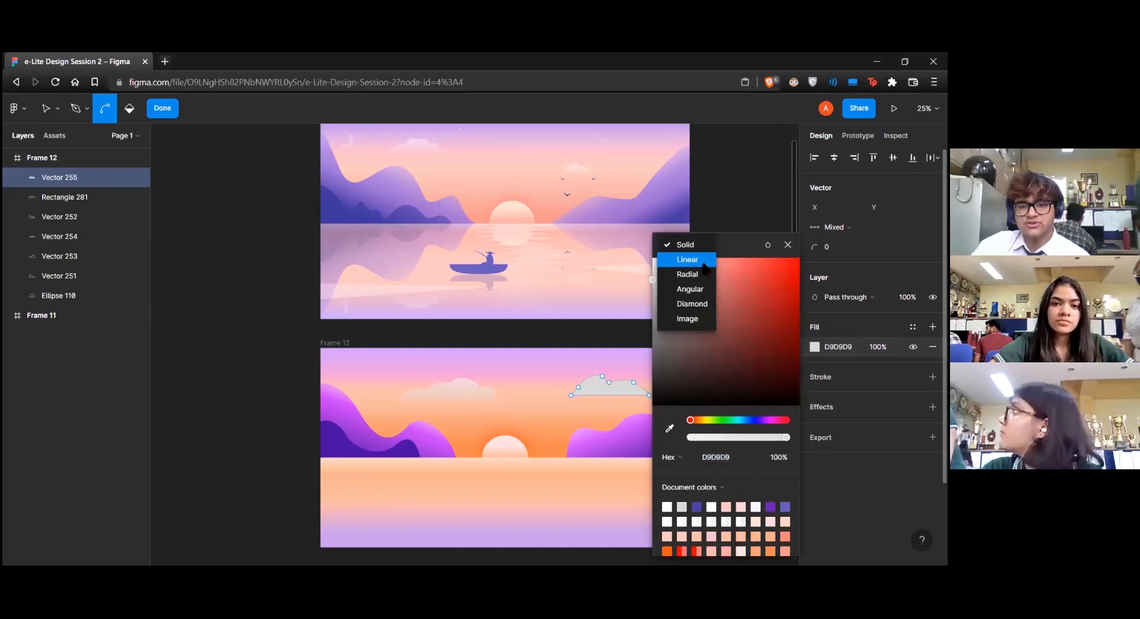
click(684, 258)
drag(676, 264, 668, 258)
click(784, 228)
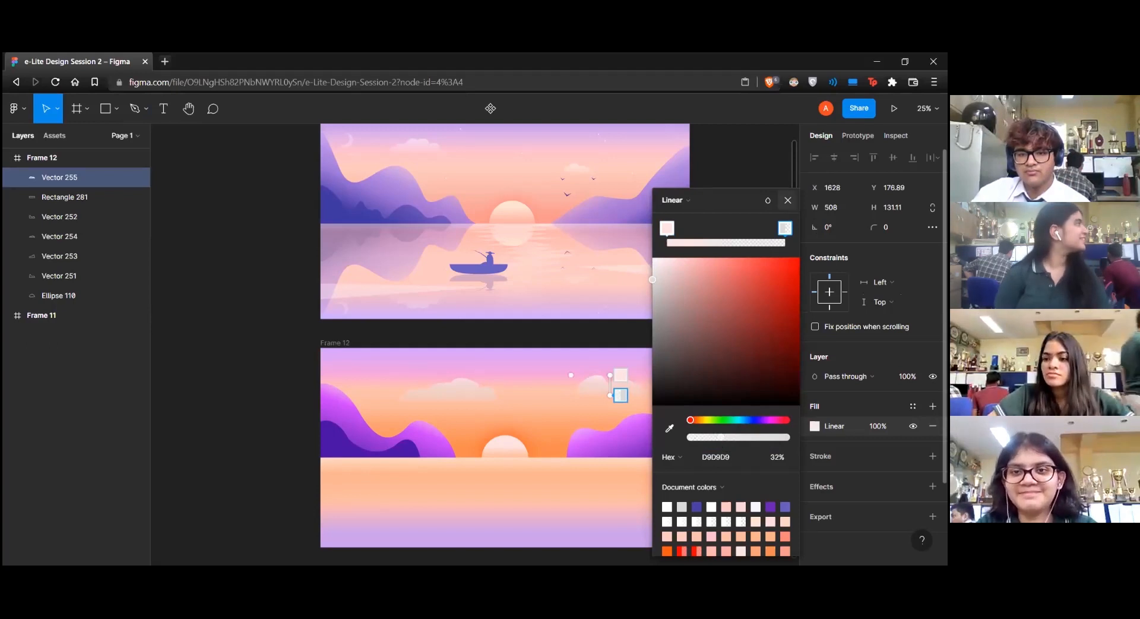
key(Return)
key(Escape)
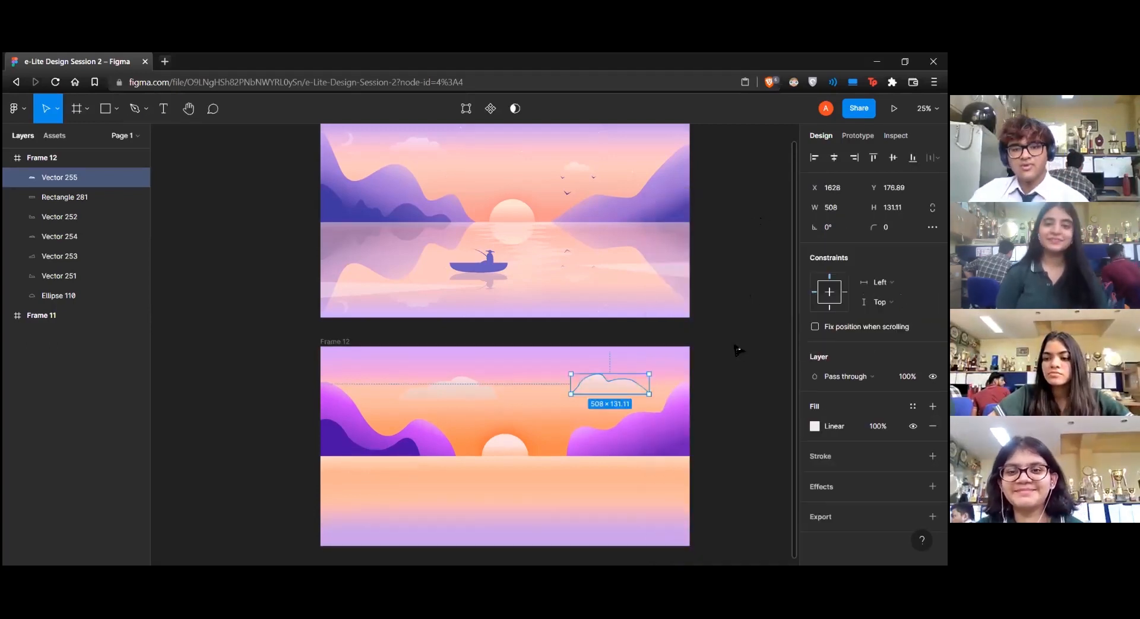
click(736, 350)
Draw a small circle about 28 by 28 near the upper edge of Frame 12's sky, above the sun
scroll(468, 174, down, 1)
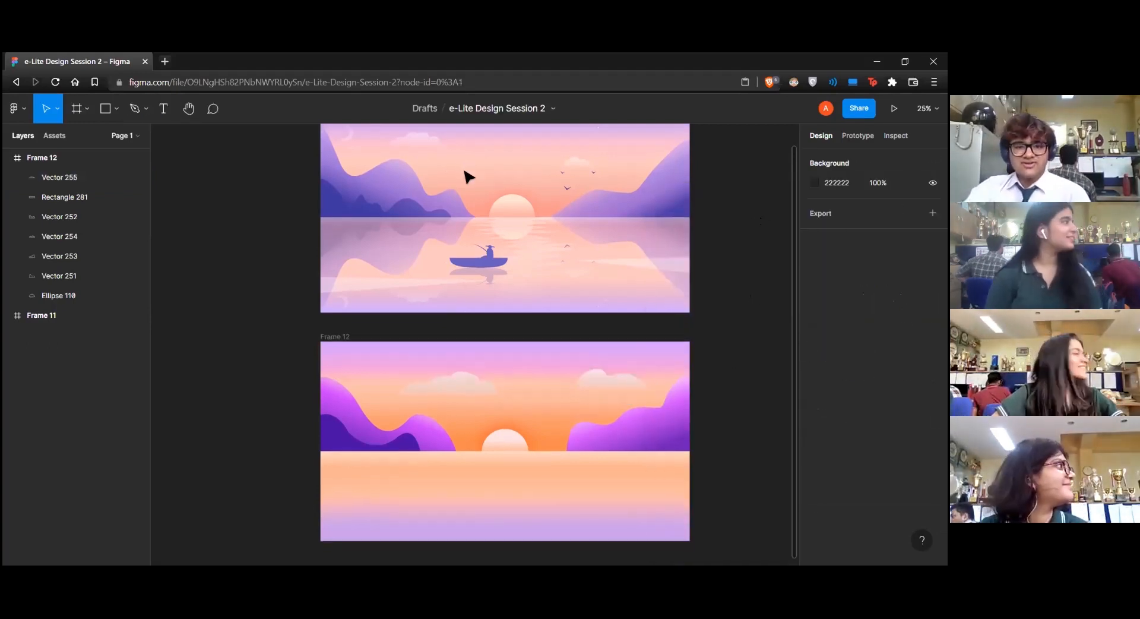
scroll(469, 177, up, 1)
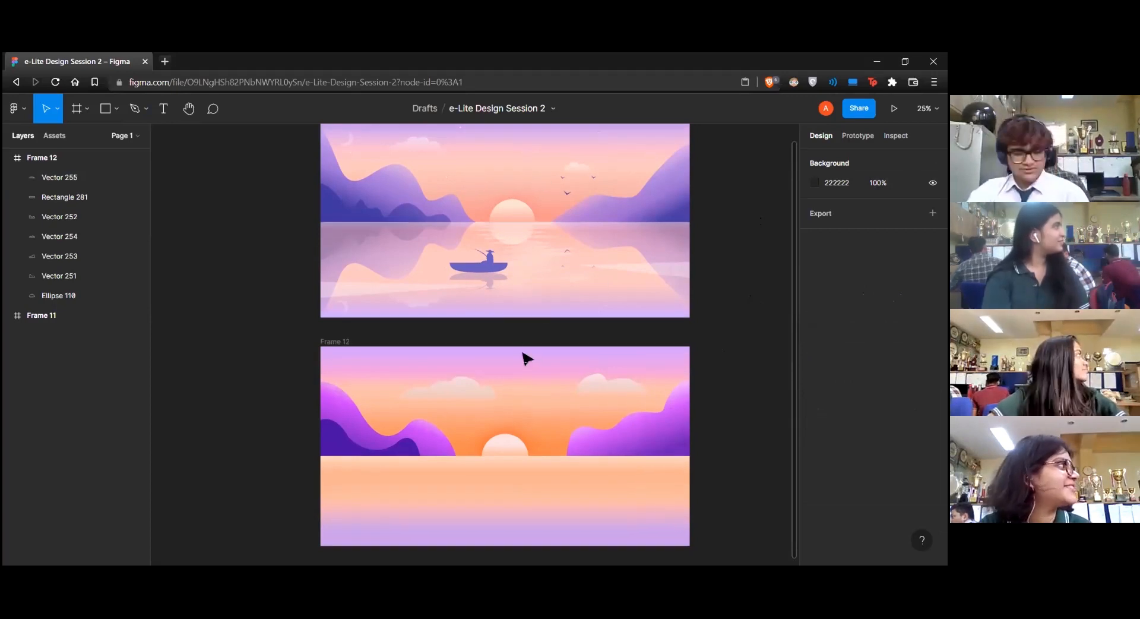
key(p)
key(o)
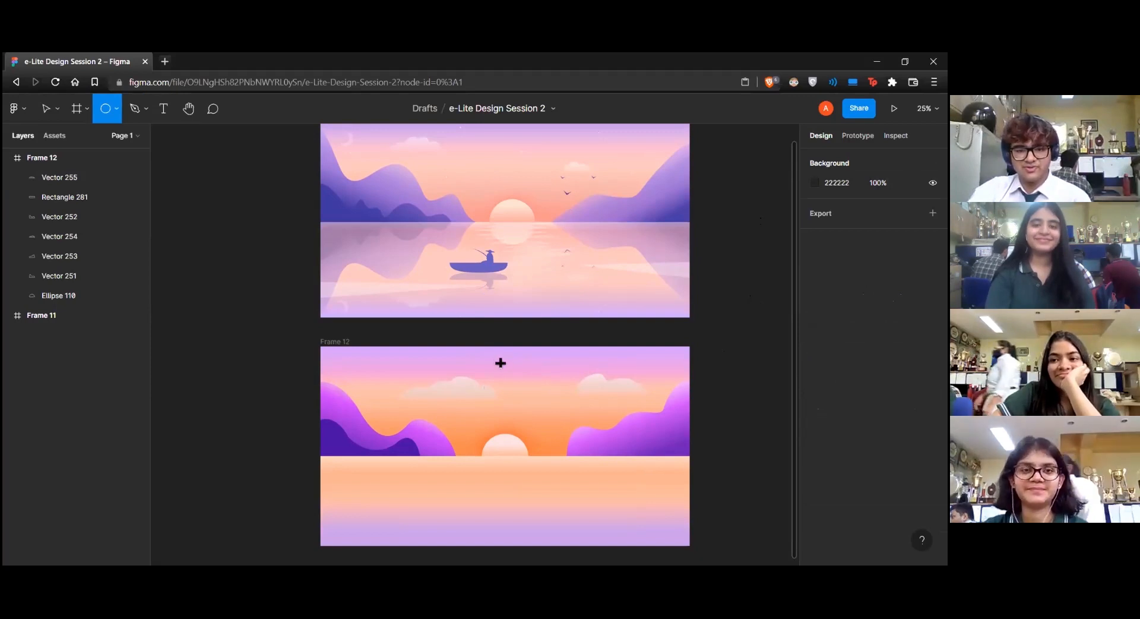
drag(500, 363, 497, 359)
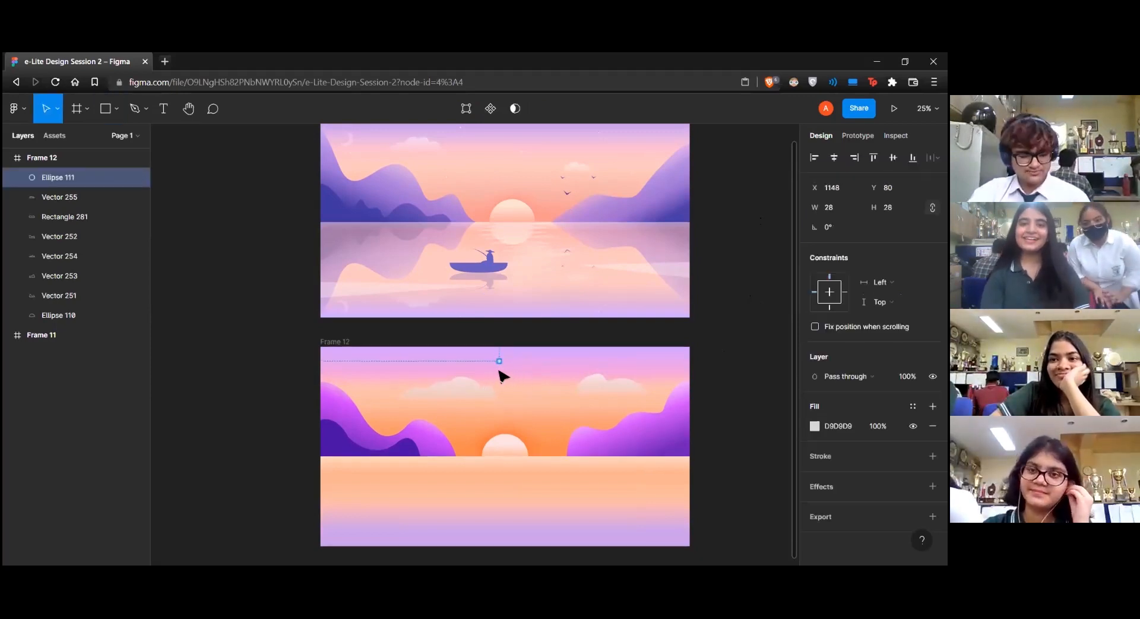
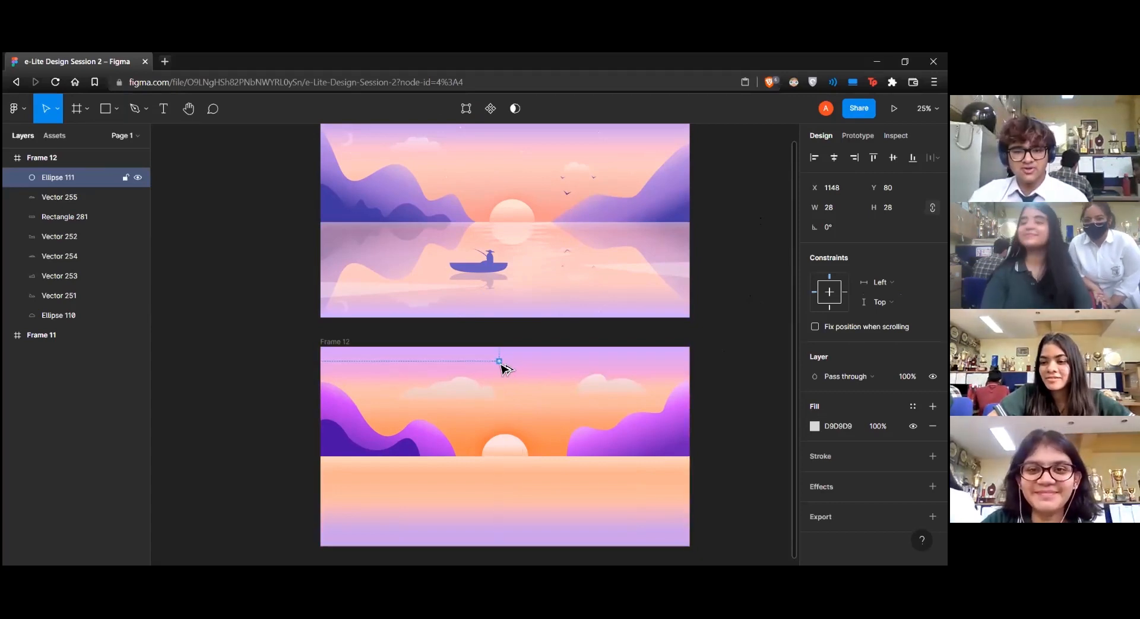
Scatter six copies of the small circle across Frame 12's sky, then scale all seven together to about 1452 by 306 overall
drag(500, 361, 382, 419)
shift+click(368, 379)
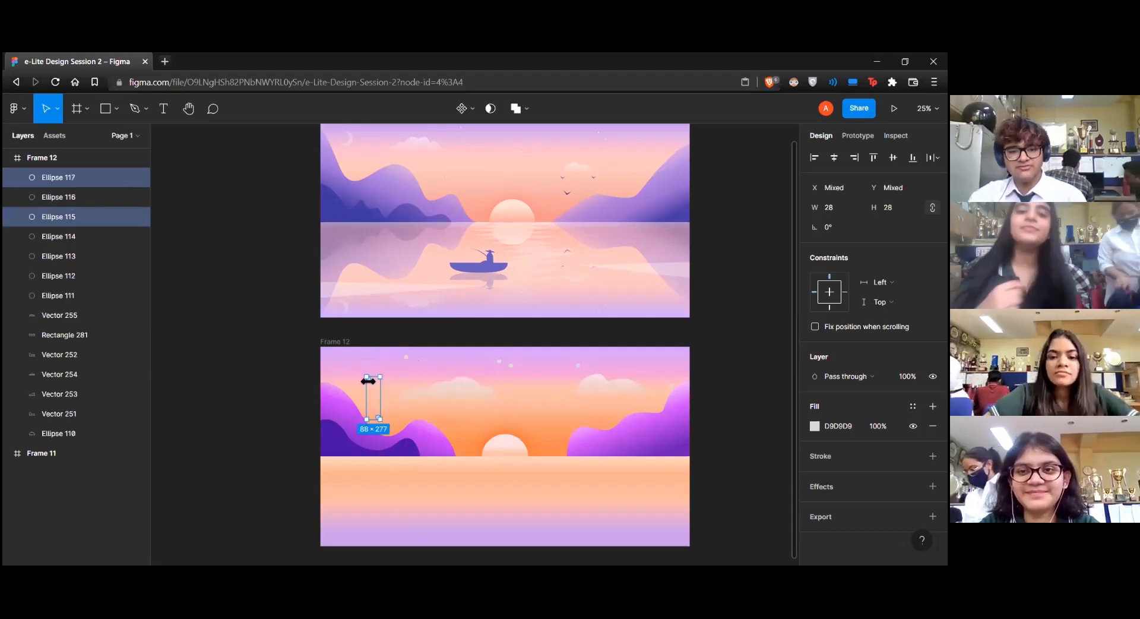
shift+click(407, 356)
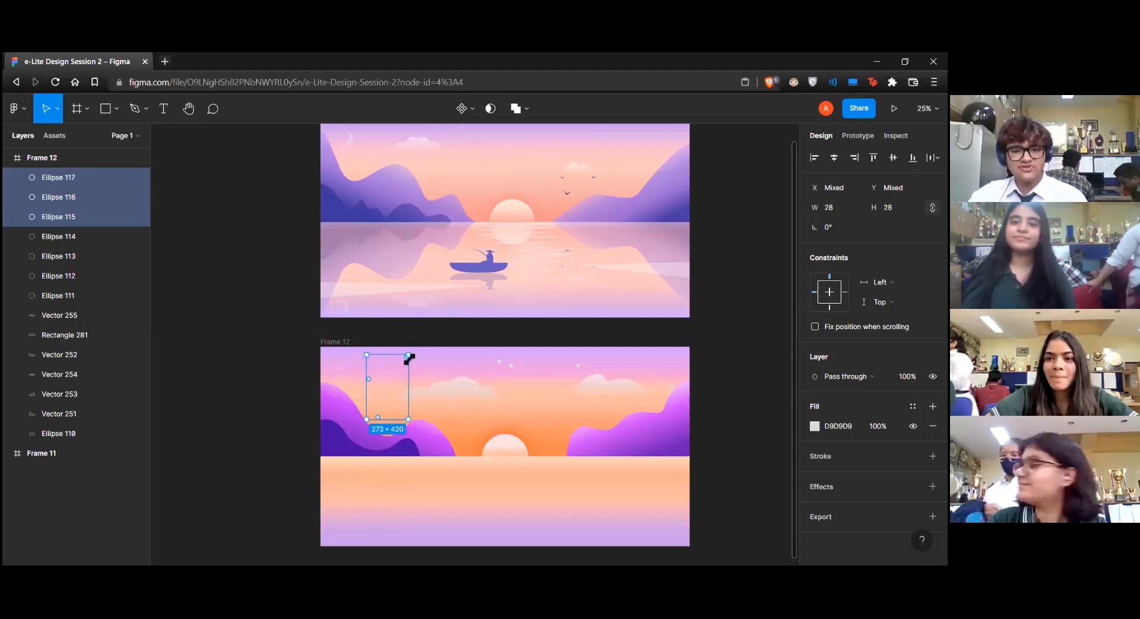
shift+click(511, 365)
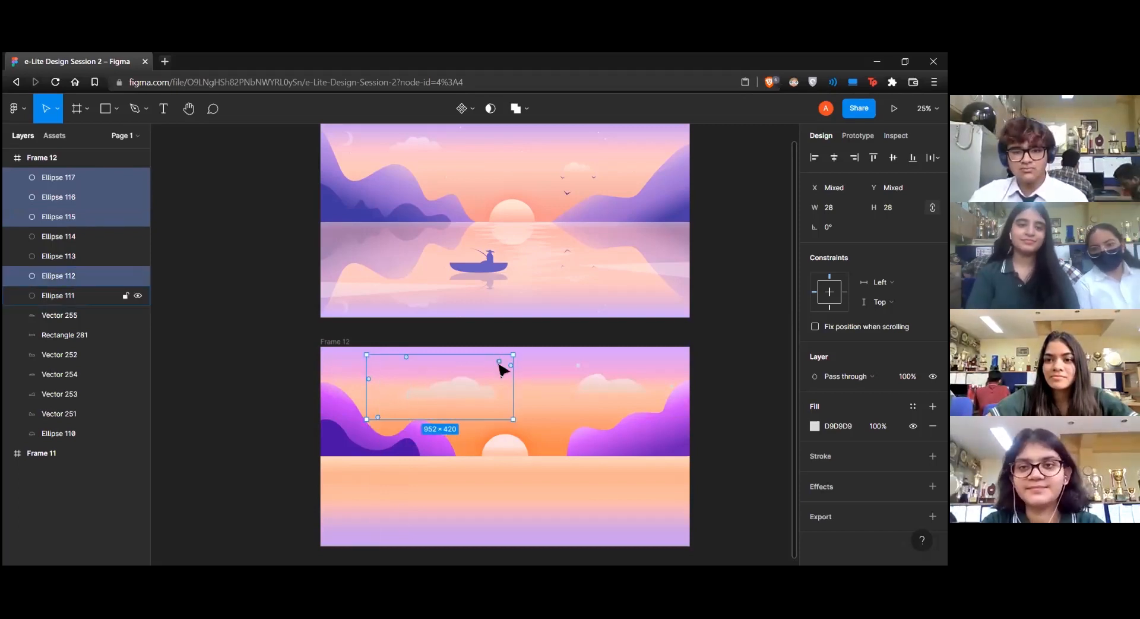
shift+click(498, 361)
shift+click(578, 365)
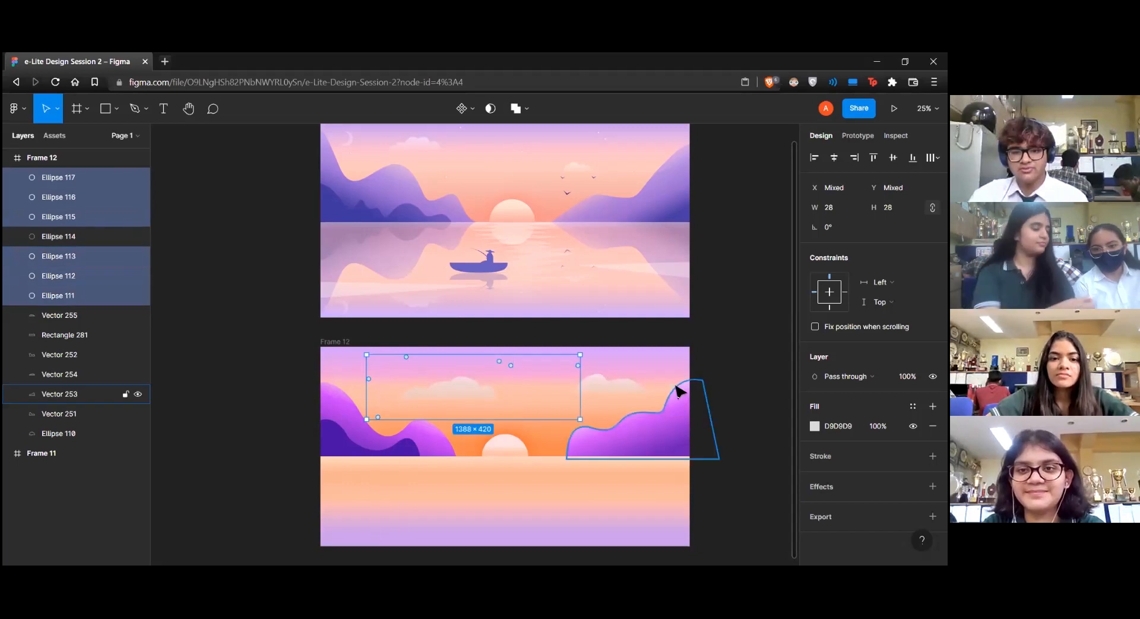
shift+click(670, 383)
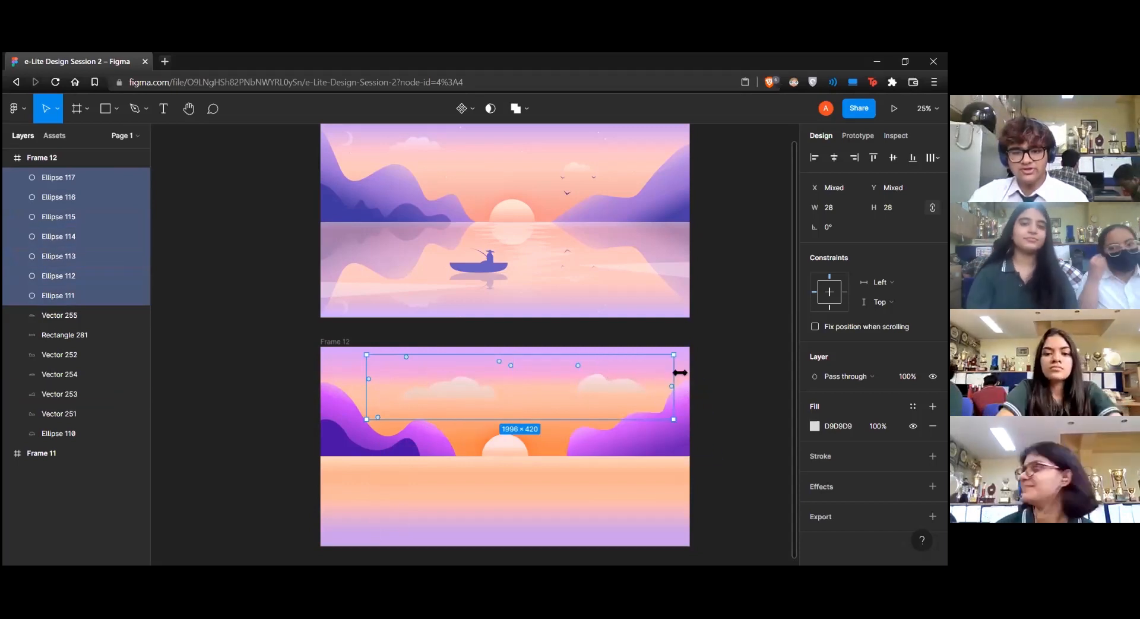
drag(679, 372, 590, 374)
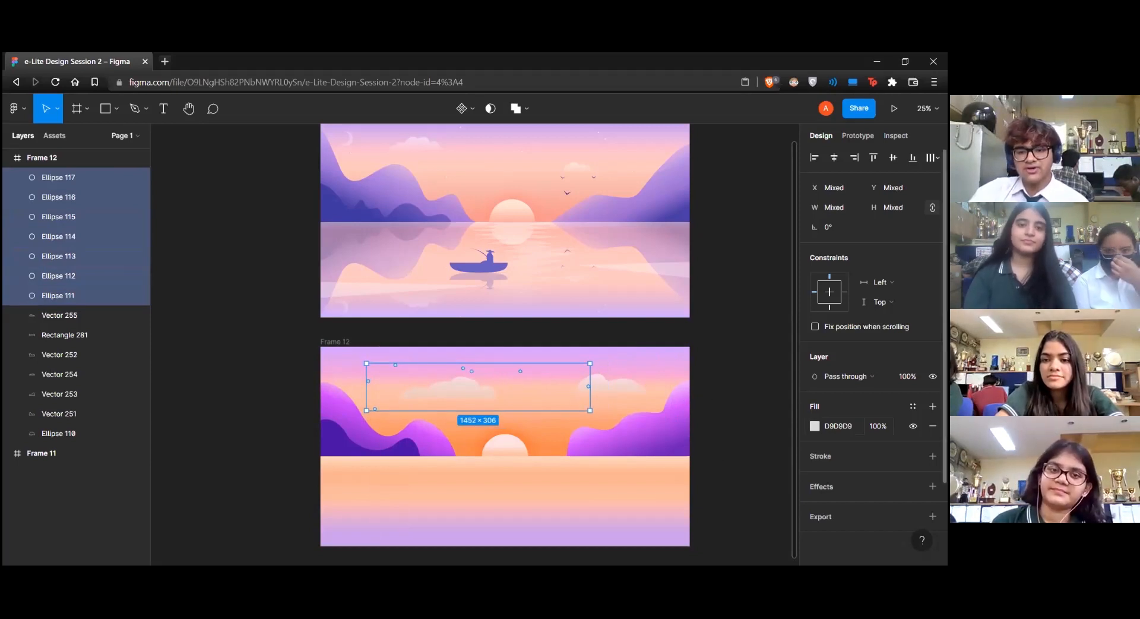
Set the fill of the seven small circles to F9F9F9 at 52% opacity
click(815, 426)
click(654, 262)
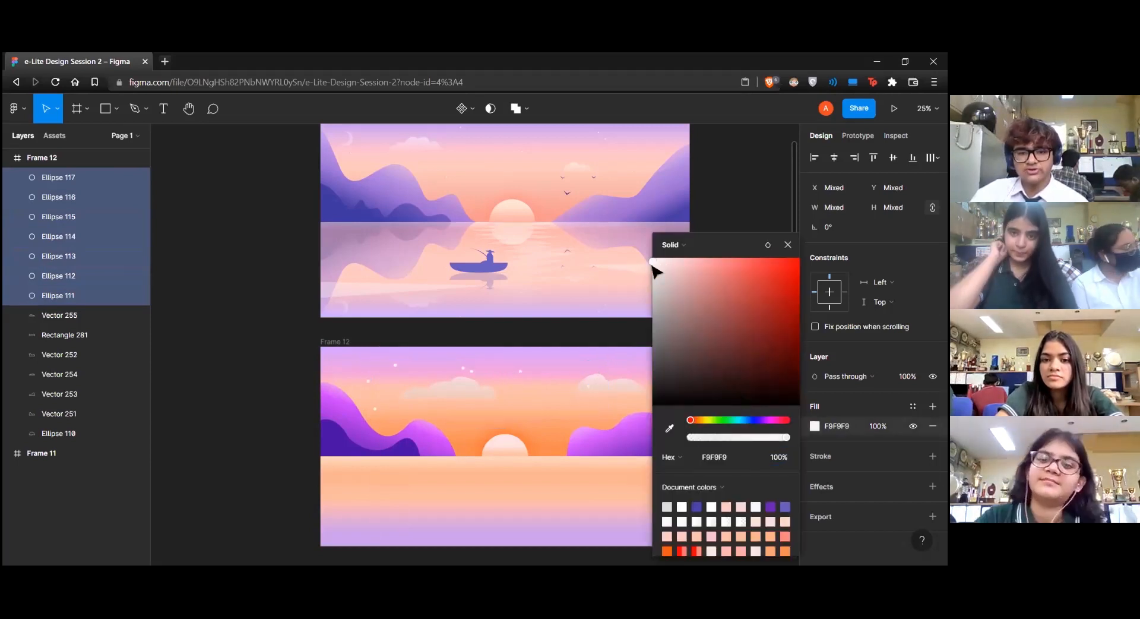
drag(745, 437, 740, 437)
click(788, 244)
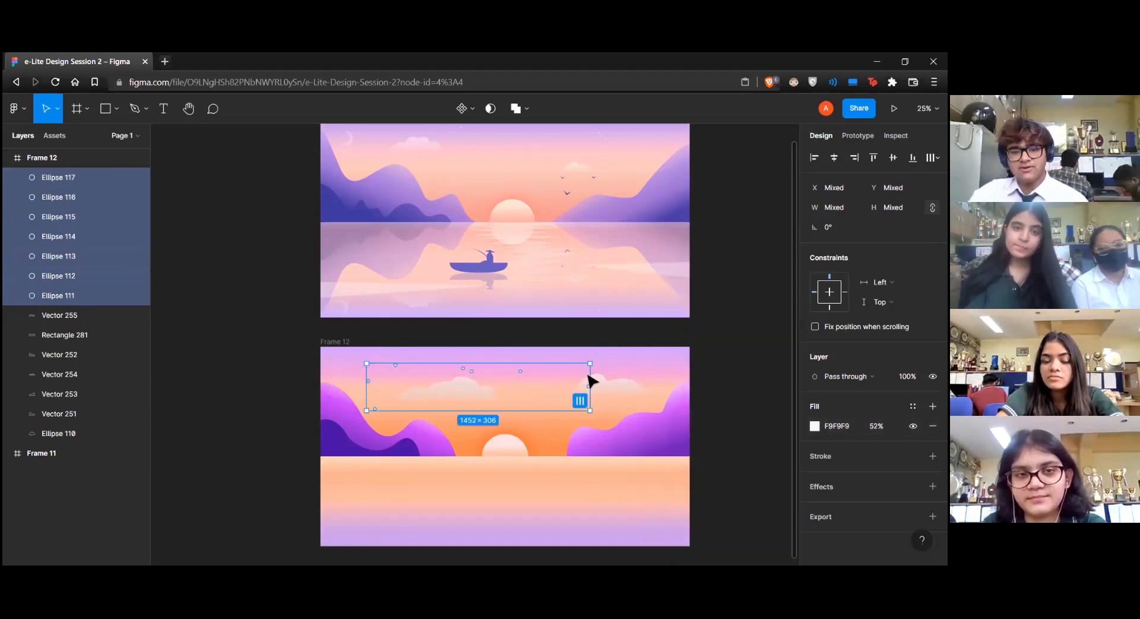
Reposition the small star dots one by one so they spread across the upper sky, including above the right cloud and mountain
click(588, 393)
drag(589, 386, 659, 363)
drag(520, 371, 567, 409)
drag(471, 371, 576, 362)
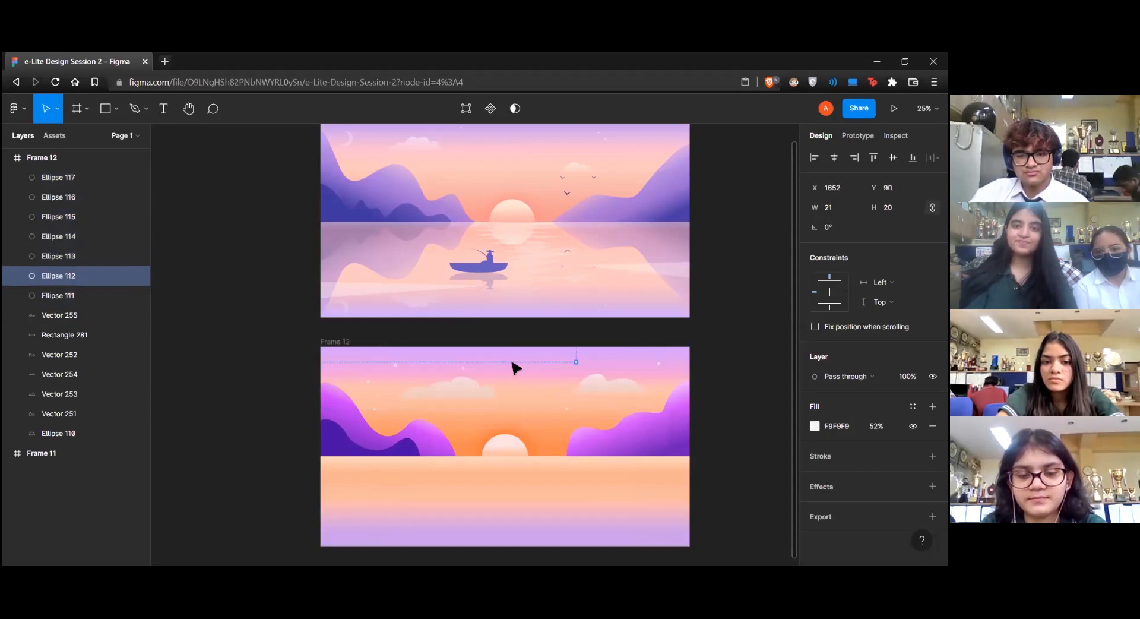
drag(463, 368, 516, 362)
drag(394, 368, 428, 366)
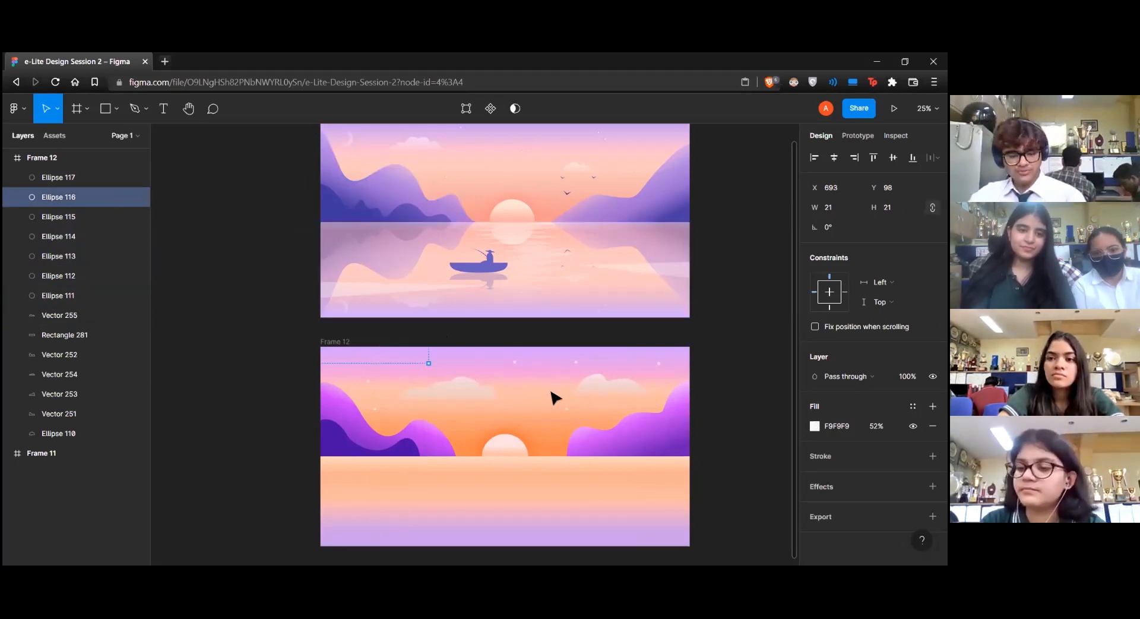
Draw a circle about 252 by 252 above the sun, add an overlapping copy offset sideways, and select both circles
key(o)
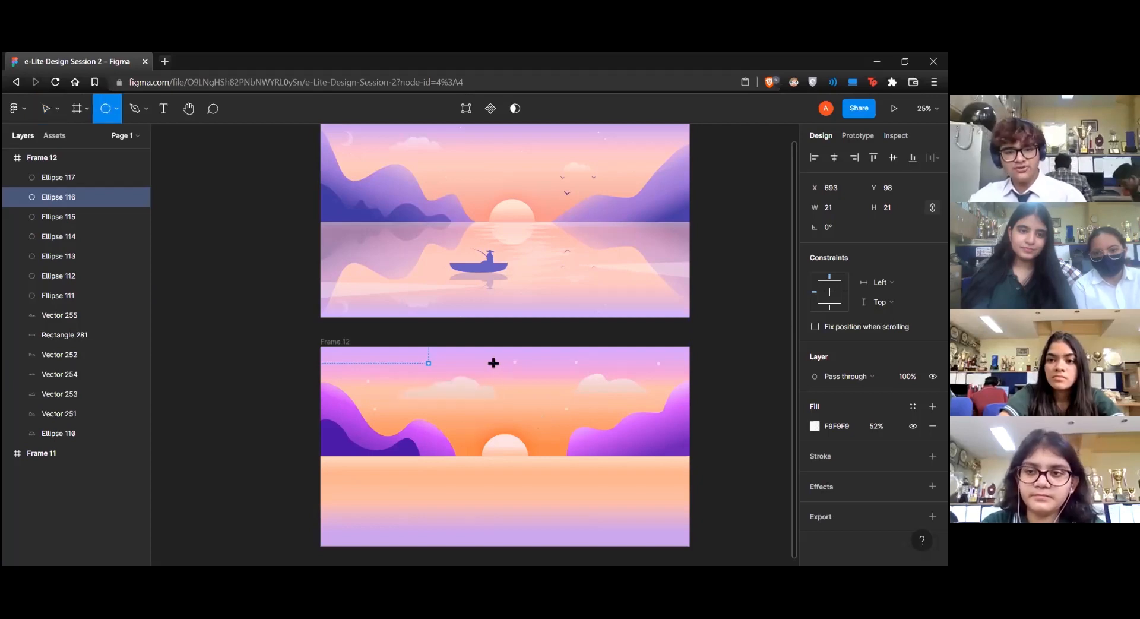
mouse_move(456, 358)
mouse_down()
mouse_move(494, 383)
mouse_move(499, 410)
mouse_move(482, 409)
mouse_up()
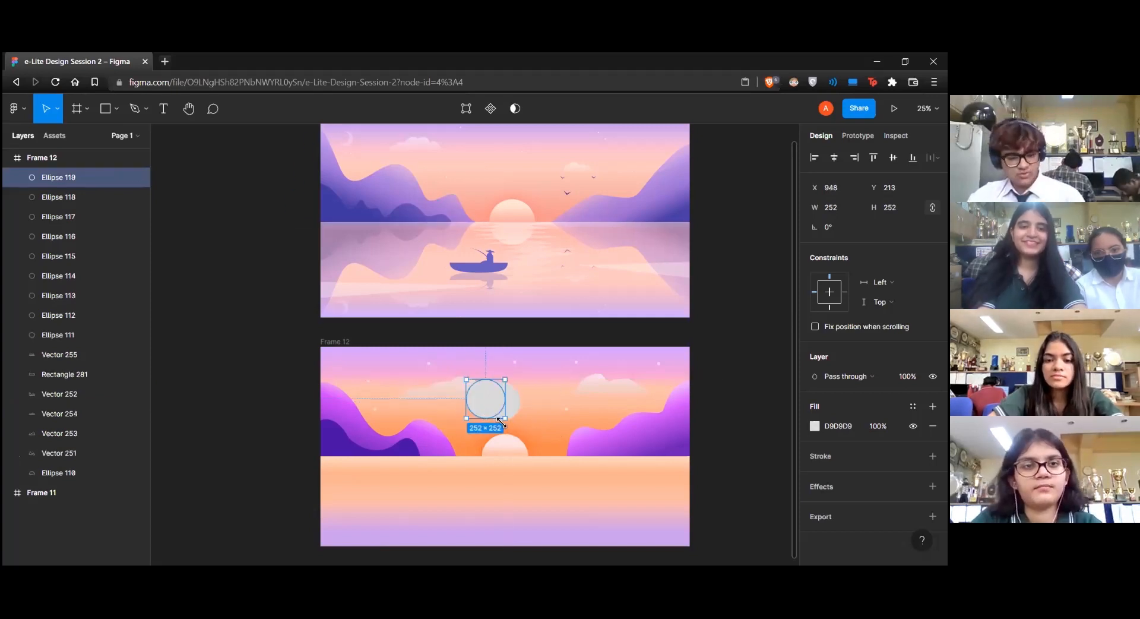
shift+click(512, 410)
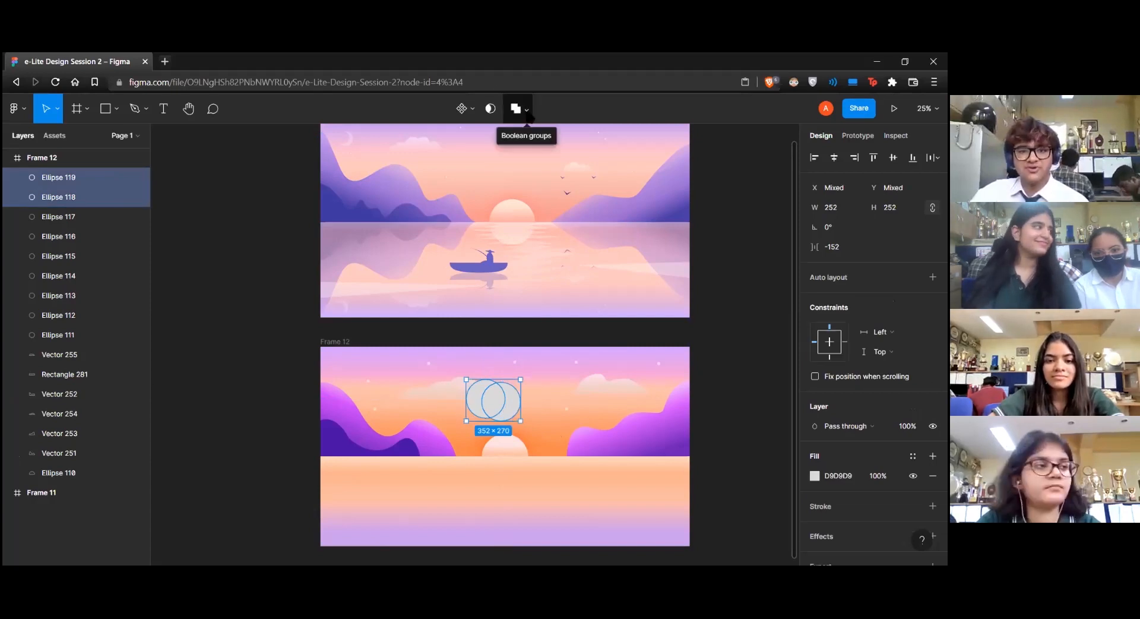
Try Union and Subtract on the two overlapping circles, undoing each operation
click(530, 114)
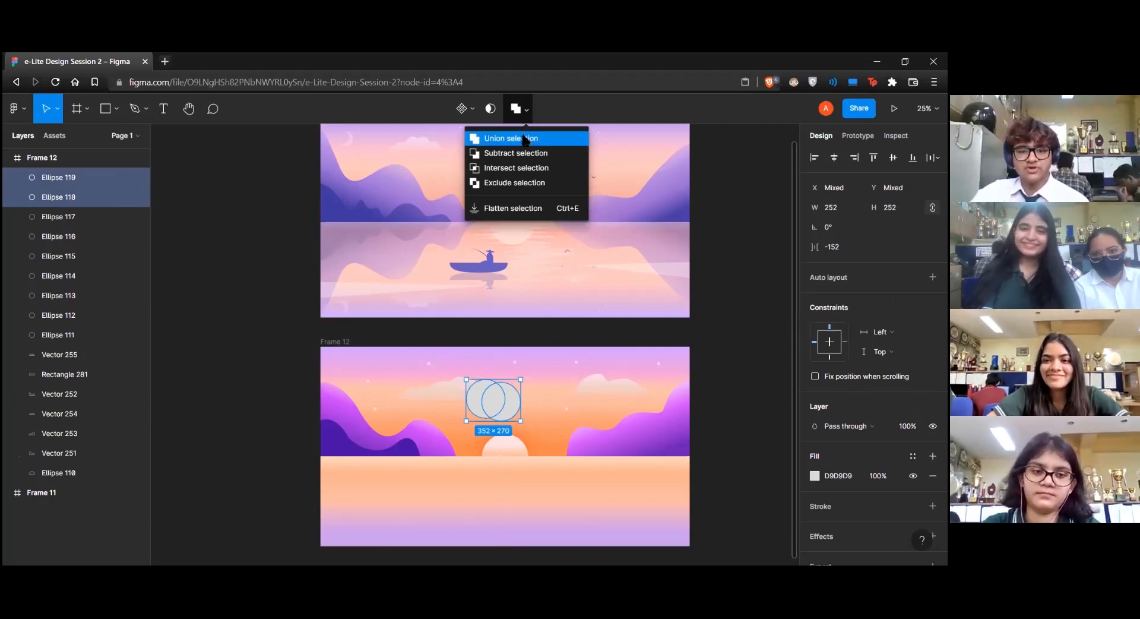
click(525, 139)
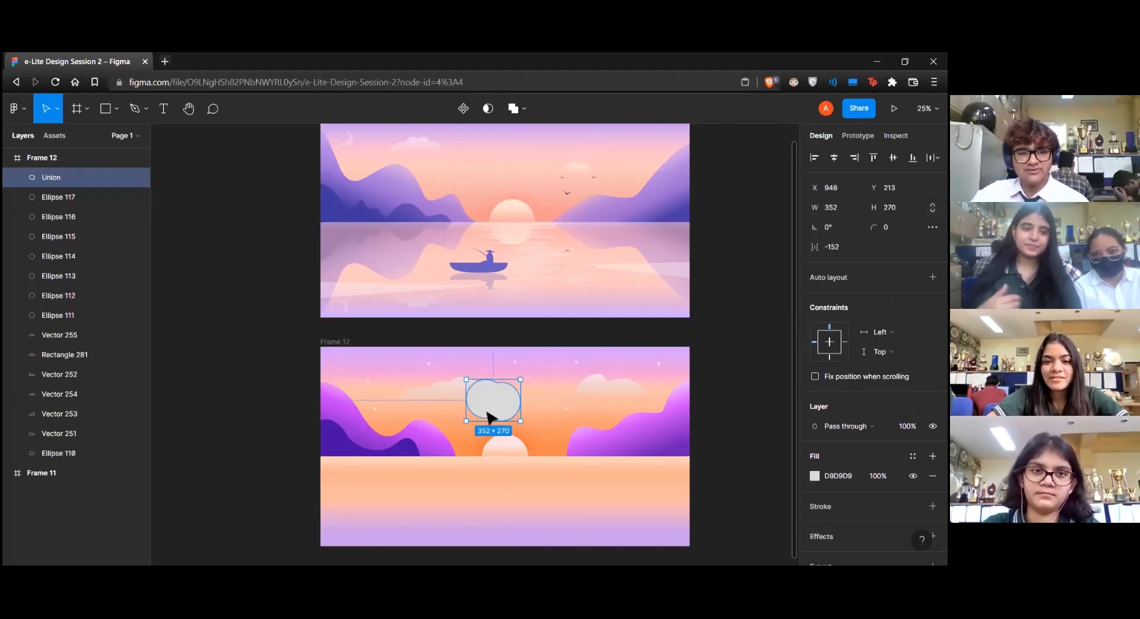
click(525, 109)
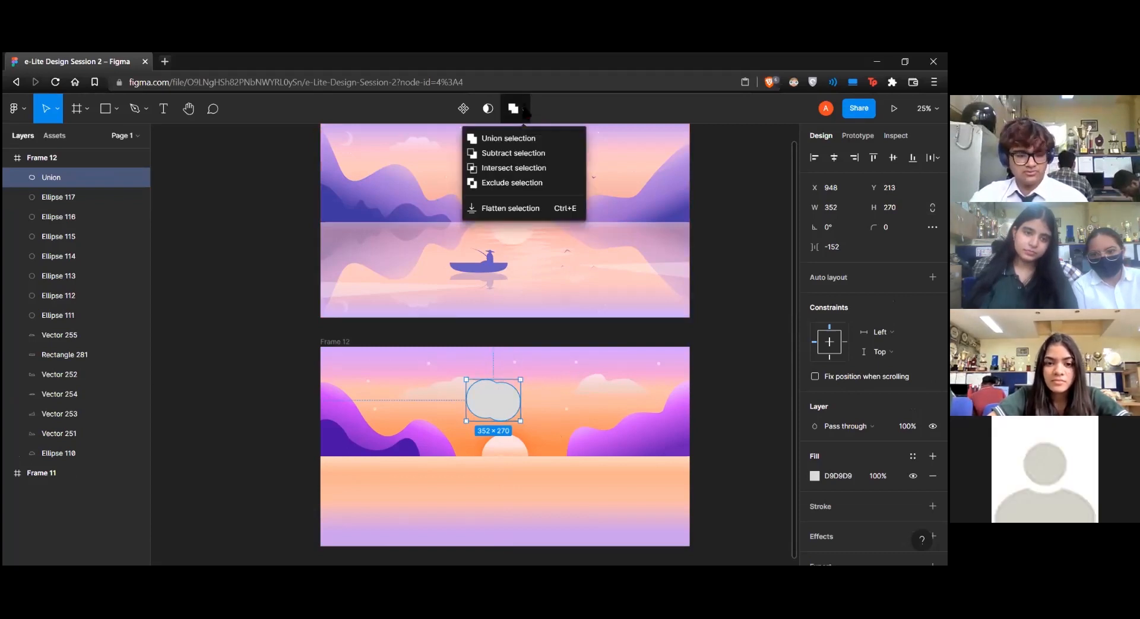
key(ctrl+z)
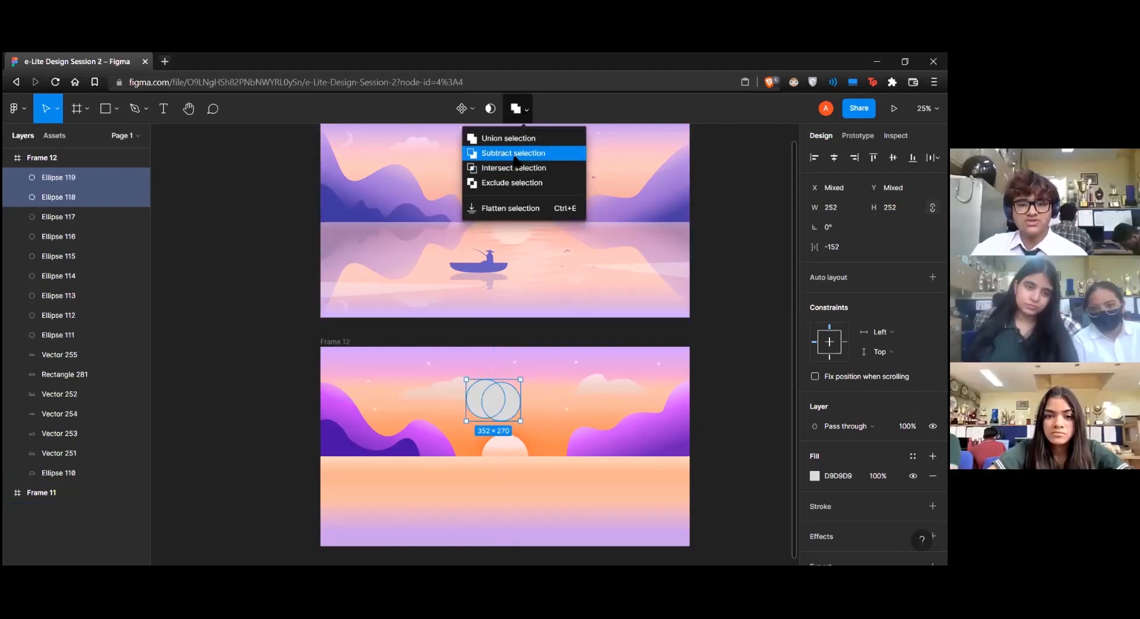
click(514, 156)
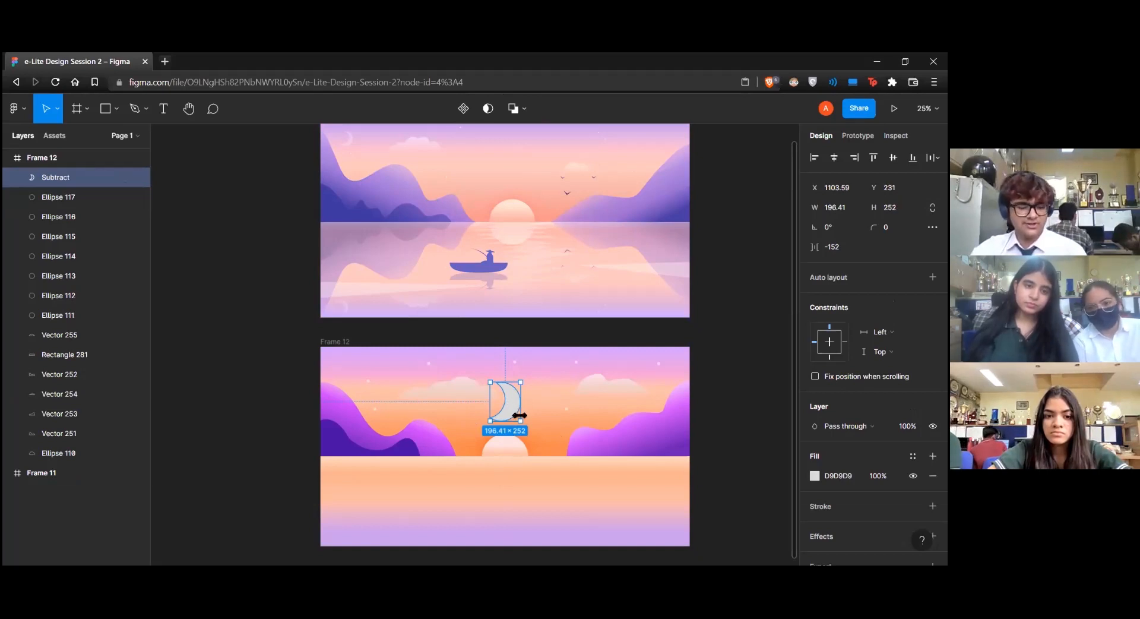
key(ctrl+z)
Move the front circle closer over the back one so the pair spans about 302 by 259, and select both
double_click(483, 403)
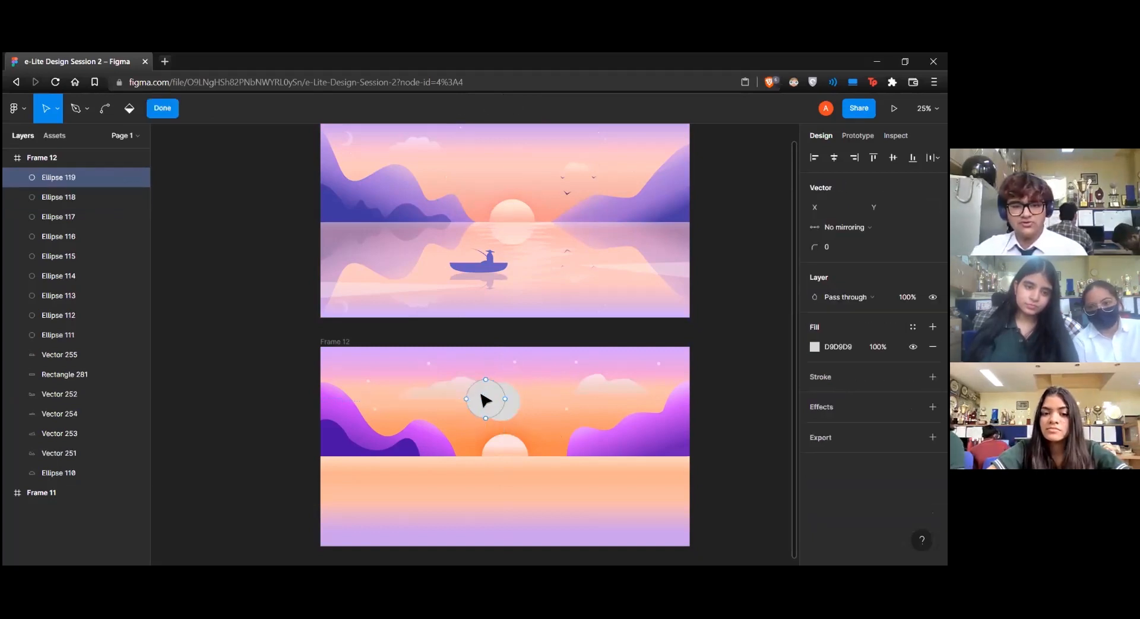
key(Escape)
drag(484, 400, 507, 402)
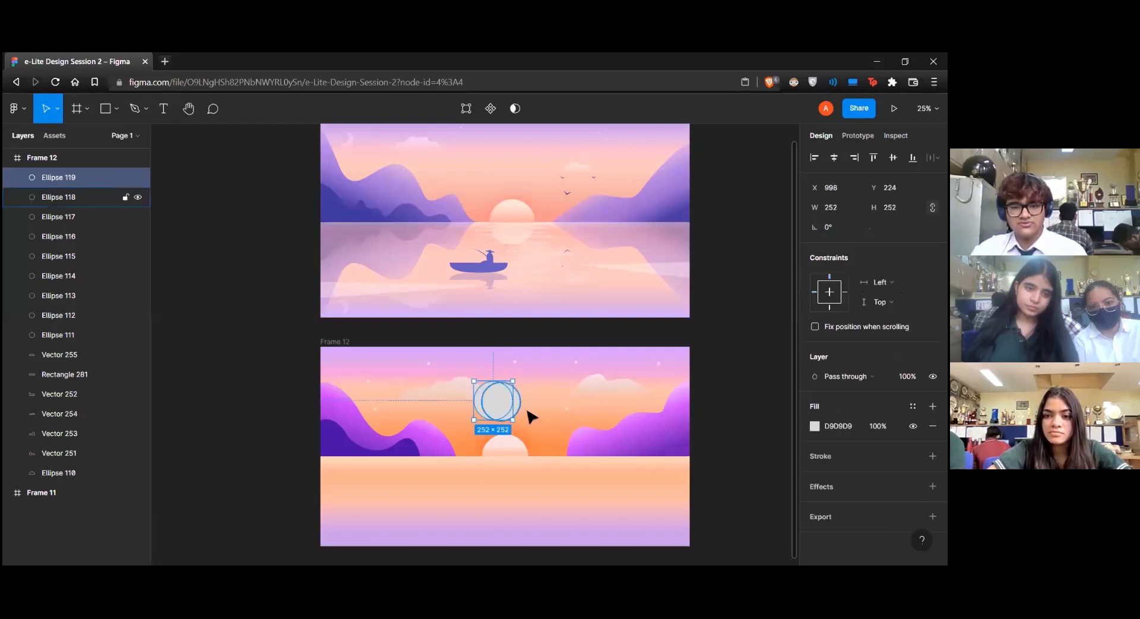
key(Tab)
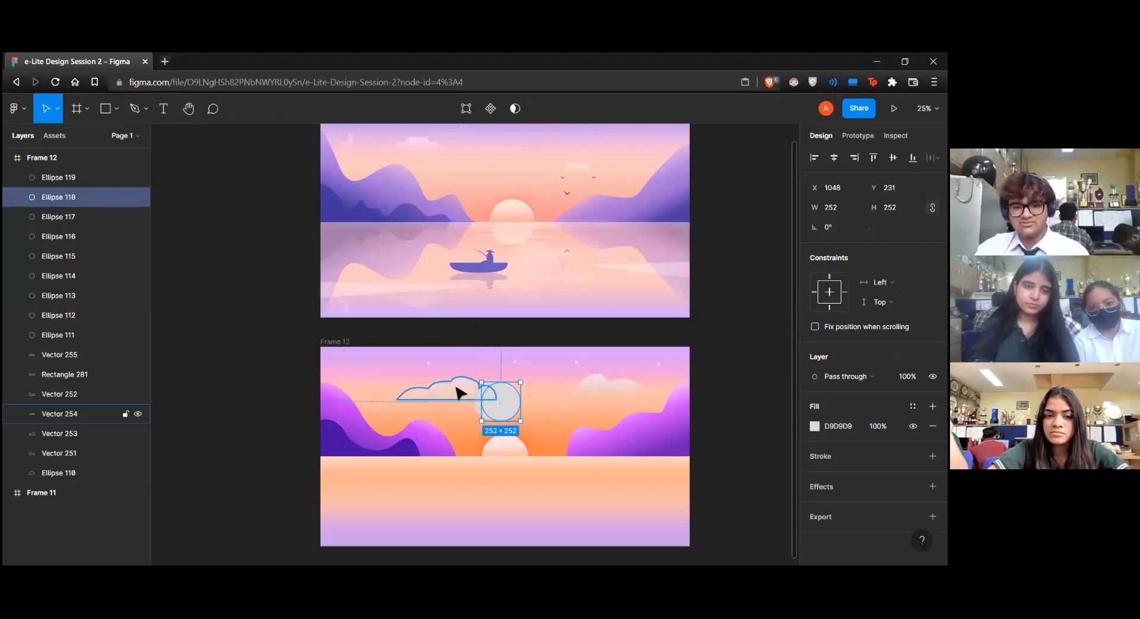
shift+click(483, 404)
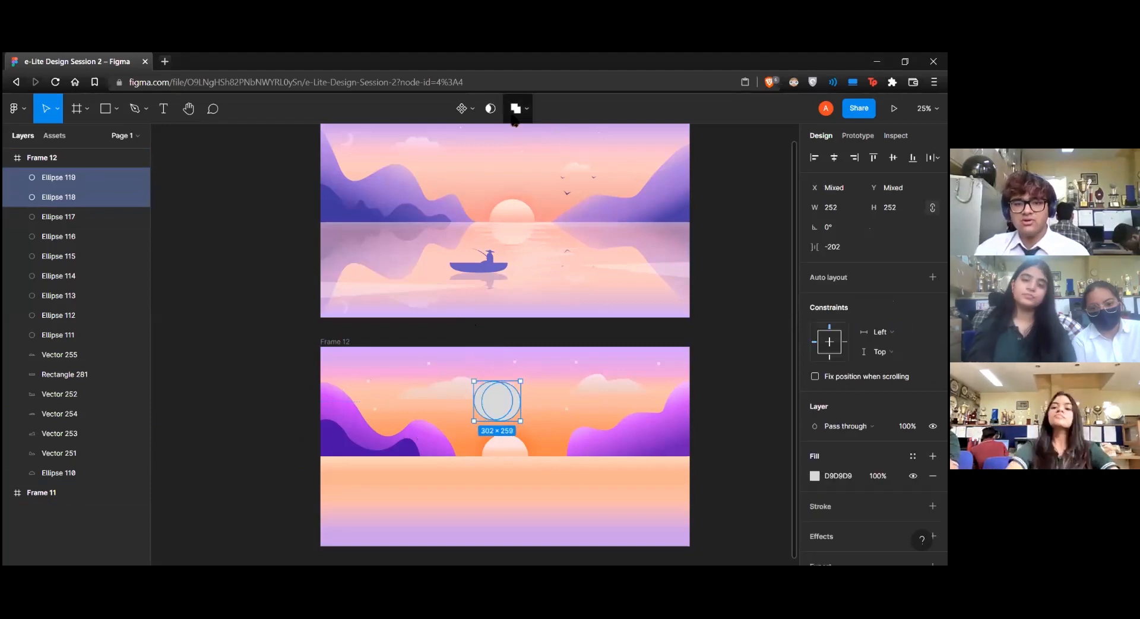
Try Union and Intersect on the more closely overlapping circles, undoing each operation
click(514, 108)
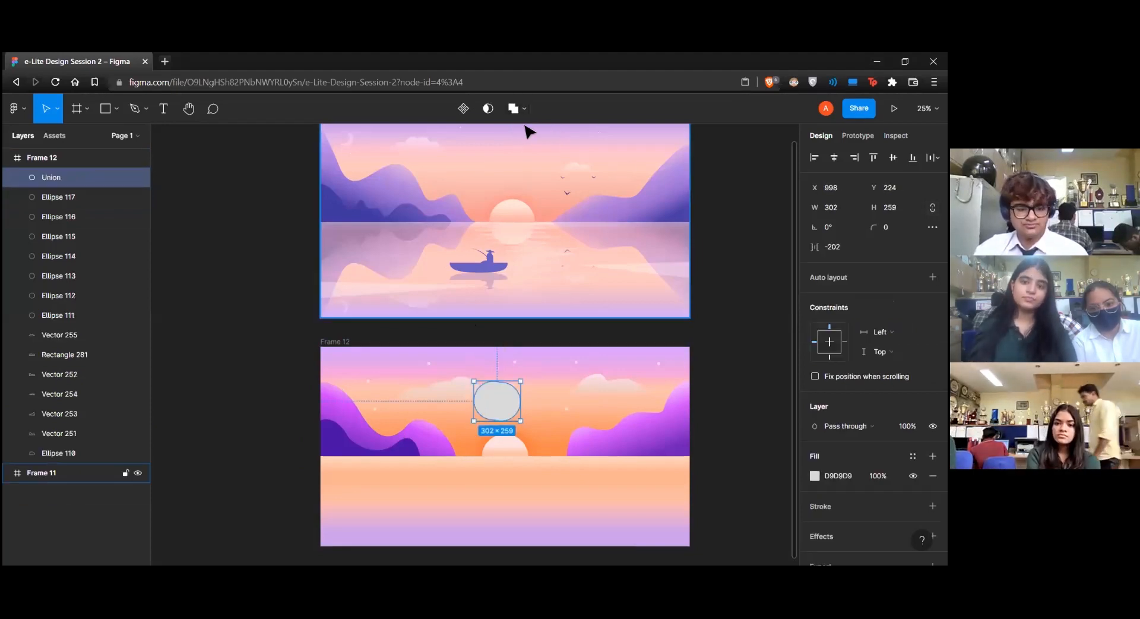
key(ctrl+z)
click(525, 109)
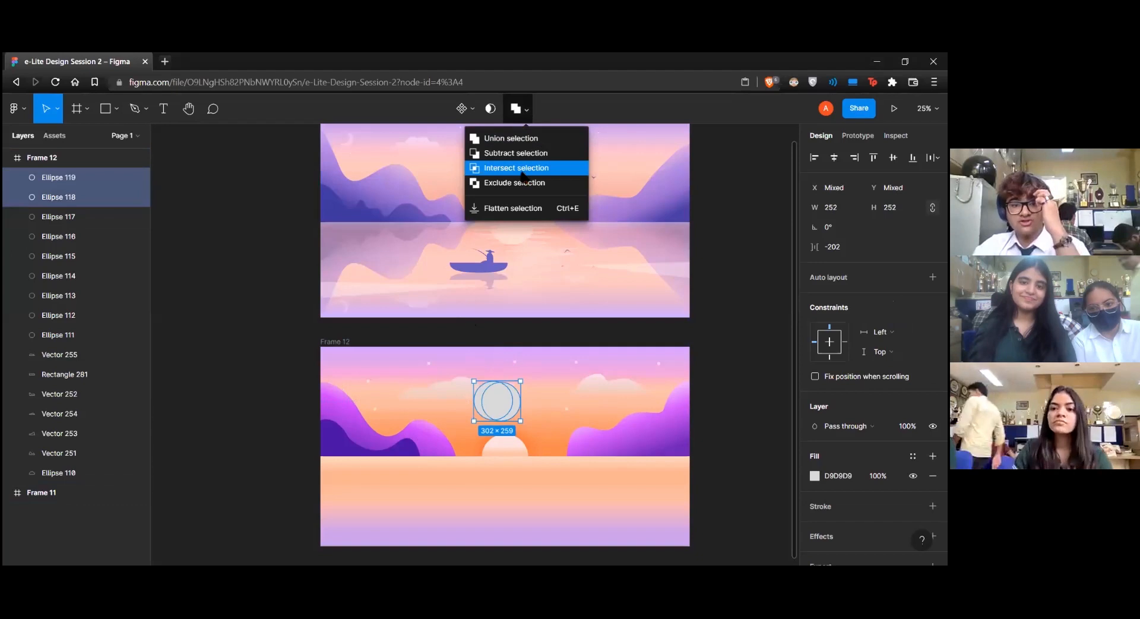
click(523, 170)
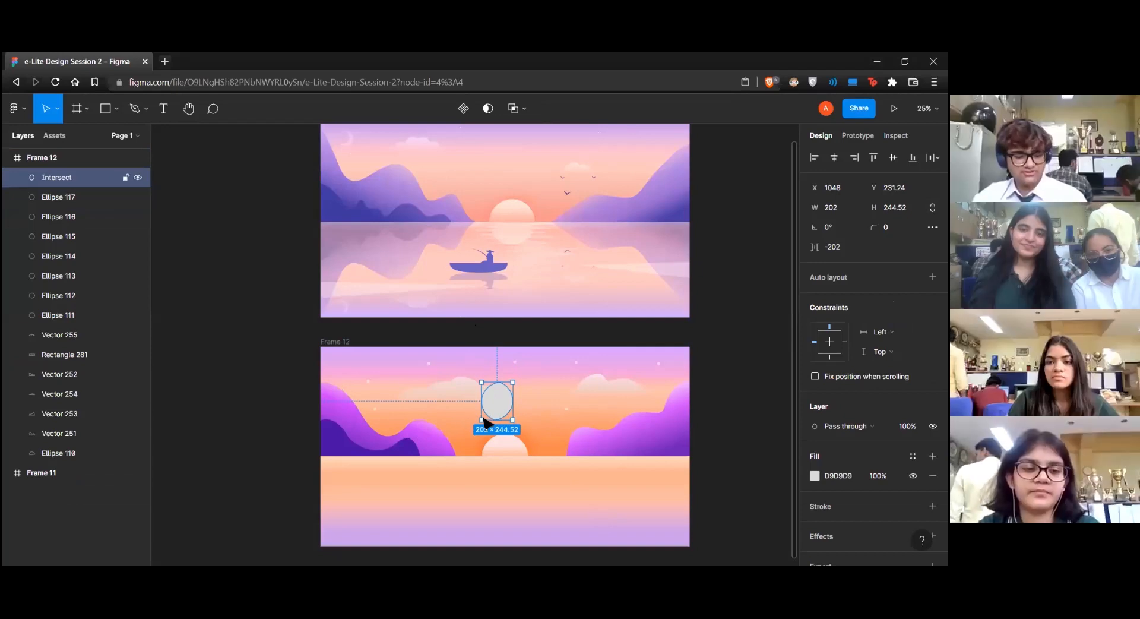
key(ctrl+z)
Try Exclude on the two overlapping circles and undo it
click(527, 109)
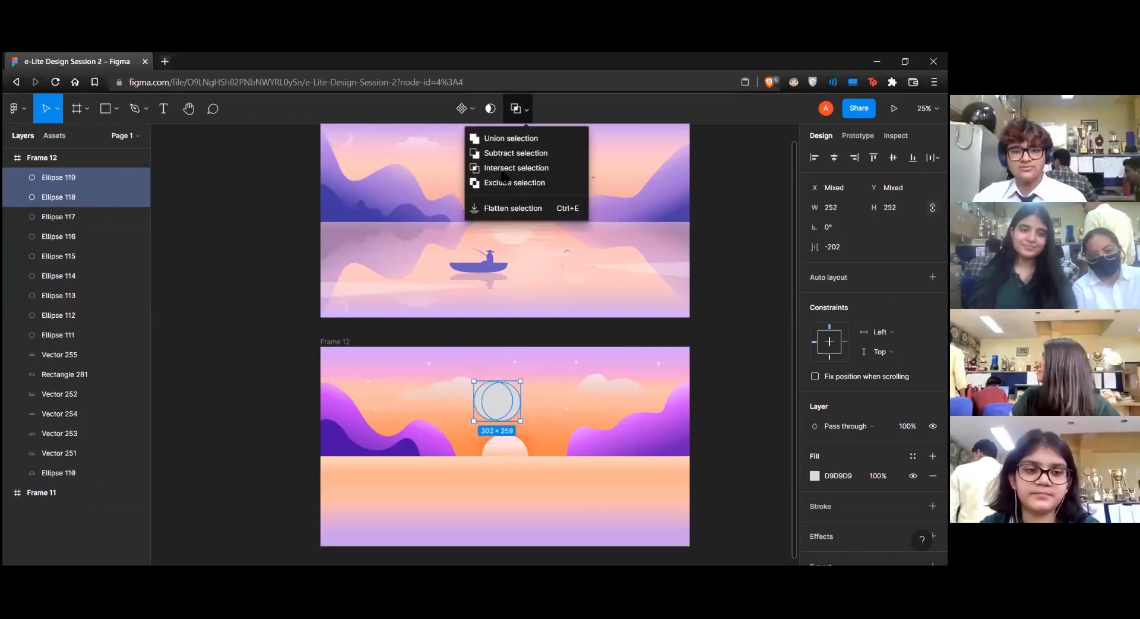
click(497, 184)
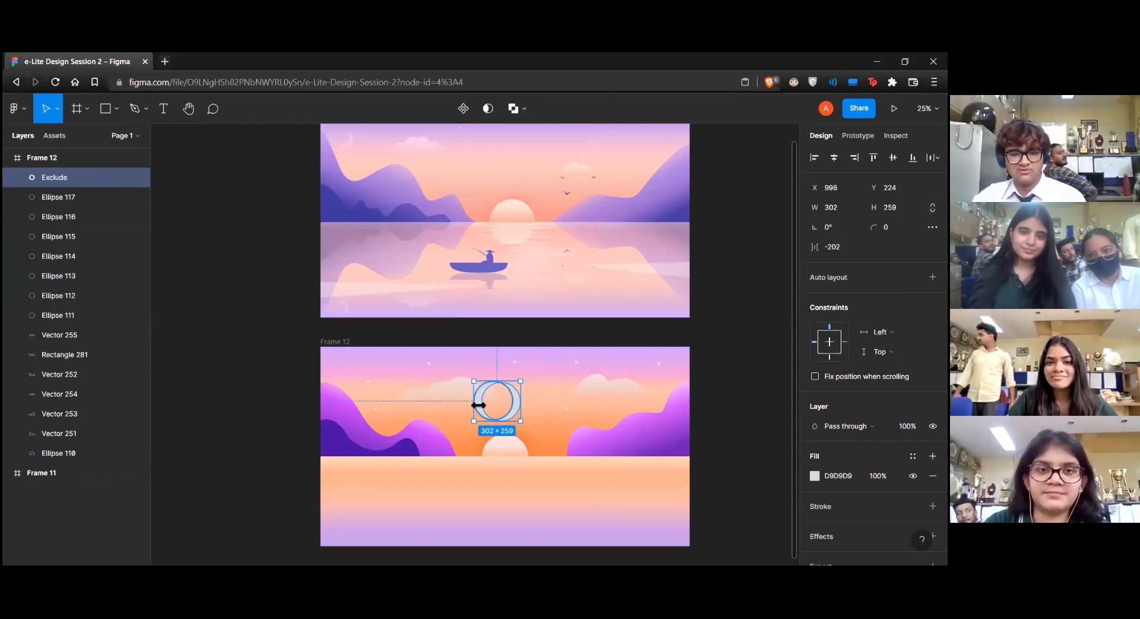
key(ctrl+z)
click(521, 113)
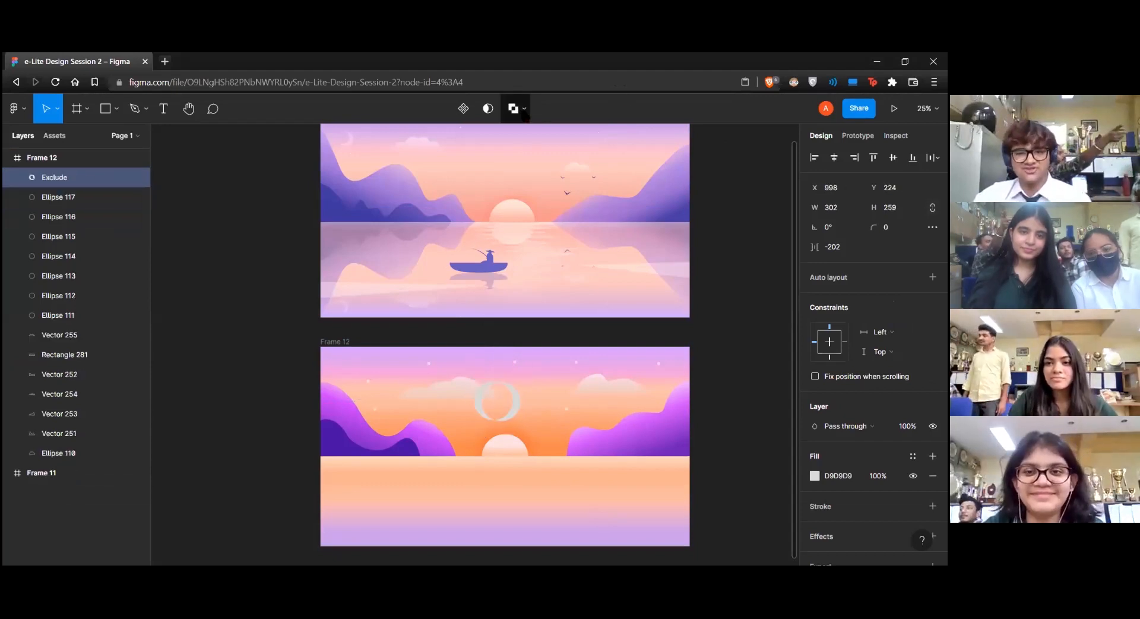
key(ctrl+z)
Subtract the front circle to form a crescent, and place it above the left mountain, rotated -22.13° and sized about 142 by 213
click(526, 110)
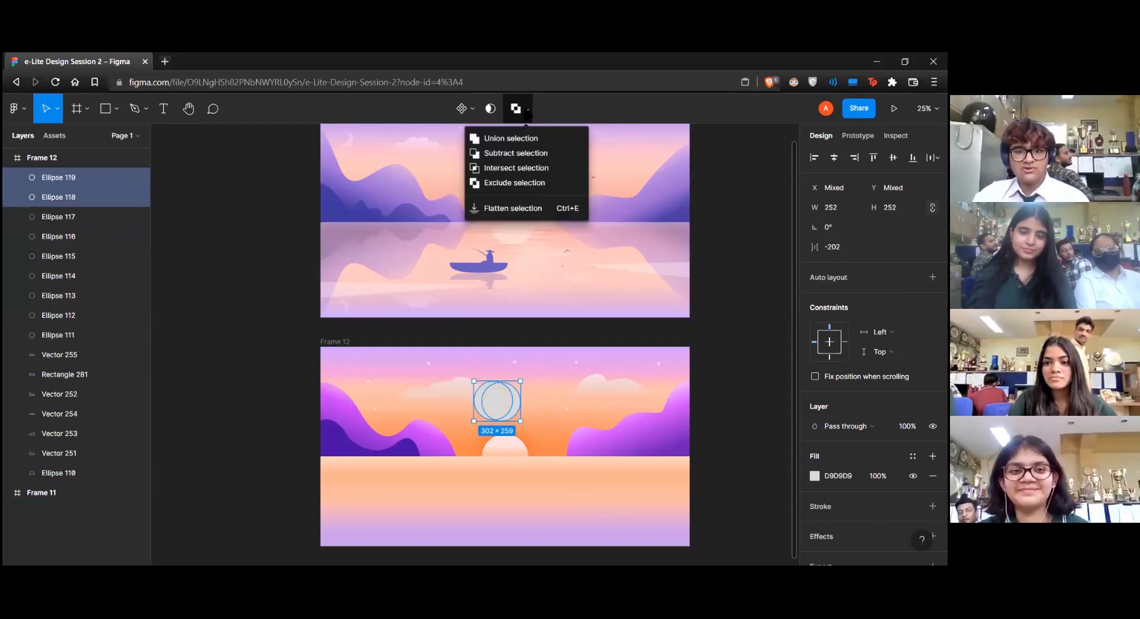
click(517, 152)
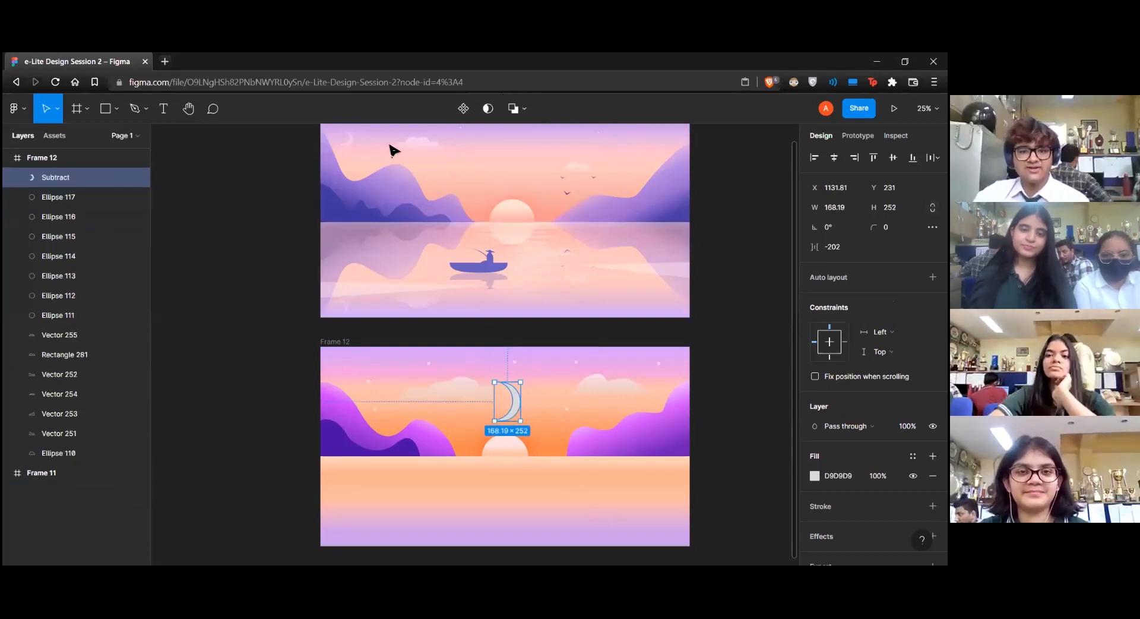
drag(517, 402, 378, 369)
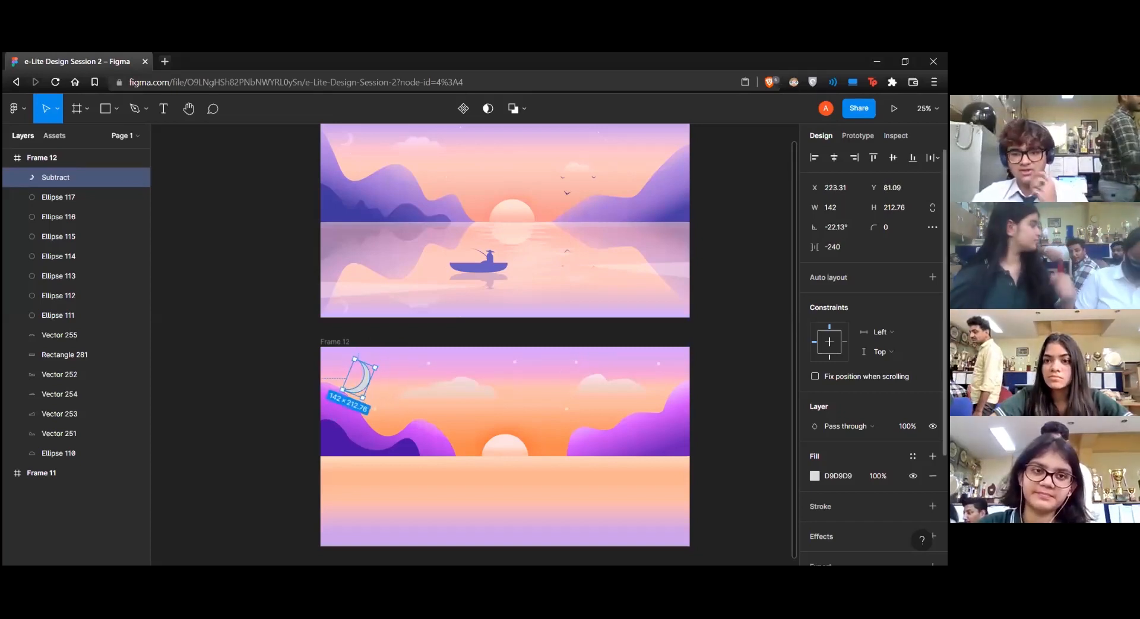
Fill the crescent moon with FFFFFF at 62% opacity, shrink it to about 91 by 136 near the sky's upper-left corner, and deselect it
click(814, 475)
drag(664, 266, 654, 257)
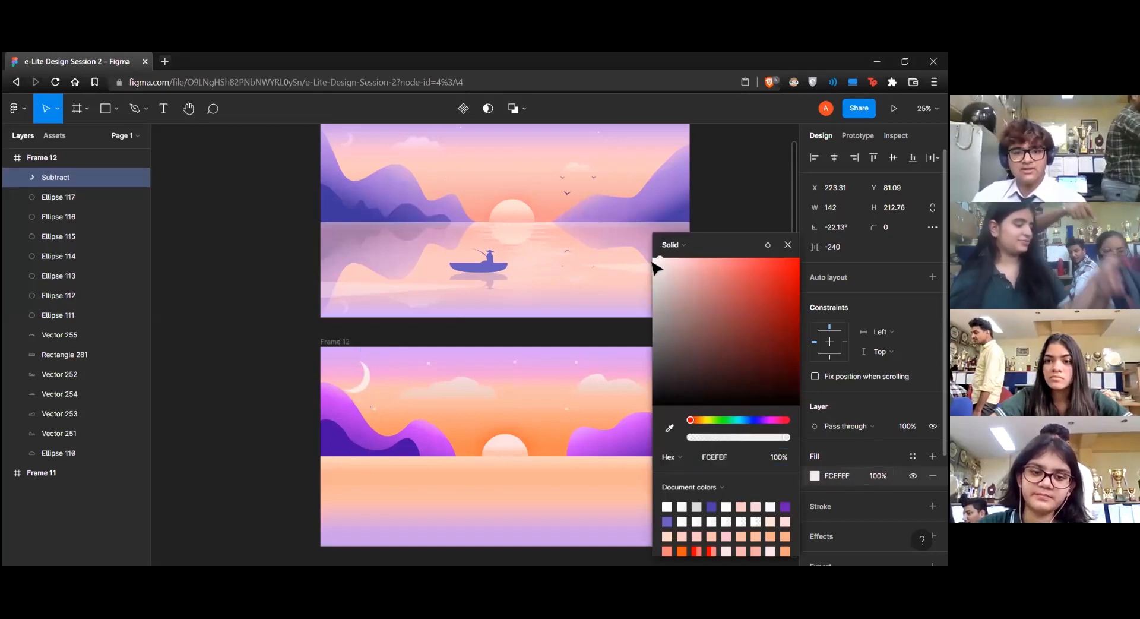
click(735, 437)
drag(735, 437, 750, 437)
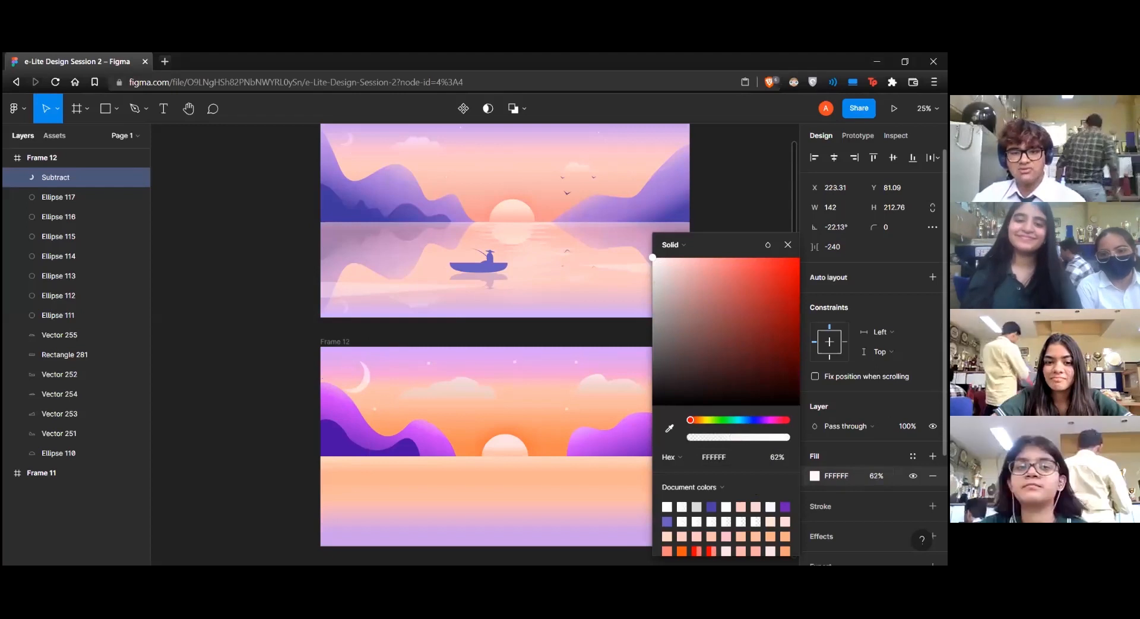
click(788, 245)
drag(371, 392, 350, 368)
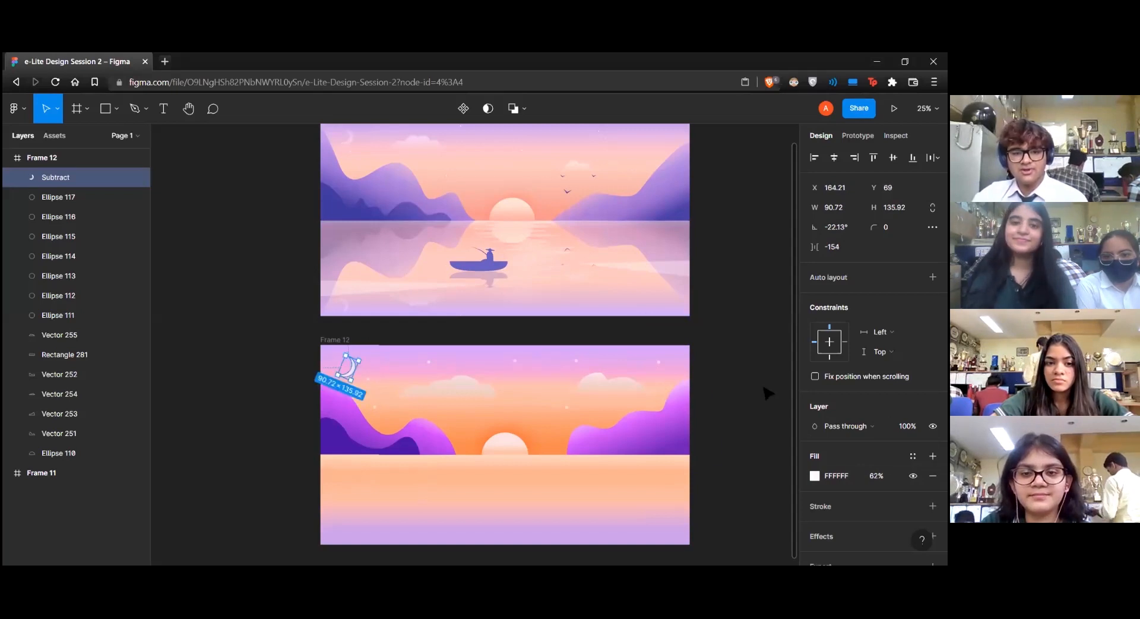
click(747, 383)
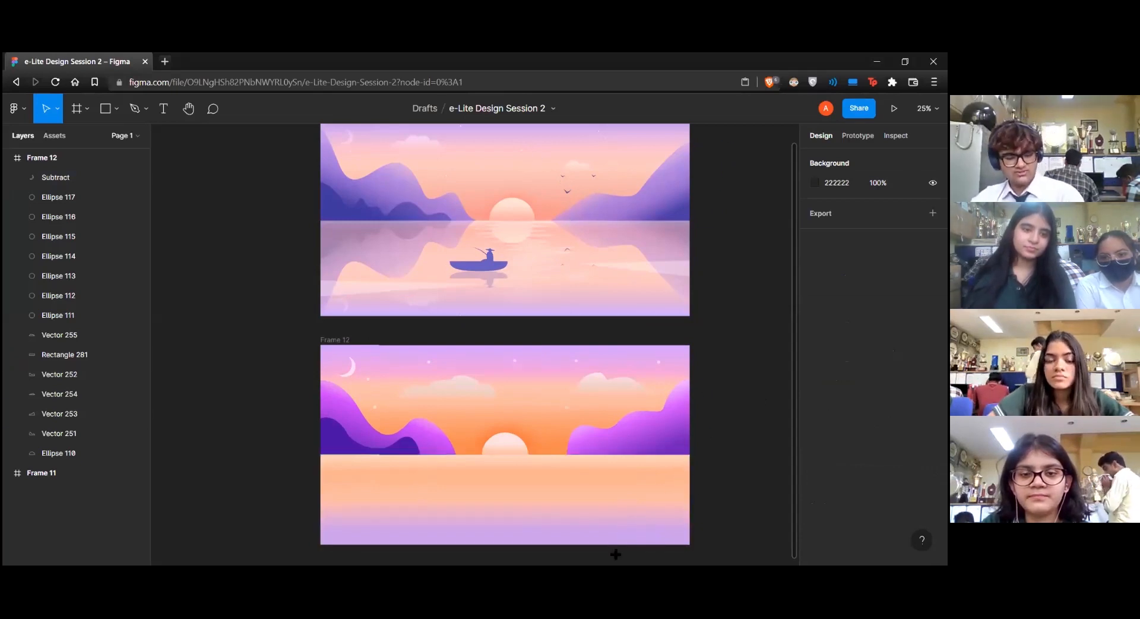
Draw a 156 by 156 square in the sky above the sun's right side and pull its upper-right corner point inward to form a thin V
key(r)
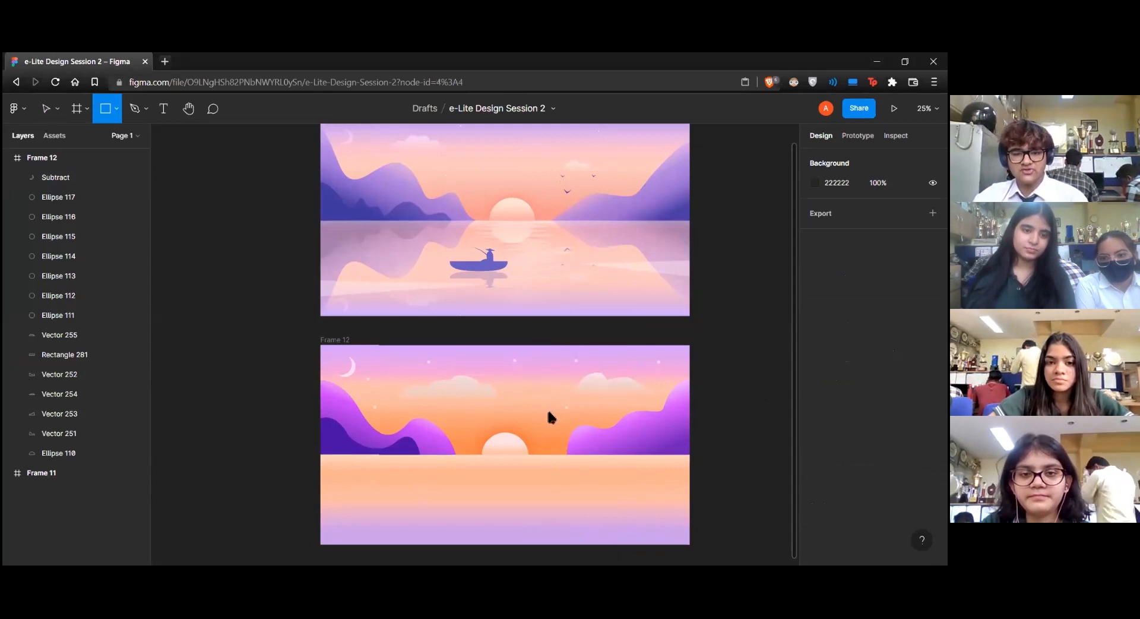
click(534, 393)
double_click(545, 406)
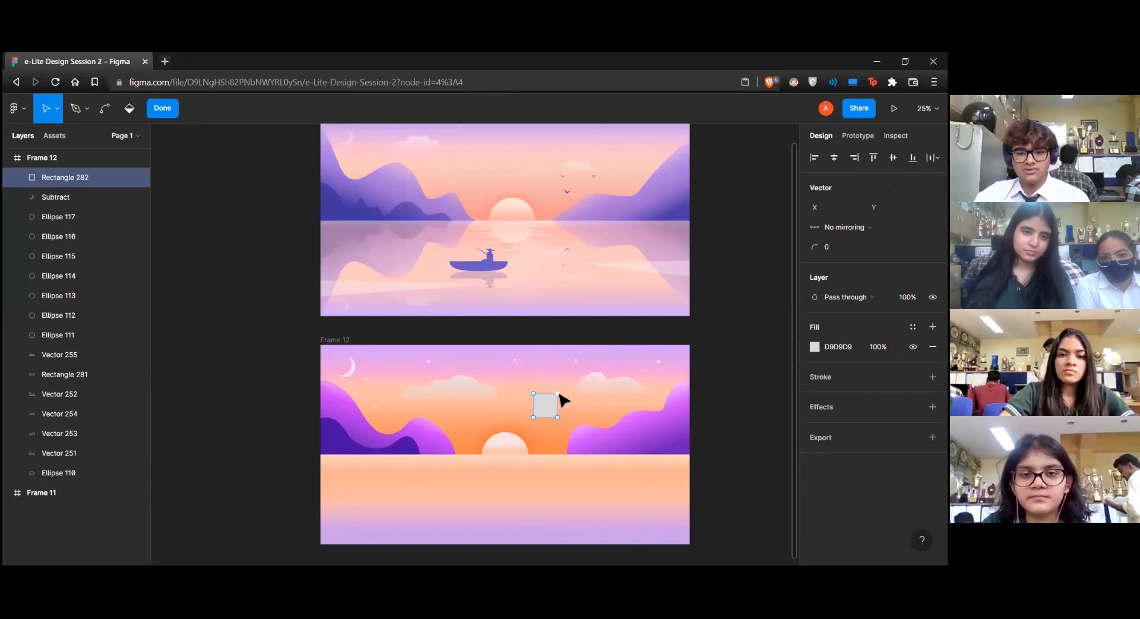
drag(557, 394, 541, 414)
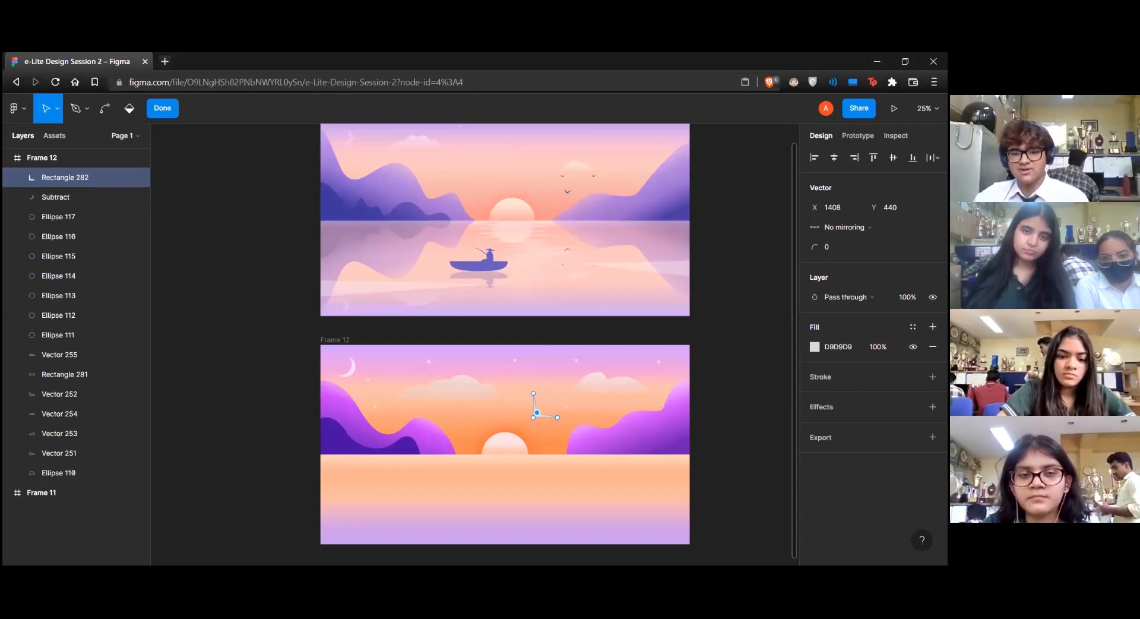
key(Escape)
key(Escape)
Rotate the V-shaped bird to 50.46° and fill it with purple 8326CC
click(543, 407)
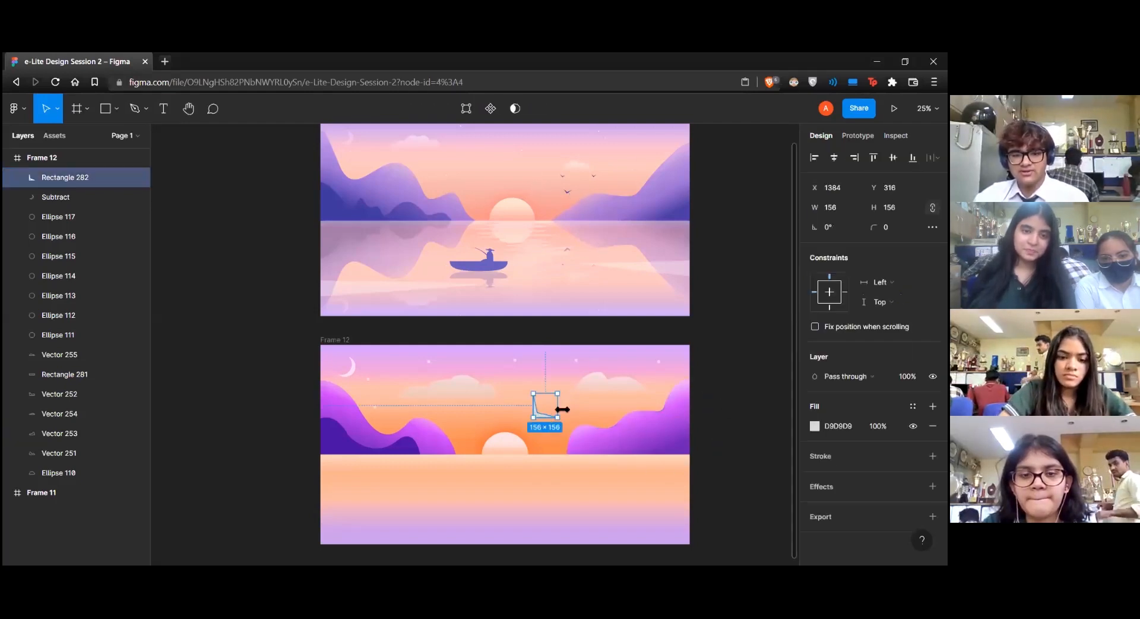
drag(564, 388, 547, 371)
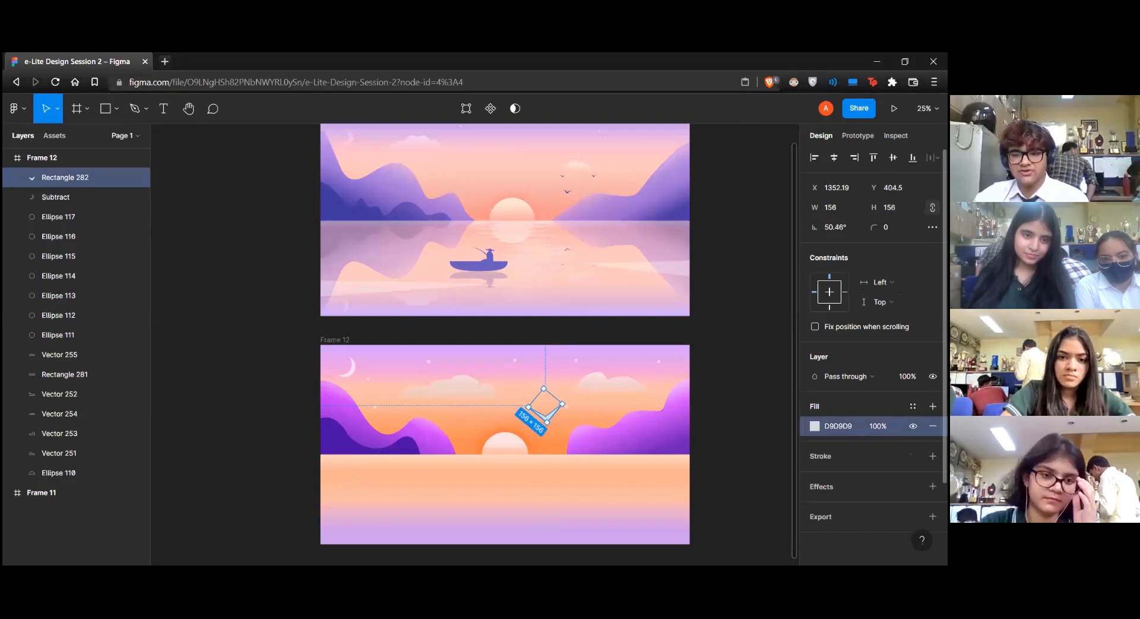
click(814, 426)
click(758, 420)
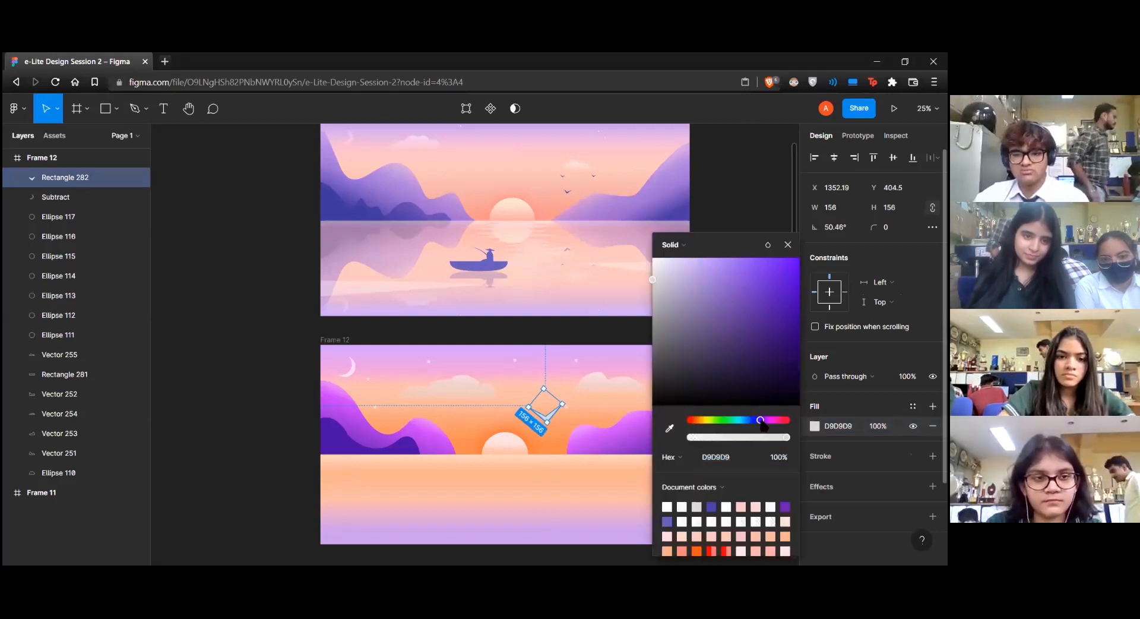
click(766, 277)
click(778, 265)
click(762, 420)
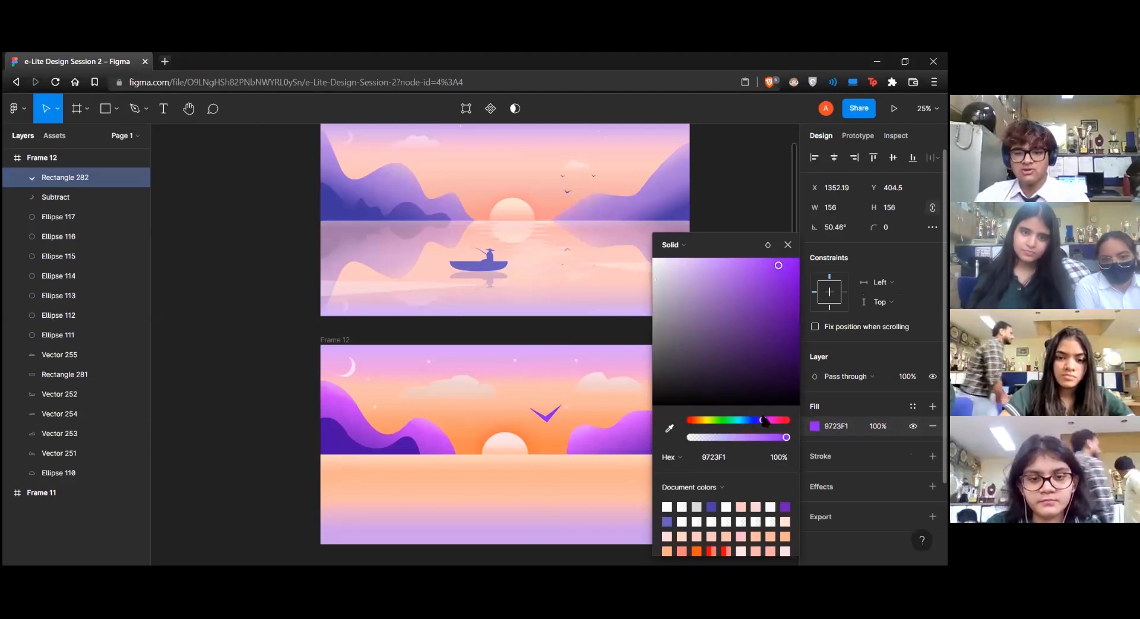
click(773, 281)
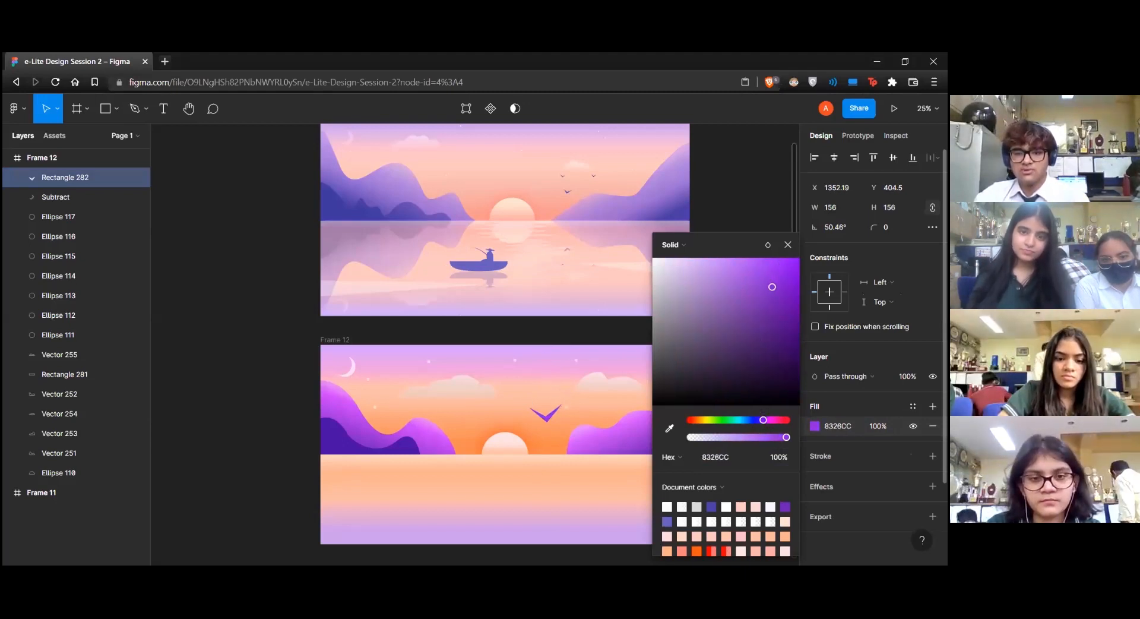
key(Escape)
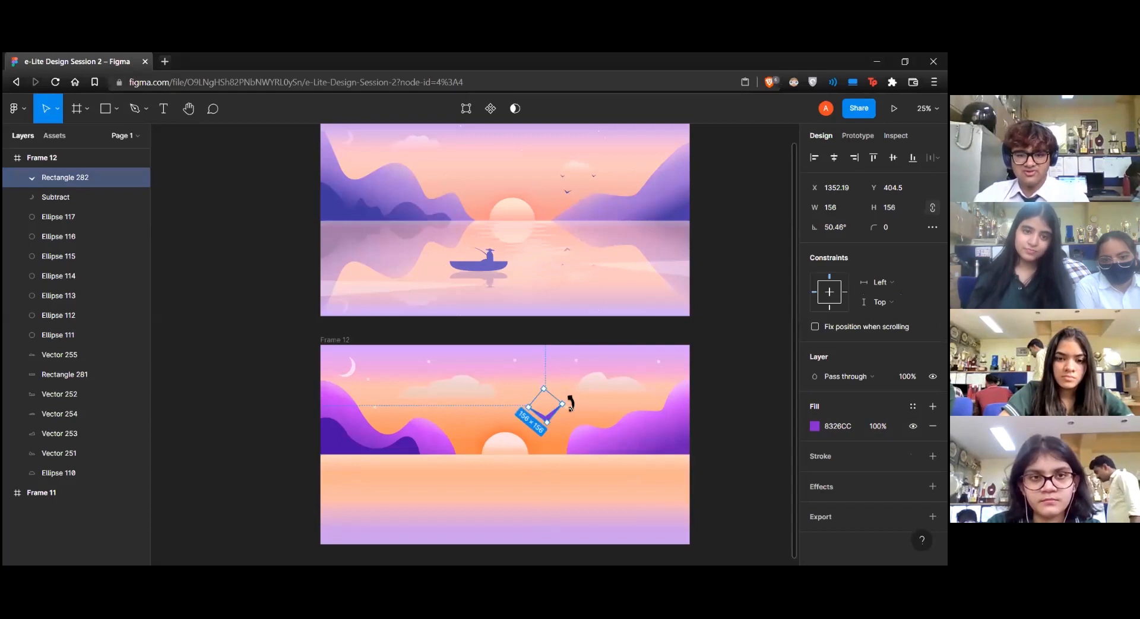
Shrink the bird and duplicate it twice, arranging three small birds about 45 to 48 wide between the sun and the right cloud
mouse_move(561, 417)
mouse_down()
mouse_move(536, 399)
mouse_move(559, 427)
mouse_move(588, 411)
mouse_move(553, 396)
mouse_move(571, 389)
mouse_move(569, 398)
mouse_up()
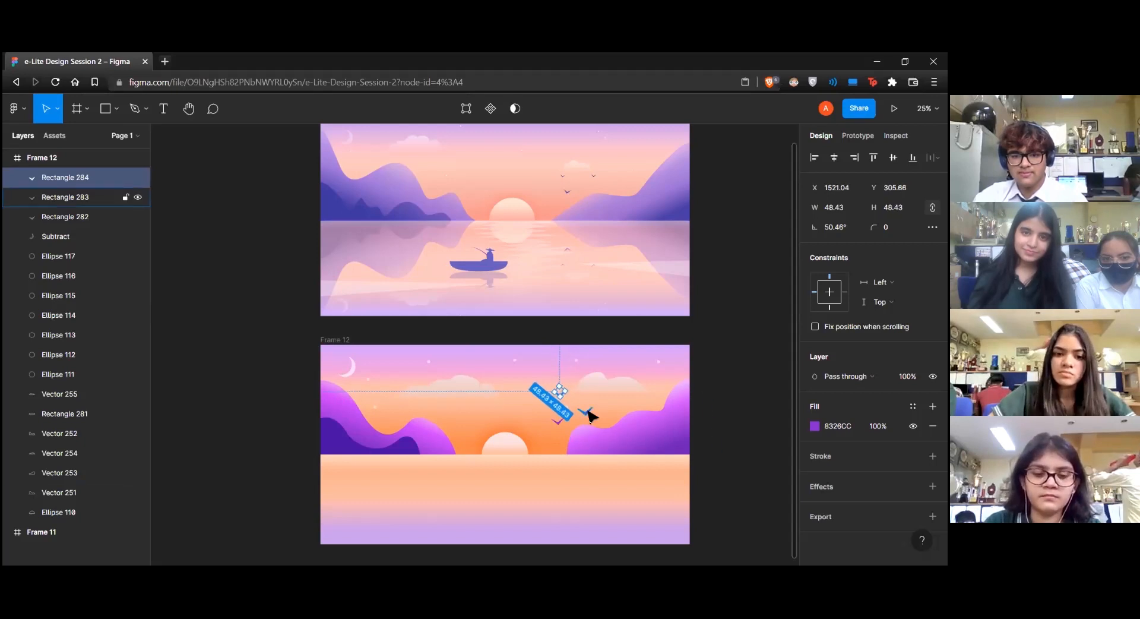
click(588, 410)
drag(589, 409, 588, 407)
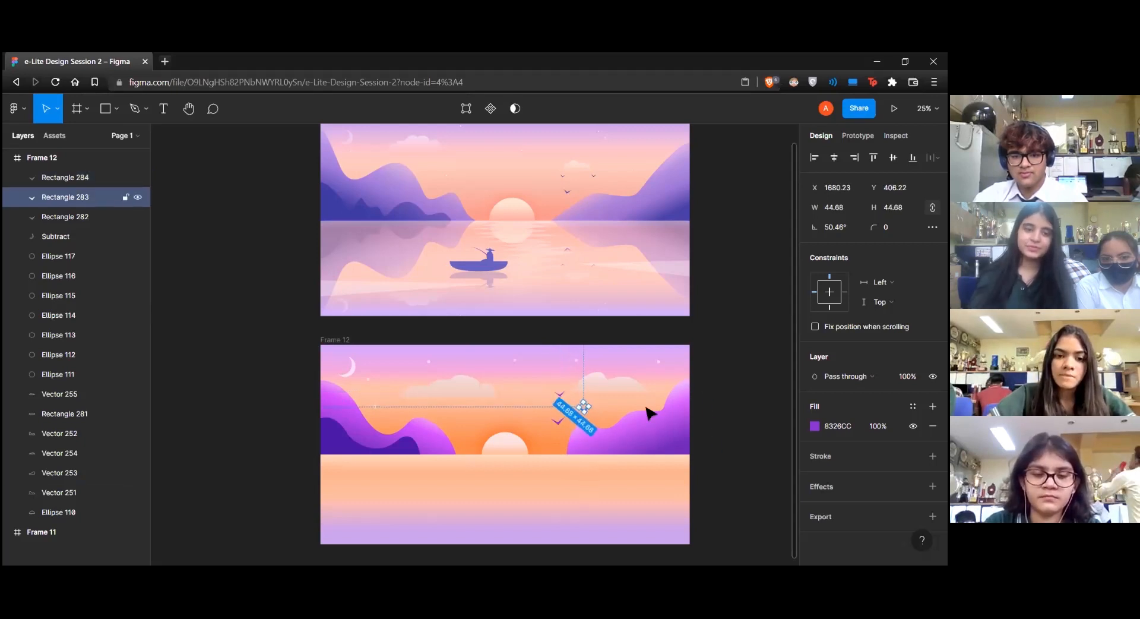
click(718, 393)
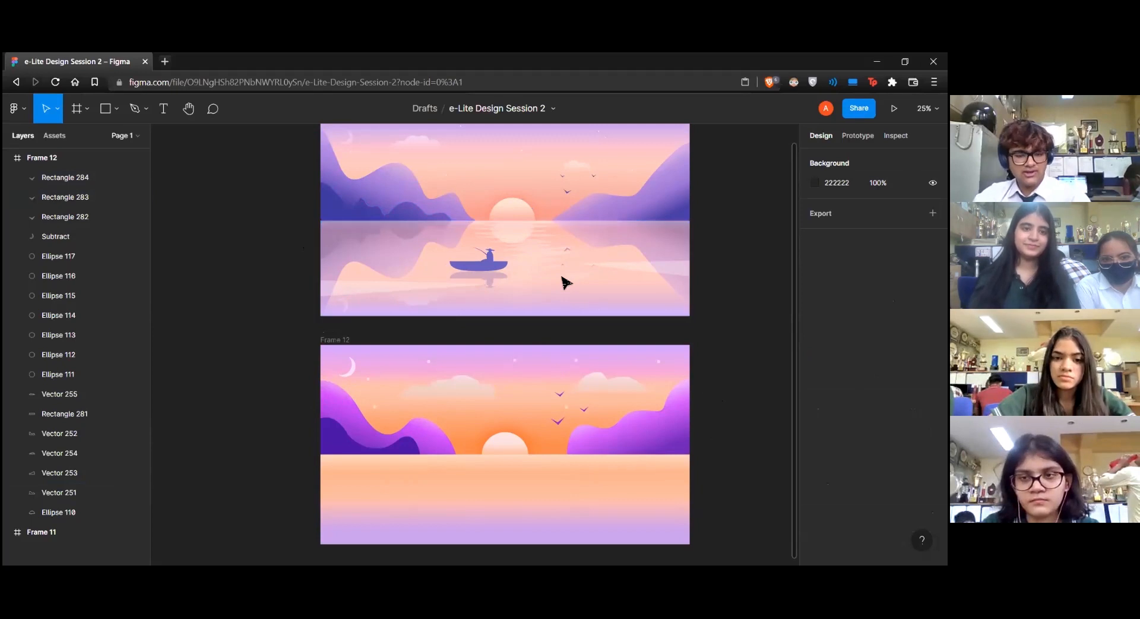
click(340, 403)
shift+click(343, 400)
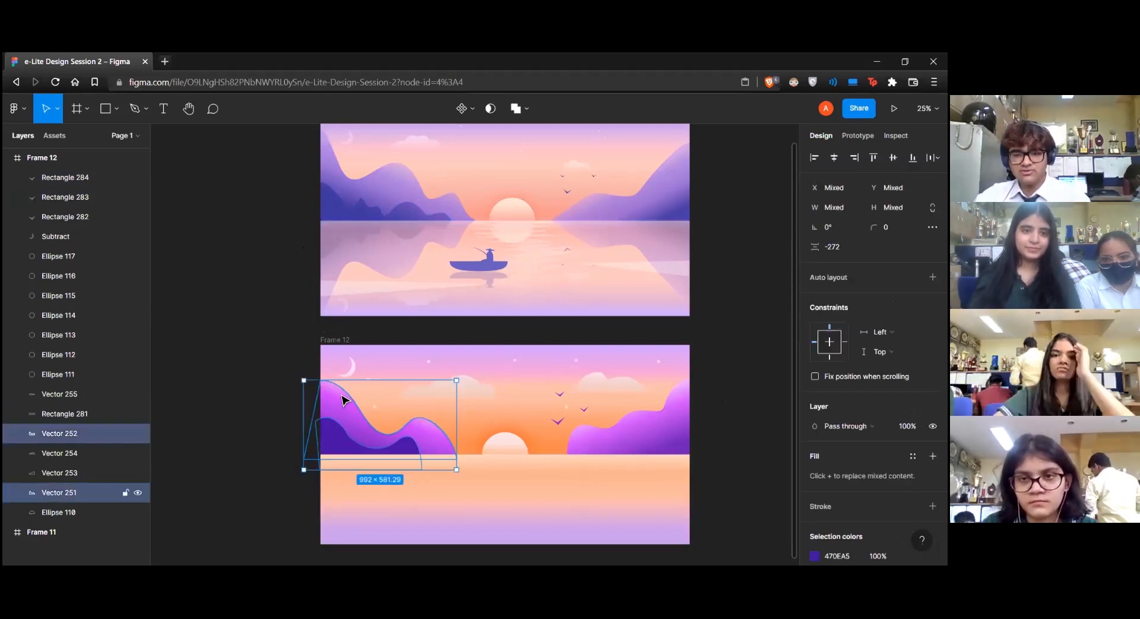
shift+click(354, 369)
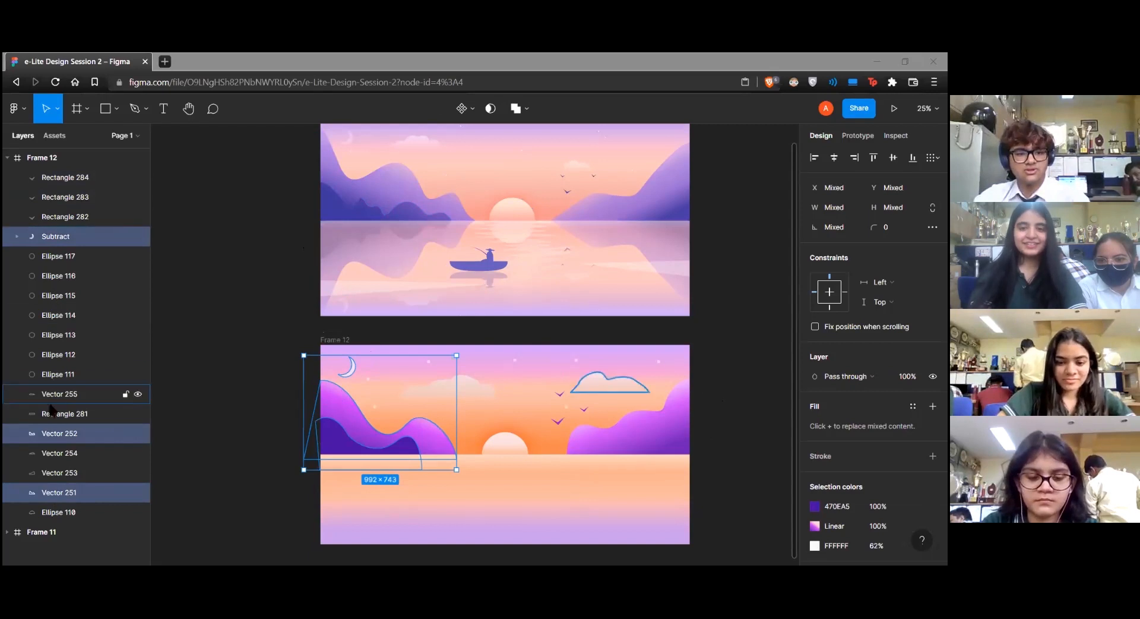
Move the water rectangle to the top of Frame 12's layer order and group all the frame's other layers
drag(59, 420, 60, 190)
click(52, 204)
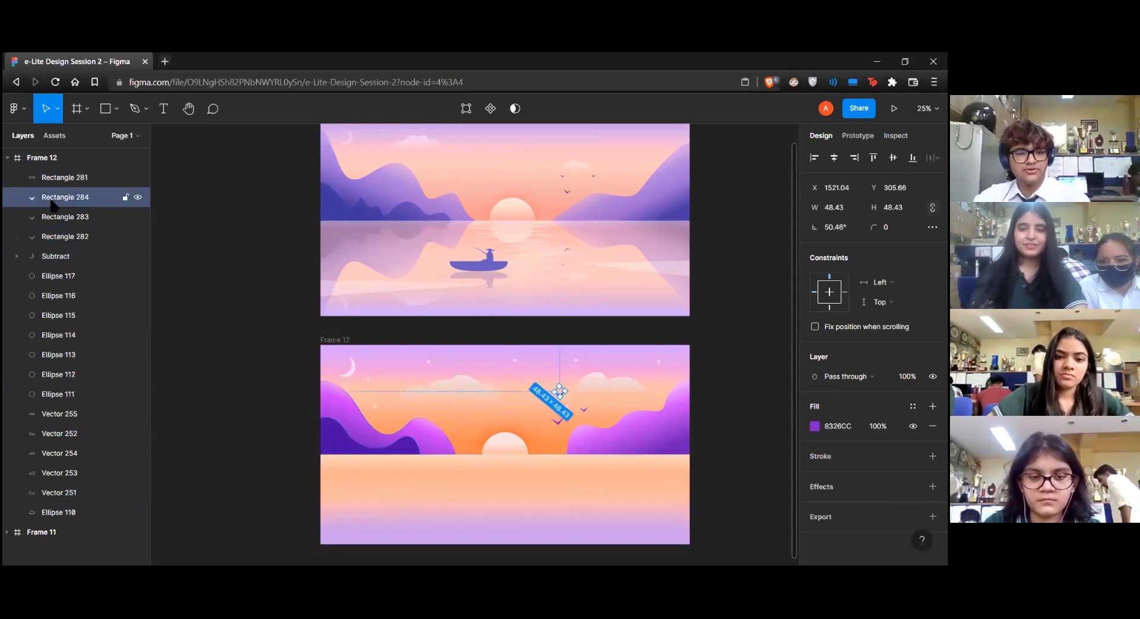
shift+click(62, 512)
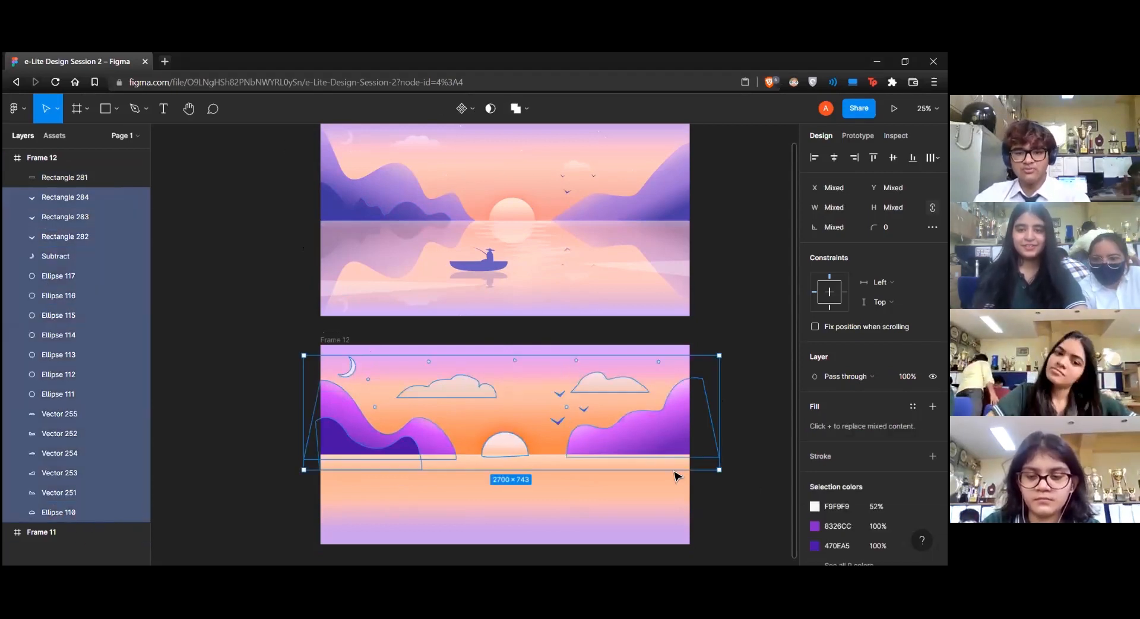
right_click(652, 432)
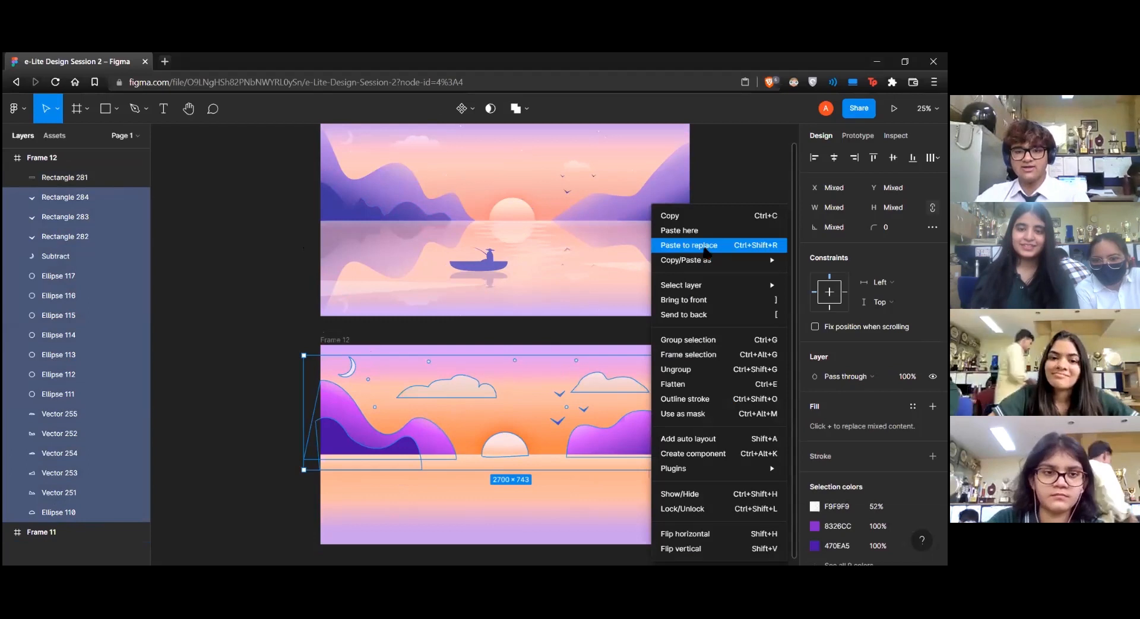
click(691, 342)
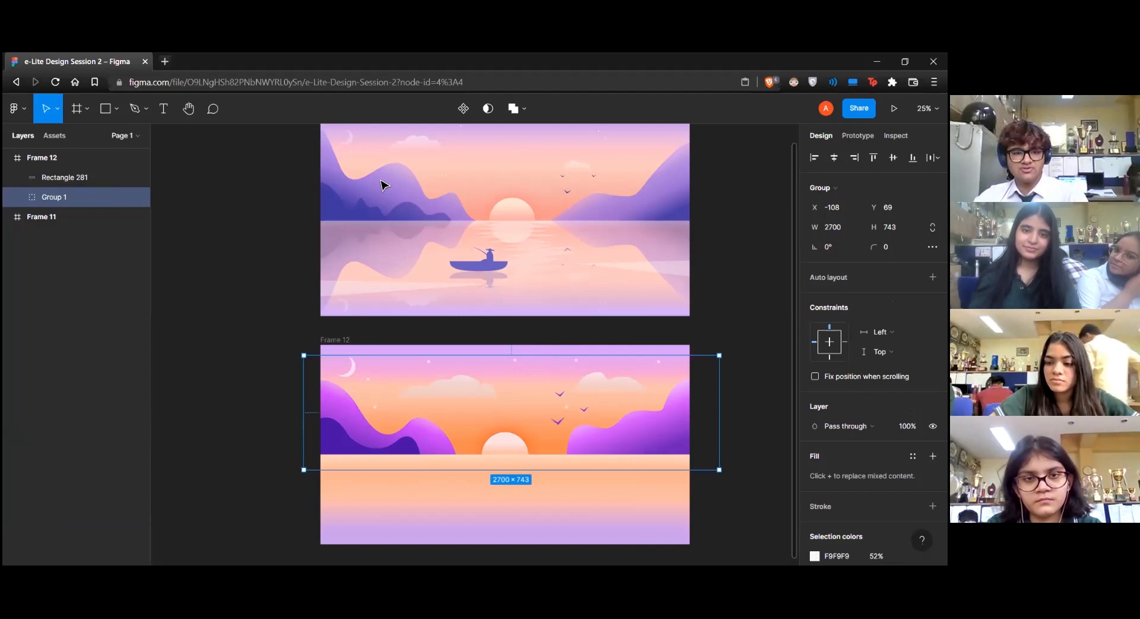
Copy the scenery group as a PNG and paste it onto the canvas as an image
key(alt+Tab)
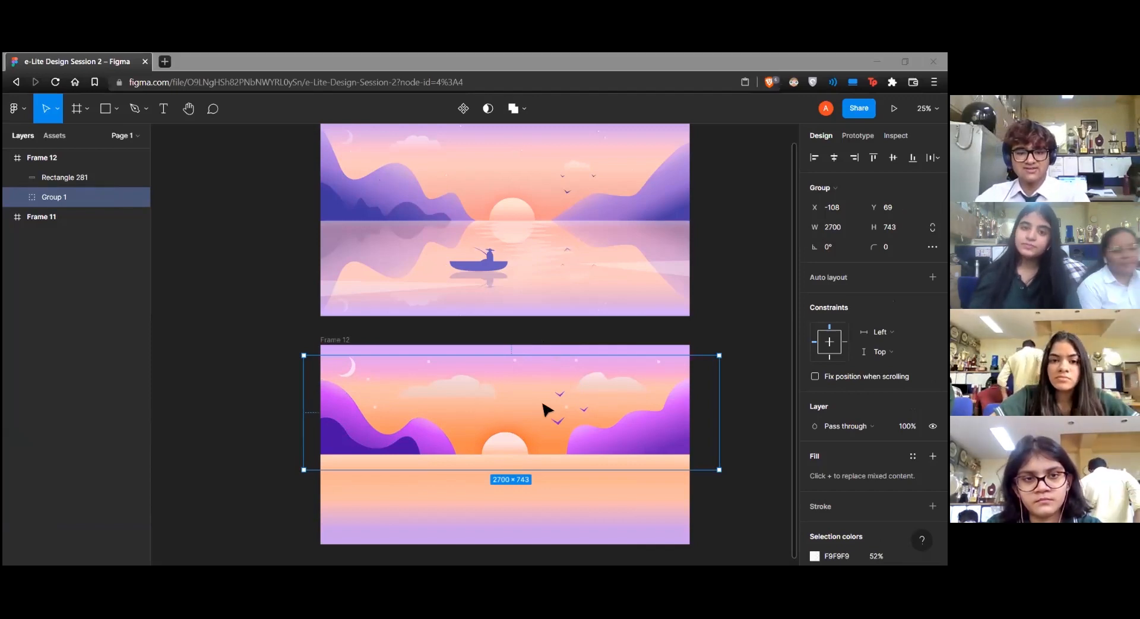
right_click(620, 438)
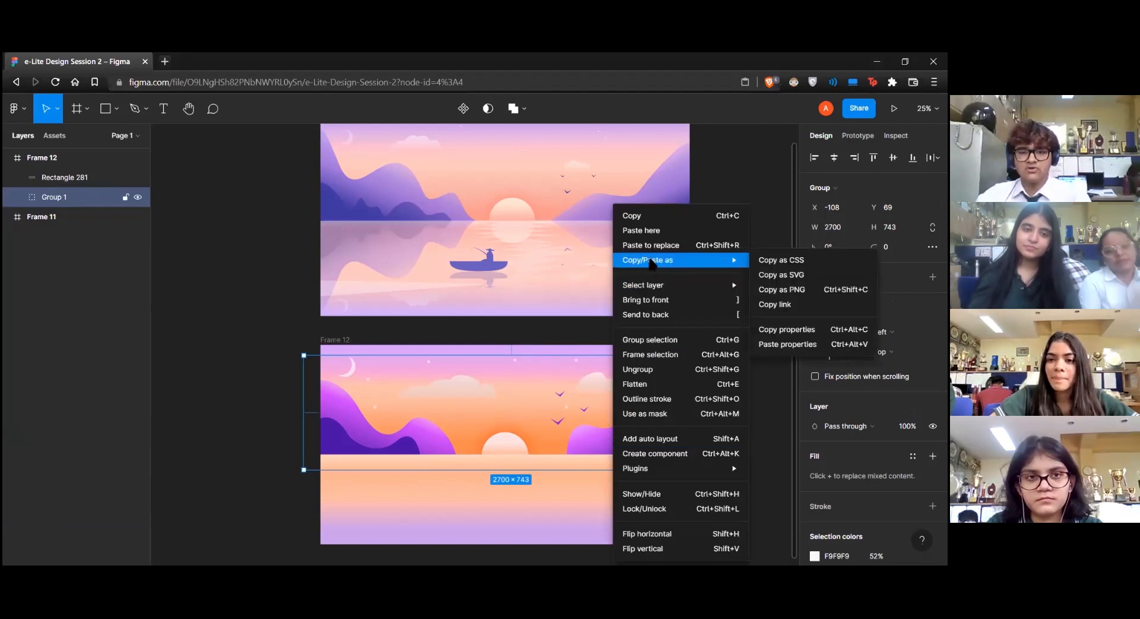
mouse_move(731, 261)
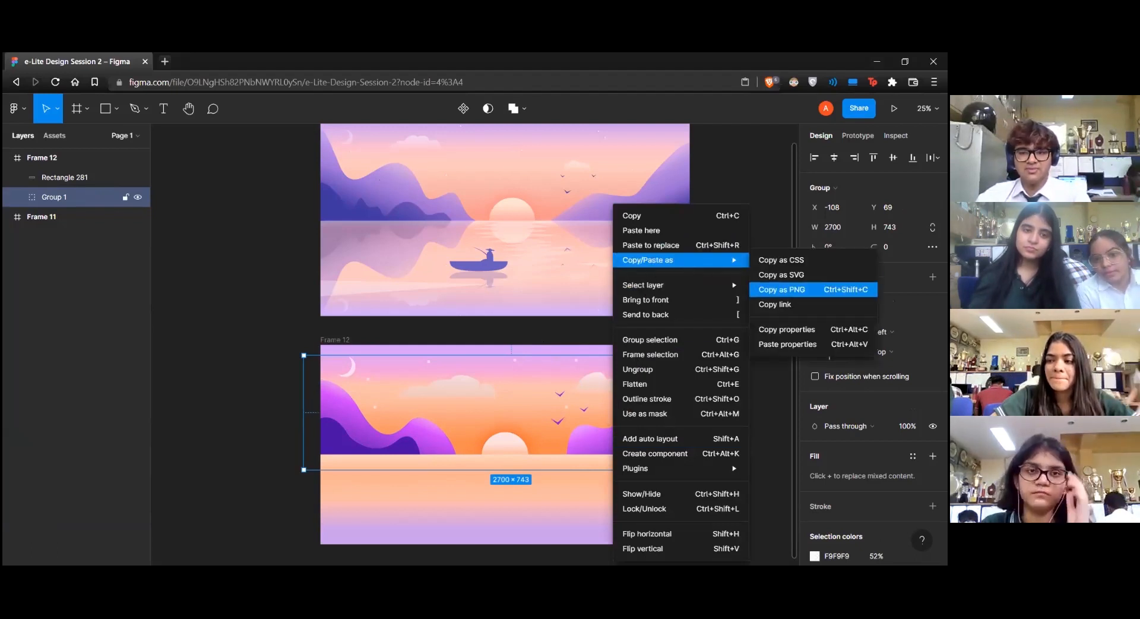
click(782, 289)
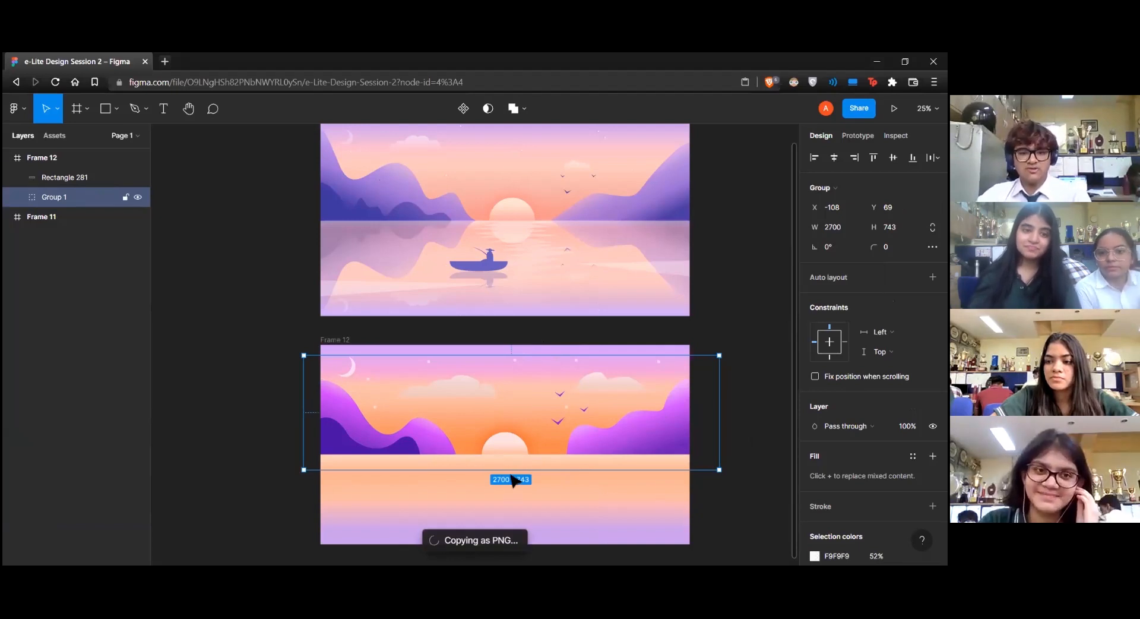
click(725, 527)
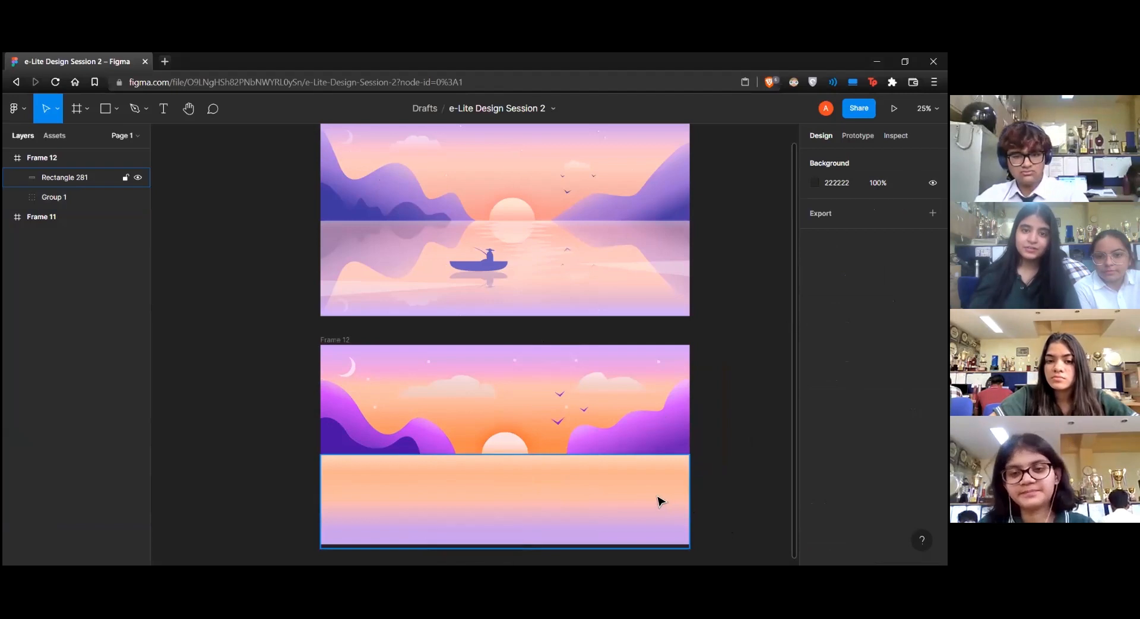
key(ctrl+v)
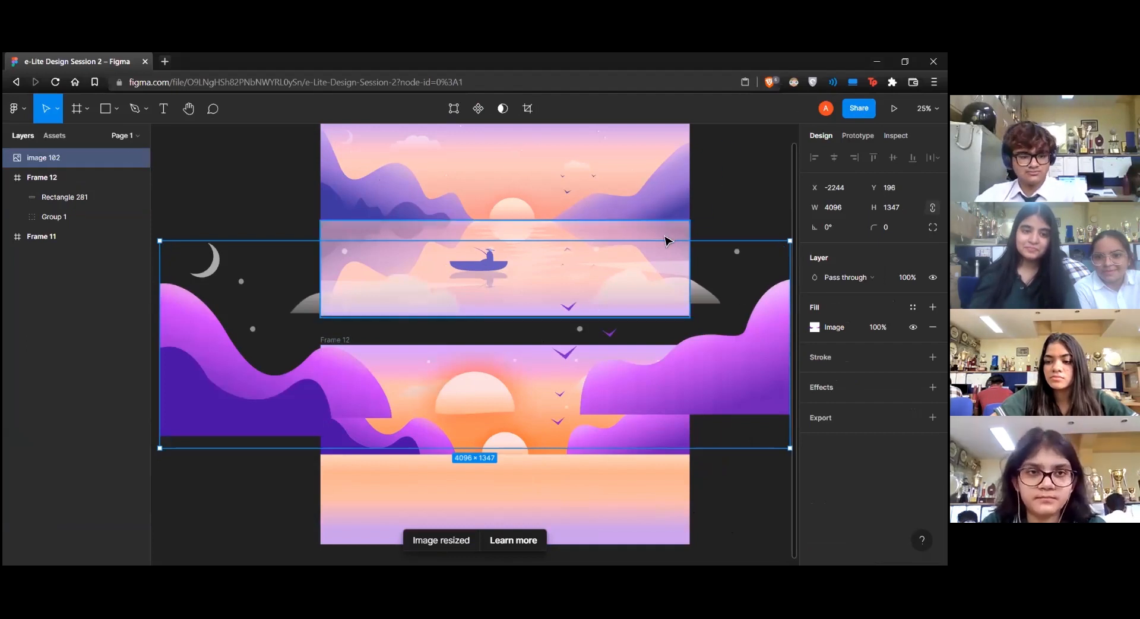
Scale the pasted image to about 2413 by 797 and line it up over the original mountains, sun and clouds in Frame 12
drag(659, 241, 630, 341)
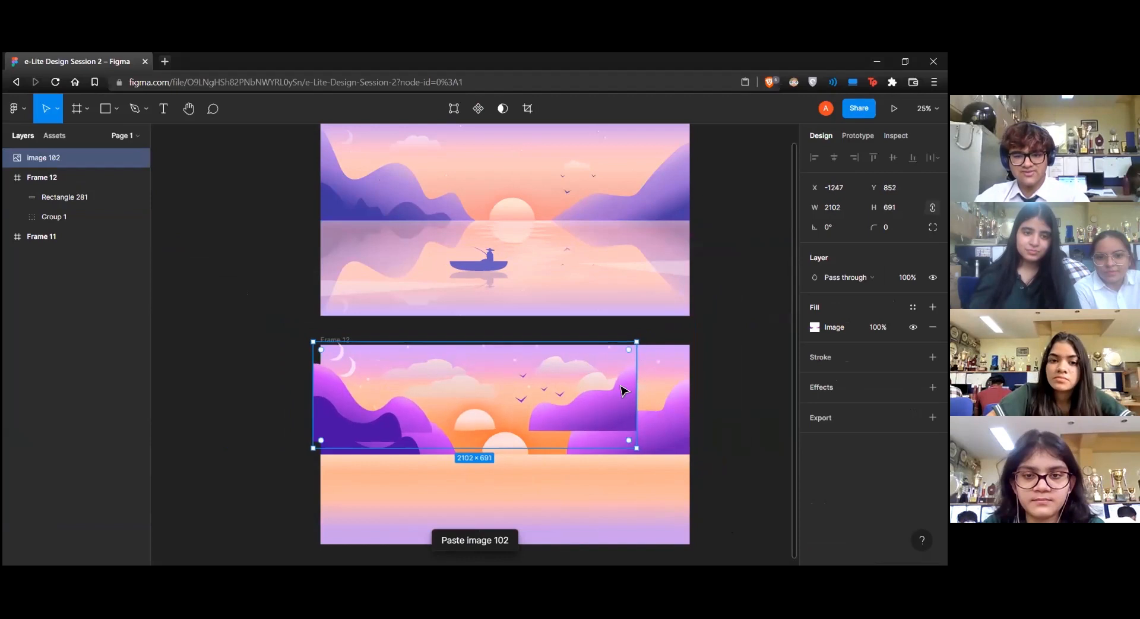
mouse_move(566, 415)
mouse_down()
mouse_move(619, 434)
mouse_move(573, 433)
mouse_up()
drag(541, 363, 540, 347)
drag(592, 430, 570, 432)
drag(685, 406, 684, 406)
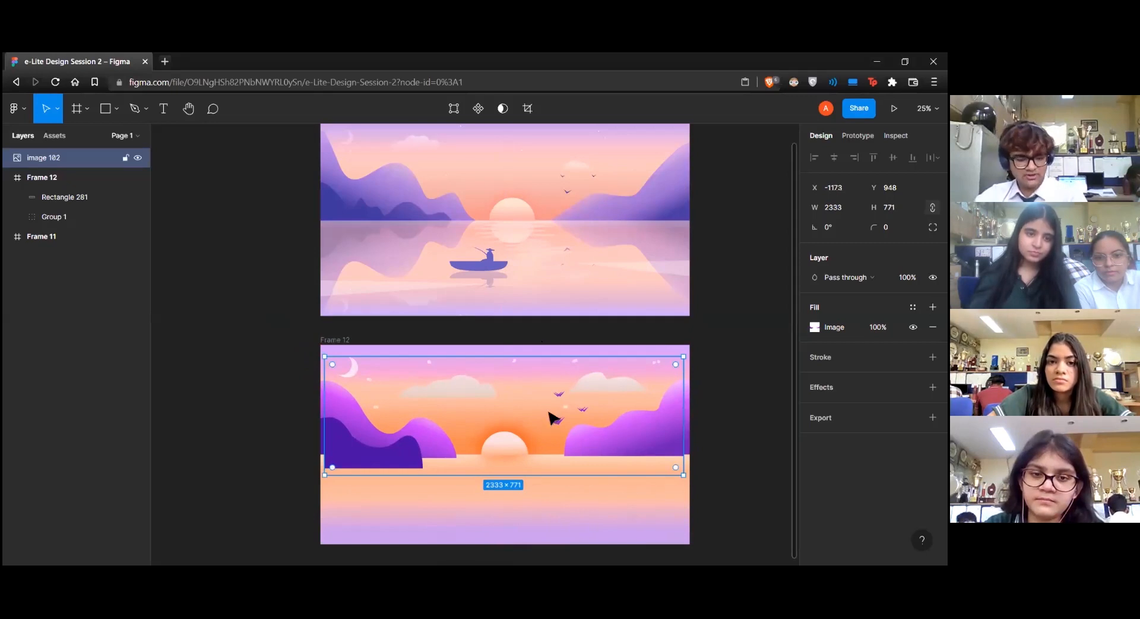
drag(686, 401, 691, 399)
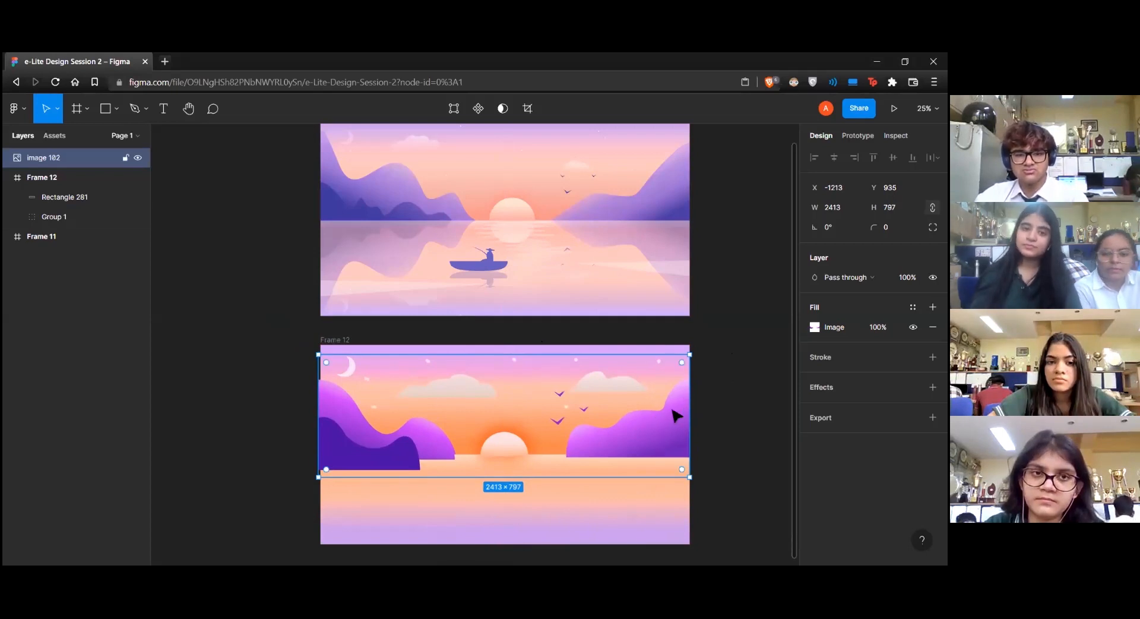
Flip the pasted image vertically and move it down over the water so it mirrors the scenery at the horizon
right_click(627, 440)
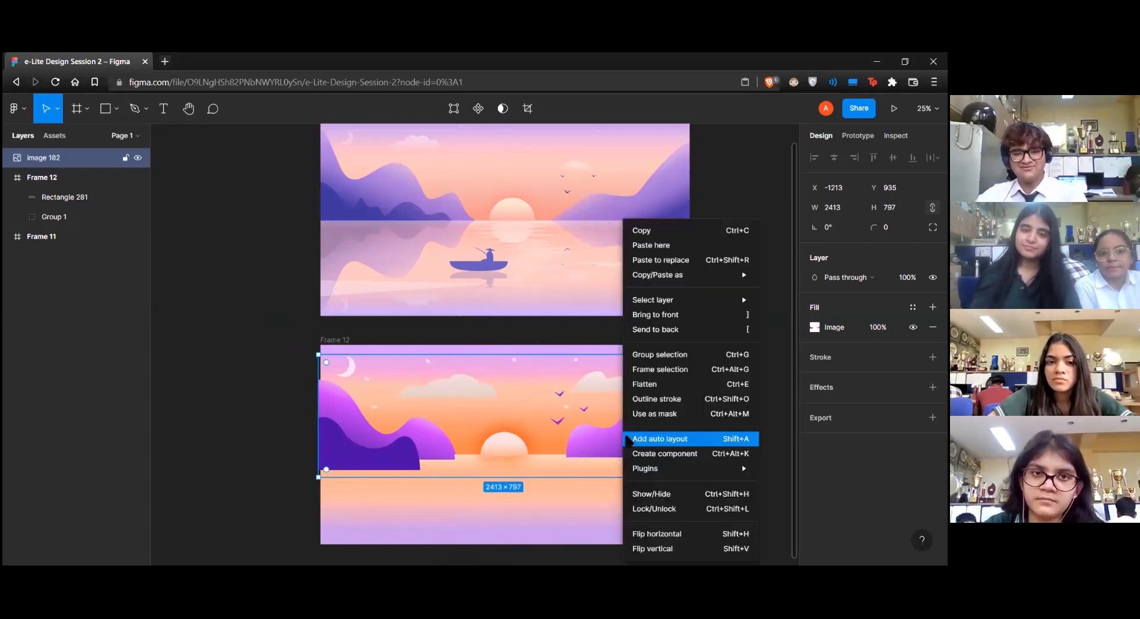
click(660, 548)
drag(631, 400, 633, 477)
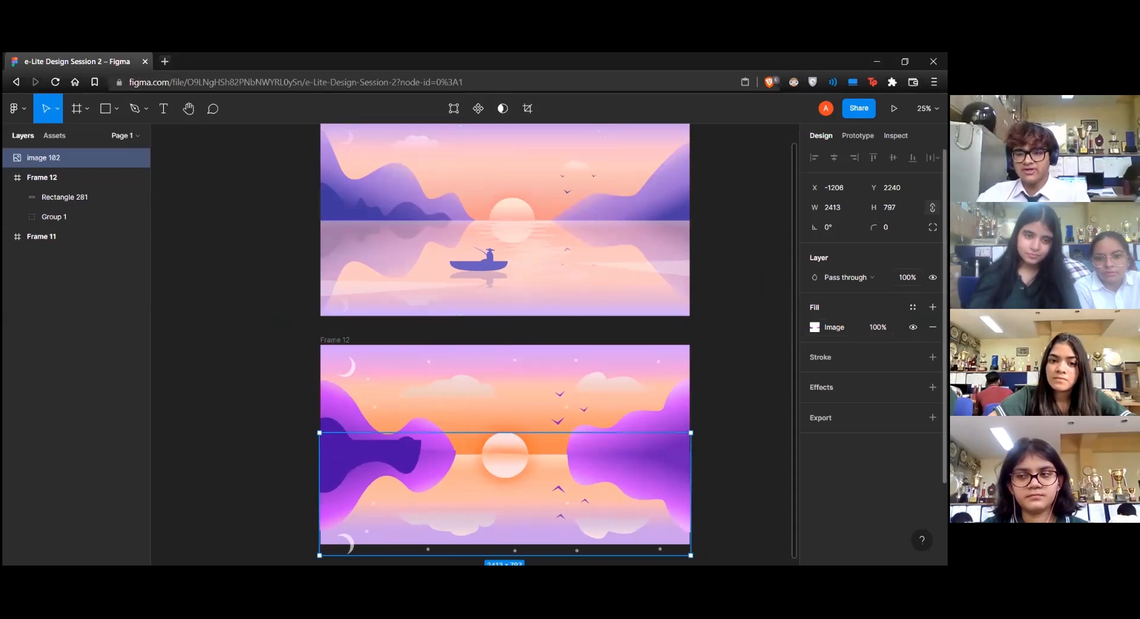
Try the reflection image at 20% and 10% opacity, settle on 30%, and deselect it
click(907, 278)
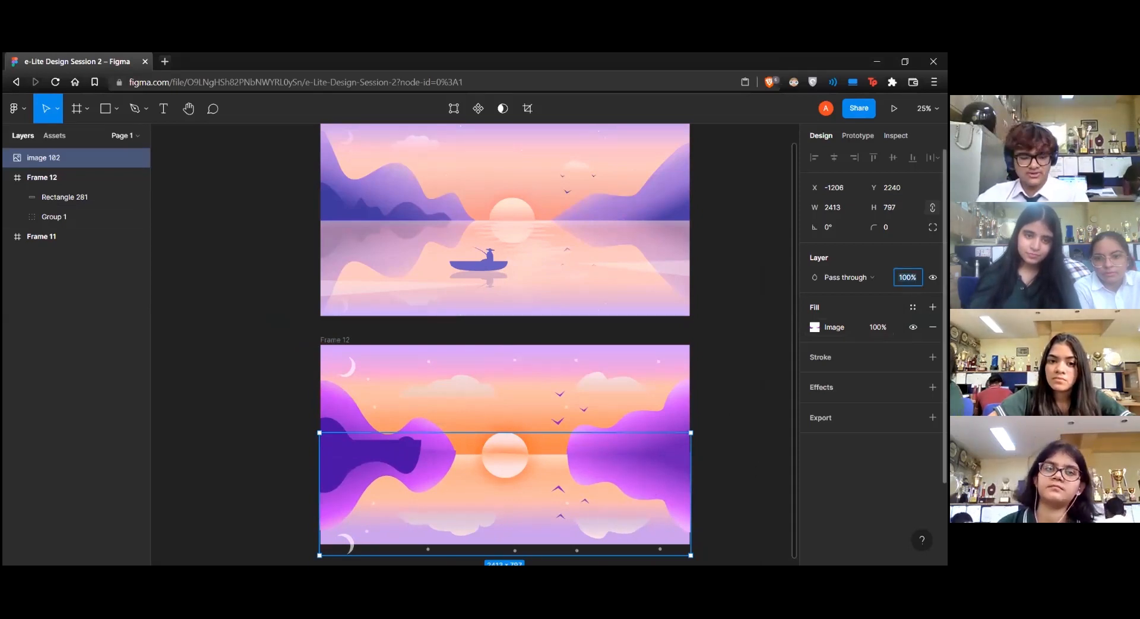
text(20)
key(Return)
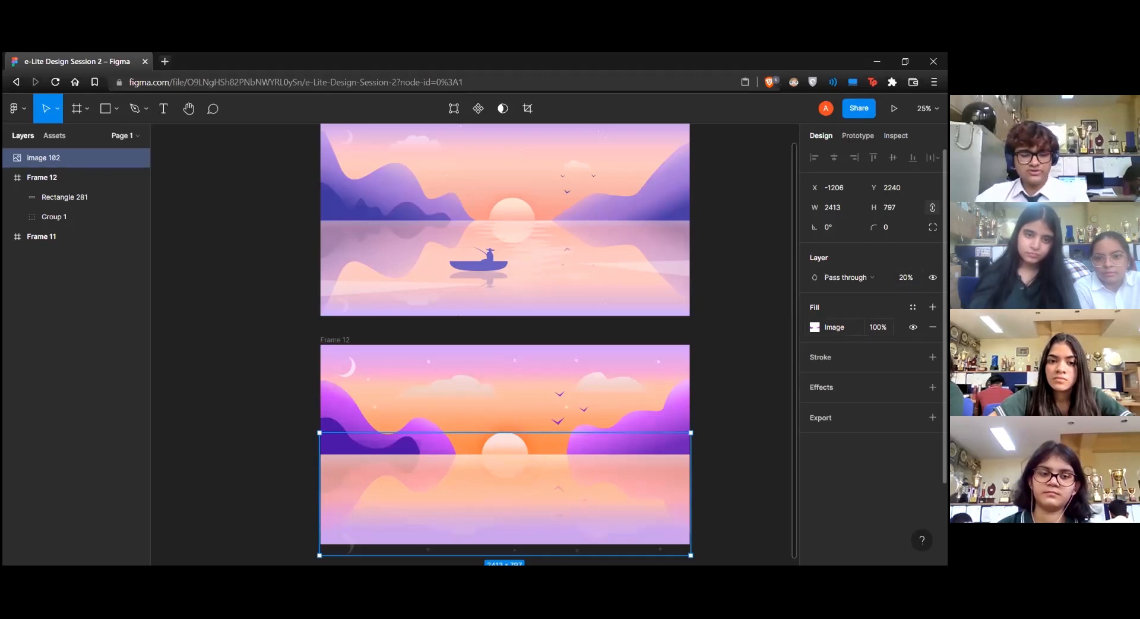
key(1)
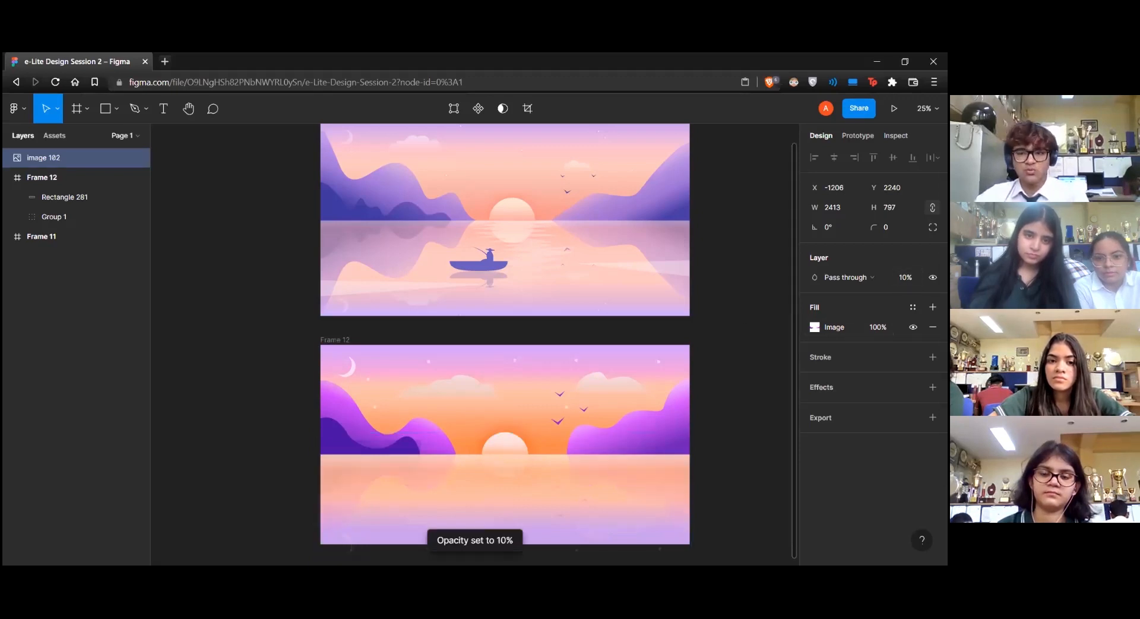
key(2)
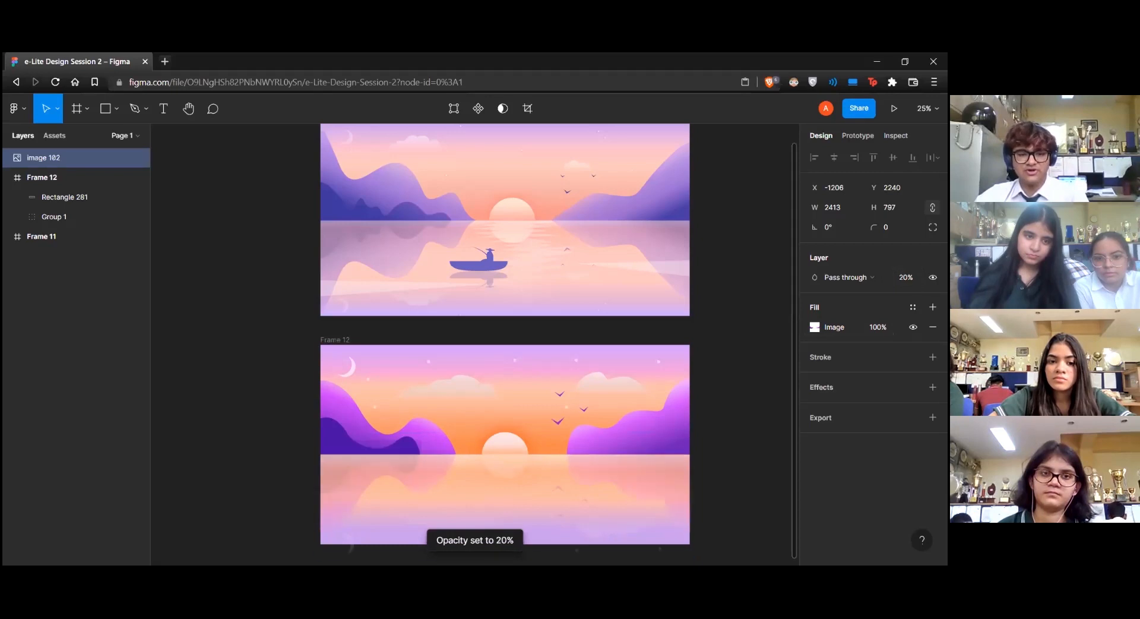
key(3)
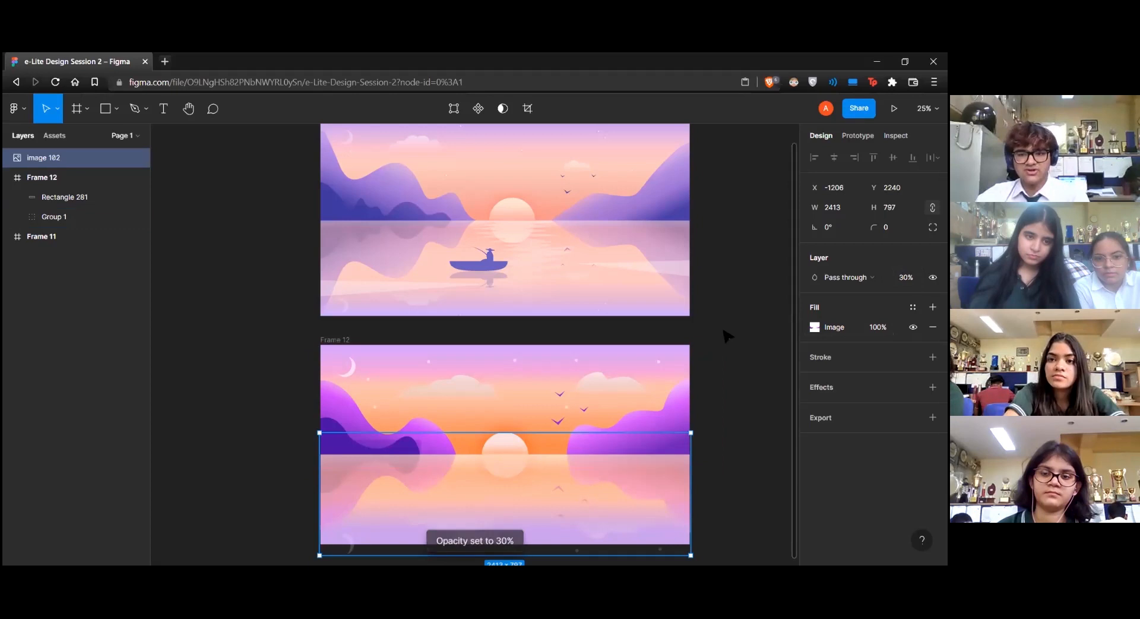
click(730, 350)
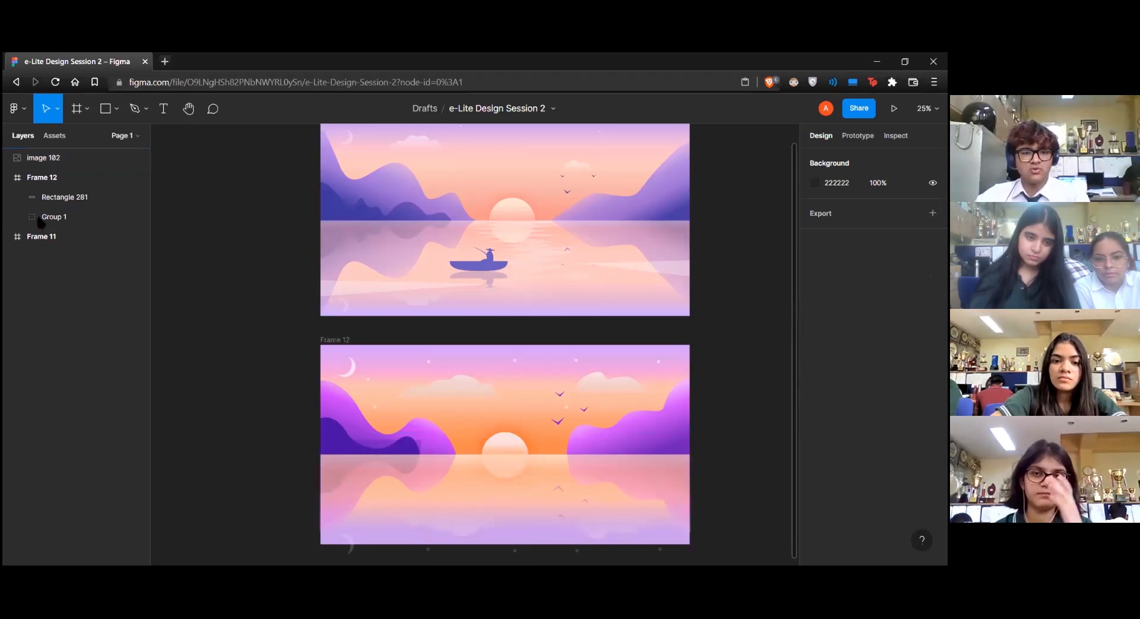
Place the reflection image inside Frame 12 and mask it with a duplicate of the water rectangle
drag(40, 165, 51, 202)
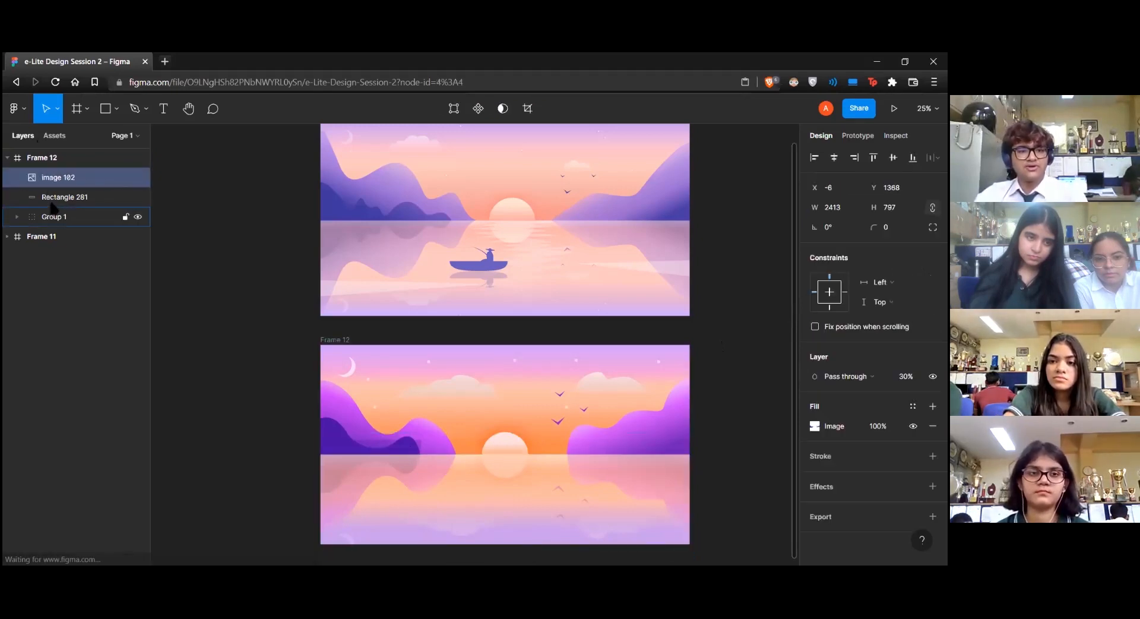
click(53, 198)
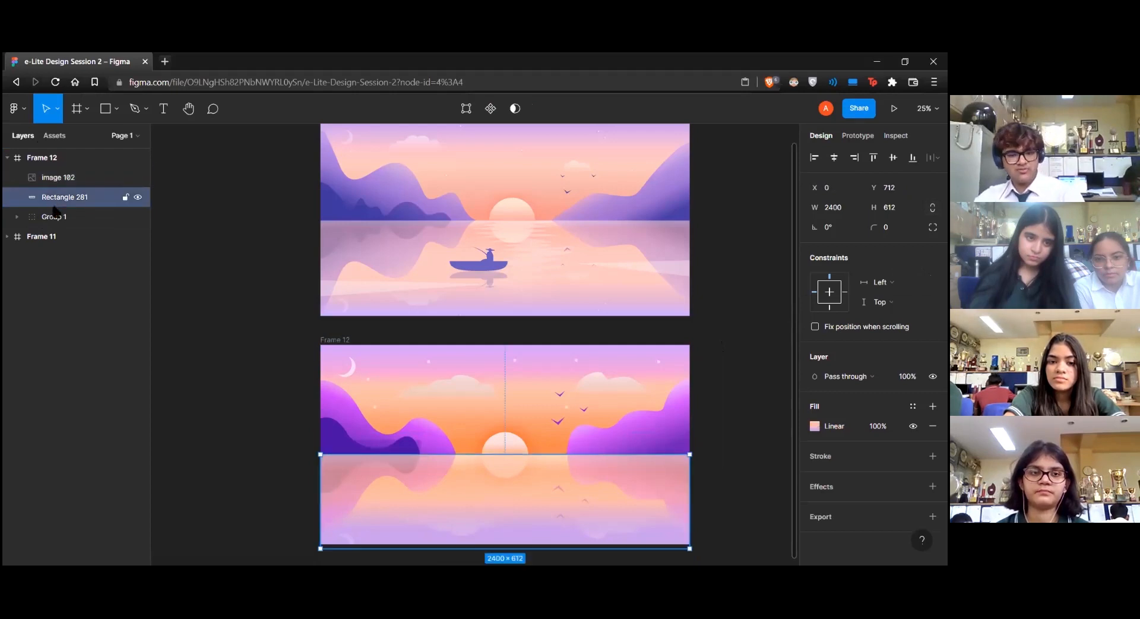
key(ctrl+d)
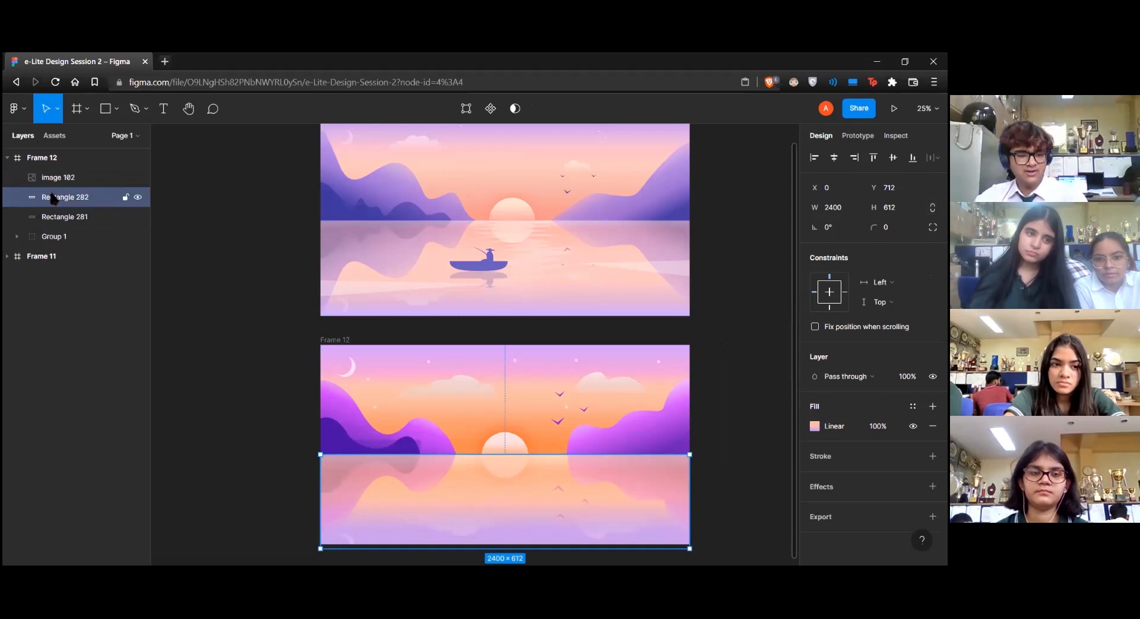
shift+click(76, 185)
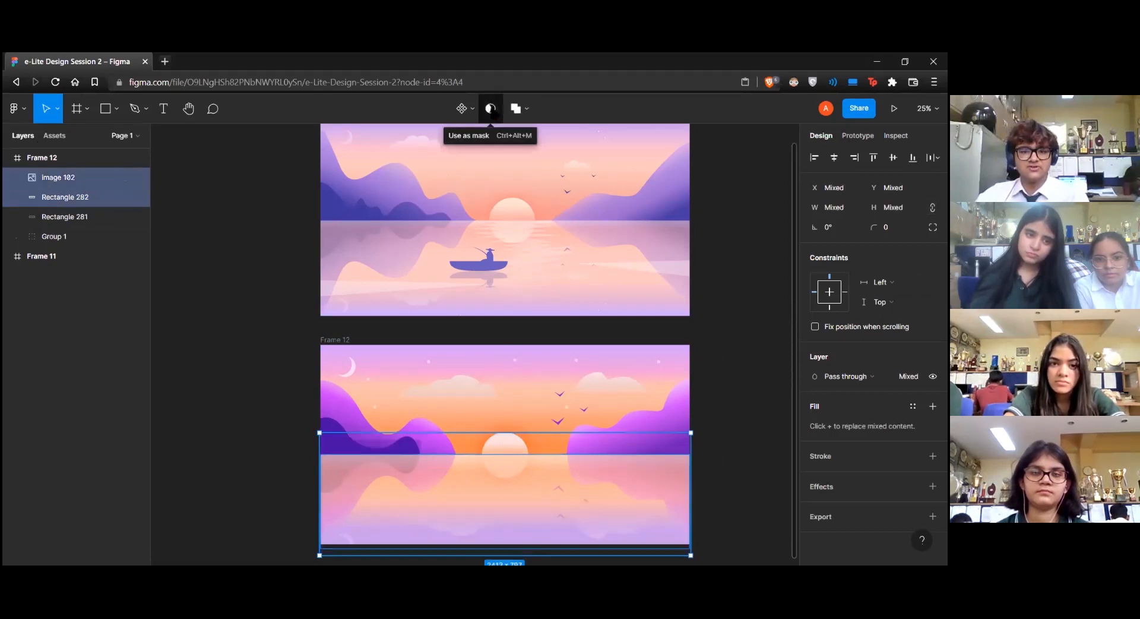
click(490, 109)
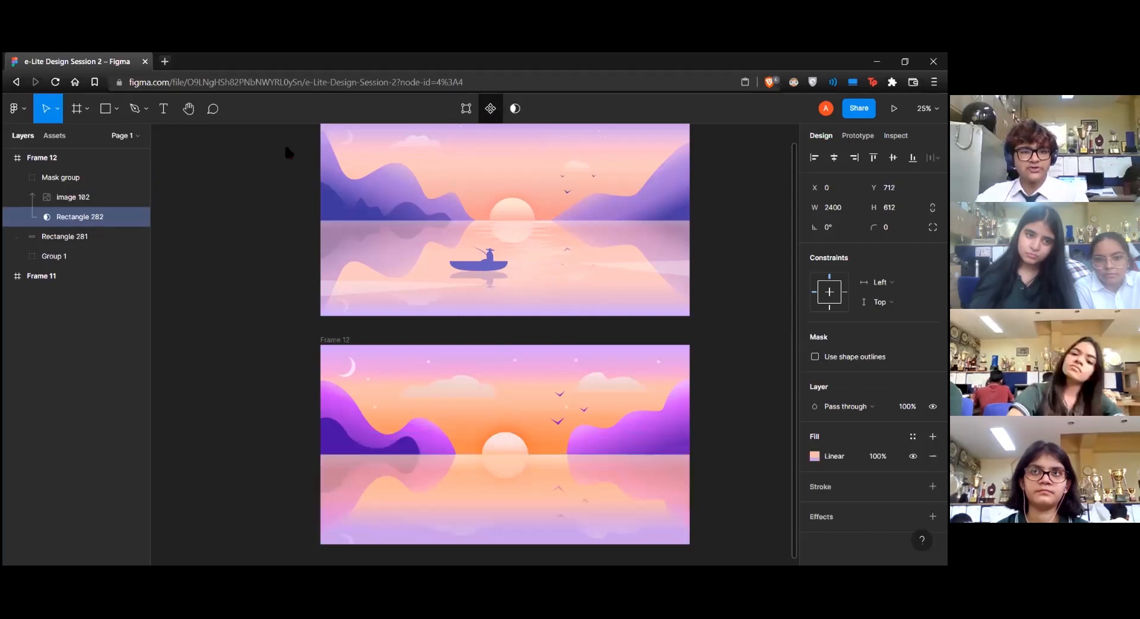
click(17, 179)
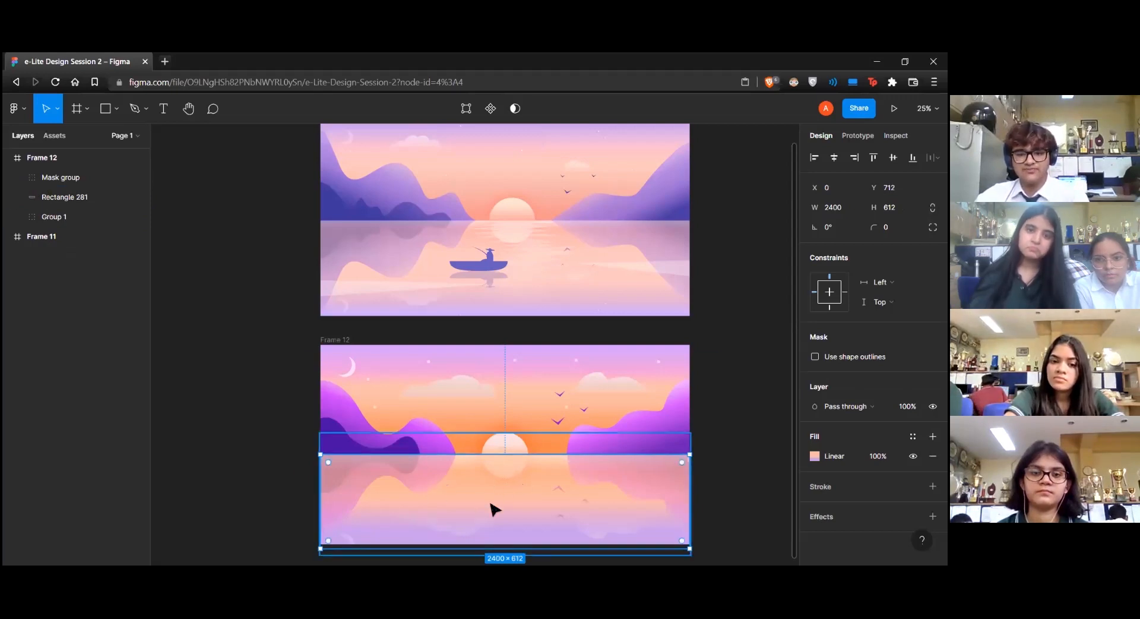
click(736, 381)
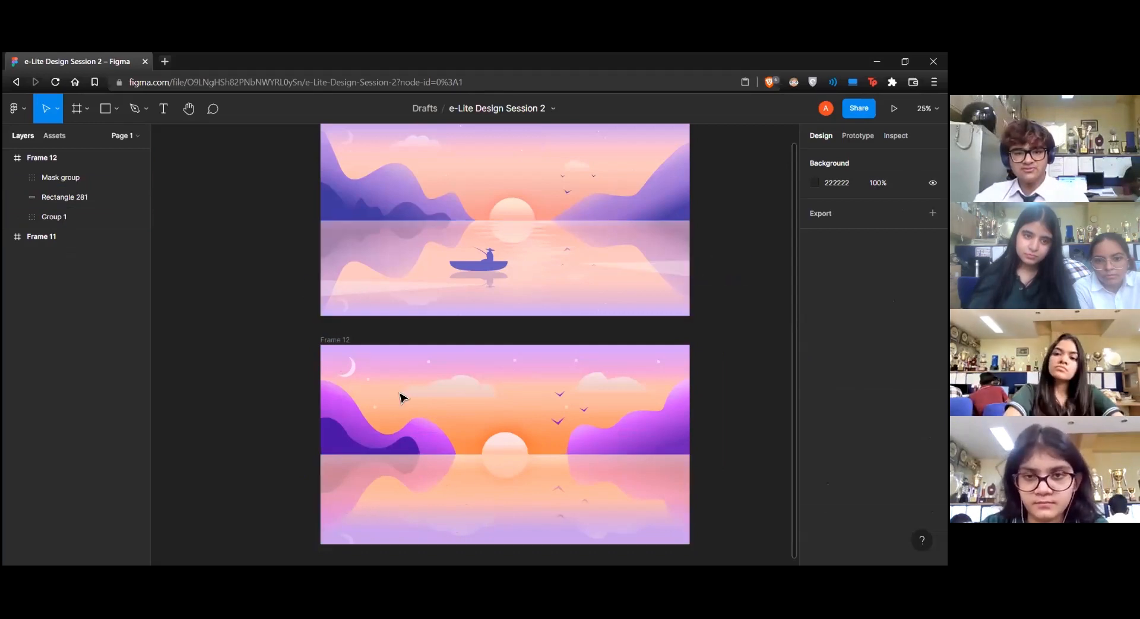
Draw a tall narrow triangle about 355 by 1640 and make it the topmost layer of Frame 12
click(116, 108)
click(101, 196)
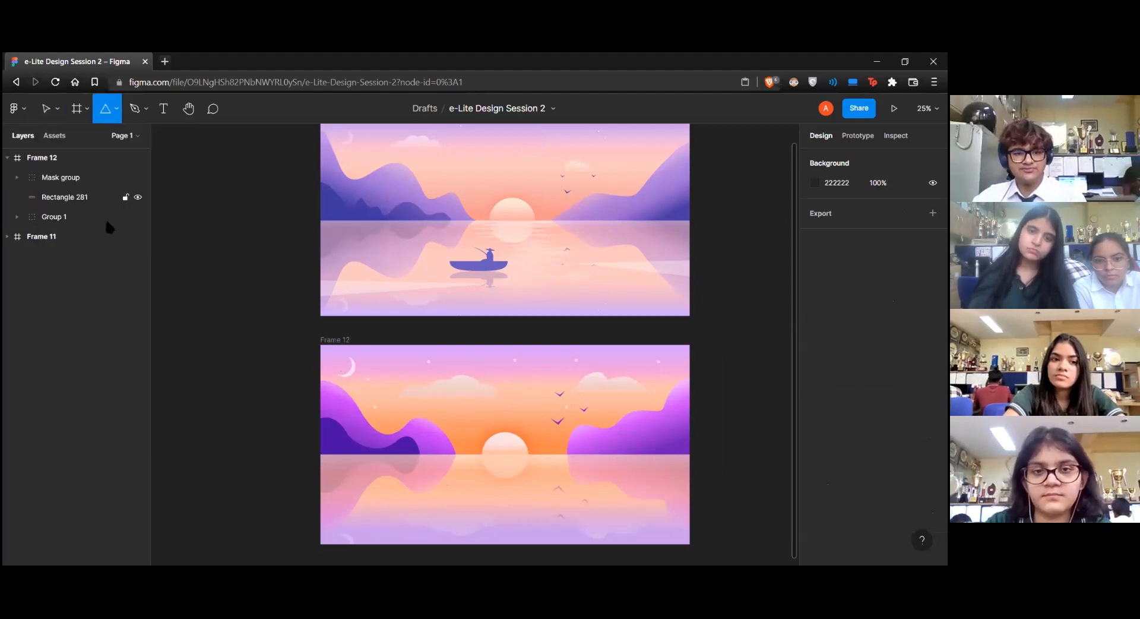
drag(406, 303, 461, 555)
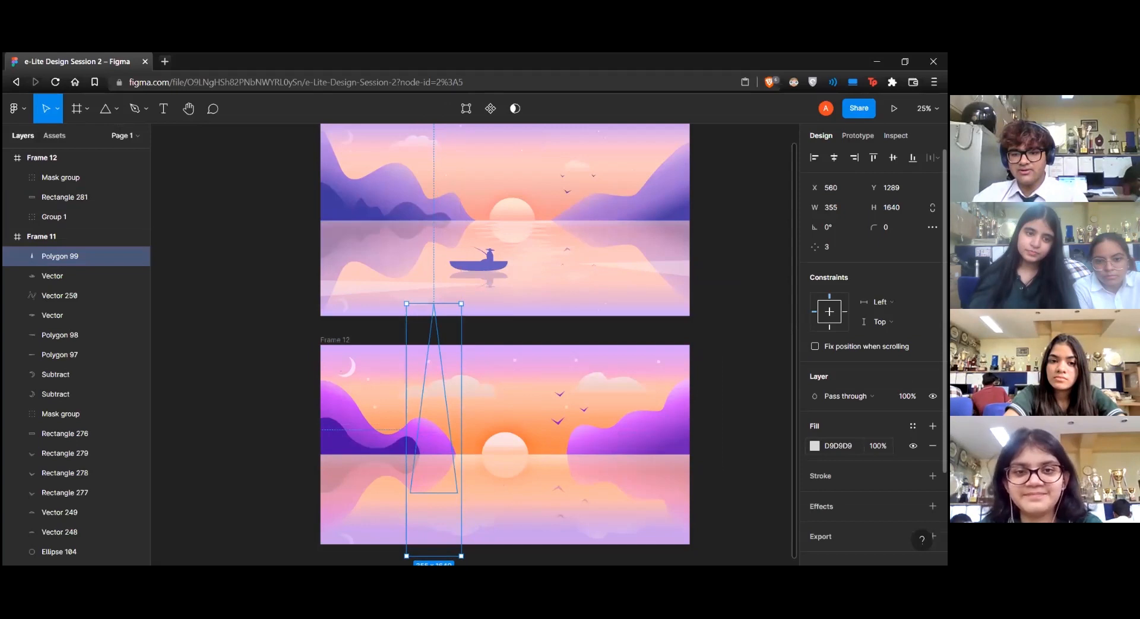
drag(24, 261, 10, 252)
click(8, 254)
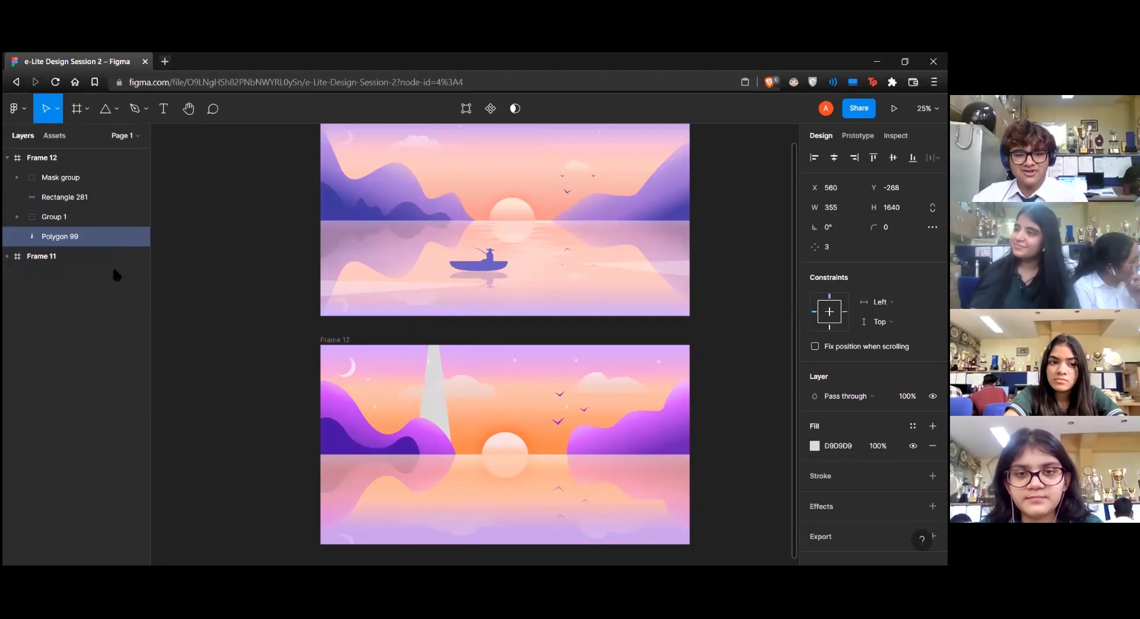
drag(59, 236, 64, 172)
Rotate the triangle to about -90.57° and lay it across the water from the frame's left edge, thinned to about 135
drag(466, 299, 581, 458)
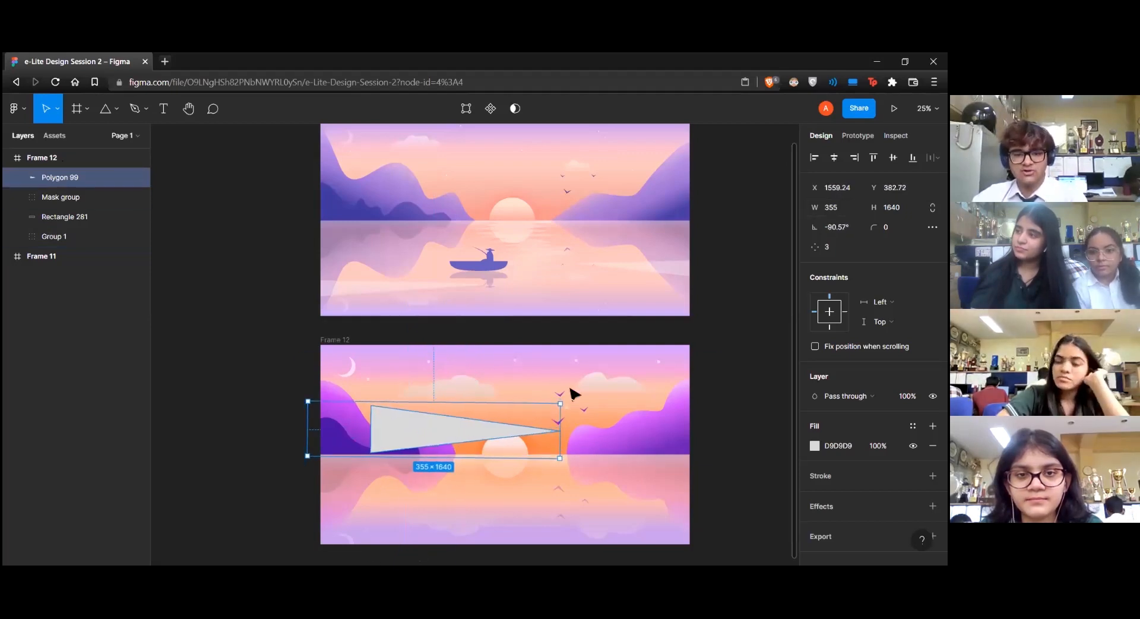
drag(438, 436, 391, 501)
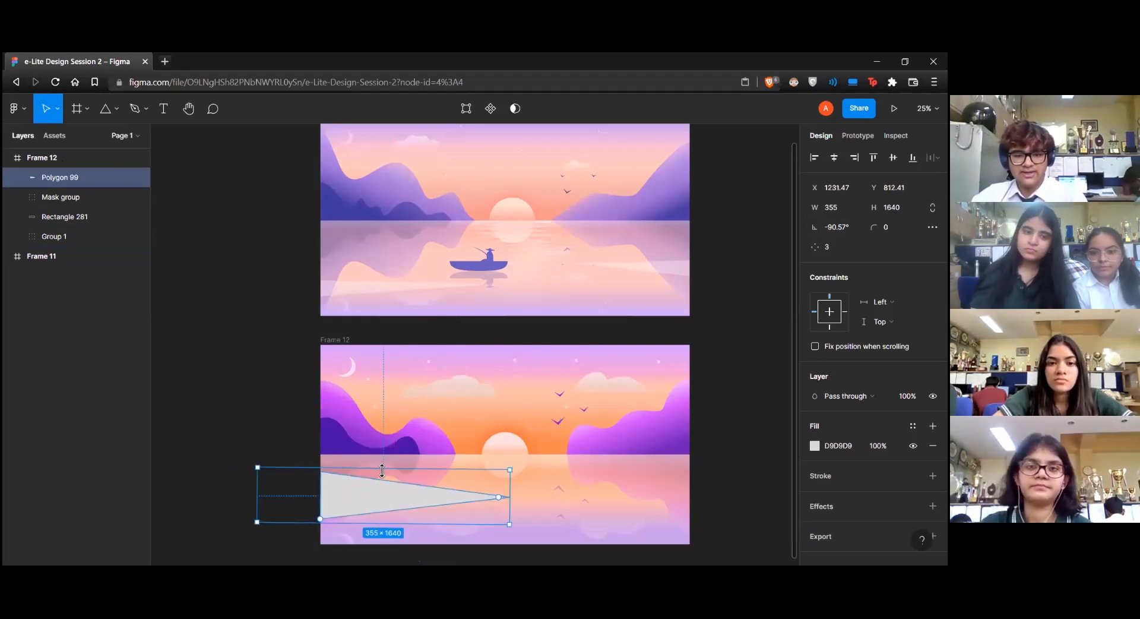
drag(382, 463, 381, 503)
Fill the thin triangle with white FFFFFF at 33% opacity as a light streak on the water
click(815, 445)
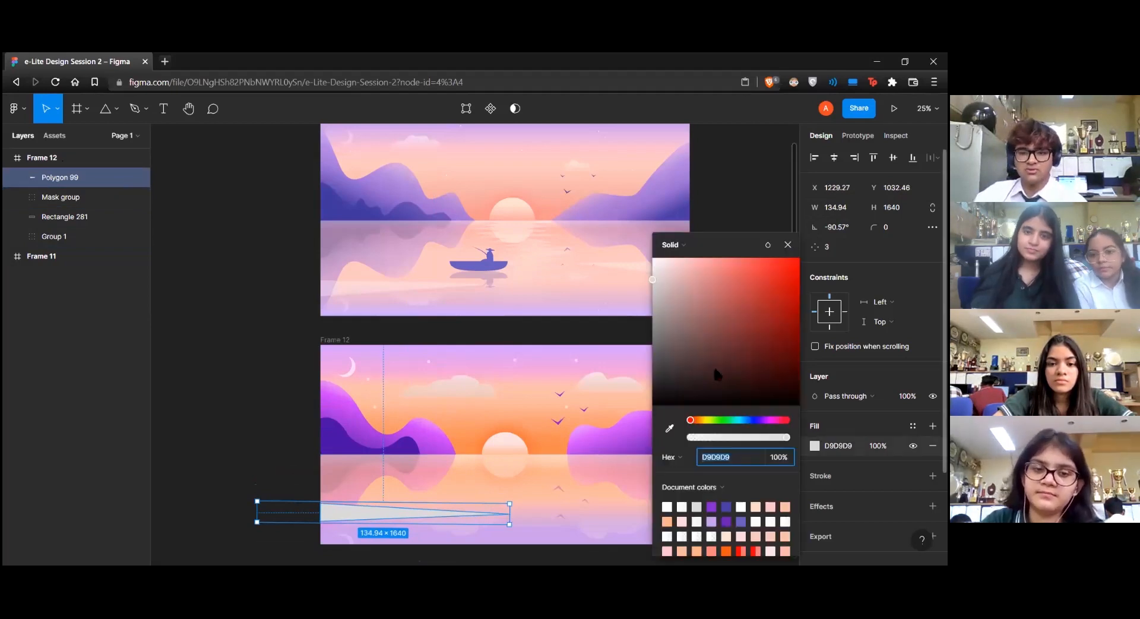
drag(669, 277, 636, 242)
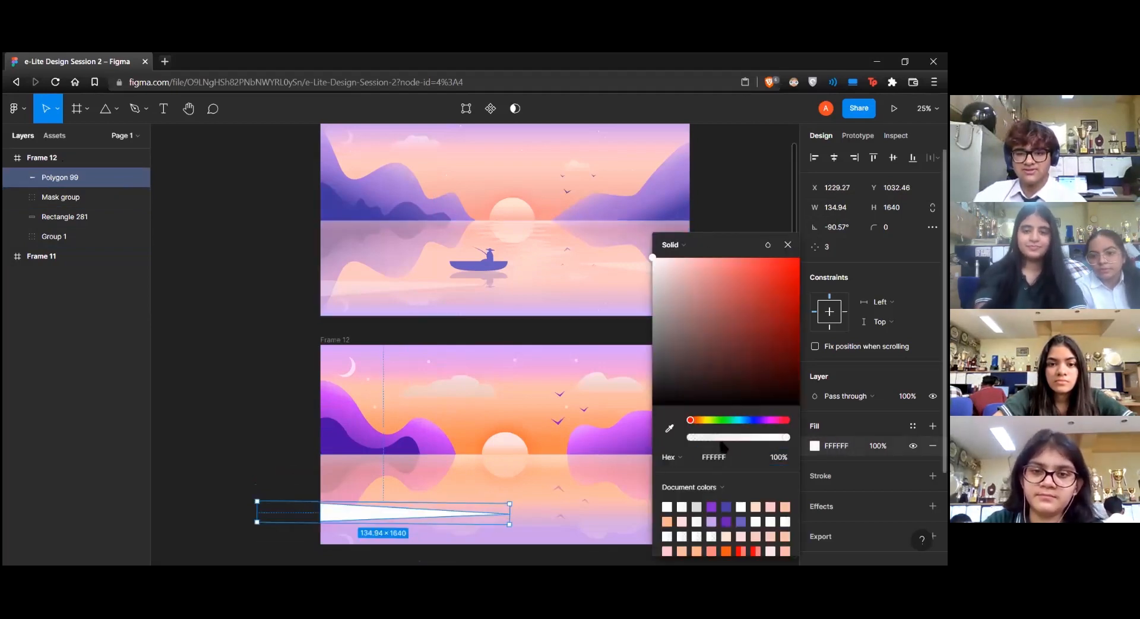
drag(721, 442, 724, 437)
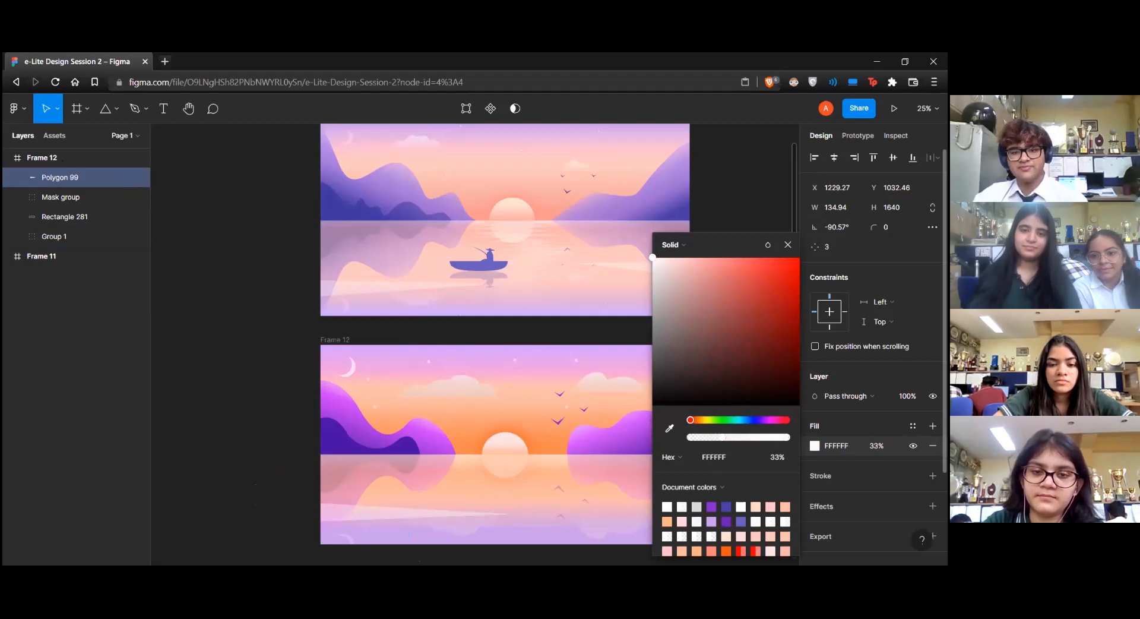
click(788, 245)
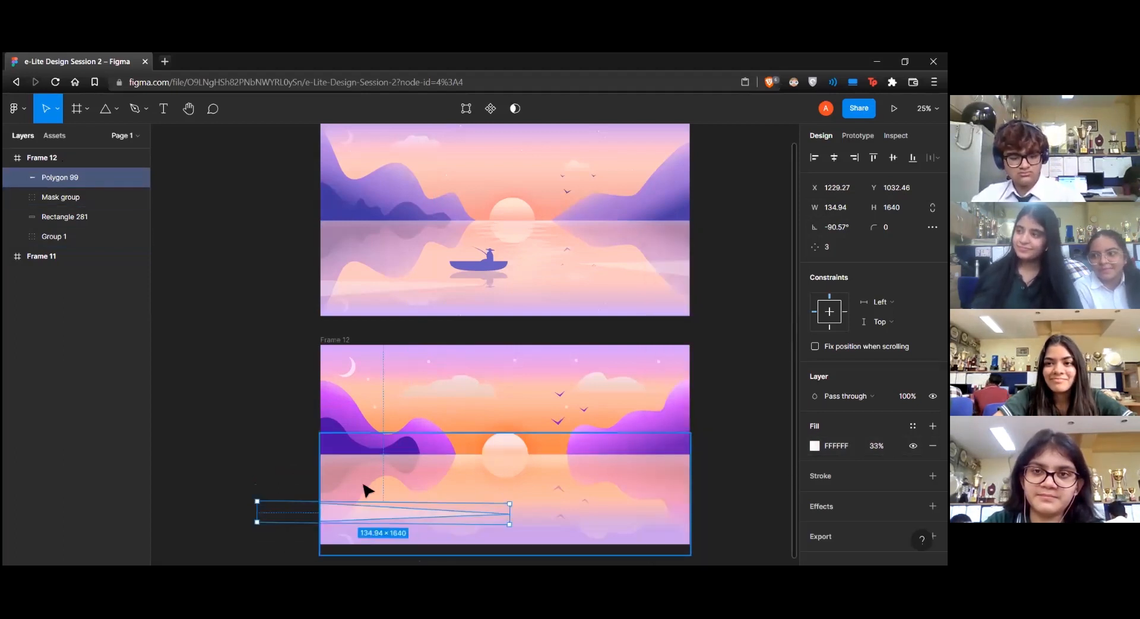
Place a horizontally flipped copy of the white streak slightly higher on the water, against the frame's right edge
key(ctrl+v)
drag(560, 496, 654, 489)
key(shift+h)
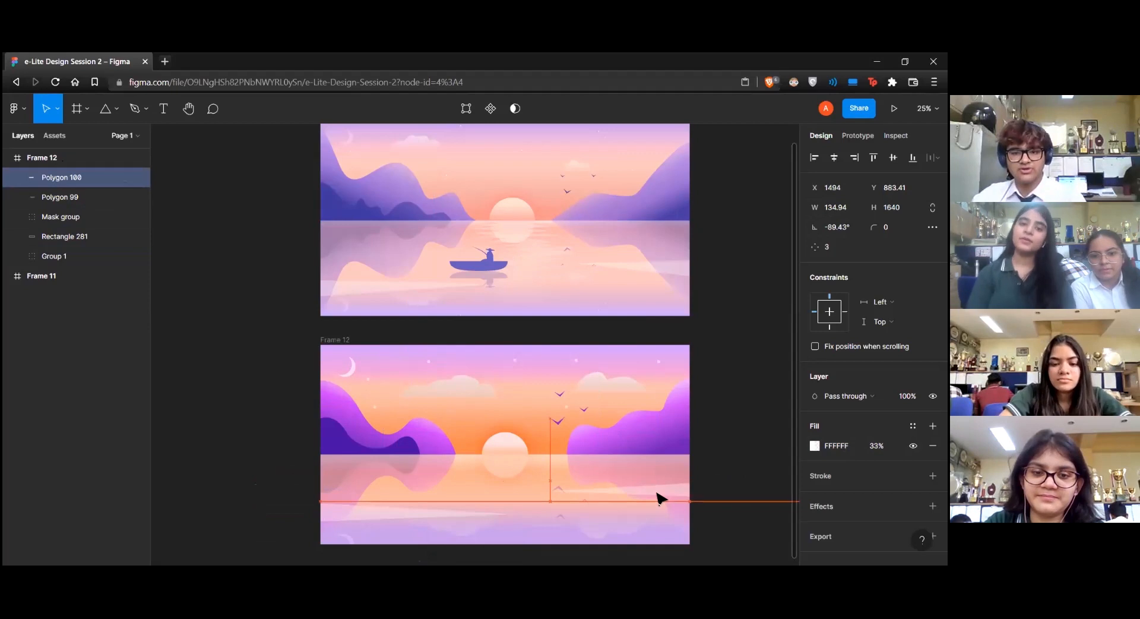
click(738, 425)
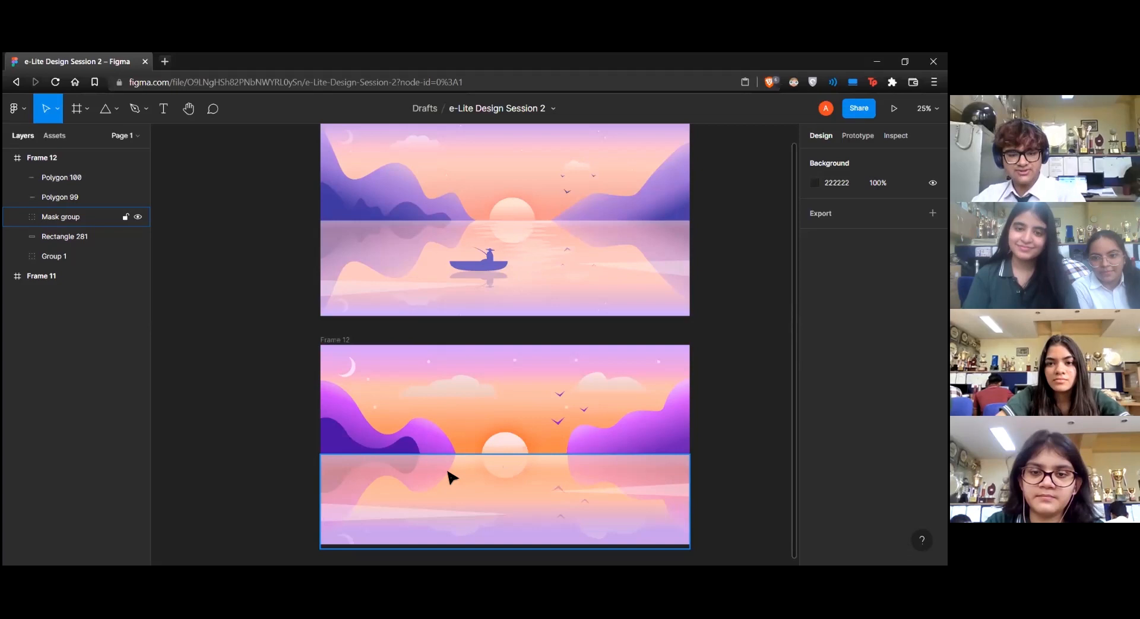
Draw an ellipse about 745 by 156 on the water below the sun and remove its top point to start a boat hull
key(o)
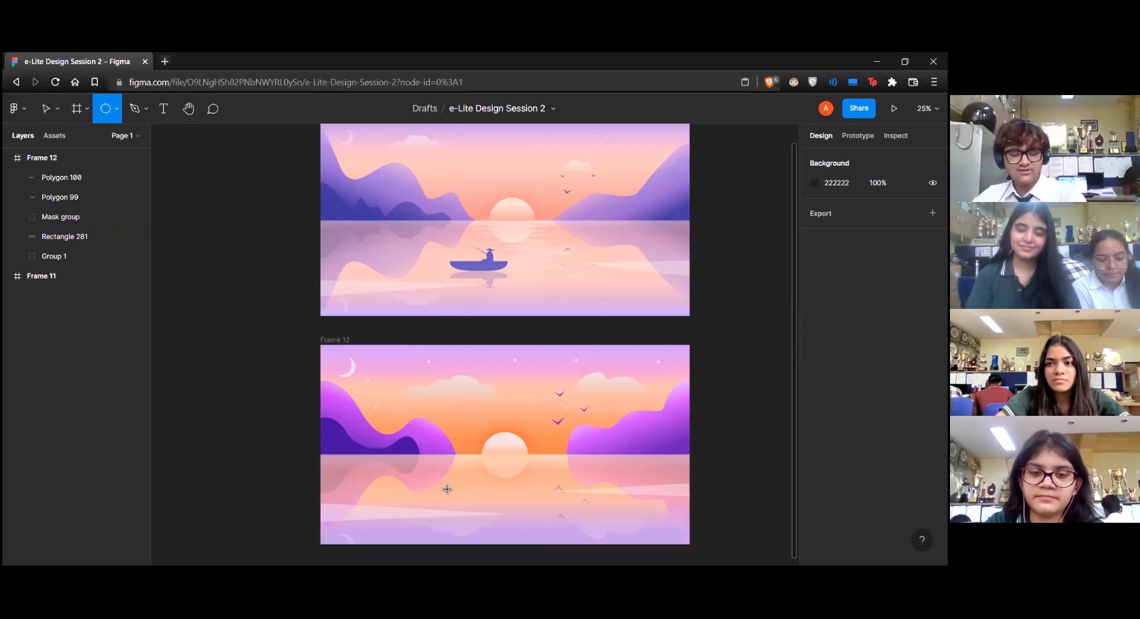
drag(401, 474, 516, 498)
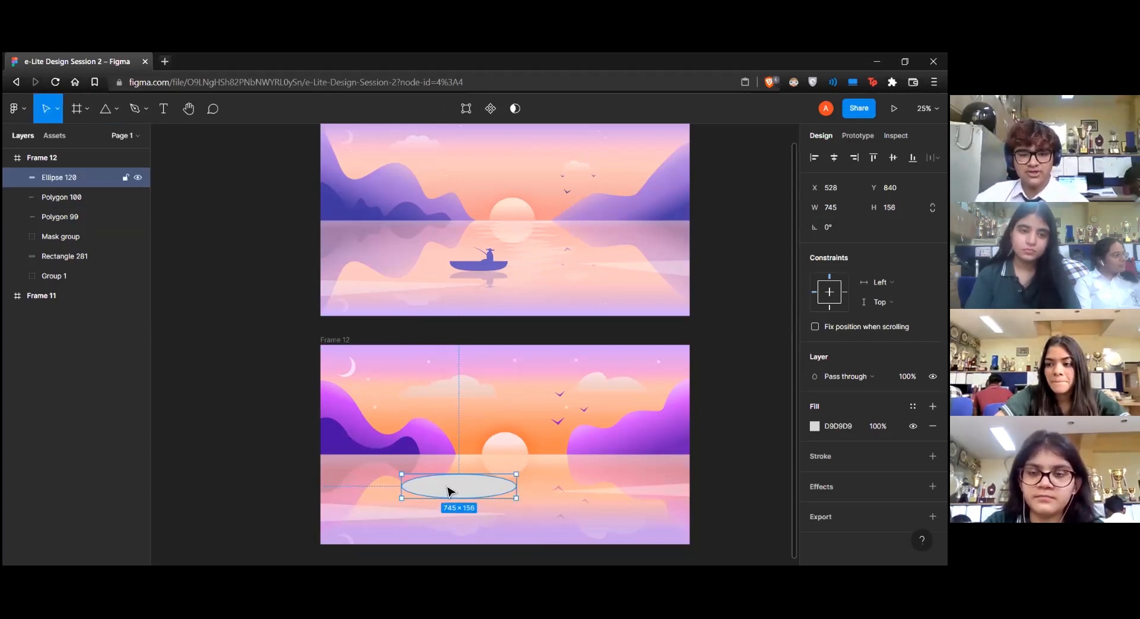
double_click(448, 491)
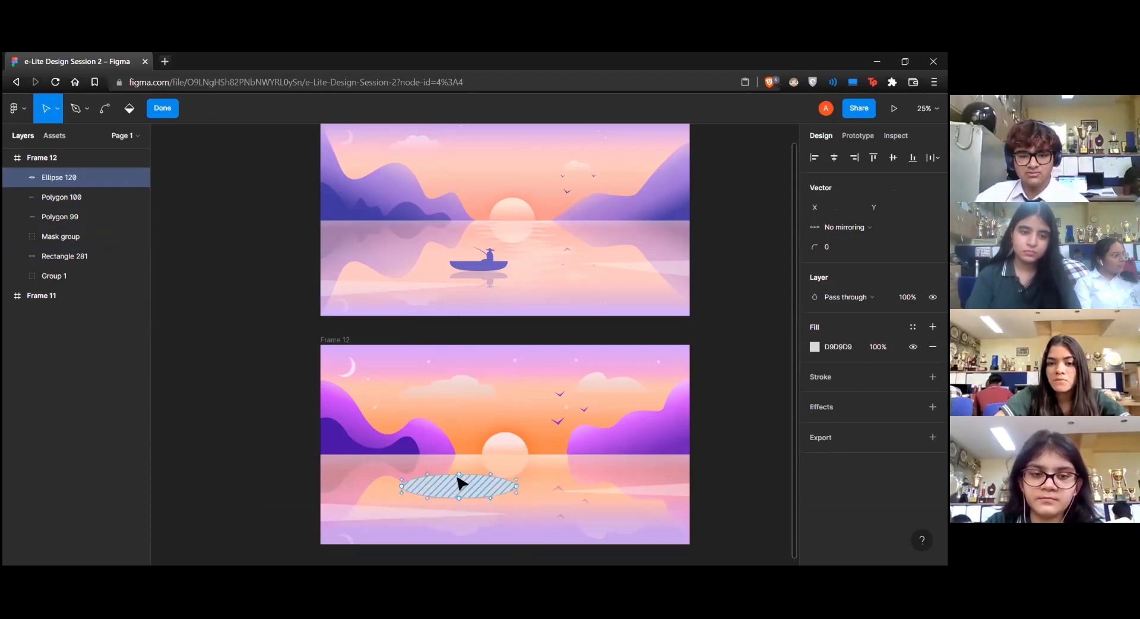
click(403, 486)
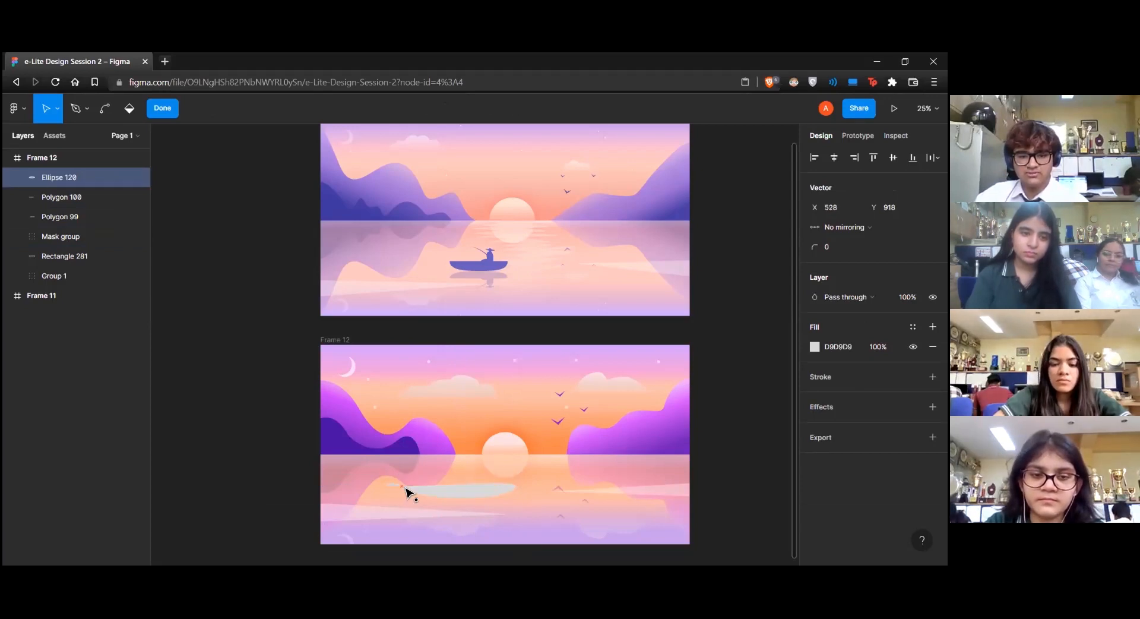
mouse_move(410, 489)
mouse_down()
mouse_move(377, 486)
mouse_move(390, 488)
mouse_up()
key(ctrl+z)
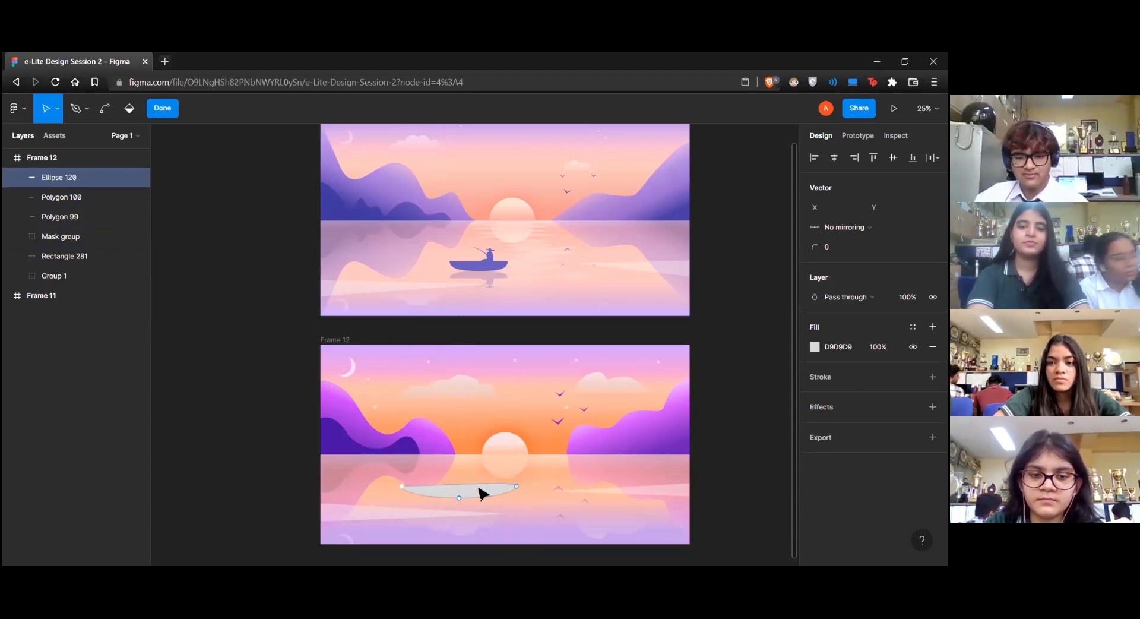
Straighten the hull's top edge and round out both ends by extending their lower curve handles to about Y 996
click(517, 487)
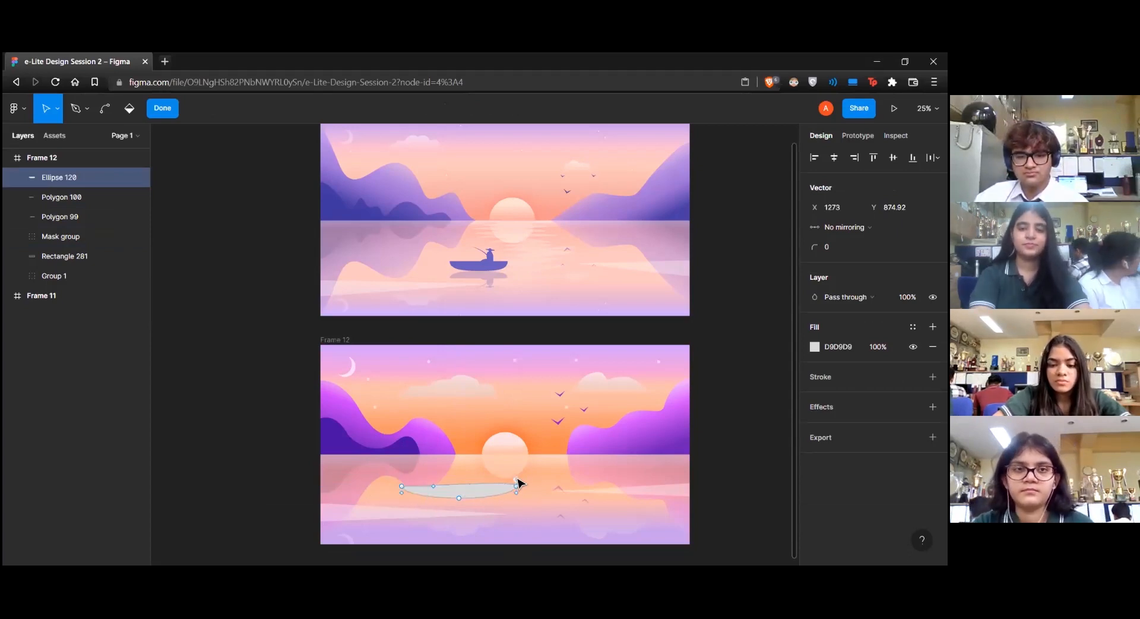
drag(517, 487, 517, 490)
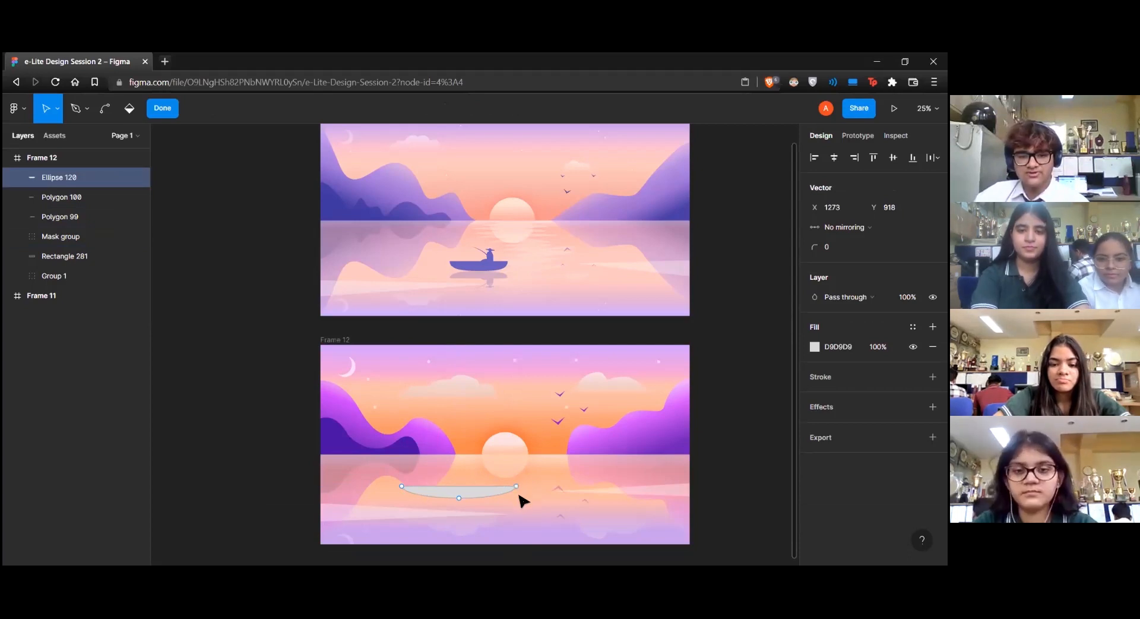
drag(519, 495, 520, 510)
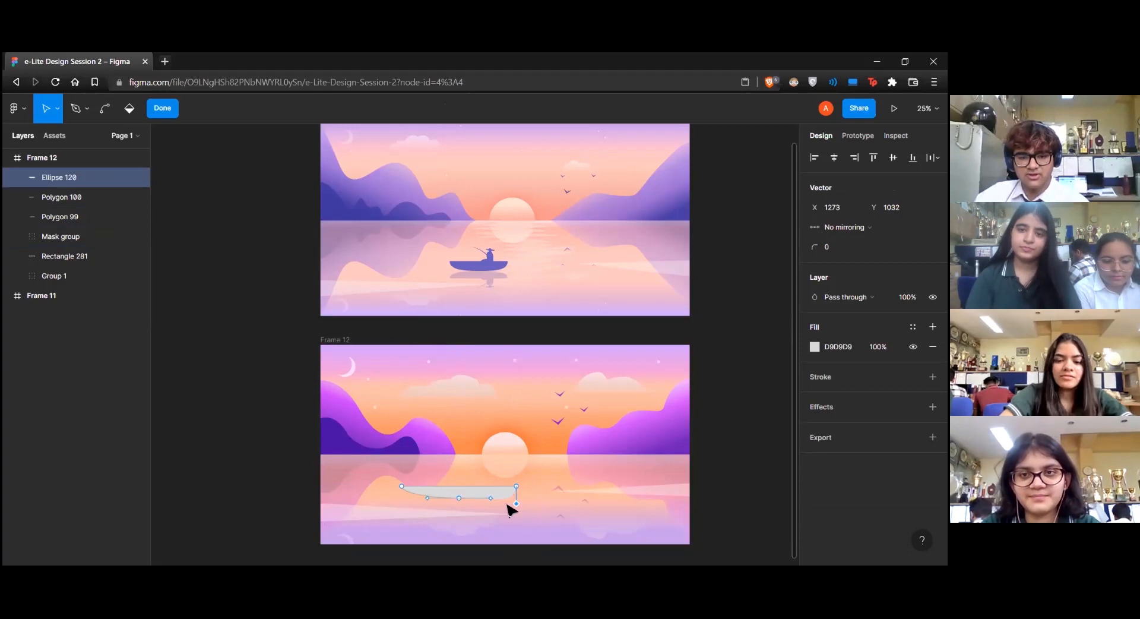
key(ctrl+z)
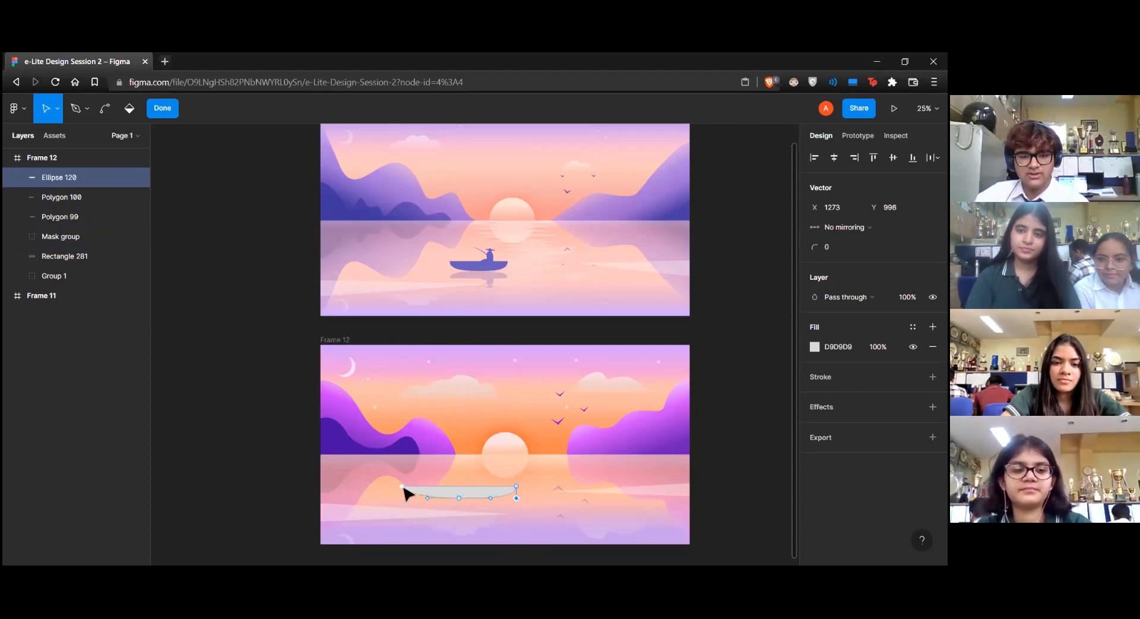
drag(403, 495, 403, 498)
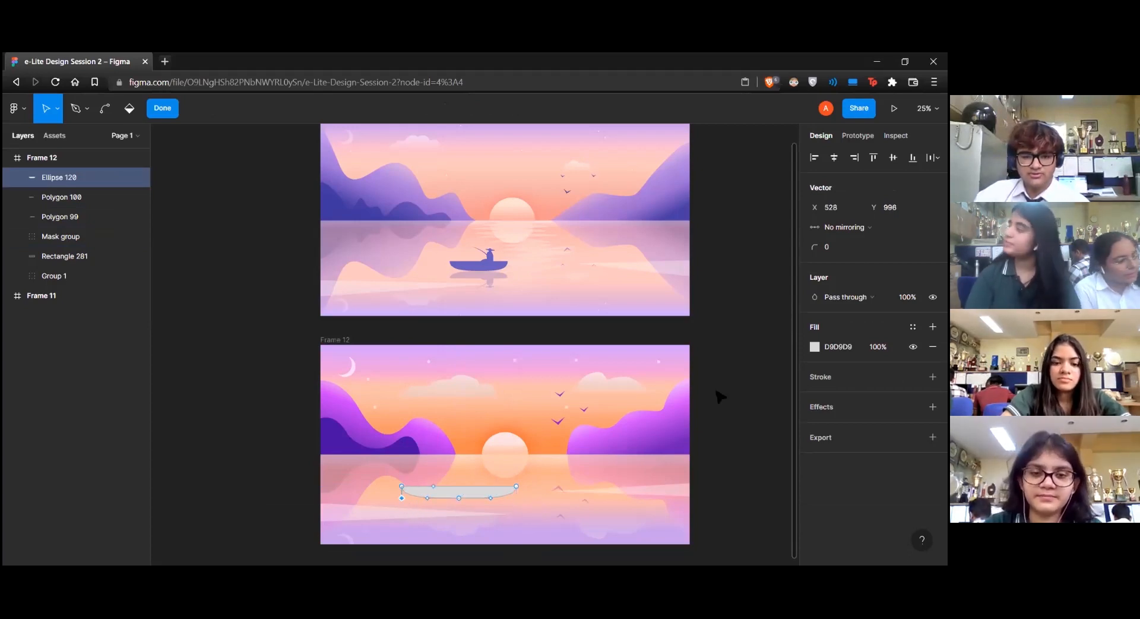
click(698, 403)
click(696, 408)
Fill the boat hull with purple 8148AD and scale it down to about 516 by 62 near the sun's reflection
click(487, 495)
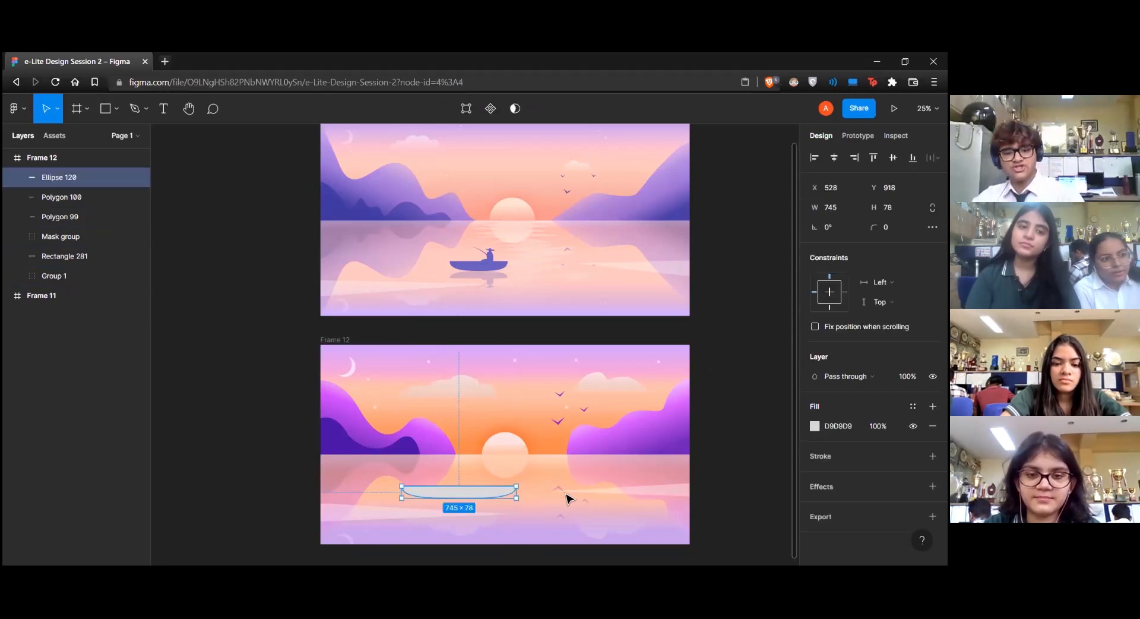
click(815, 425)
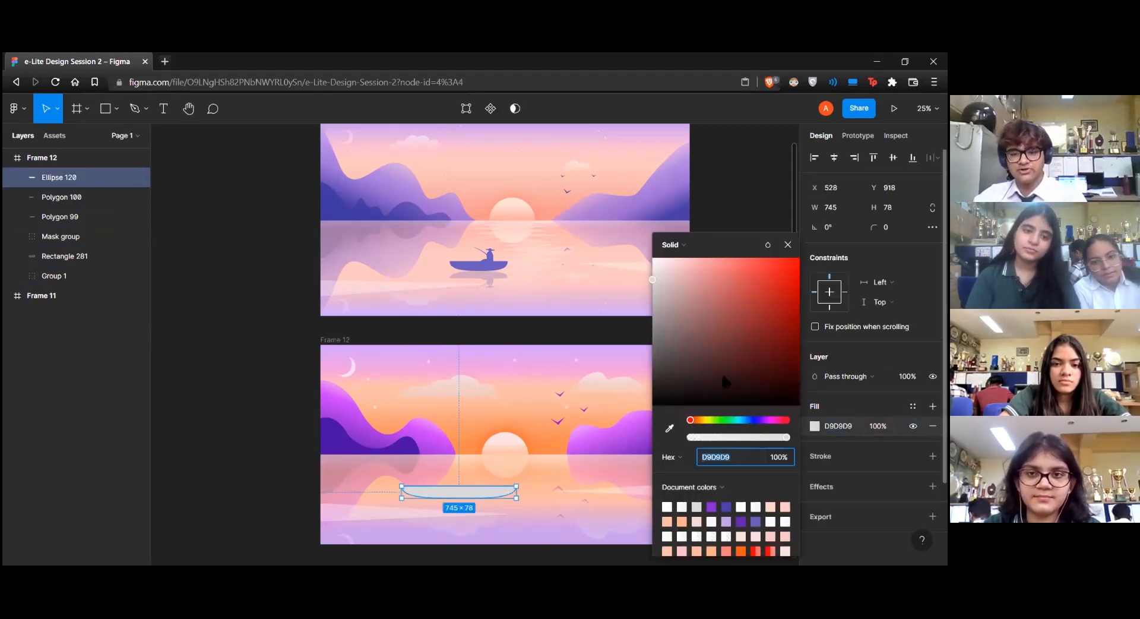
drag(757, 422, 764, 420)
drag(778, 273, 742, 312)
click(788, 244)
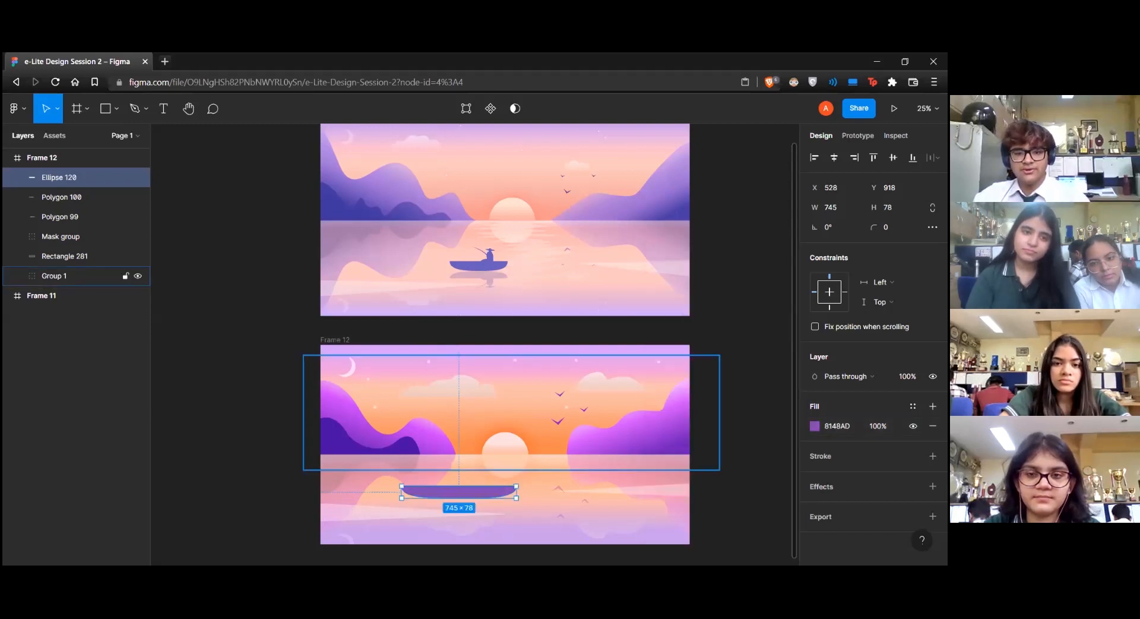
drag(517, 496, 472, 489)
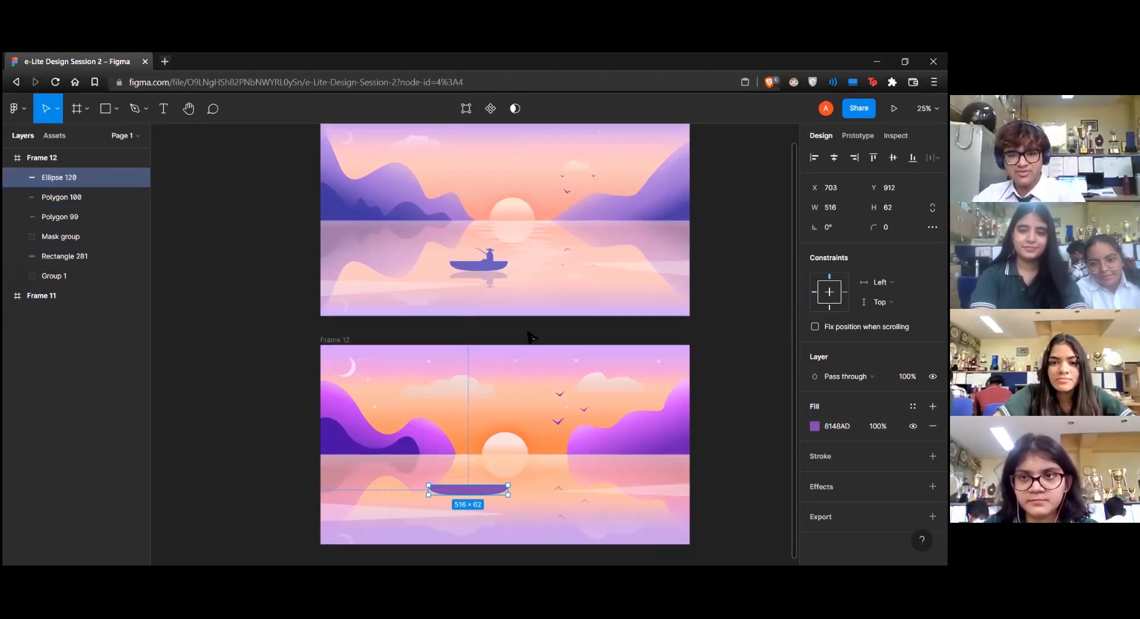
Start a Pen outline of the seated fisherman on the boat hull, curving from the knees up the front of the body
key(ctrl+plus)
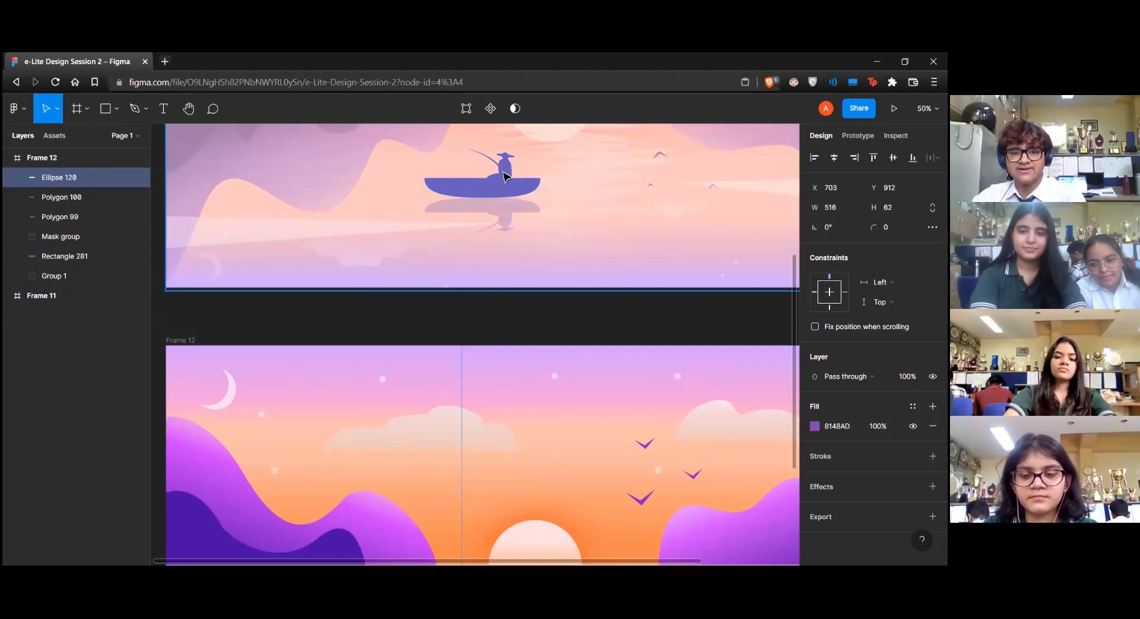
scroll(444, 429, down, 4)
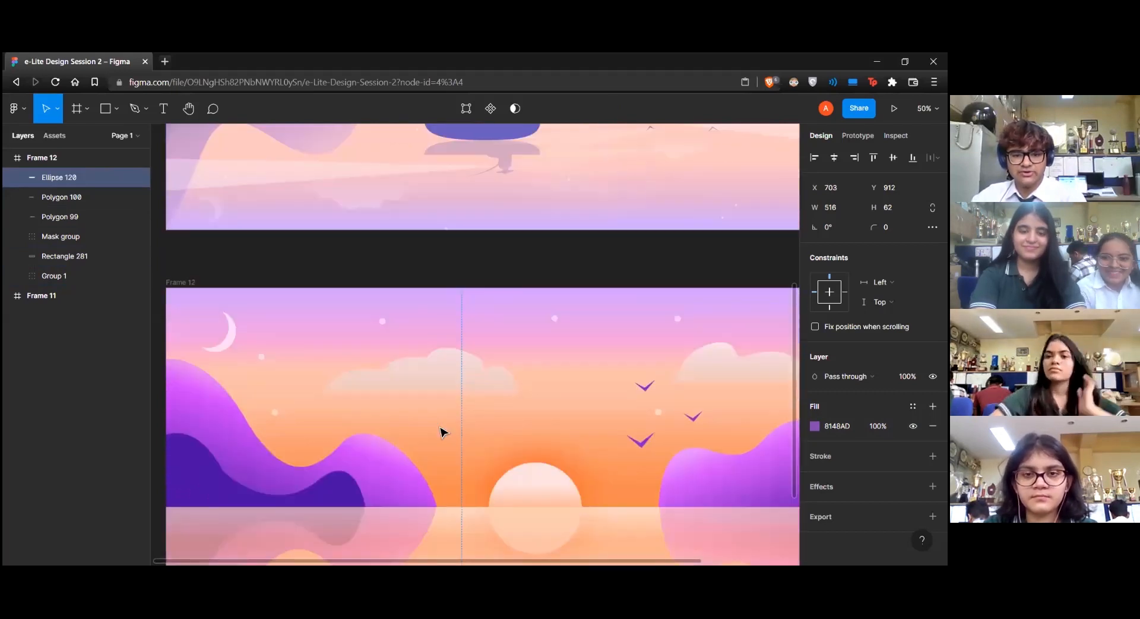
key(p)
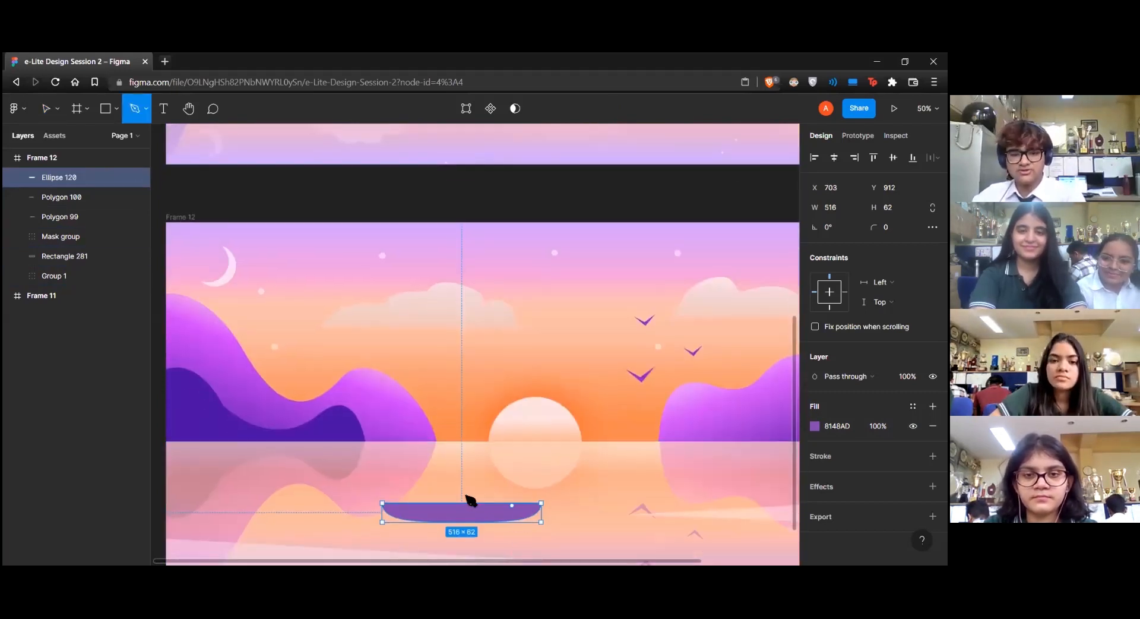
click(465, 509)
click(480, 493)
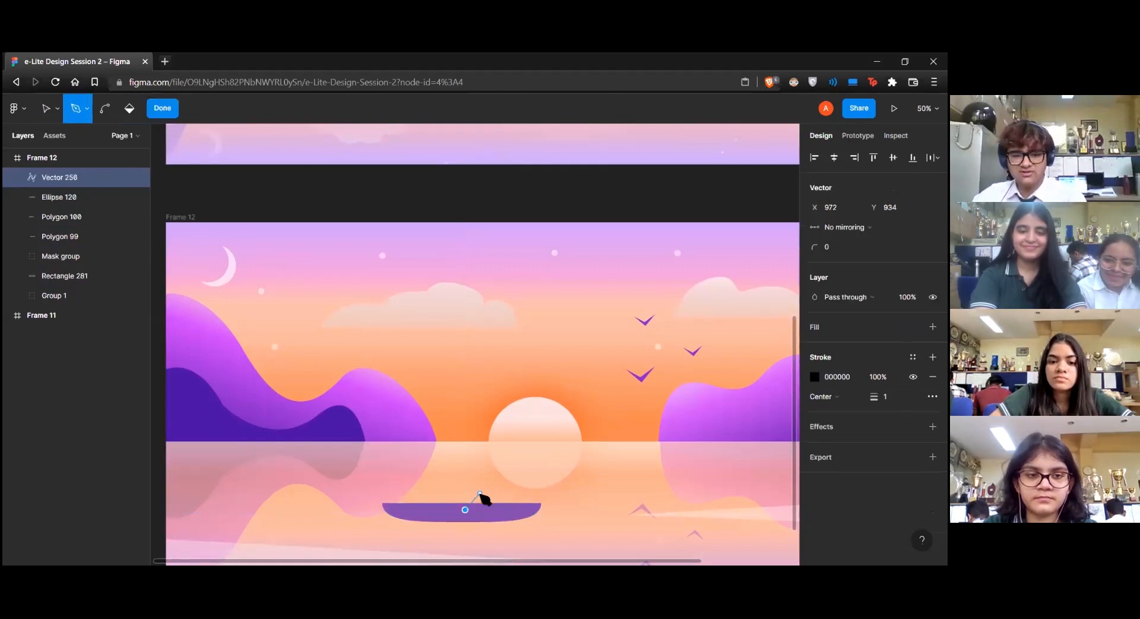
drag(490, 495, 480, 489)
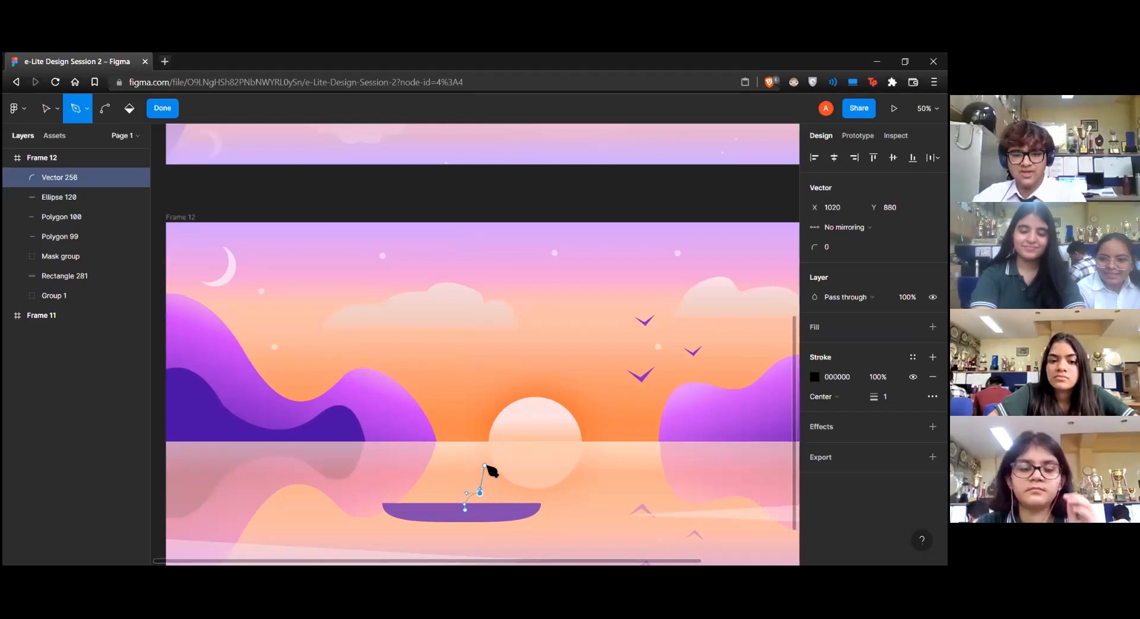
click(480, 493)
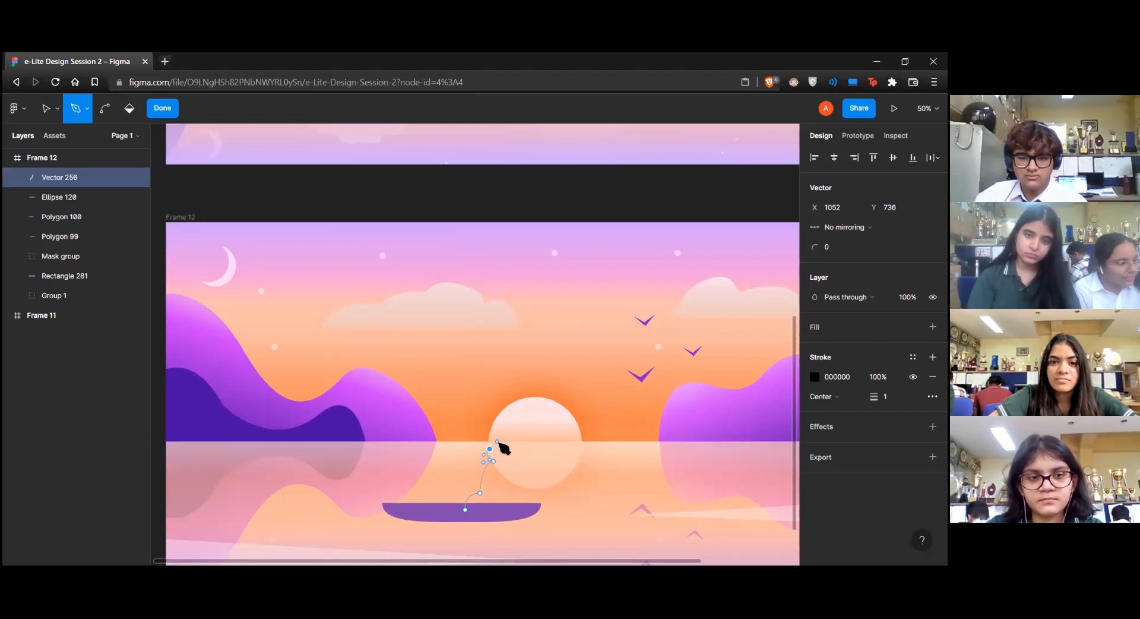
Curve the fisherman's outline around the head and down the back, and close it at the starting point on the hull
key(ctrl+z)
drag(500, 446, 513, 446)
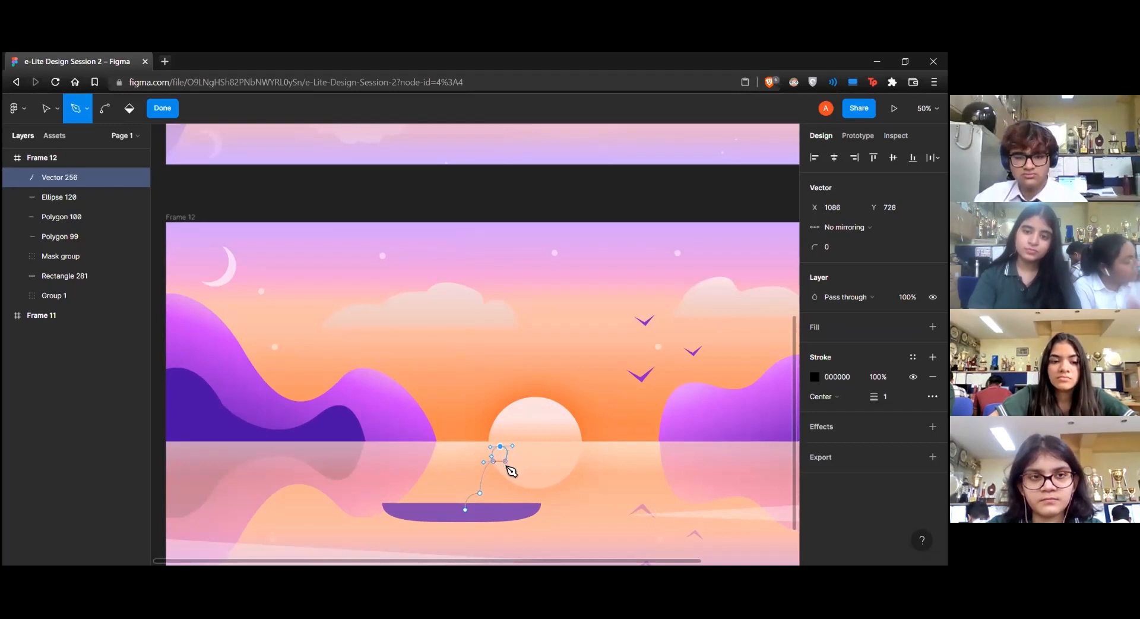
drag(505, 461, 522, 482)
click(515, 492)
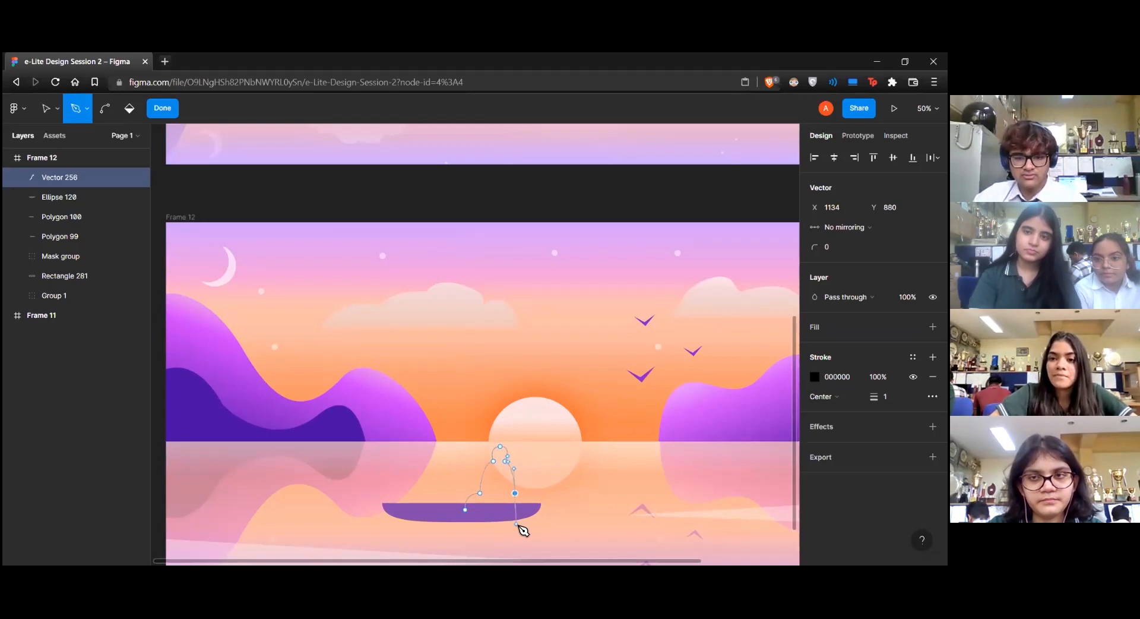
key(ctrl+z)
drag(510, 493, 476, 515)
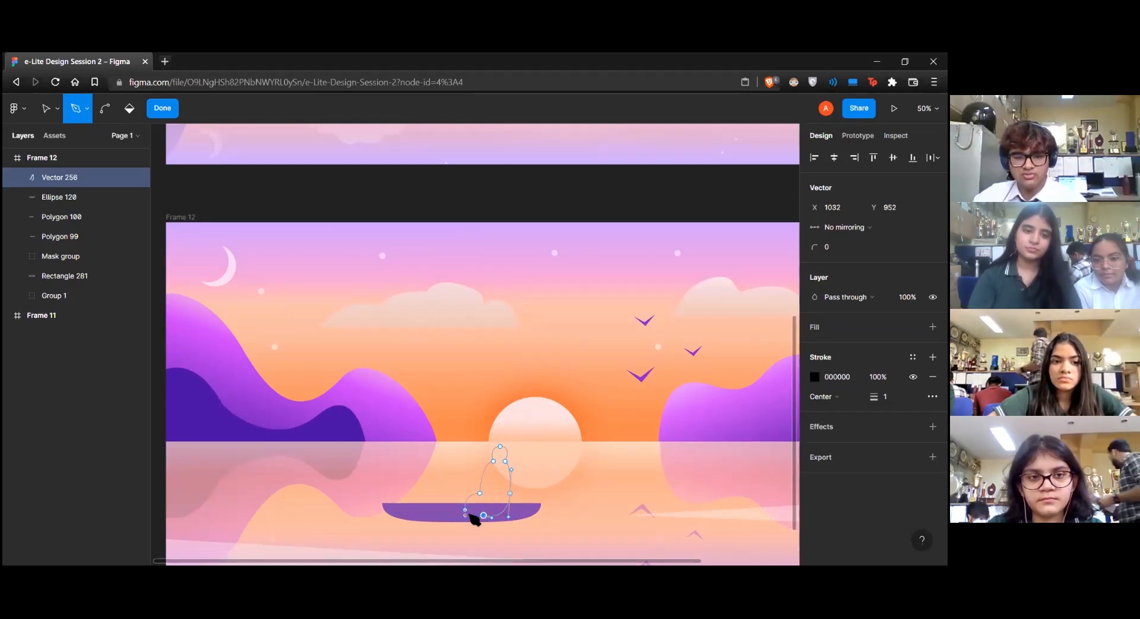
click(466, 510)
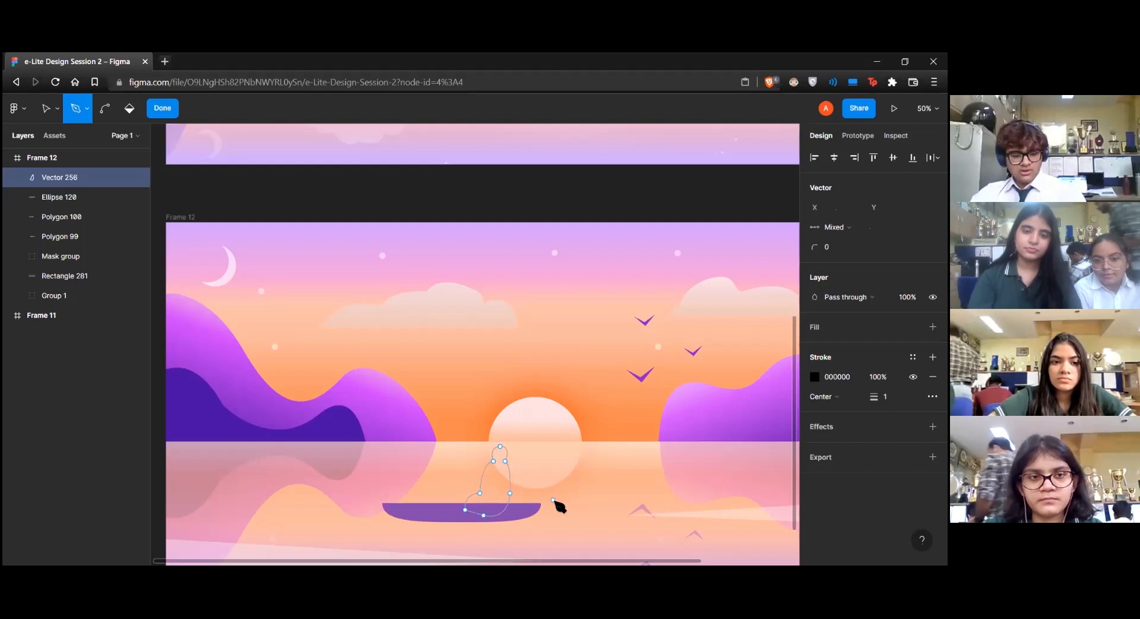
Remove the fisherman shape's stroke and fill it with purple 8148AD sampled from the boat hull
key(v)
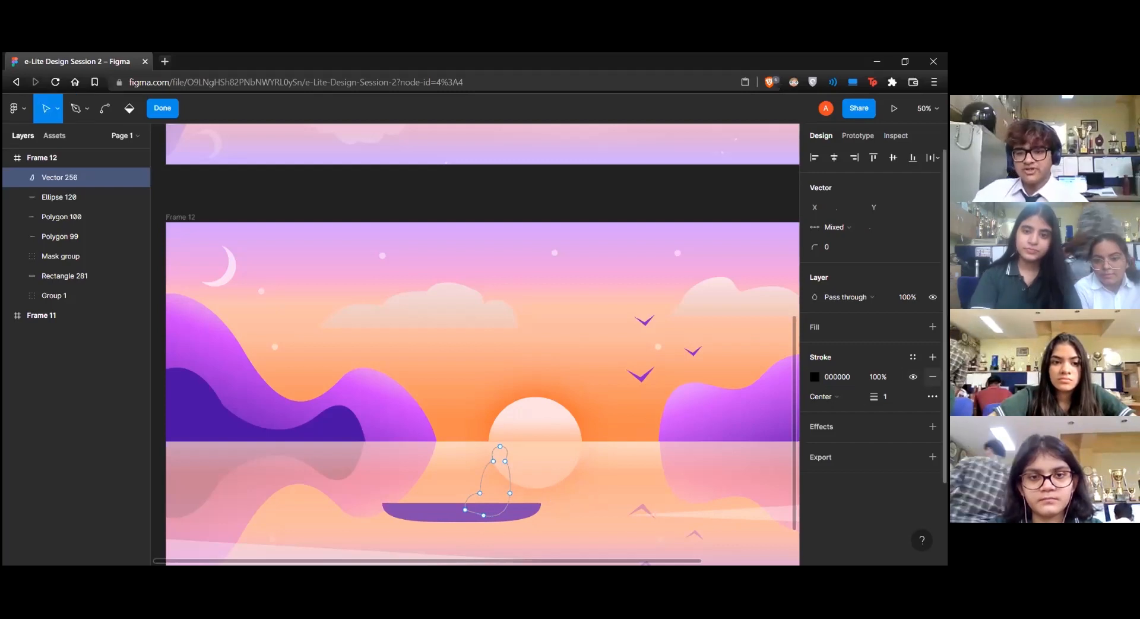
click(932, 376)
click(932, 327)
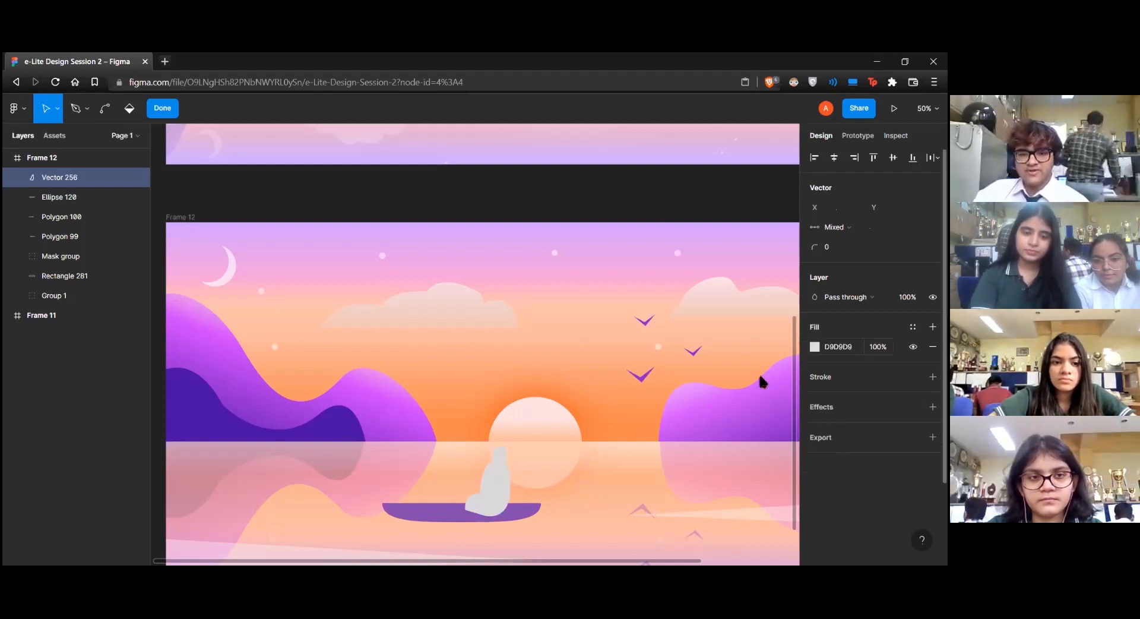
click(815, 346)
click(670, 428)
click(428, 517)
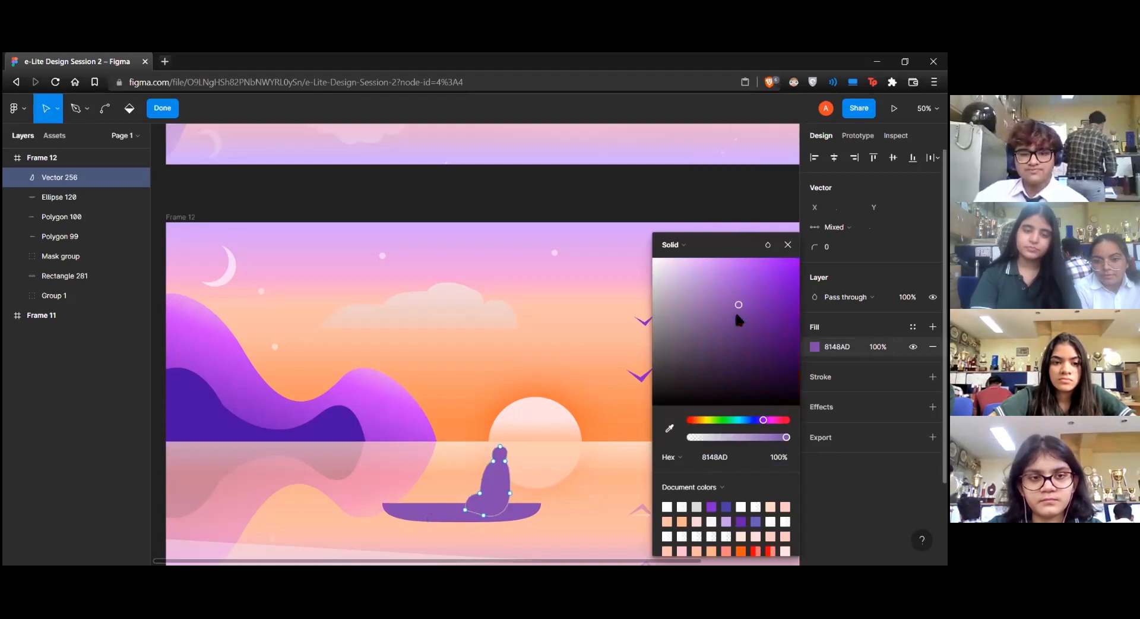
key(Escape)
key(Escape)
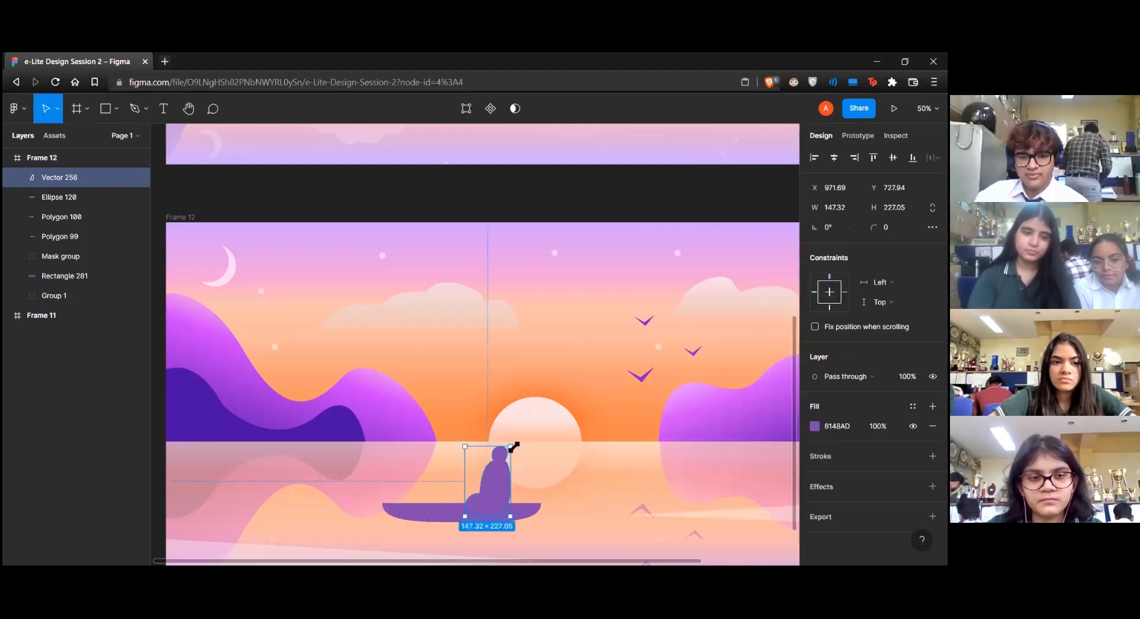
Scale the fisherman down to about 112 by 172 and tilt it about 6.5° so it sits on the boat
drag(513, 441, 490, 496)
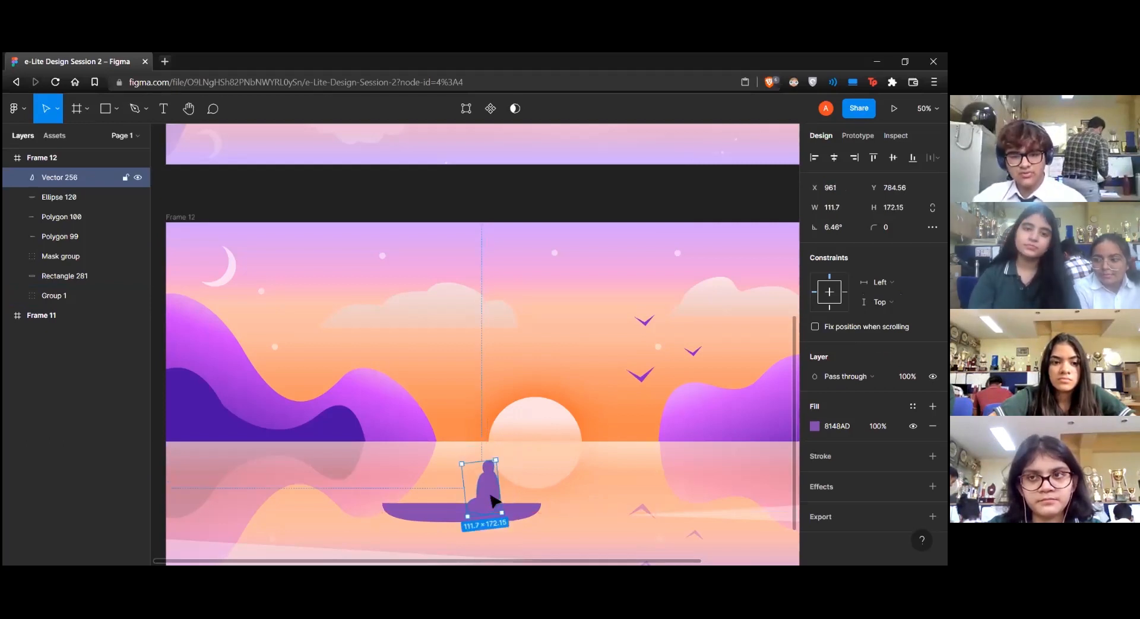
click(584, 481)
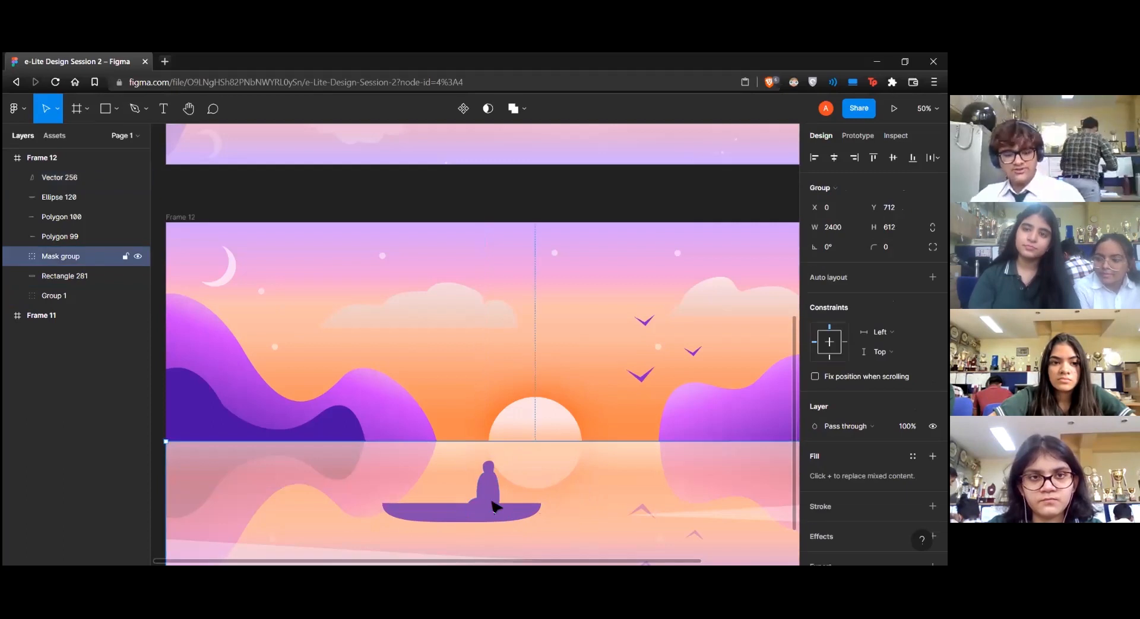
Draw a thin ellipse as a hat brim on the fisherman's head, rotated -13.5° and scaled to about 88 by 8
key(o)
drag(464, 457, 527, 469)
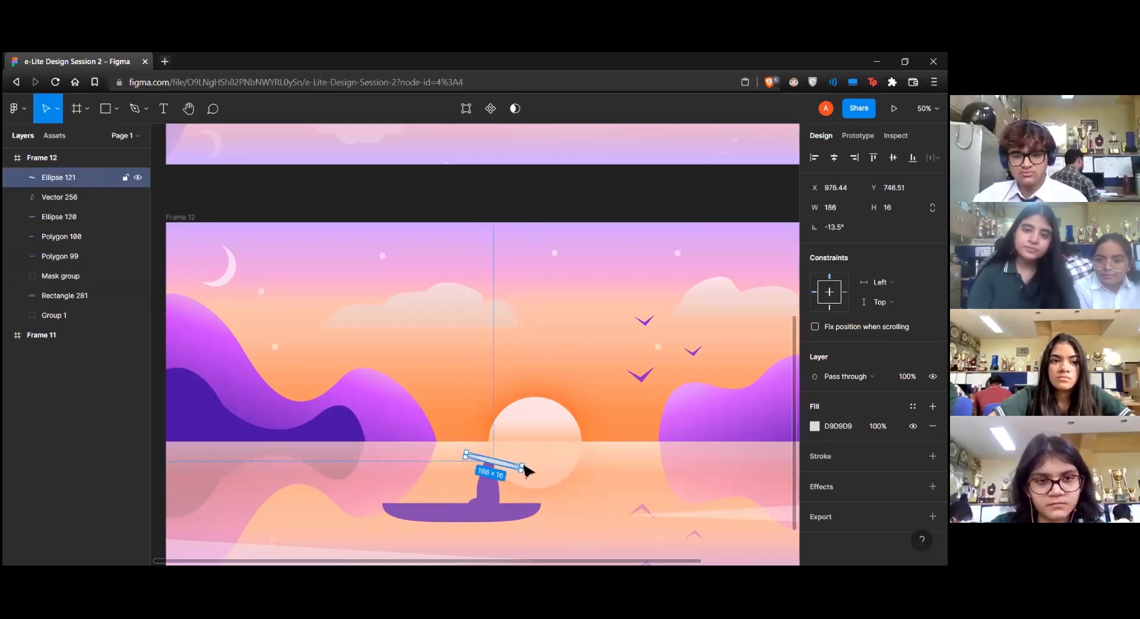
drag(521, 465, 491, 464)
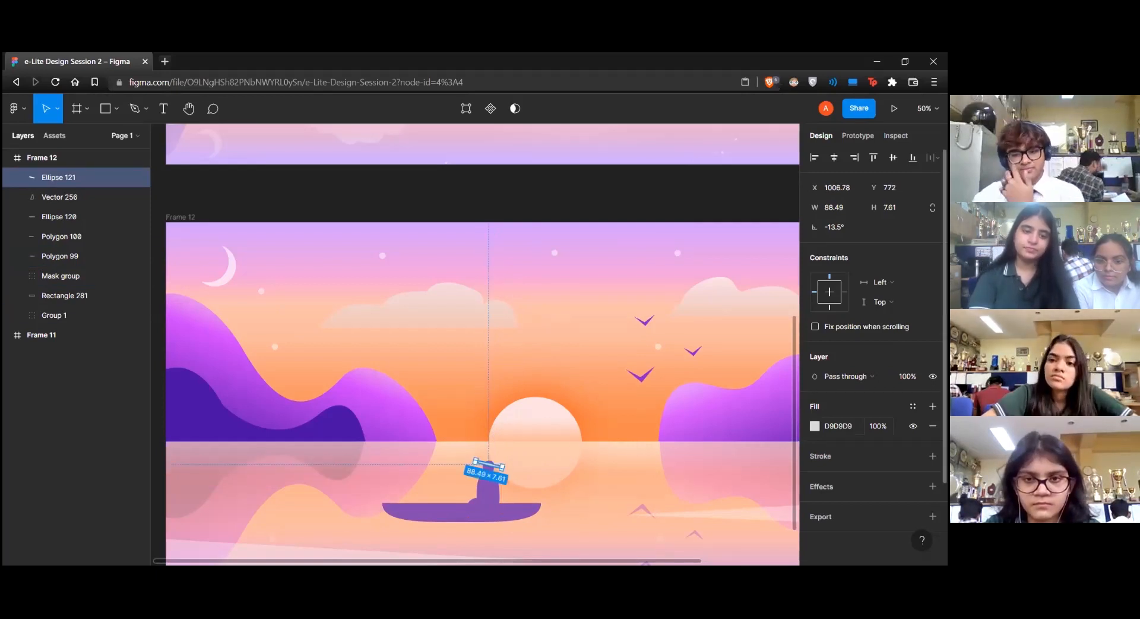
Fill the hat brim with purple 8148AD sampled from the boat
click(814, 426)
click(669, 427)
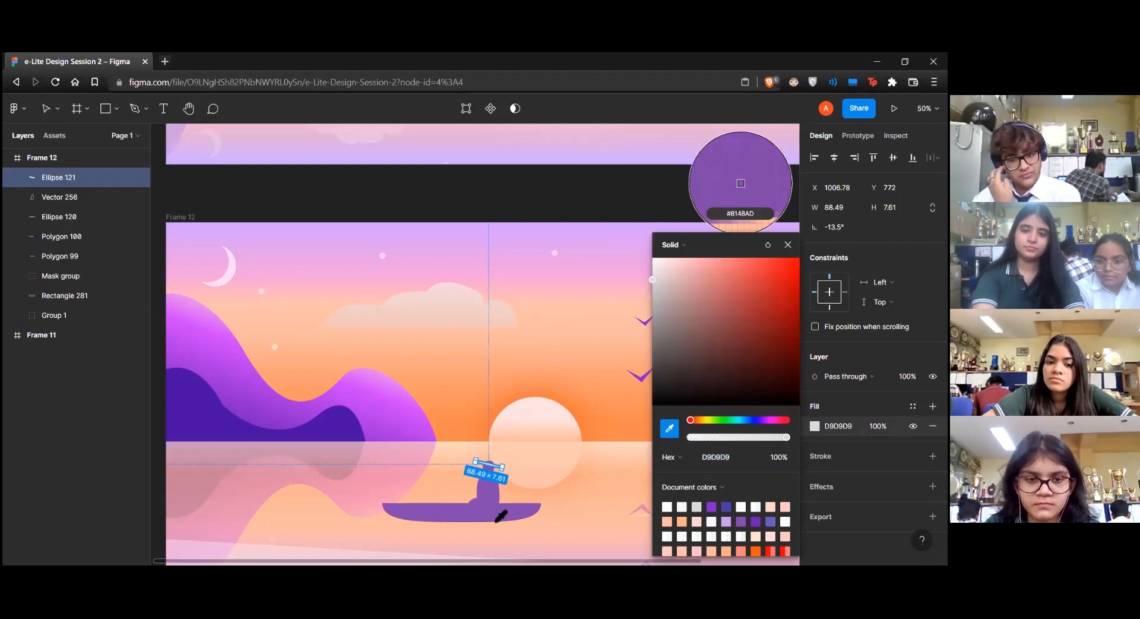
click(754, 226)
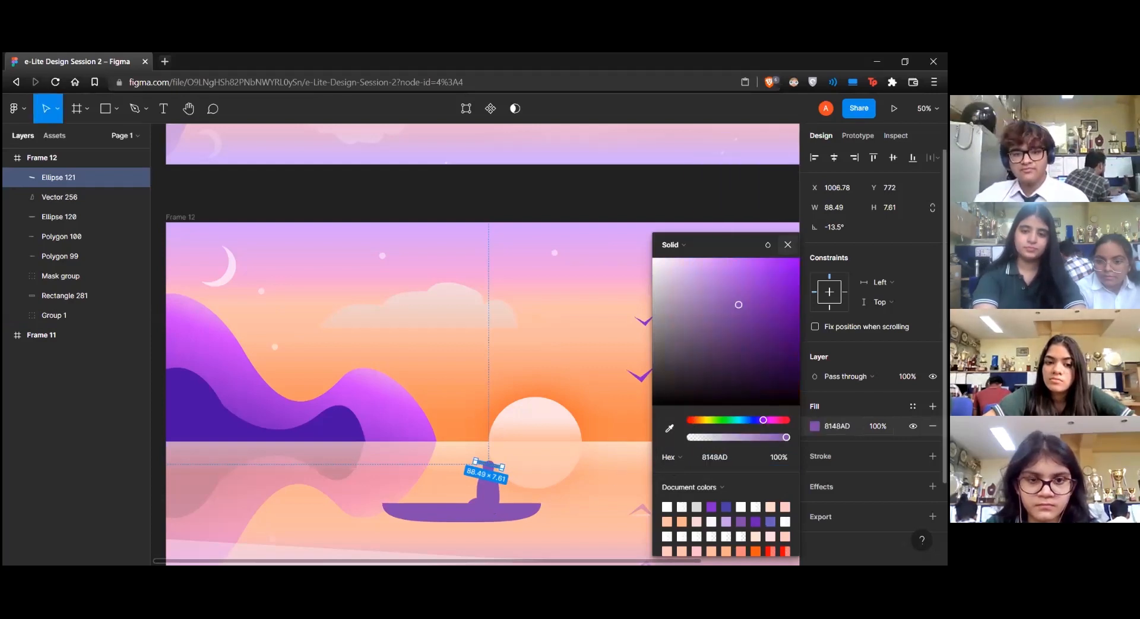
key(Escape)
click(449, 478)
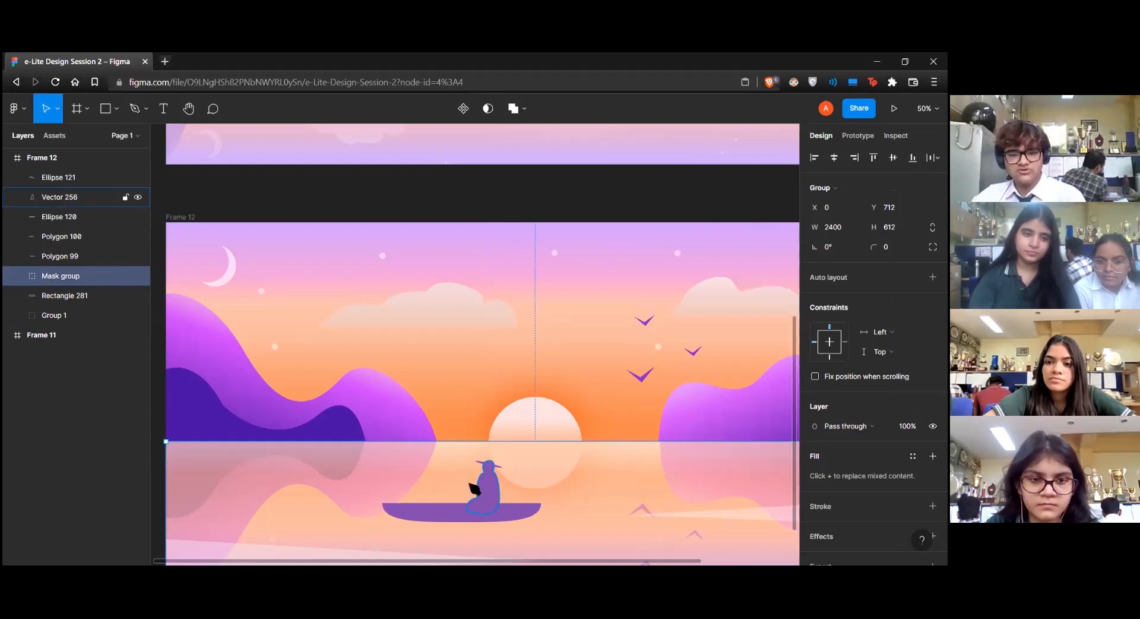
Draw a thin curved fishing rod about 242 by 92 with the Pen tool, extending from the fisherman's hands over the boat's front
key(p)
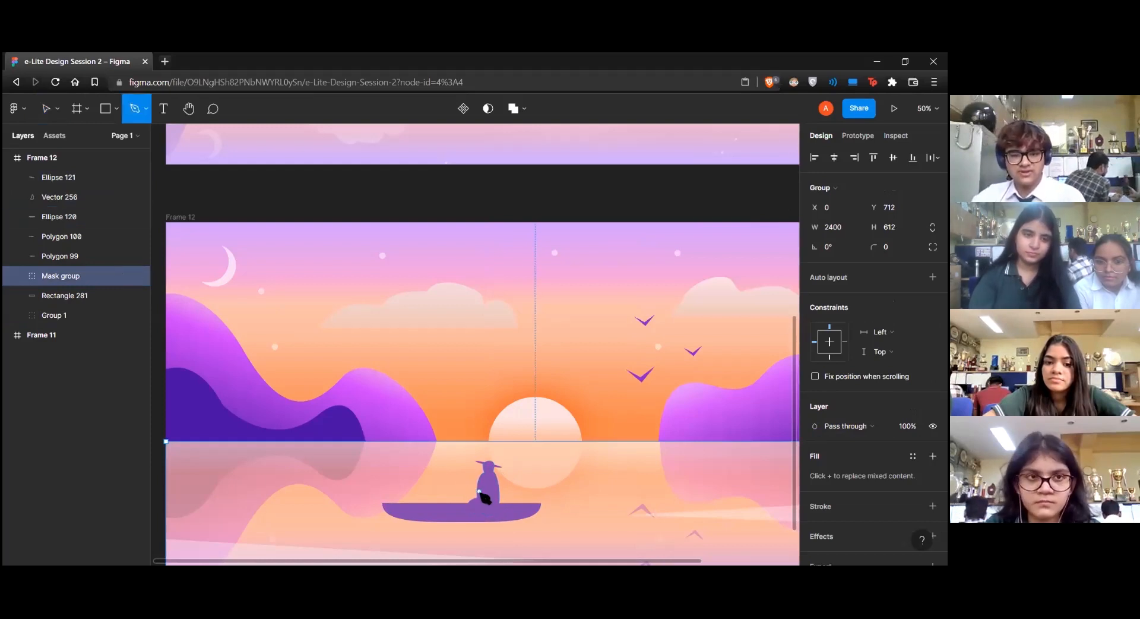
click(479, 490)
click(465, 486)
click(434, 472)
click(412, 470)
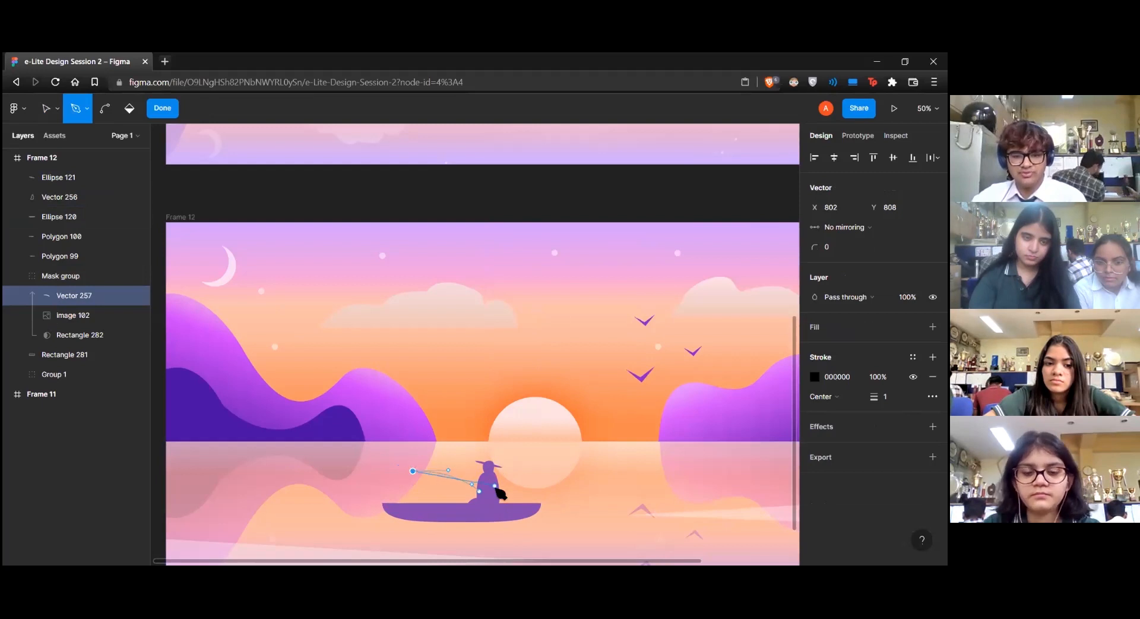
click(479, 489)
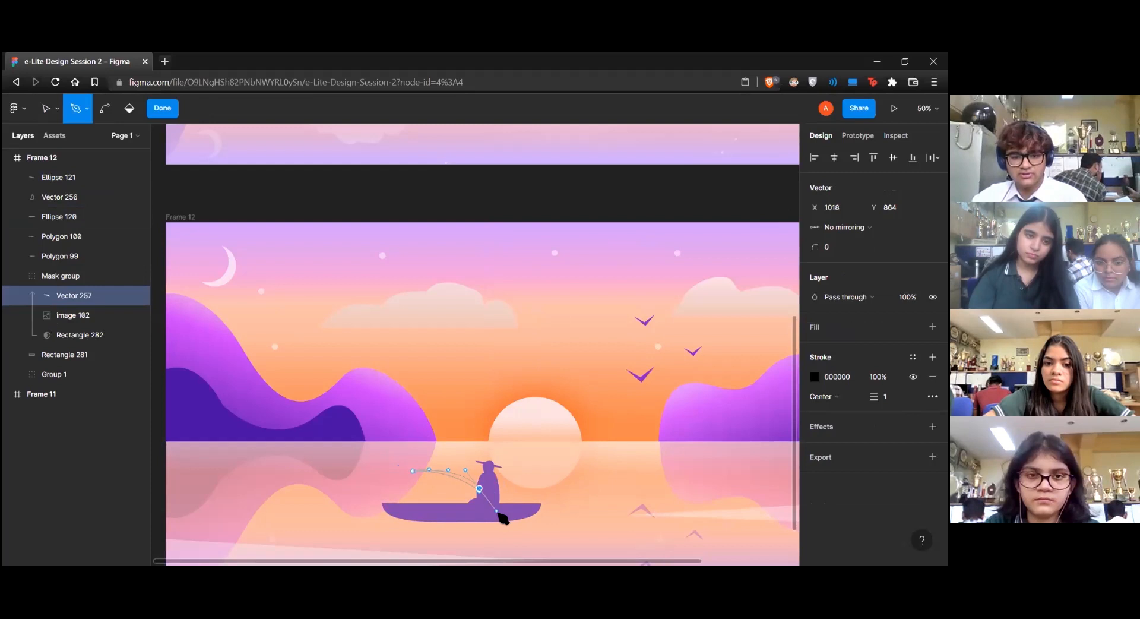
key(Escape)
key(v)
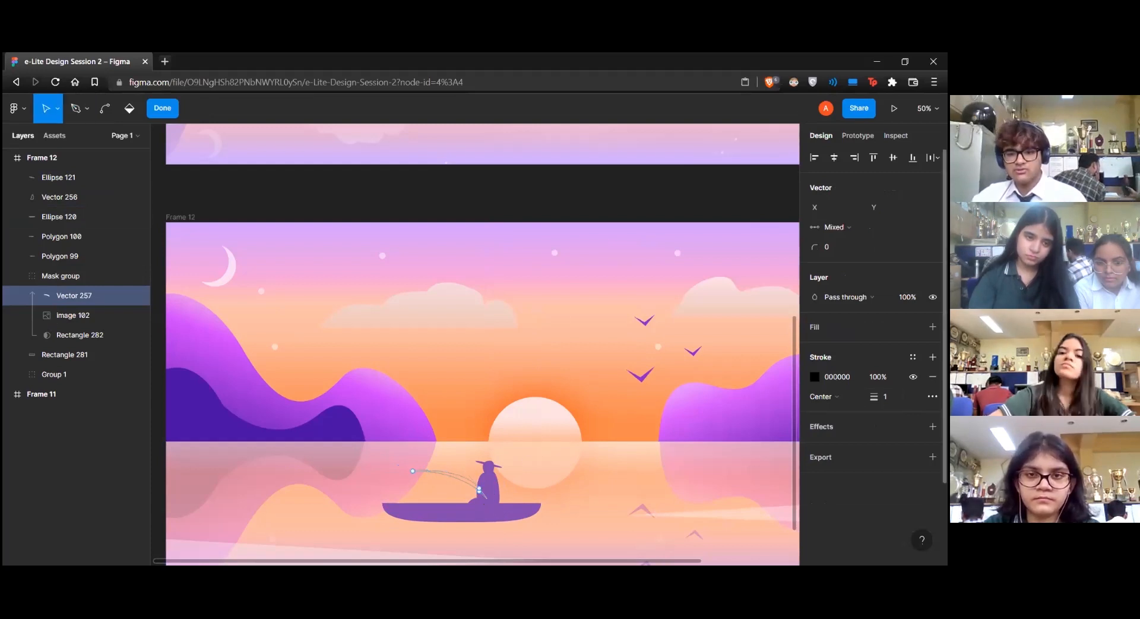
Replace the fishing rod's stroke with a purple 8148AD fill sampled from the fisherman
click(932, 376)
click(932, 326)
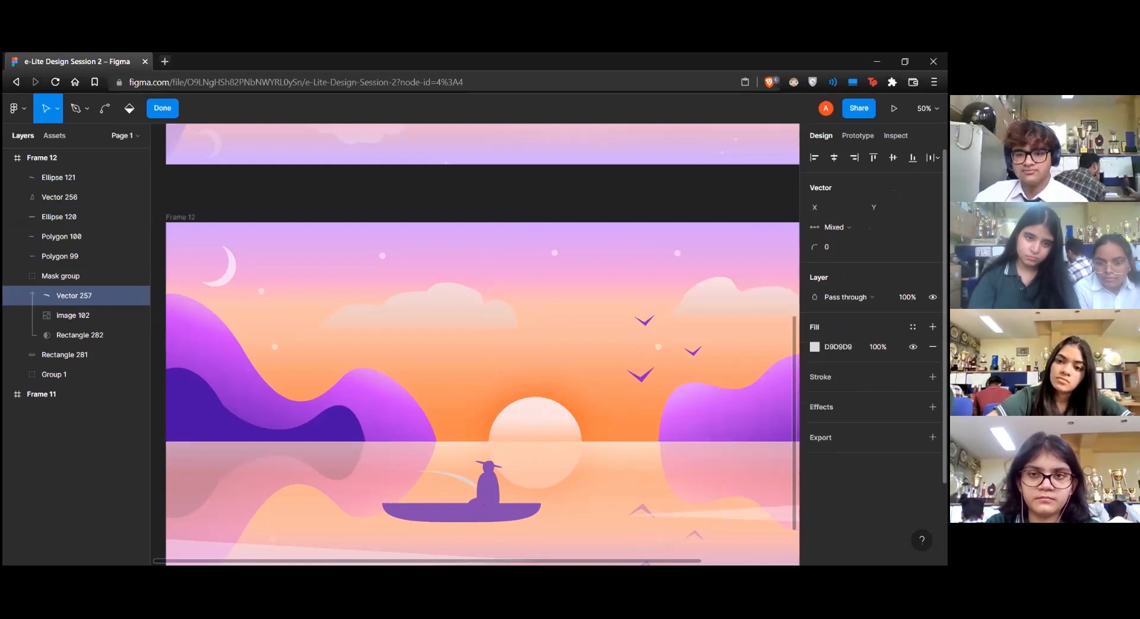
click(815, 346)
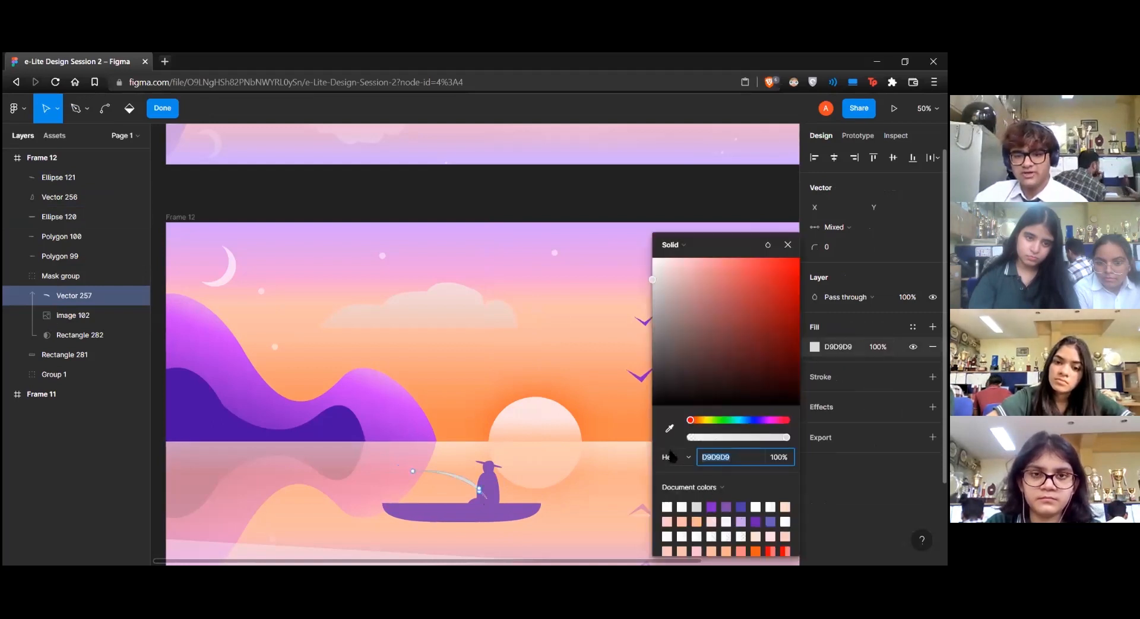
click(669, 427)
click(486, 486)
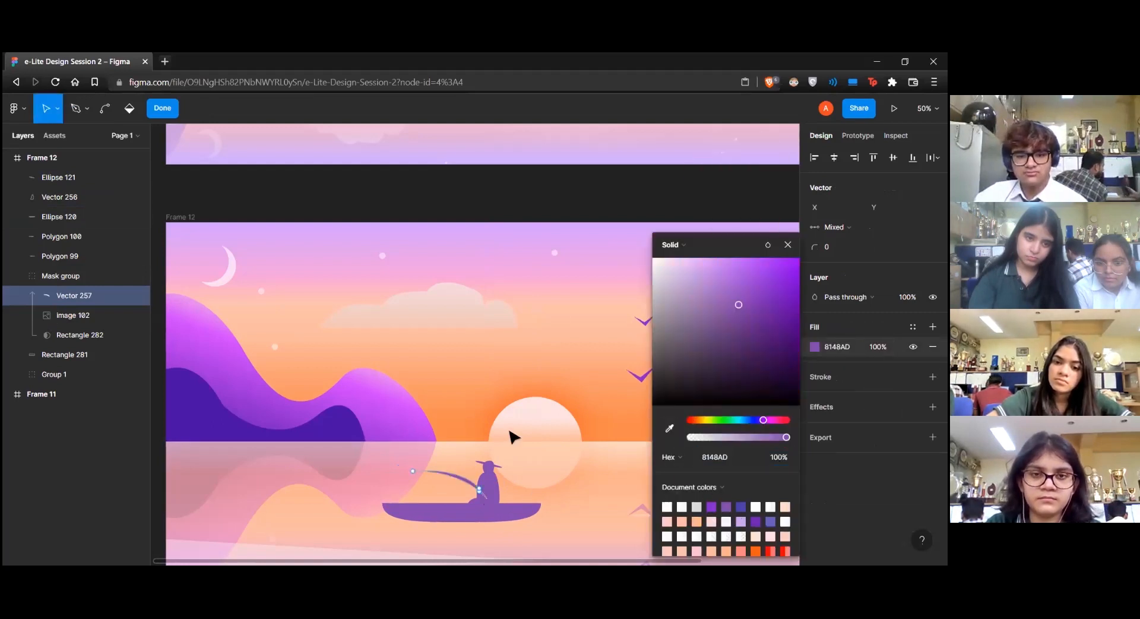
click(481, 499)
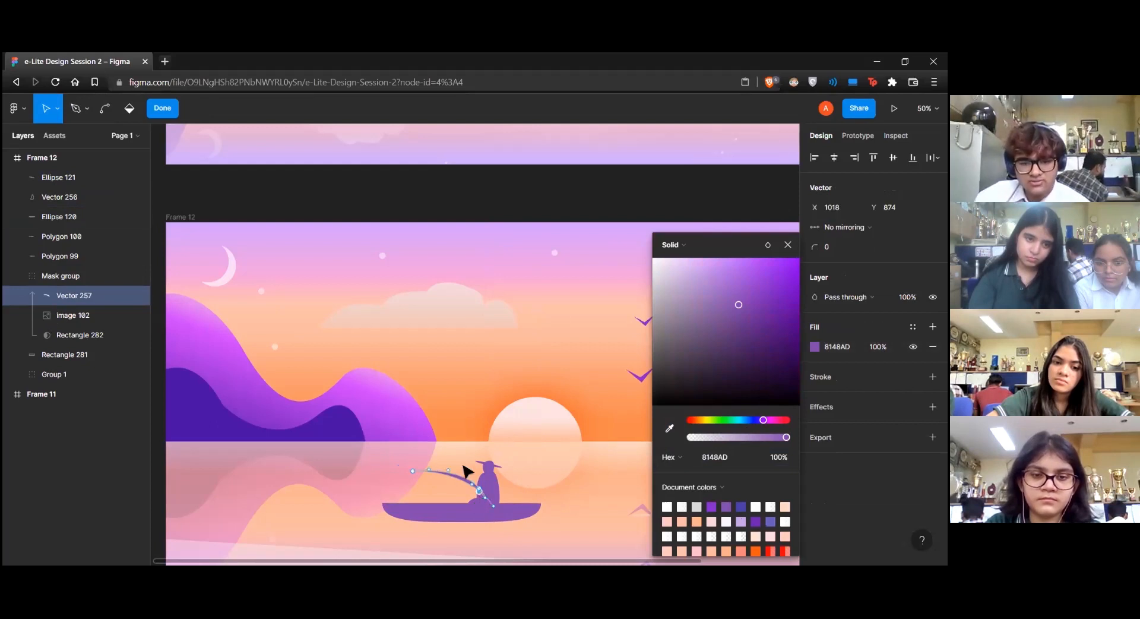
key(Escape)
key(Escape)
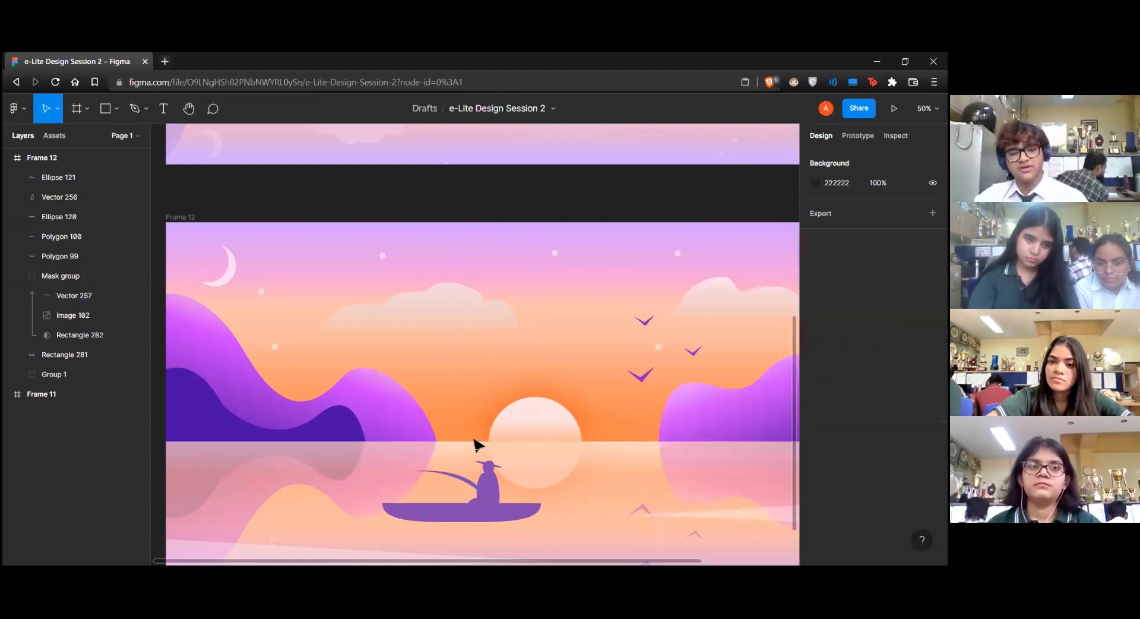
Move the fishing rod layer out of the mask group to sit between the fisherman and boat hull layers
key(minus)
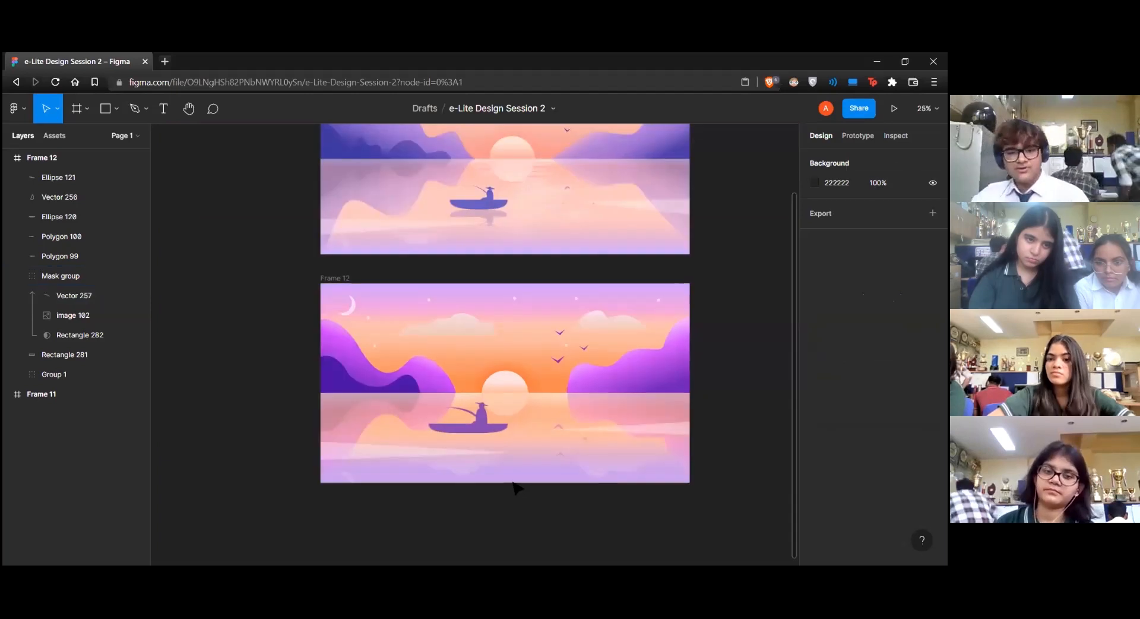
click(484, 423)
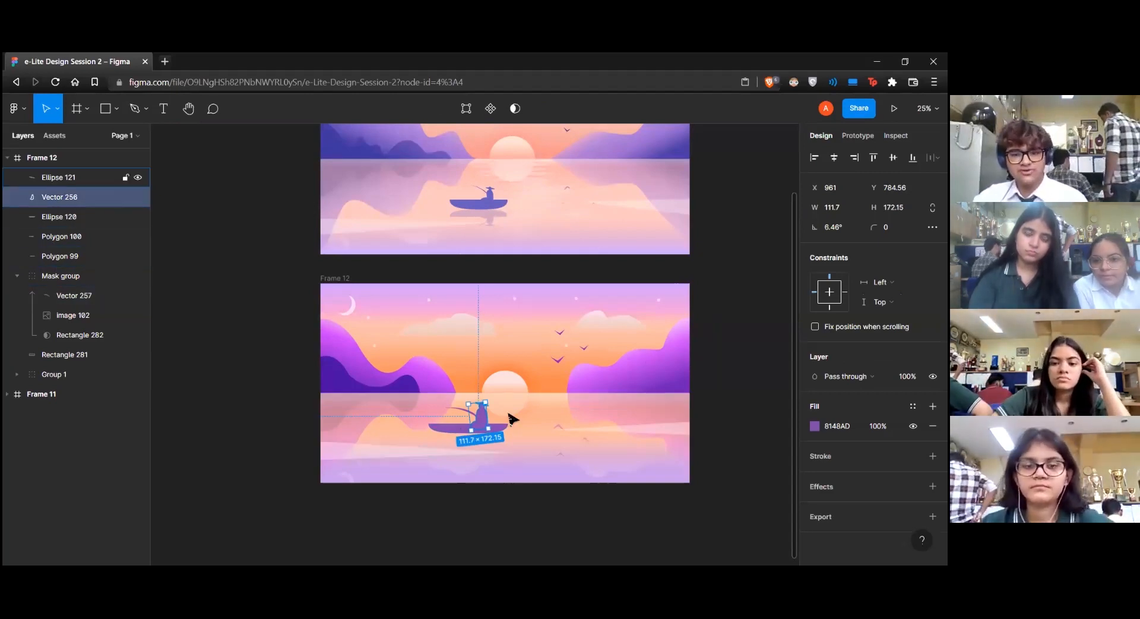
shift+click(456, 411)
shift+click(466, 414)
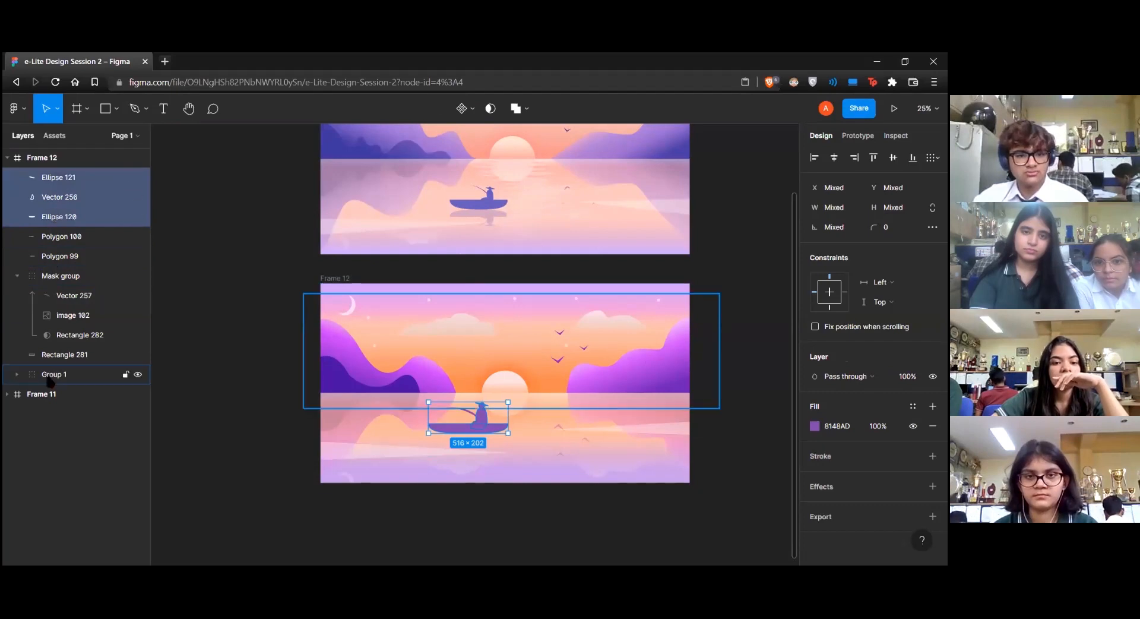
click(467, 414)
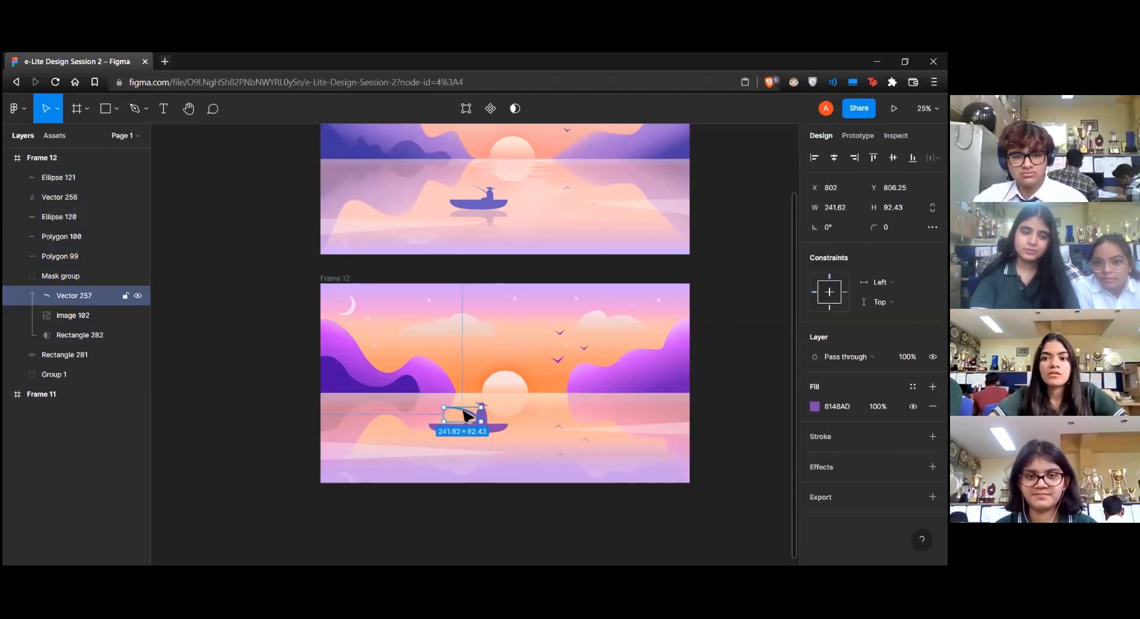
drag(53, 296, 66, 217)
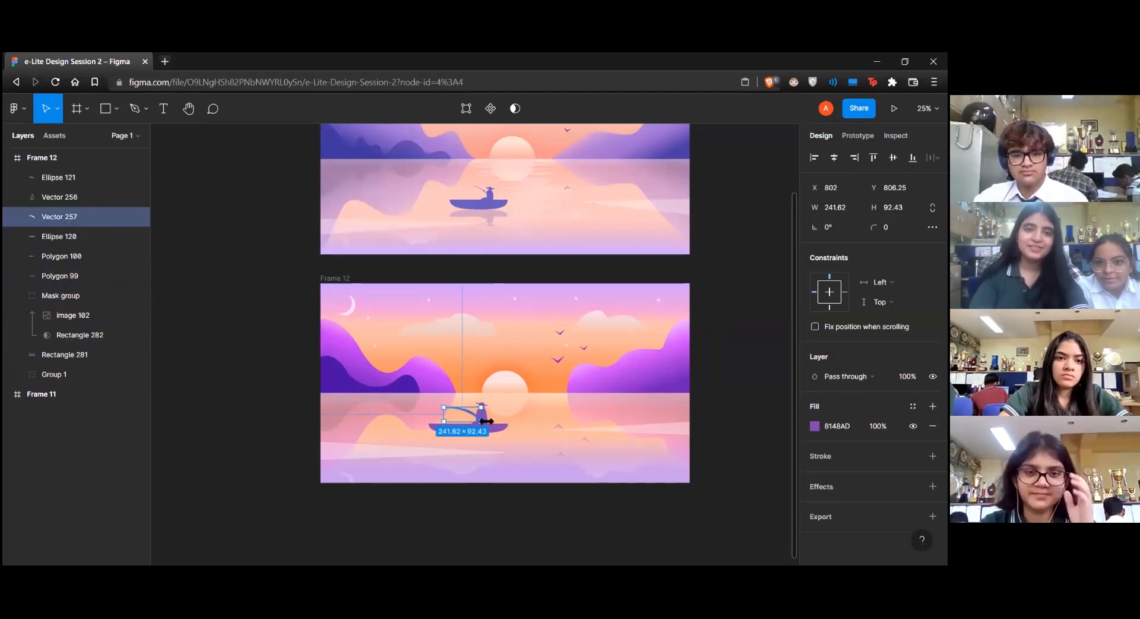
Flatten the hat, fisherman, fishing rod and boat hull into a single shape and resize it to 417 by 161
click(55, 240)
shift+click(67, 180)
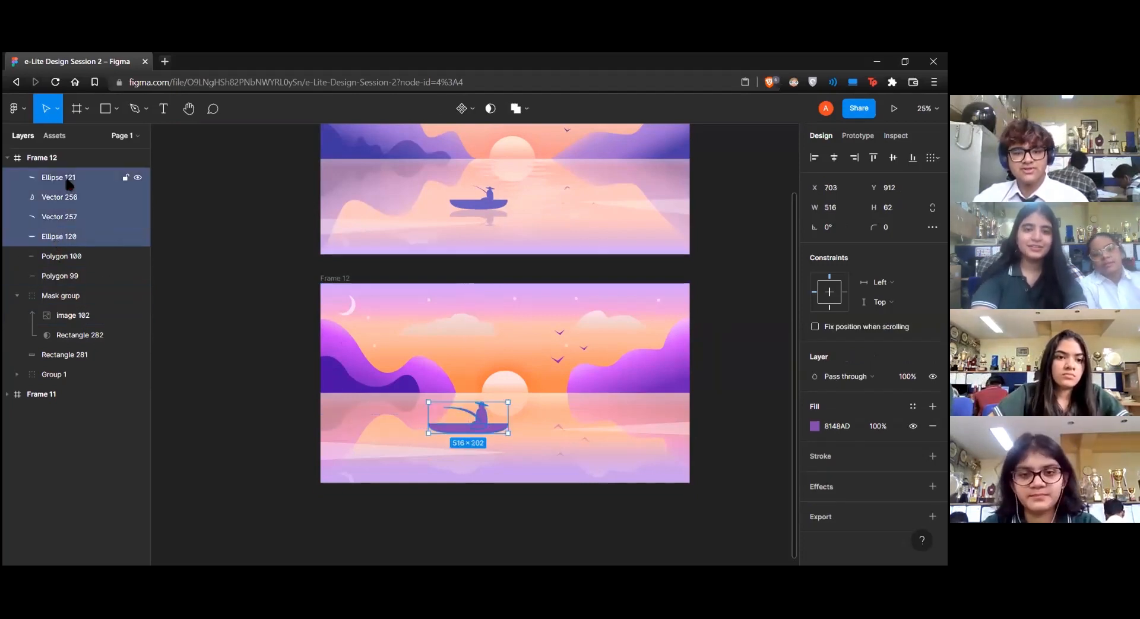
right_click(477, 423)
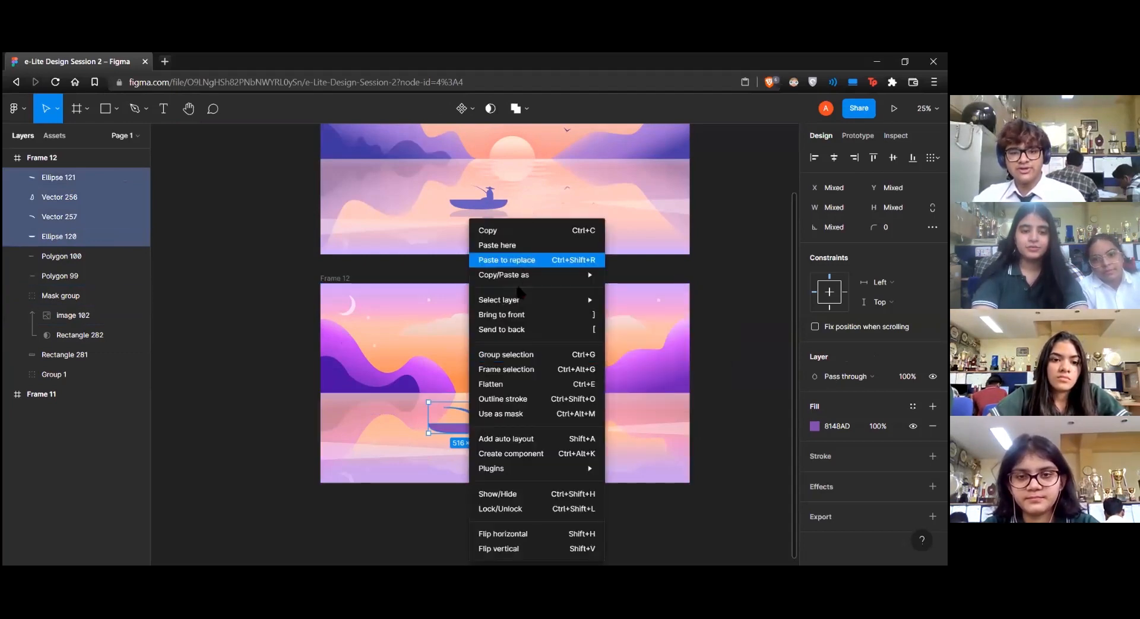
click(499, 384)
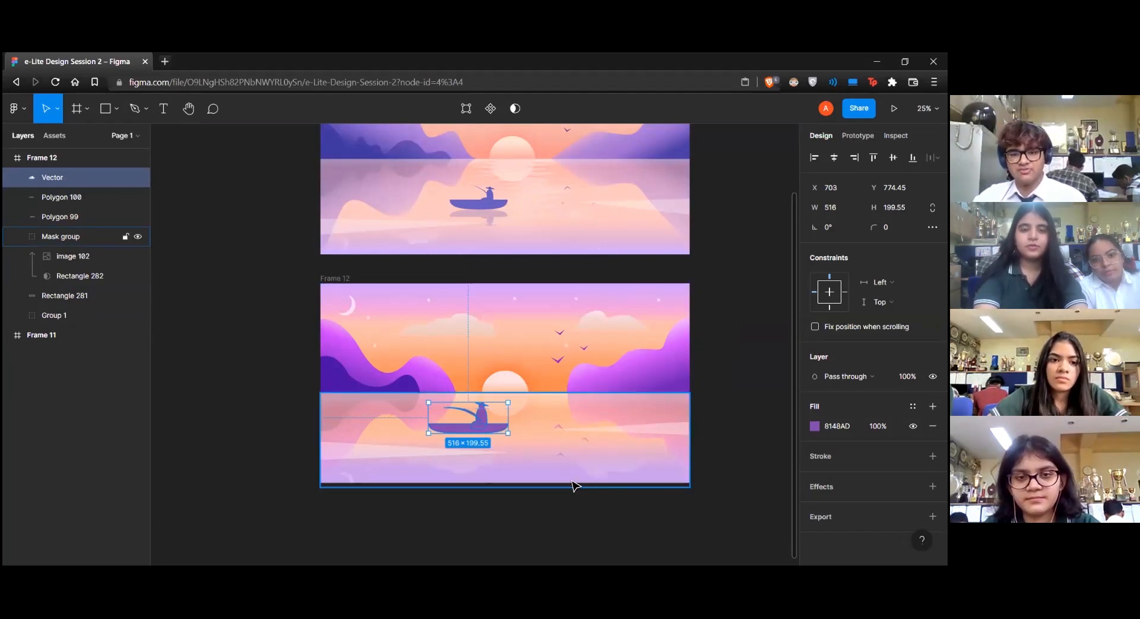
drag(507, 418, 467, 427)
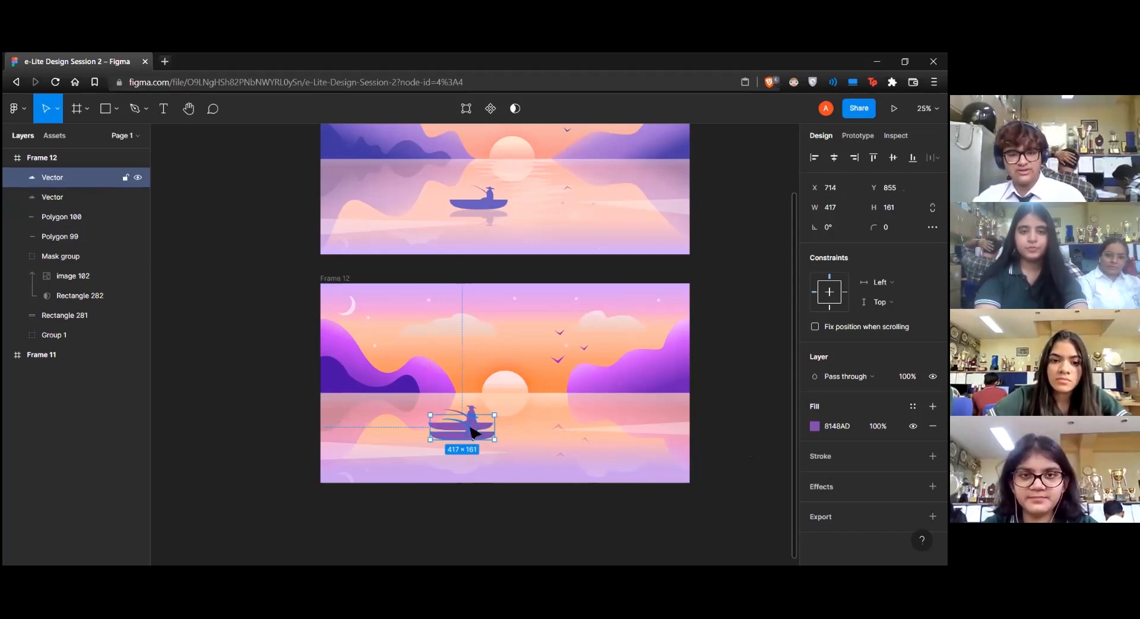
Try a flipped 417 by 137 copy of the boat below the hull as its reflection, with the fill opacity at 58%
drag(469, 414, 474, 451)
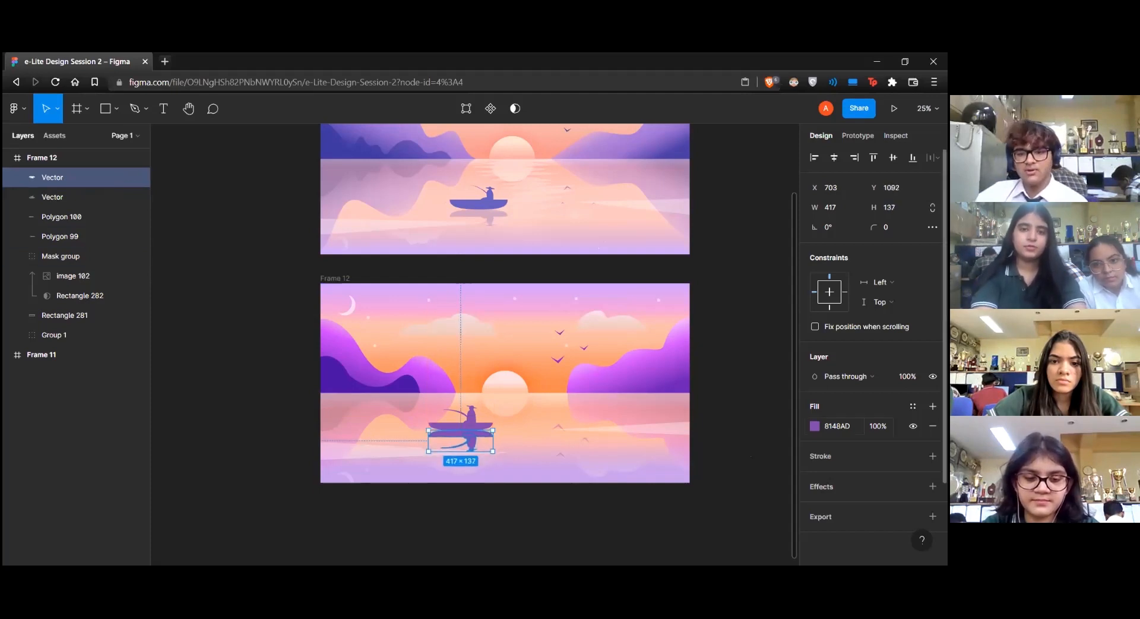
click(815, 426)
drag(760, 436, 740, 438)
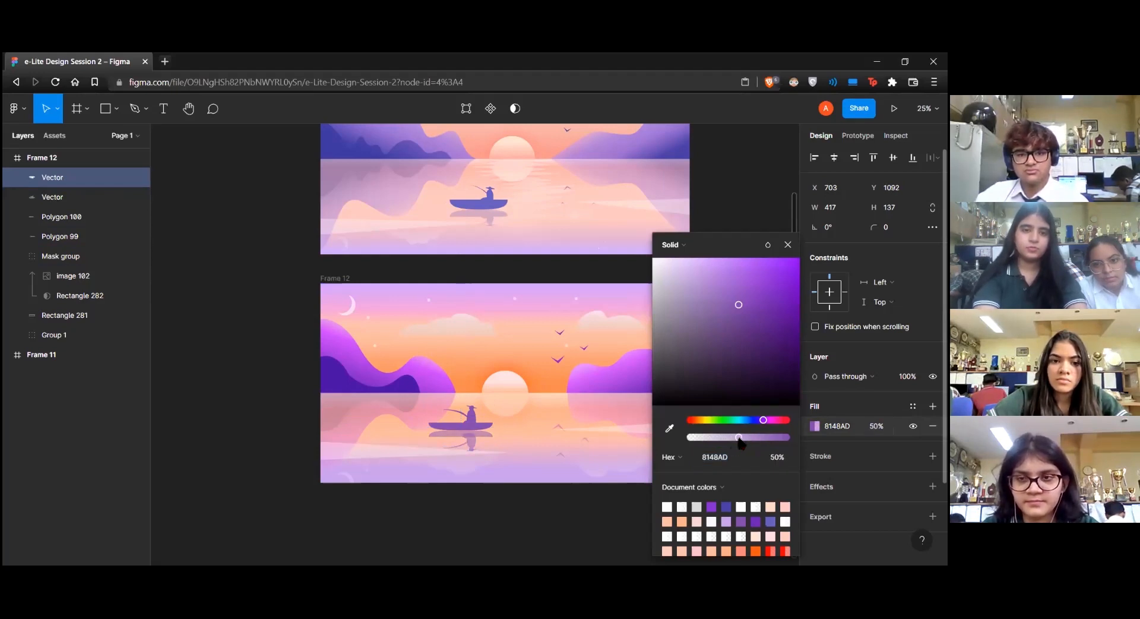
drag(740, 439, 747, 439)
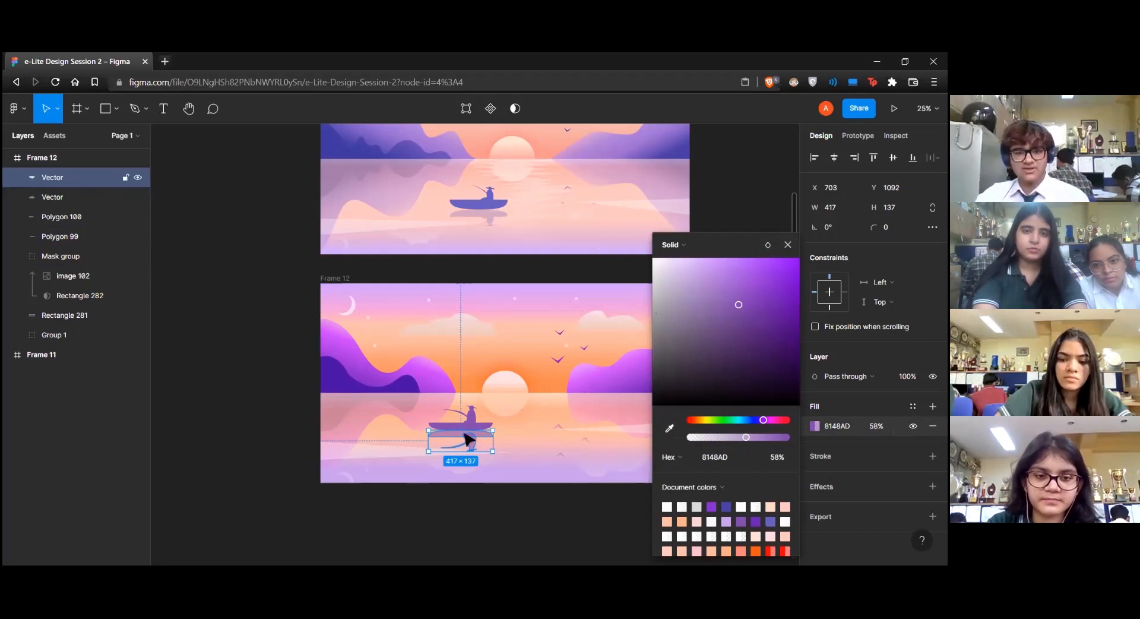
Delete the flipped vector copy below the boat
click(521, 446)
click(478, 447)
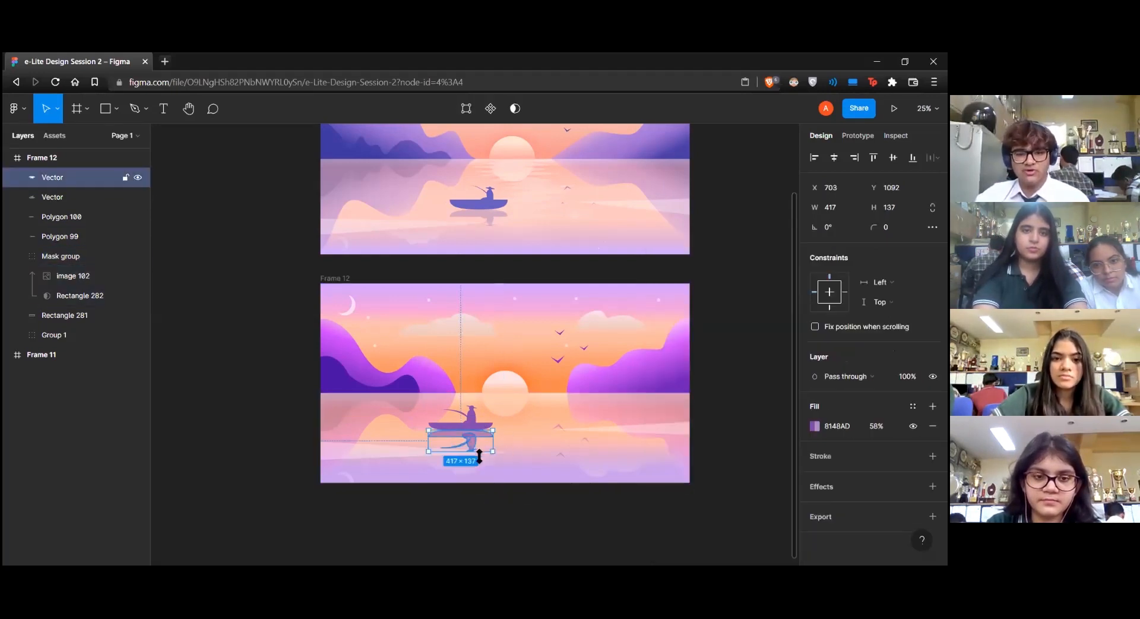
key(Delete)
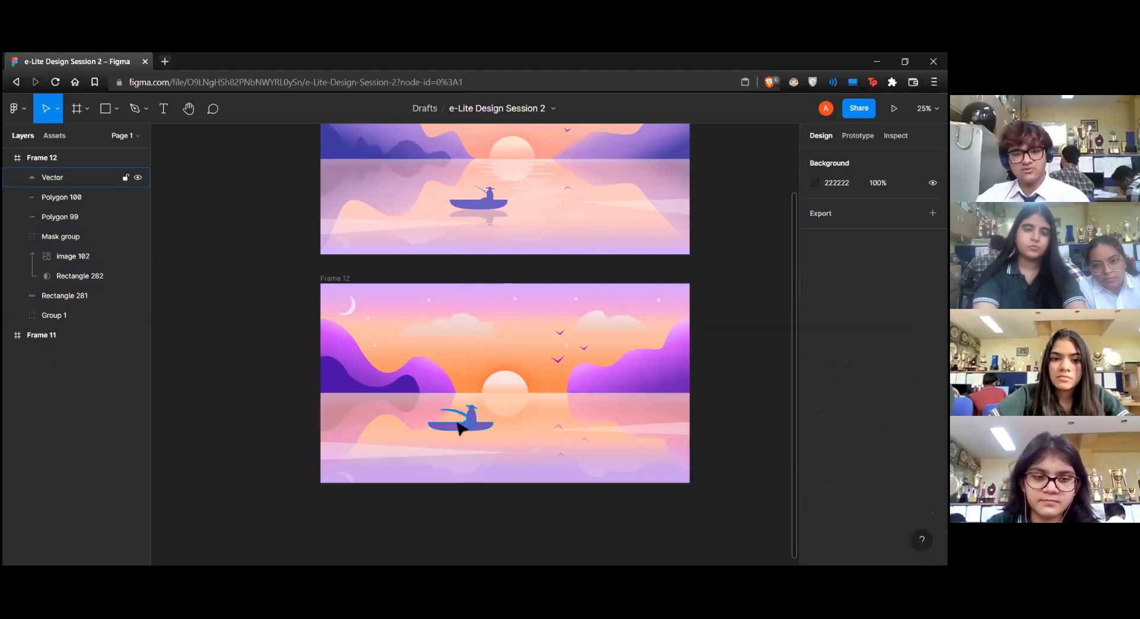
Copy the flattened boat and fisherman as PNG and replace the vector with that image at the same position
right_click(458, 436)
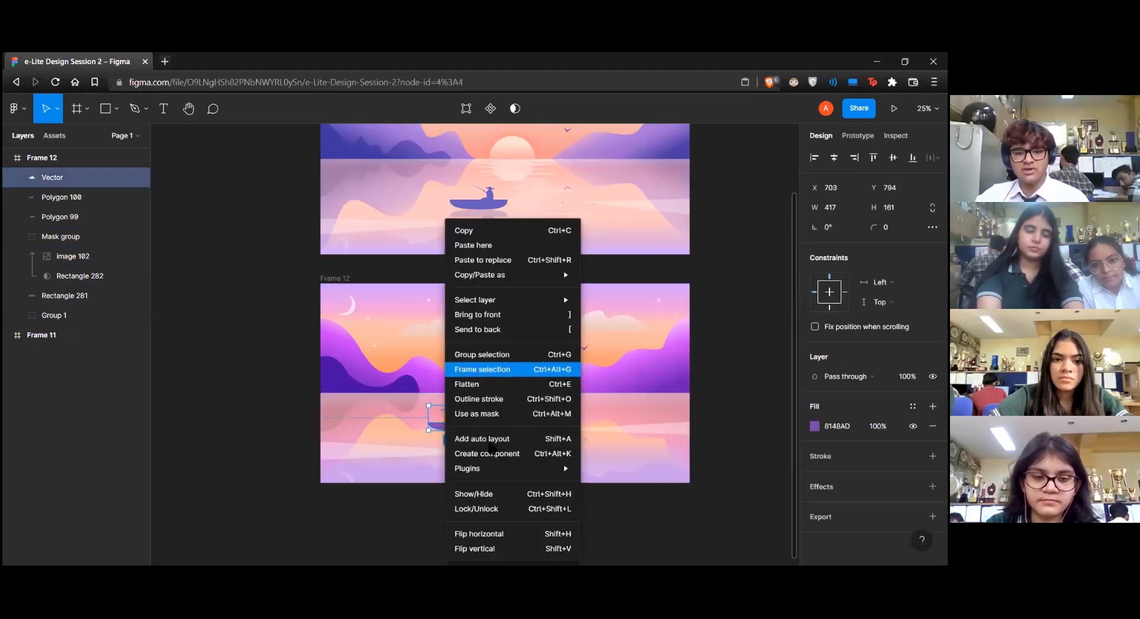
mouse_move(534, 275)
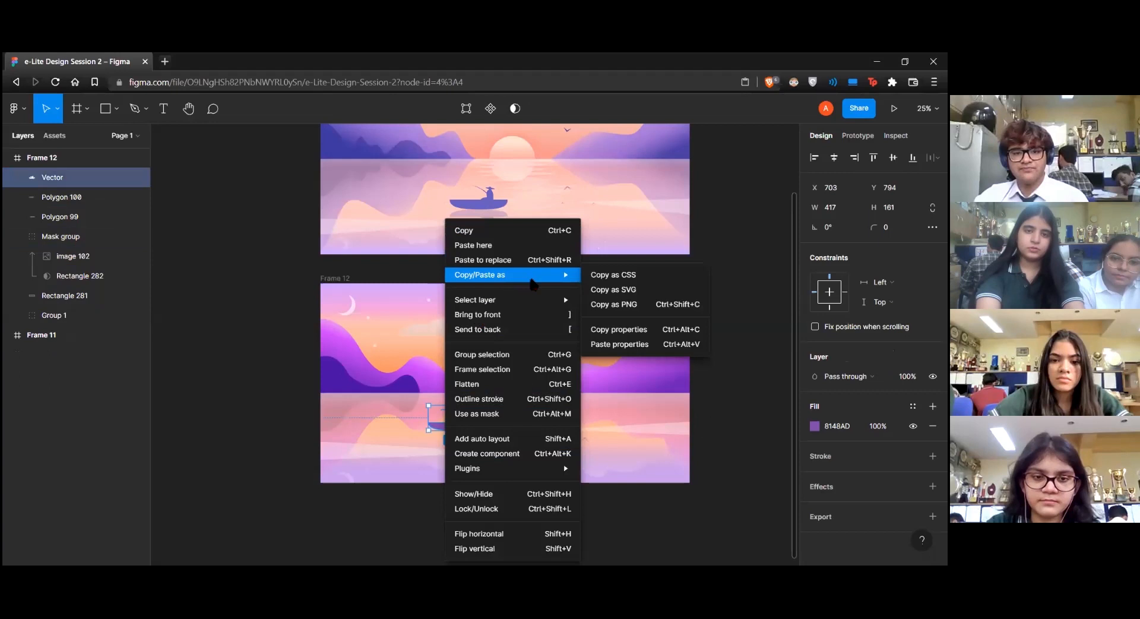
click(605, 303)
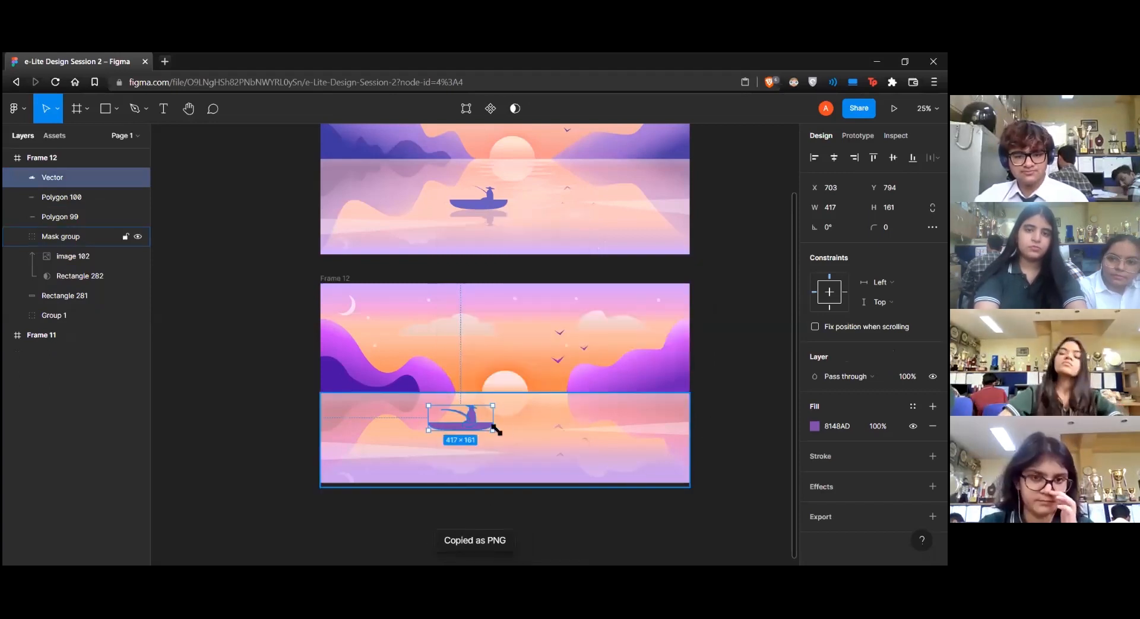
key(ctrl+shift+r)
drag(469, 415, 467, 436)
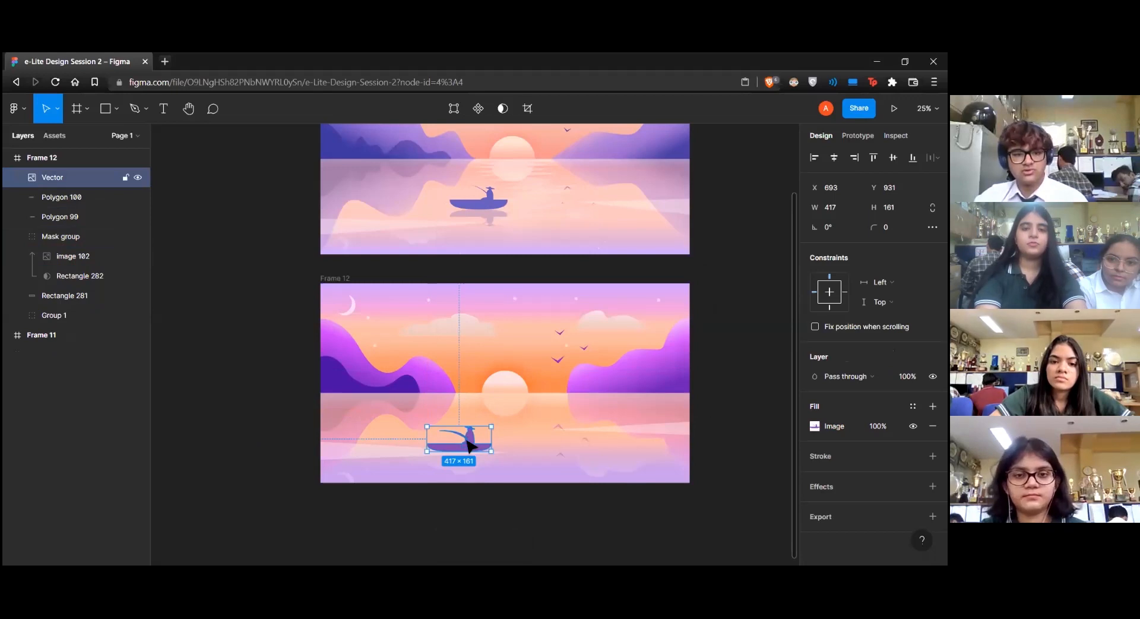
key(ctrl+z)
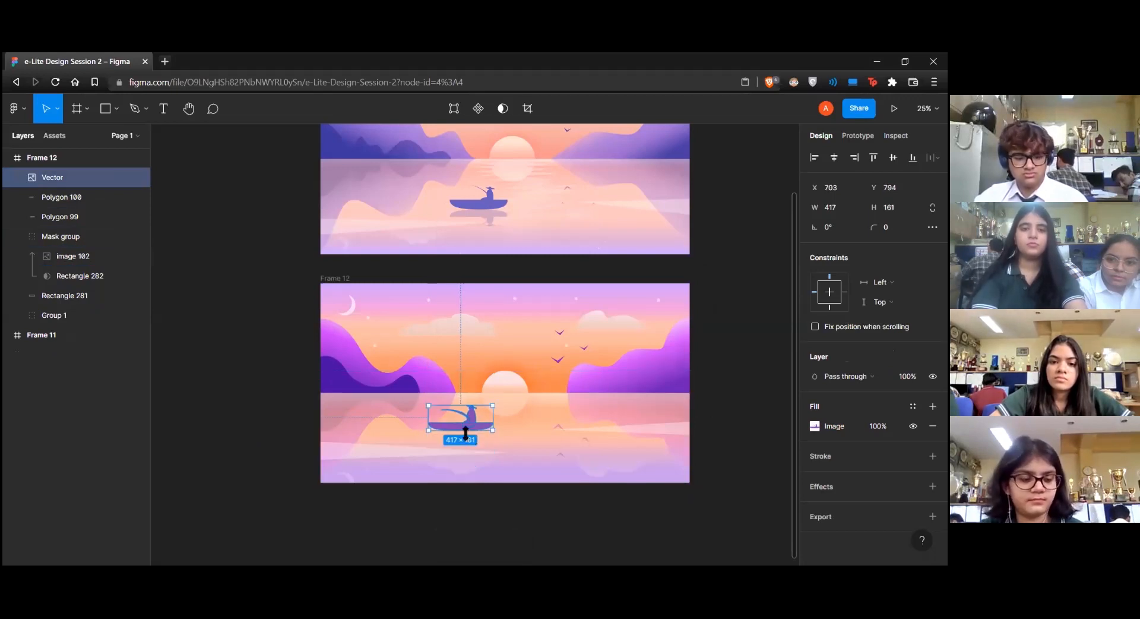
Paste the boat PNG into the water's mask group, move it over the original boat and scale it down
right_click(466, 437)
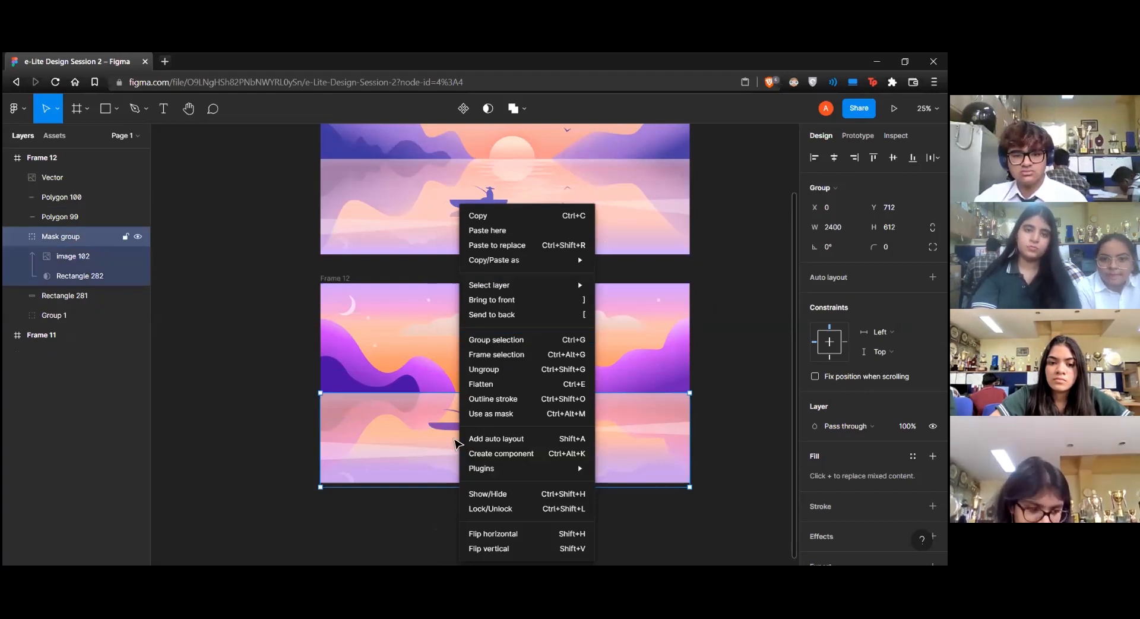
click(487, 230)
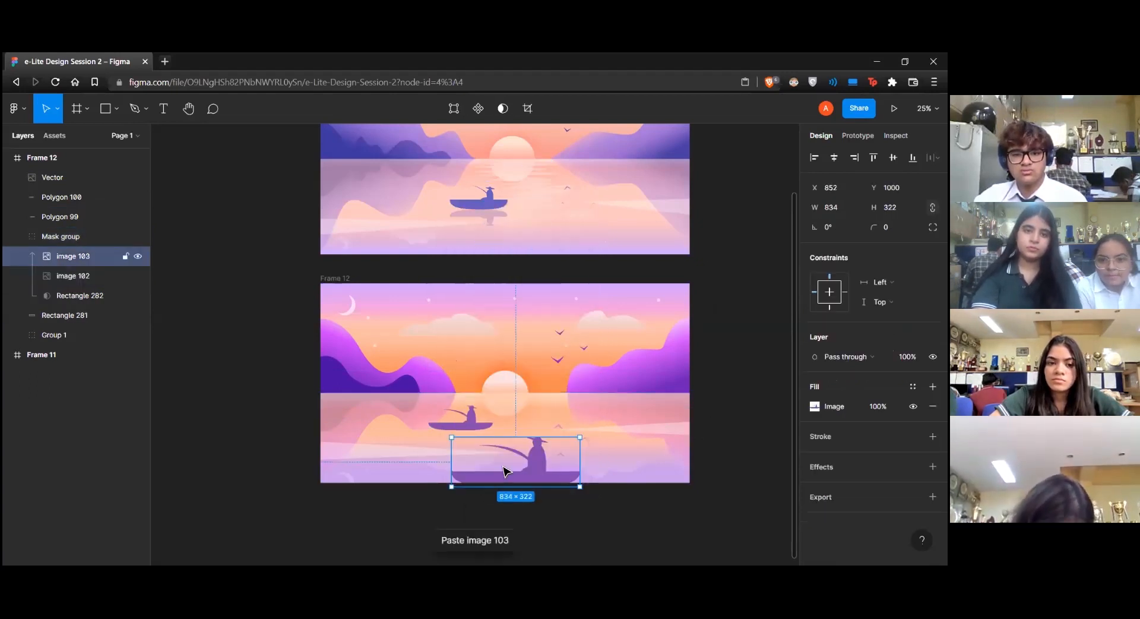
drag(509, 444, 445, 391)
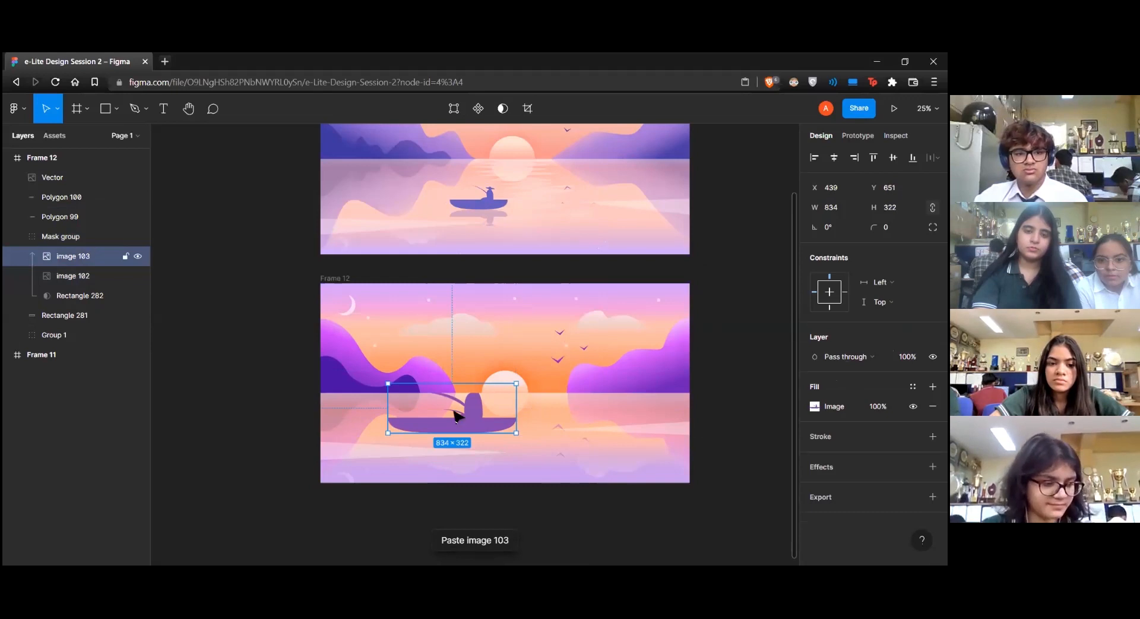
drag(516, 432, 473, 431)
Flip the pasted boat image vertically and place it below the hull as a 448 by 172 reflection at 30% opacity
key(ctrl+z)
key(shift+h)
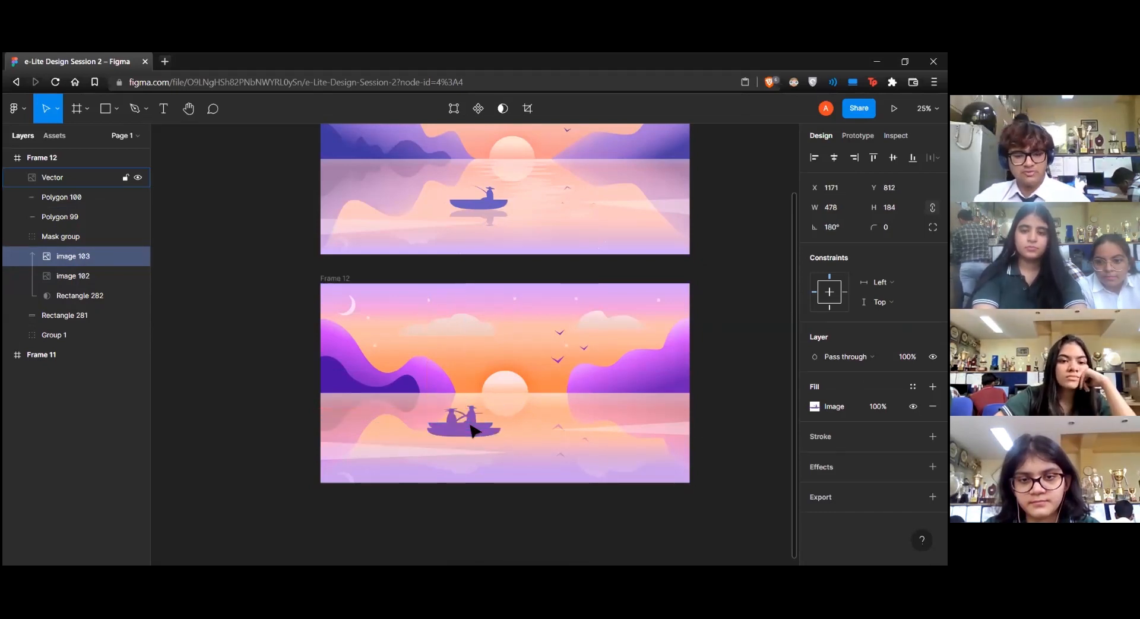
key(ctrl+z)
key(shift+v)
drag(480, 420, 470, 445)
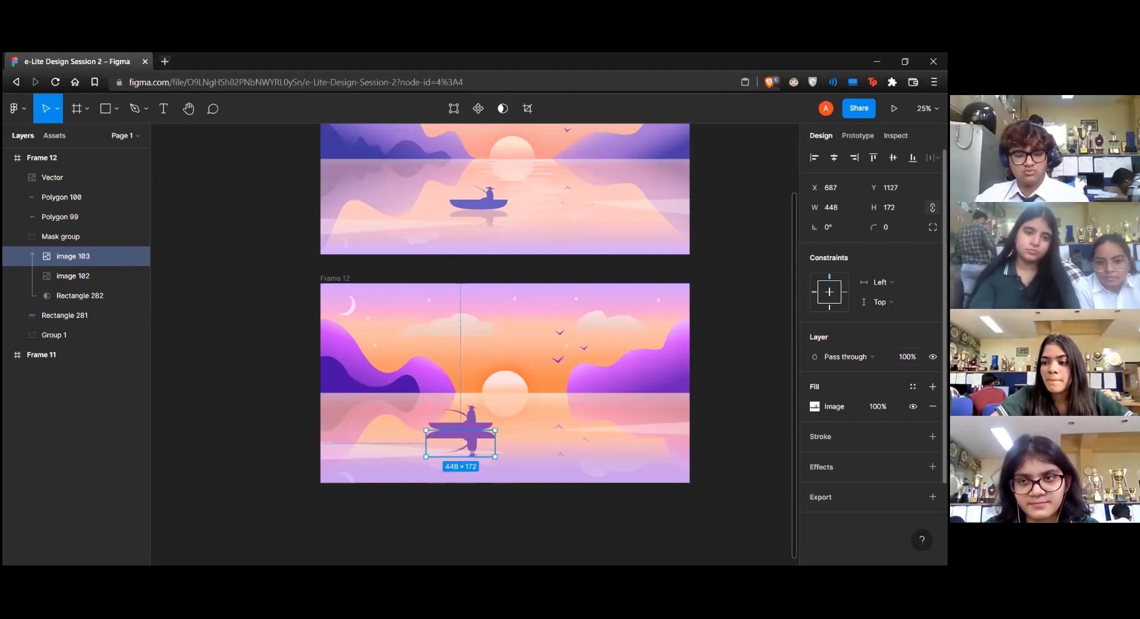
key(3)
key(Escape)
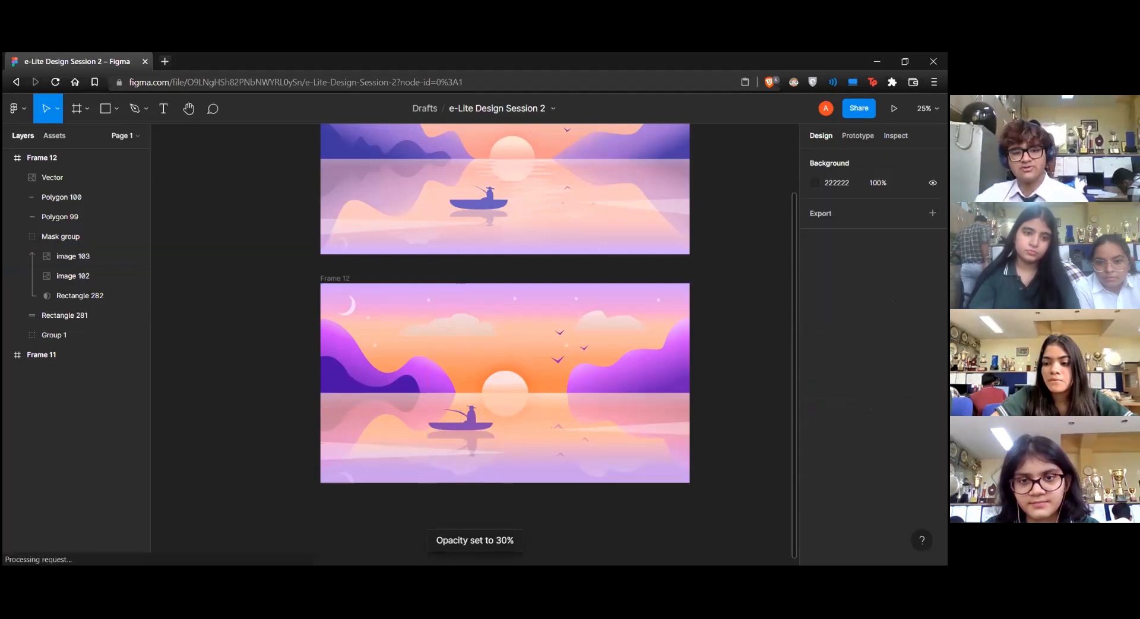
Draw the zigzag left edge of the sun's water reflection with the Pen tool, from the horizon down past the boat
scroll(719, 375, down, 1)
scroll(719, 375, up, 1)
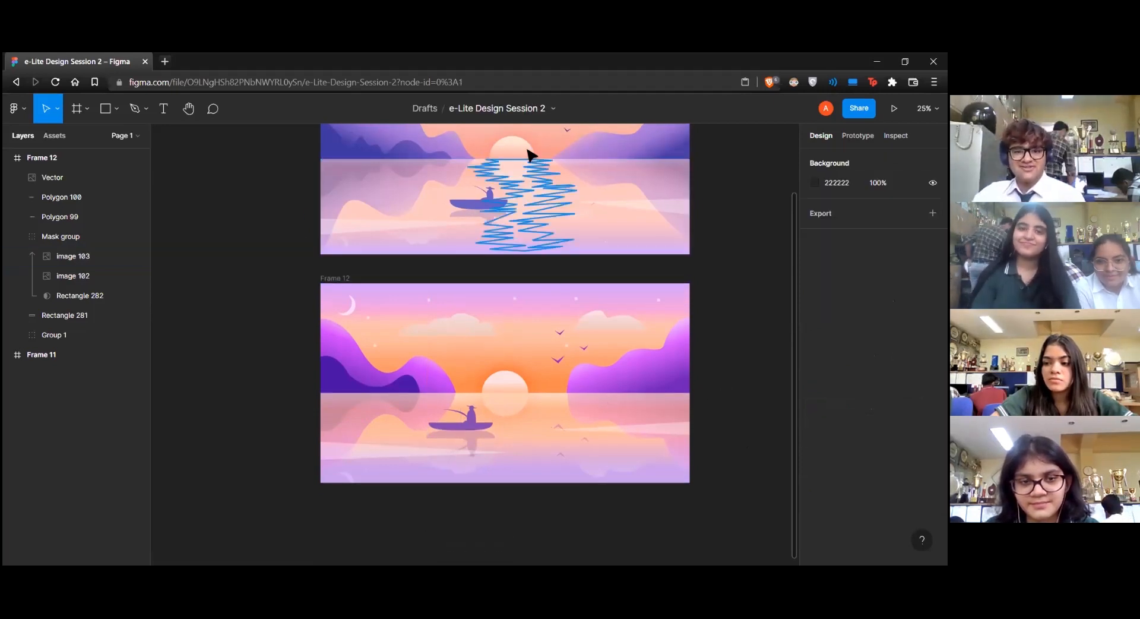
key(p)
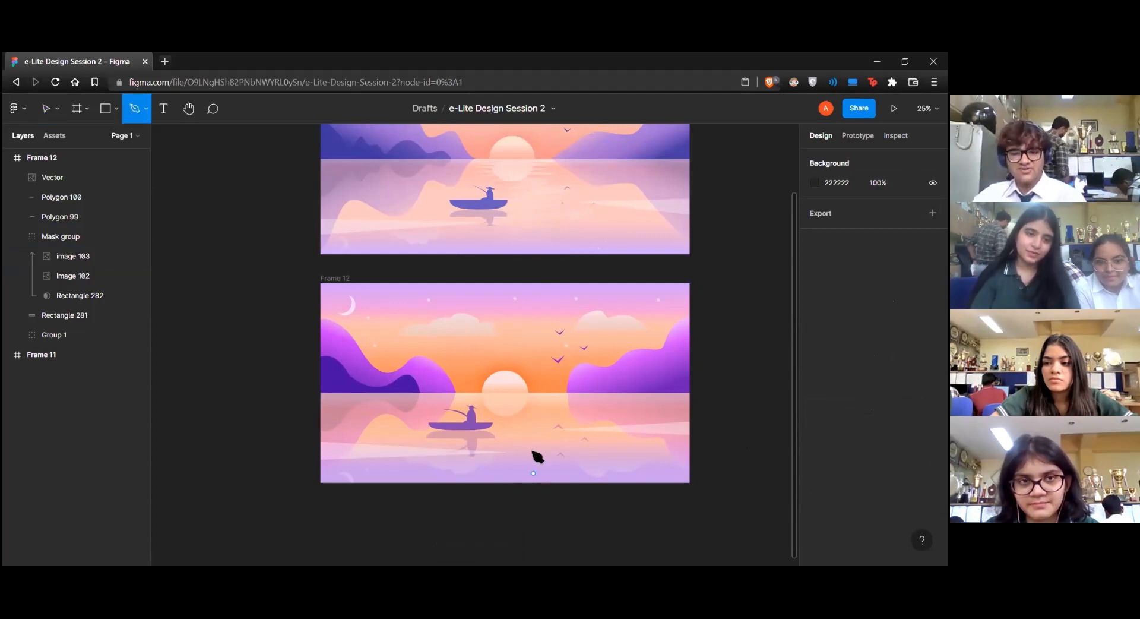
click(485, 394)
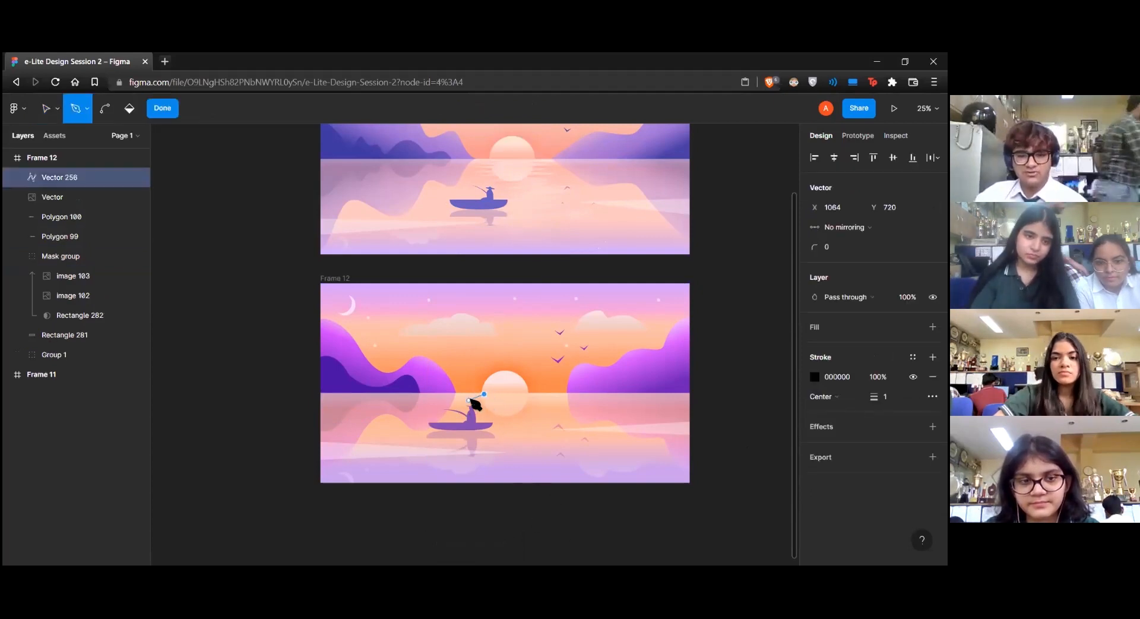
drag(452, 397, 475, 399)
click(505, 403)
click(456, 410)
click(503, 417)
click(467, 417)
click(504, 427)
click(456, 439)
click(498, 438)
click(467, 448)
click(502, 448)
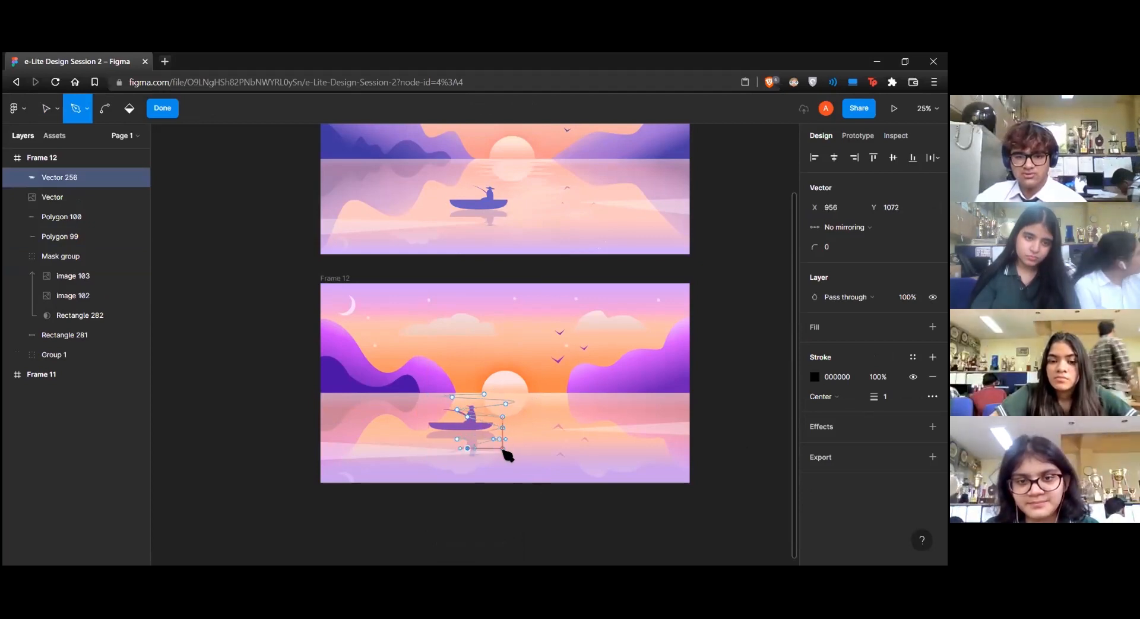
drag(462, 463, 496, 469)
key(ctrl+z)
key(ctrl+z)
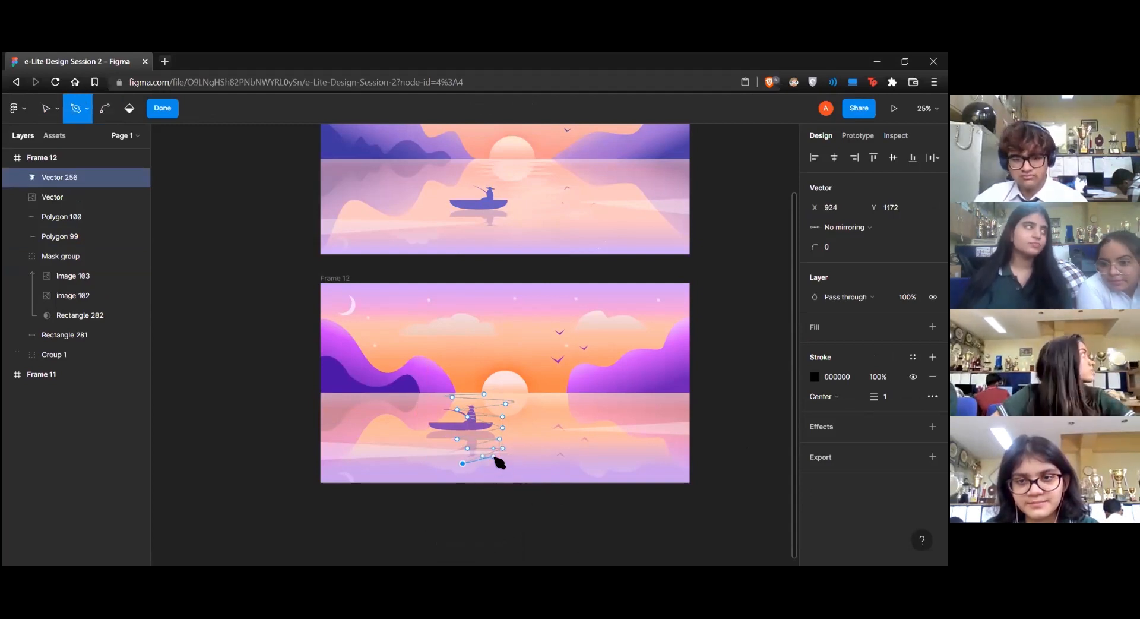
Continue the zigzag path back up its right side to the horizon and close it into a shape about 902 by 498
drag(484, 470, 533, 459)
click(527, 470)
click(569, 463)
click(557, 451)
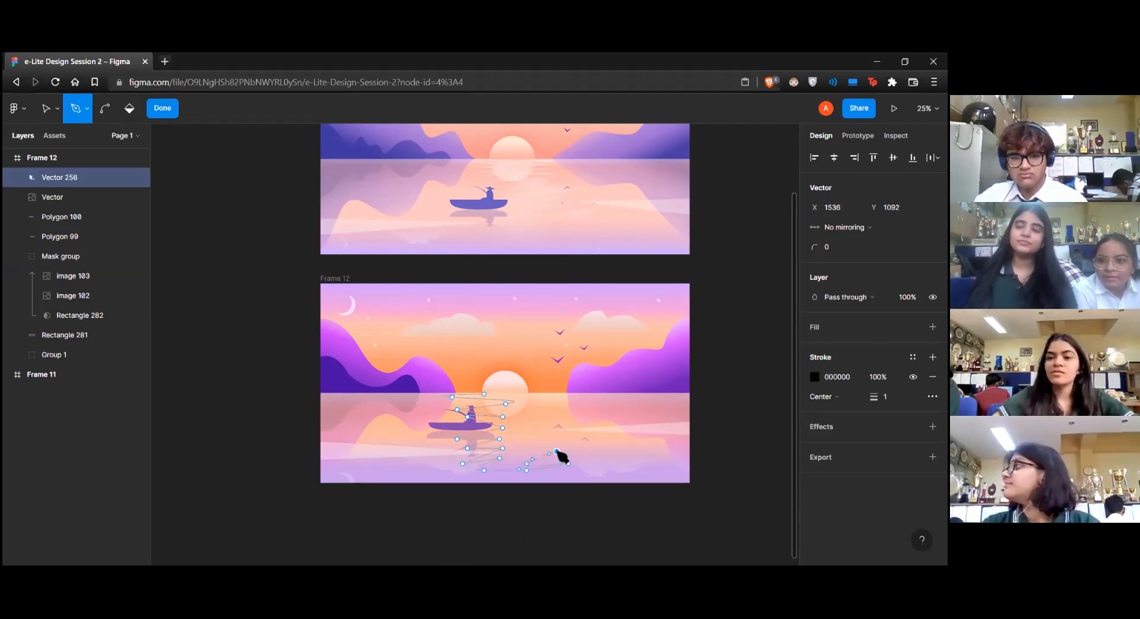
click(514, 452)
click(568, 438)
click(523, 439)
click(561, 427)
click(533, 427)
click(583, 416)
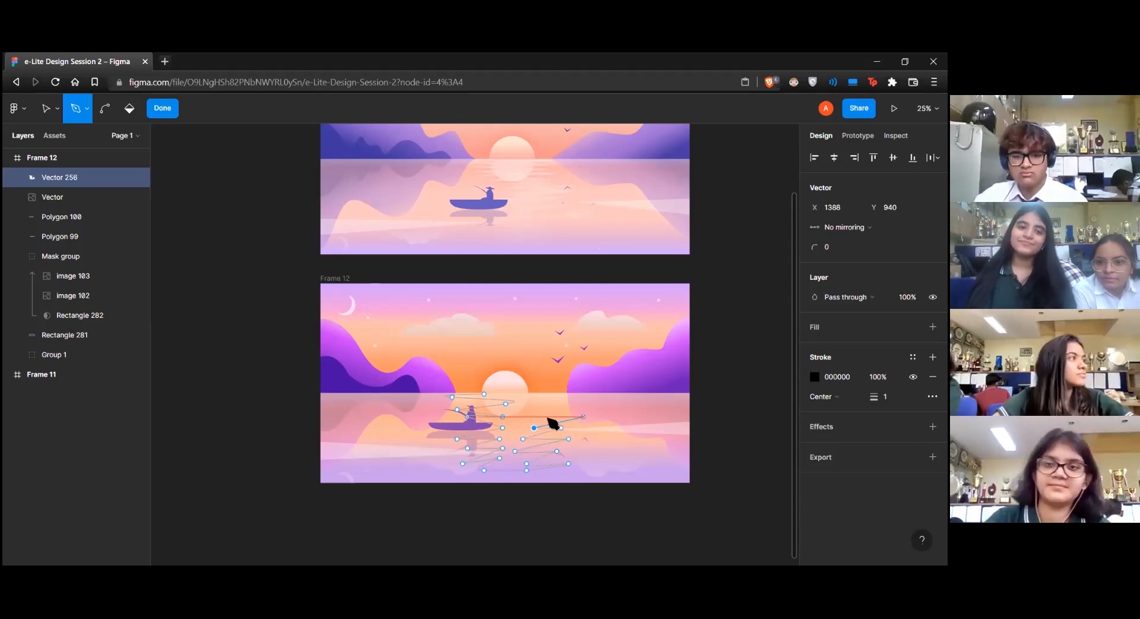
click(545, 416)
click(583, 404)
click(554, 400)
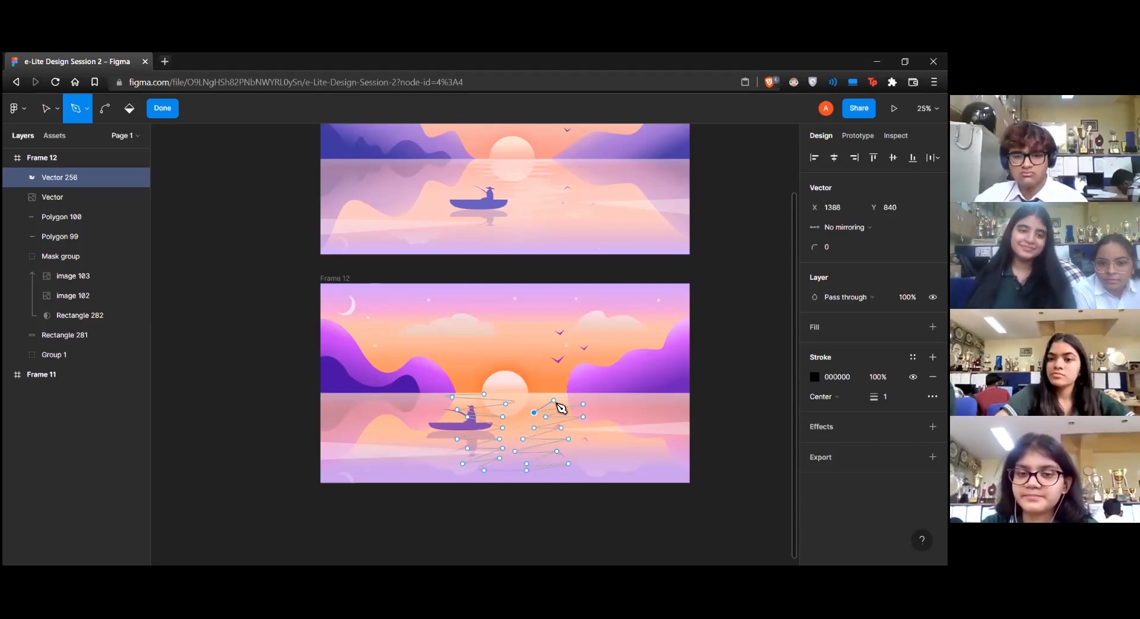
click(526, 400)
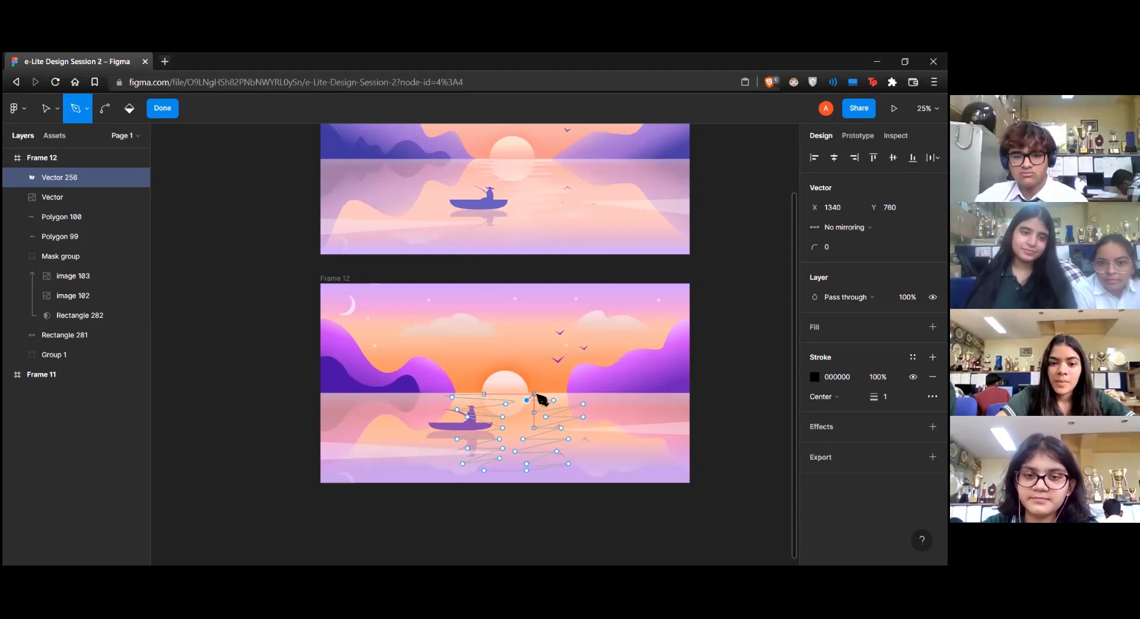
click(529, 394)
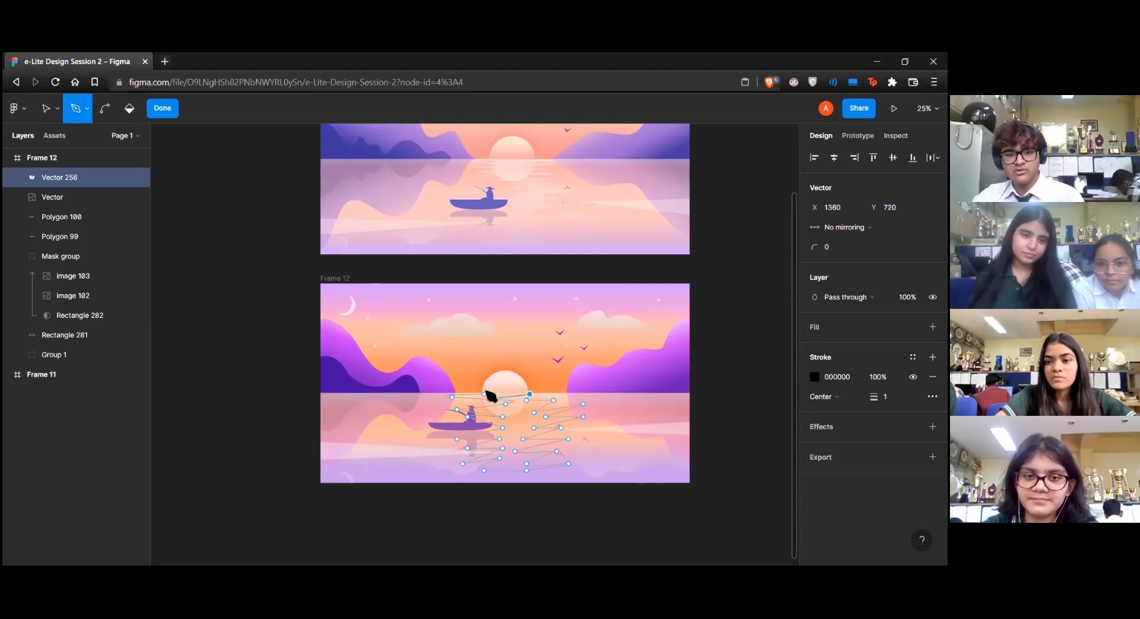
key(Escape)
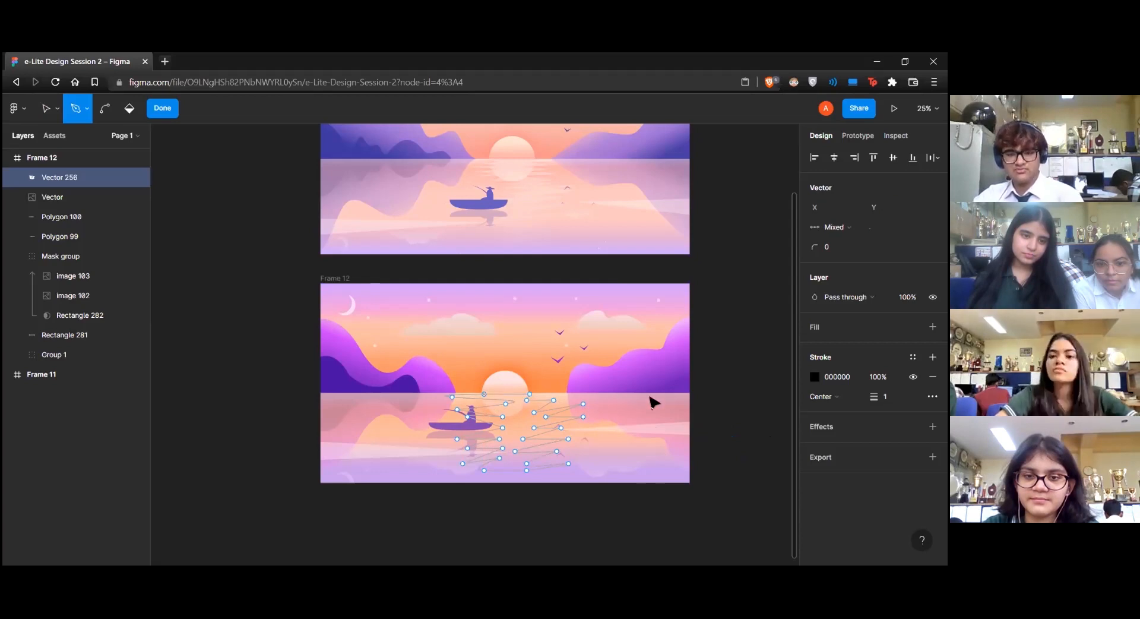
key(Escape)
Replace the zigzag shape's black stroke with a light fill at strongly reduced opacity
click(932, 456)
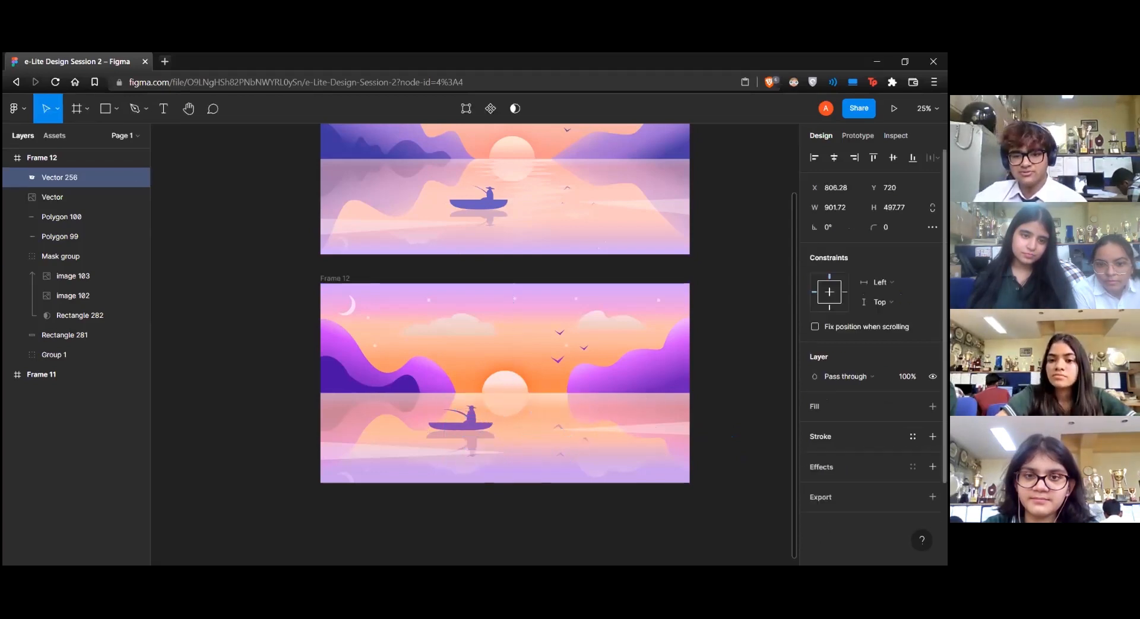
click(933, 406)
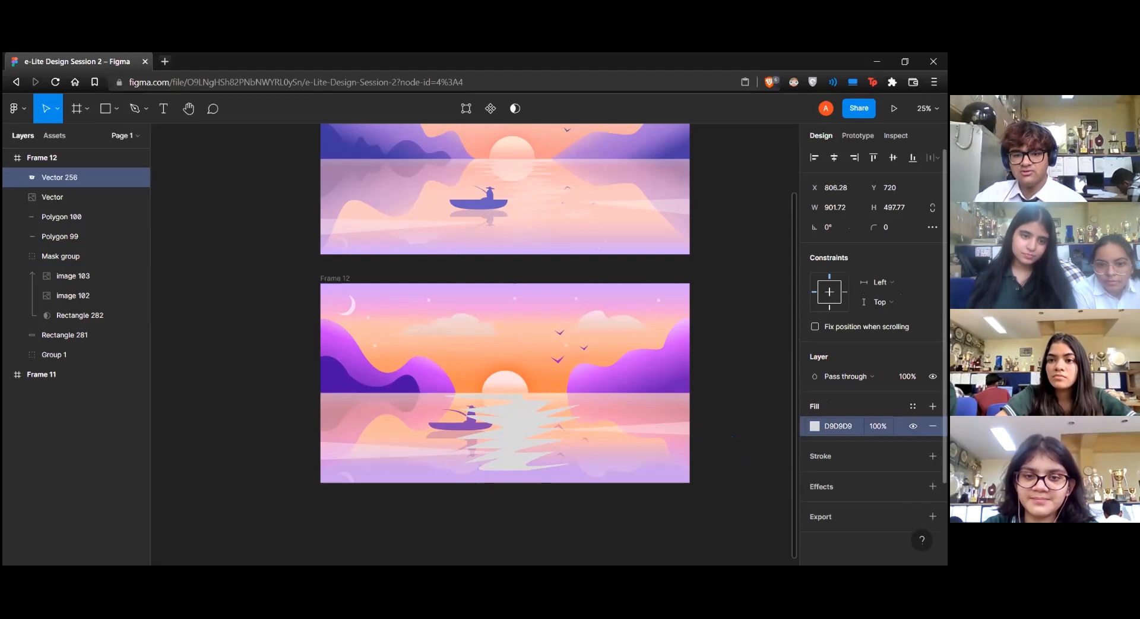
click(815, 426)
drag(652, 279, 652, 271)
drag(785, 437, 718, 437)
key(Escape)
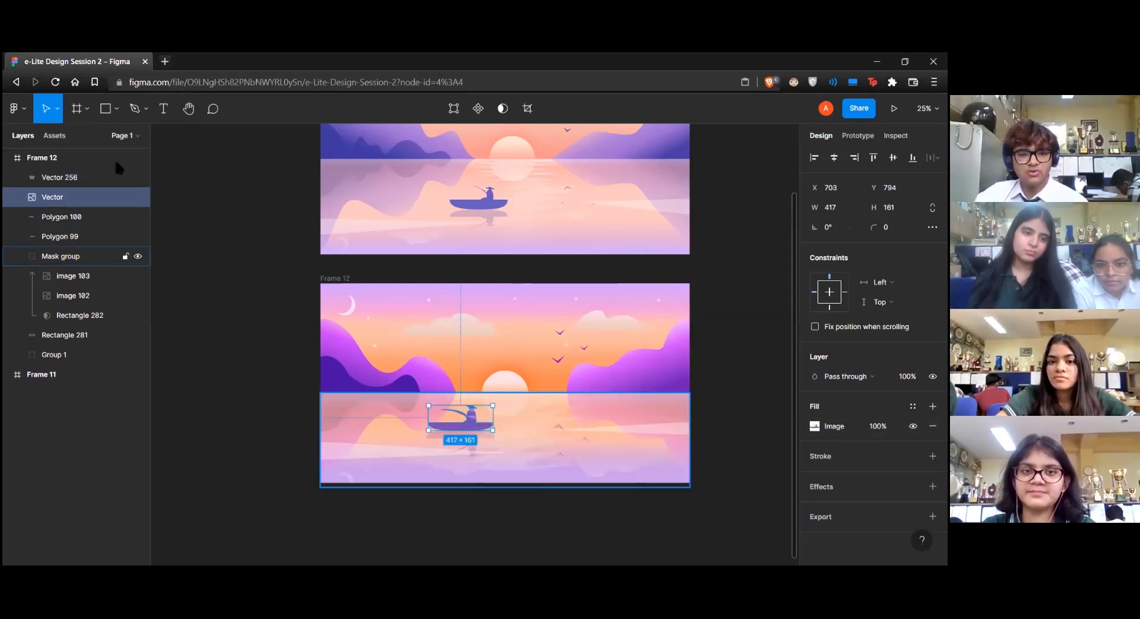
Move the zigzag reflection layer below the boat and the two light streak polygons, directly above the mask group
drag(70, 208, 77, 254)
click(752, 357)
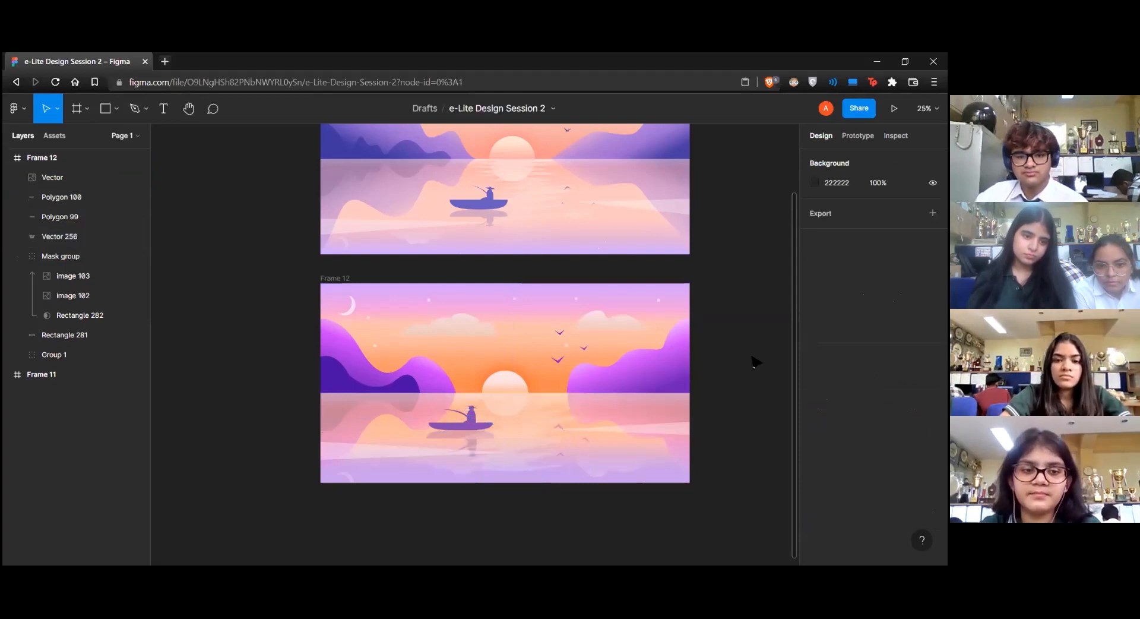
scroll(700, 399, down, 1)
scroll(700, 400, up, 3)
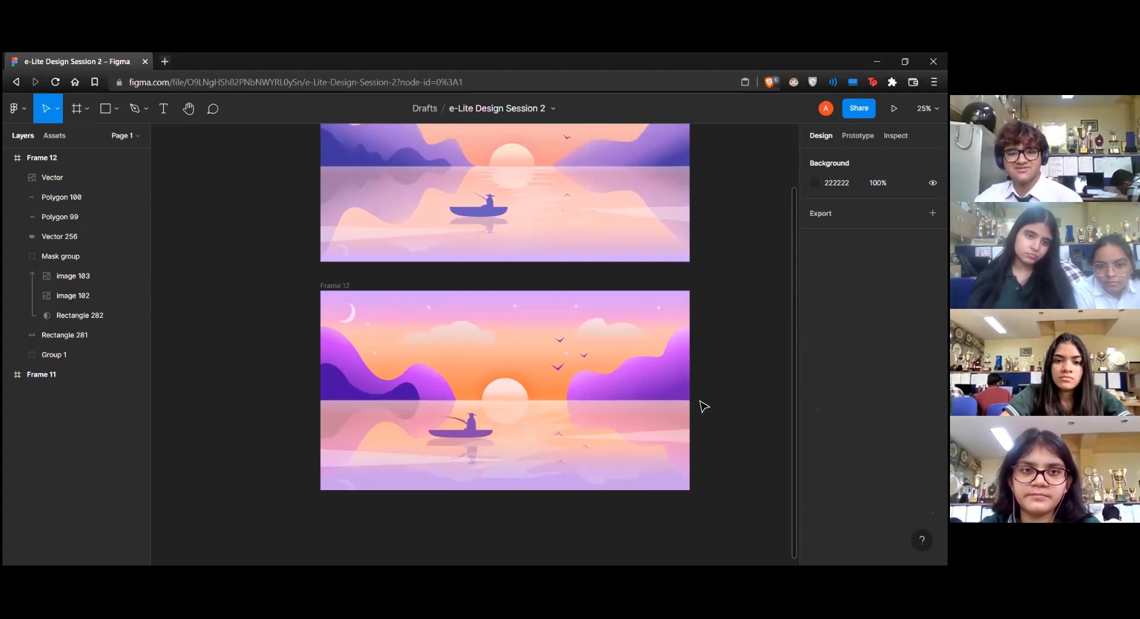
scroll(719, 391, up, 3)
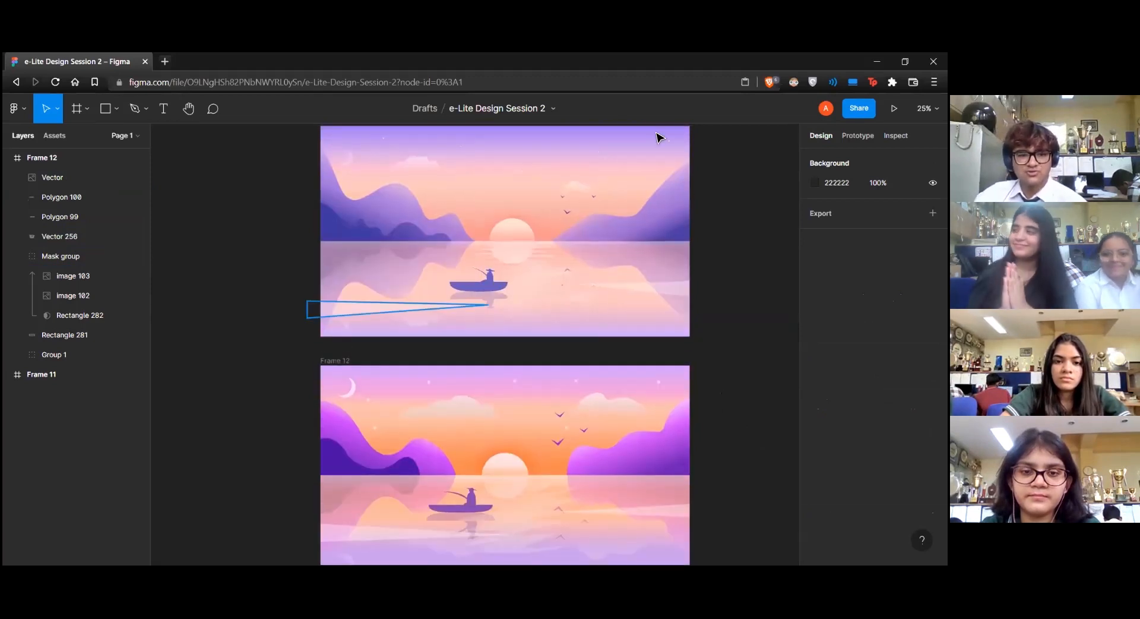
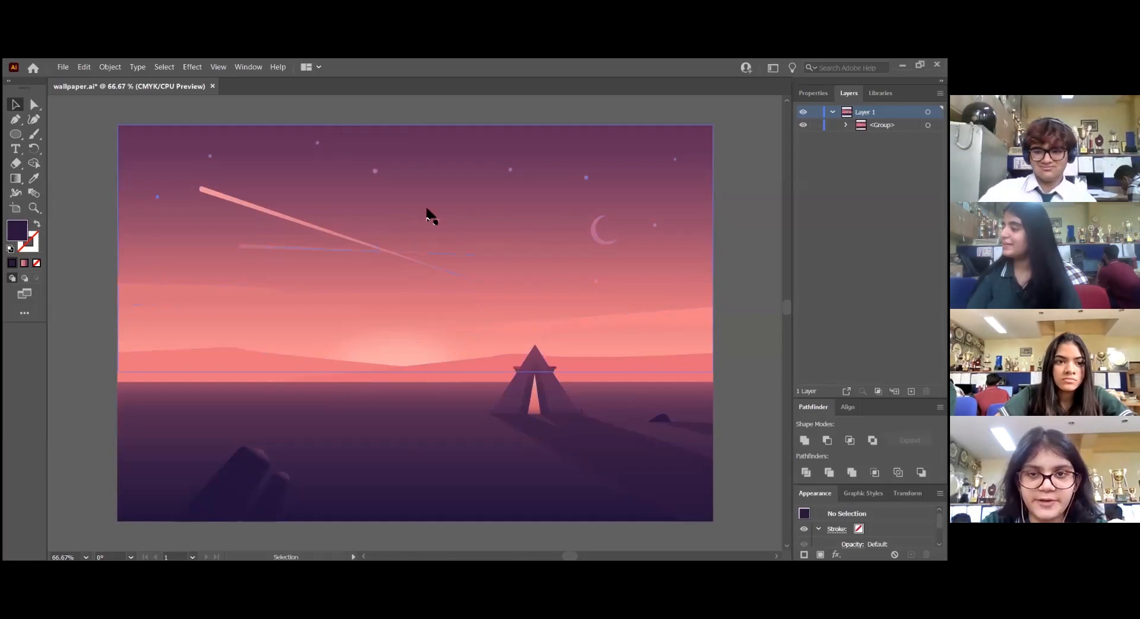
Lock the grouped sunset wallpaper artwork so it can serve as a tracing reference
click(595, 225)
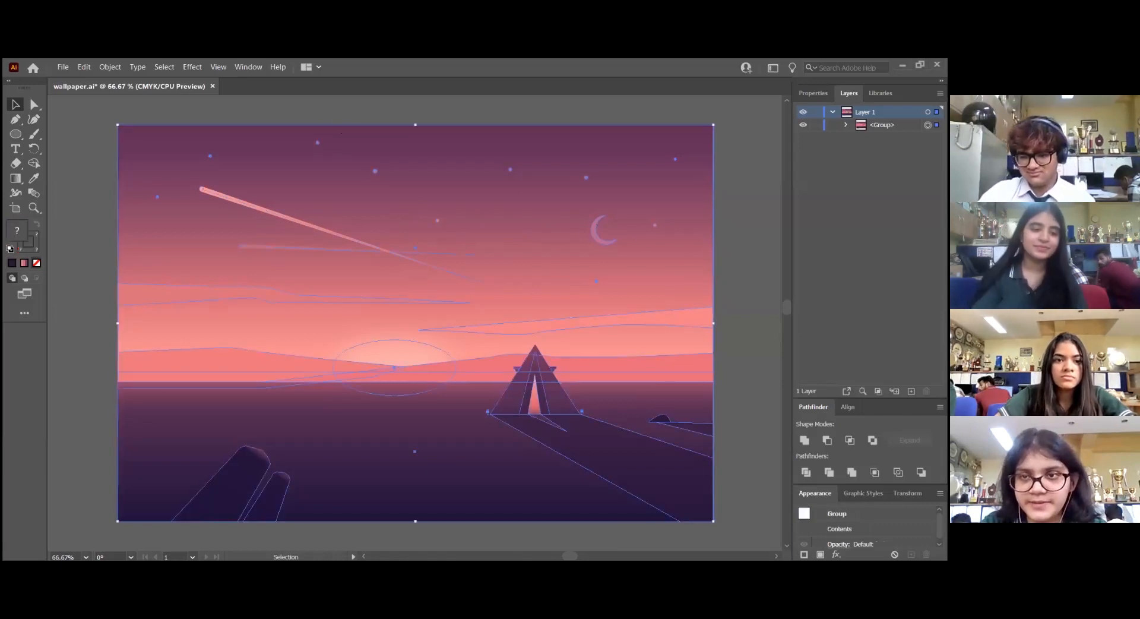
key(ctrl+2)
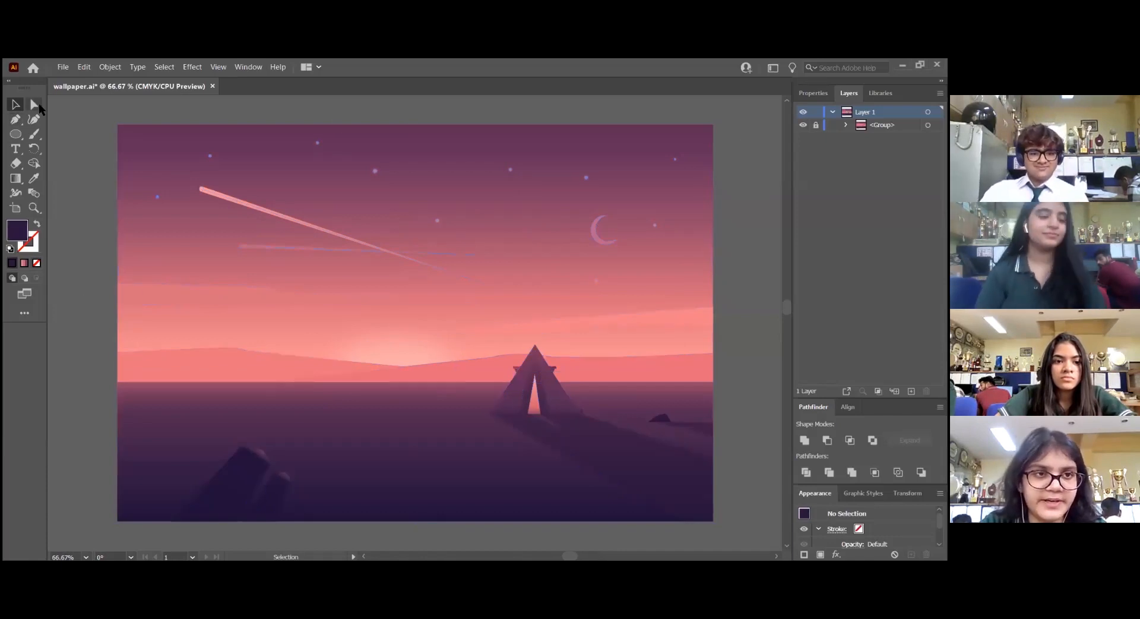
click(16, 119)
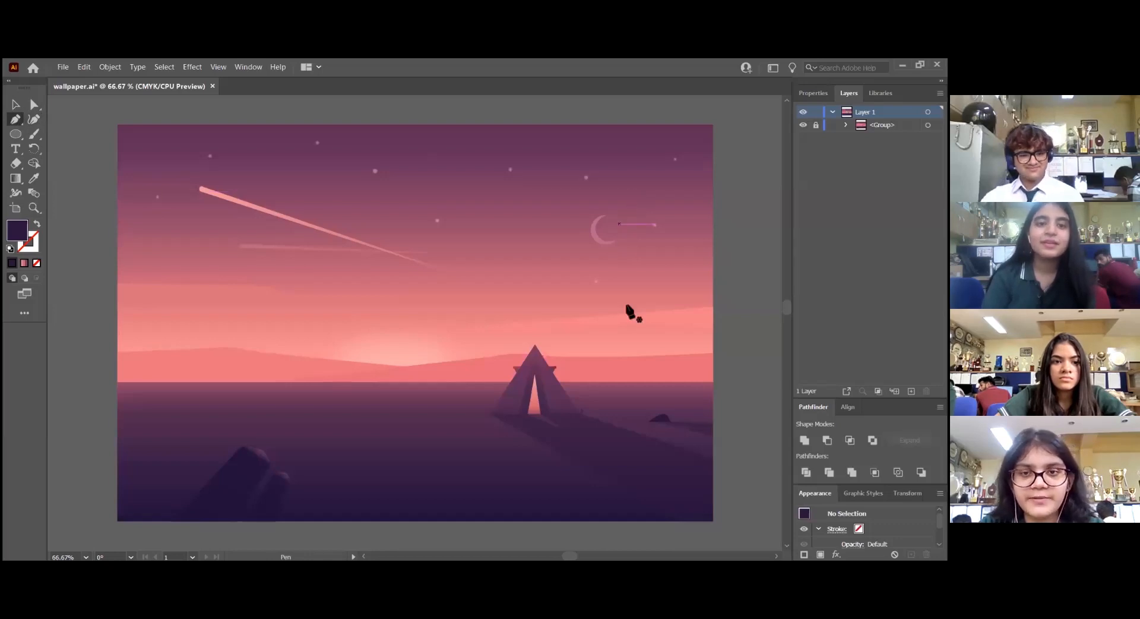
Create a three-pointed star with Radius 1 of 25 pt and Radius 2 of 50 pt
scroll(584, 422, up, 3)
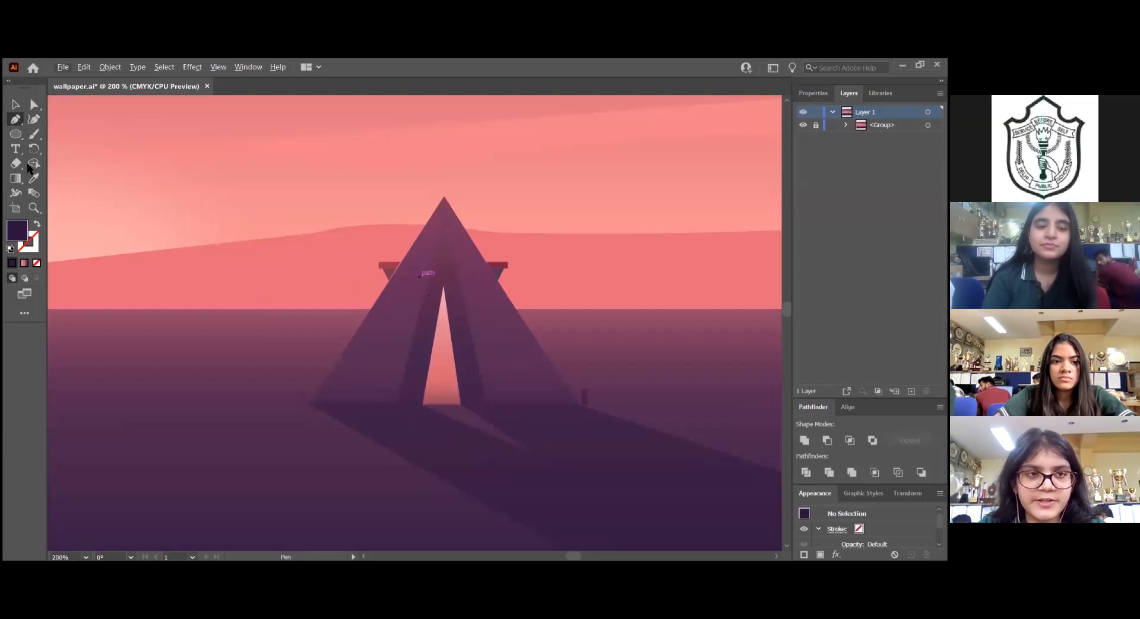
click(14, 134)
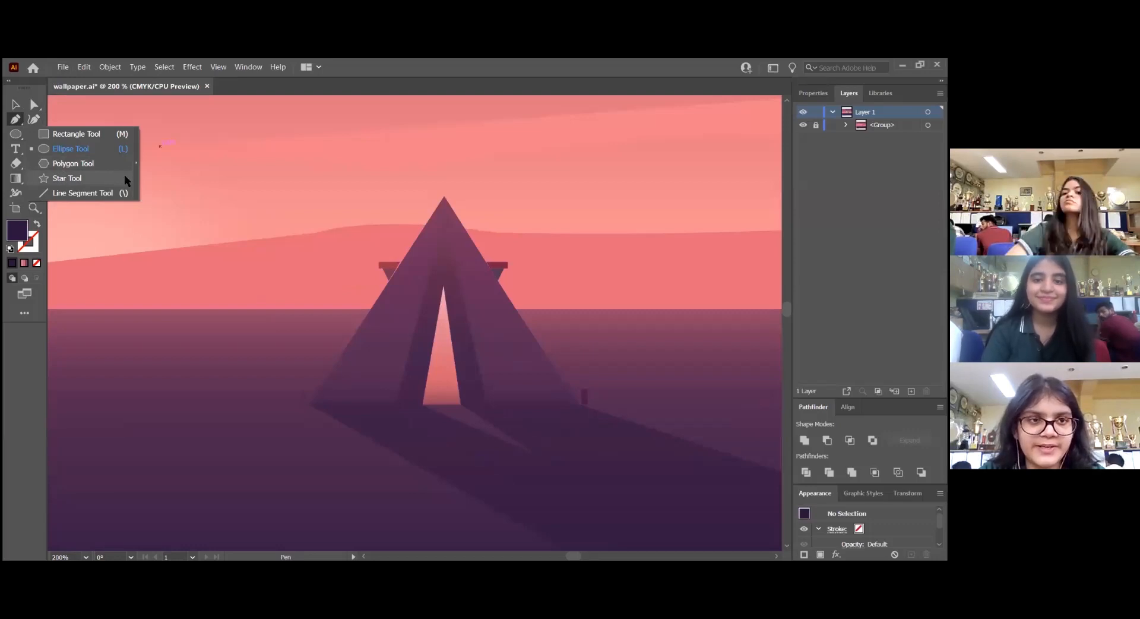
click(65, 178)
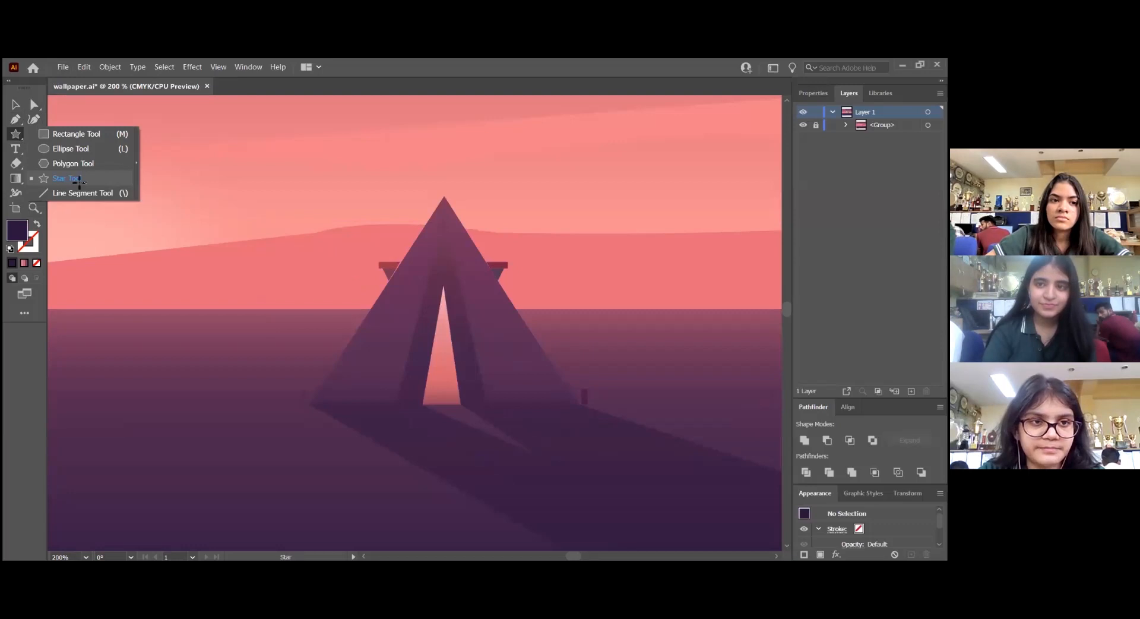
click(79, 182)
click(458, 247)
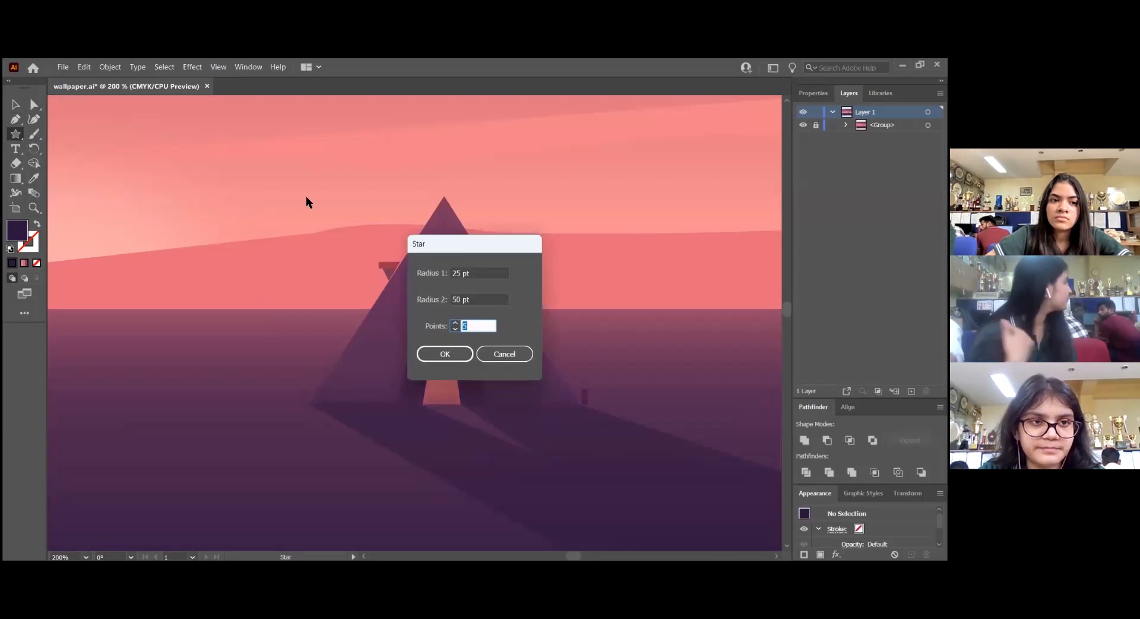
drag(476, 244, 292, 178)
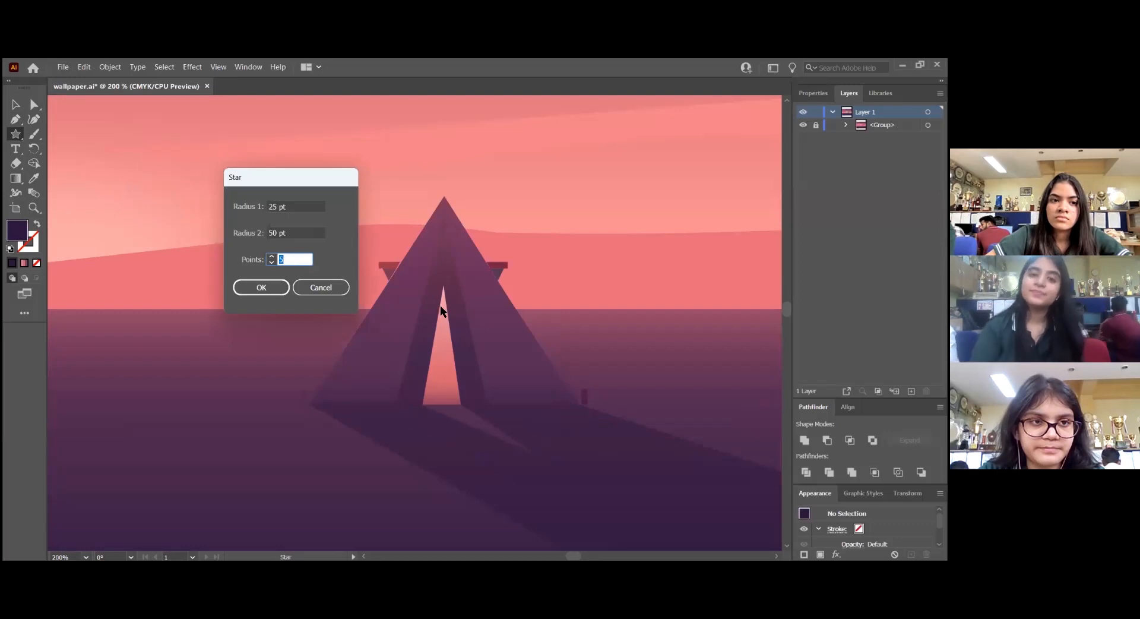
text(3)
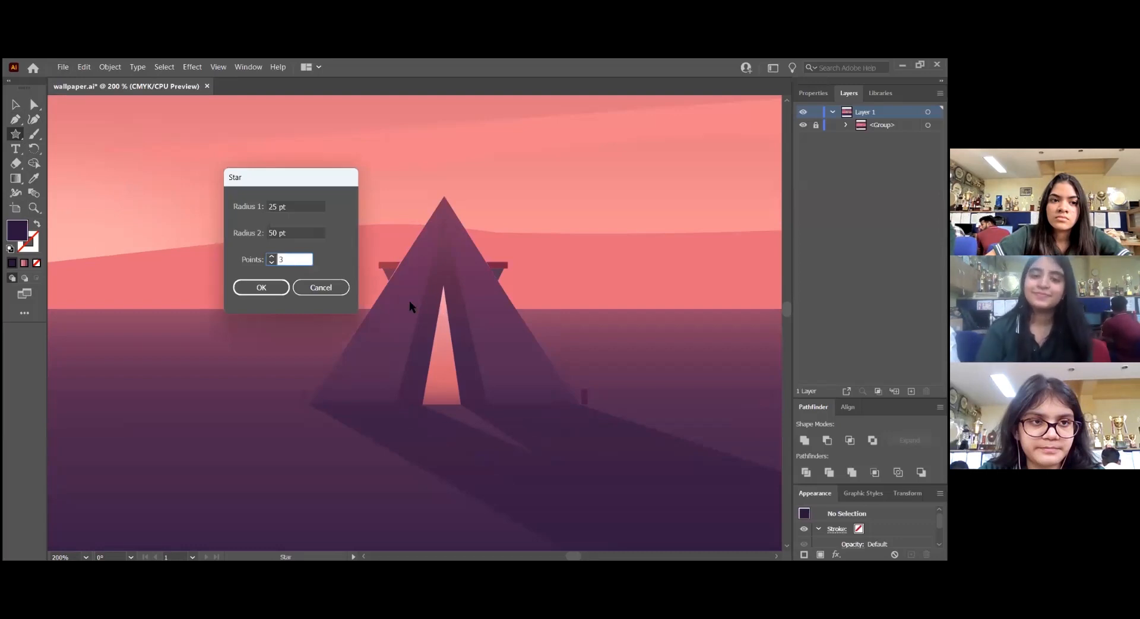
click(279, 290)
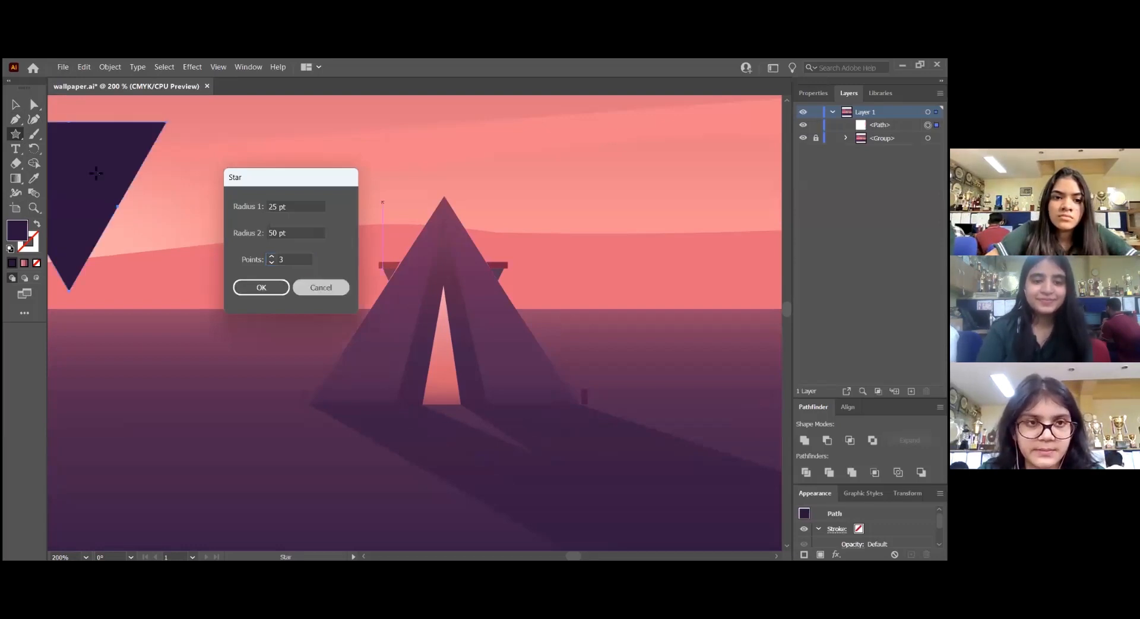
Give the triangle the default white fill and black stroke and move it over the tent
key(d)
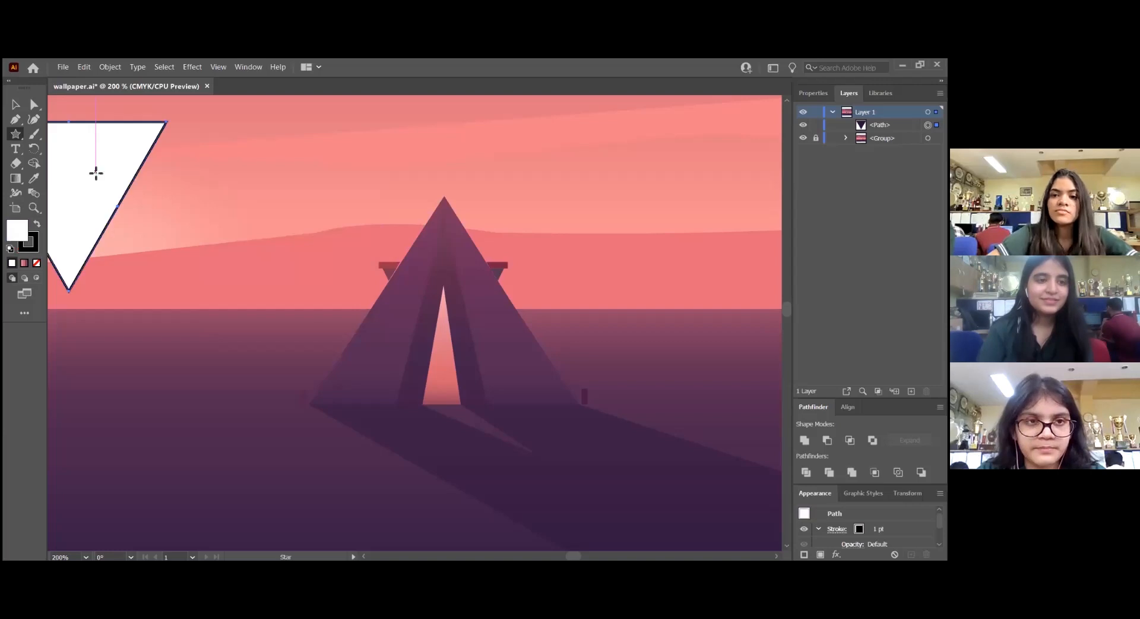
key(v)
drag(98, 169, 457, 291)
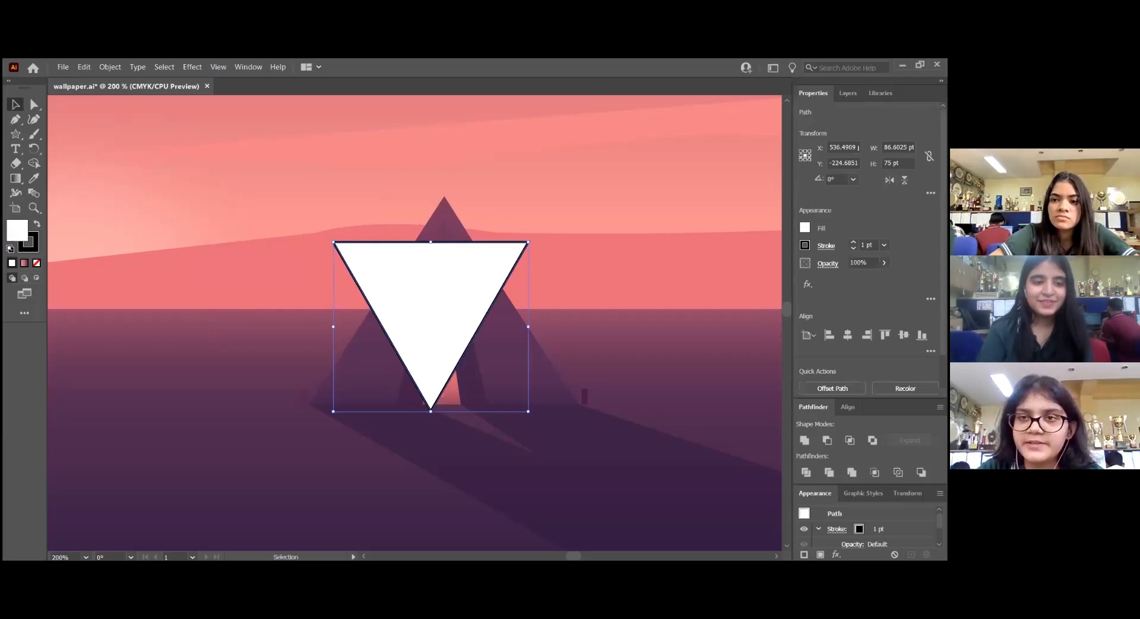
Flip the triangle vertically and align its apex with the peak of the tent
click(848, 93)
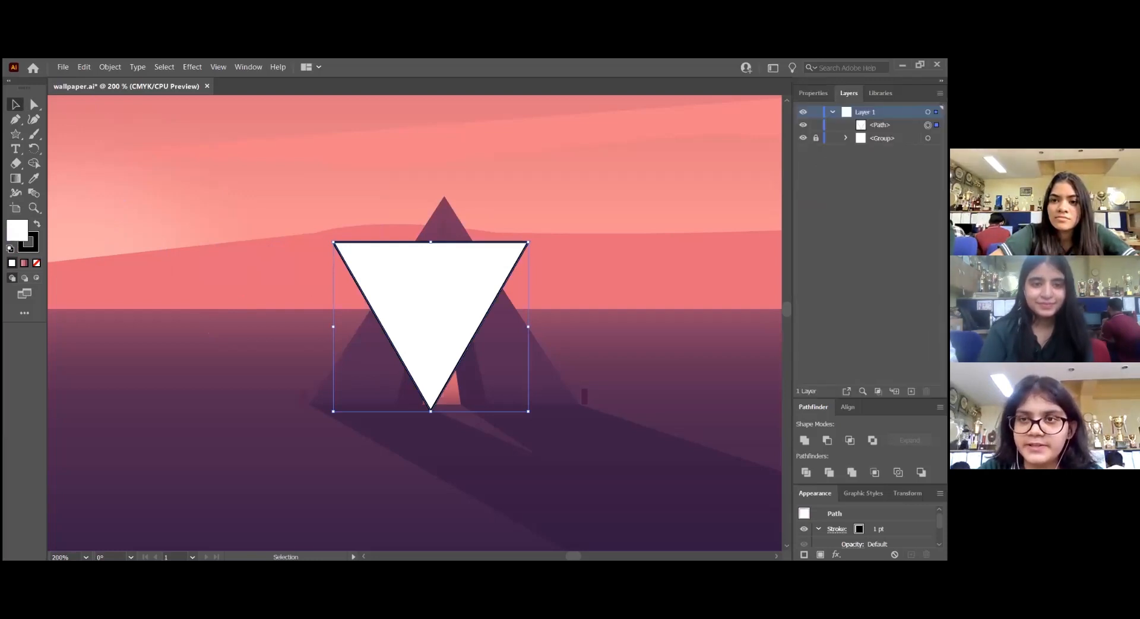
click(881, 92)
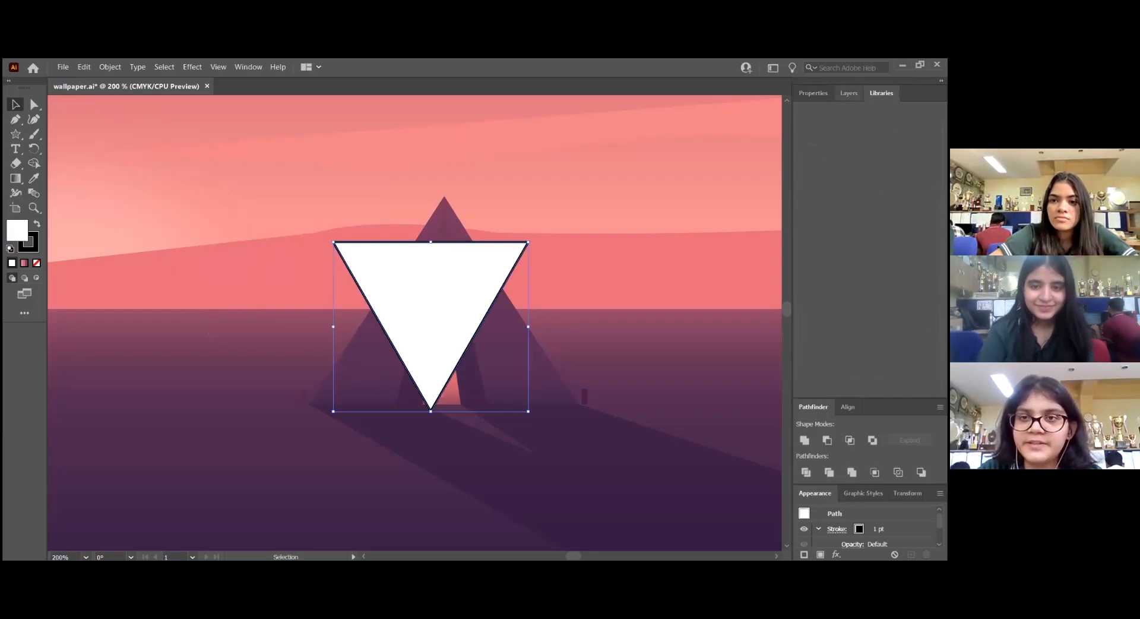
click(849, 93)
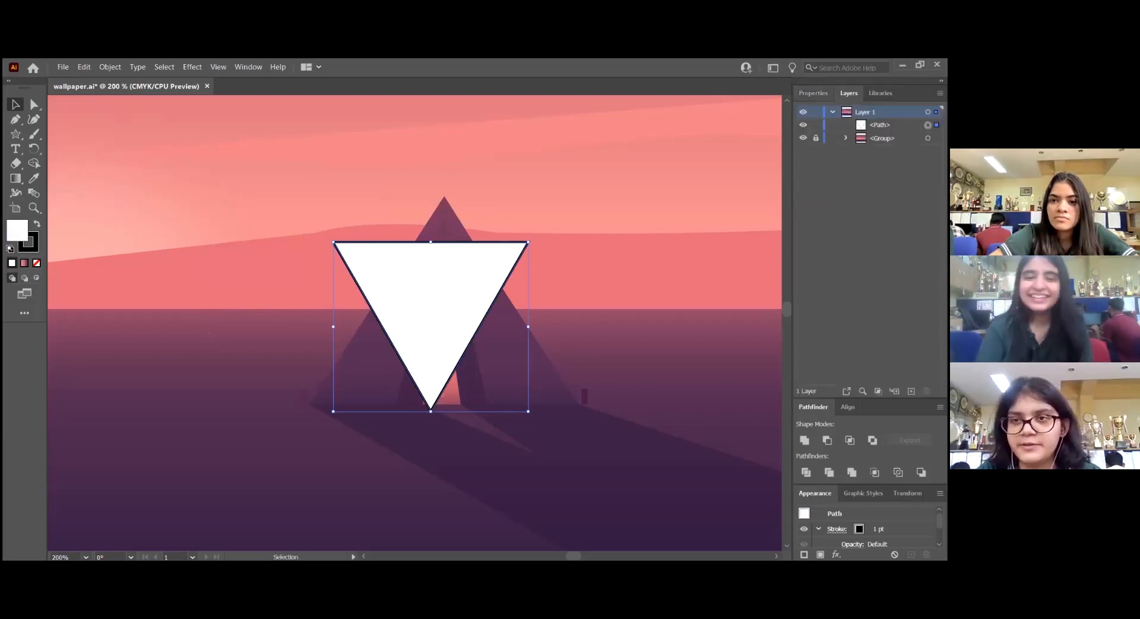
click(813, 93)
drag(476, 297, 481, 315)
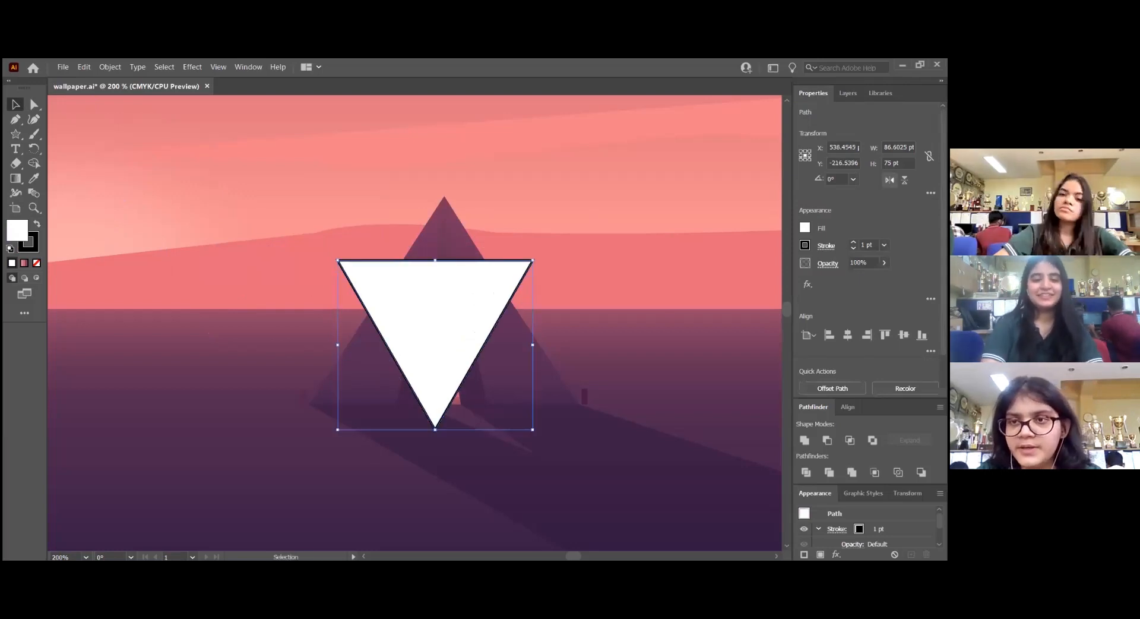
click(904, 180)
drag(428, 383, 436, 319)
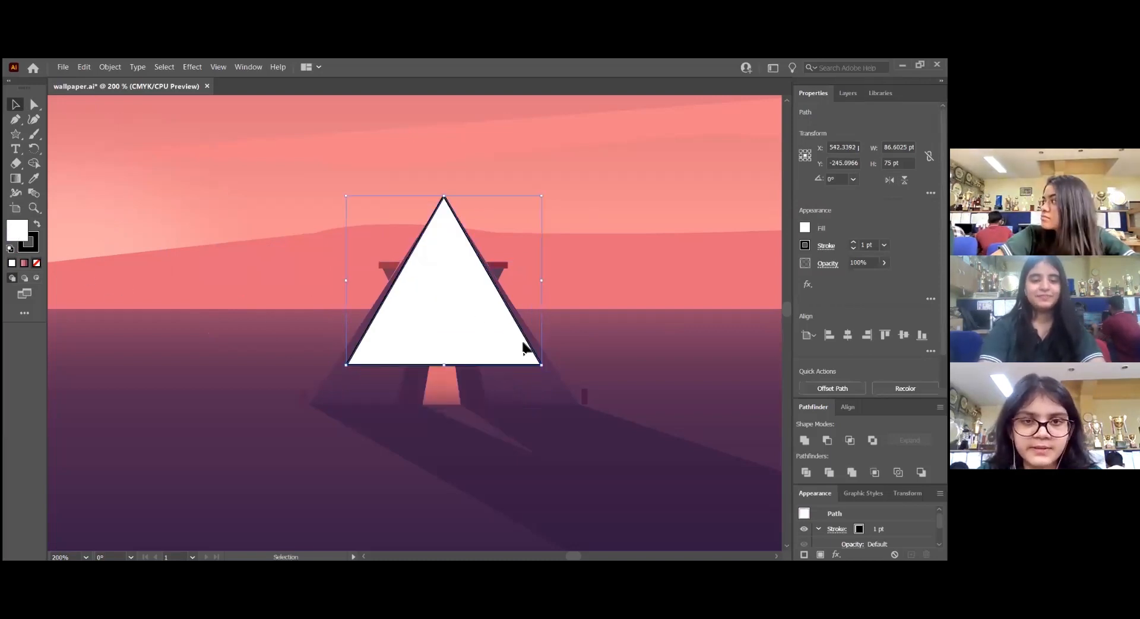
Remove the triangle's fill and scale it from its apex until its lower edge meets the tent's base
key(slash)
click(473, 312)
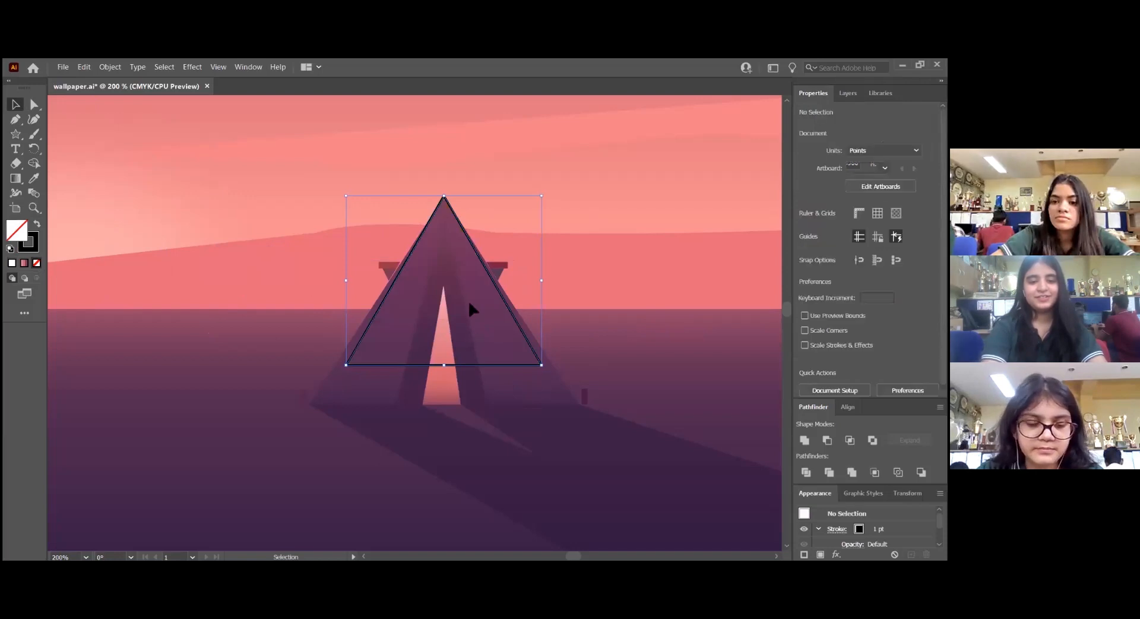
alt+scroll(466, 286, up, 1)
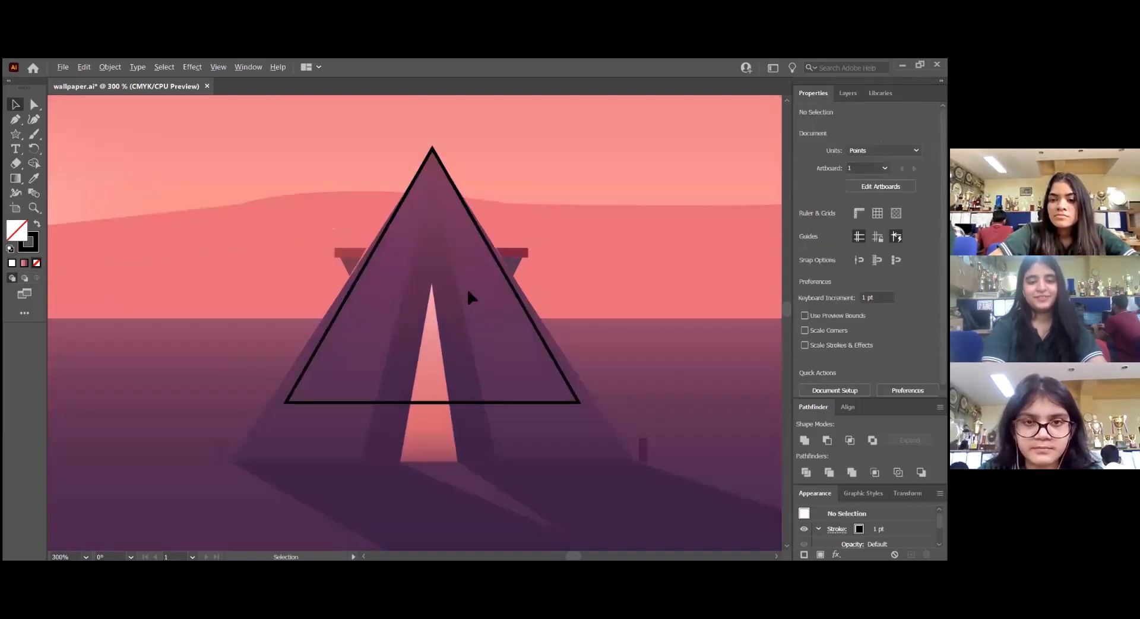
click(440, 404)
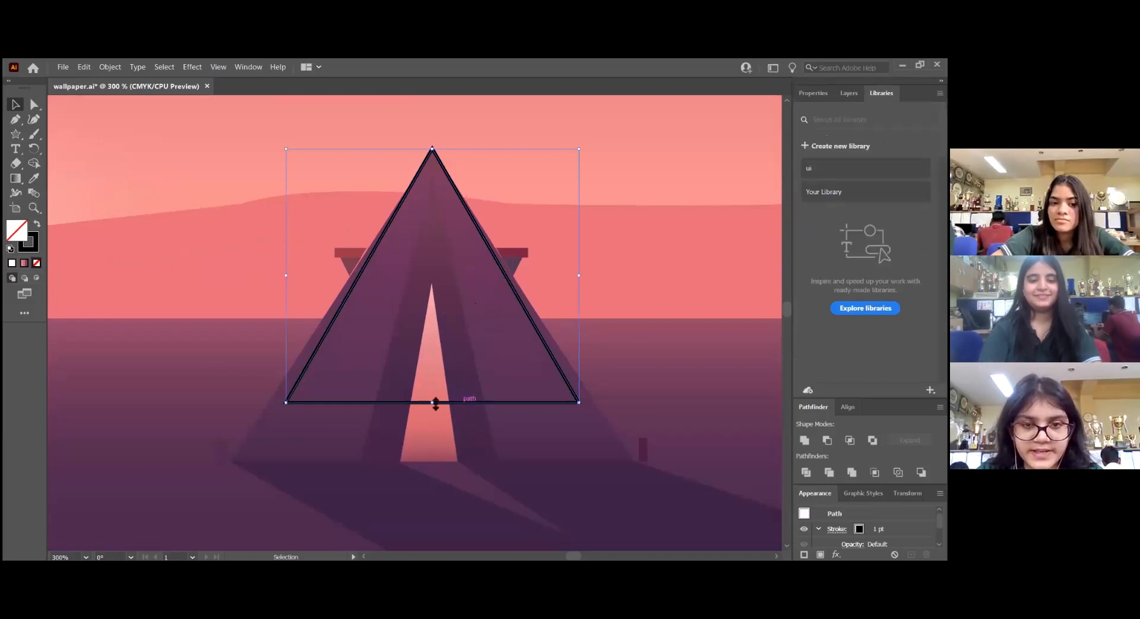
drag(435, 404, 439, 461)
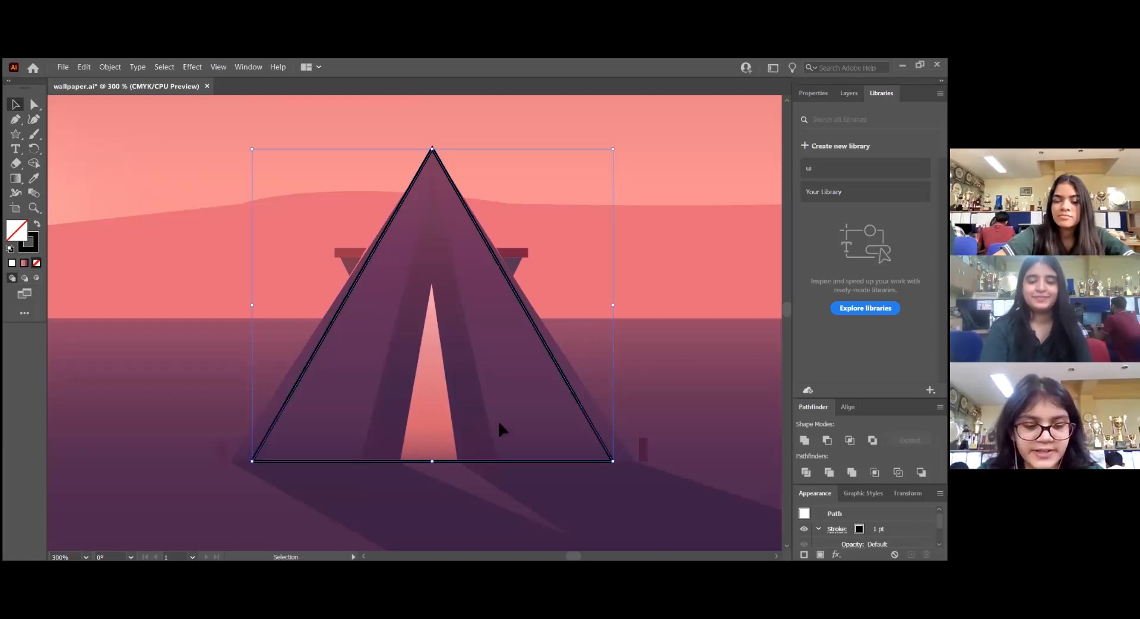
Move the triangle's two base corners and side midpoints outward to match the tent's slanted edges
key(ctrl+plus)
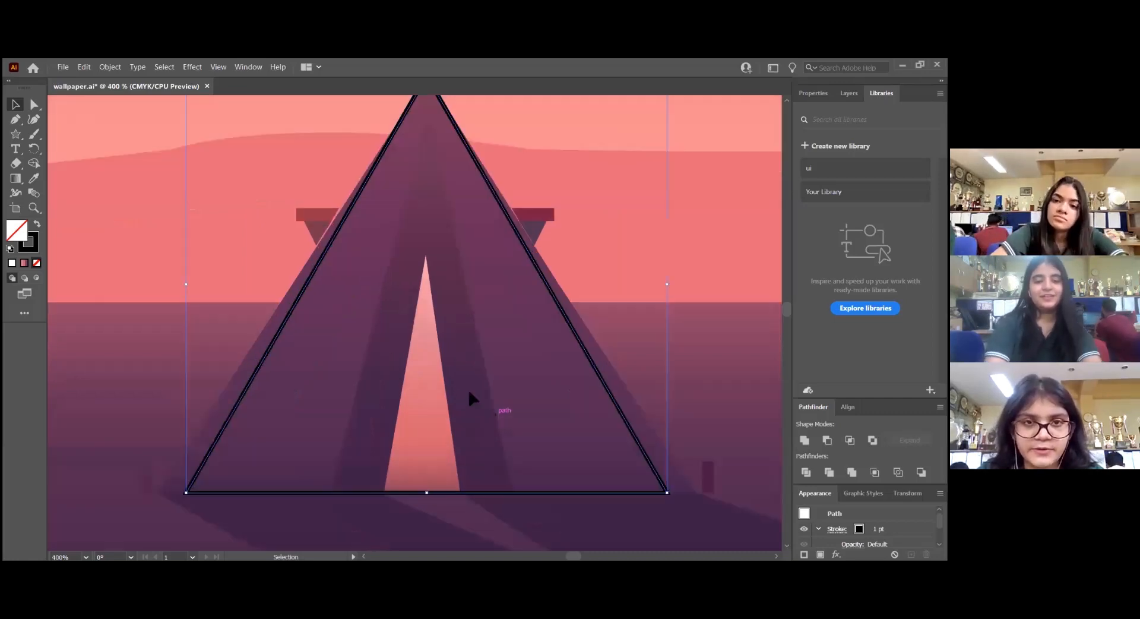
scroll(491, 404, up, 1)
scroll(280, 283, up, 1)
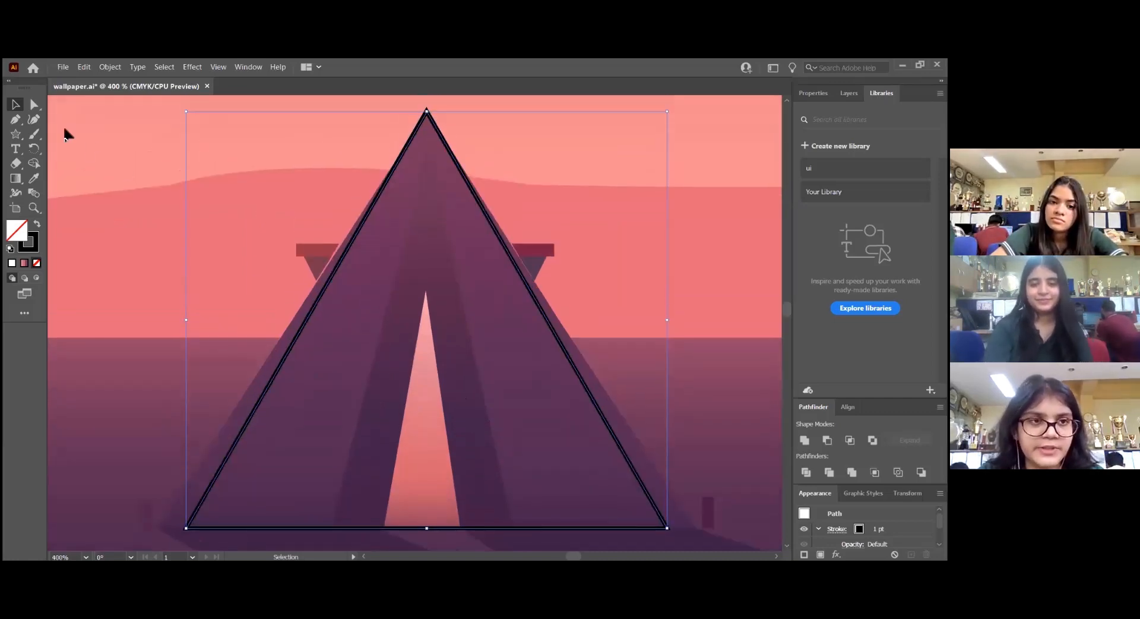
click(36, 109)
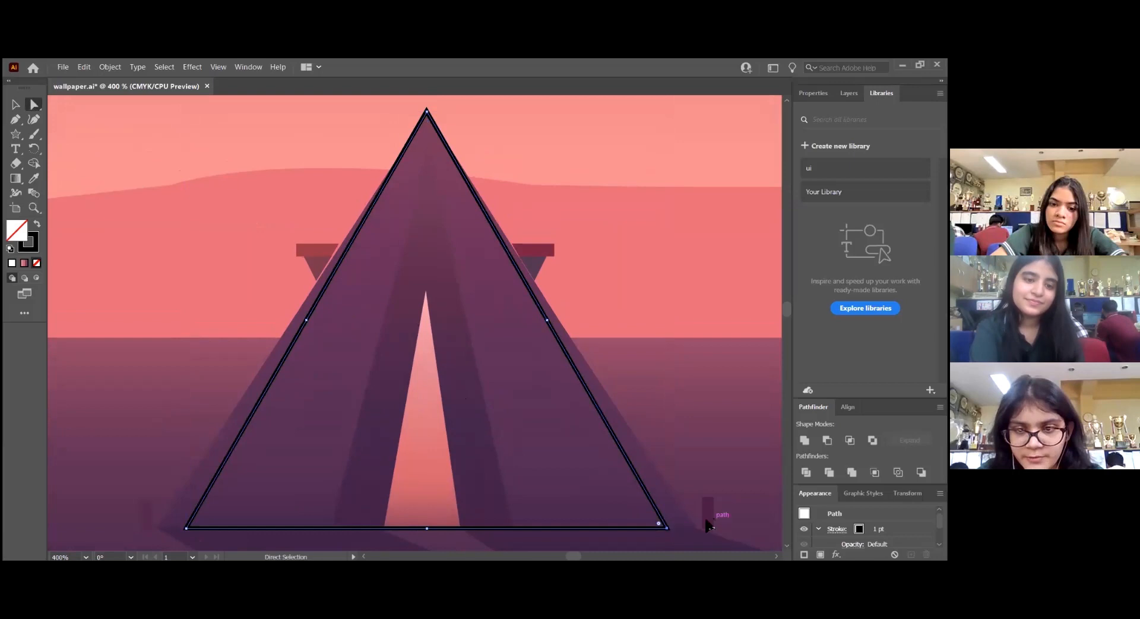
drag(666, 527, 697, 533)
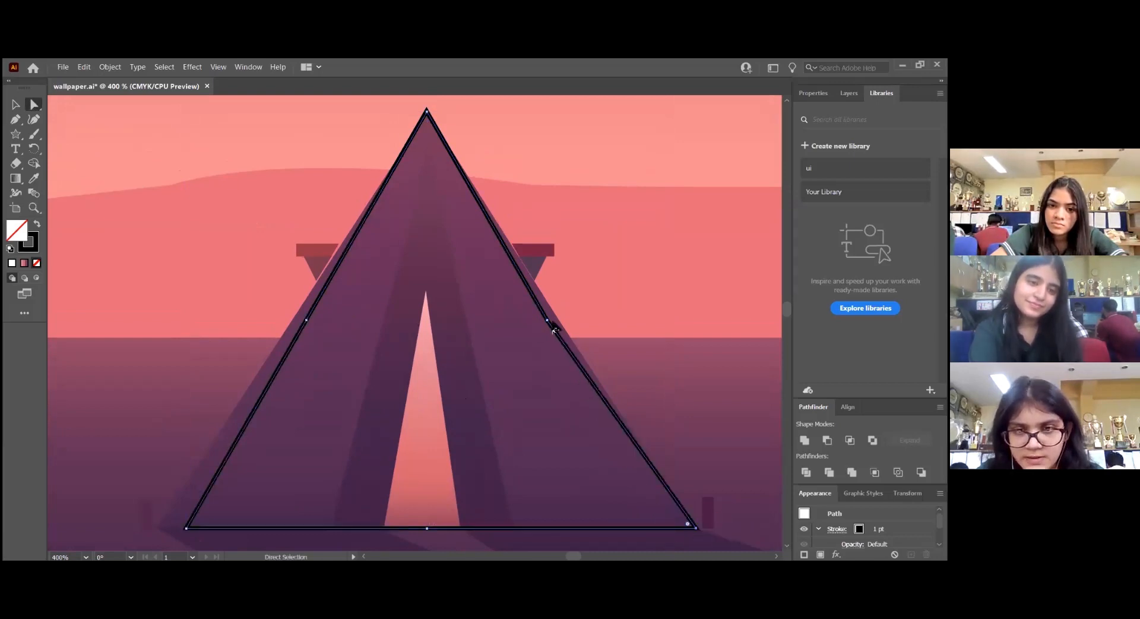
drag(547, 319, 556, 318)
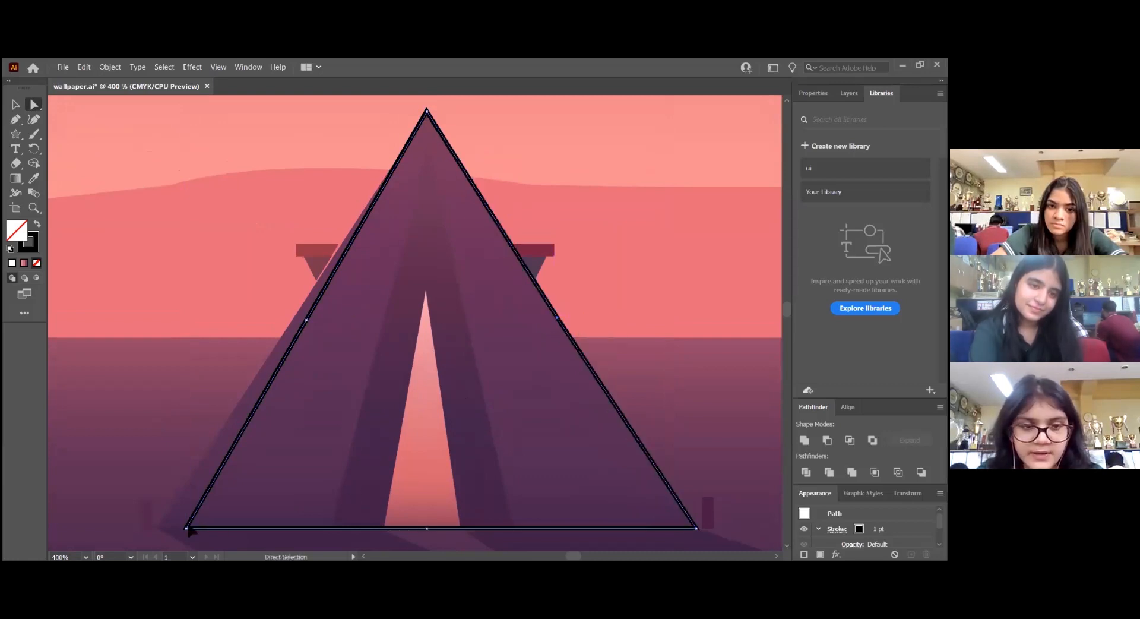
drag(188, 530, 157, 528)
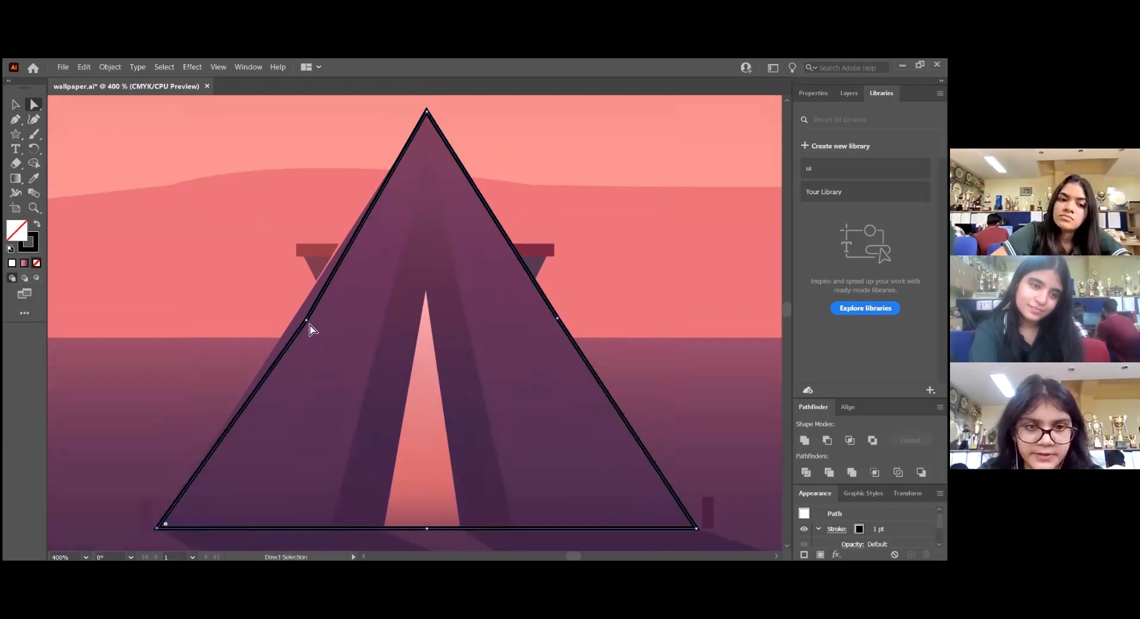
drag(306, 319, 299, 320)
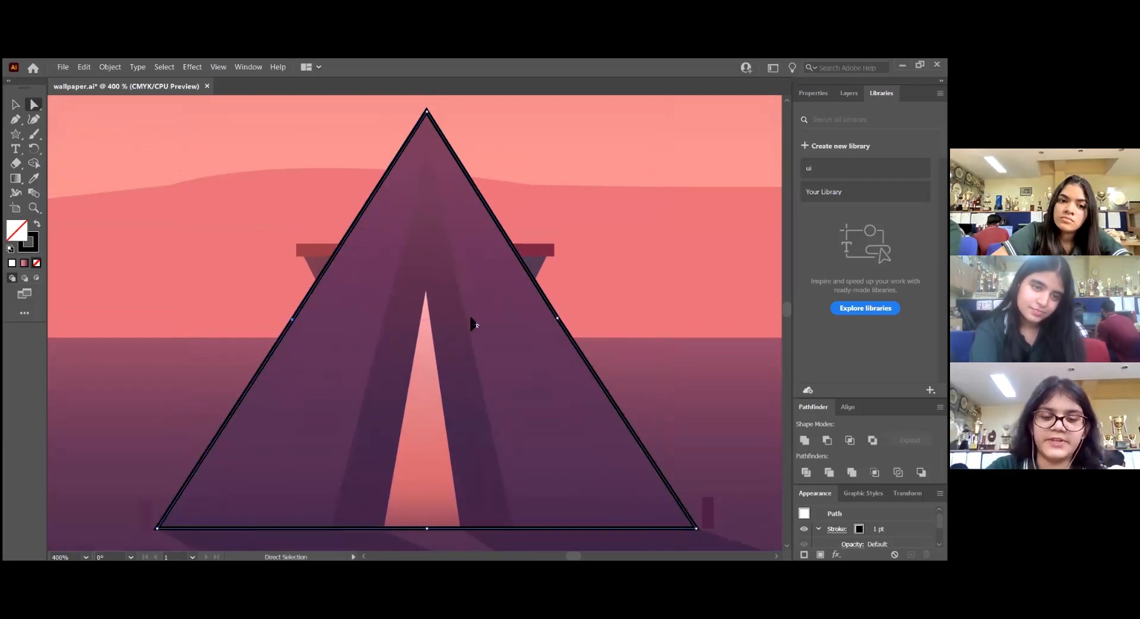
Lock the finished tent outline
key(v)
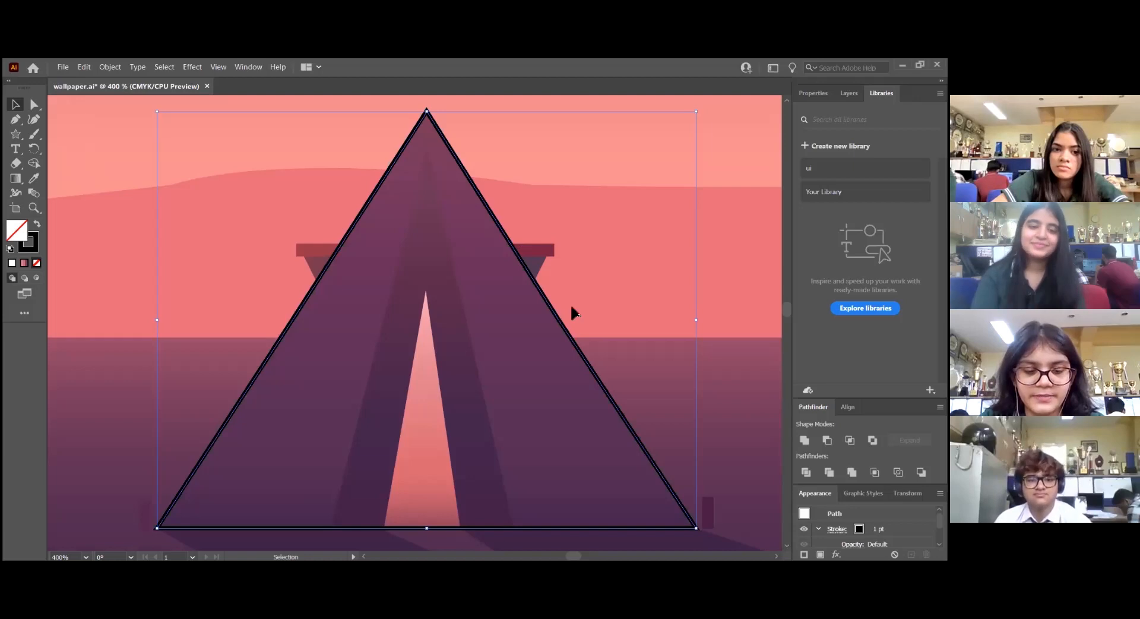
click(311, 173)
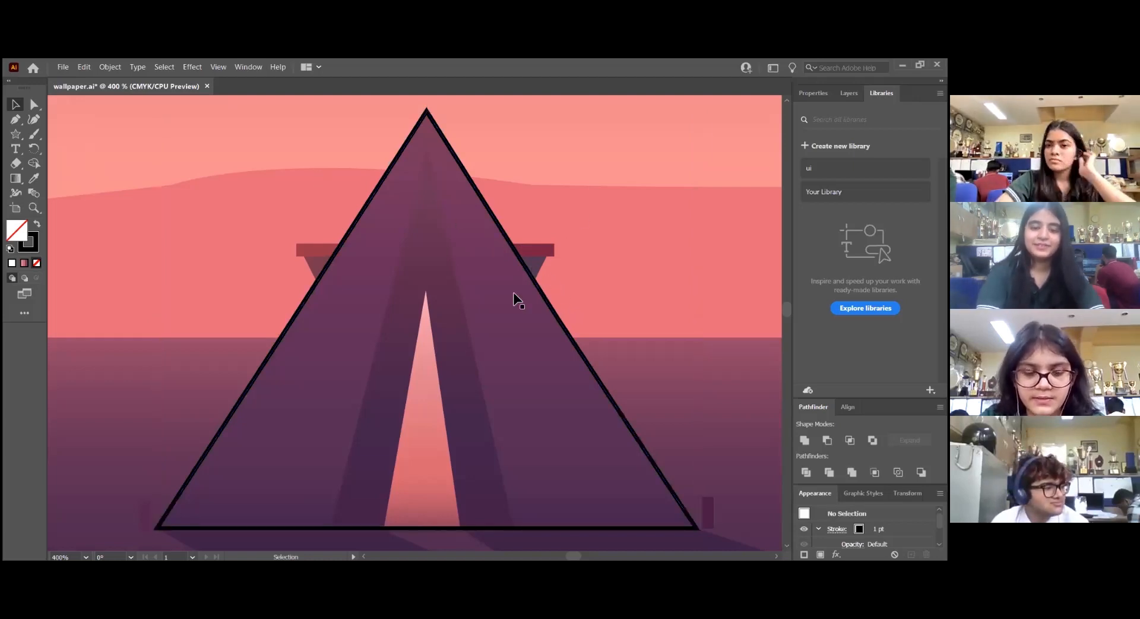
Trace the tent's dark inner panel as a closed triangle with the Pen tool, running from the base to just below the peak
key(p)
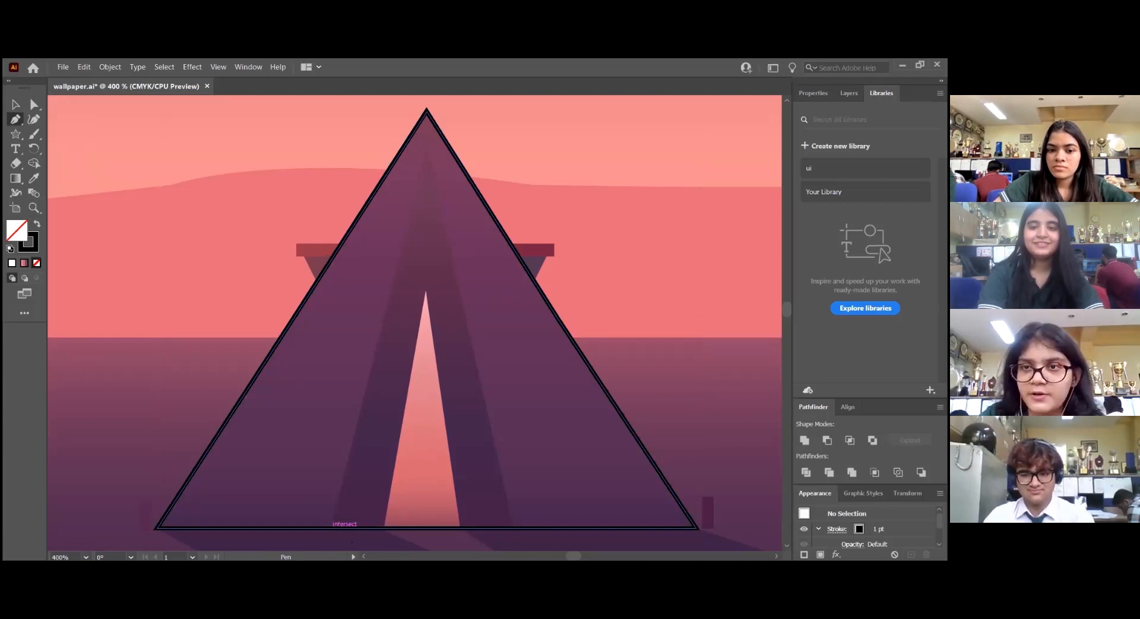
key(F7)
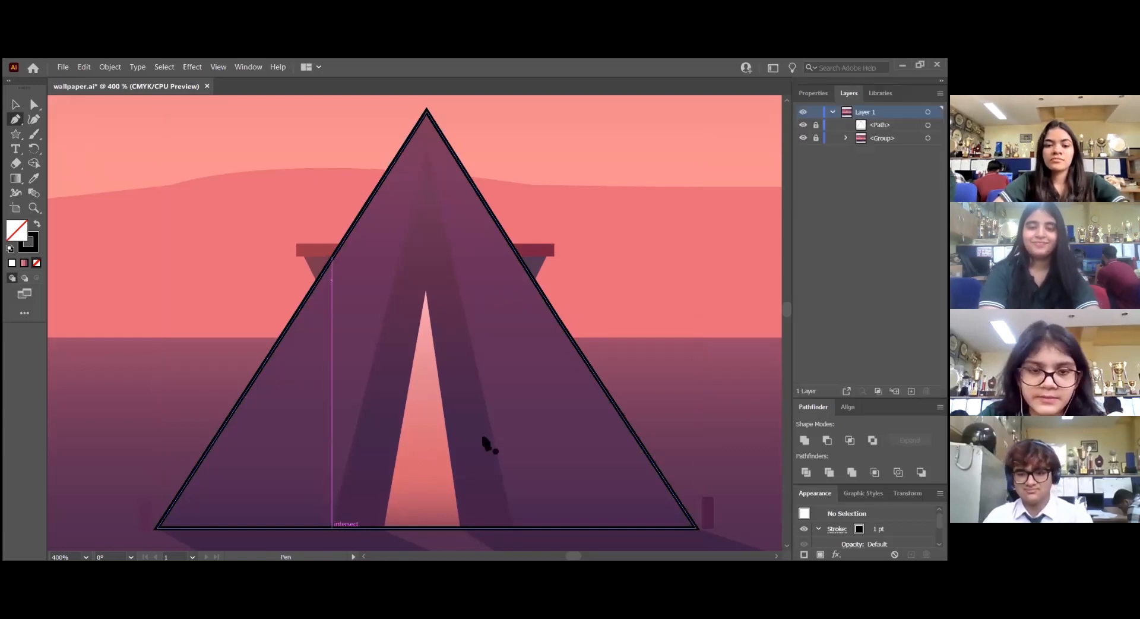
click(332, 527)
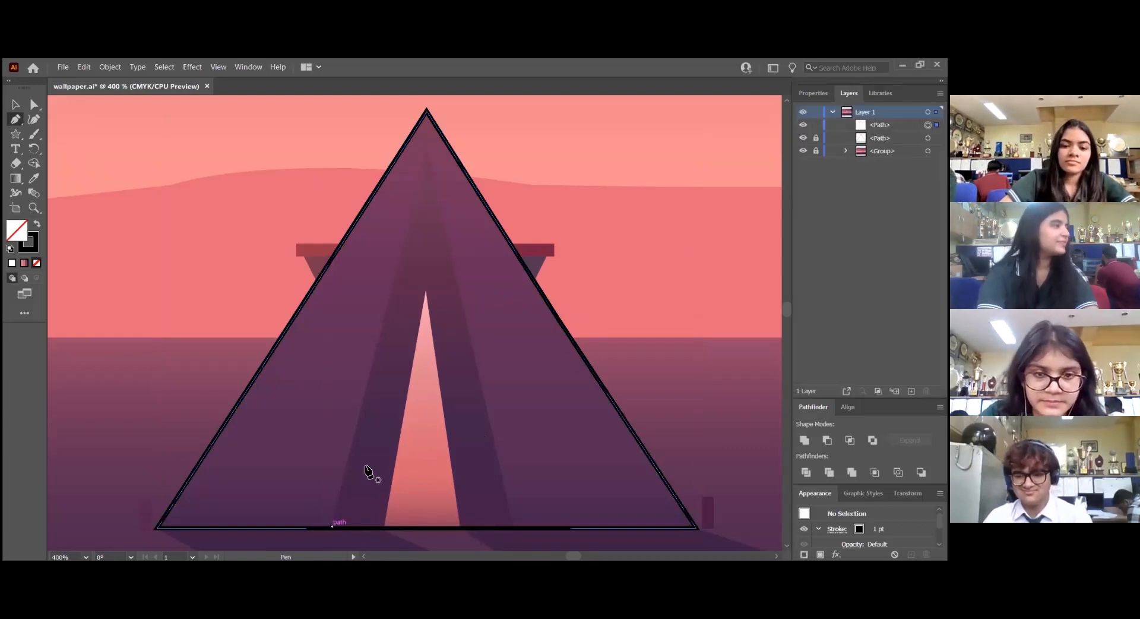
click(426, 149)
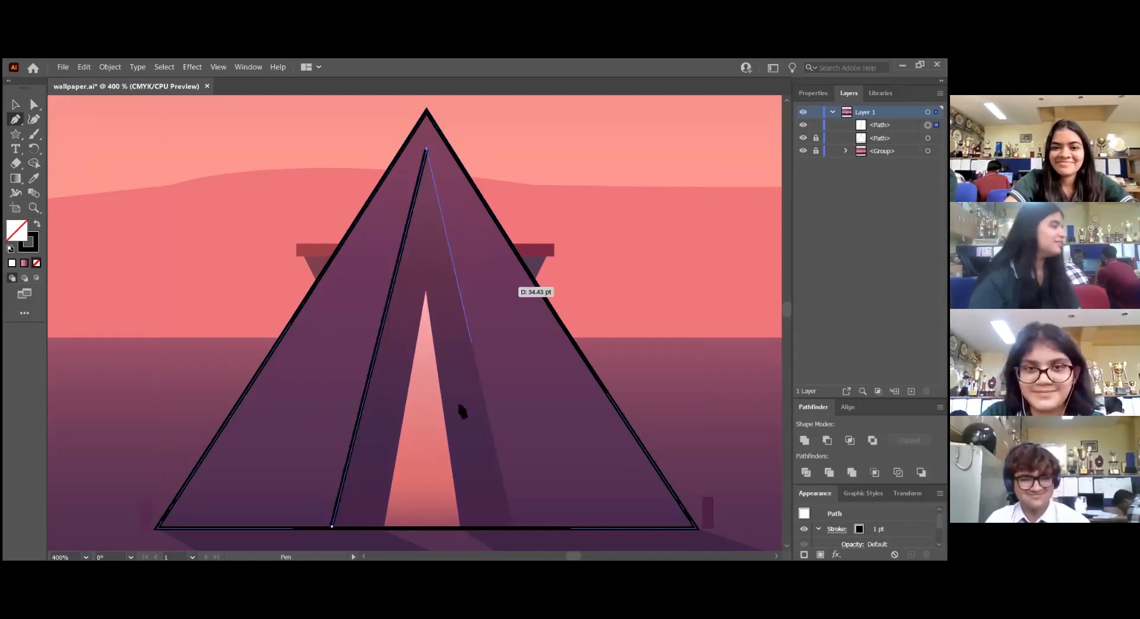
click(515, 526)
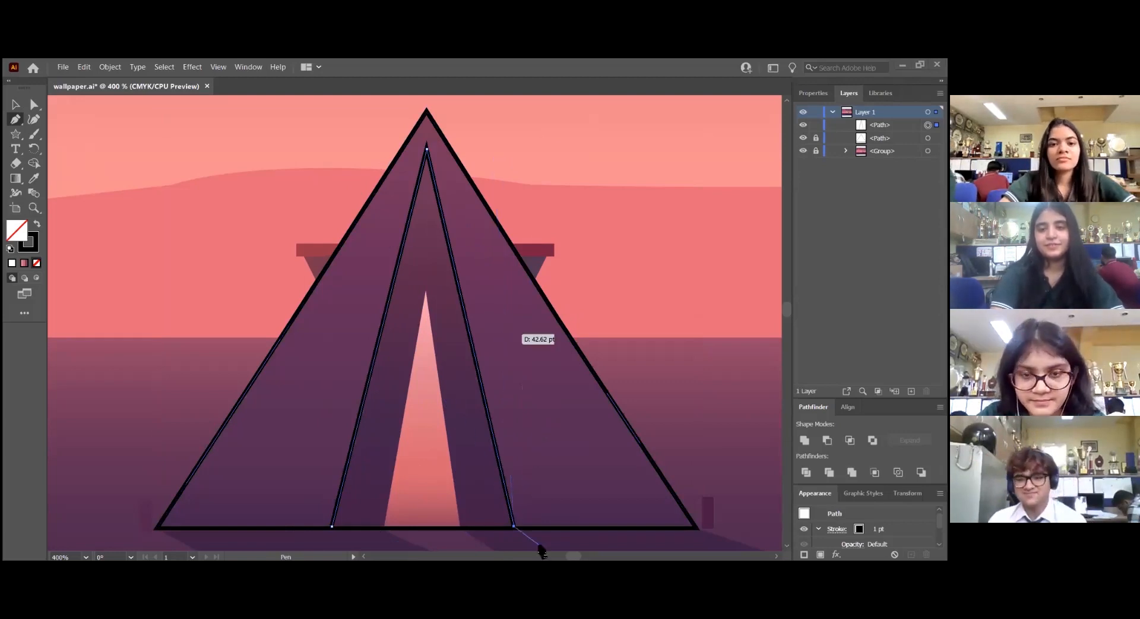
key(ctrl)
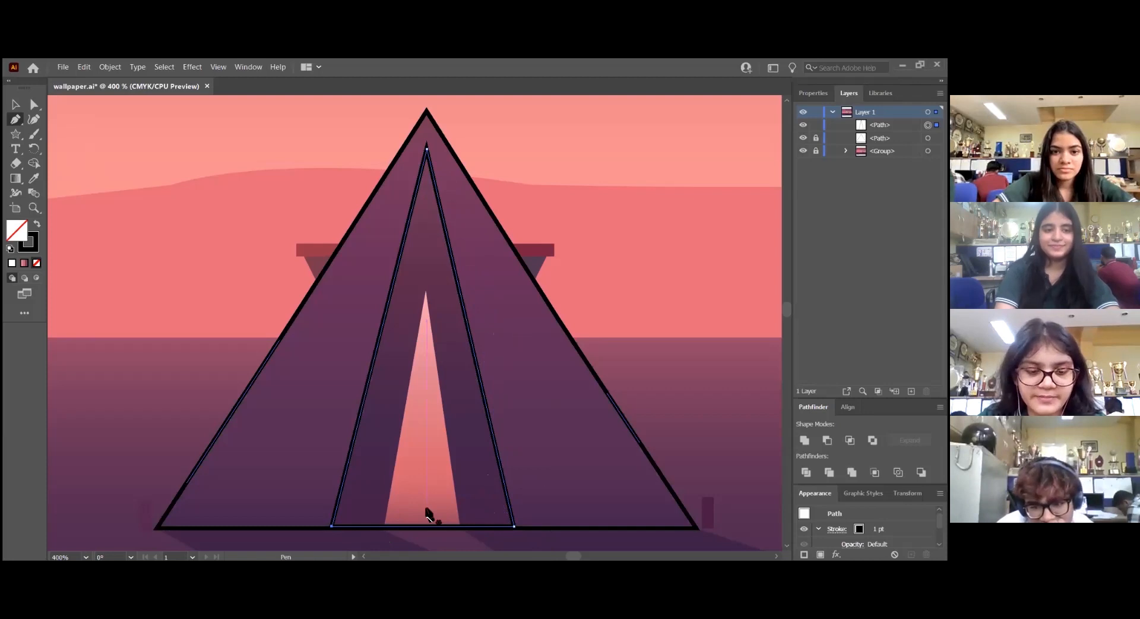
key(v)
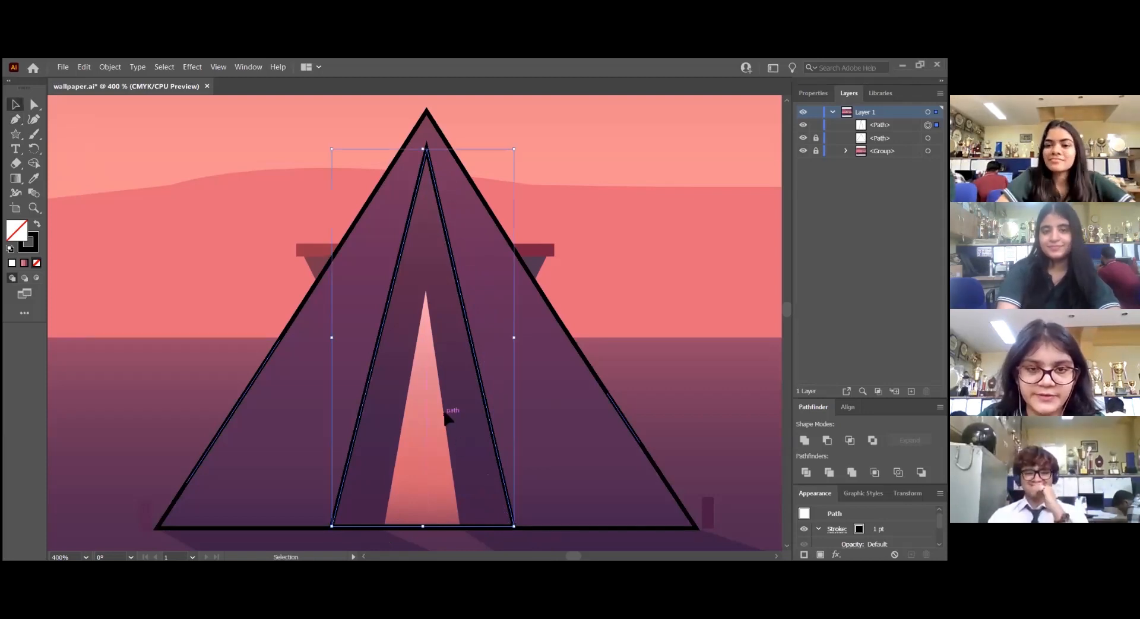
click(542, 434)
key(a)
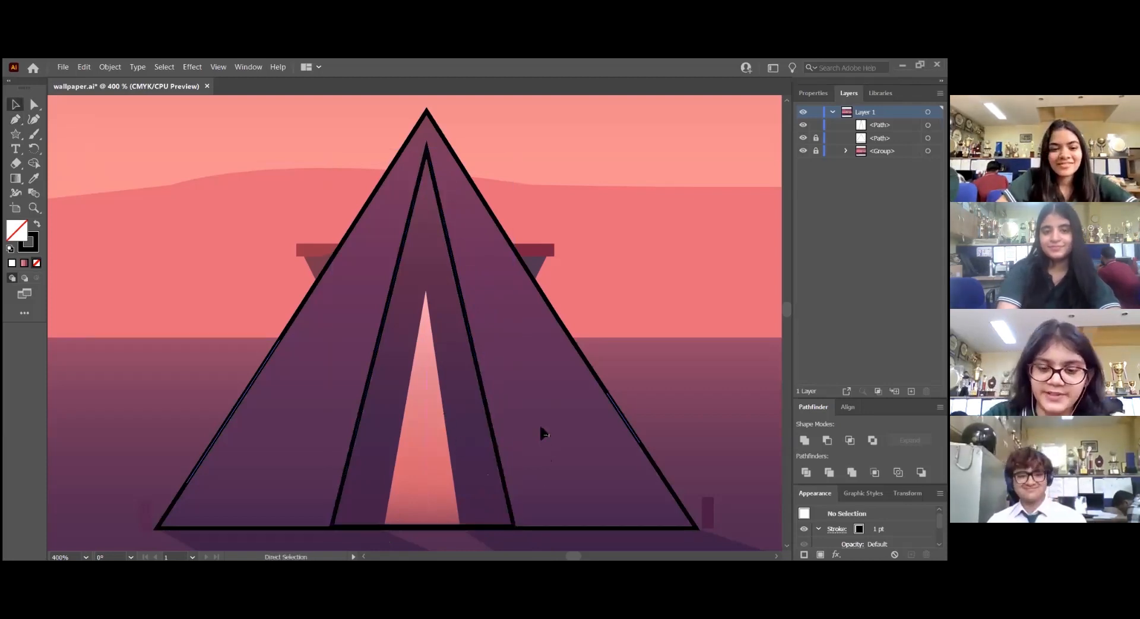
Draw a rectangle about 2.9 by 7.4 pt over the small peg beside the tent's left base corner
key(ctrl+minus)
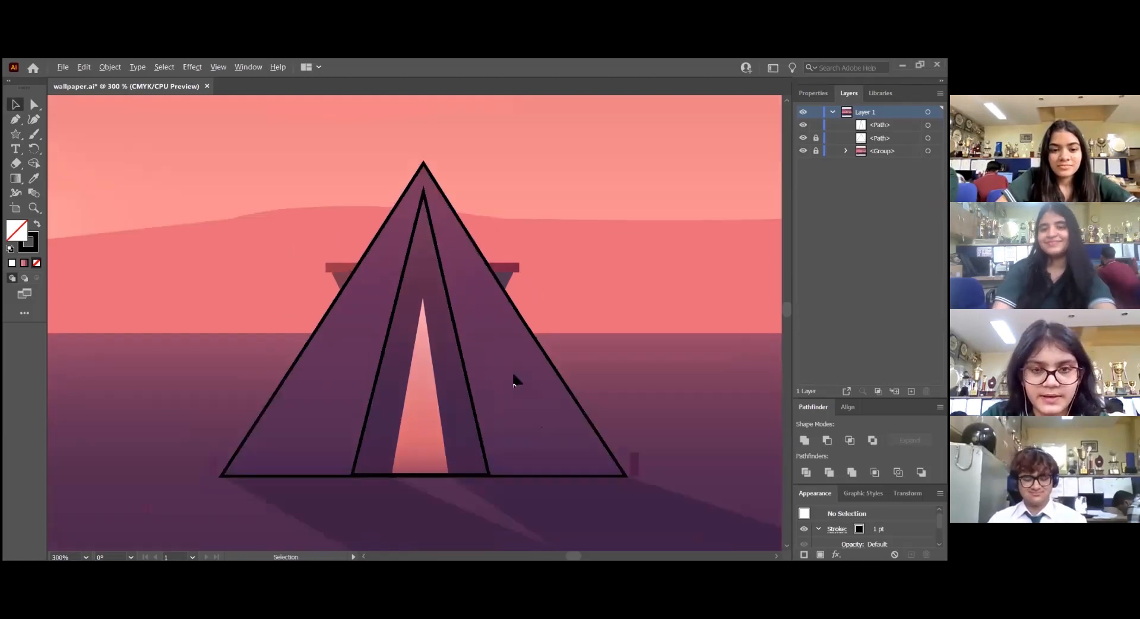
scroll(514, 380, up, 1)
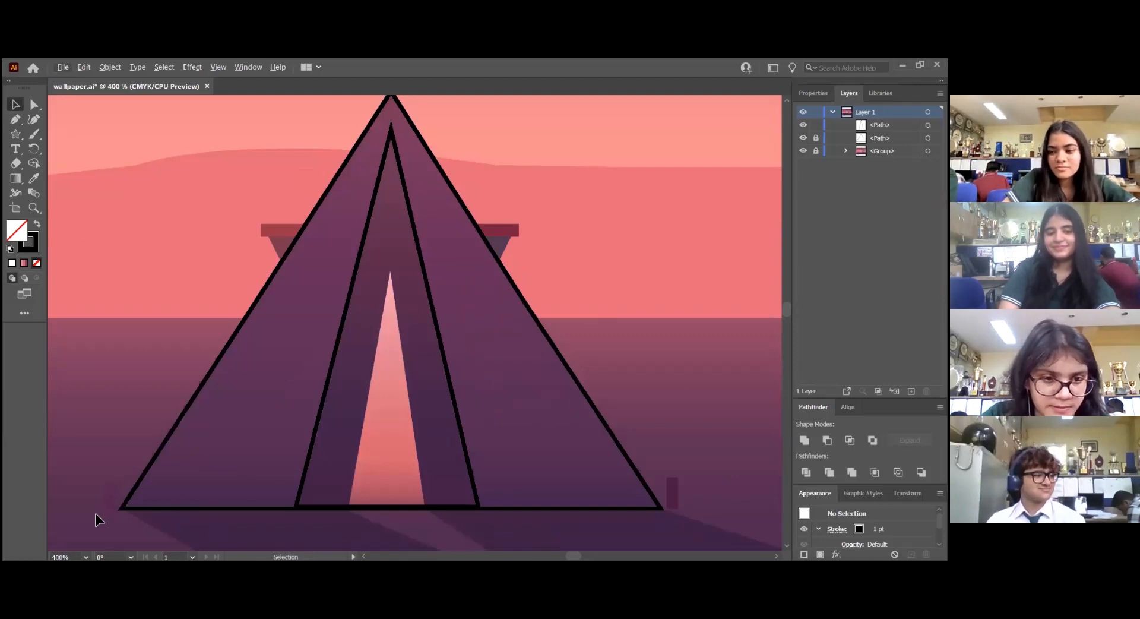
scroll(95, 513, up, 2)
drag(189, 520, 252, 518)
click(17, 133)
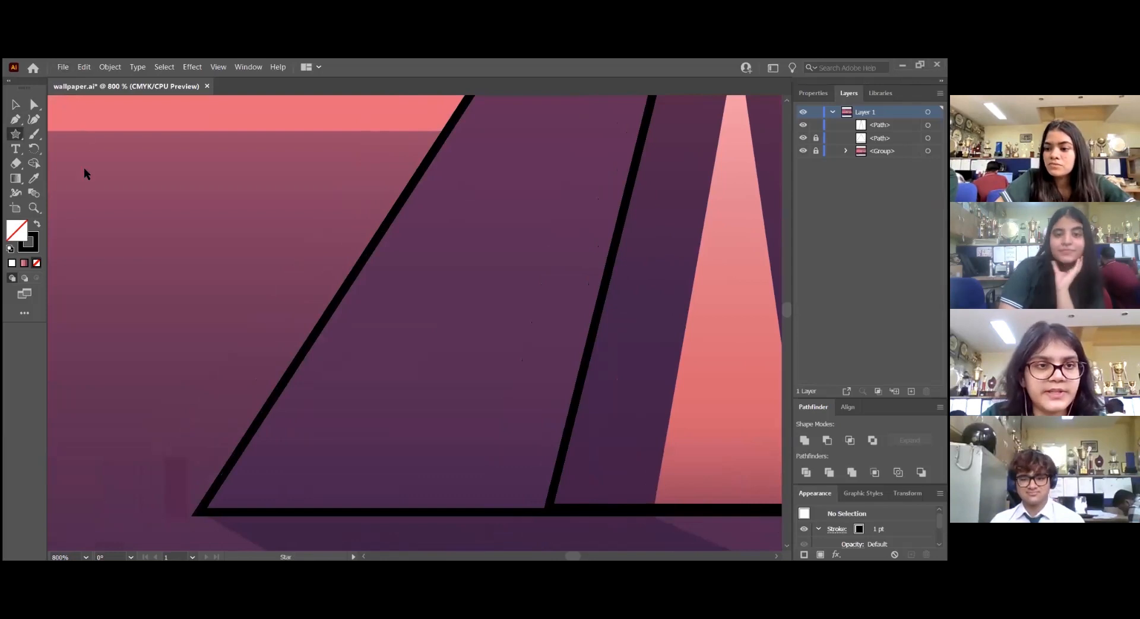
right_click(16, 134)
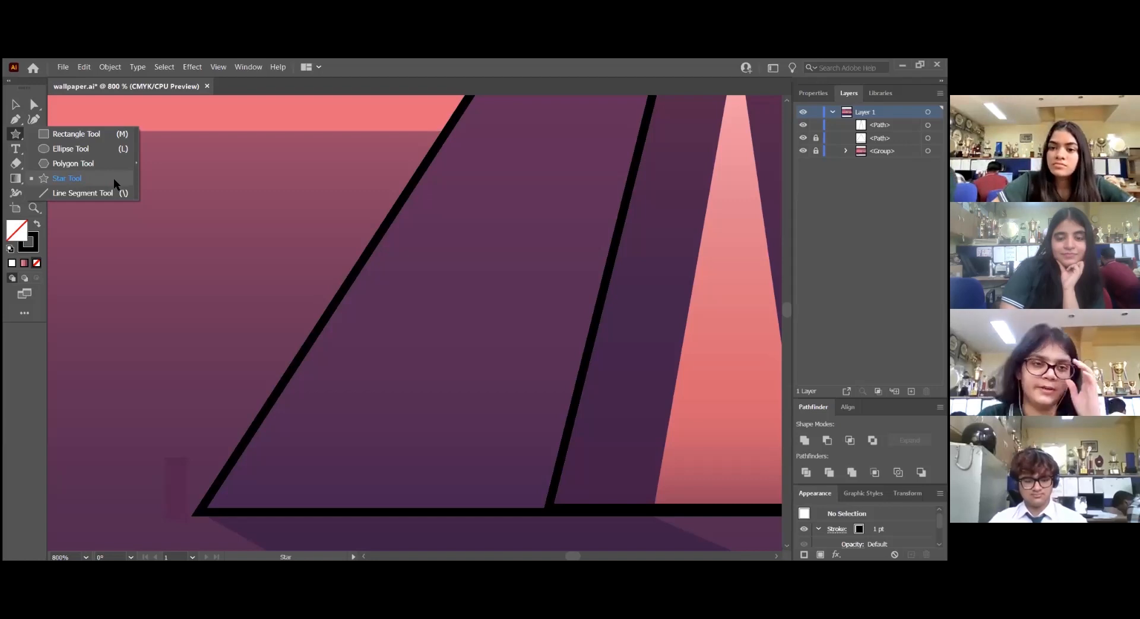
click(105, 132)
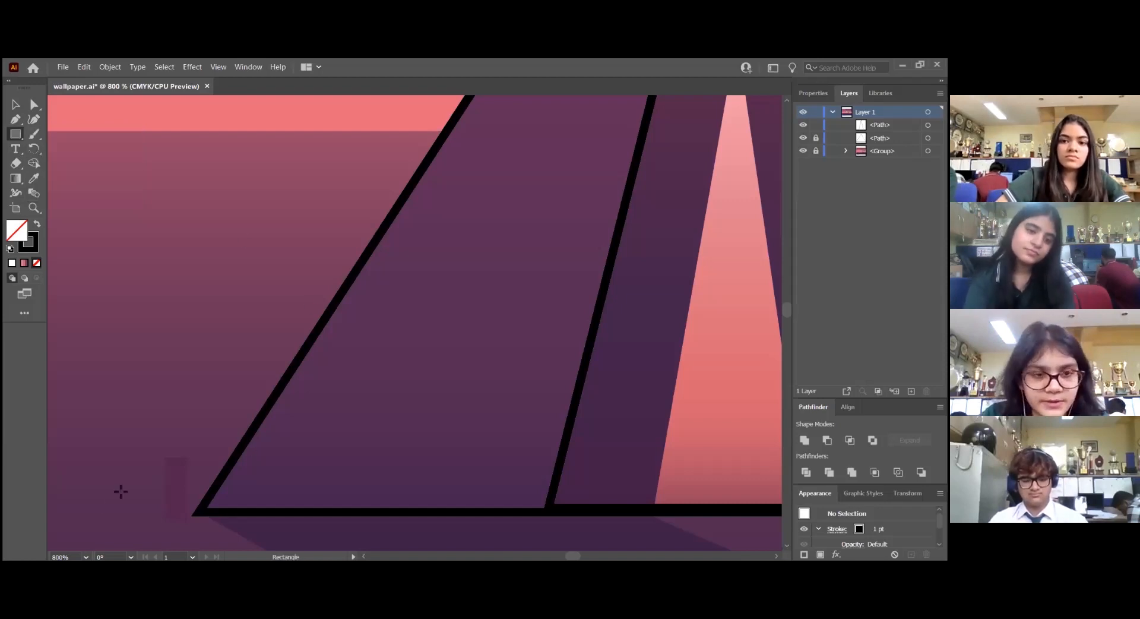
drag(165, 458, 191, 524)
drag(190, 523, 191, 524)
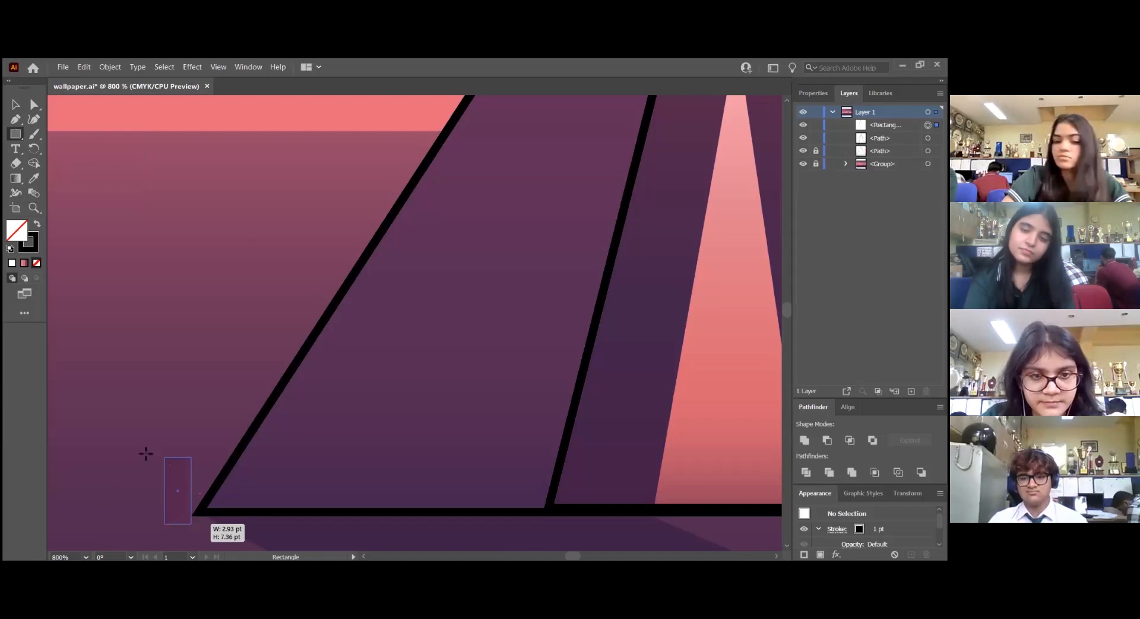
Apply the default white fill and black stroke to the peg rectangle
key(ctrl+minus)
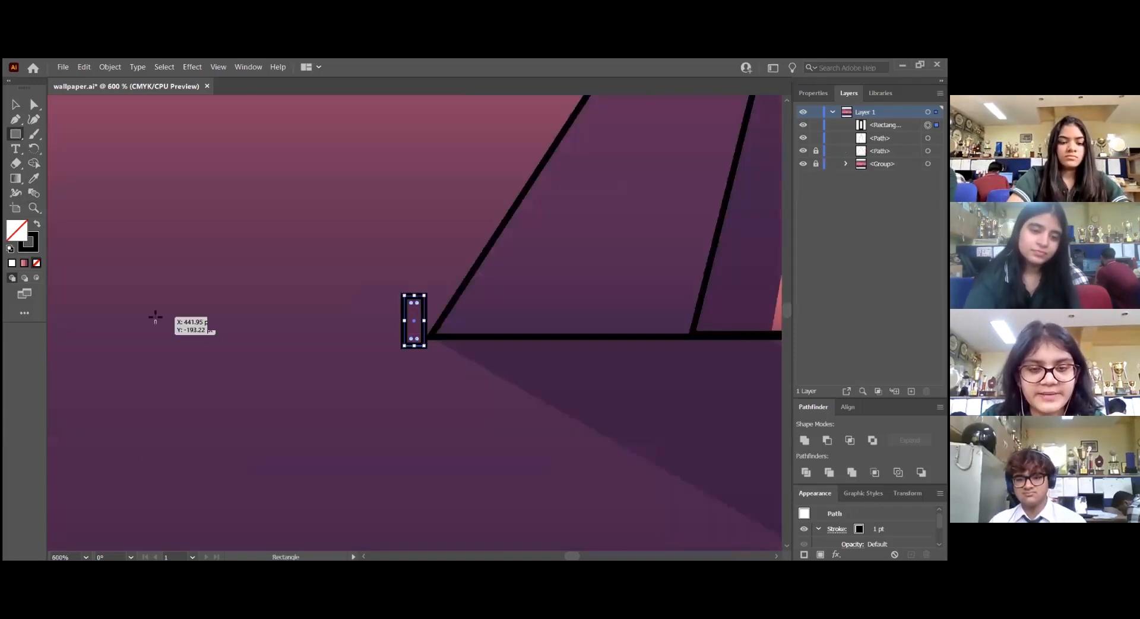
scroll(155, 317, down, 5)
key(v)
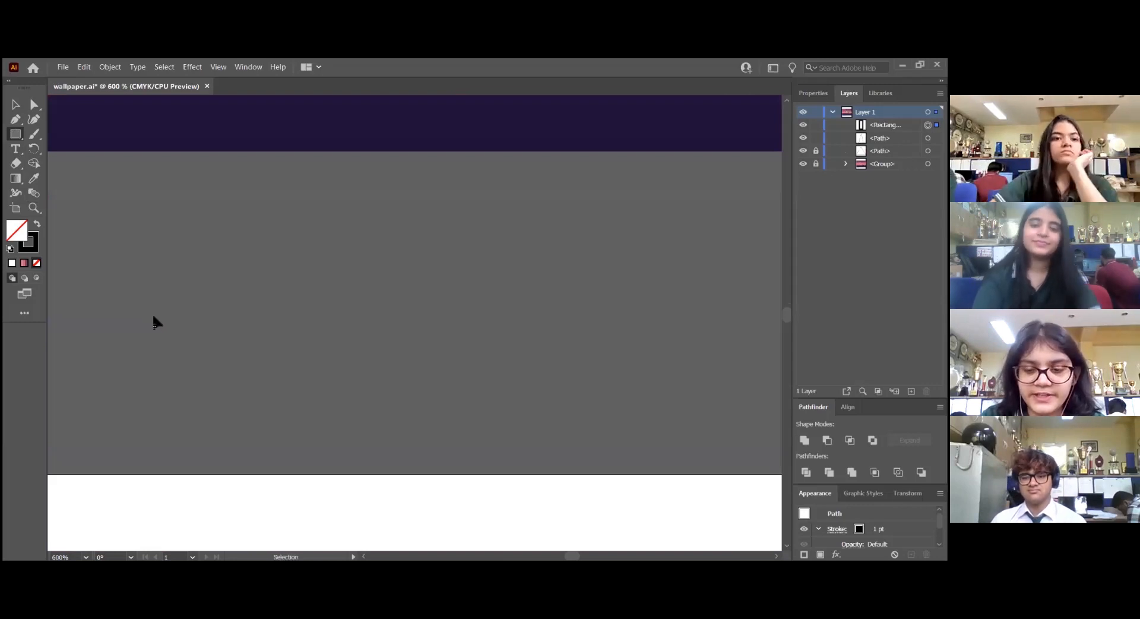
key(ctrl+equal)
key(m)
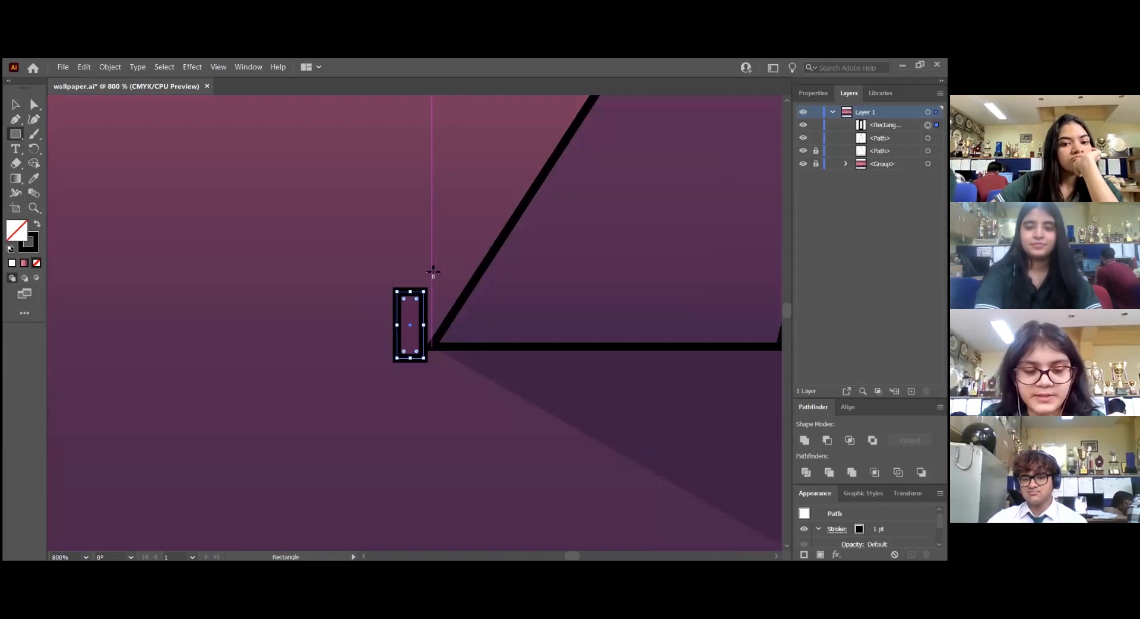
key(d)
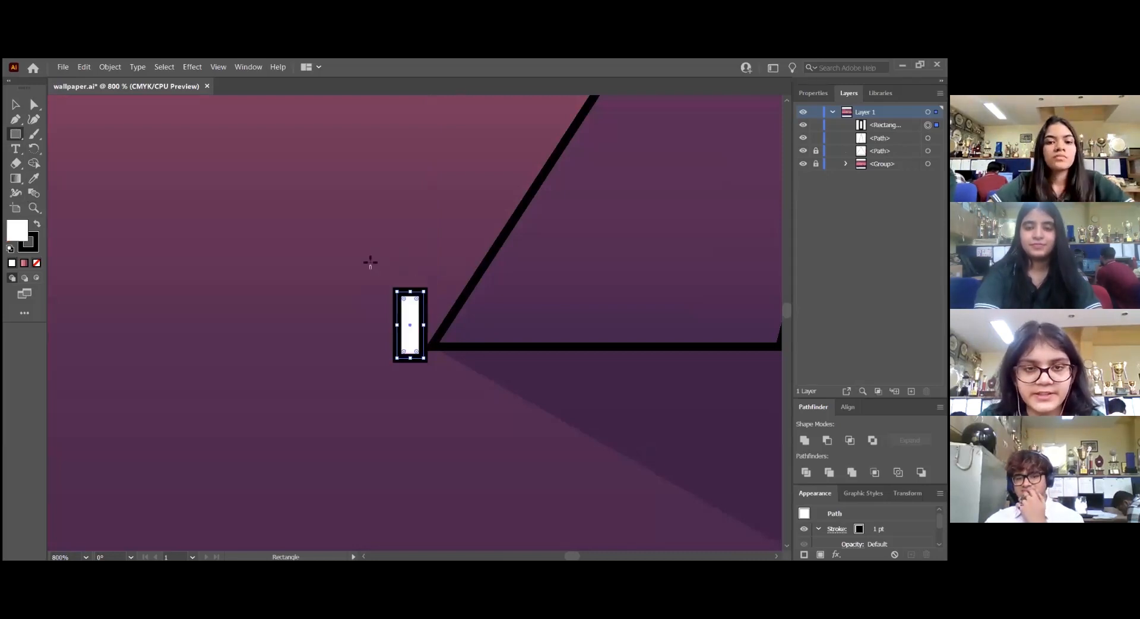
key(v)
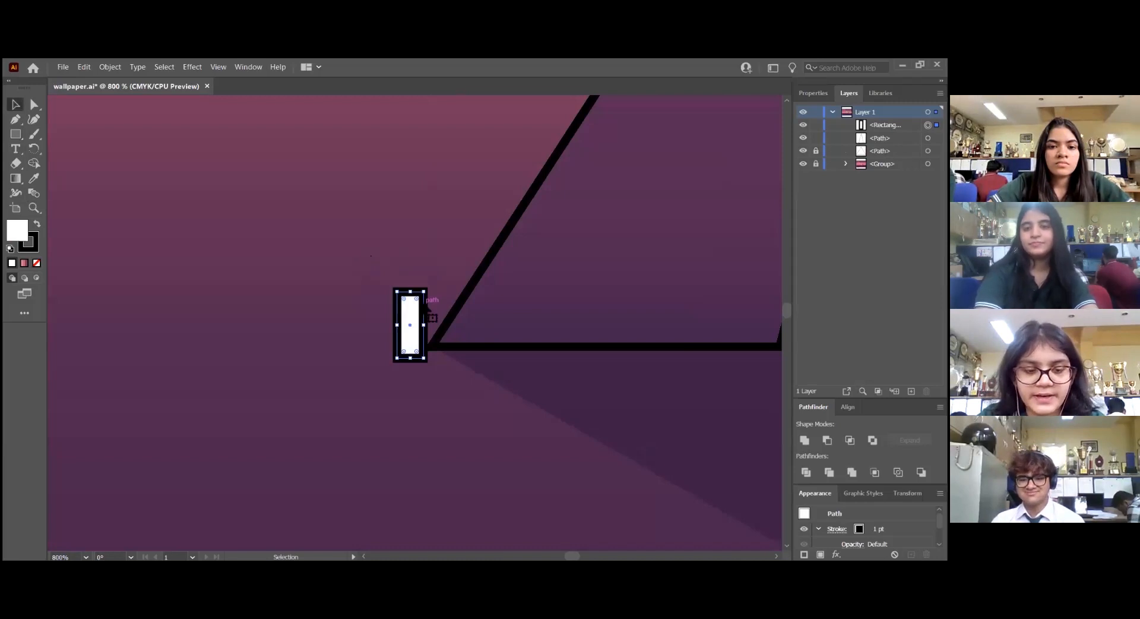
drag(425, 321, 473, 322)
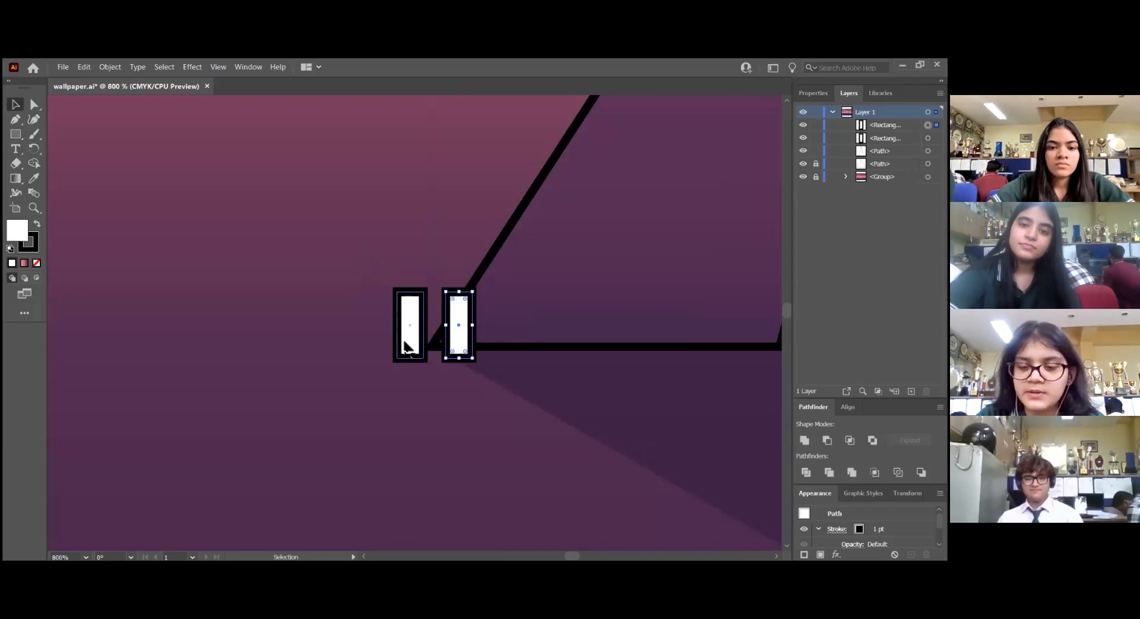
key(ctrl+minus)
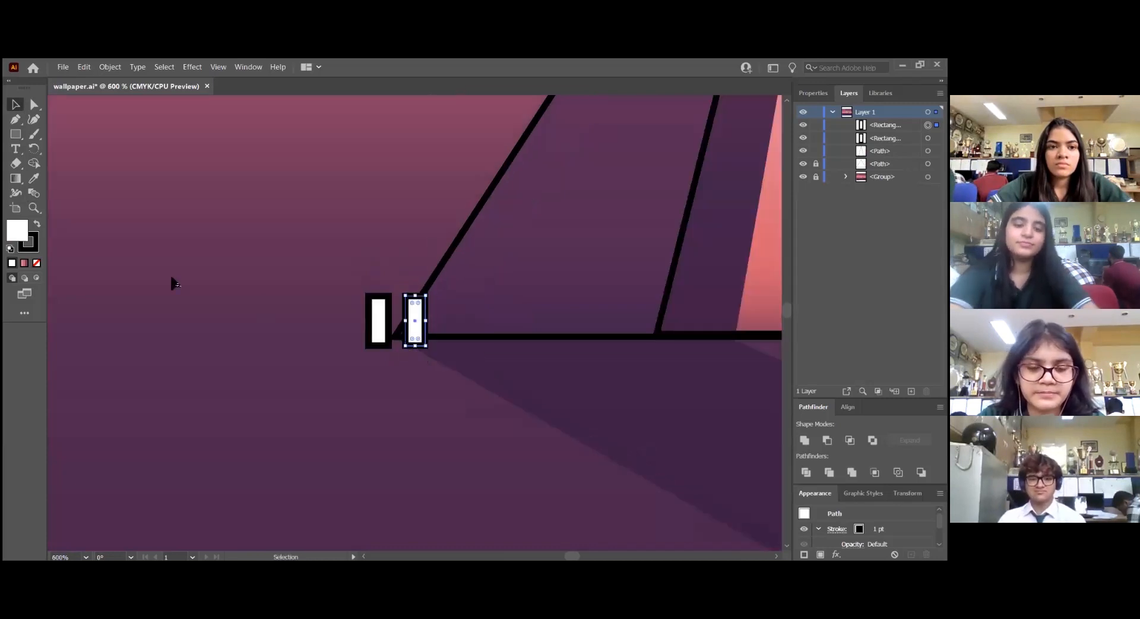
scroll(172, 277, down, 1)
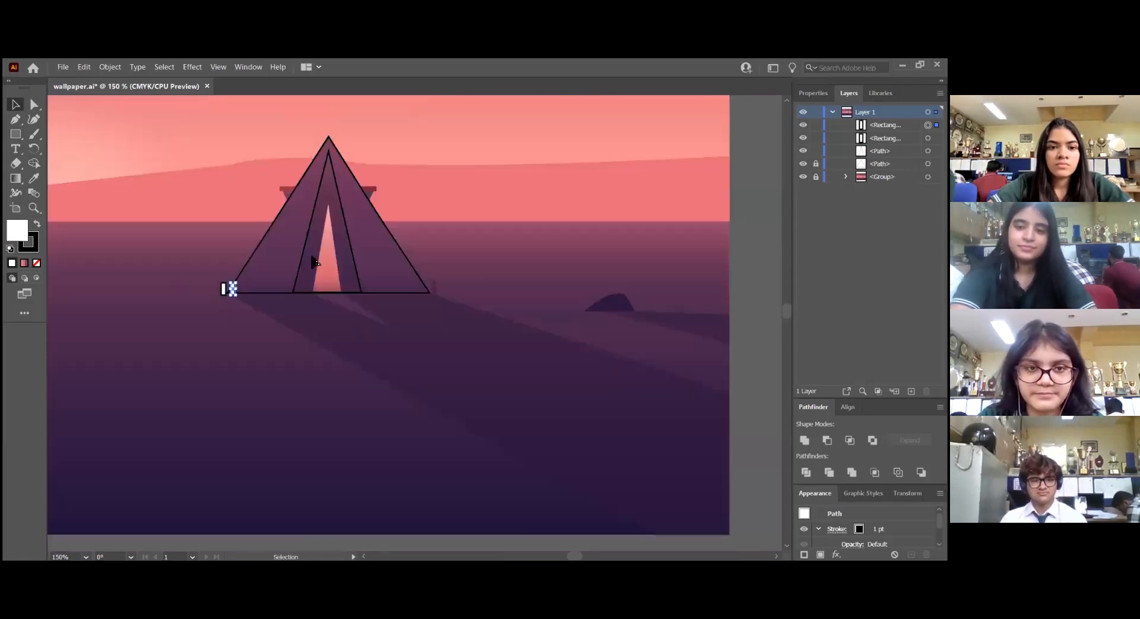
scroll(309, 253, up, 2)
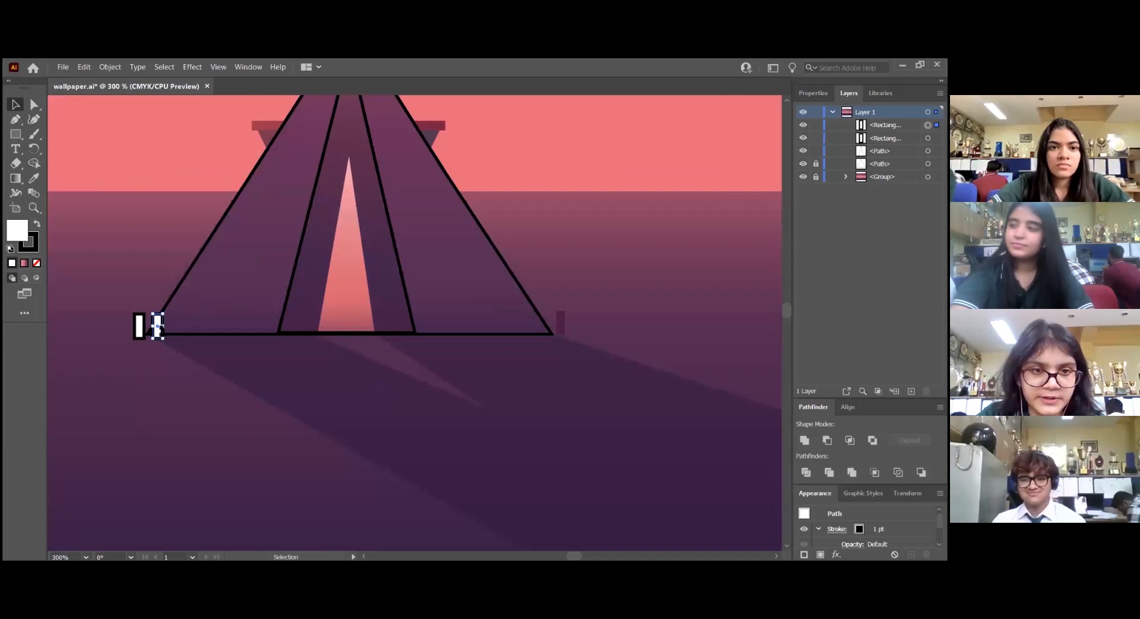
drag(166, 329, 573, 324)
click(190, 359)
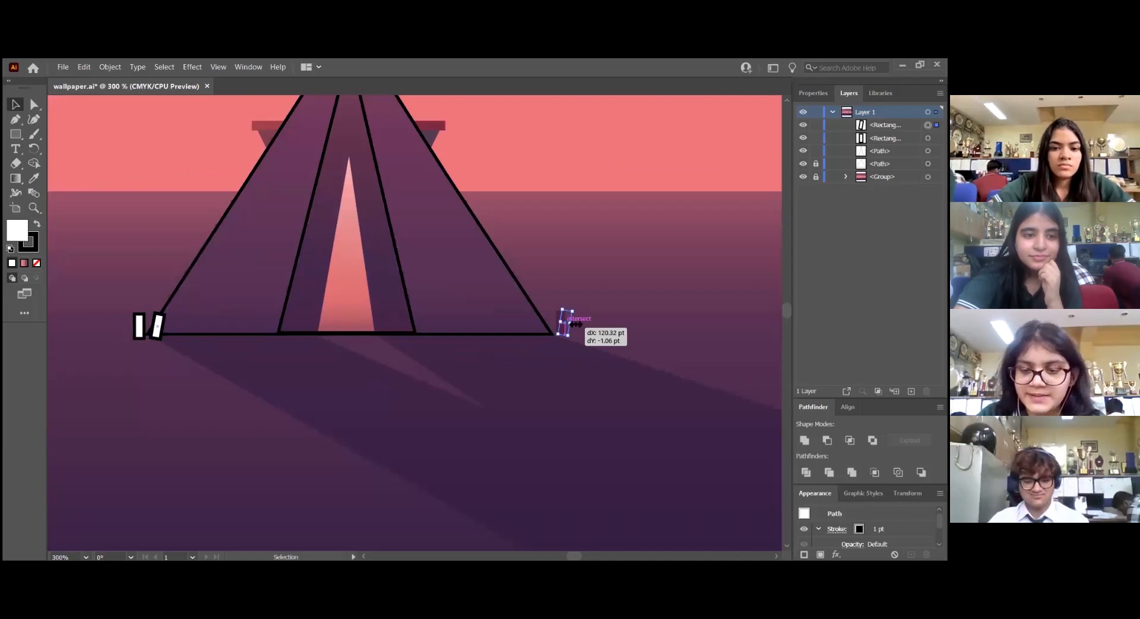
key(Delete)
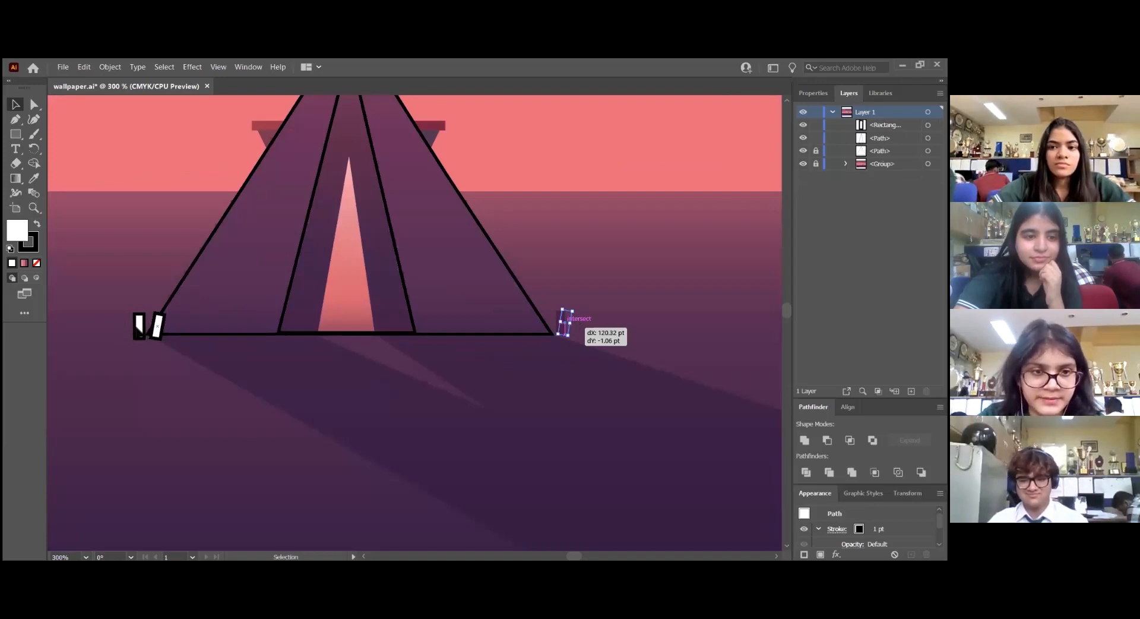
Duplicate the peg rectangle onto the peg at the tent's right base corner and remove the fill from both rectangles
drag(139, 330, 570, 333)
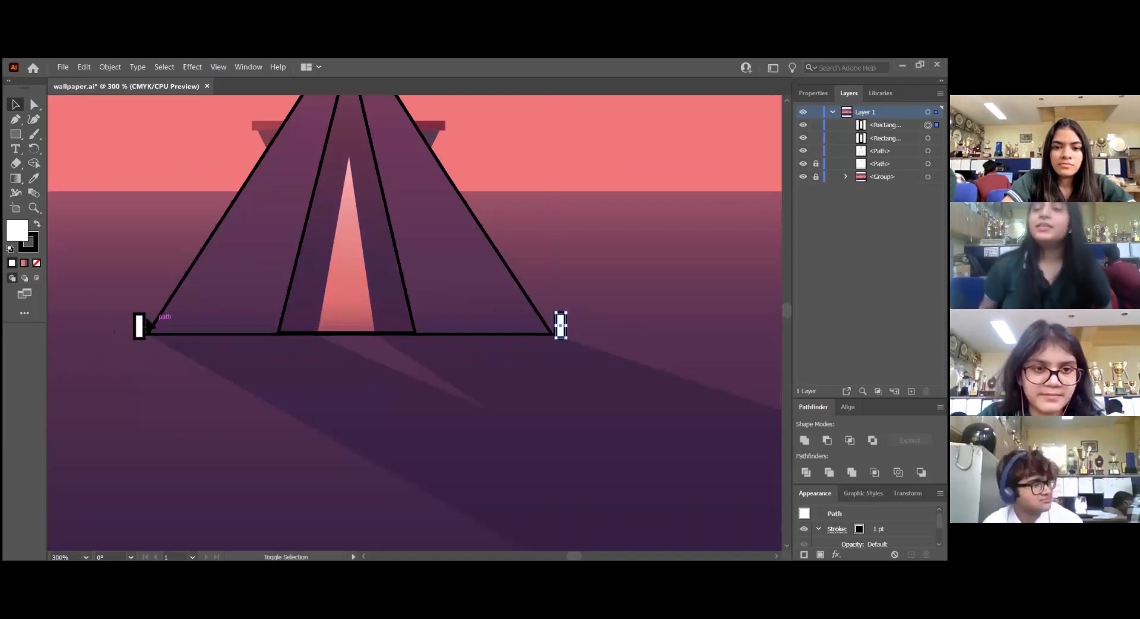
shift+click(141, 325)
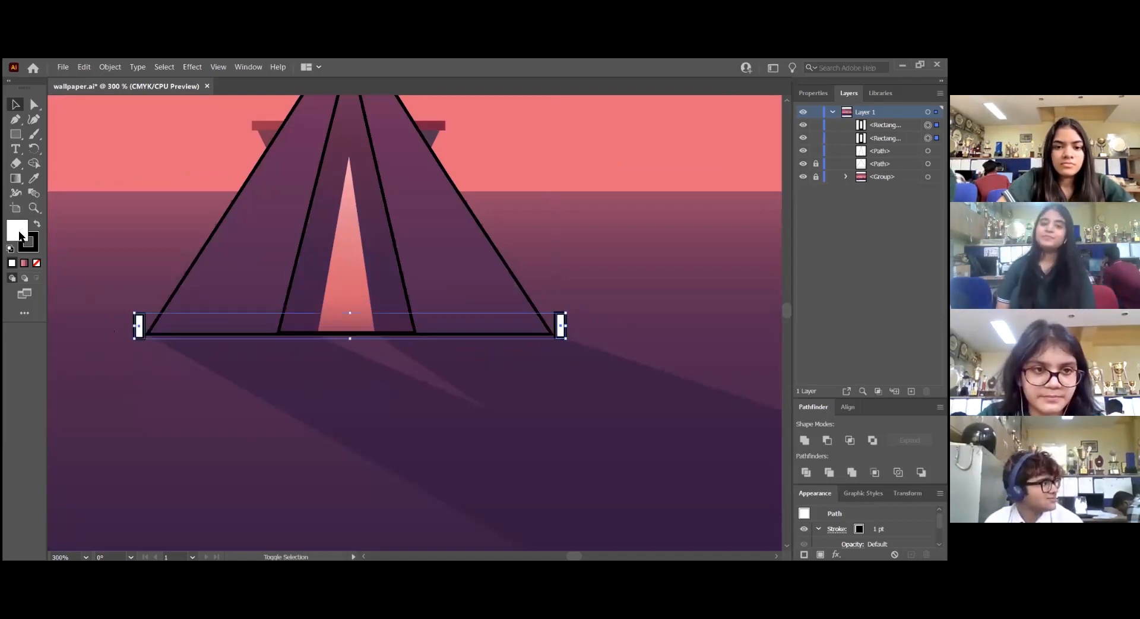
key(slash)
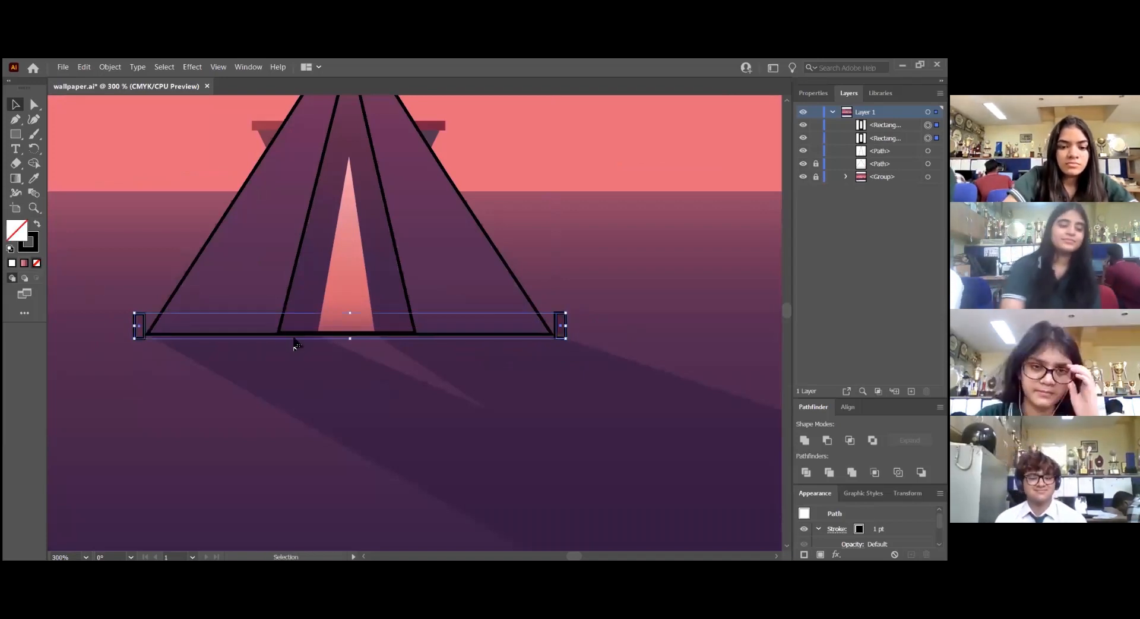
scroll(325, 363, up, 3)
click(389, 453)
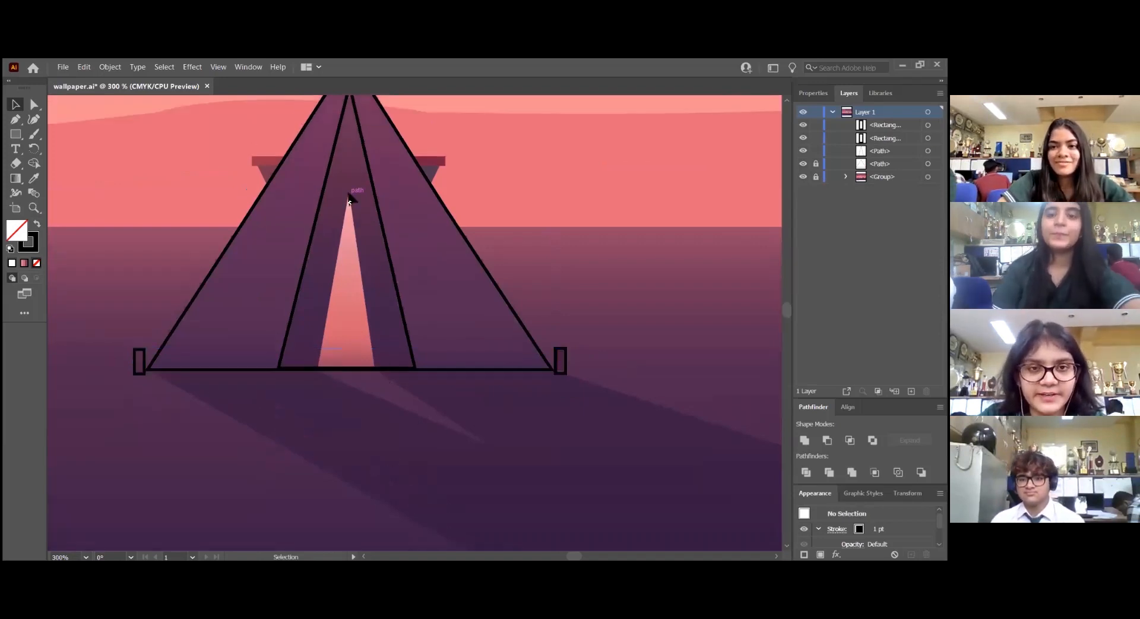
Trace the tent's light opening as a closed triangle with the Pen tool, from the base up to the opening's tip
scroll(349, 197, up, 2)
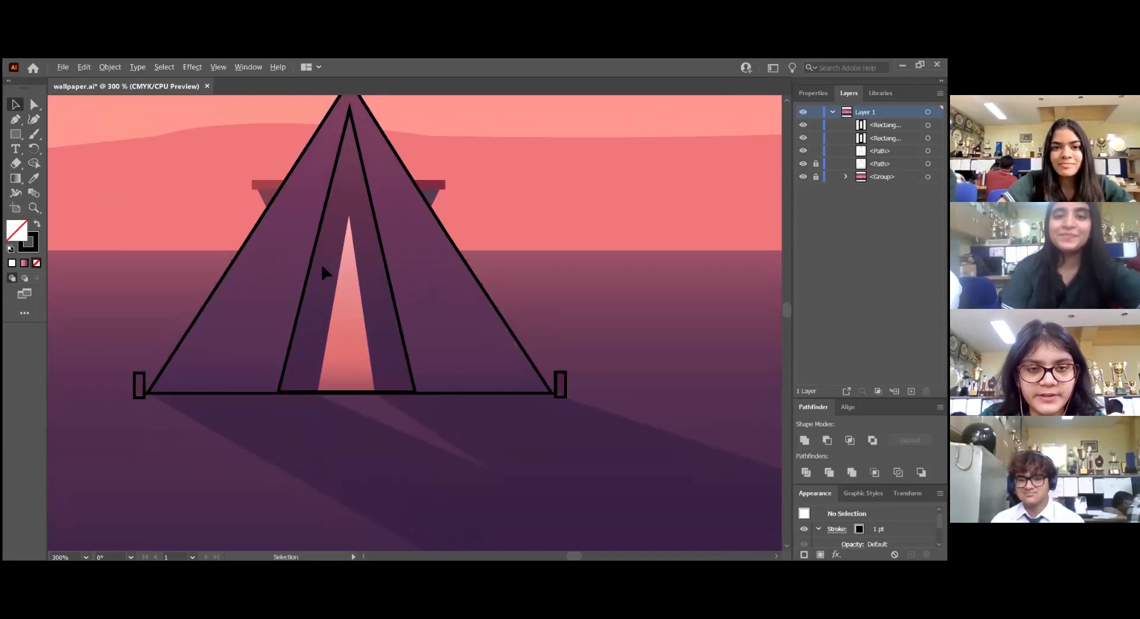
scroll(322, 265, up, 3)
key(p)
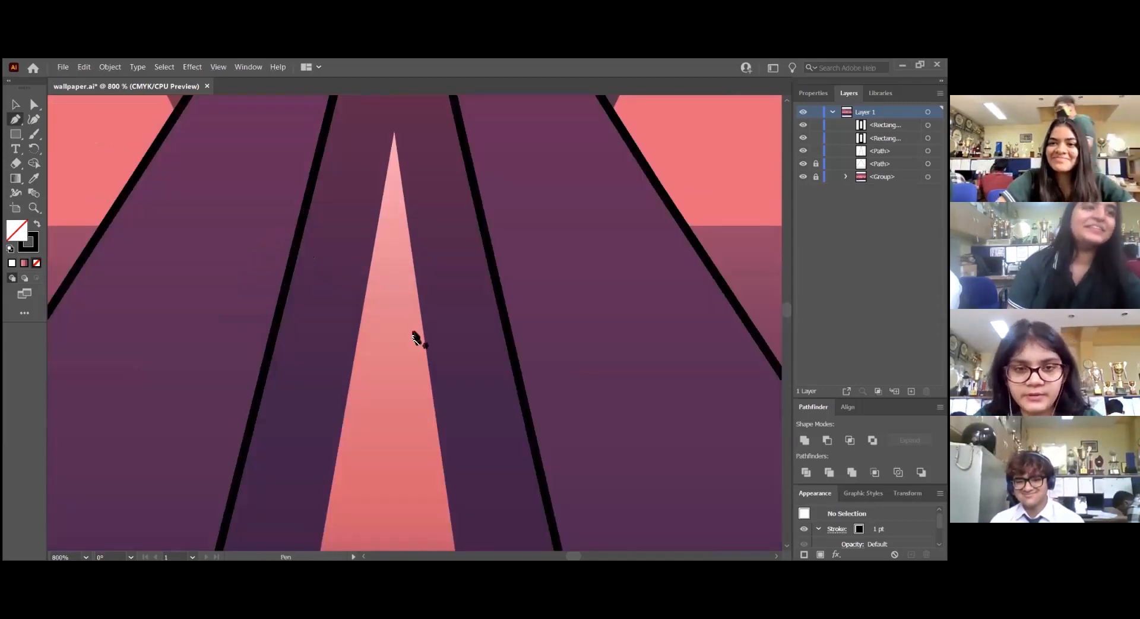
scroll(414, 321, down, 1)
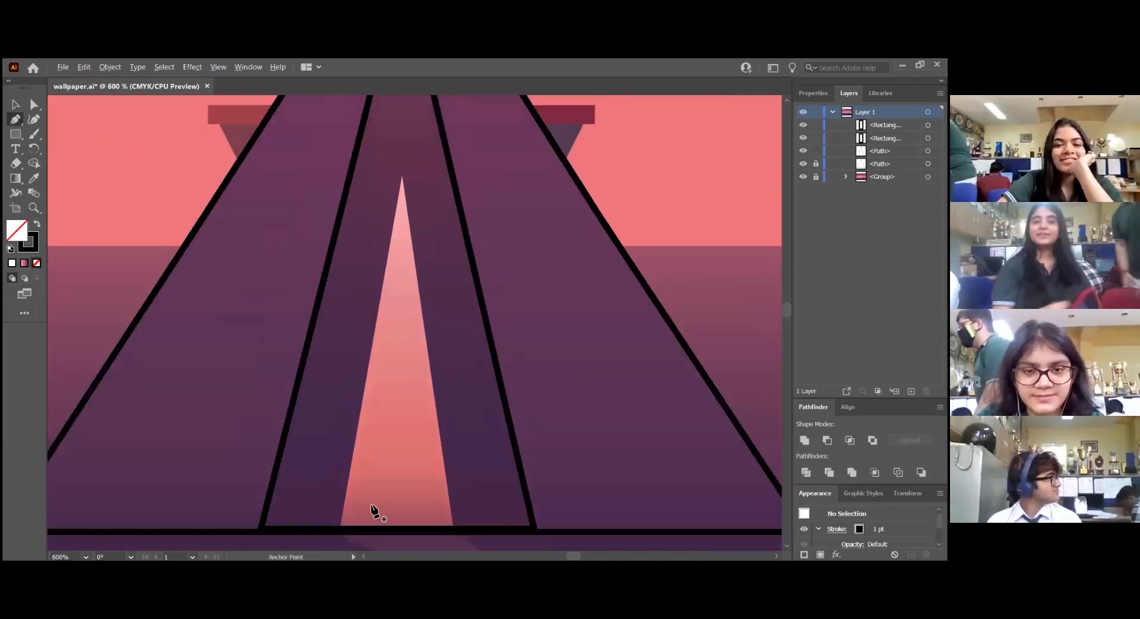
scroll(373, 511, down, 1)
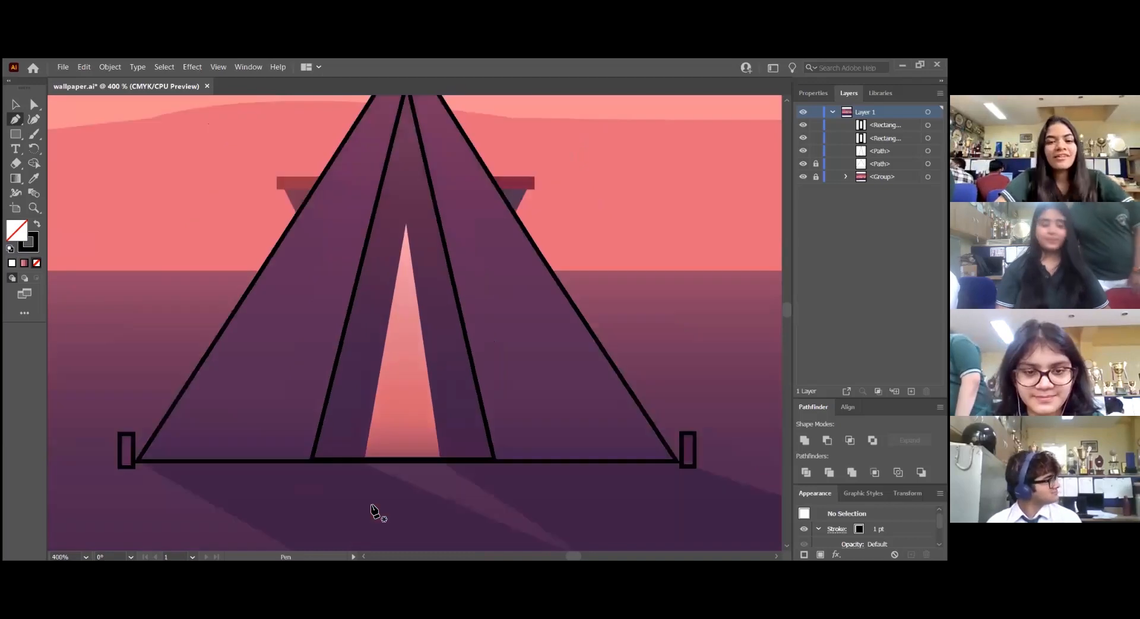
click(364, 459)
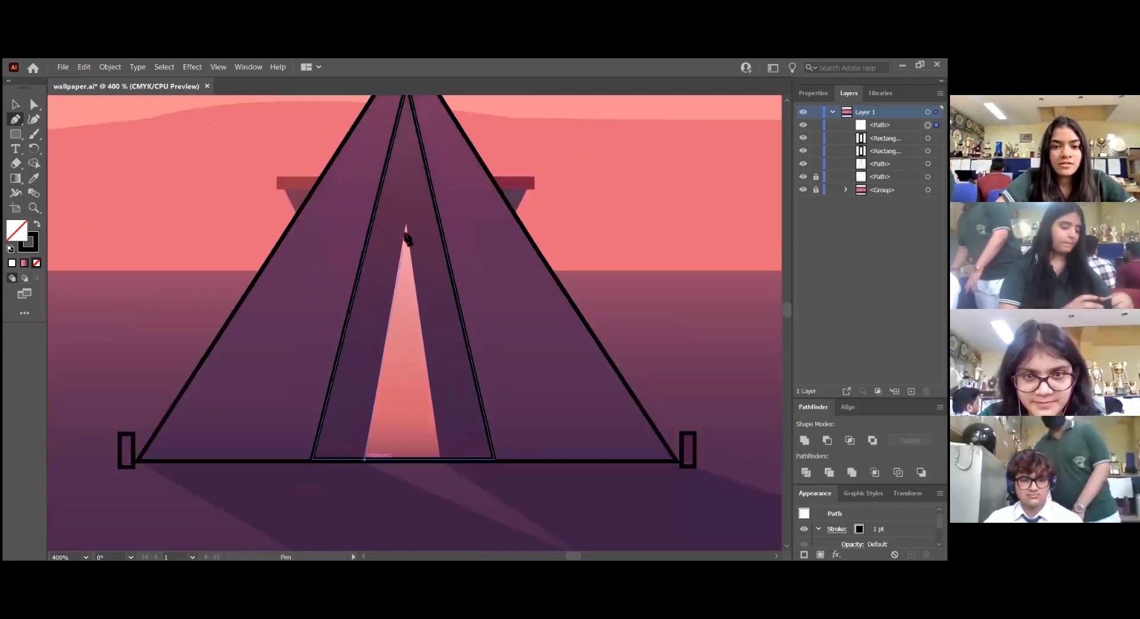
click(406, 225)
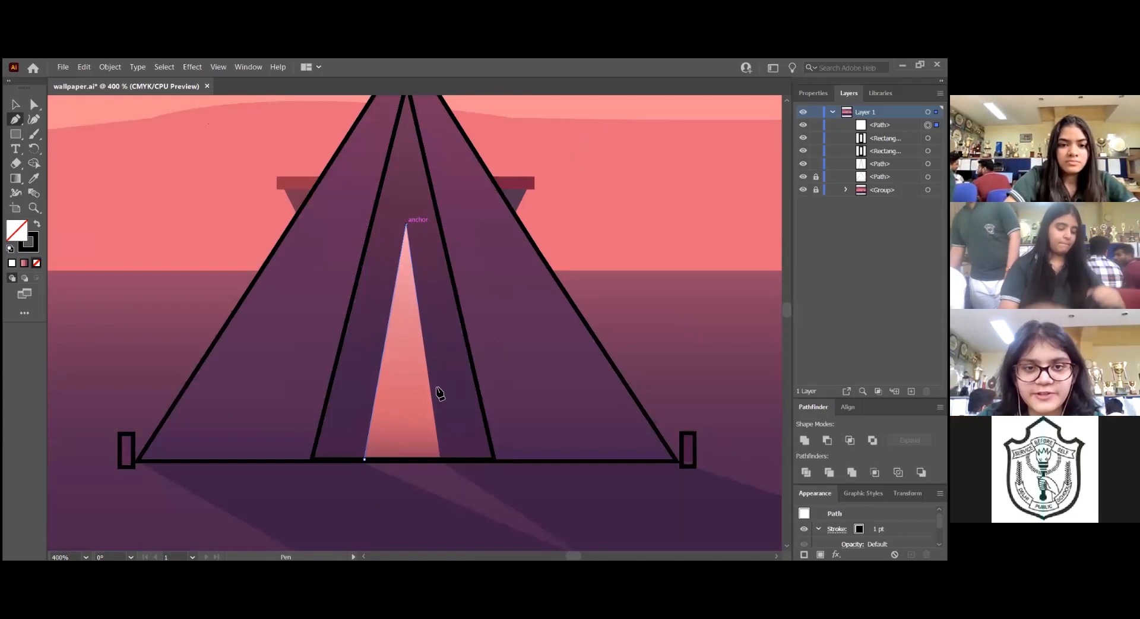
click(441, 458)
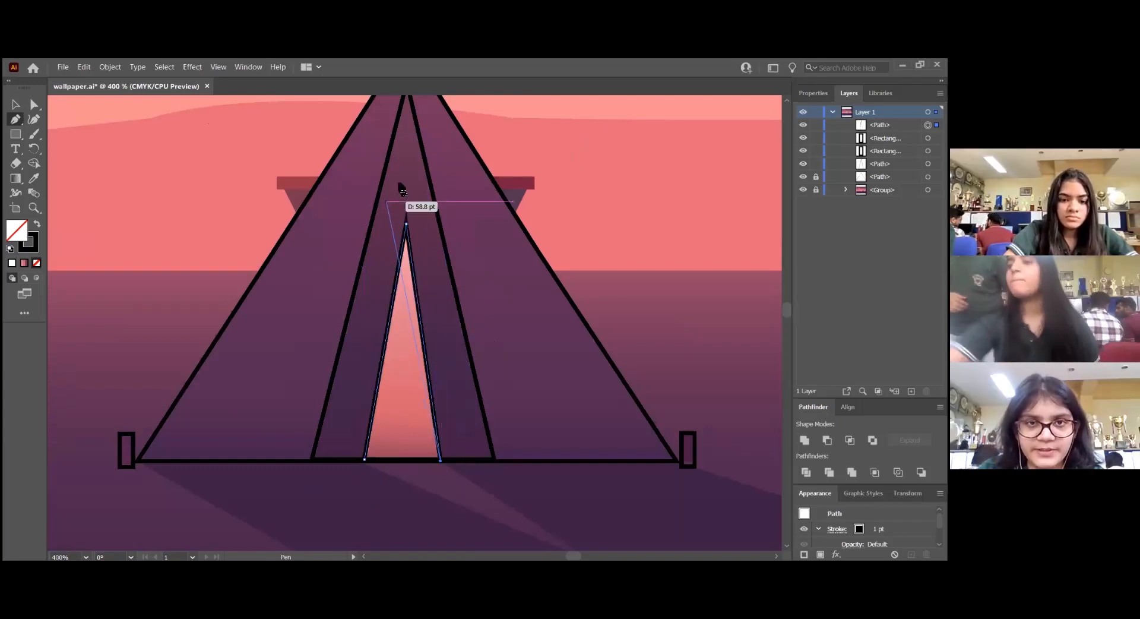
click(365, 460)
key(v)
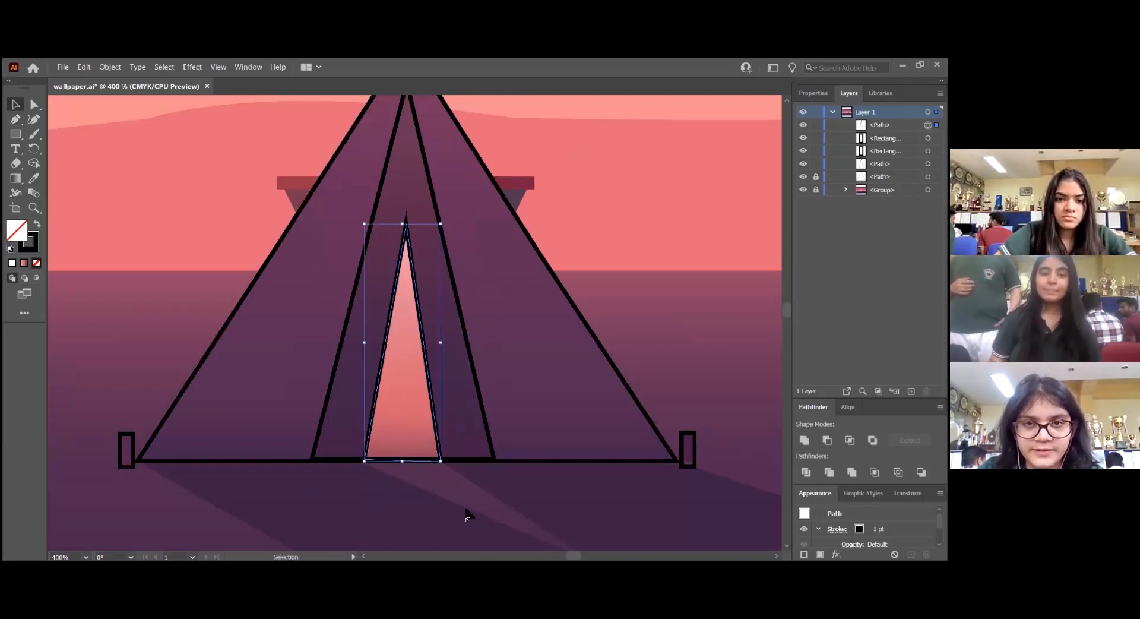
click(525, 169)
Draw a rectangle about 9.5 by 2.7 pt over the dark red bar protruding behind the tent's right side
scroll(526, 177, up, 2)
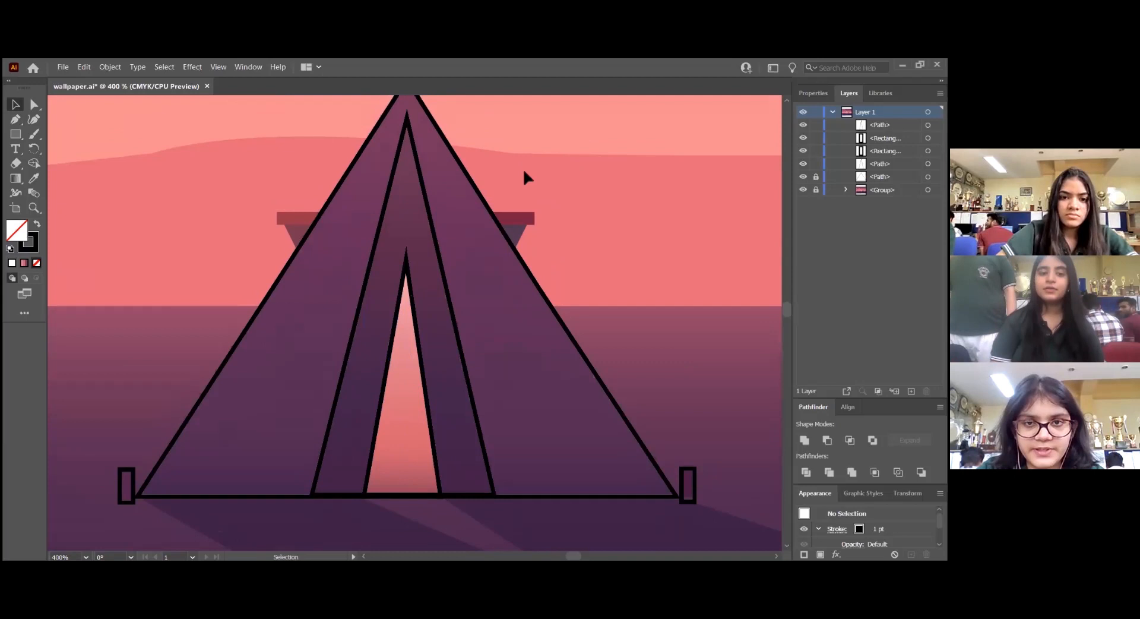
scroll(532, 203, up, 2)
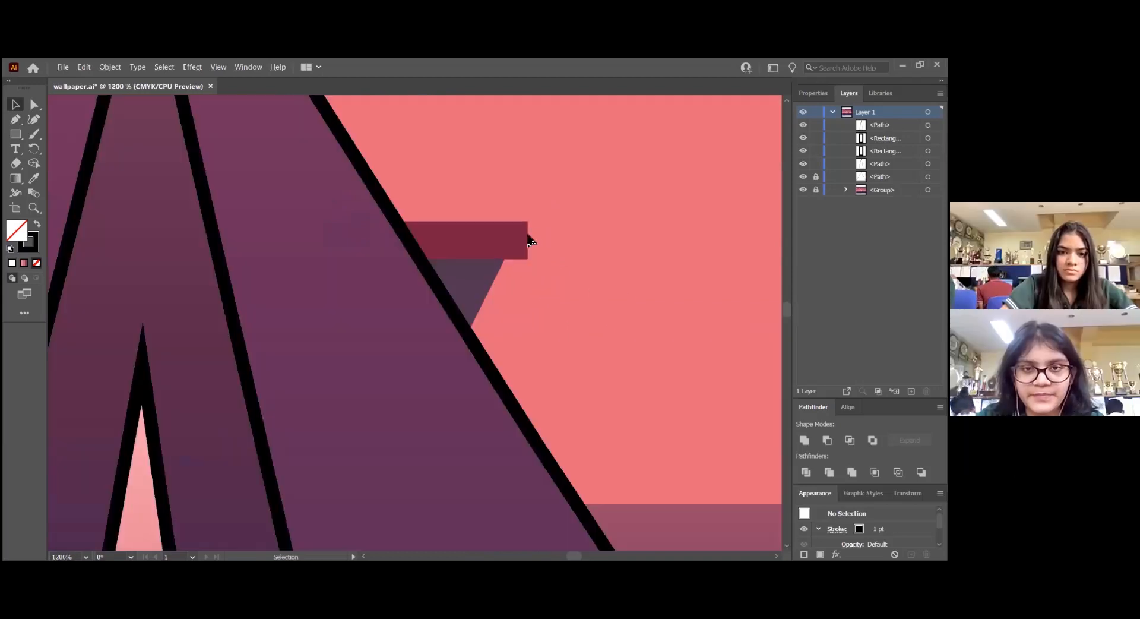
scroll(534, 240, up, 1)
click(16, 134)
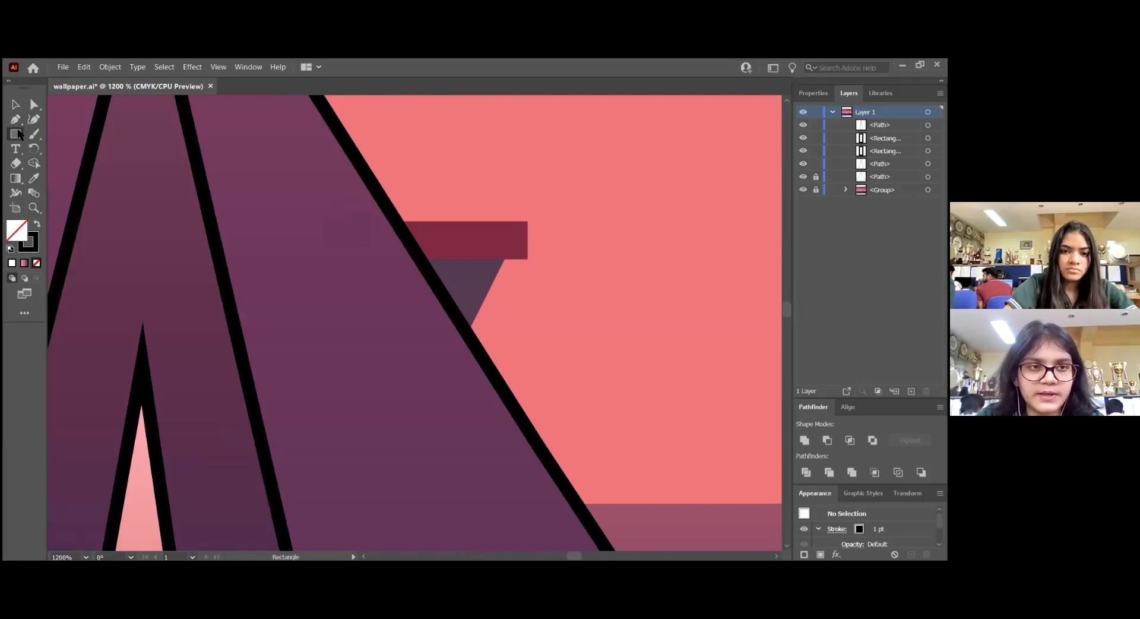
drag(19, 134, 60, 139)
click(61, 139)
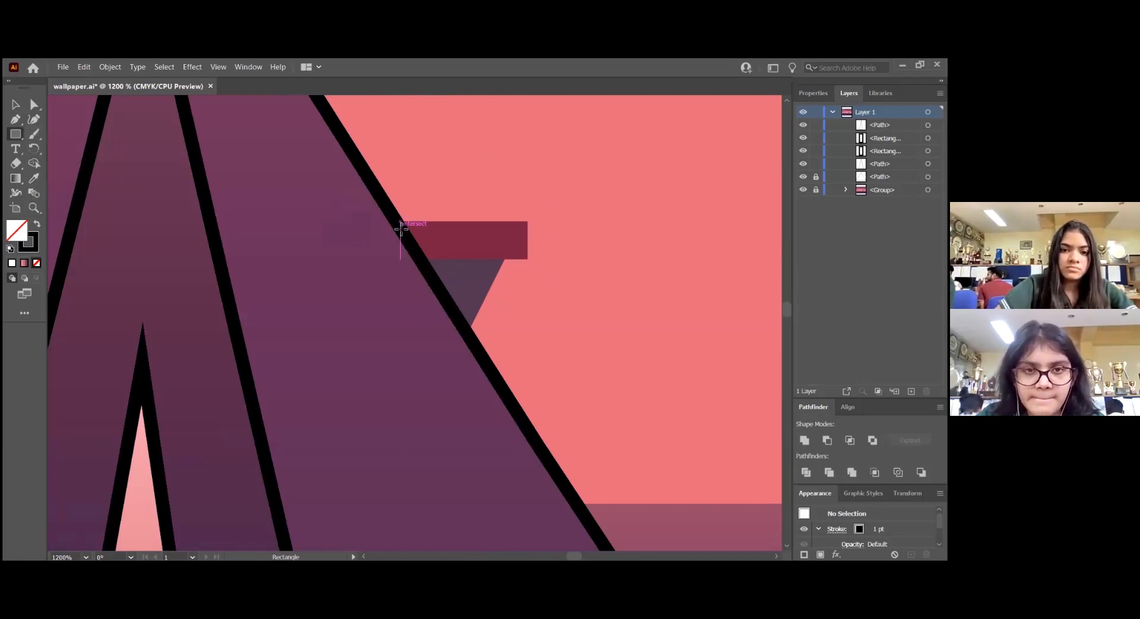
drag(399, 225, 528, 258)
drag(463, 226, 464, 221)
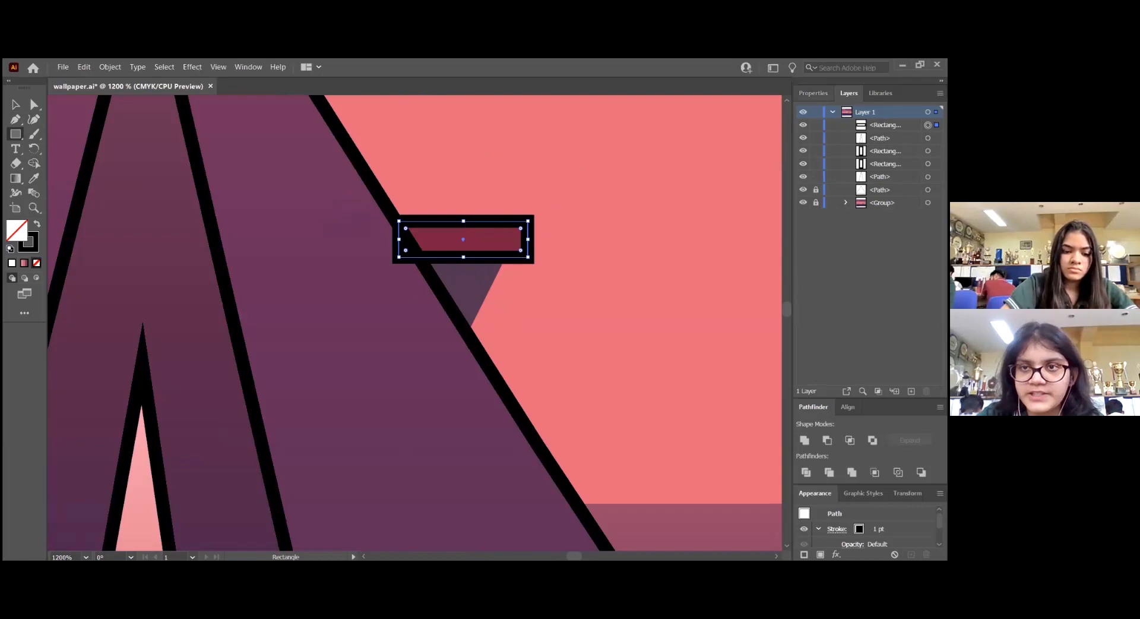
Set the bar rectangle's stroke weight to 0.5 pt and lock the rectangle
click(813, 93)
click(854, 248)
click(853, 247)
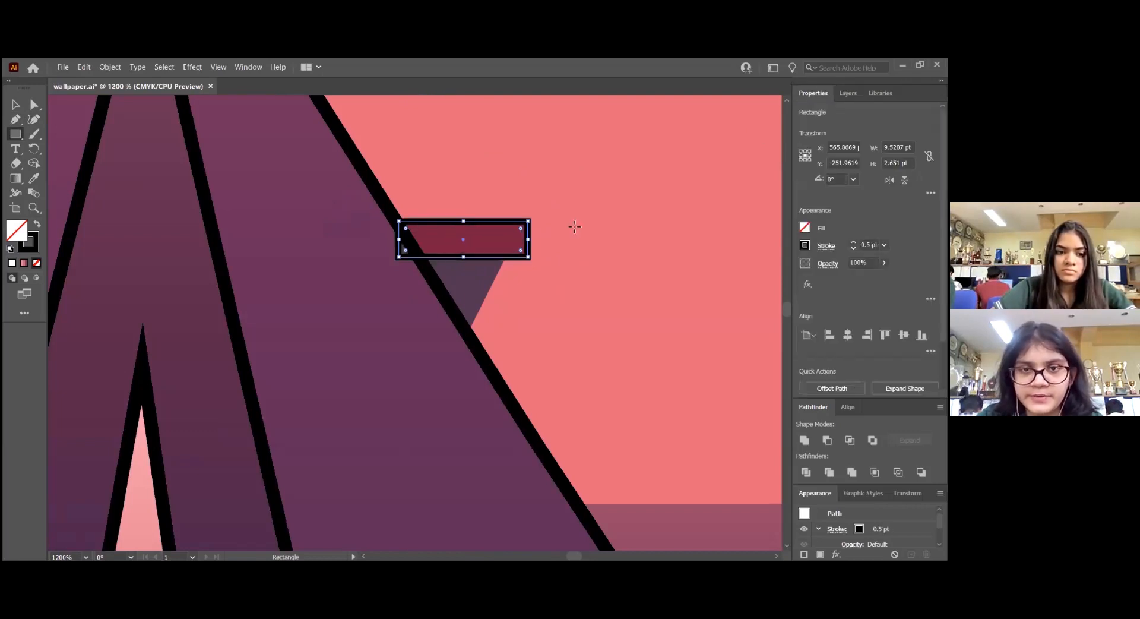
key(v)
key(p)
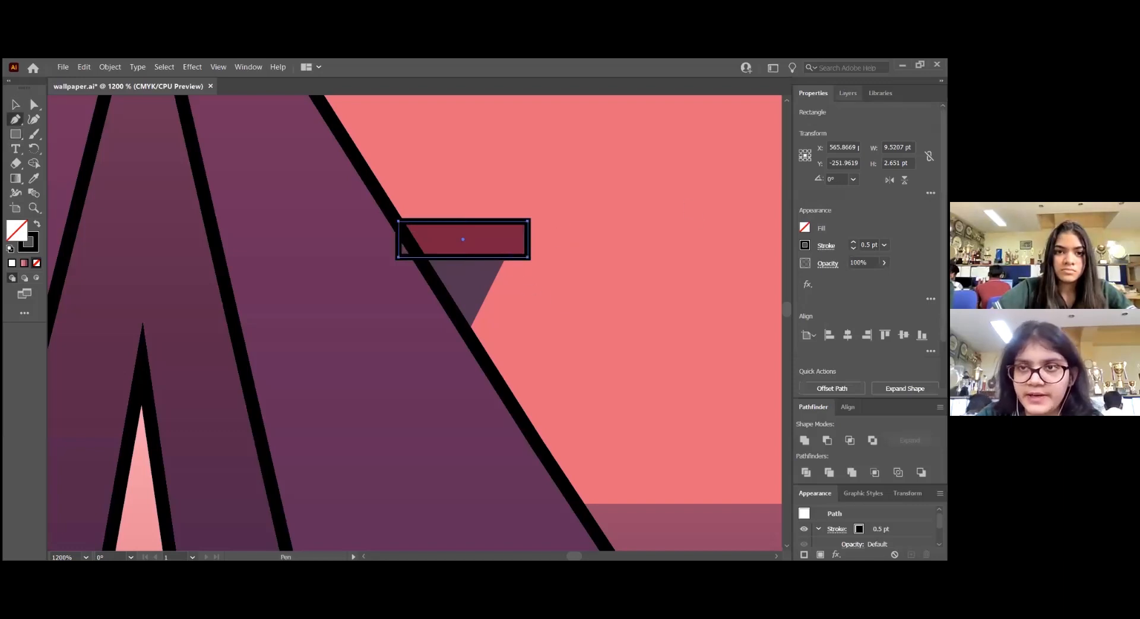
click(848, 93)
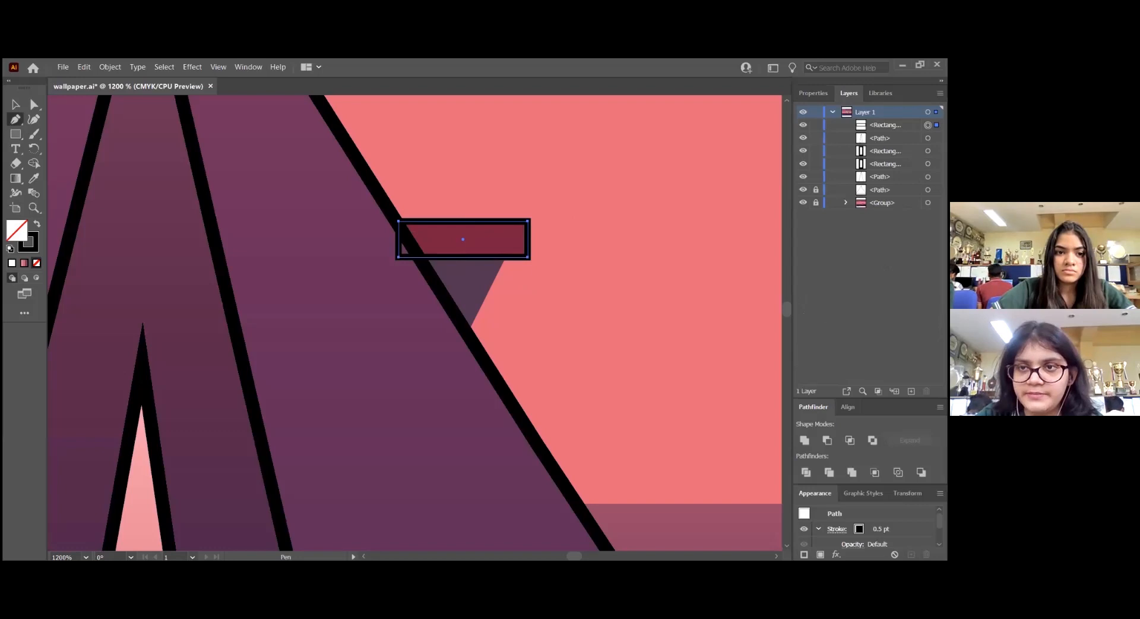
ctrl+click(609, 245)
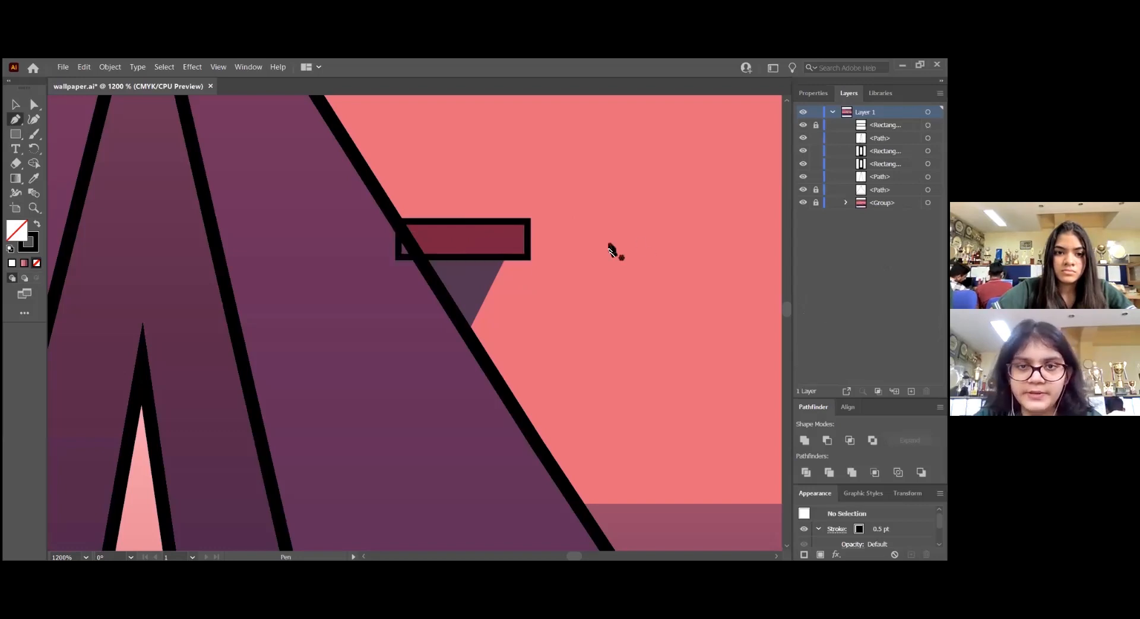
Trace the dark triangular bracket beneath the bar as a closed path with the Pen tool
click(503, 257)
click(468, 327)
click(428, 263)
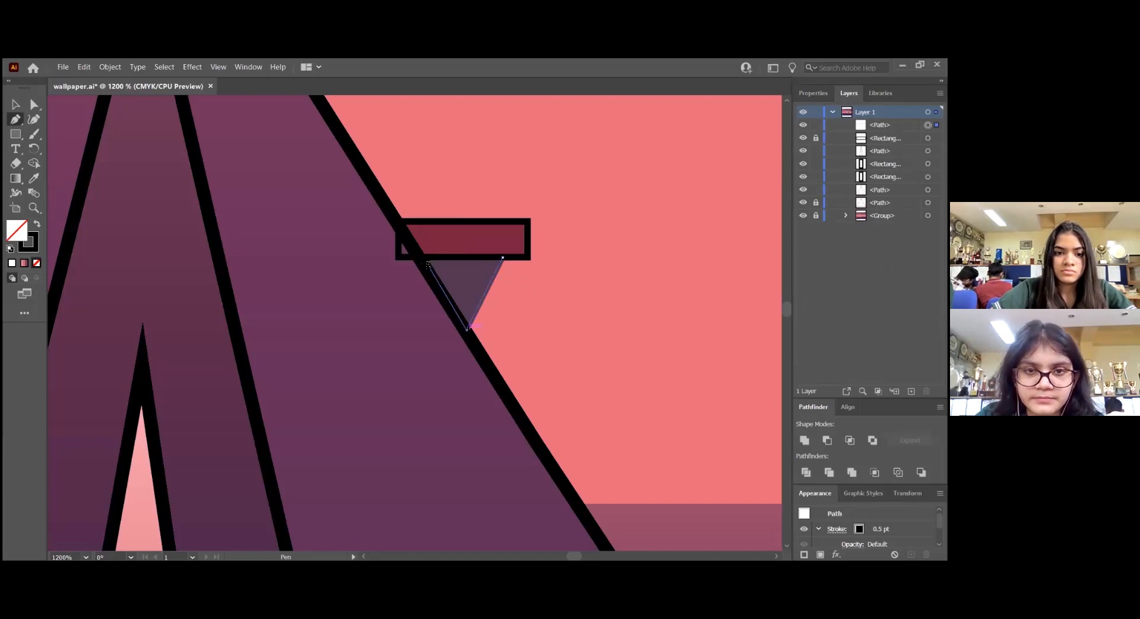
click(422, 256)
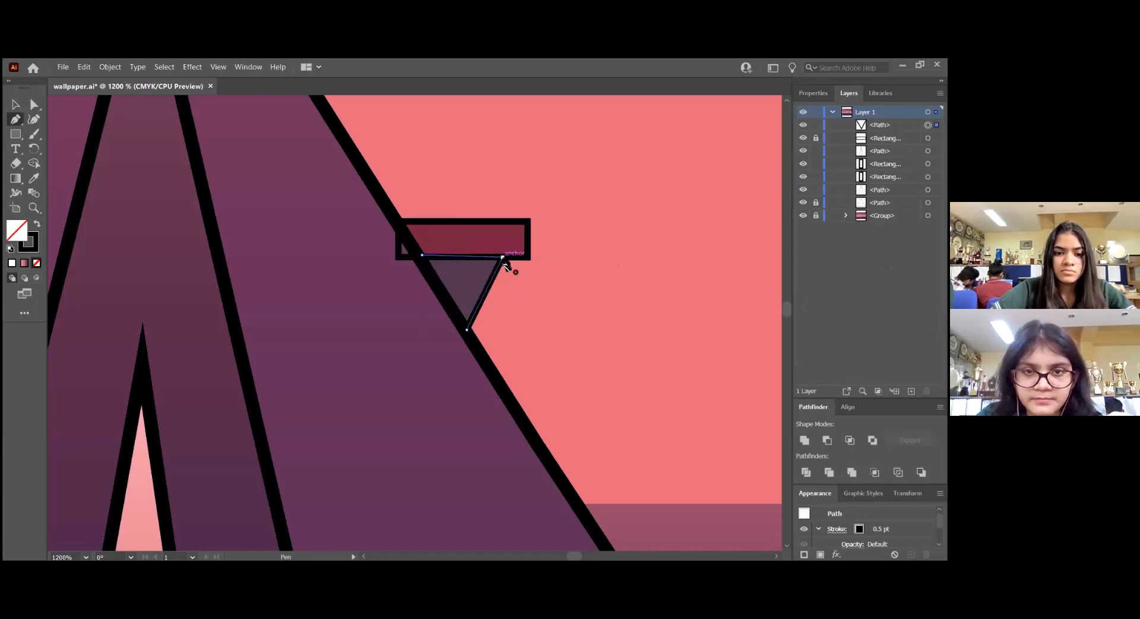
click(503, 260)
key(v)
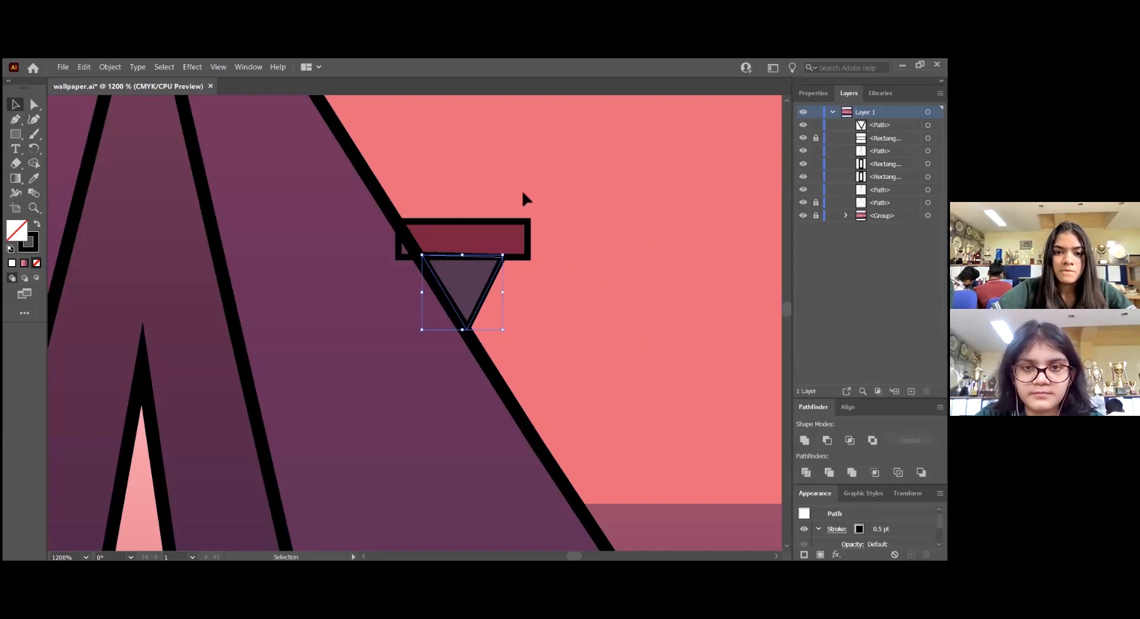
click(453, 190)
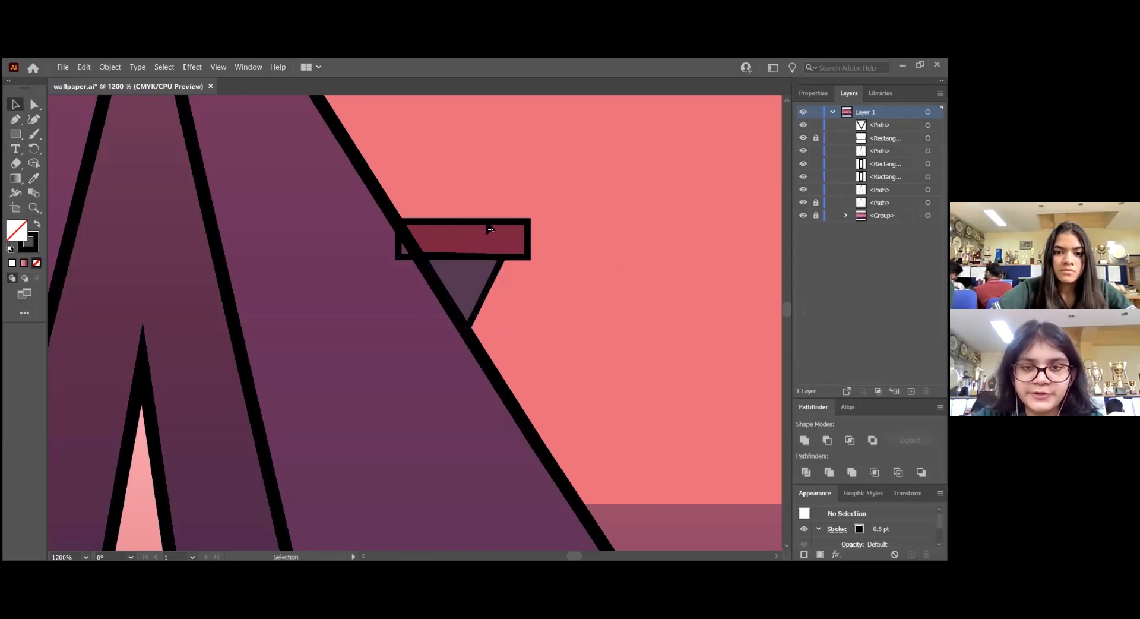
Try to group the bracket triangle with the bar rectangle
drag(569, 292, 586, 314)
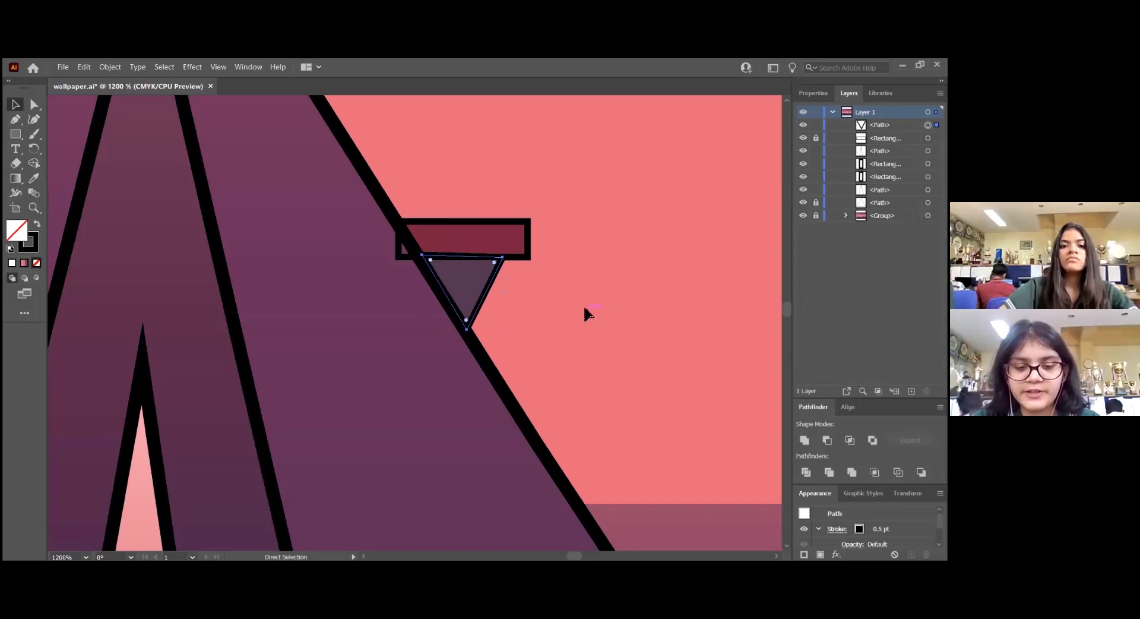
key(ctrl+g)
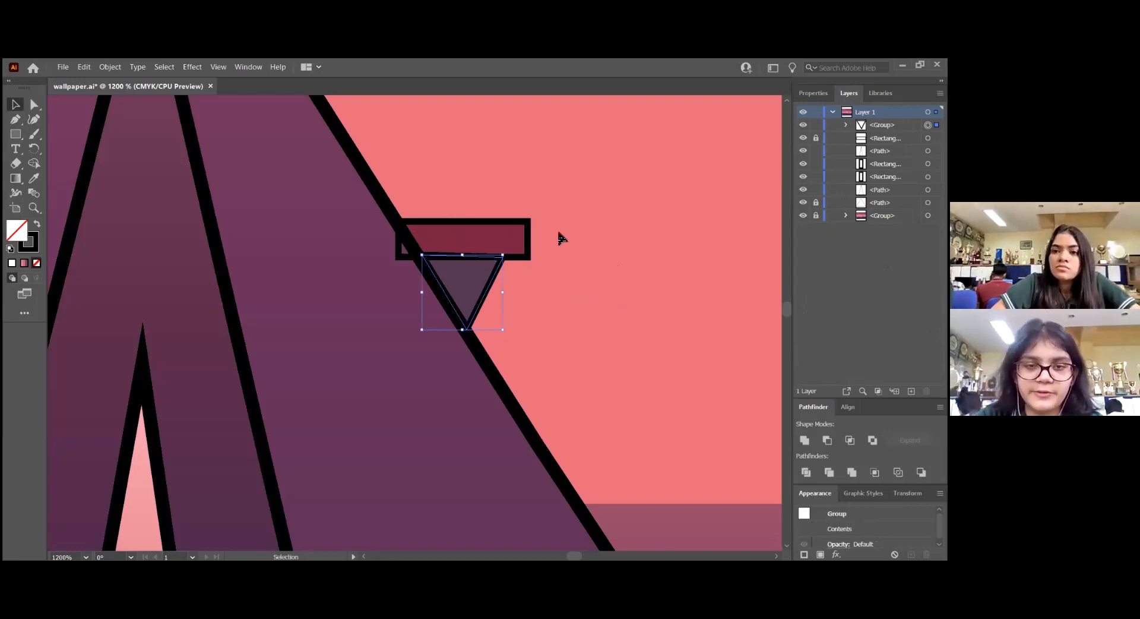
right_click(557, 240)
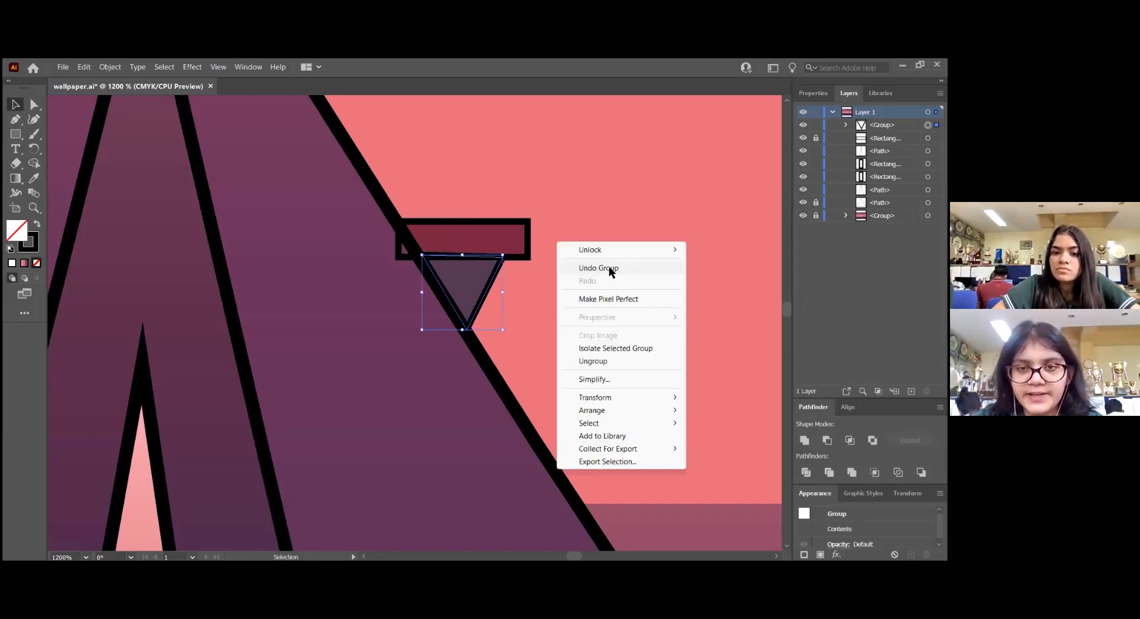
click(576, 207)
drag(459, 189, 572, 299)
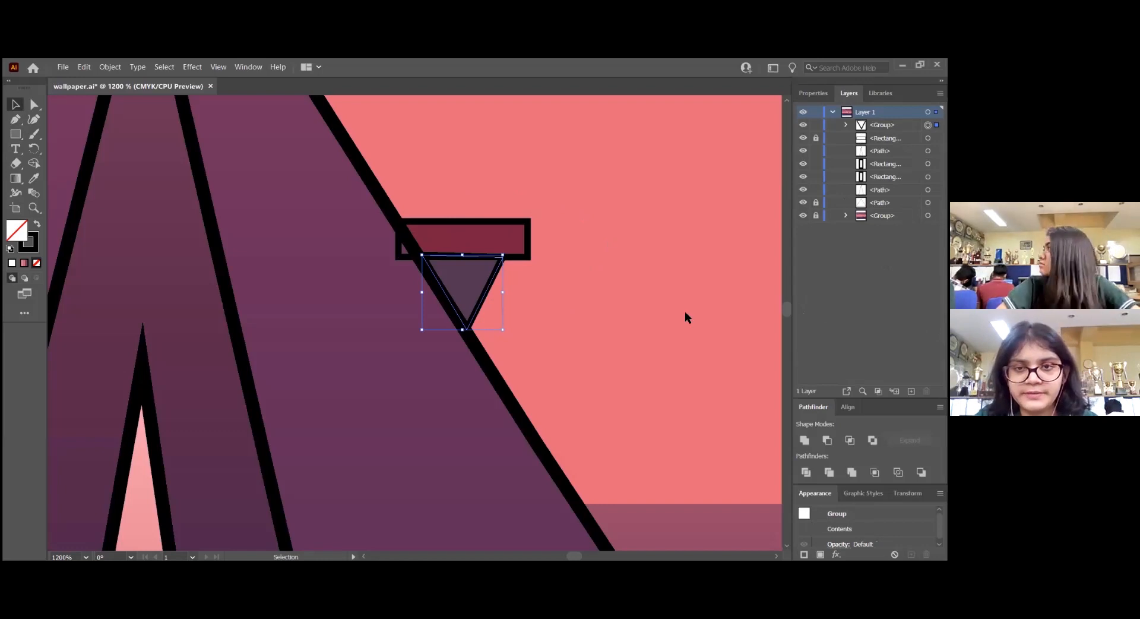
right_click(608, 241)
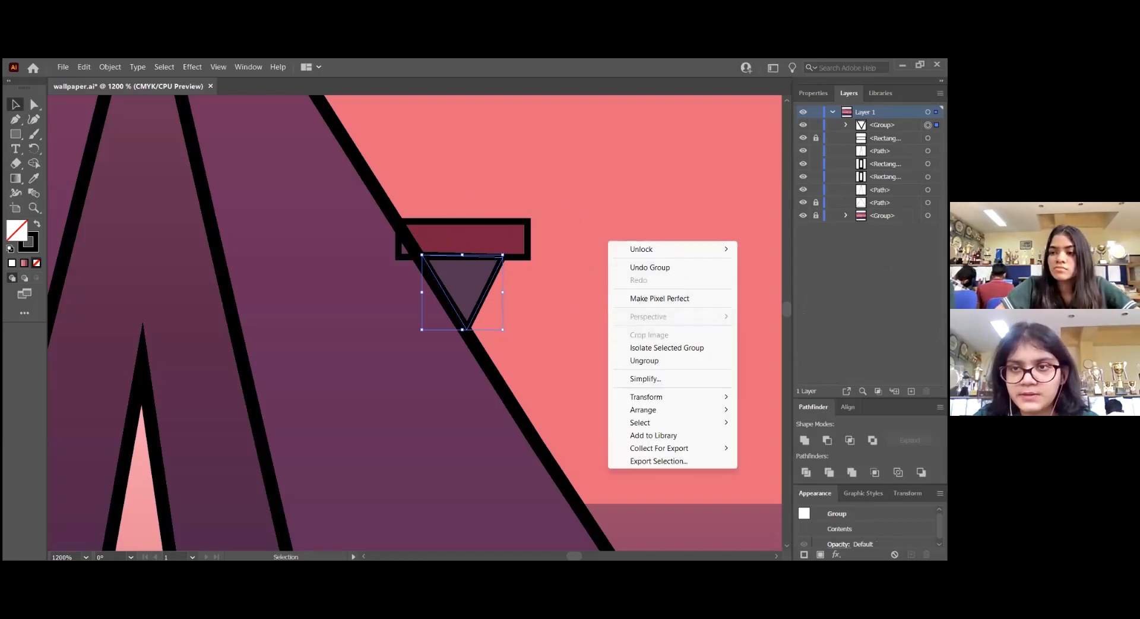
Unlock the bar rectangle and group it with the bracket triangle beneath it
click(815, 138)
right_click(575, 247)
drag(464, 189, 564, 299)
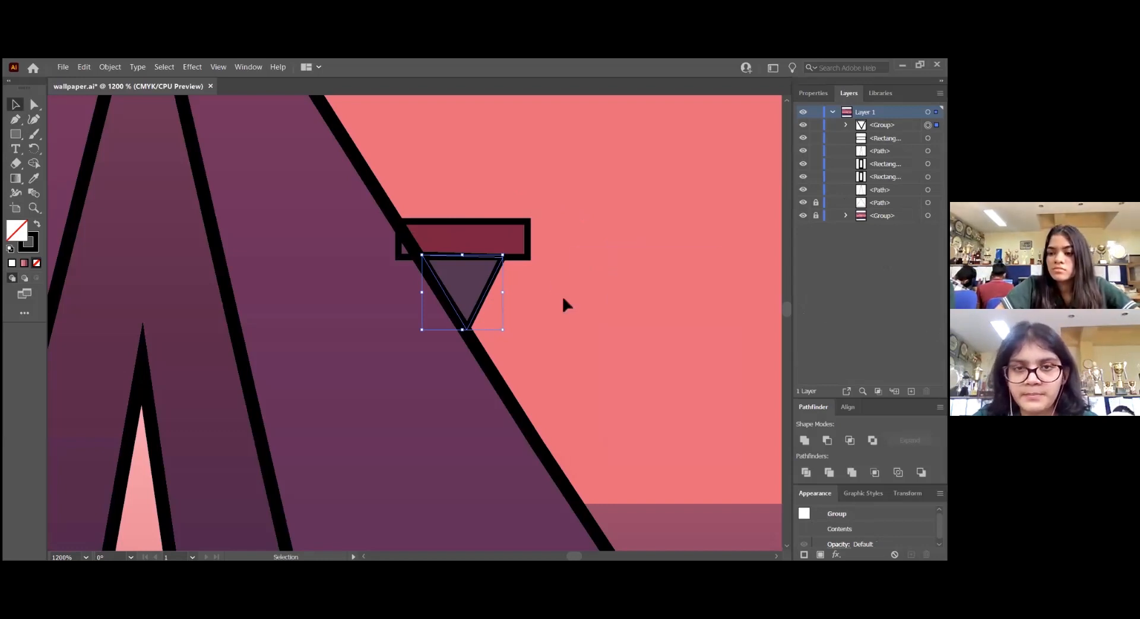
right_click(604, 238)
click(664, 419)
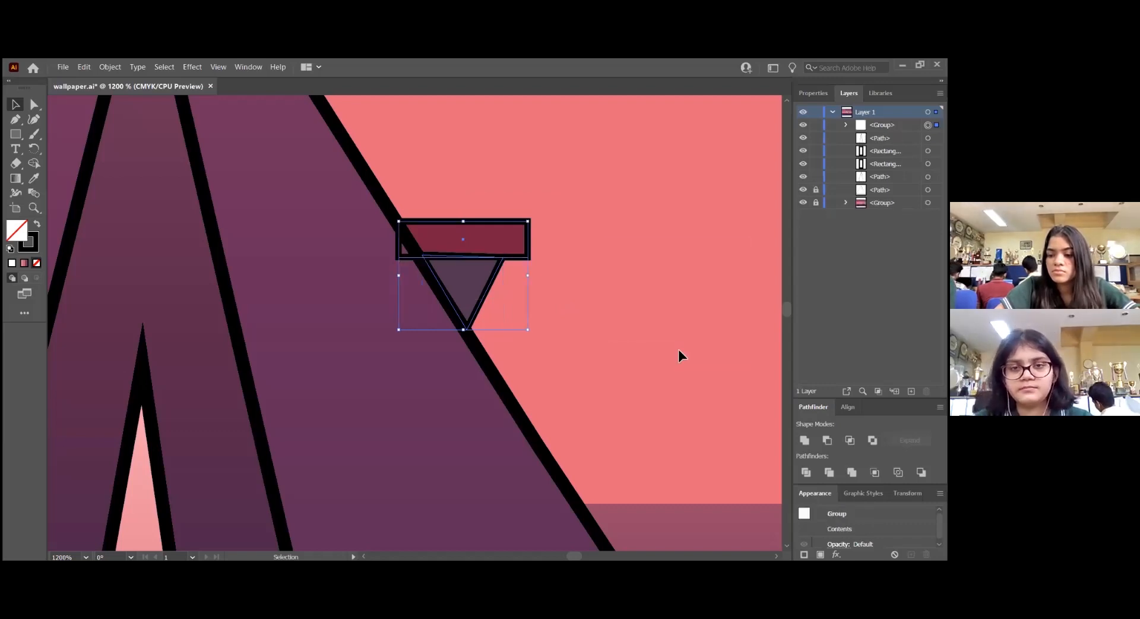
Duplicate the bar-and-bracket group onto the matching shape behind the tent's left side
scroll(661, 310, down, 3)
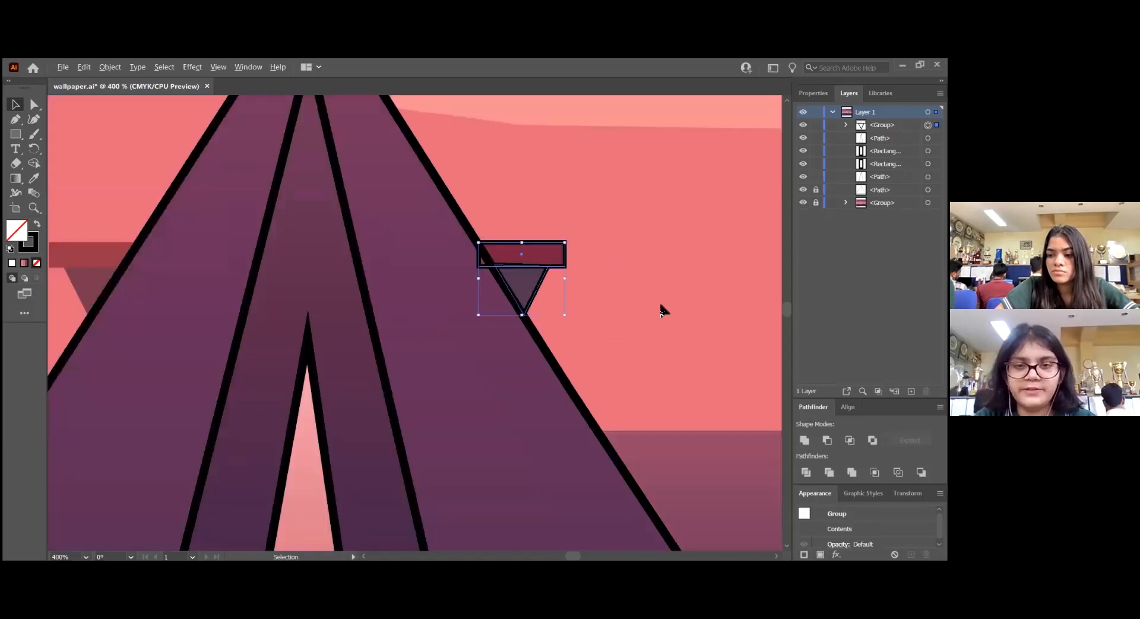
scroll(663, 306, down, 2)
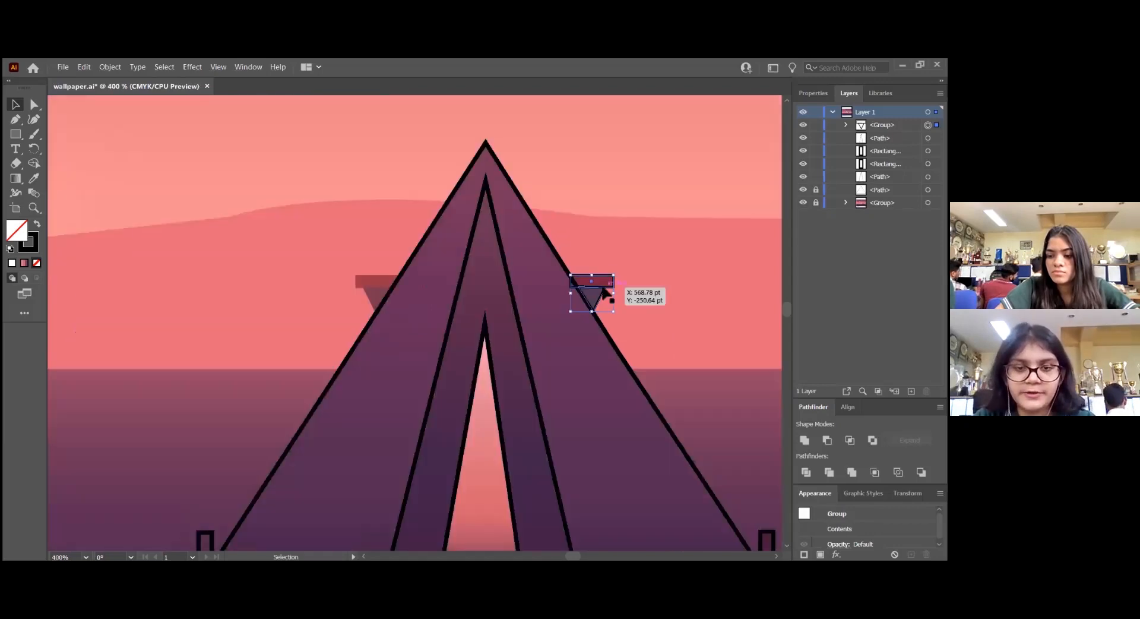
drag(605, 292, 390, 291)
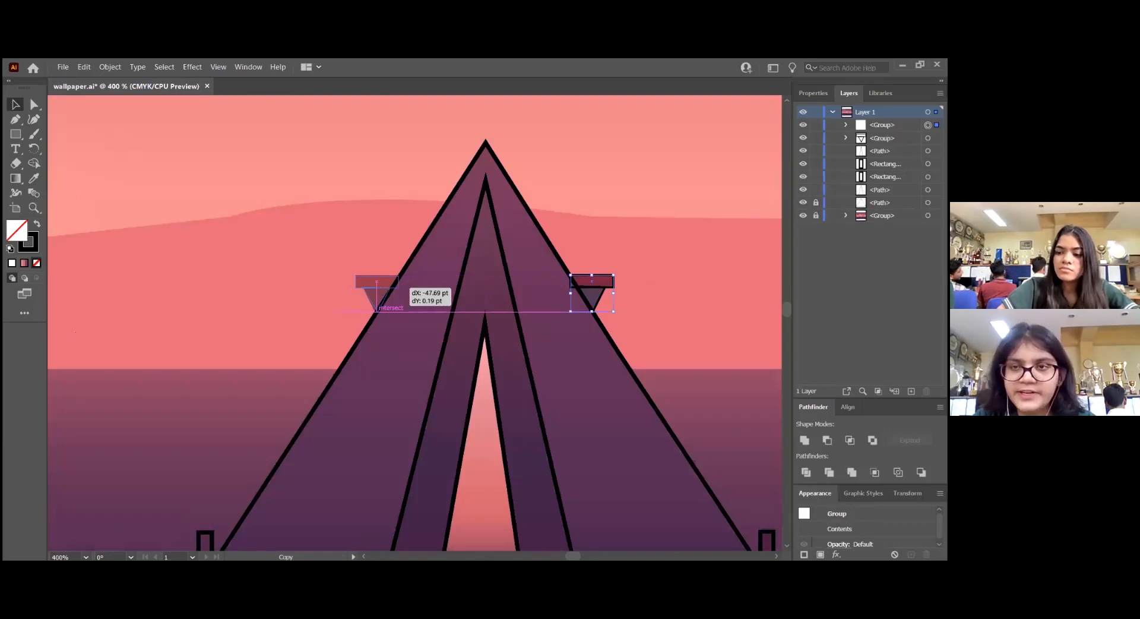
Flip the duplicated bar-and-bracket group horizontally and deselect it
click(812, 93)
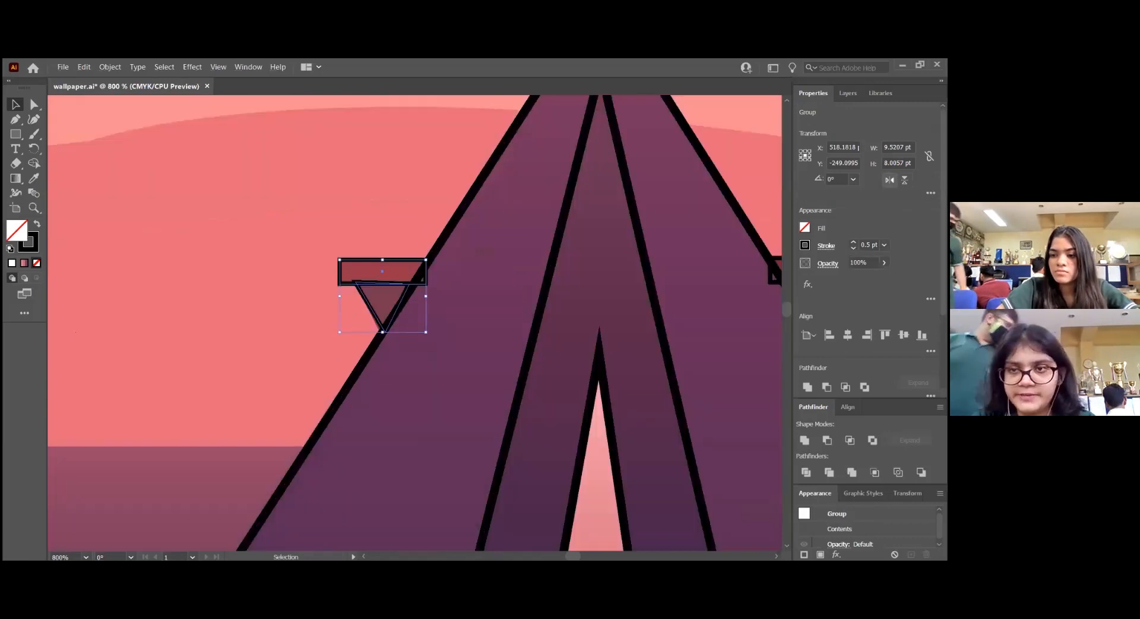
click(890, 180)
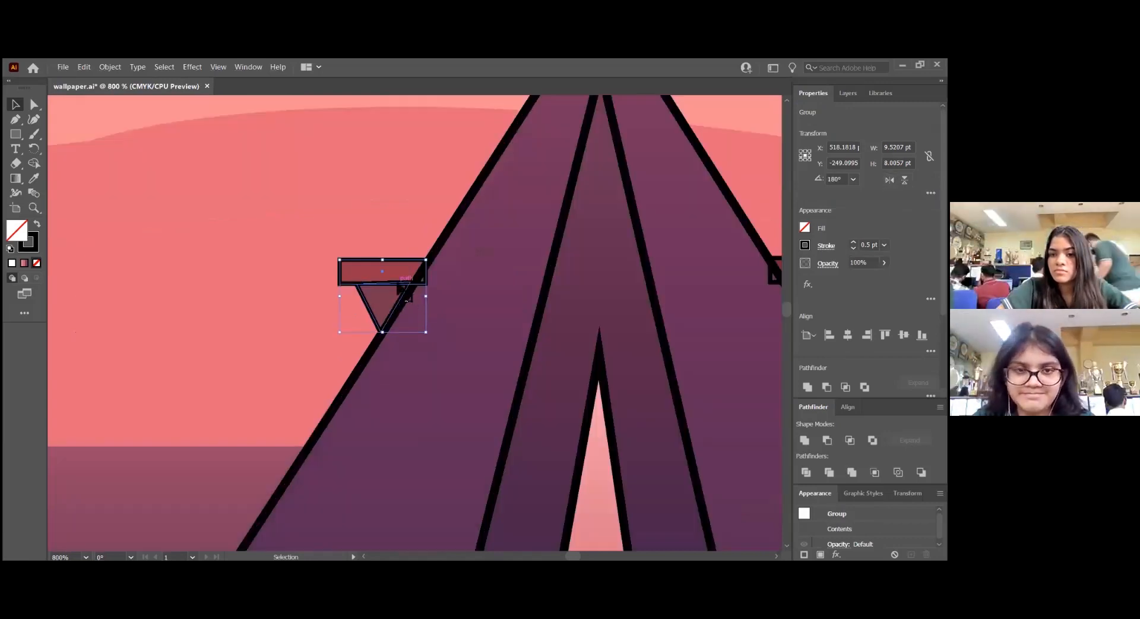
click(325, 253)
key(ctrl+minus)
key(ctrl+minus)
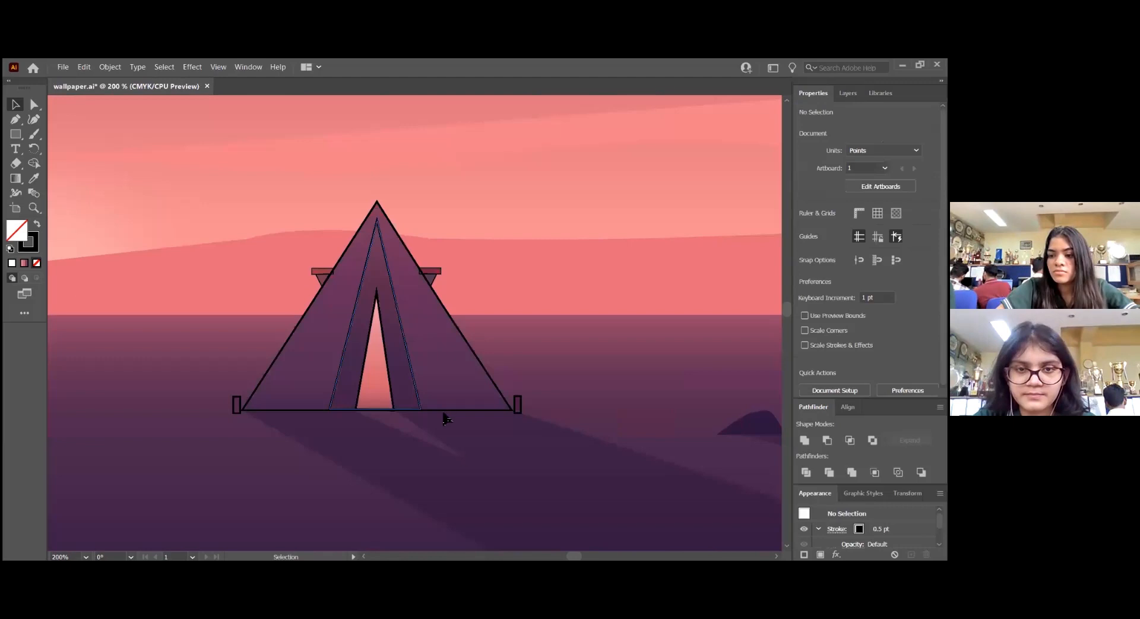
scroll(425, 376, down, 1)
scroll(610, 393, down, 1)
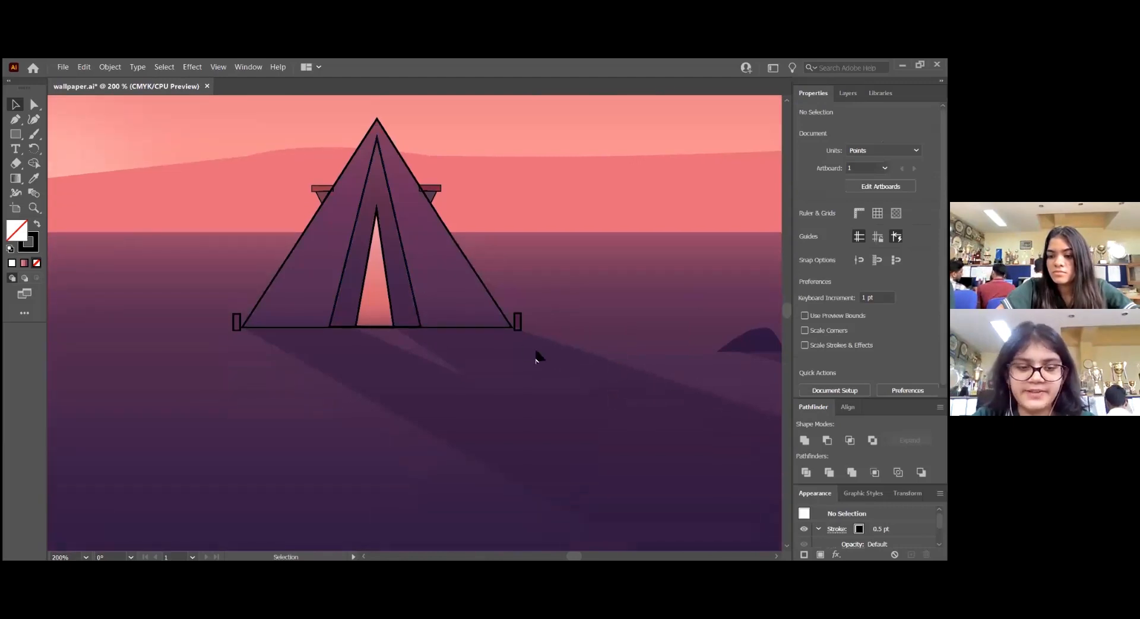
Trace the curved top edge of the rock beside the tent with the Pen tool, about 30 pt wide and 11 pt high
scroll(524, 351, right, 2)
alt+scroll(743, 345, up, 5)
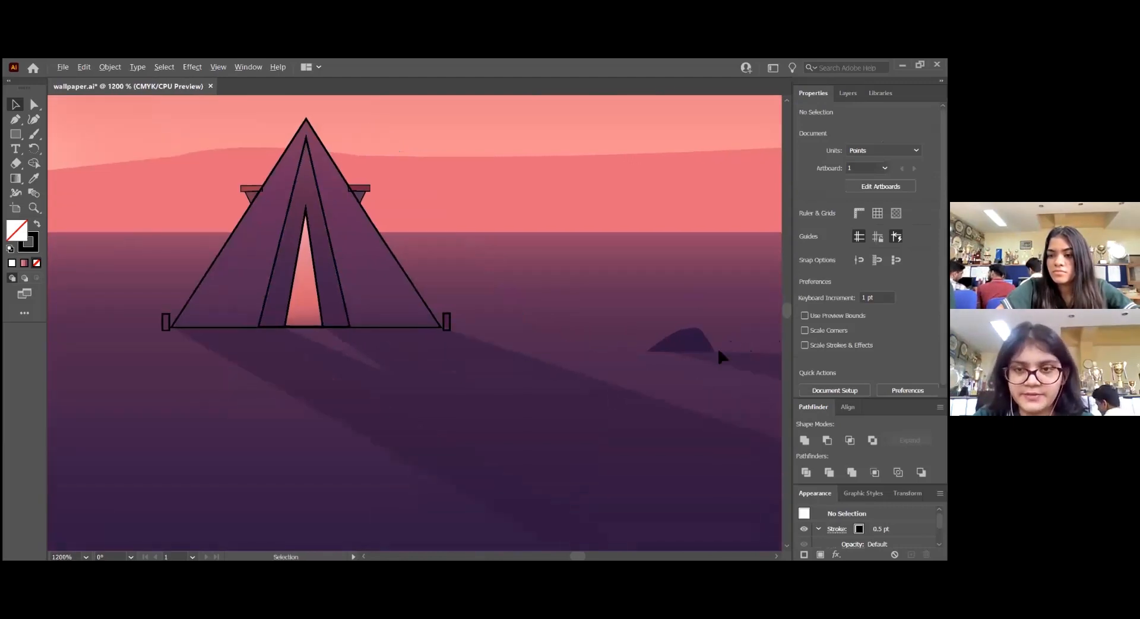
key(p)
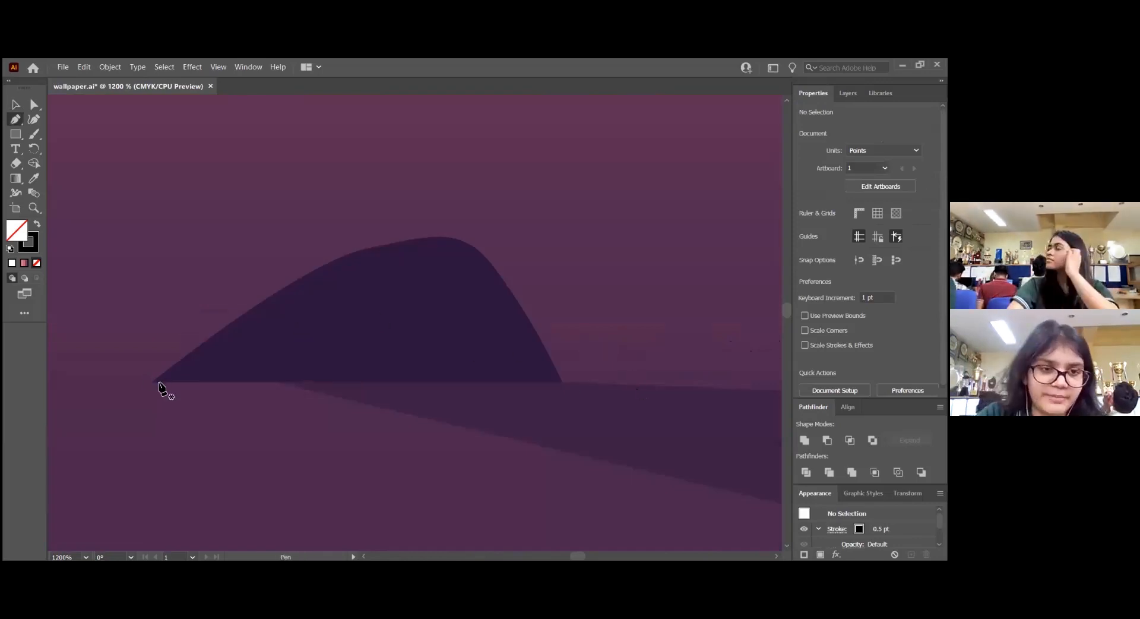
click(153, 382)
drag(339, 260, 385, 243)
click(386, 241)
click(426, 235)
drag(484, 255, 505, 283)
drag(563, 384, 595, 288)
key(v)
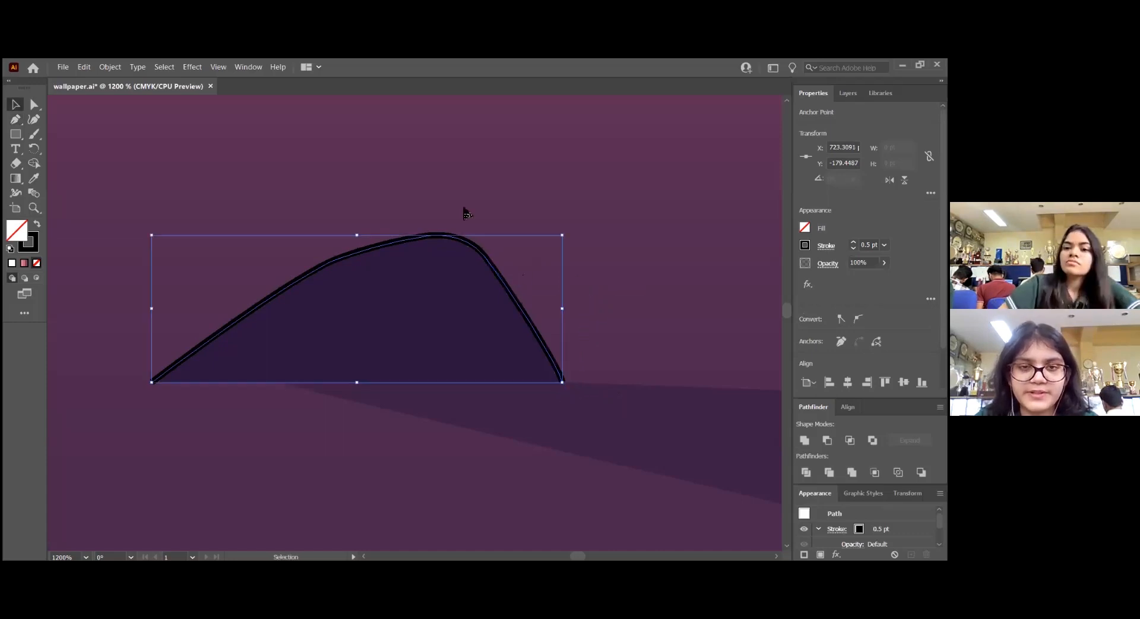
Smooth the rock outline's left slope by shifting its shoulder anchor slightly with the Curvature tool
click(38, 120)
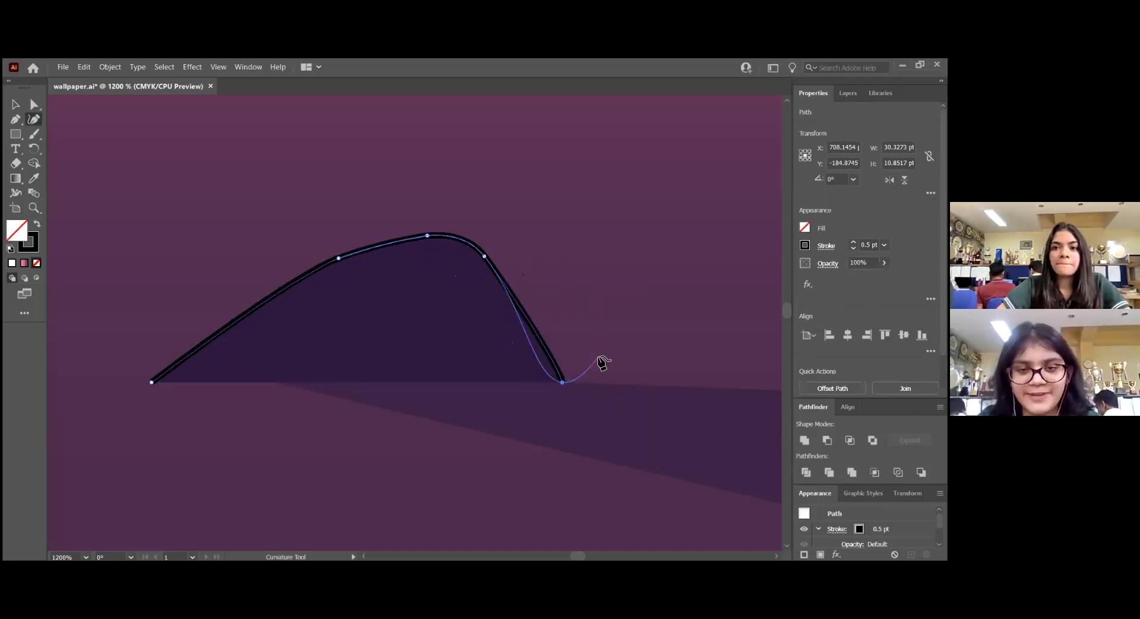
key(v)
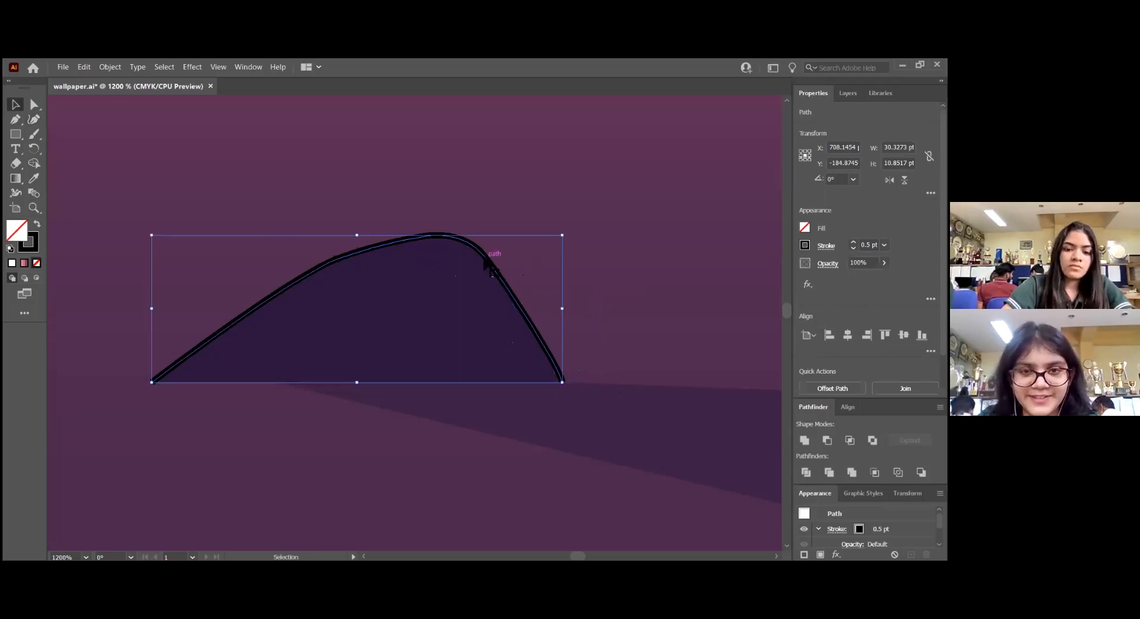
click(34, 119)
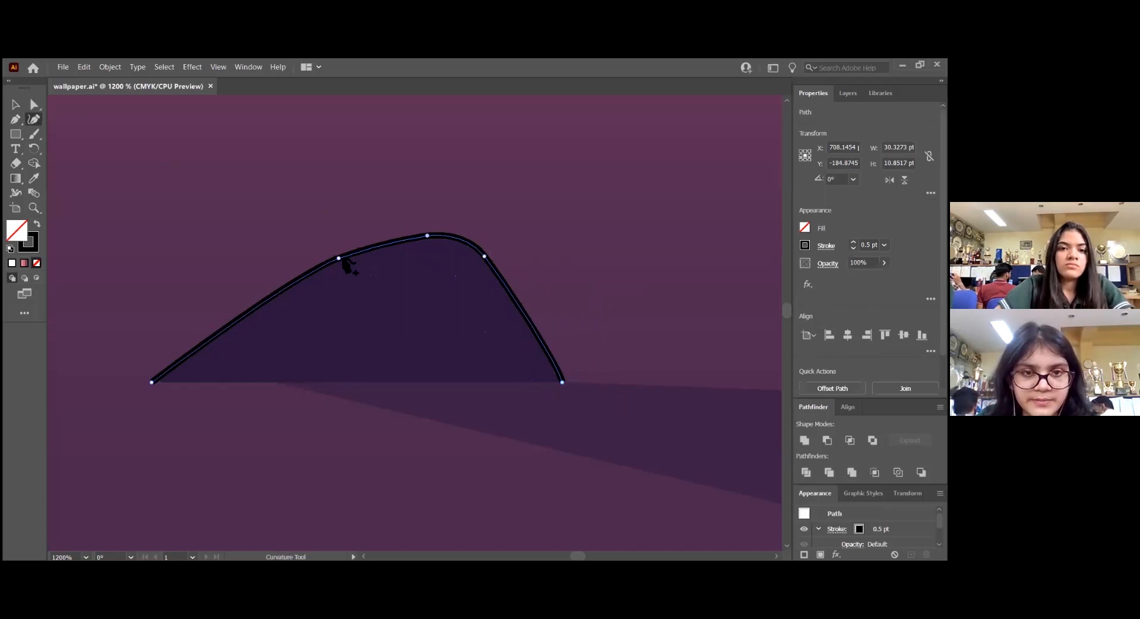
drag(341, 264, 341, 262)
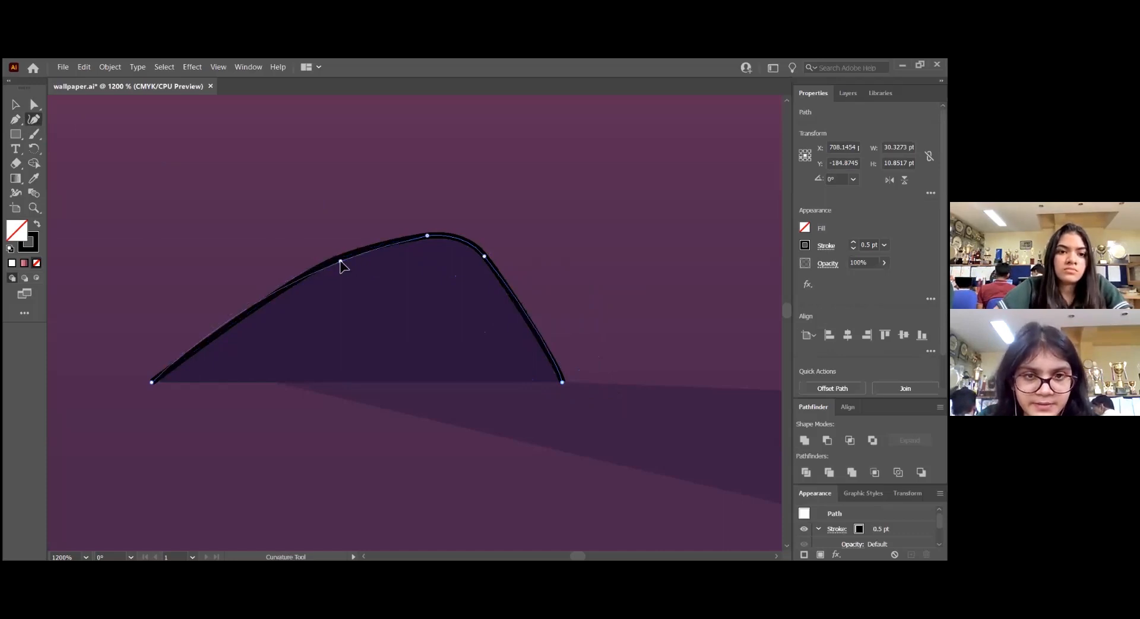
click(561, 382)
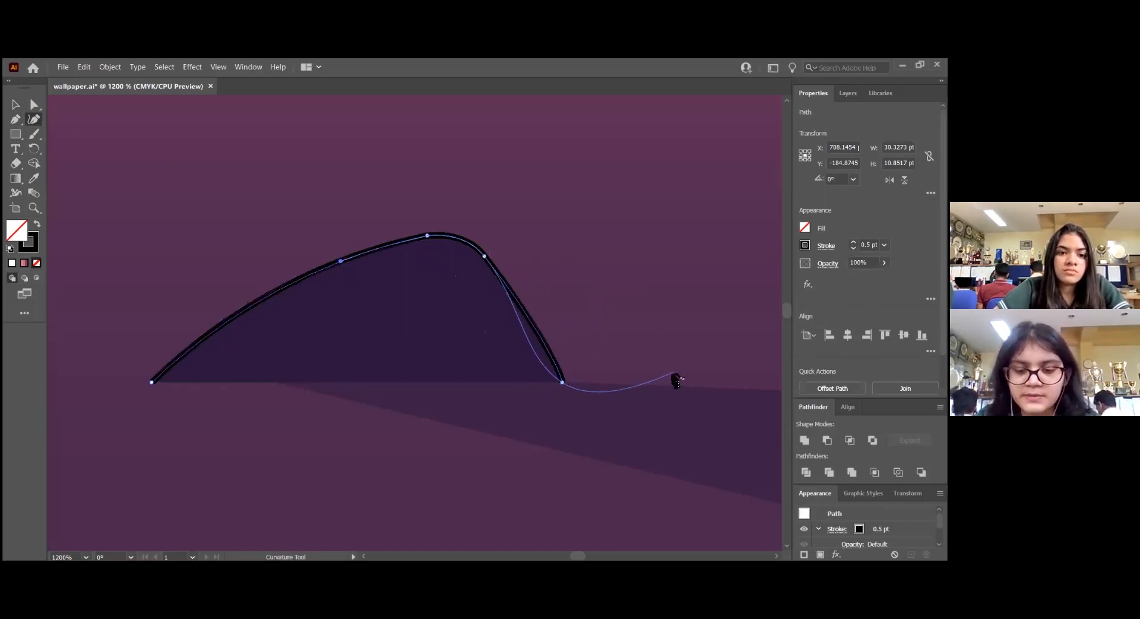
Close the rock outline along its base with a straight segment between the two bottom corners using the Pen tool
key(p)
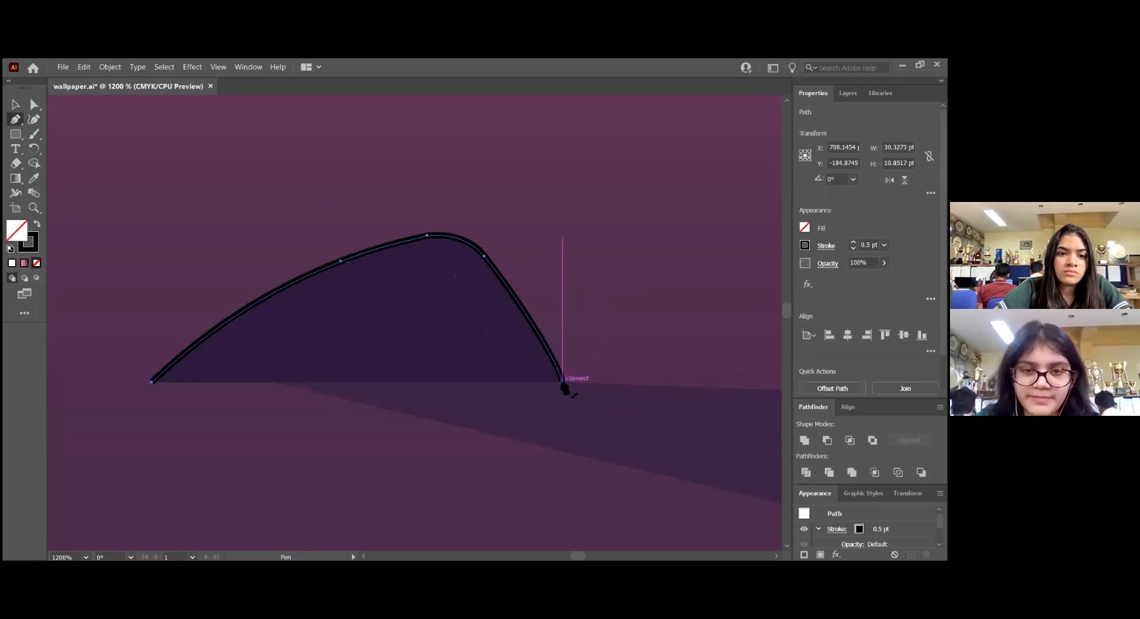
click(561, 382)
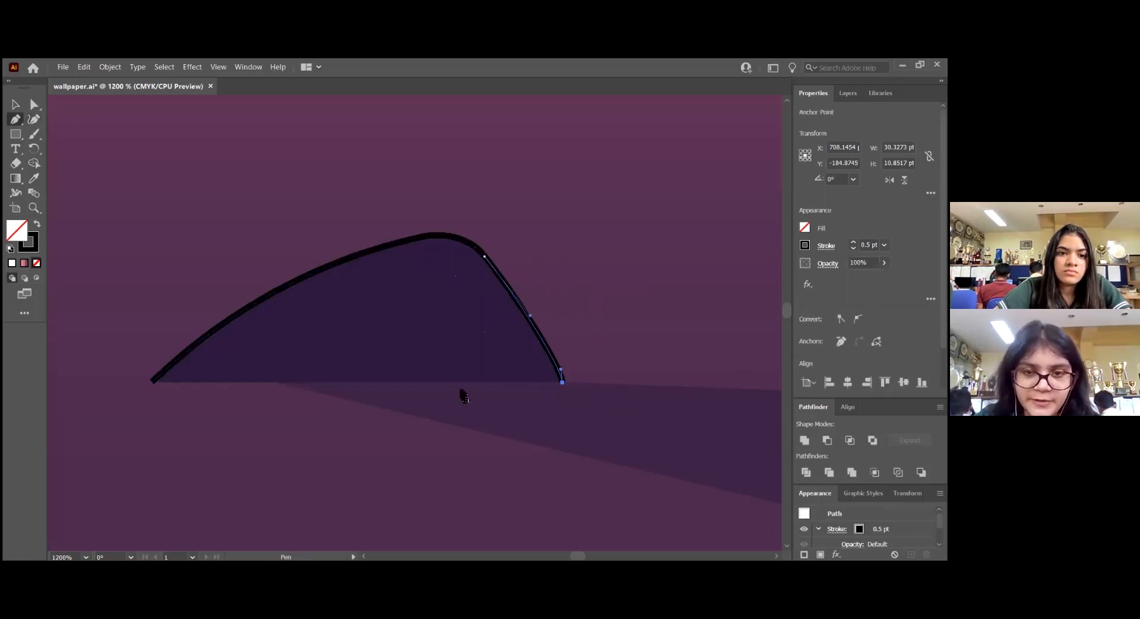
click(152, 382)
key(v)
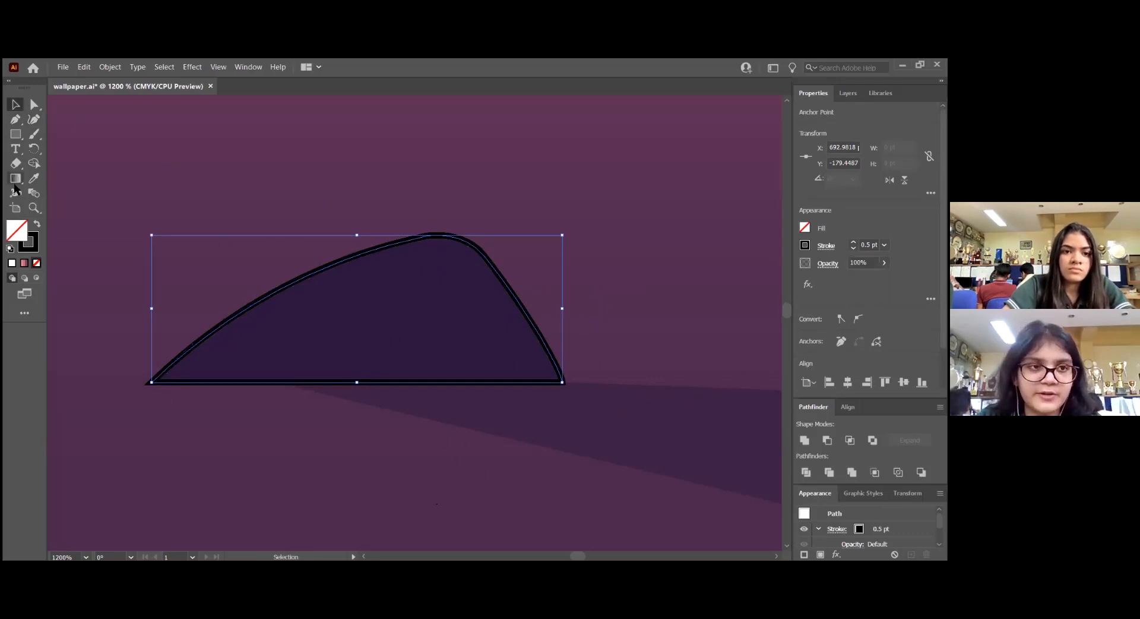
Fill the rock shape with the dark purple sampled from the wallpaper's rock using the Eyedropper and deselect it
click(34, 178)
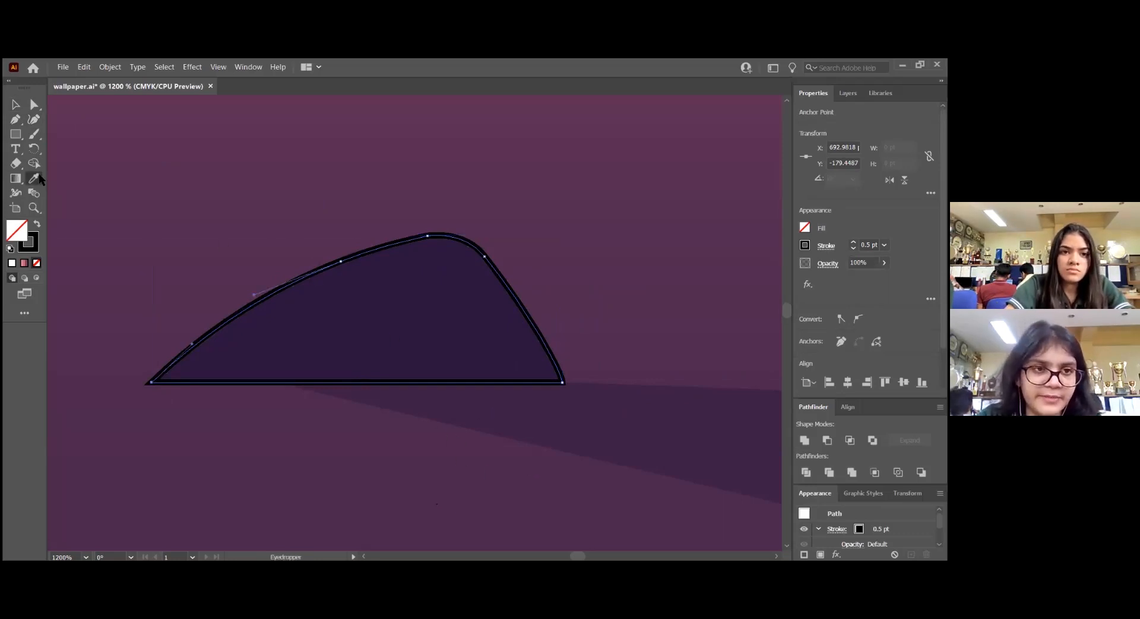
click(418, 324)
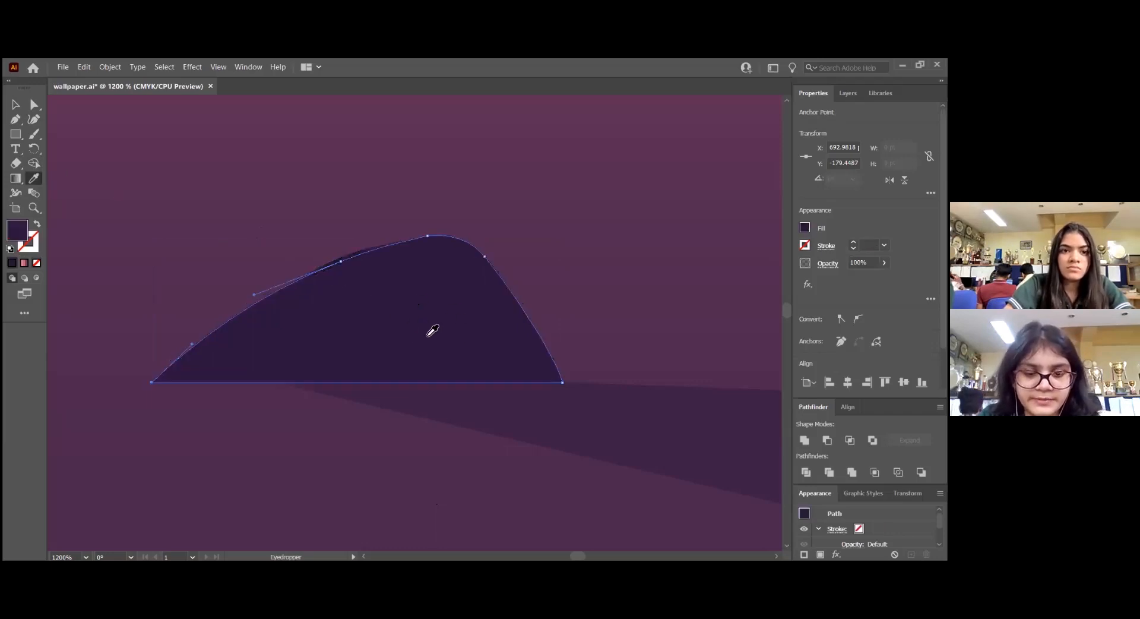
key(v)
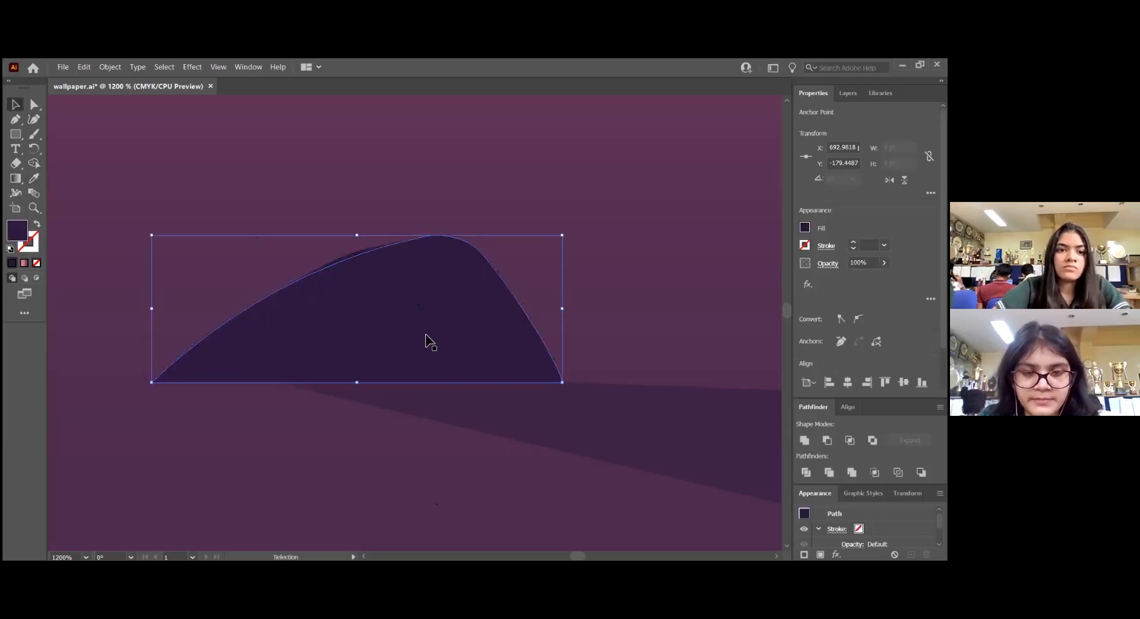
click(531, 194)
Draw a circle about 41 pt in diameter over the crescent moon with the Ellipse tool
scroll(390, 343, down, 3)
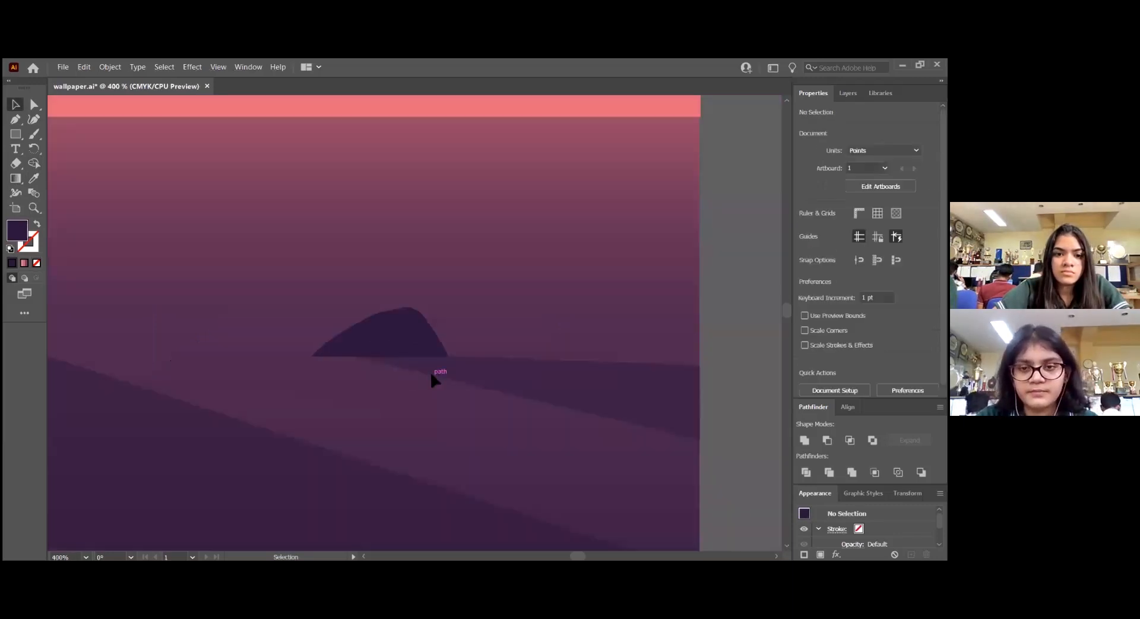
scroll(532, 398, down, 2)
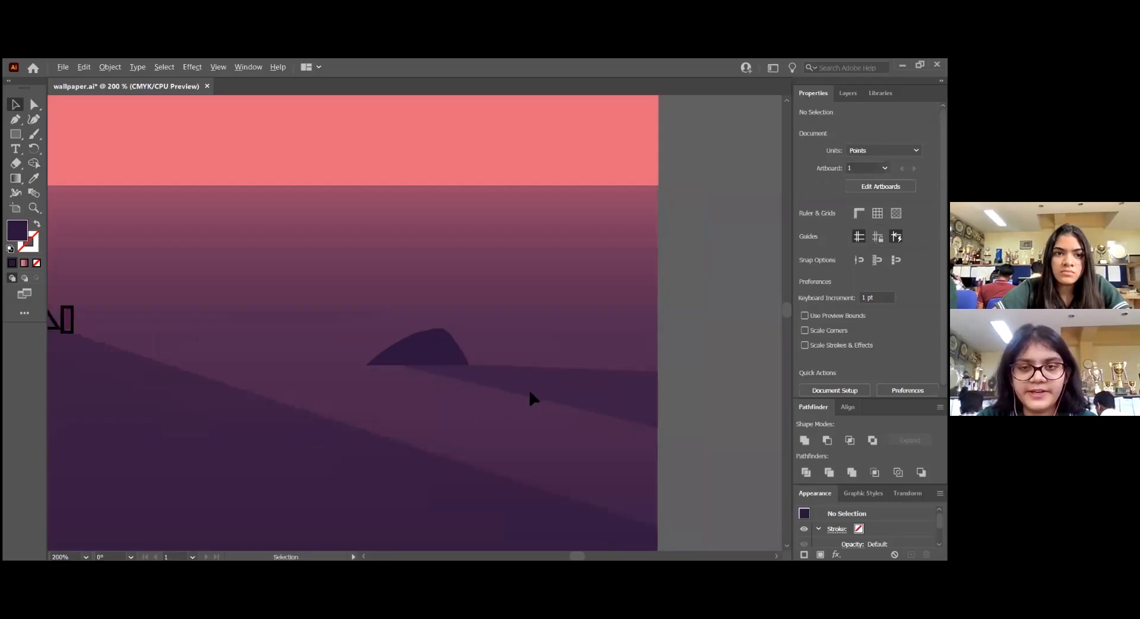
scroll(533, 398, down, 2)
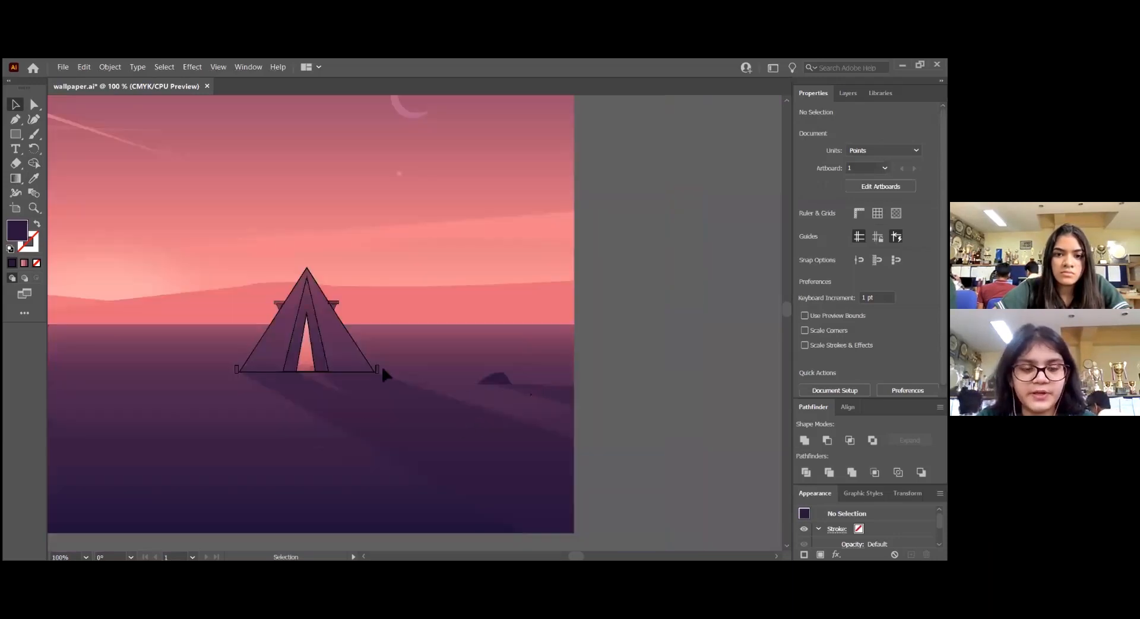
scroll(382, 373, up, 4)
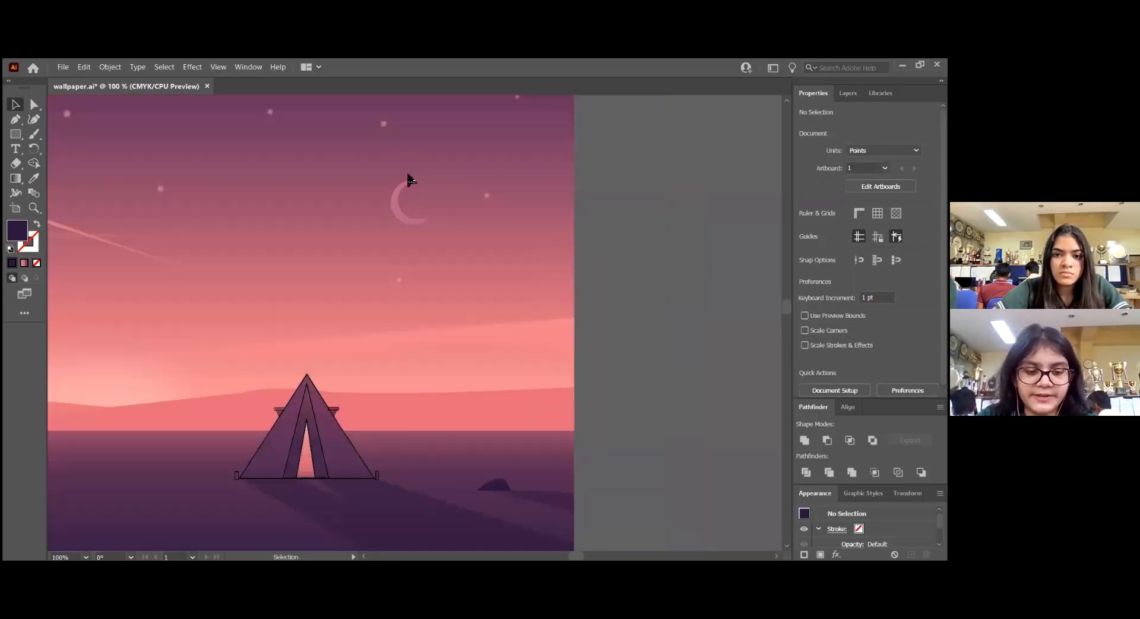
scroll(409, 183, up, 4)
click(14, 136)
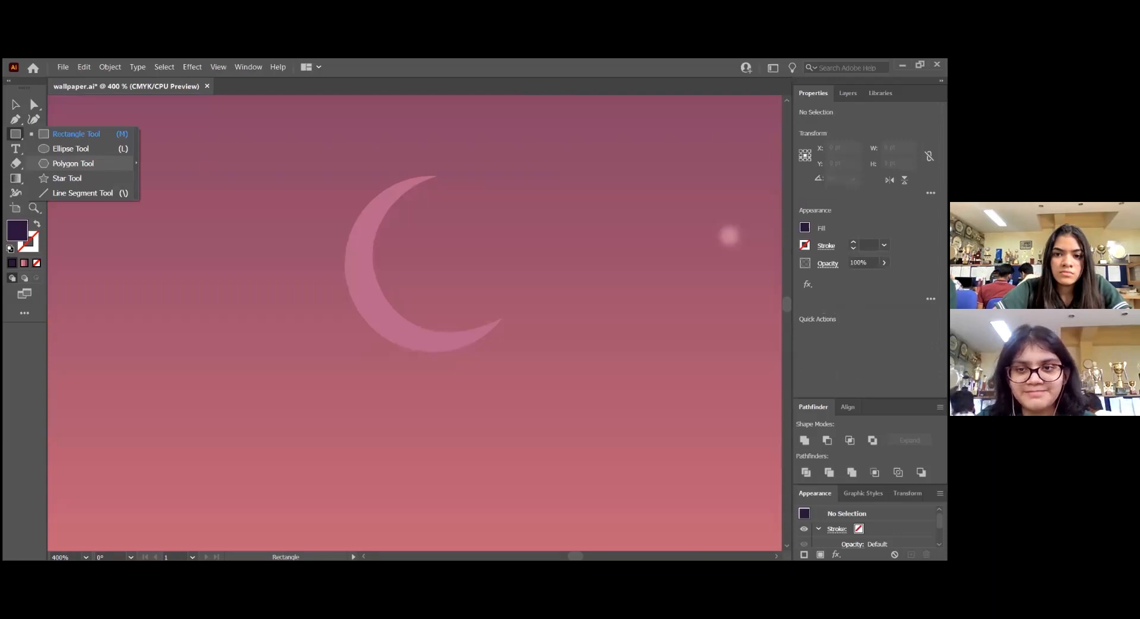
key(l)
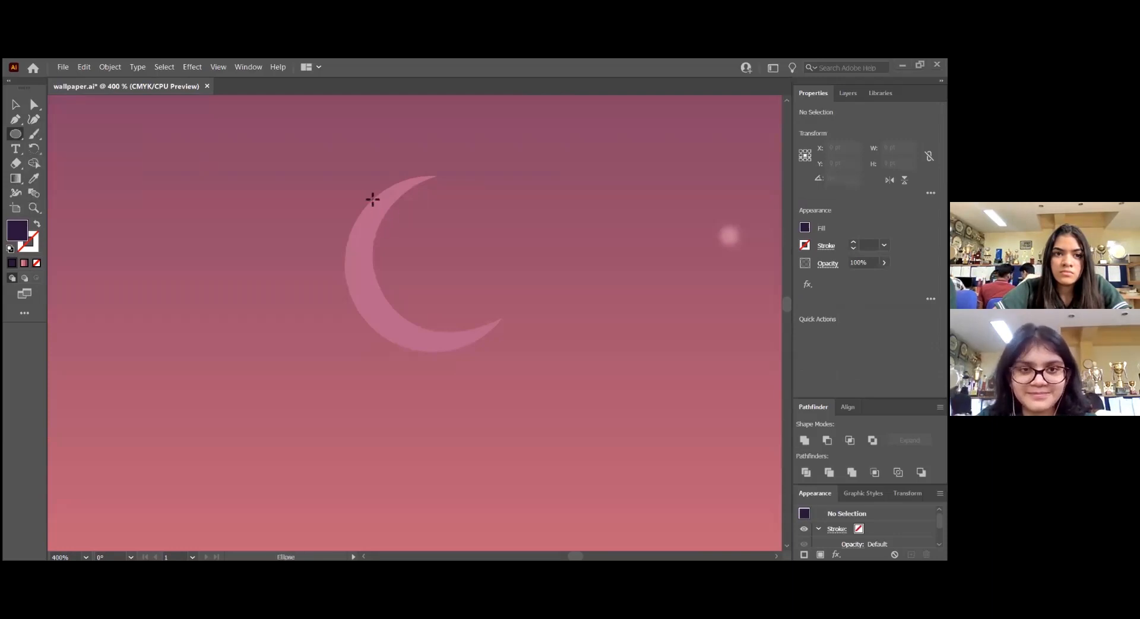
drag(372, 199, 530, 357)
drag(109, 172, 245, 310)
key(v)
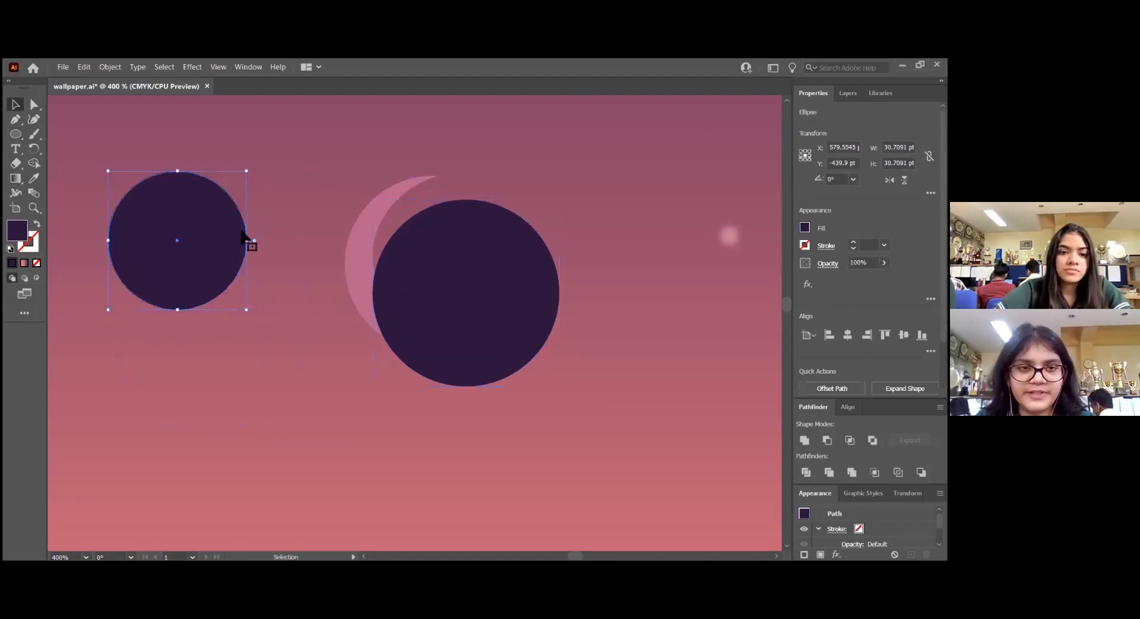
key(Delete)
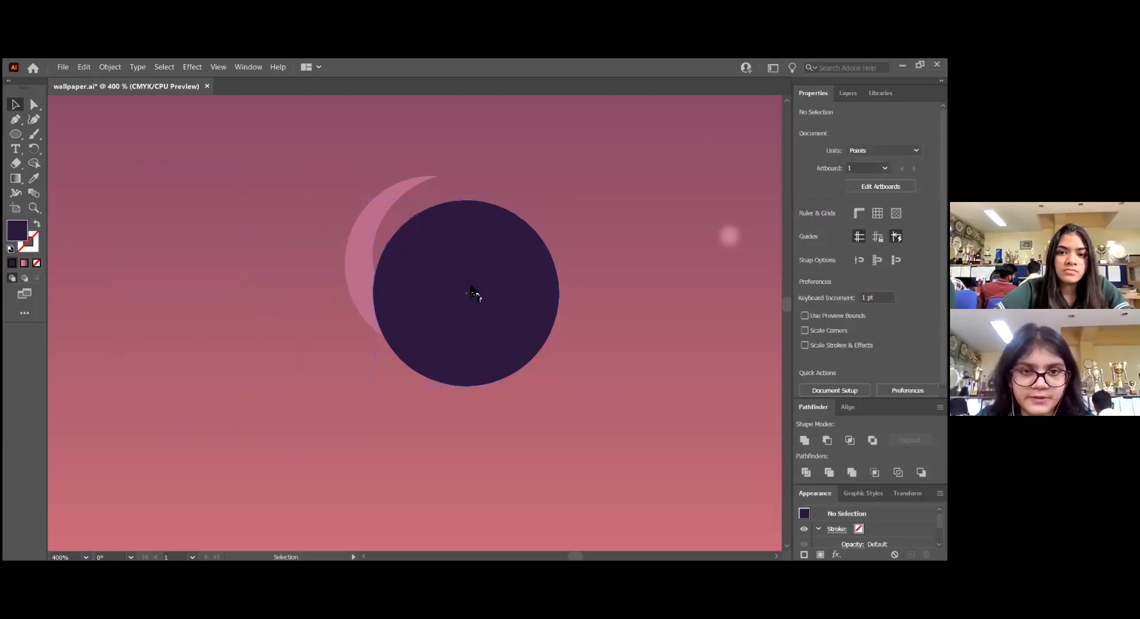
Swap the circle's fill and stroke, then fit it to the moon's outer edge at about 39 pt in diameter
key(ctrl+a)
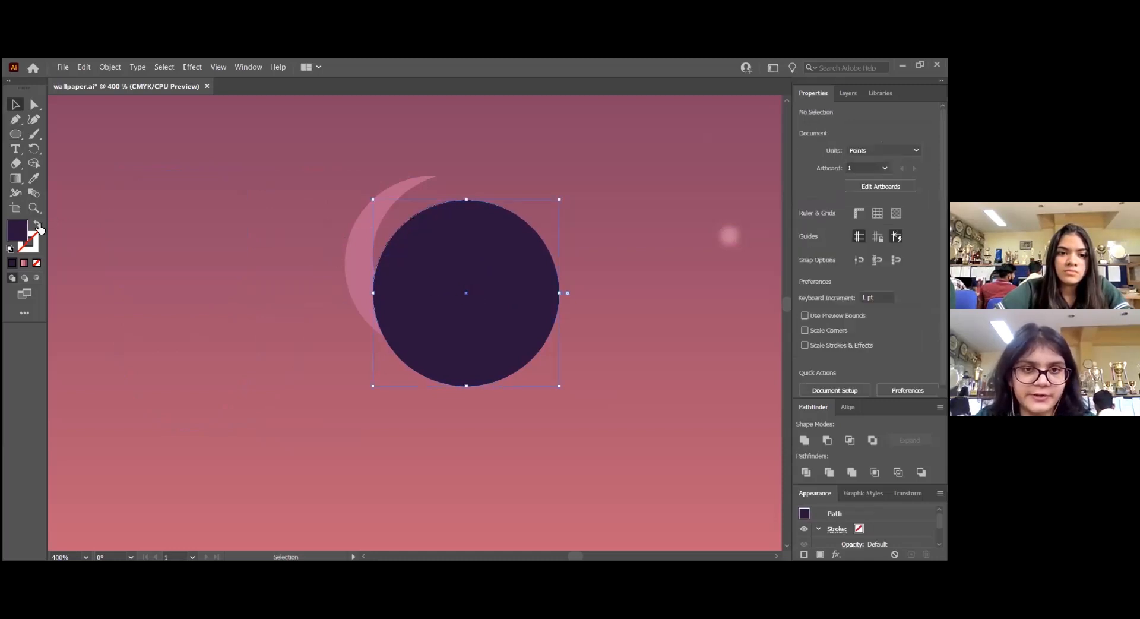
click(37, 225)
drag(409, 223, 379, 196)
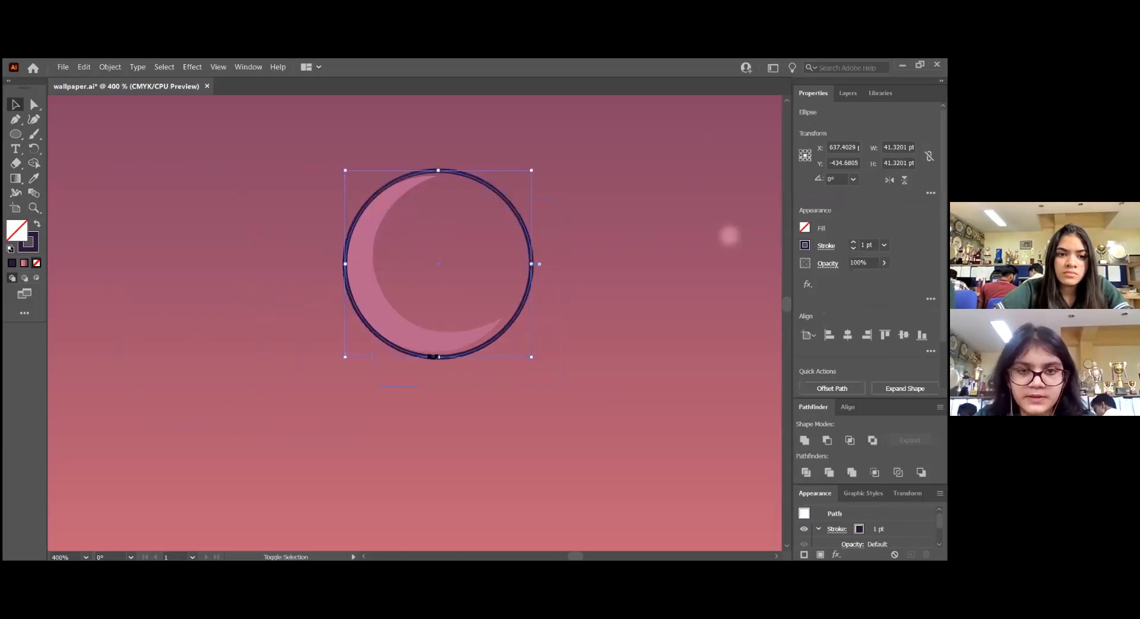
drag(439, 357, 440, 349)
drag(443, 173, 468, 186)
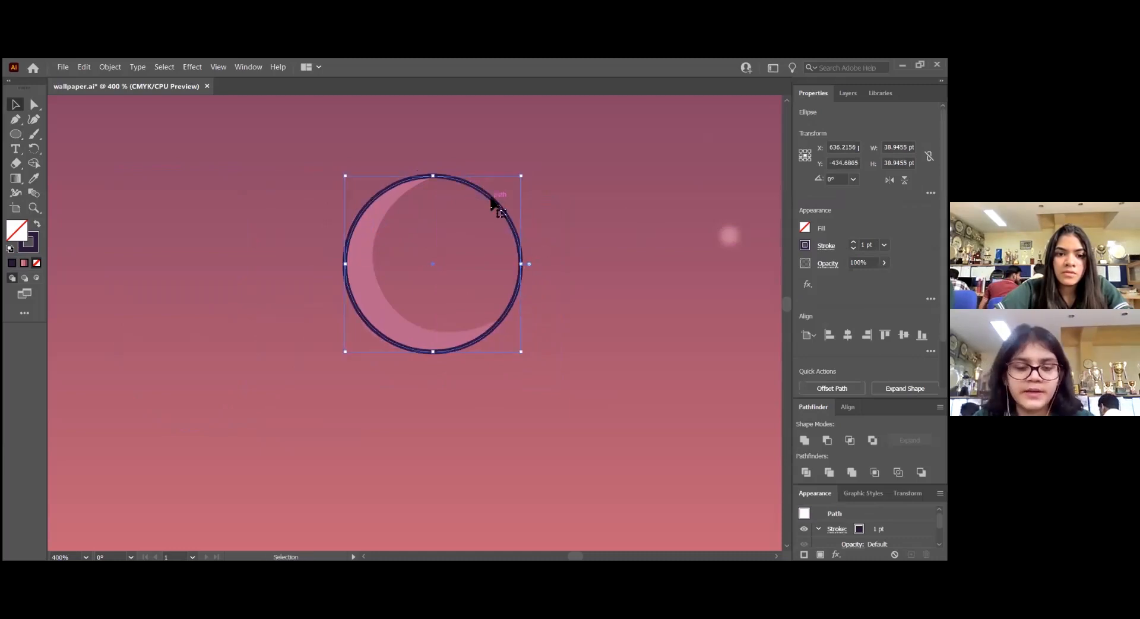
Duplicate the circle onto the crescent's inner edge and adjust the copy's top and bottom anchors with the Curvature tool
drag(499, 196, 522, 190)
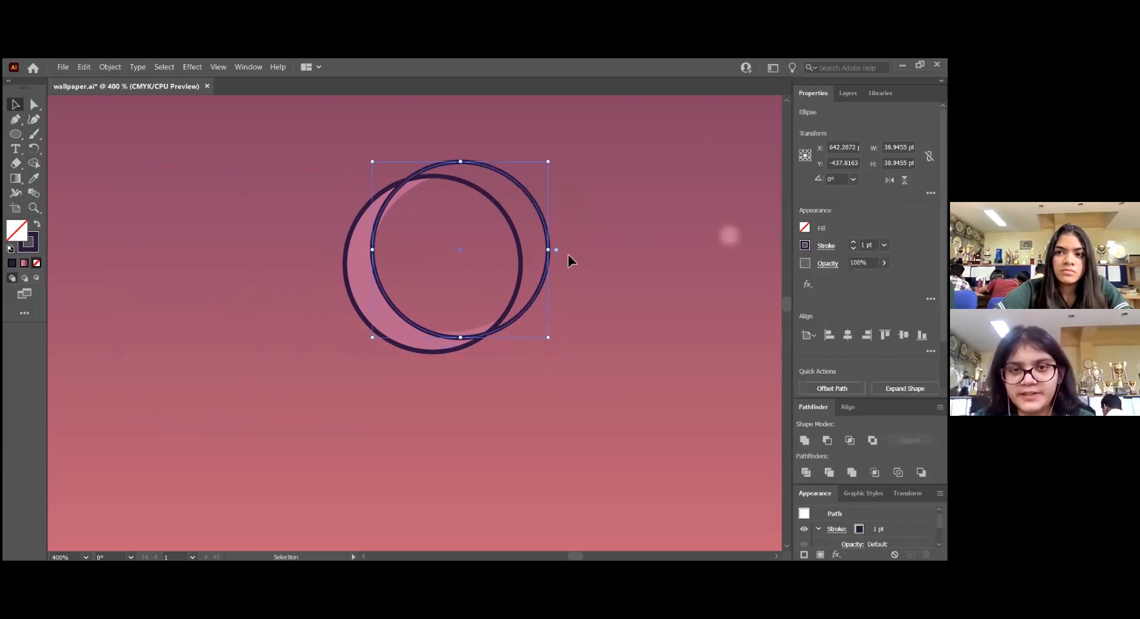
click(34, 118)
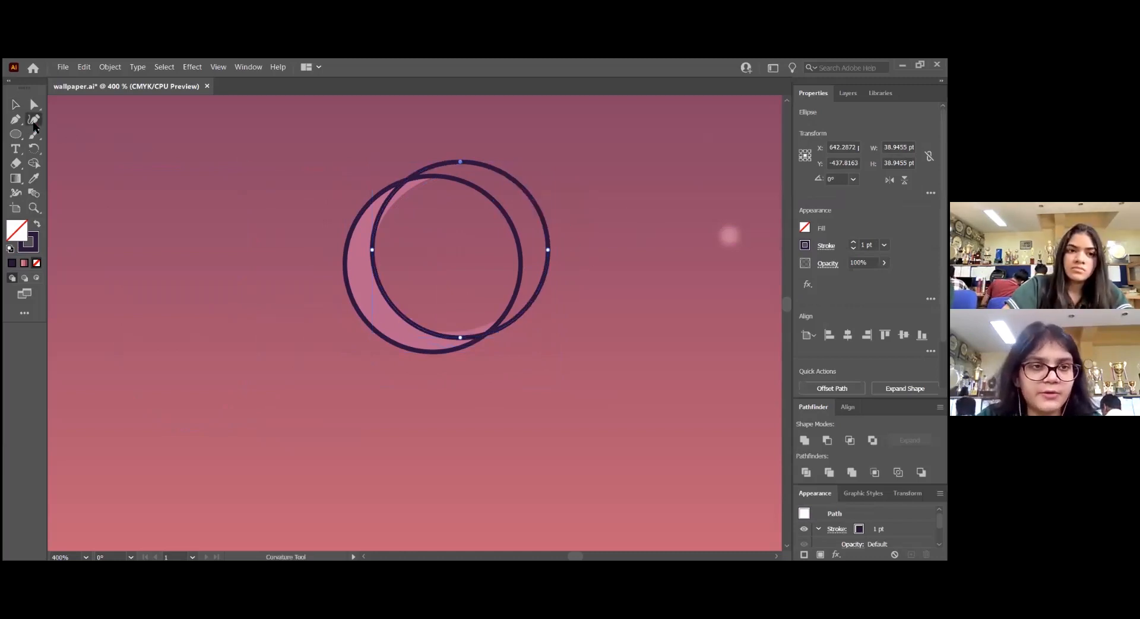
drag(460, 161, 463, 172)
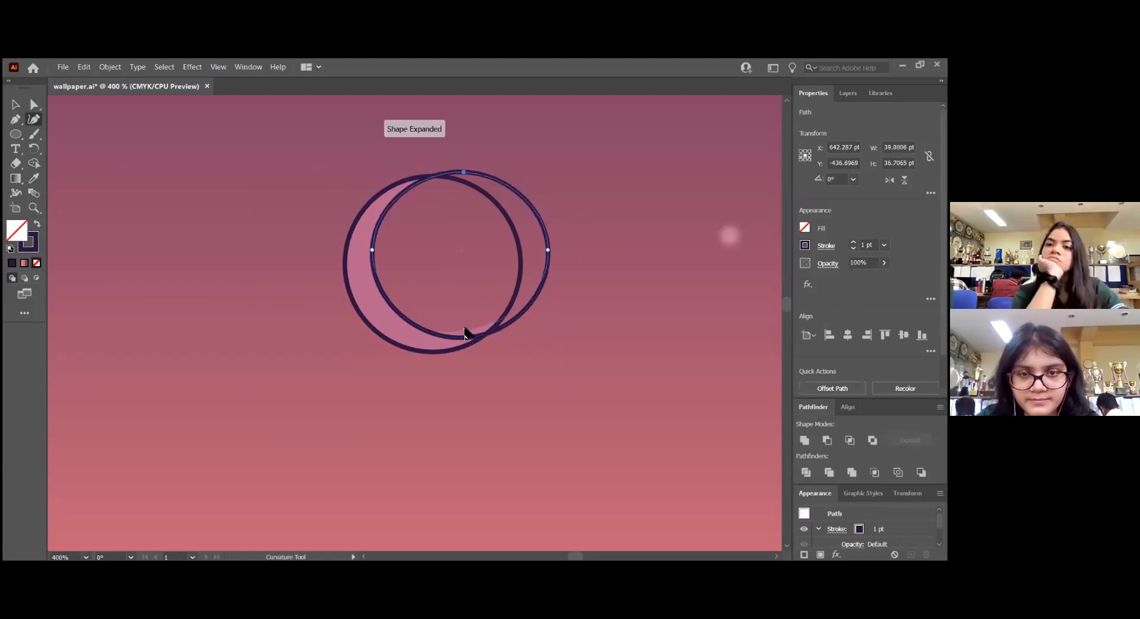
drag(462, 336, 425, 336)
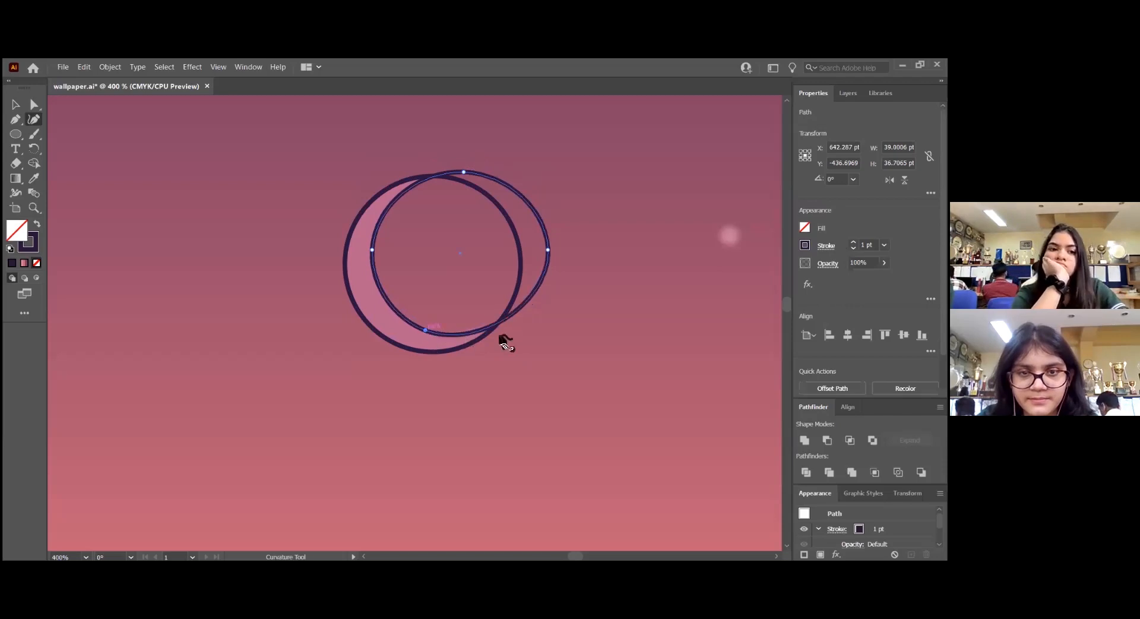
key(v)
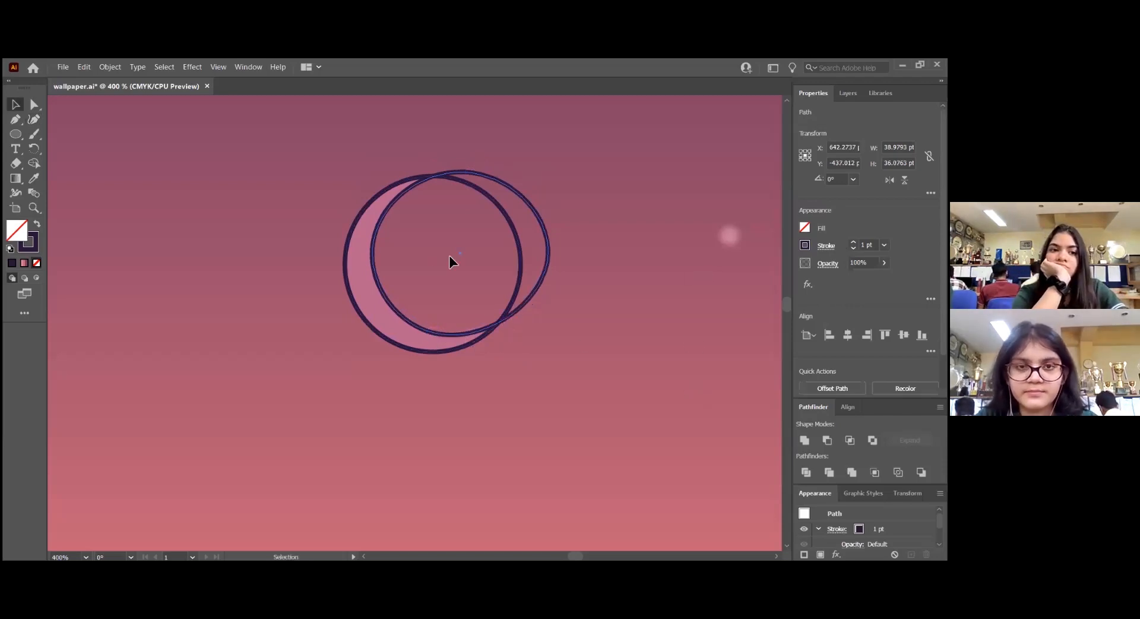
Subtract the front circle from the back one with Minus Front to form the crescent moon, then reselect the crescent
key(ctrl+a)
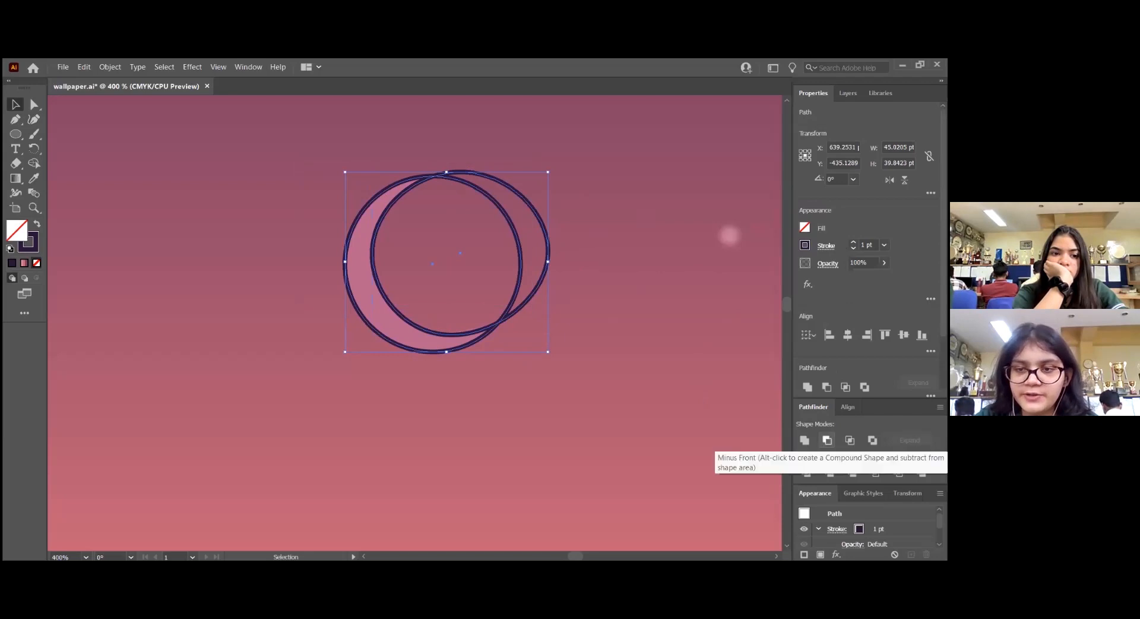
click(826, 440)
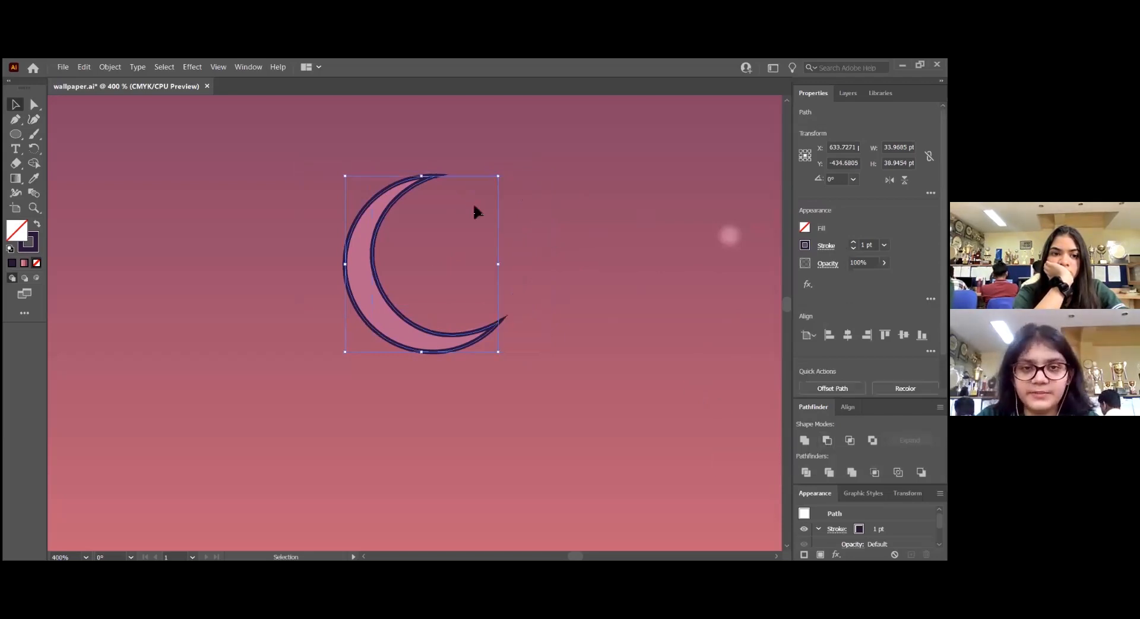
click(579, 207)
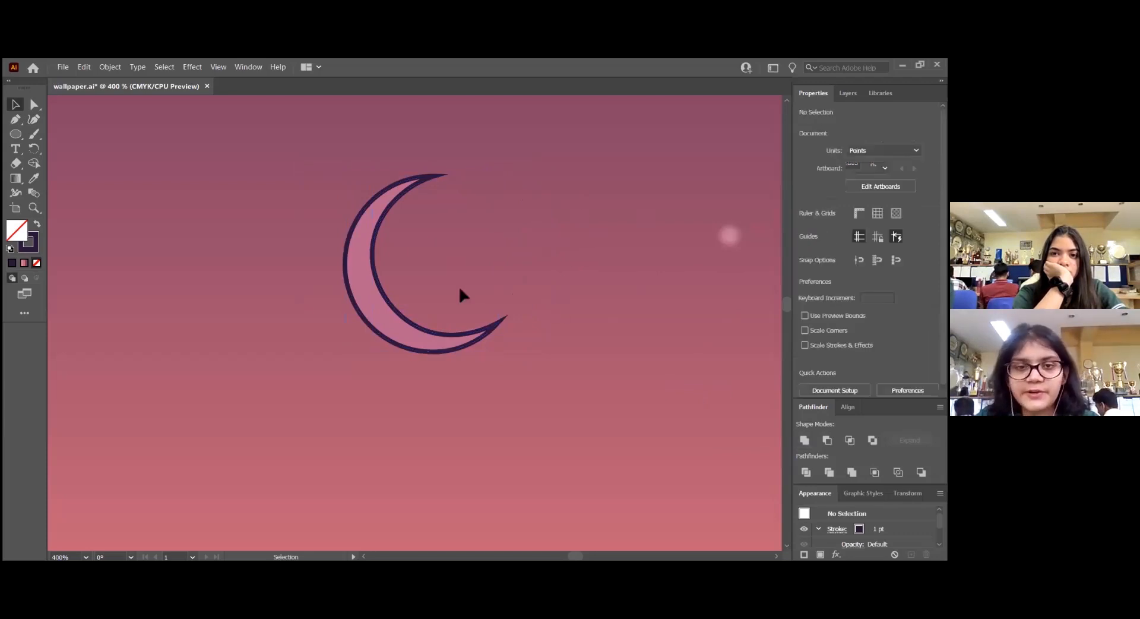
click(488, 325)
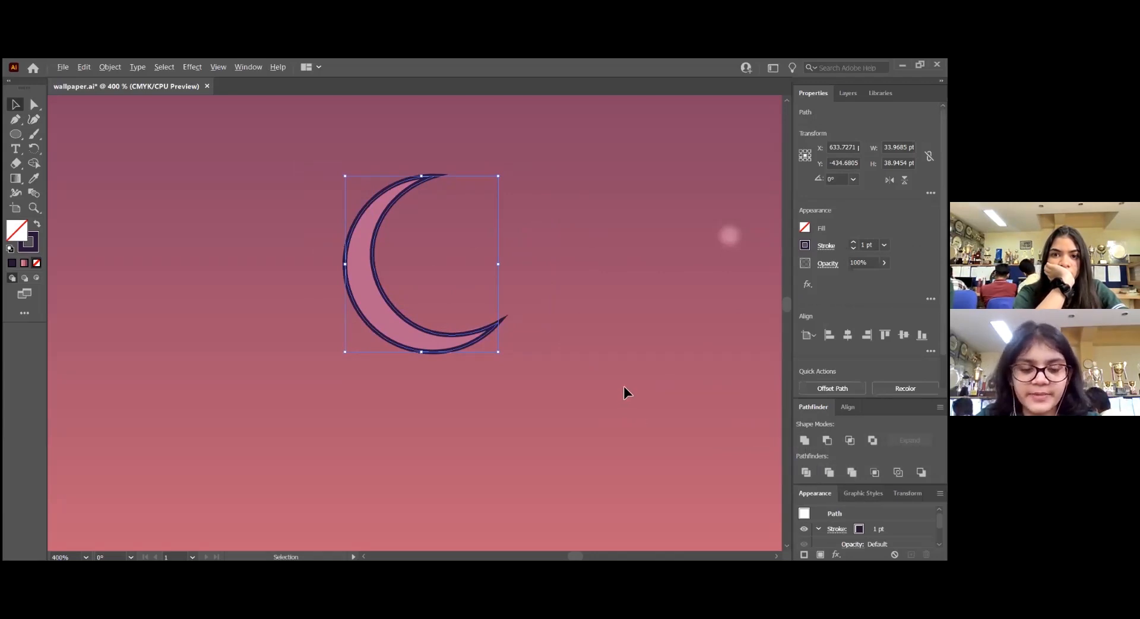
scroll(620, 392, down, 3)
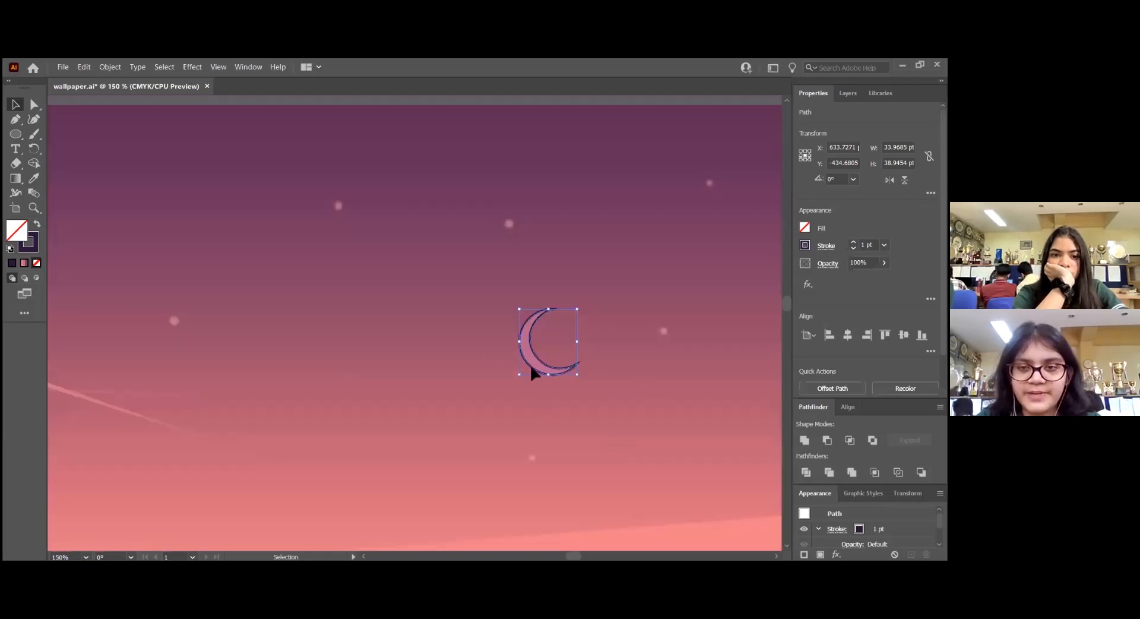
Draw a straight line about 359 pt long along the bright shooting star with the Pen tool, from its thick head to its tail
scroll(520, 344, down, 2)
scroll(521, 344, down, 1)
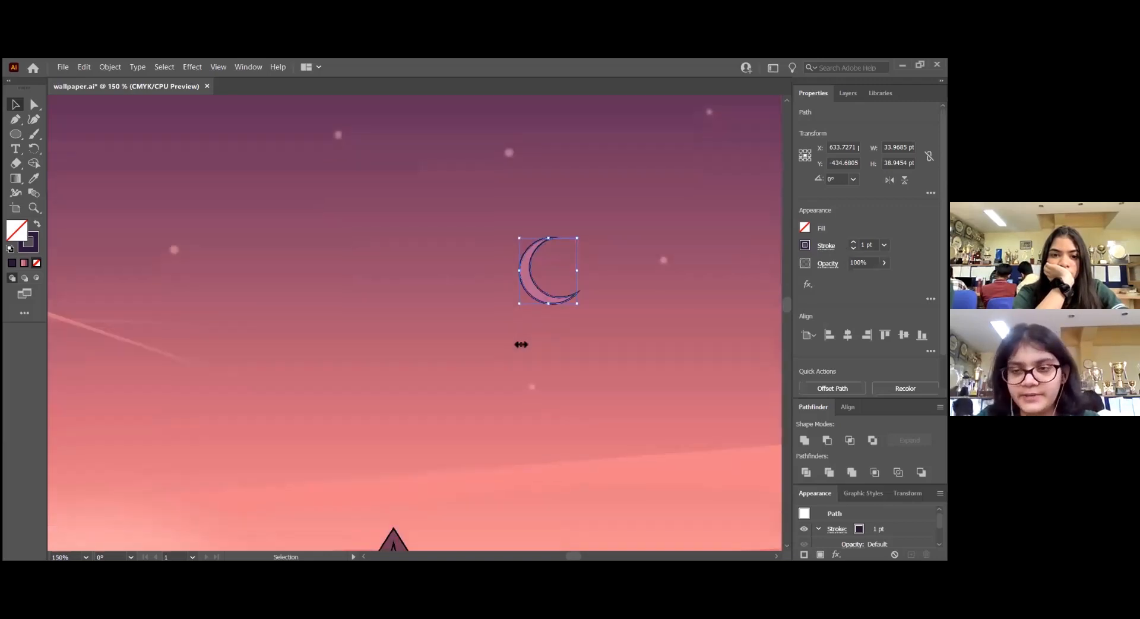
scroll(513, 355, down, 2)
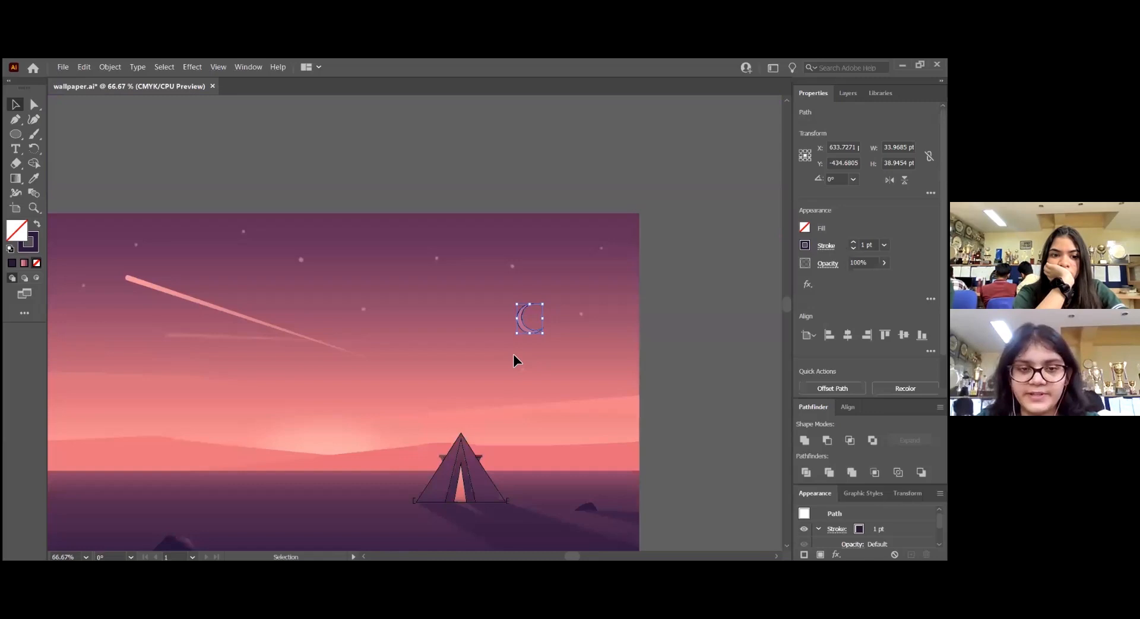
scroll(513, 354, down, 3)
key(a)
scroll(453, 387, left, 2)
key(v)
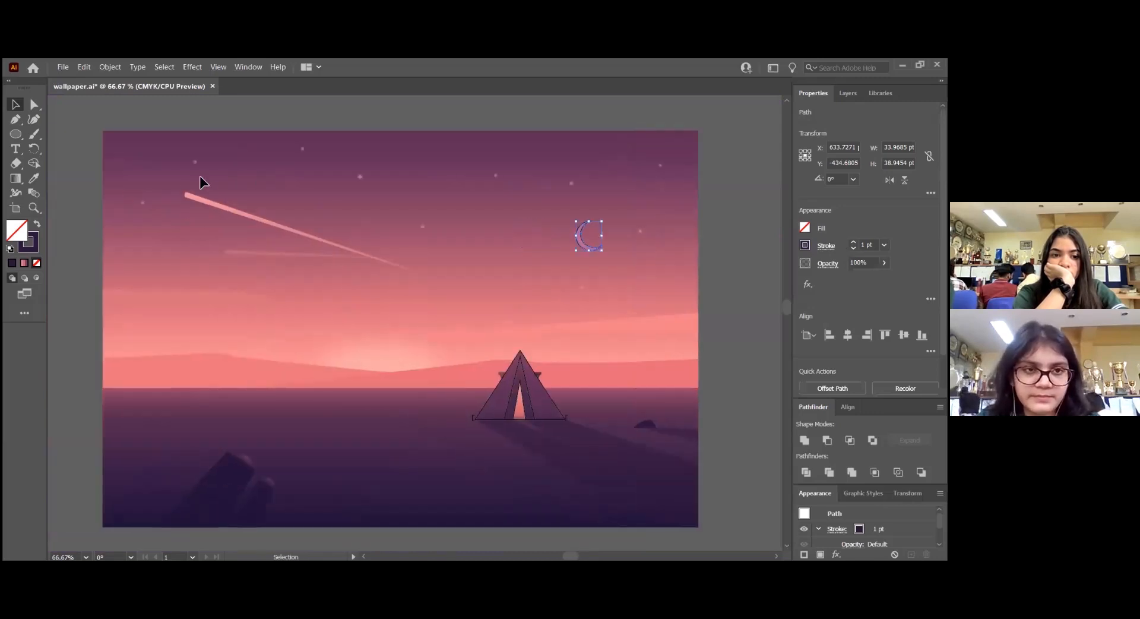
scroll(176, 192, up, 5)
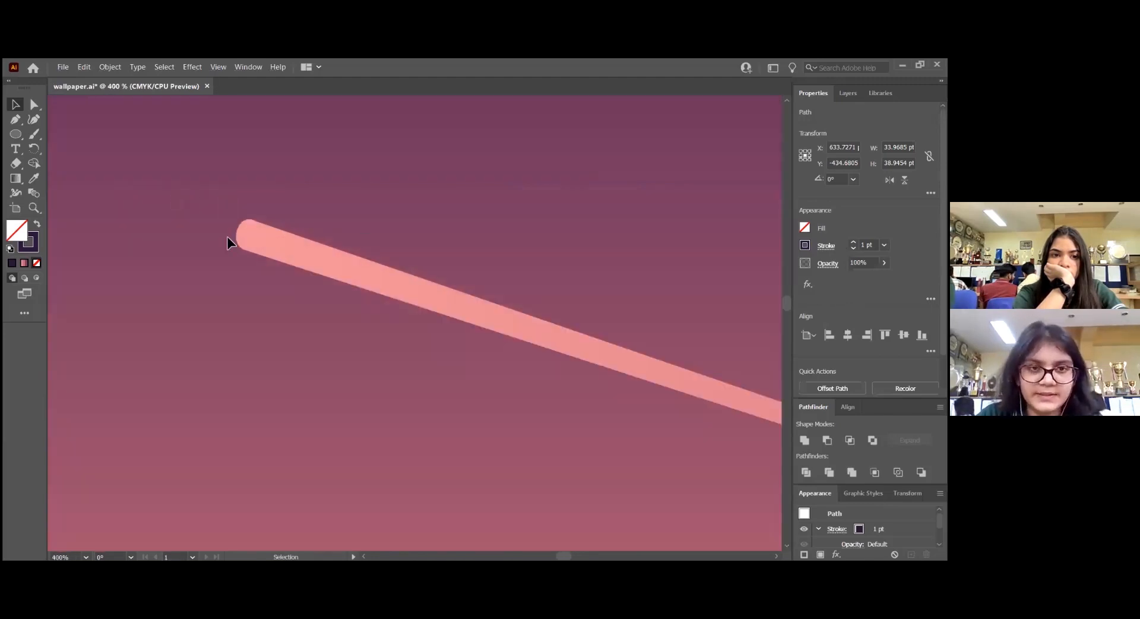
scroll(227, 236, down, 1)
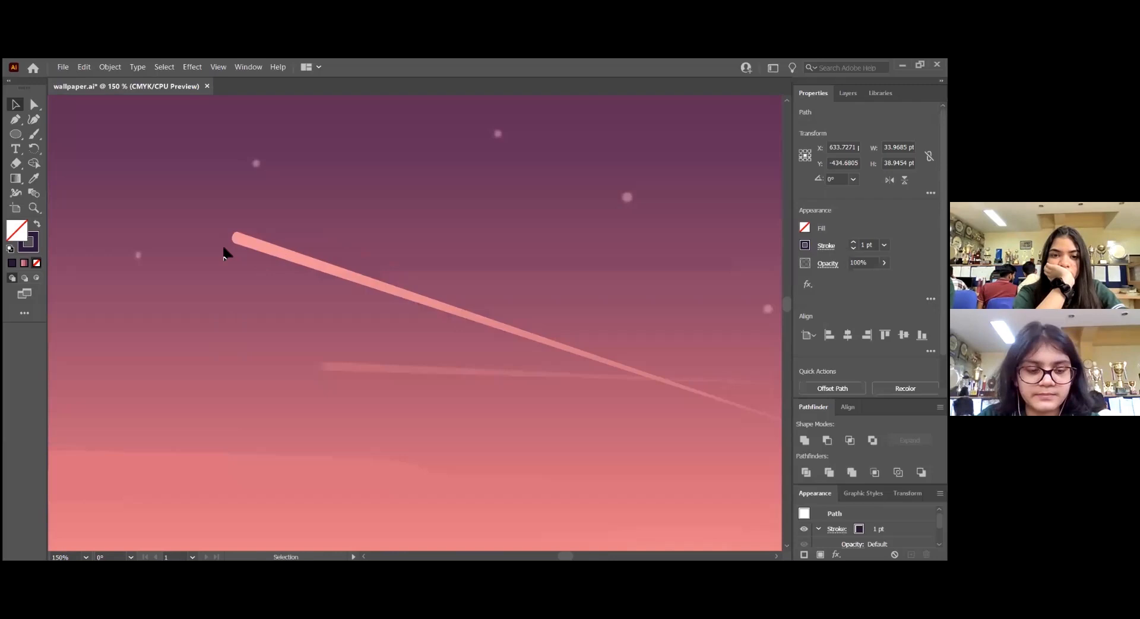
scroll(225, 252, right, 3)
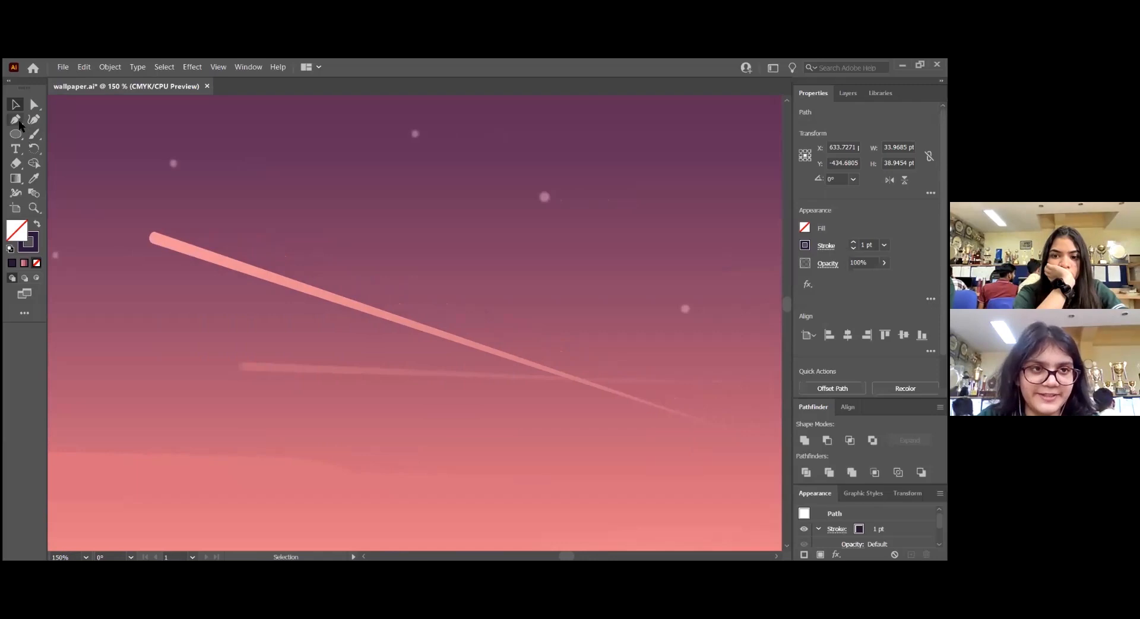
click(17, 120)
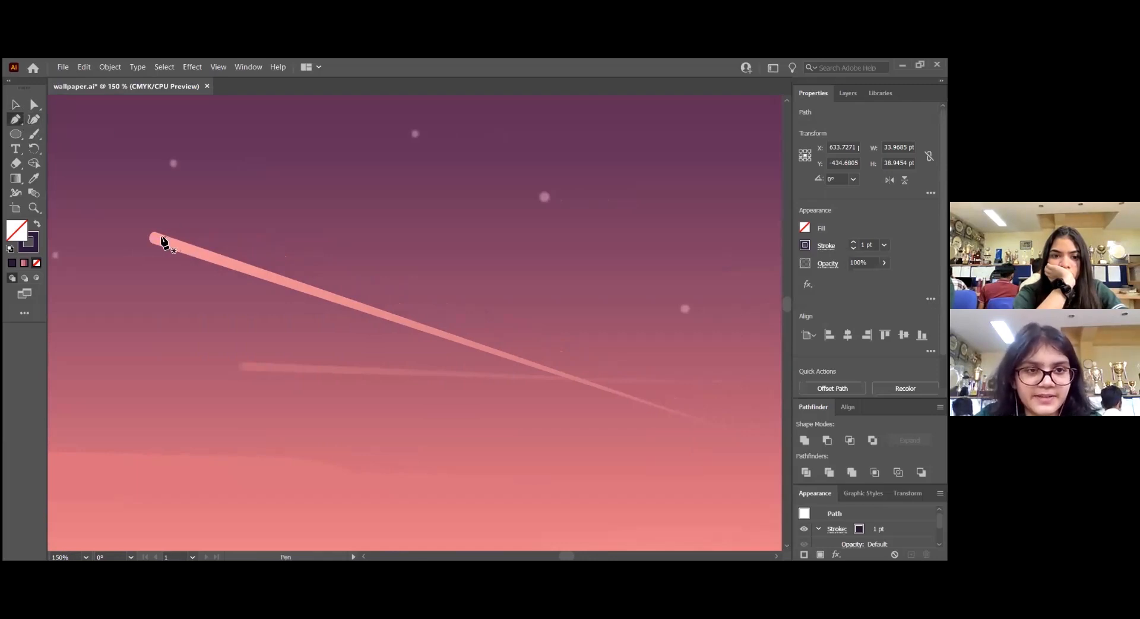
mouse_move(153, 240)
mouse_down()
mouse_move(224, 273)
mouse_move(400, 319)
mouse_move(649, 419)
mouse_up()
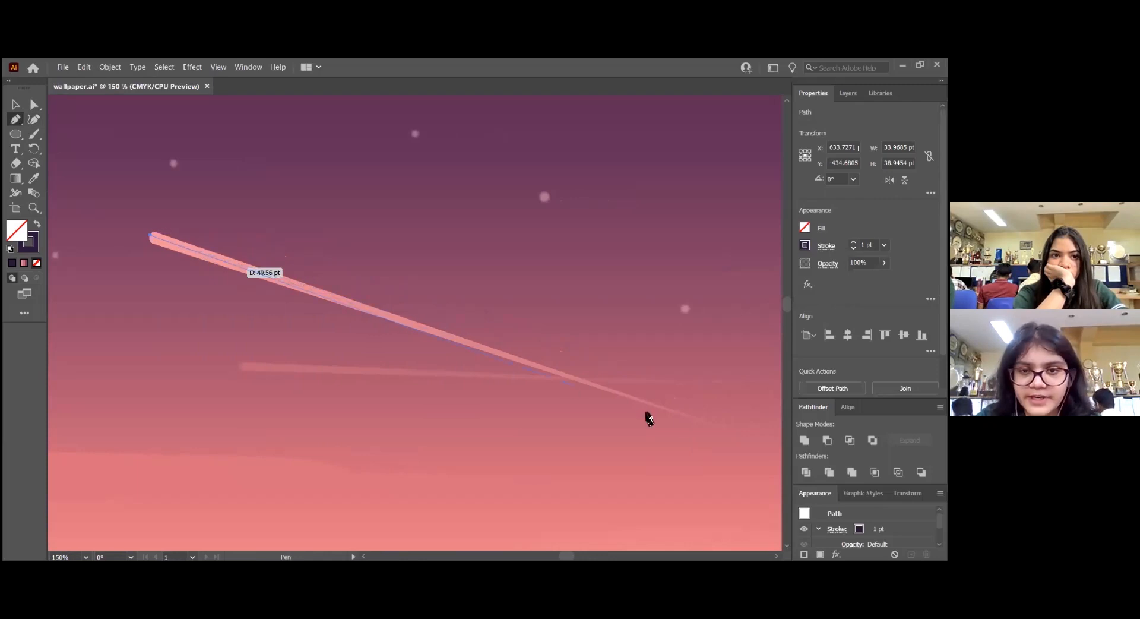
click(727, 429)
key(v)
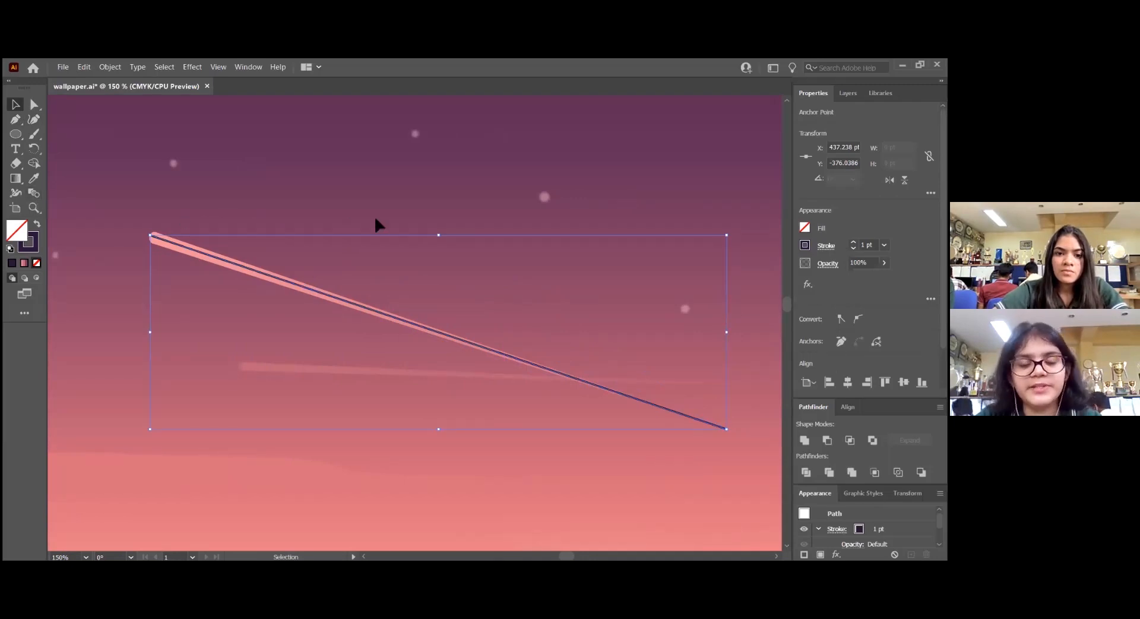
Widen the line's head end to about 7.15 pt with the Width tool, then rotate the line slightly to cover the streak
click(18, 199)
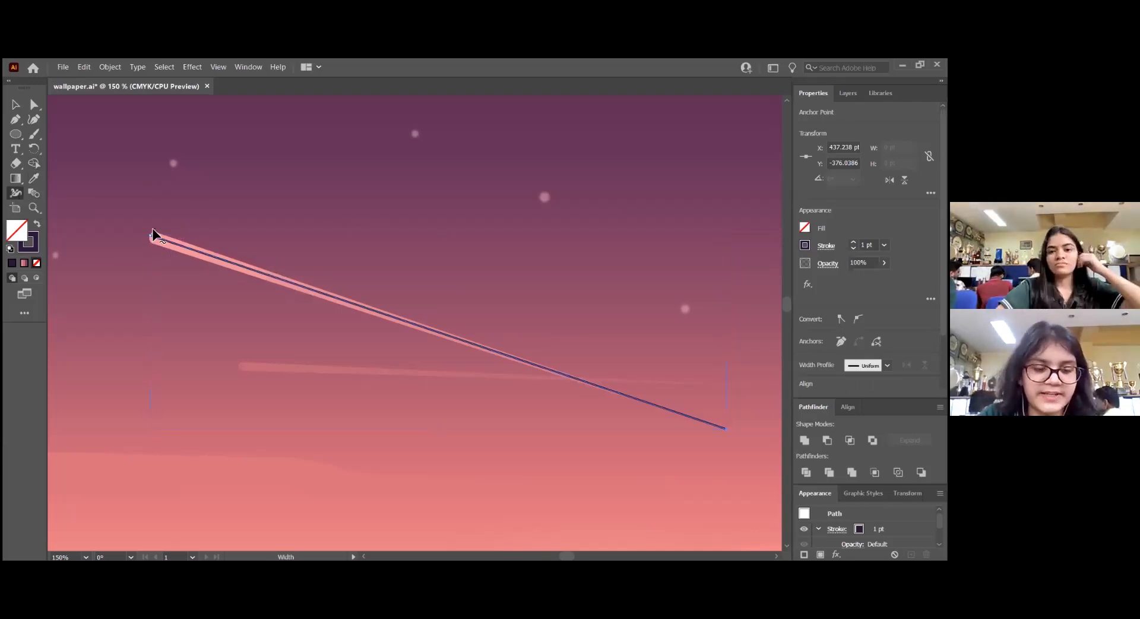
scroll(152, 230, up, 1)
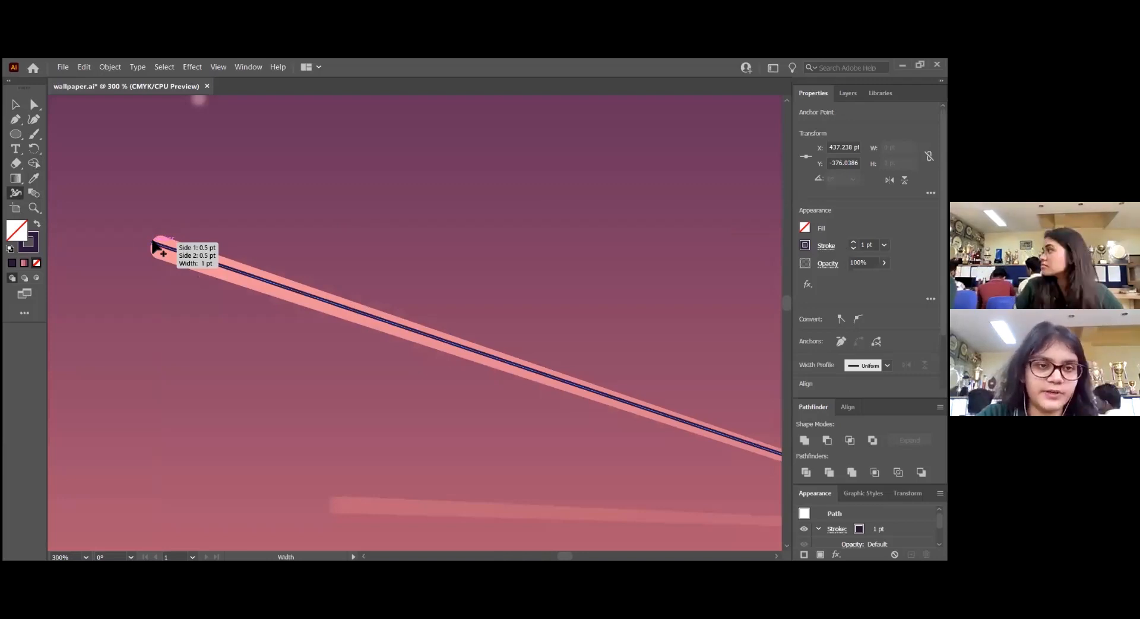
mouse_move(153, 245)
mouse_down()
mouse_move(153, 264)
mouse_move(160, 239)
mouse_up()
key(v)
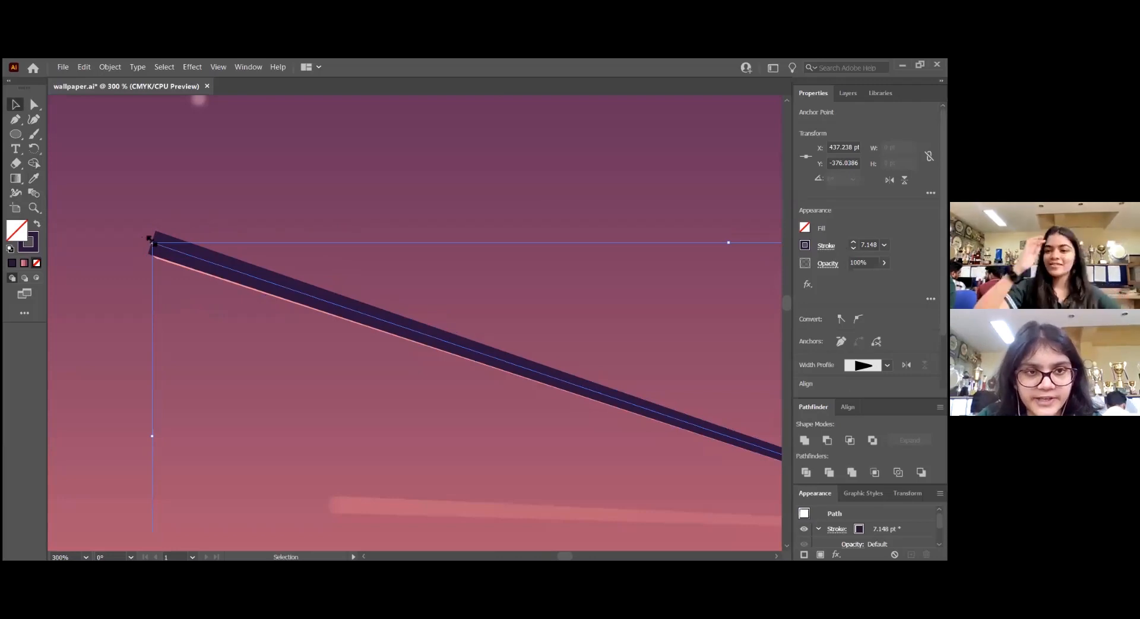
drag(148, 235, 150, 240)
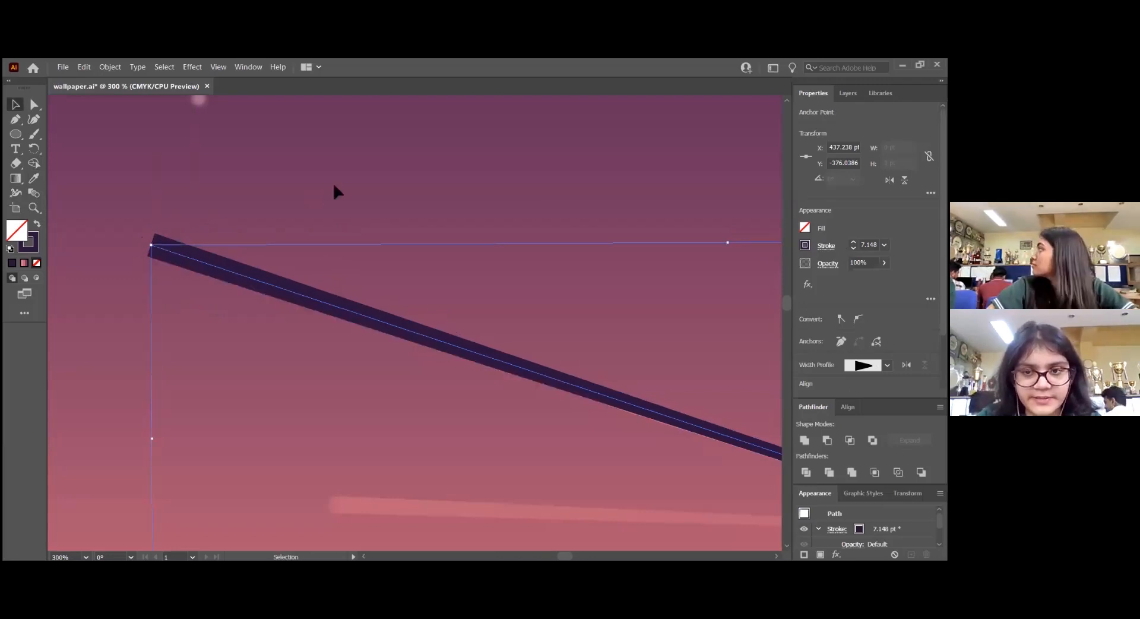
scroll(262, 239, down, 3)
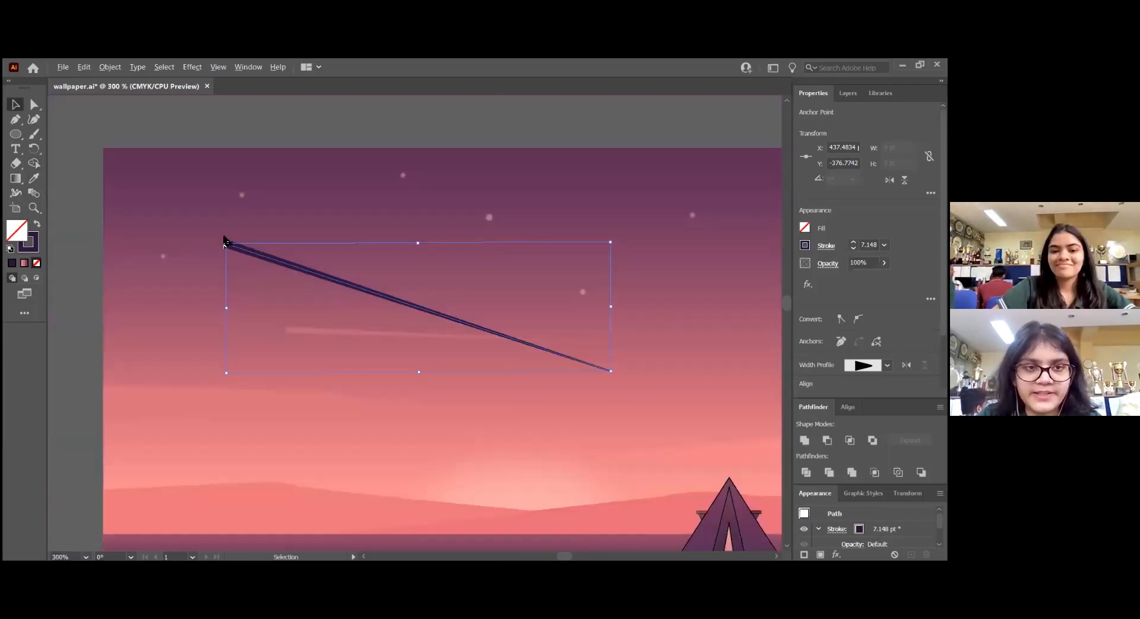
Draw a rounded cap about 5.8 by 7.1 pt on the line's blunt head with the Curvature tool, then swap its fill and stroke
scroll(226, 244, up, 1)
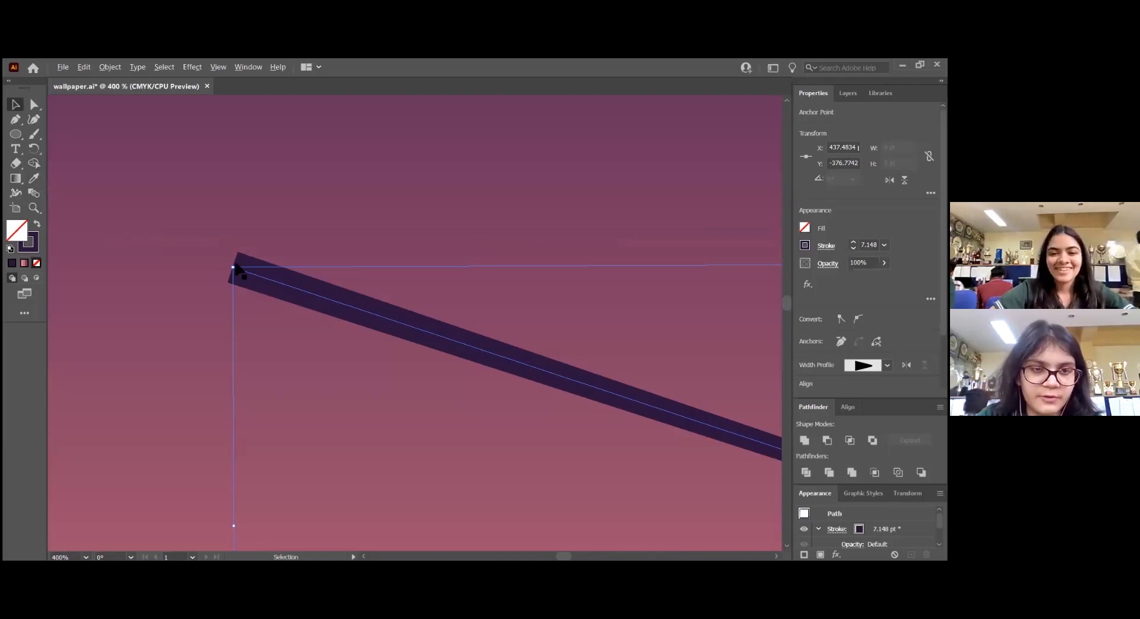
scroll(235, 254, up, 1)
click(177, 180)
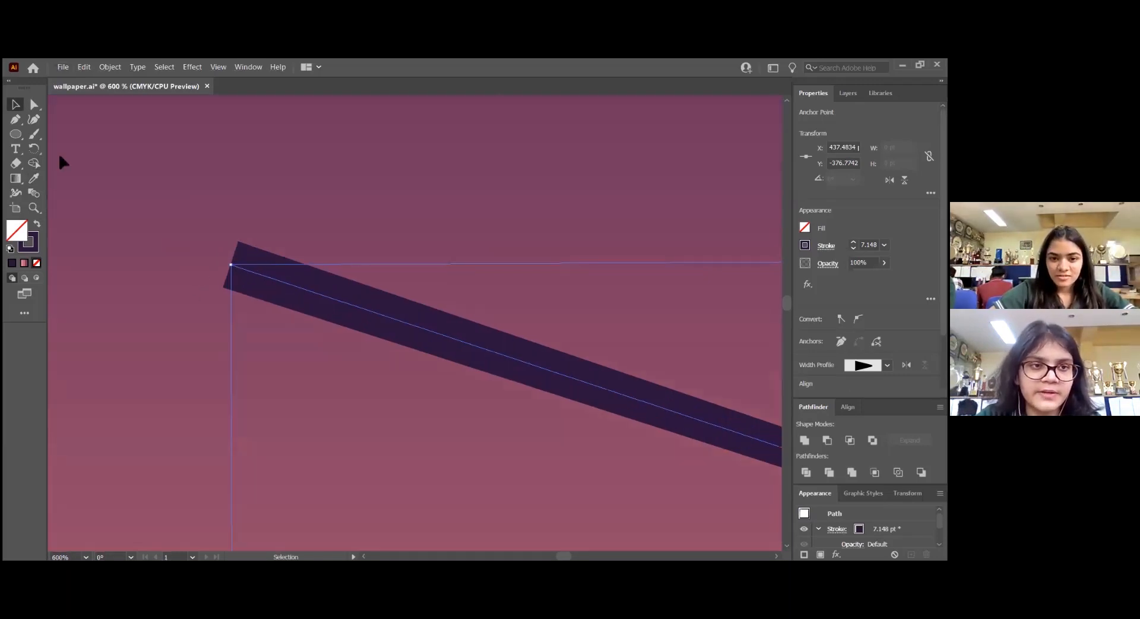
click(24, 119)
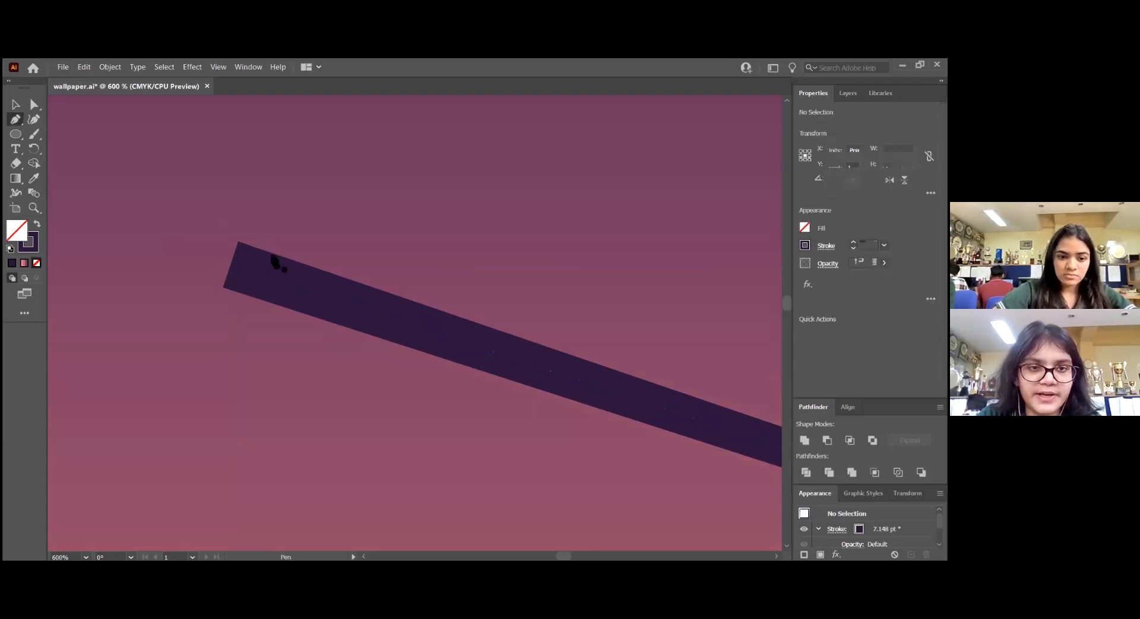
click(33, 119)
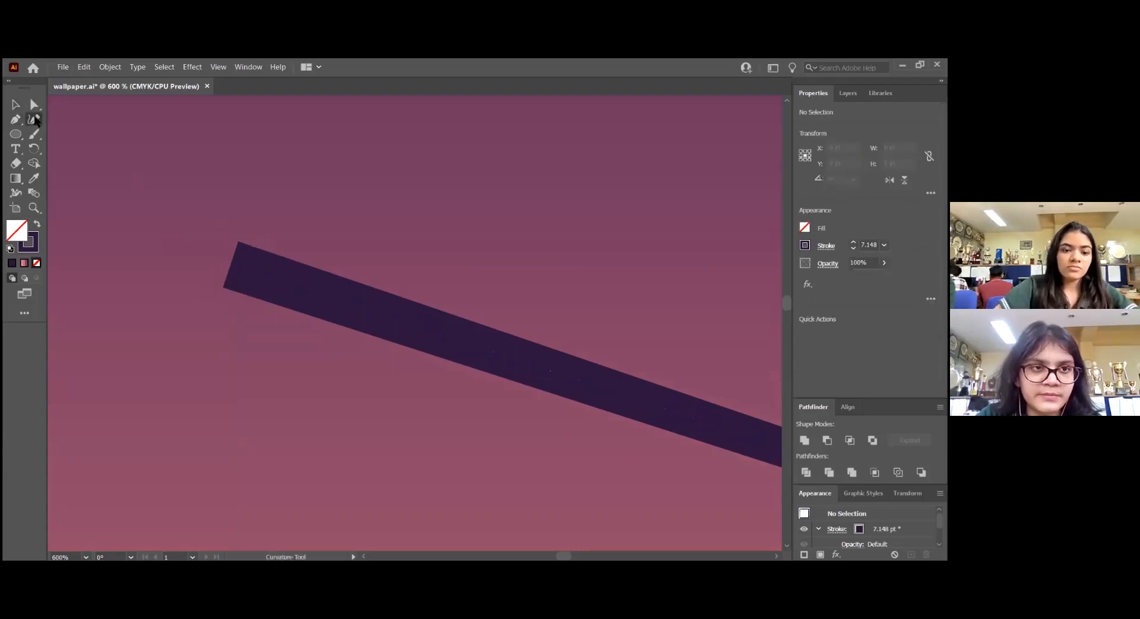
click(240, 242)
click(207, 249)
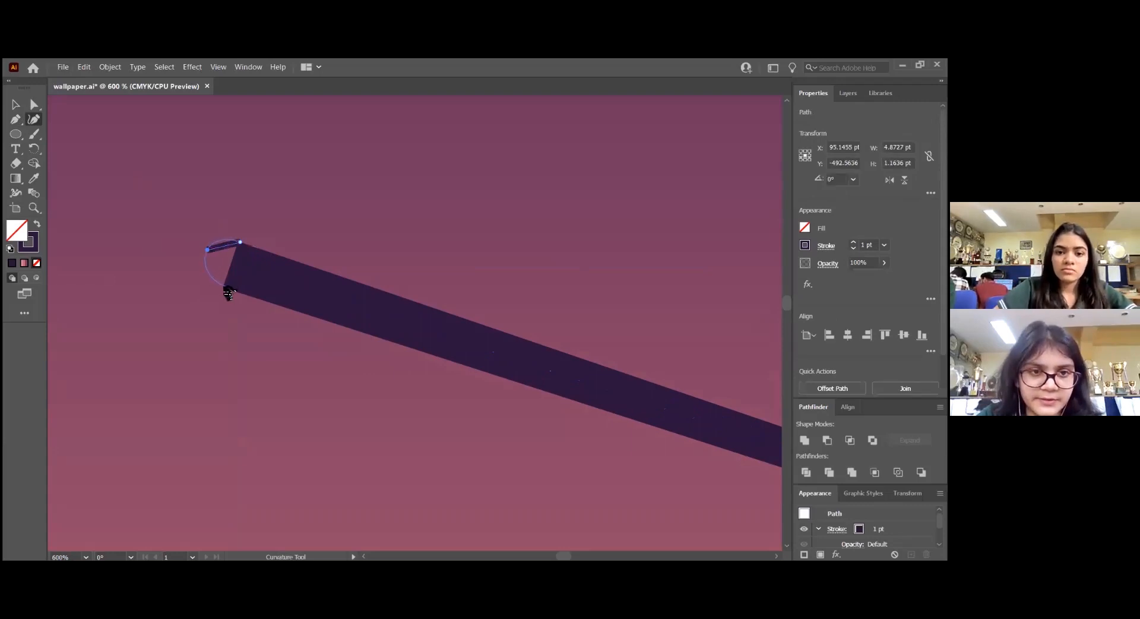
click(225, 287)
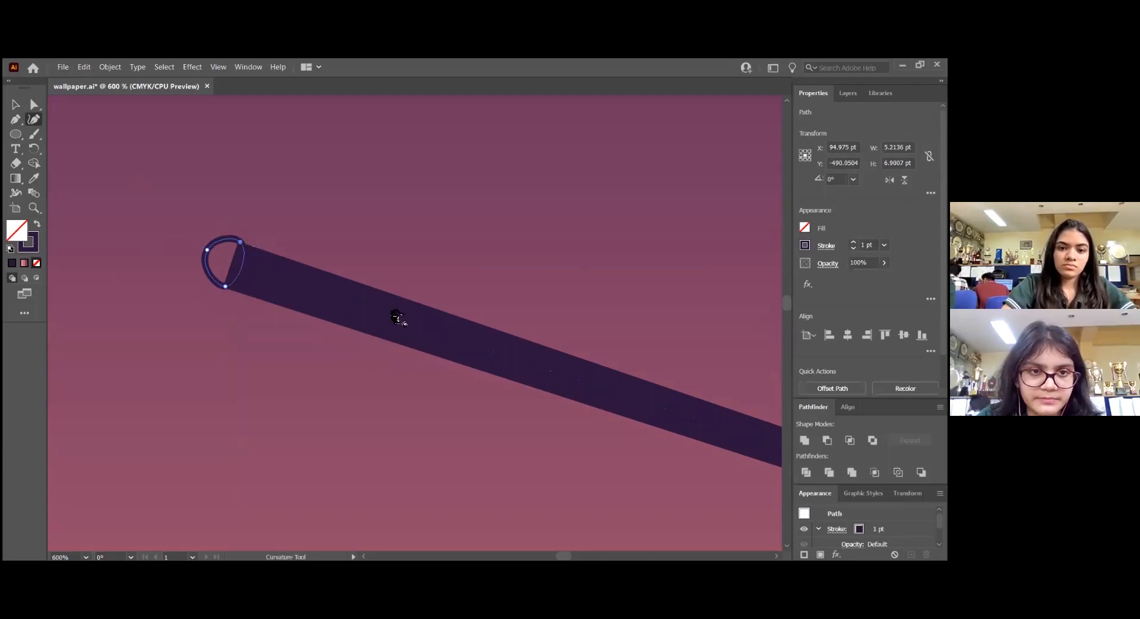
key(v)
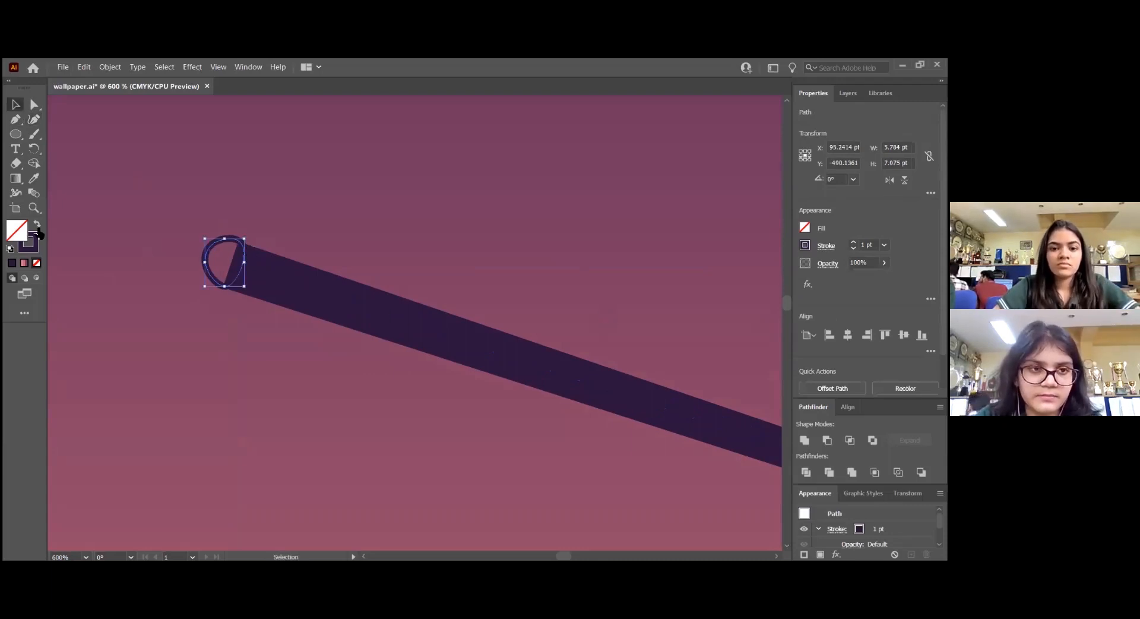
click(37, 224)
Group the rounded cap with the tapered line of the shooting star, then deselect the group
click(310, 187)
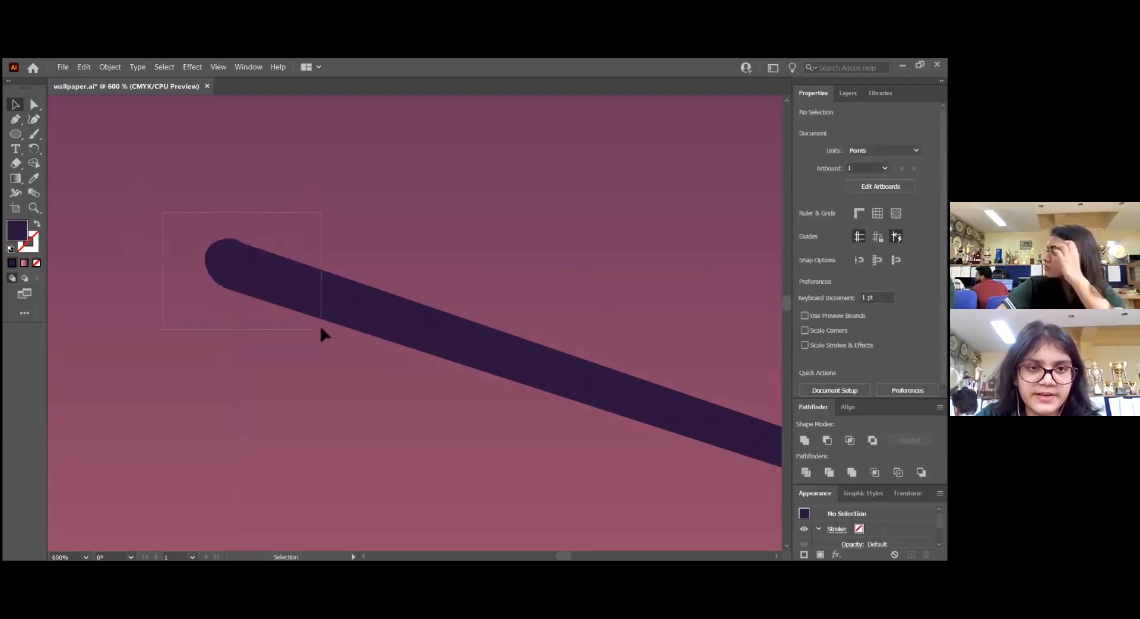
drag(321, 328, 321, 329)
key(ctrl+g)
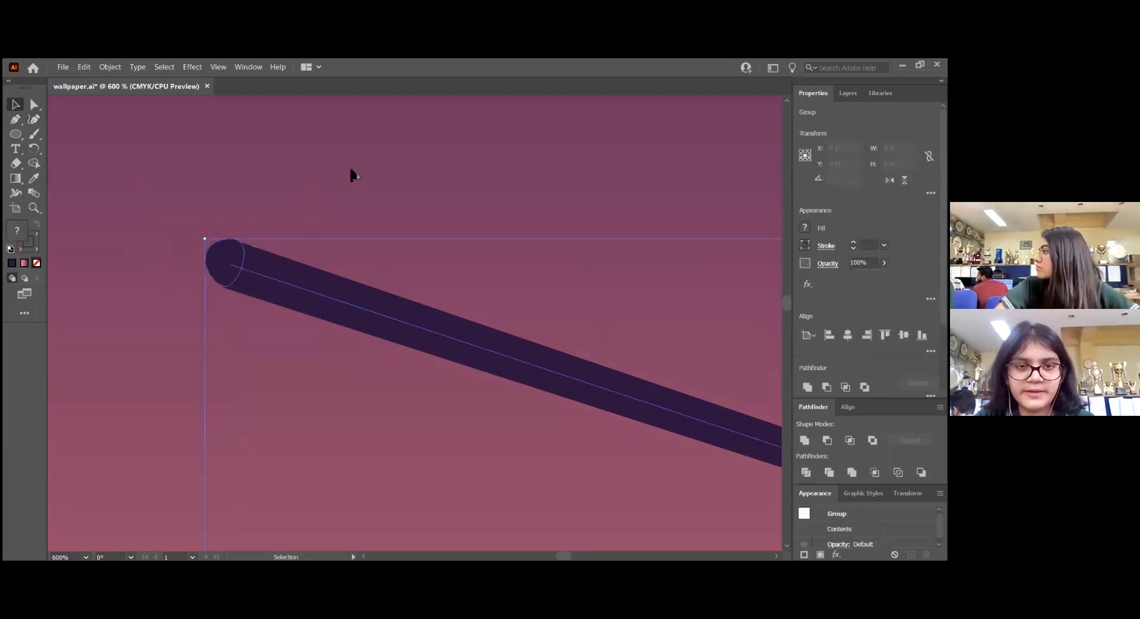
click(156, 316)
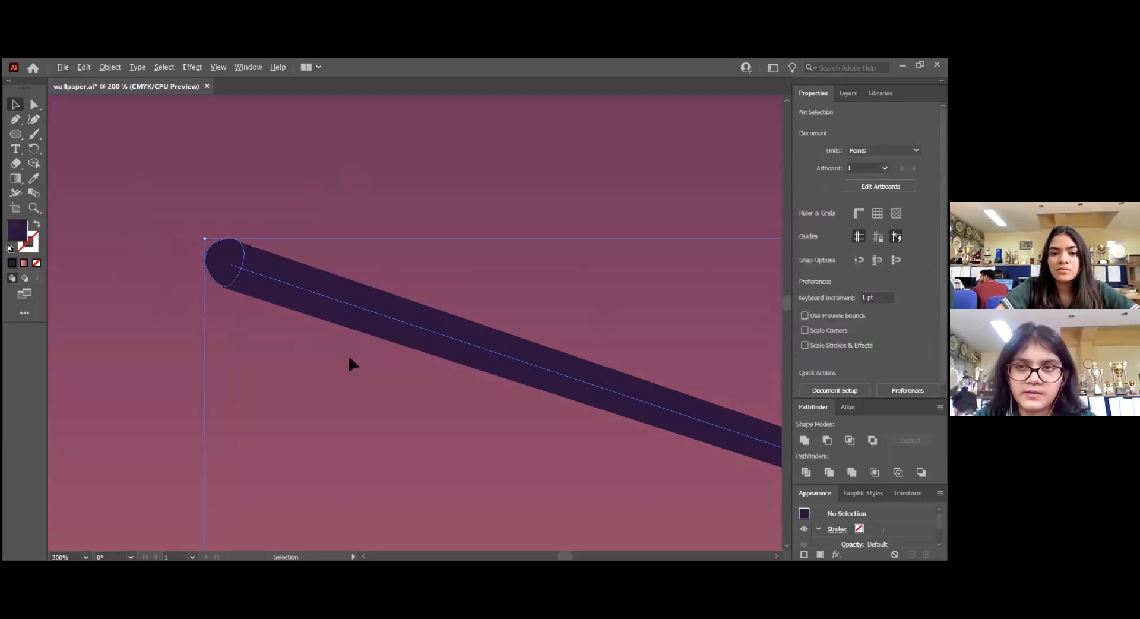
Duplicate the shooting star group below the original and rotate the copy almost horizontal to match the fainter streak's angle
scroll(349, 357, down, 4)
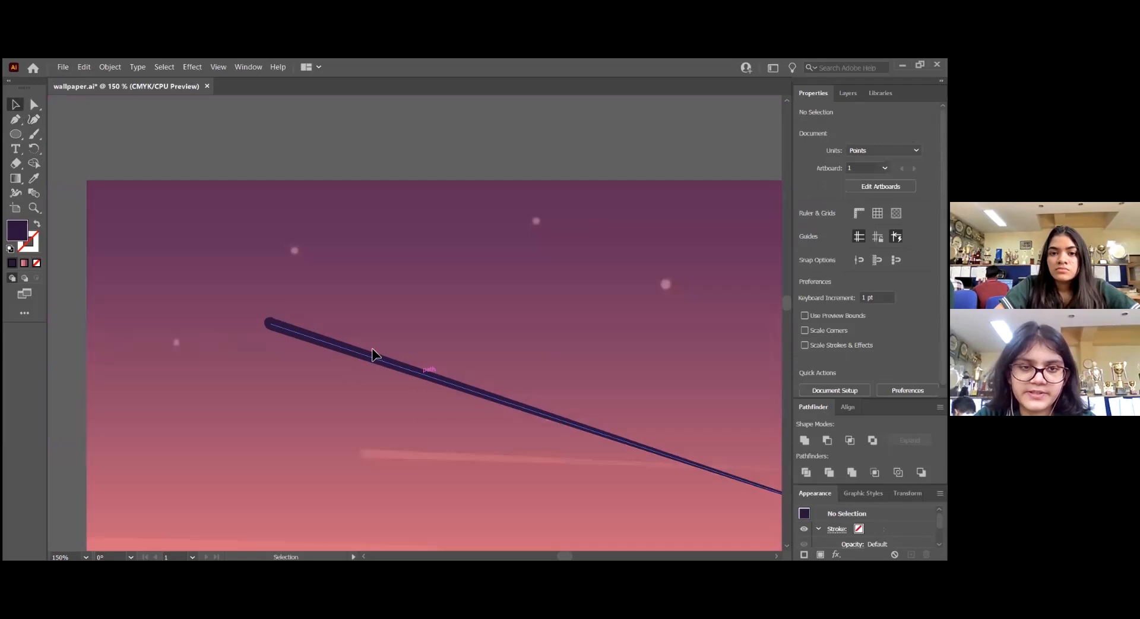
scroll(373, 350, down, 3)
scroll(373, 350, right, 2)
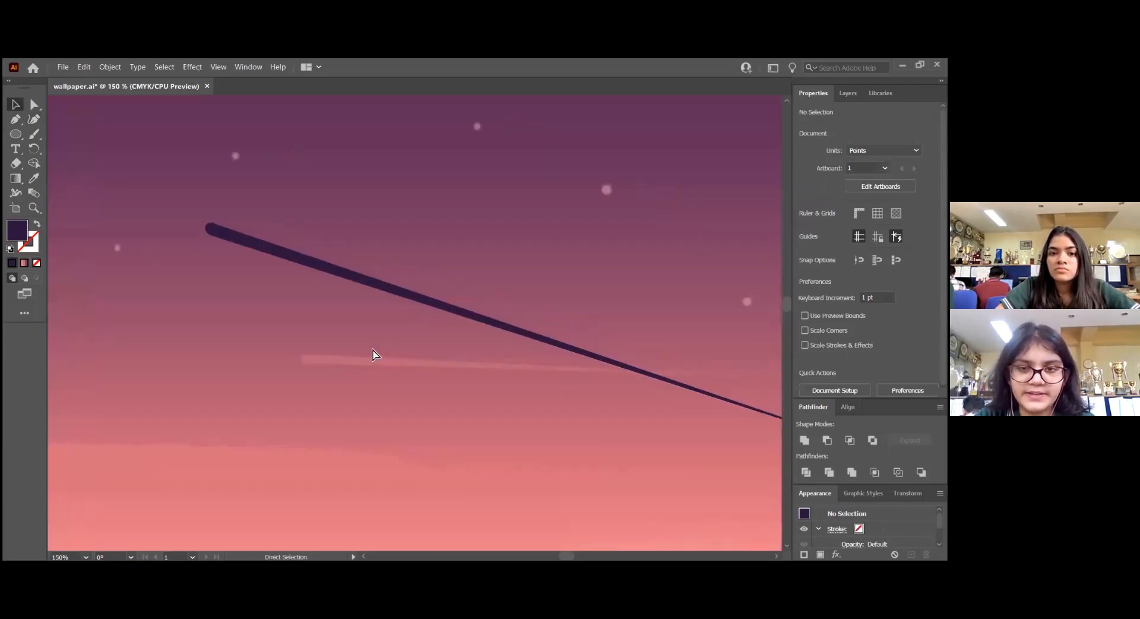
scroll(373, 355, right, 2)
mouse_move(338, 293)
mouse_down()
mouse_move(351, 362)
mouse_move(713, 460)
mouse_up()
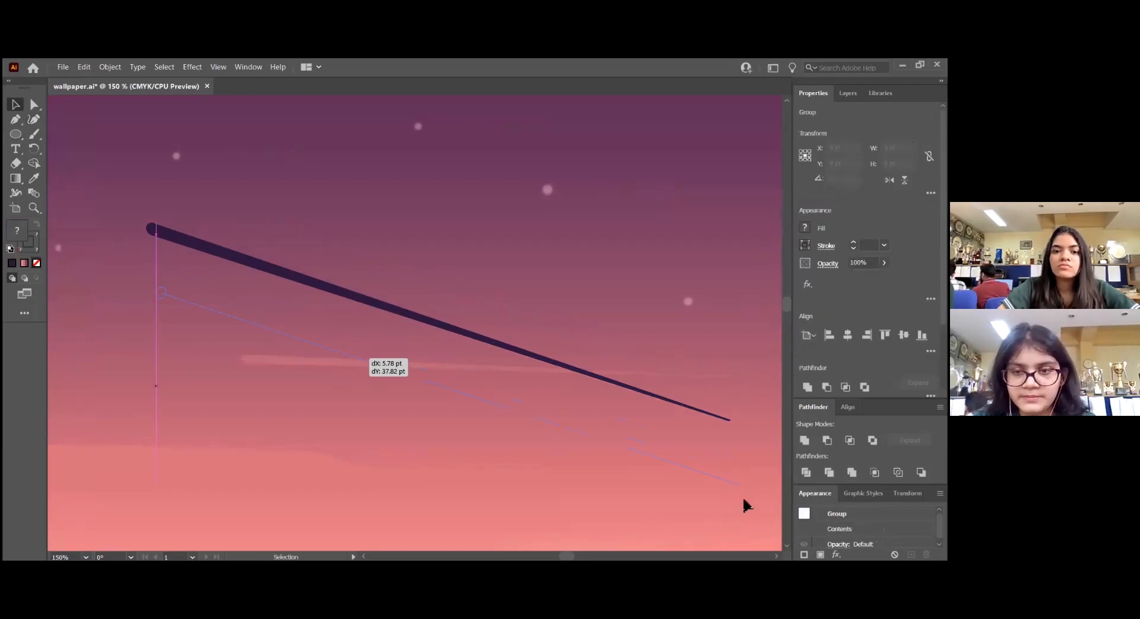
key(ctrl+z)
drag(326, 293, 320, 361)
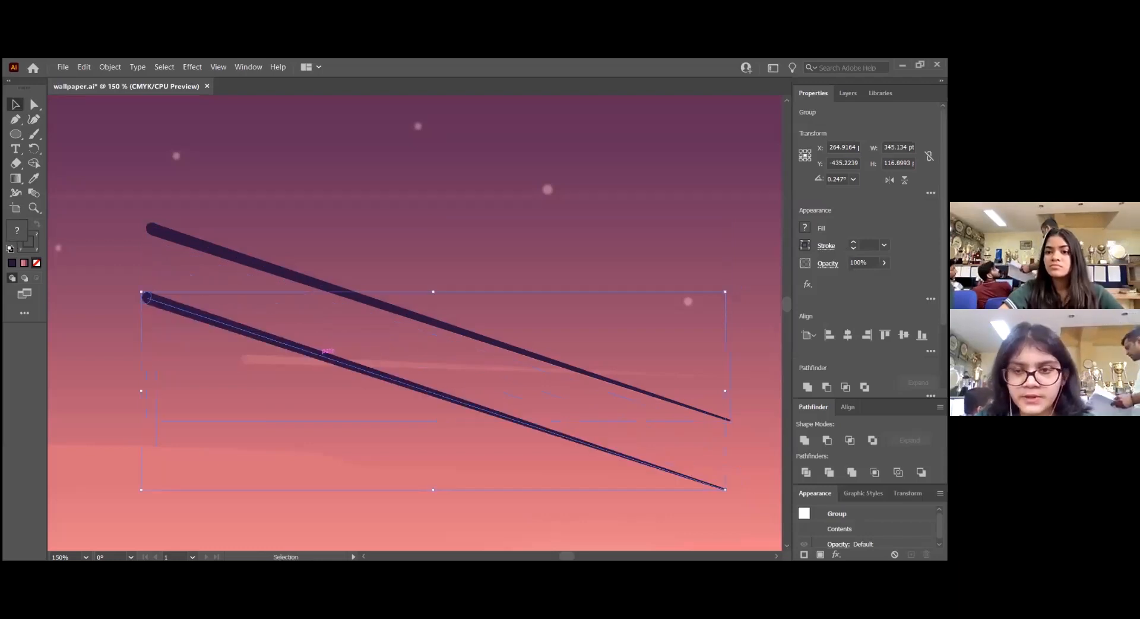
mouse_move(734, 491)
mouse_down()
mouse_move(740, 383)
mouse_move(747, 404)
mouse_up()
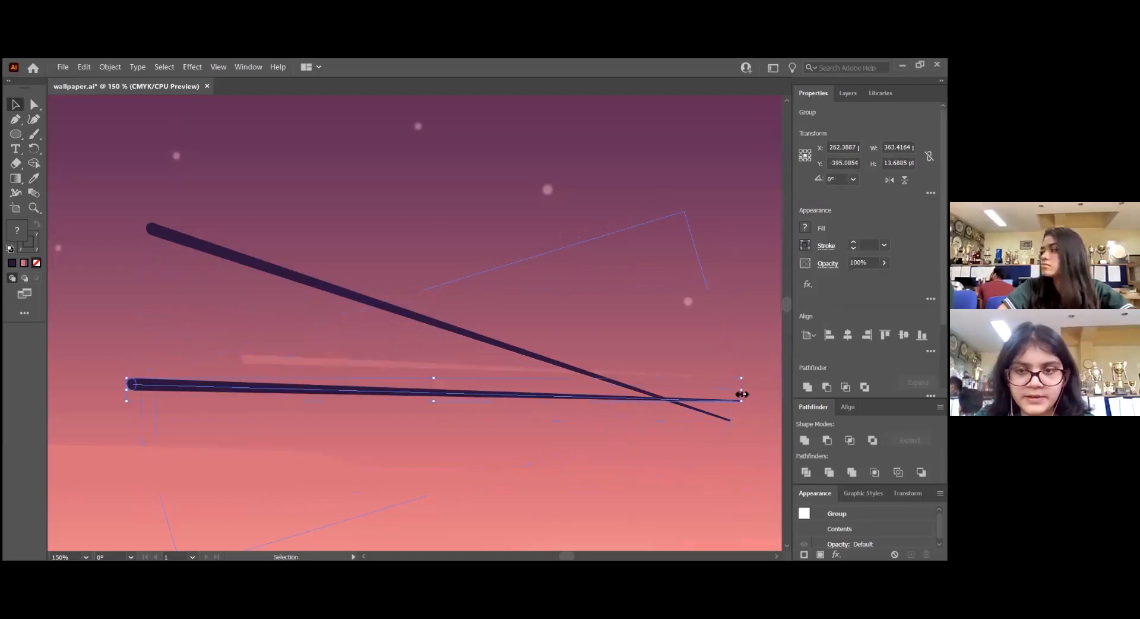
Scale down the copied shooting star, move it onto the fainter streak and stretch it to about 288 pt wide
drag(742, 392, 495, 401)
mouse_move(311, 395)
mouse_down()
mouse_move(415, 382)
mouse_move(450, 363)
mouse_move(417, 371)
mouse_up()
scroll(602, 369, right, 1)
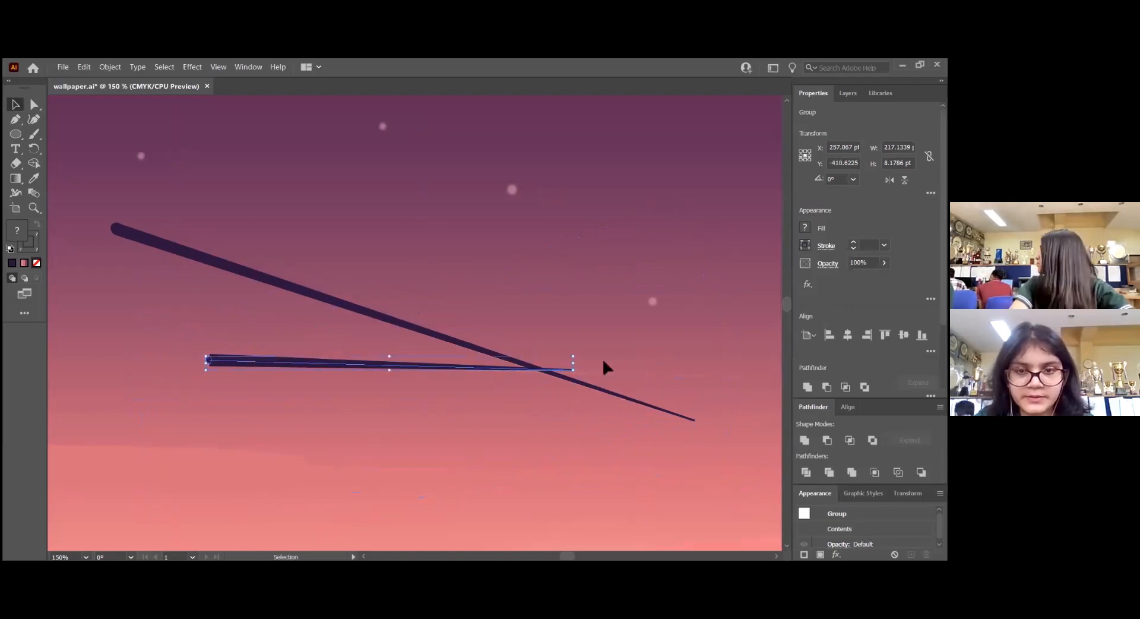
mouse_move(573, 363)
mouse_down()
mouse_move(692, 364)
mouse_move(695, 380)
mouse_up()
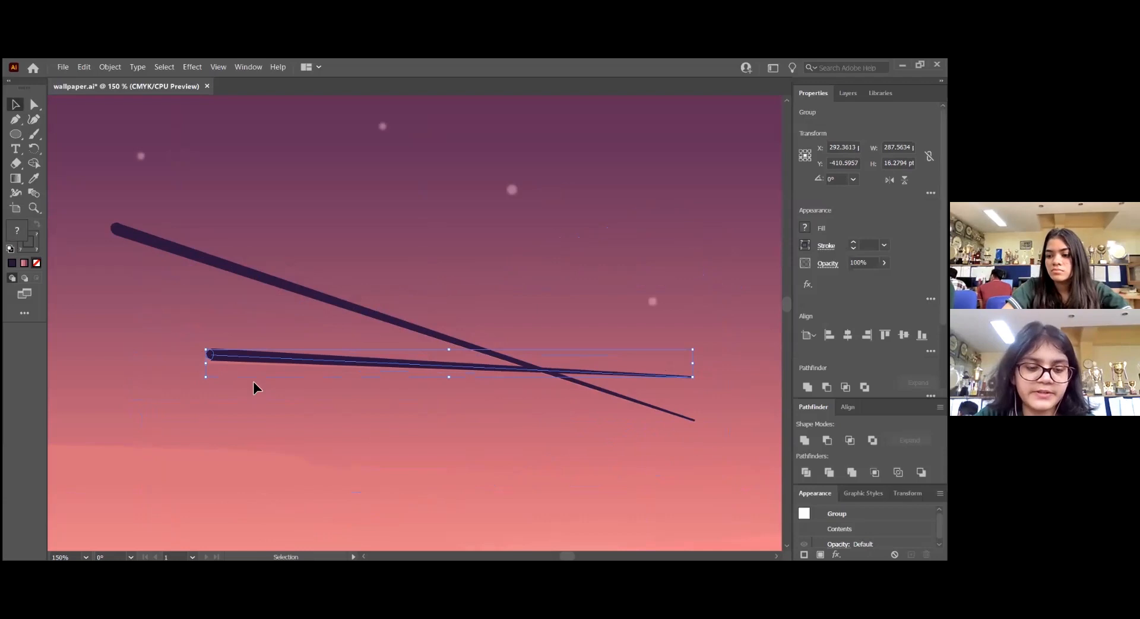
Select only the tapered line within the copied shooting star and set its stroke weight to 6 pt
click(209, 349)
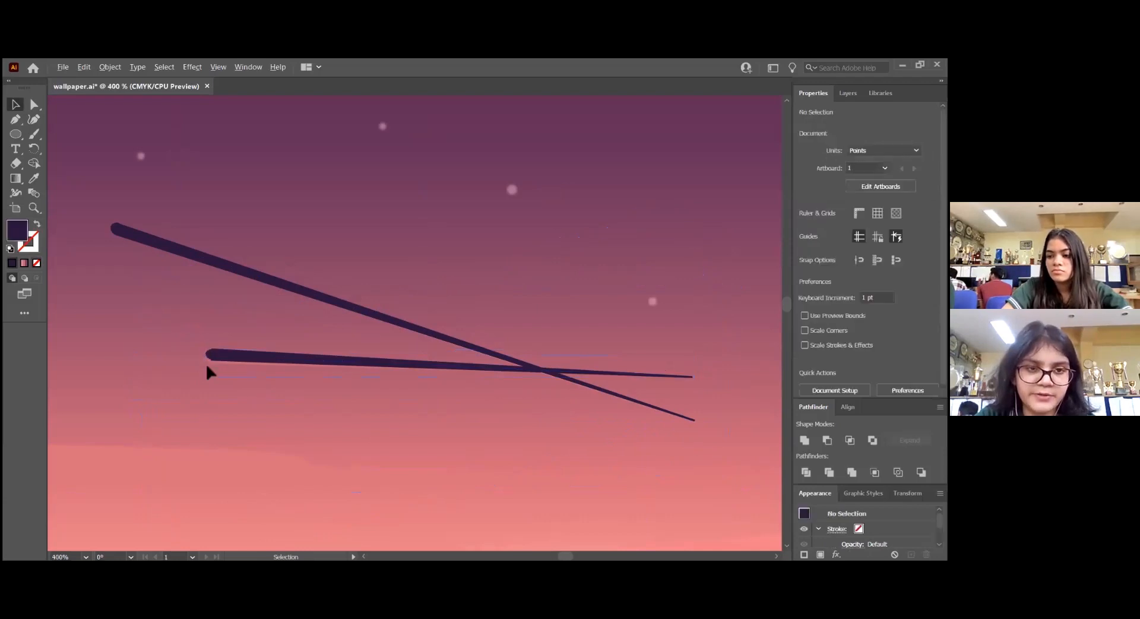
scroll(207, 367, up, 3)
click(269, 392)
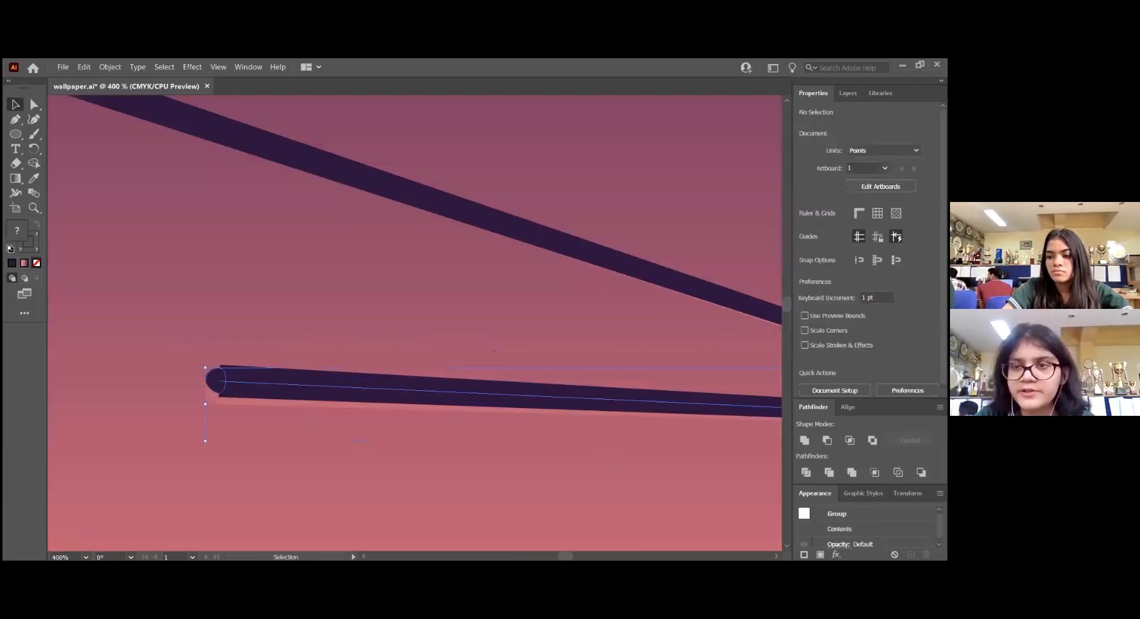
key(a)
click(301, 389)
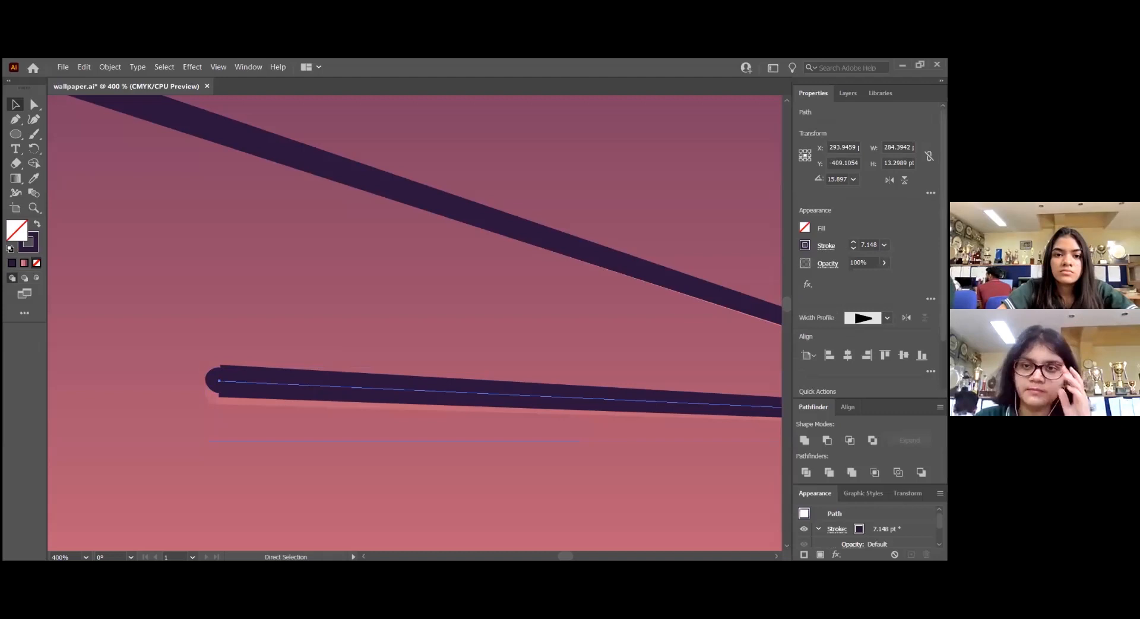
click(853, 248)
click(853, 248)
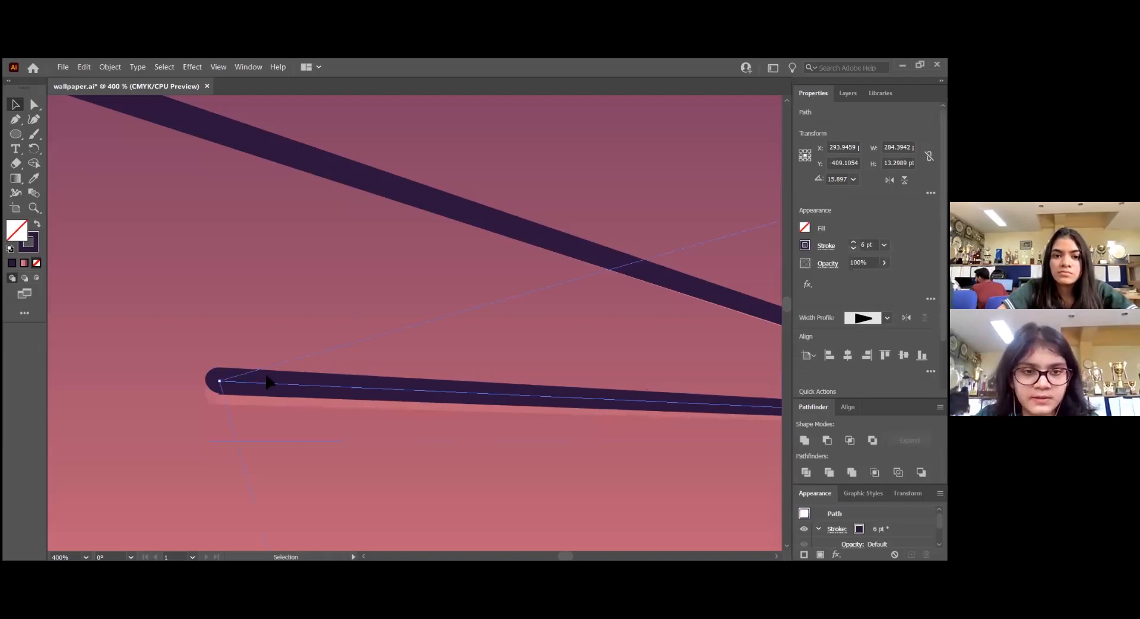
Draw a circle about 3.9 pt wide with the Ellipse tool over the small star just above the upper shooting star's rounded head
click(215, 355)
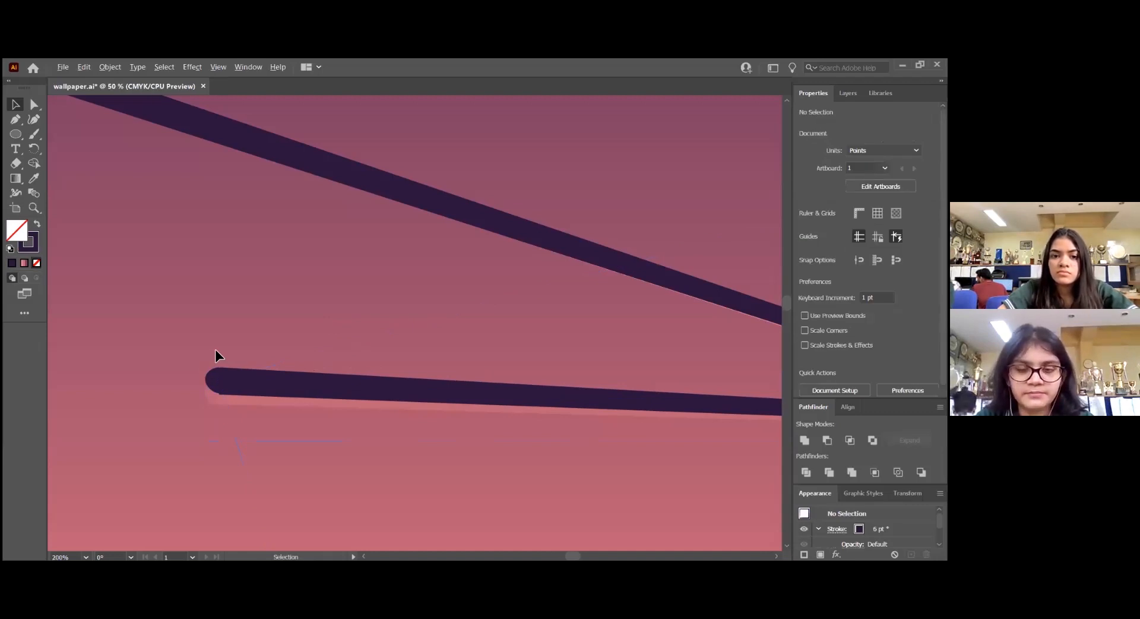
scroll(215, 350, down, 4)
scroll(294, 411, down, 3)
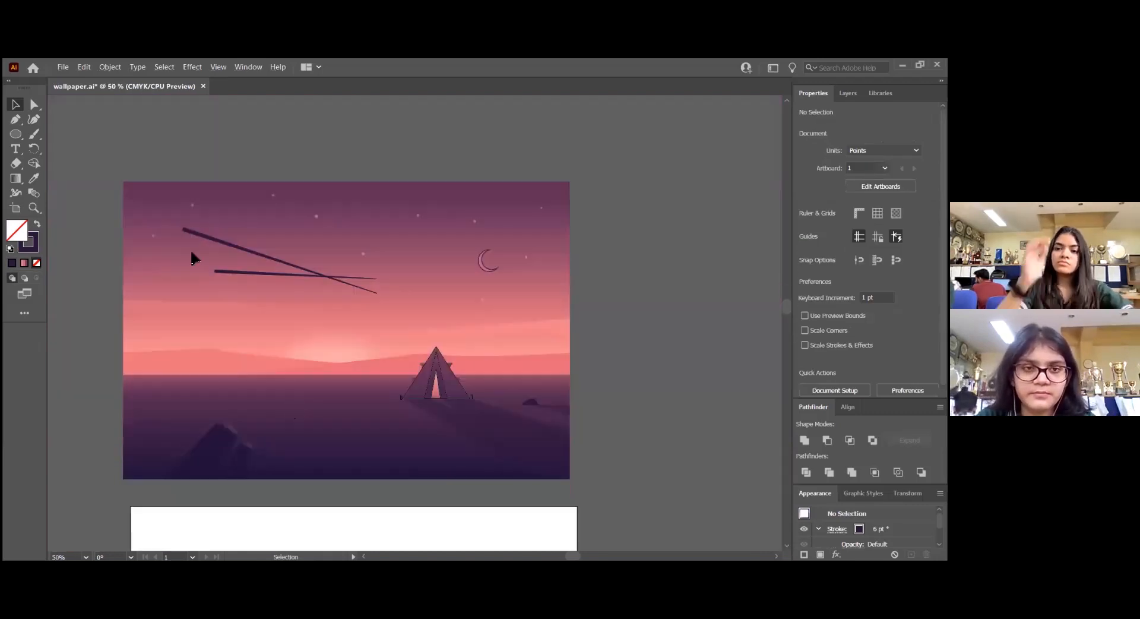
scroll(236, 269, up, 1)
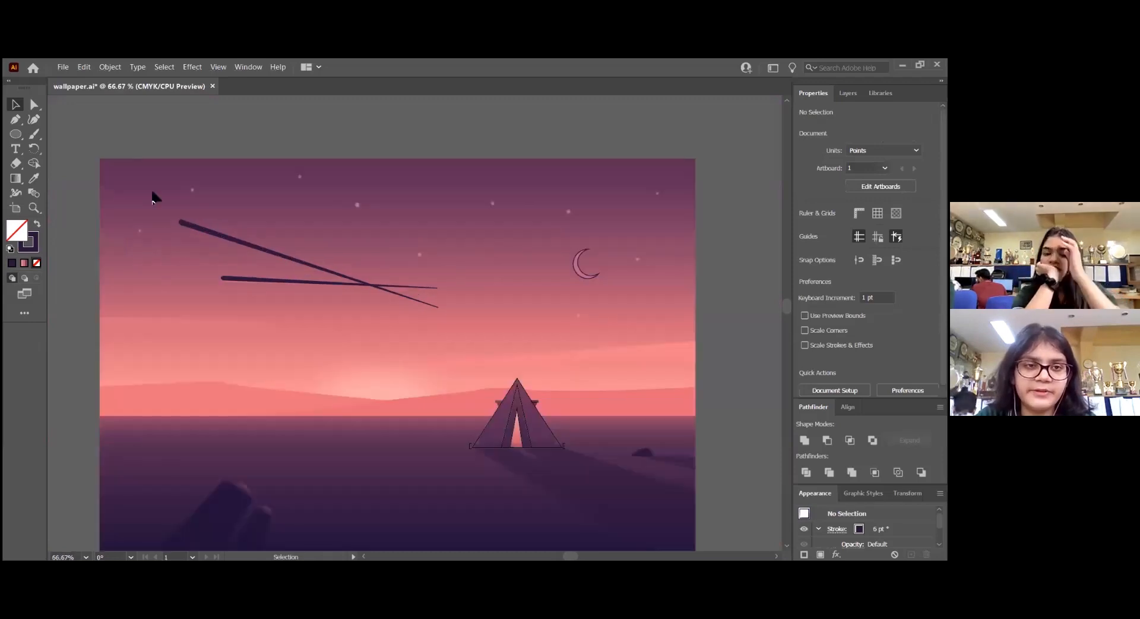
scroll(208, 215, up, 1)
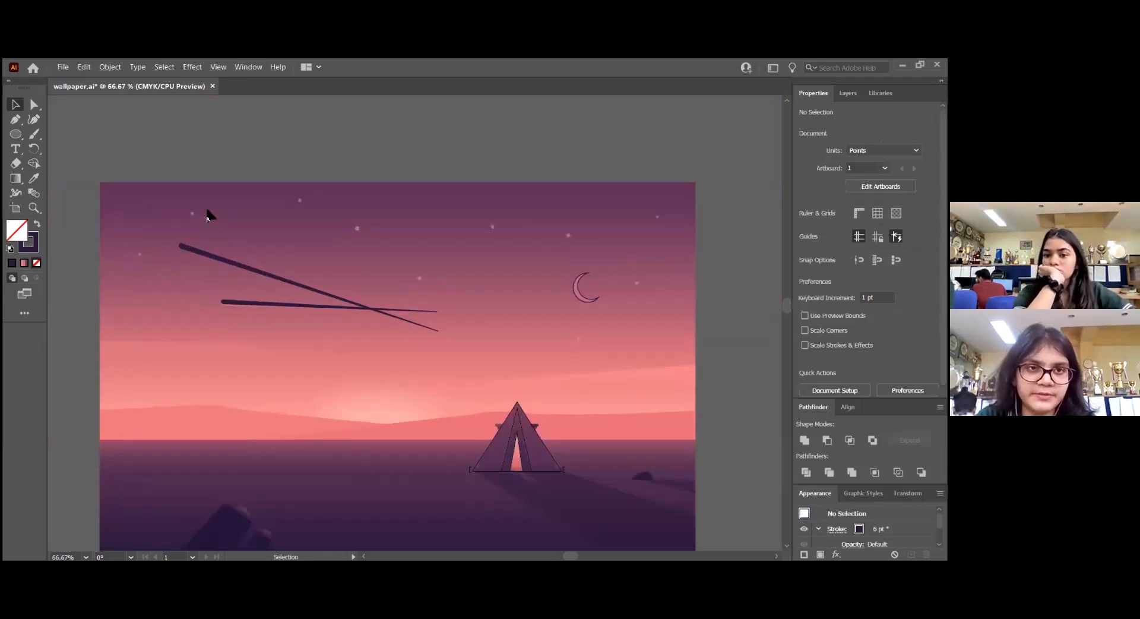
click(15, 135)
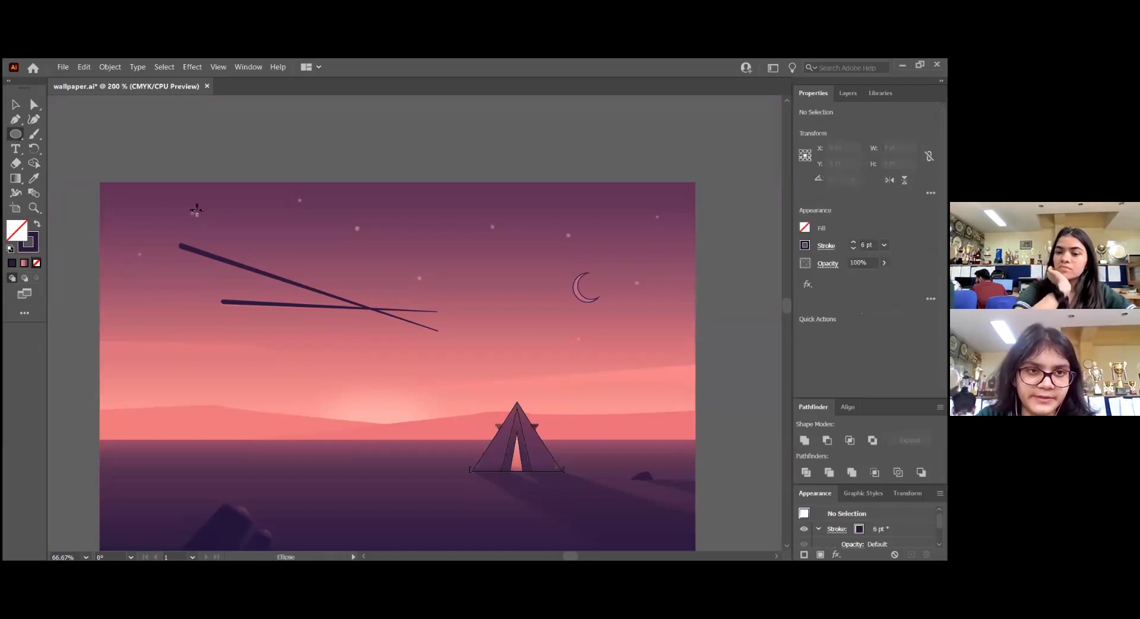
scroll(196, 211, up, 3)
drag(182, 219, 190, 227)
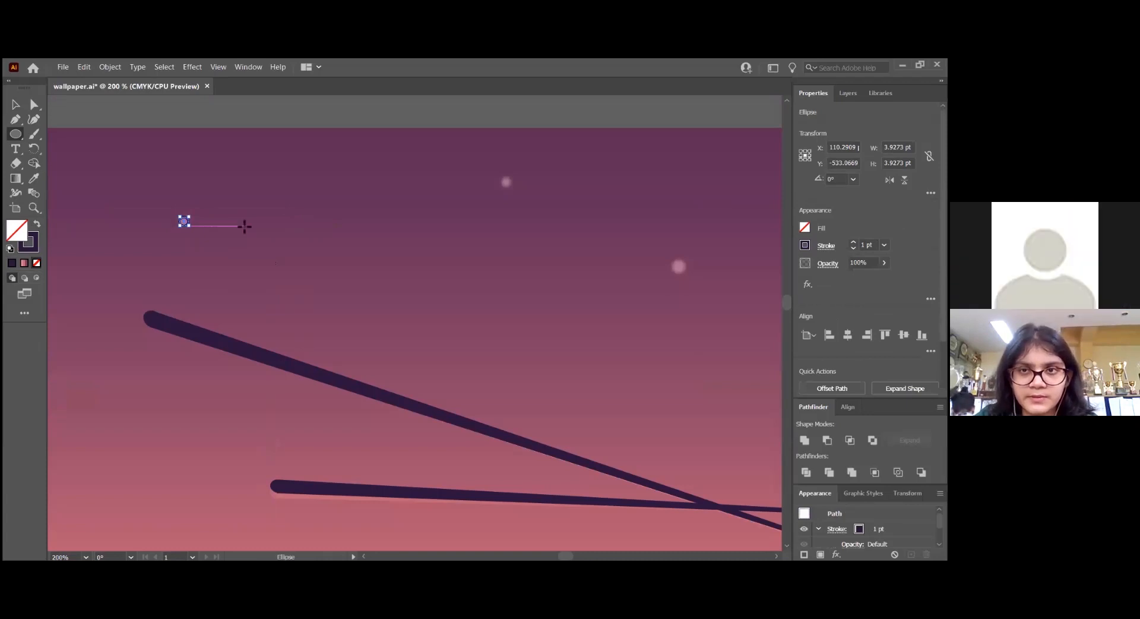
Apply a Gaussian Blur with a radius of about 5.74 pixels to the small star circle
click(194, 66)
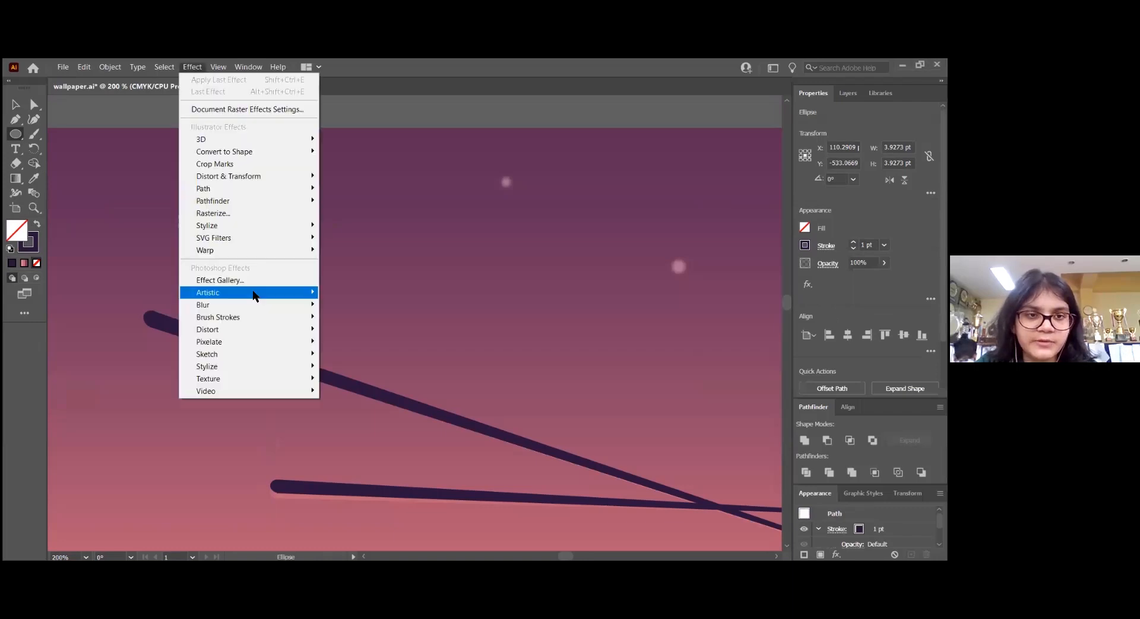
mouse_move(267, 304)
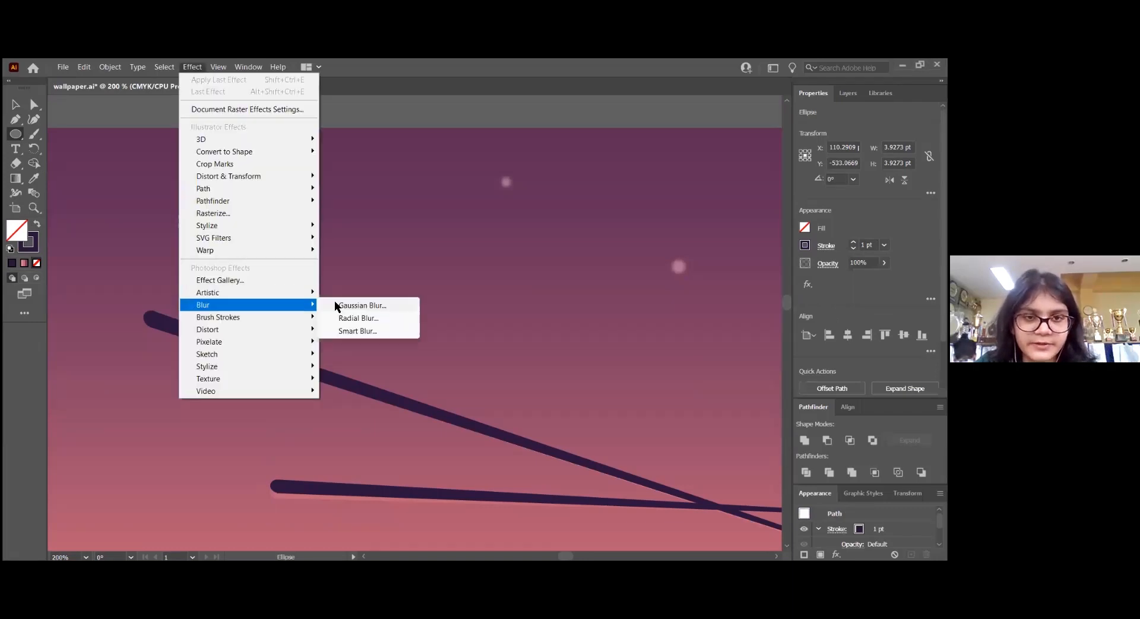
click(336, 305)
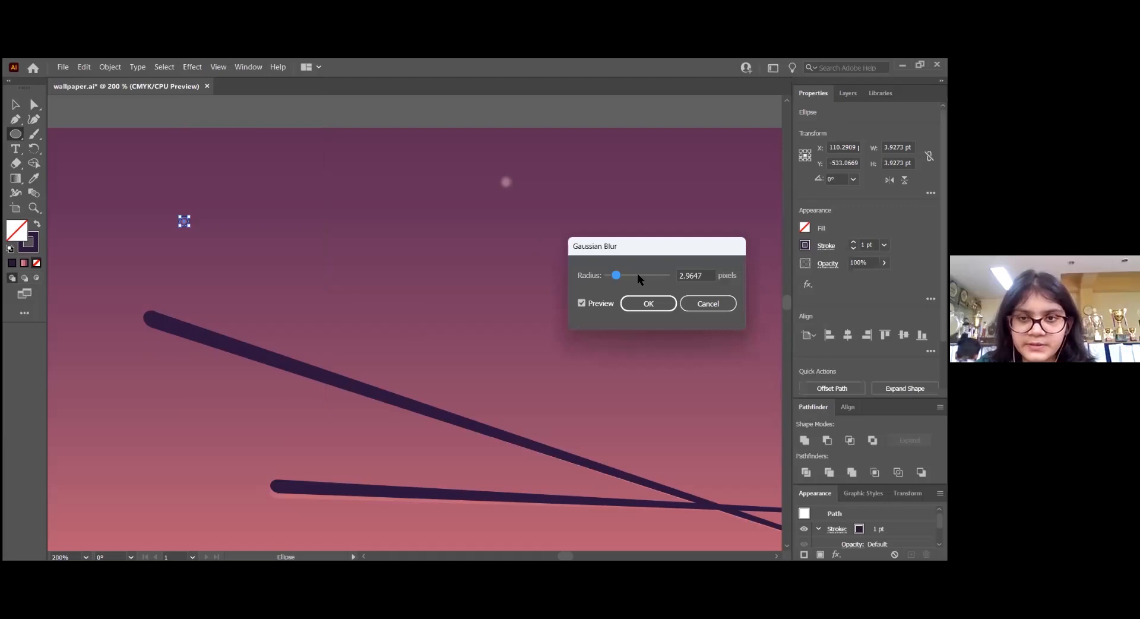
mouse_move(612, 274)
mouse_down()
mouse_move(630, 274)
mouse_move(620, 274)
mouse_up()
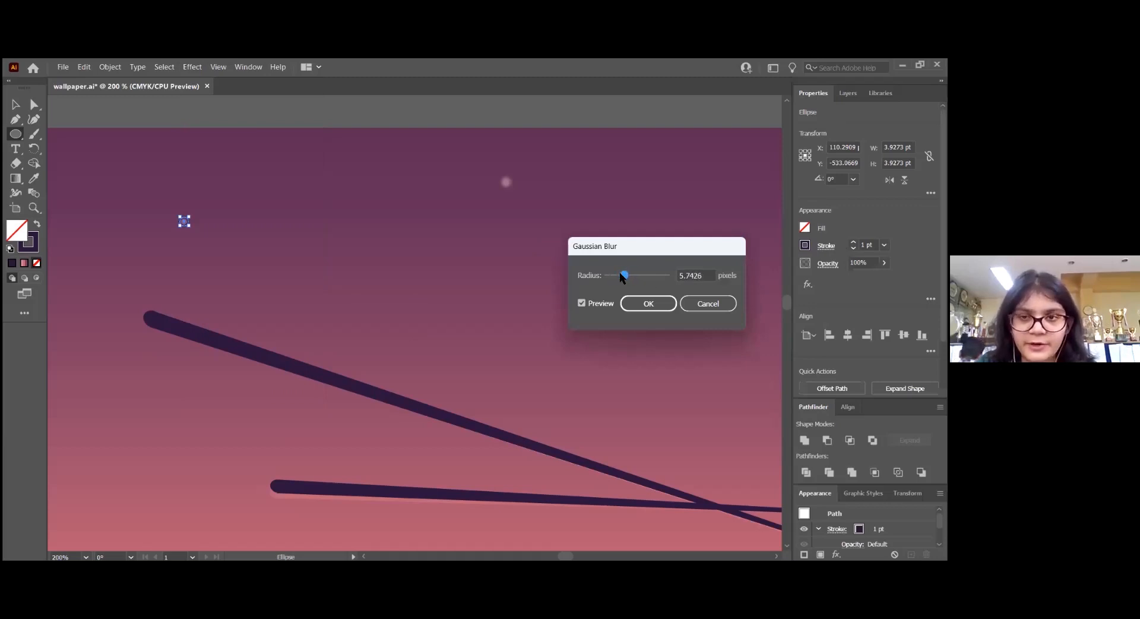
click(654, 300)
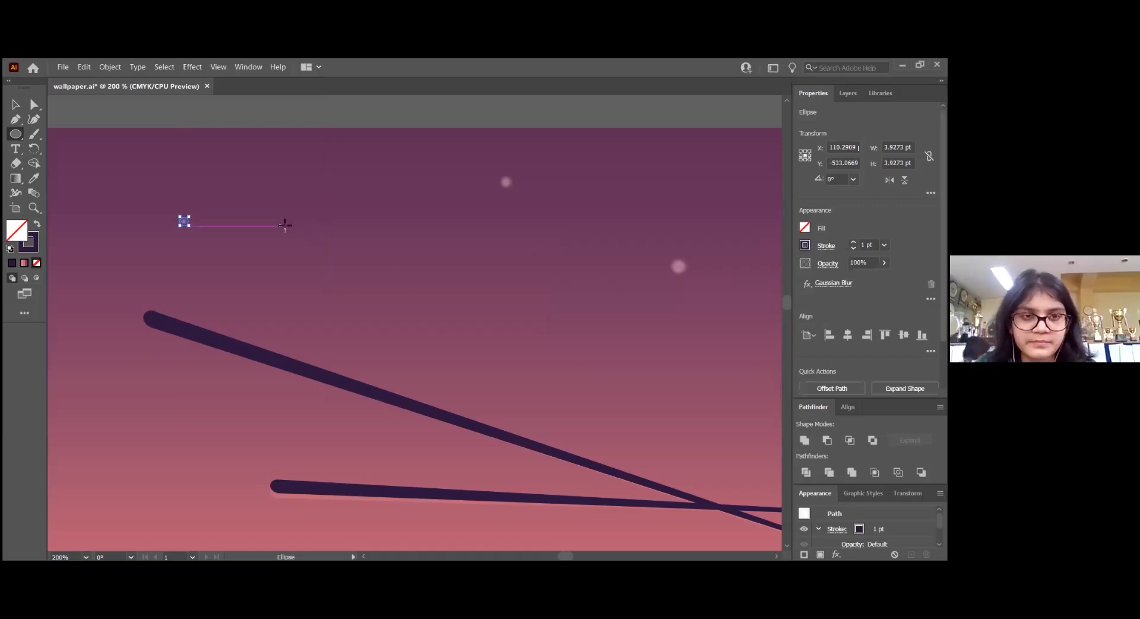
Change the star circle's stroke colour to white (ffffff) and swap fill and stroke for a white fill without a stroke
key(v)
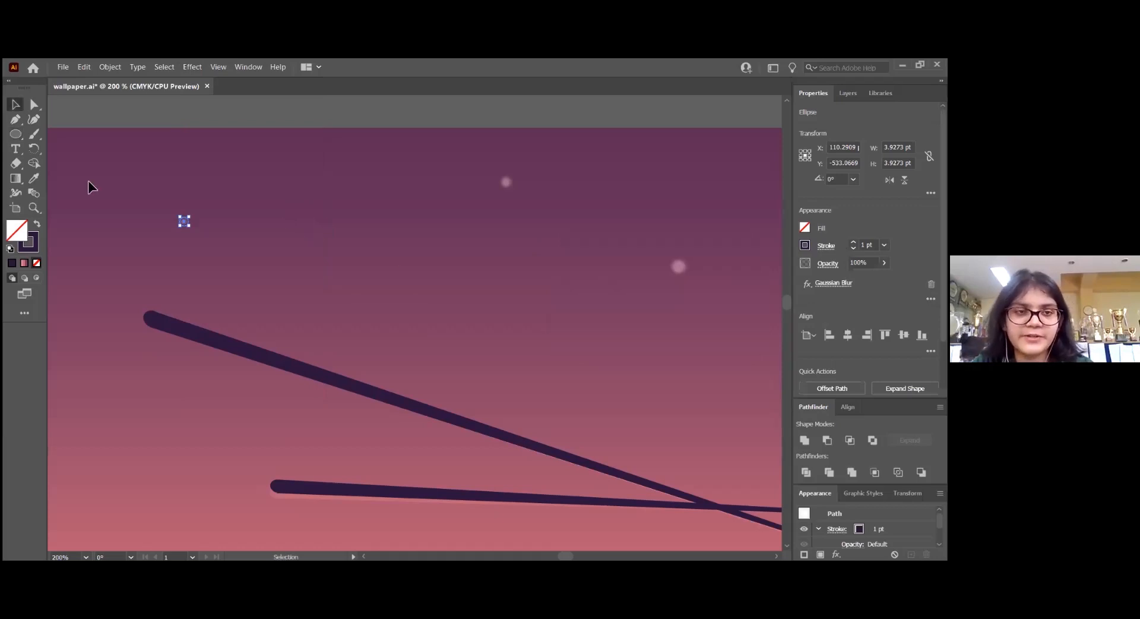
key(F6)
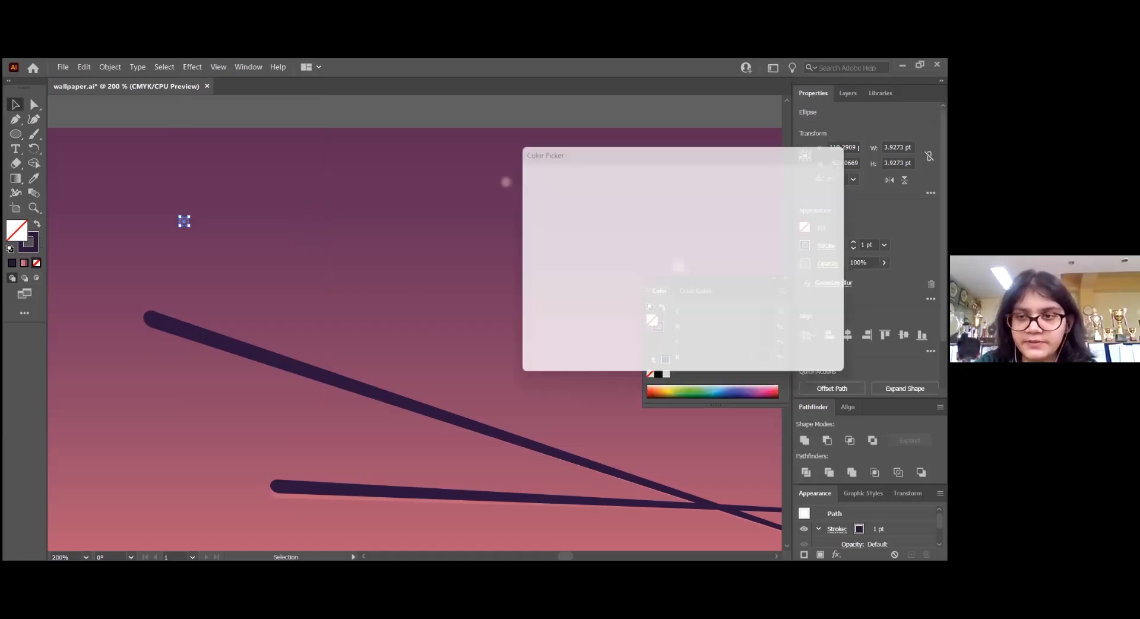
drag(597, 248, 513, 176)
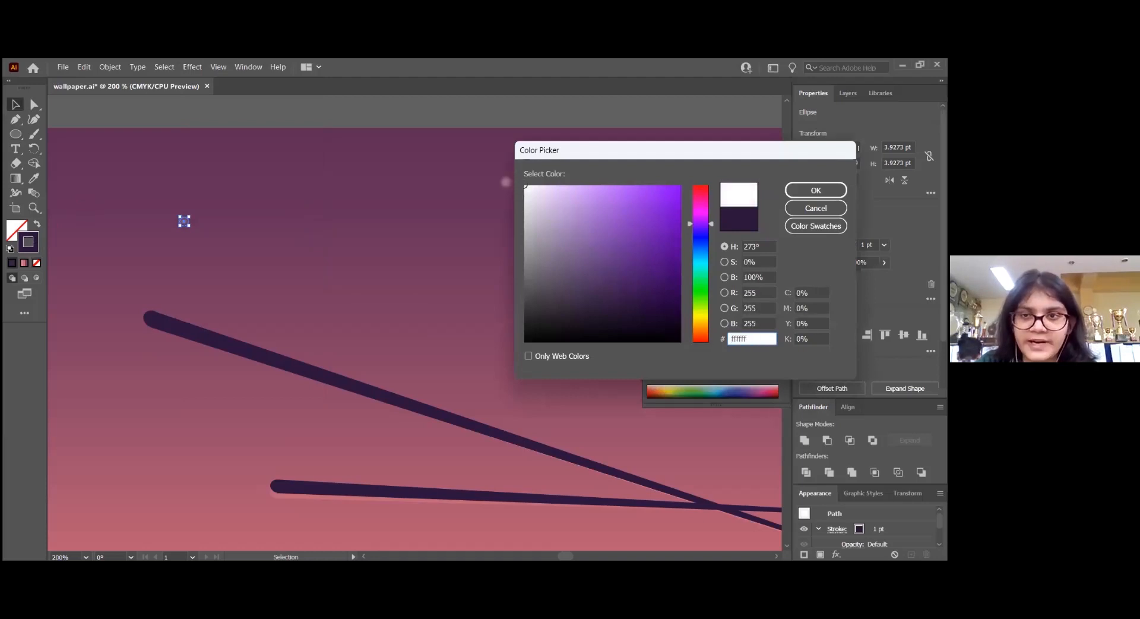
click(816, 190)
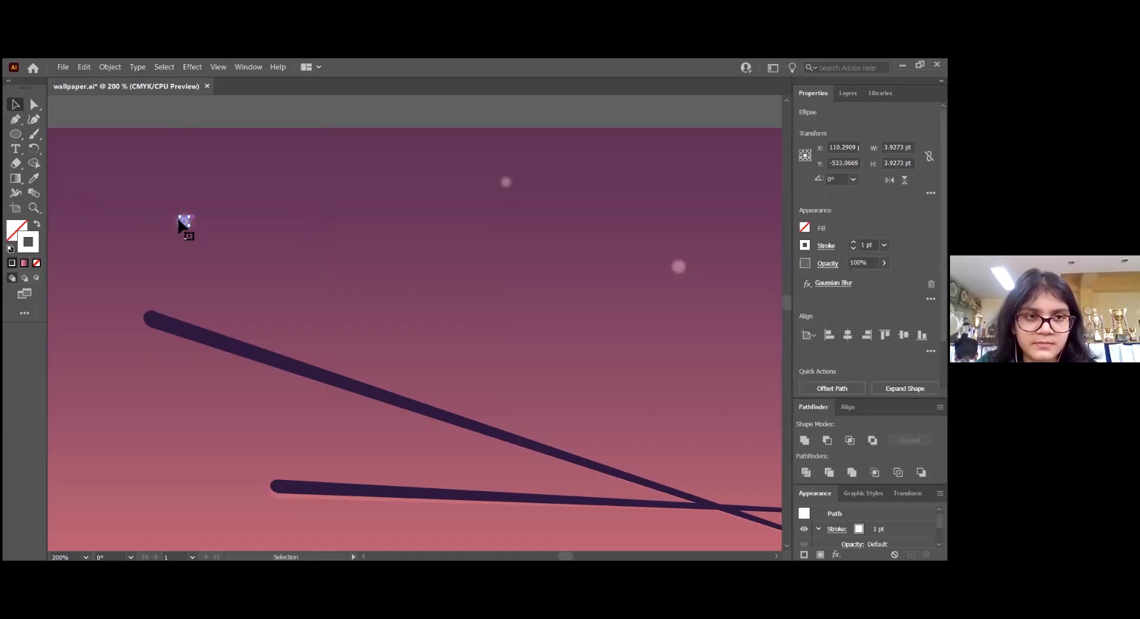
click(37, 224)
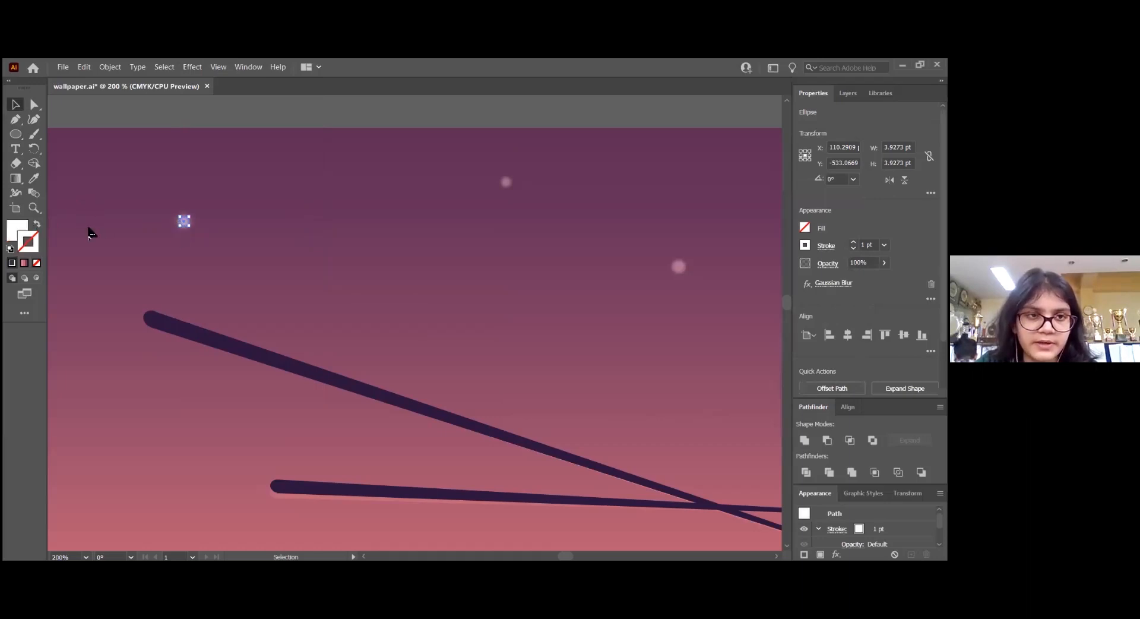
Duplicate the blurred white star onto three neighbouring faint stars, two along the upper sky and one above the shooting stars' tails
drag(184, 225, 680, 266)
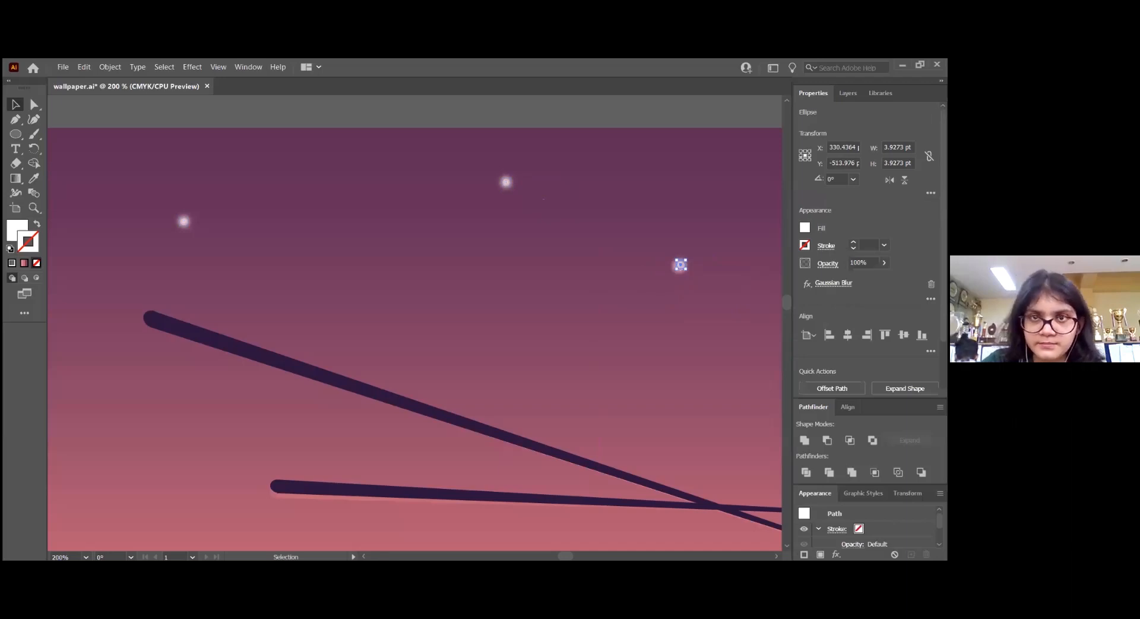
alt+scroll(254, 392, down, 4)
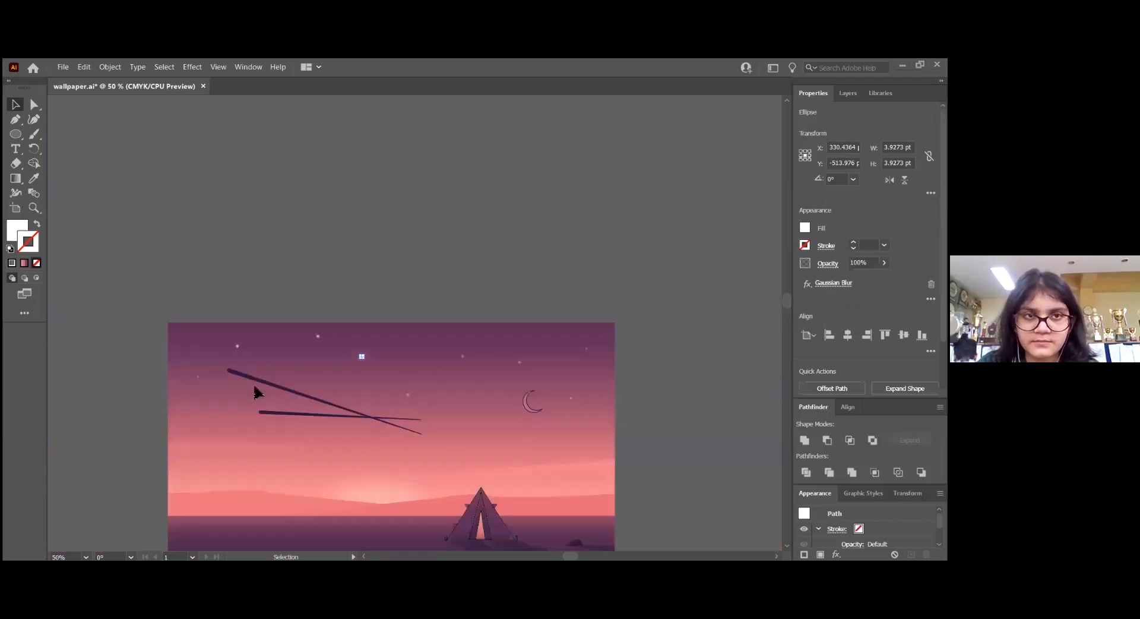
scroll(358, 464, down, 2)
scroll(358, 451, down, 2)
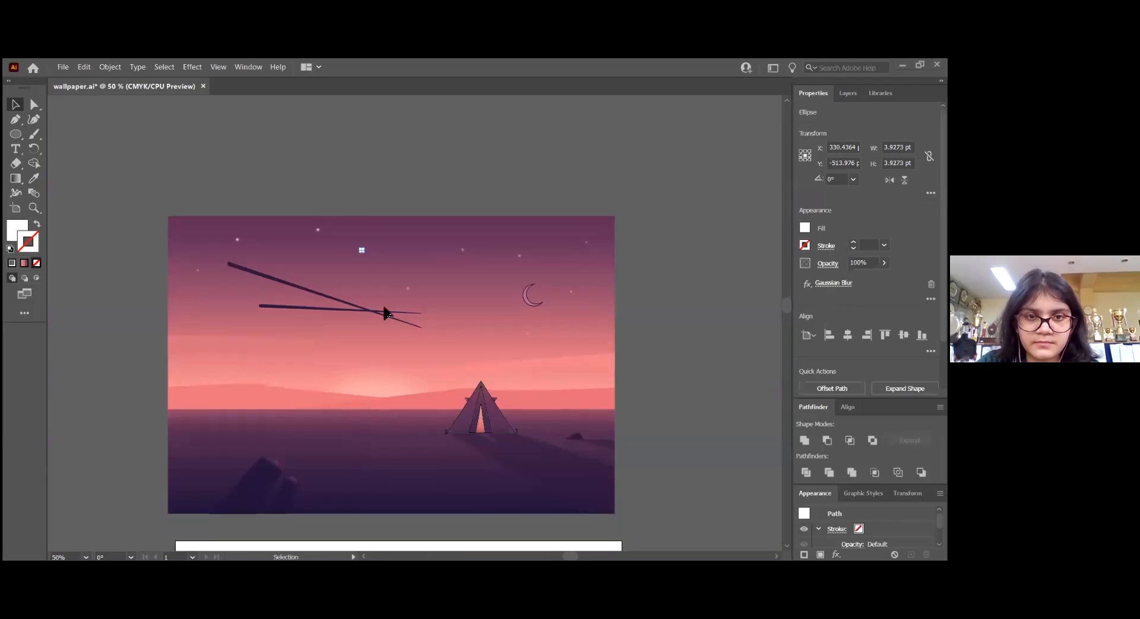
alt+scroll(386, 313, up, 2)
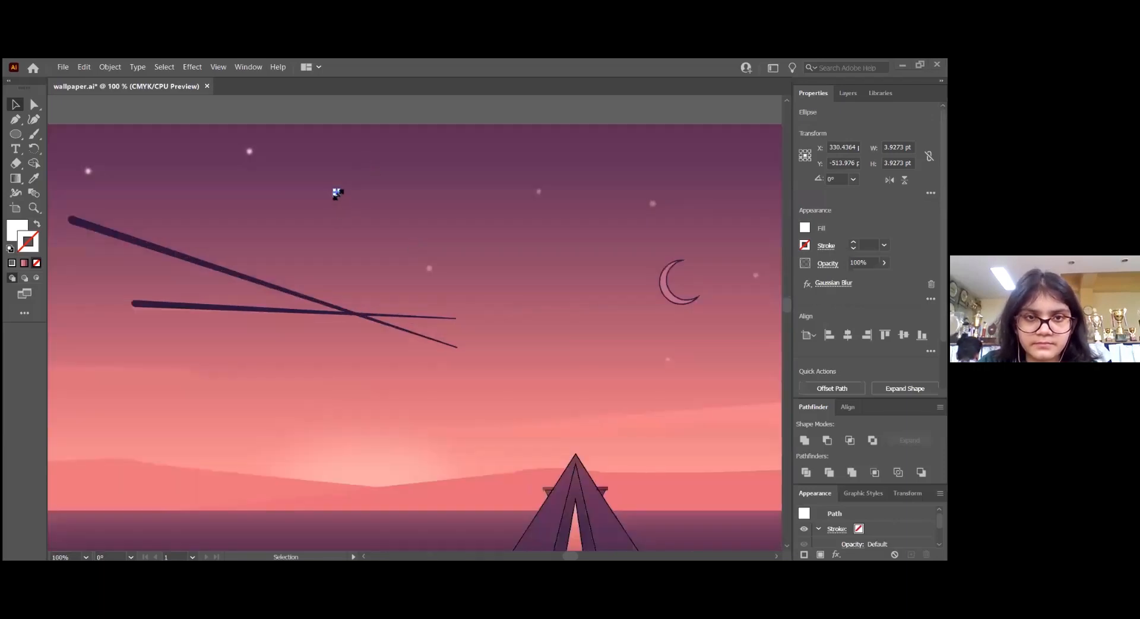
click(340, 197)
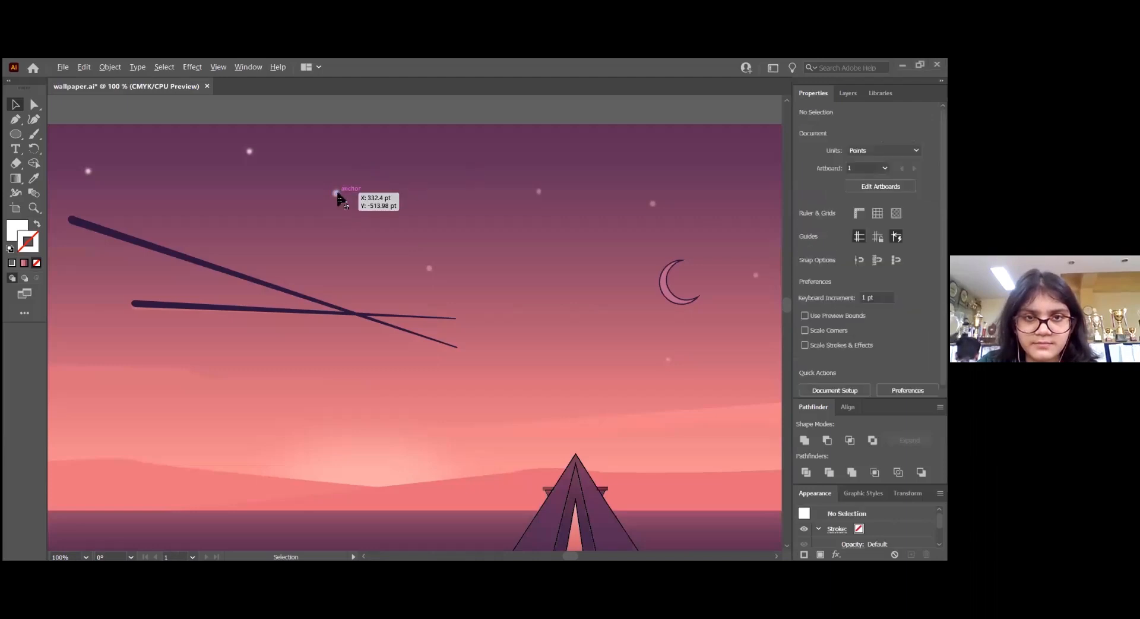
drag(425, 268, 431, 272)
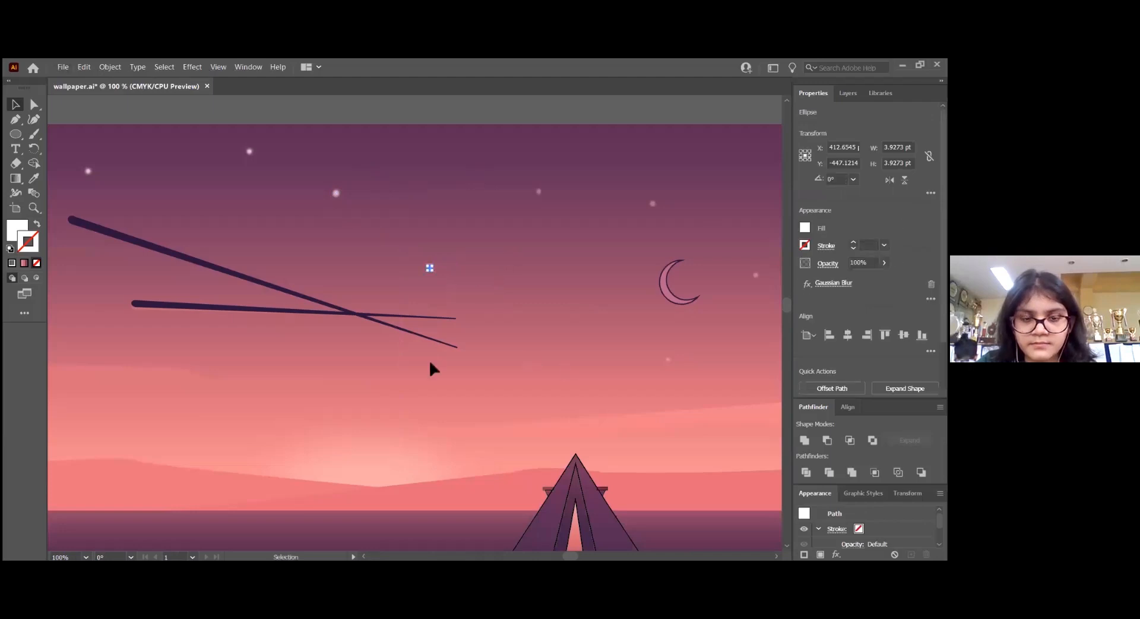
click(404, 370)
Unlock the wallpaper artwork group at the bottom of Layer 1
scroll(310, 357, down, 2)
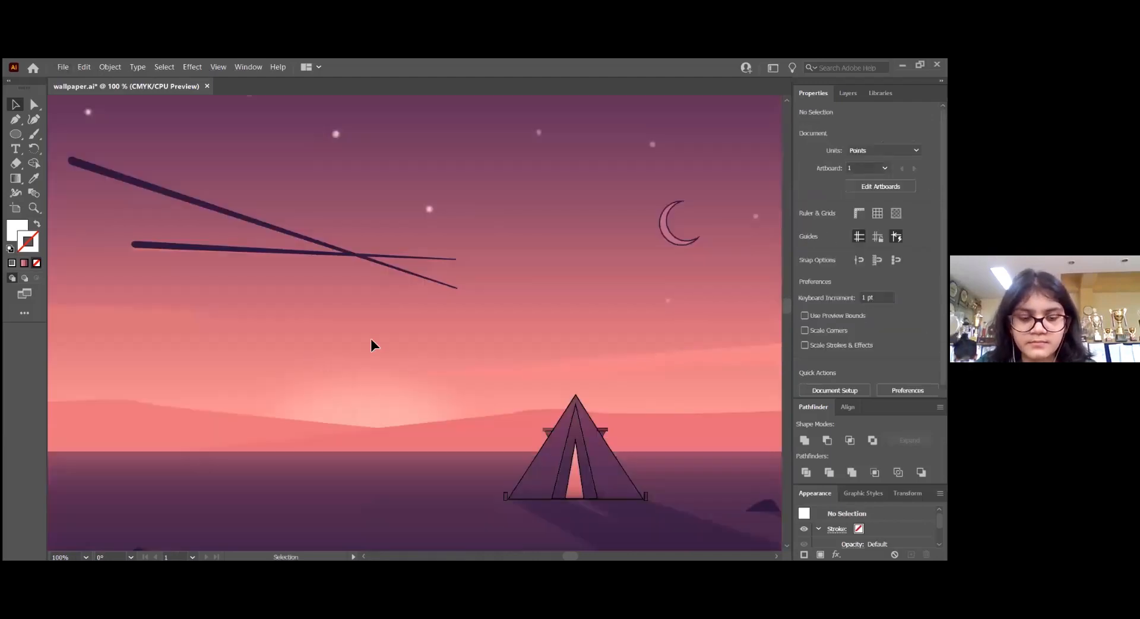
alt+scroll(371, 339, down, 1)
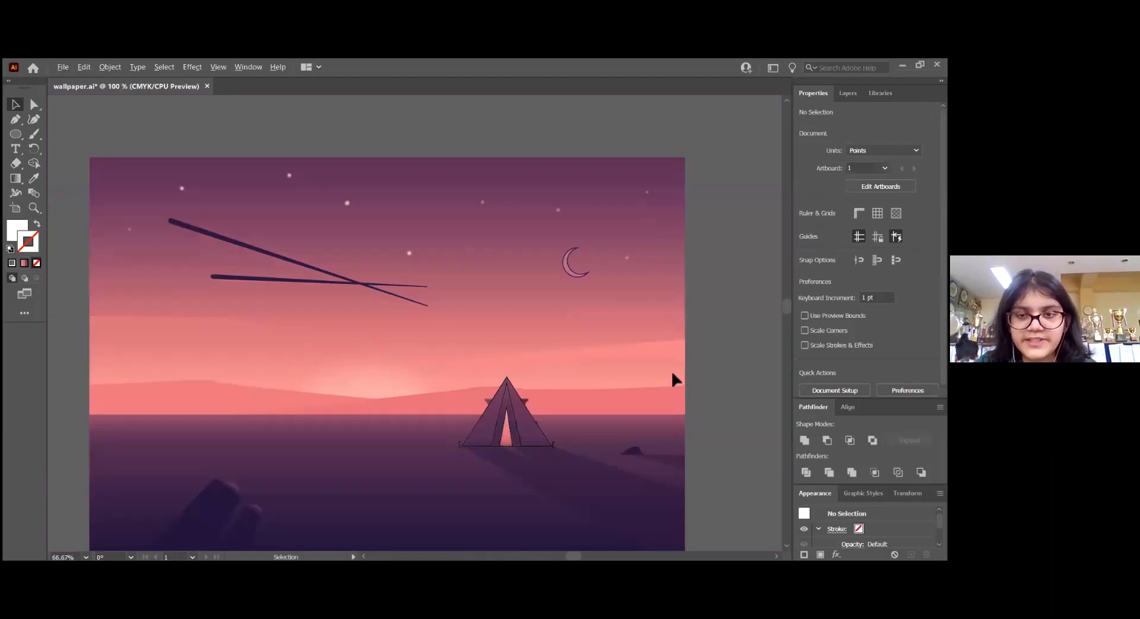
alt+scroll(671, 374, up, 1)
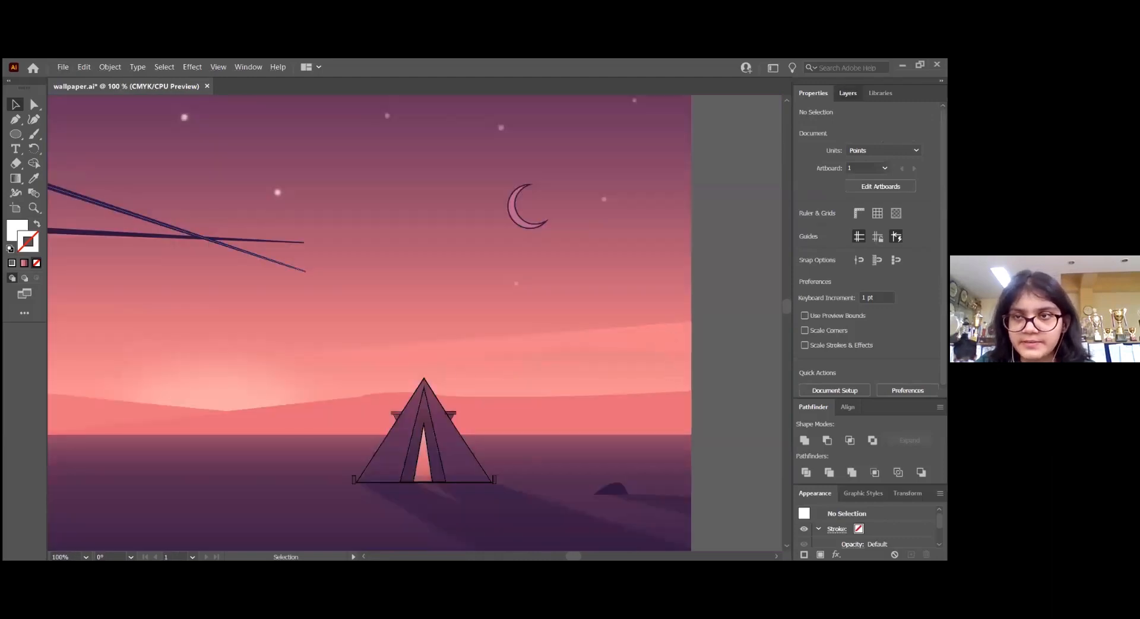
click(848, 93)
click(815, 319)
Fill the light pink cloud band above the tent with dark grey and lock the wallpaper artwork again
click(637, 342)
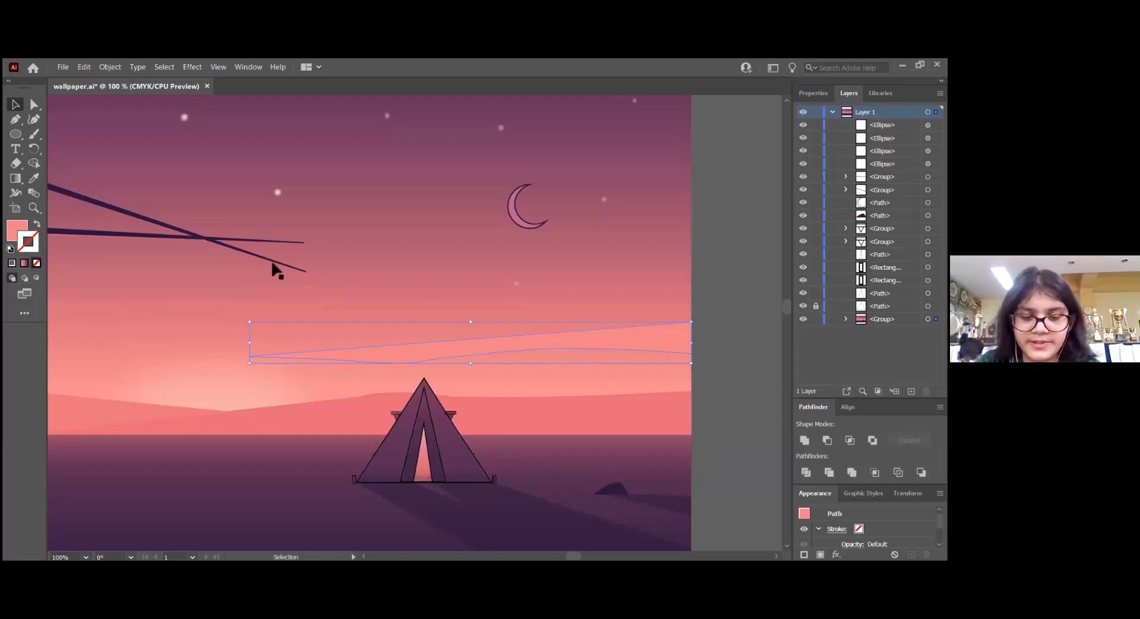
click(16, 229)
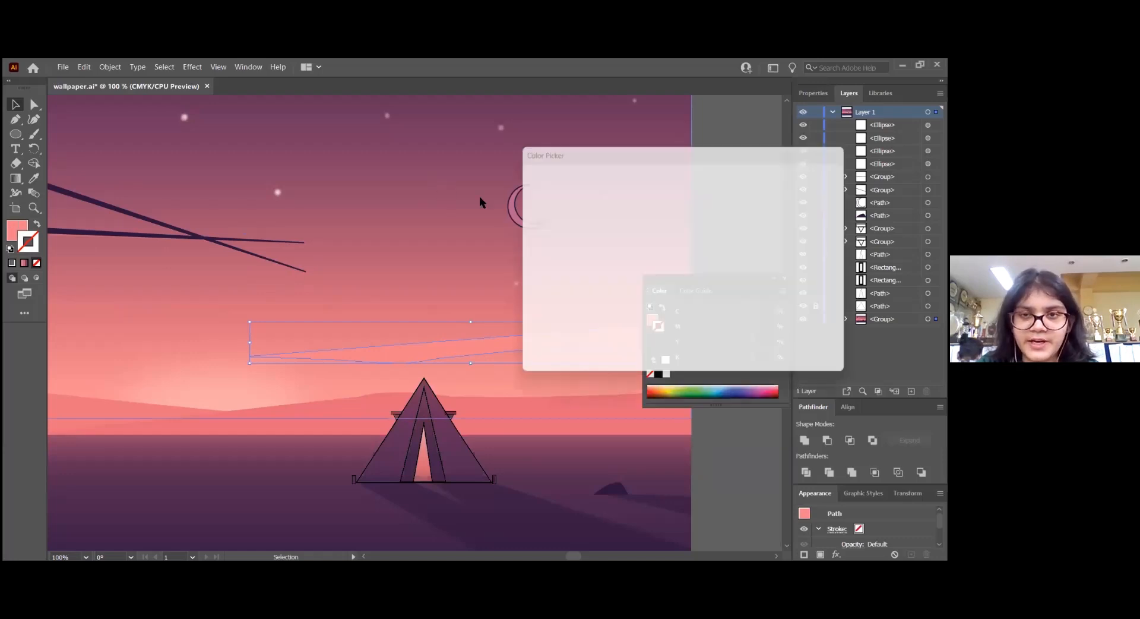
drag(547, 285, 524, 315)
click(816, 190)
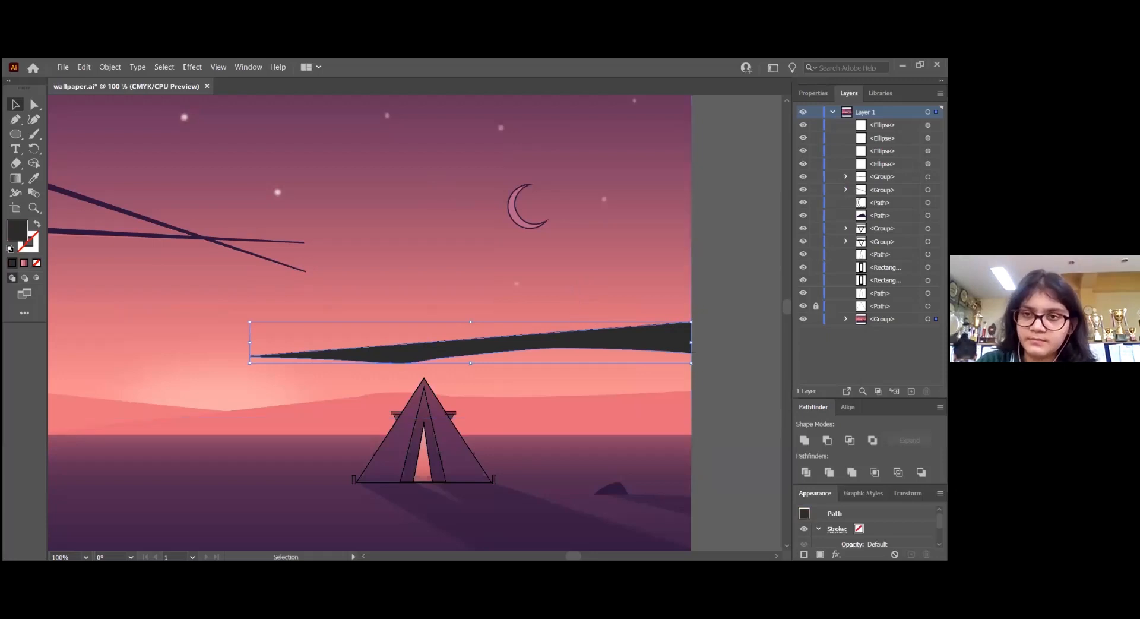
key(ctrl+2)
Trace the dark cloud band's upper edge with a straight Pen path from the artwork's right border to the band's left tip
key(p)
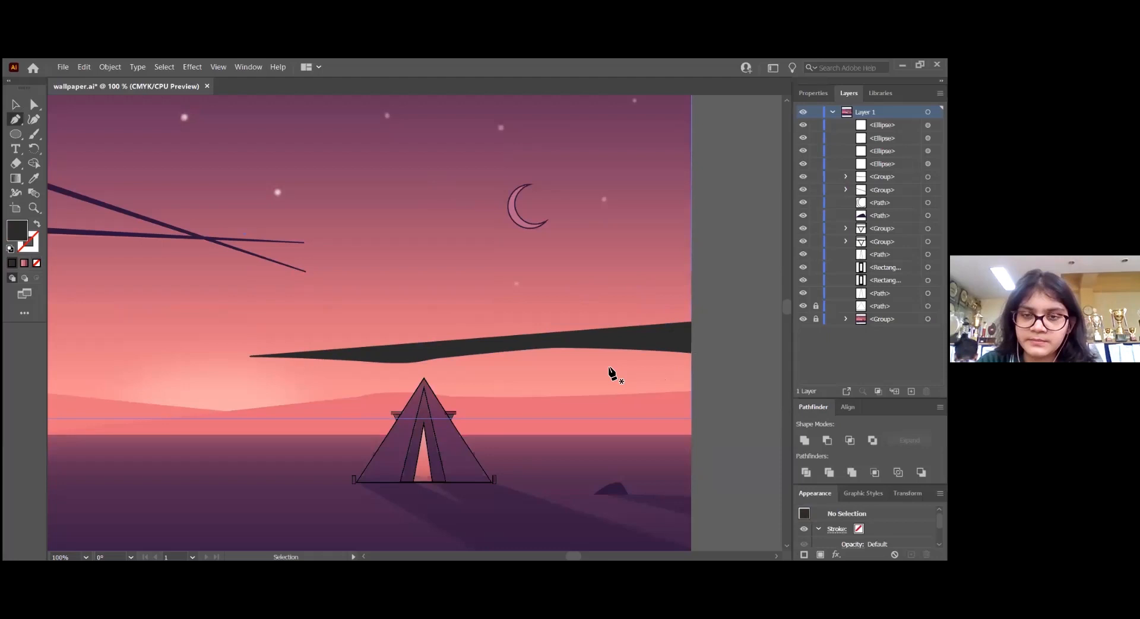
scroll(615, 351, up, 1)
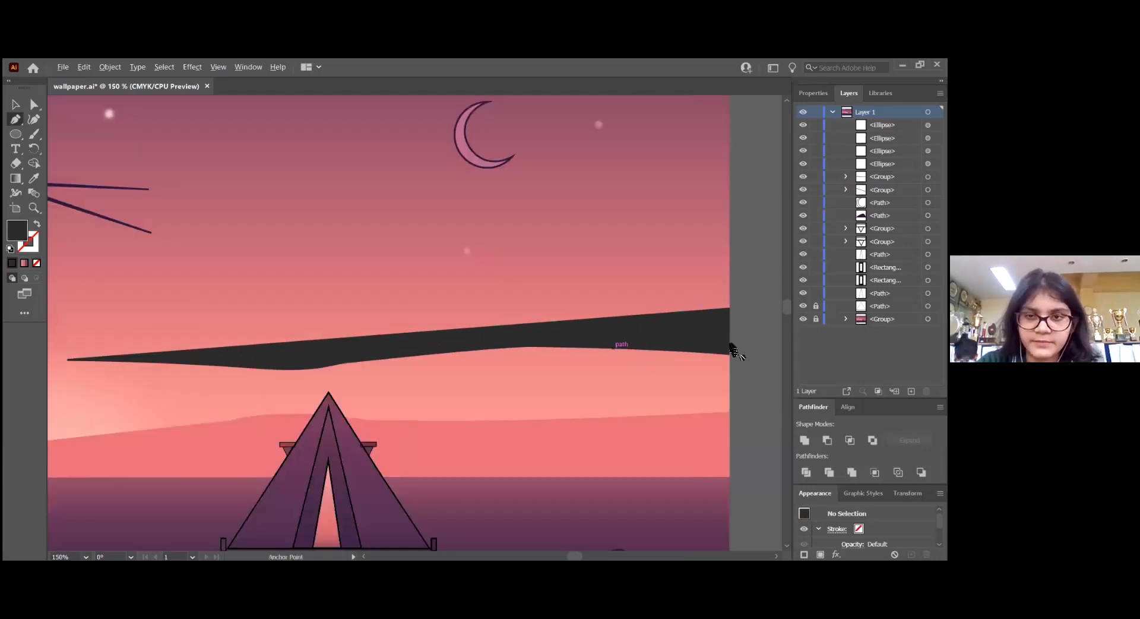
click(730, 308)
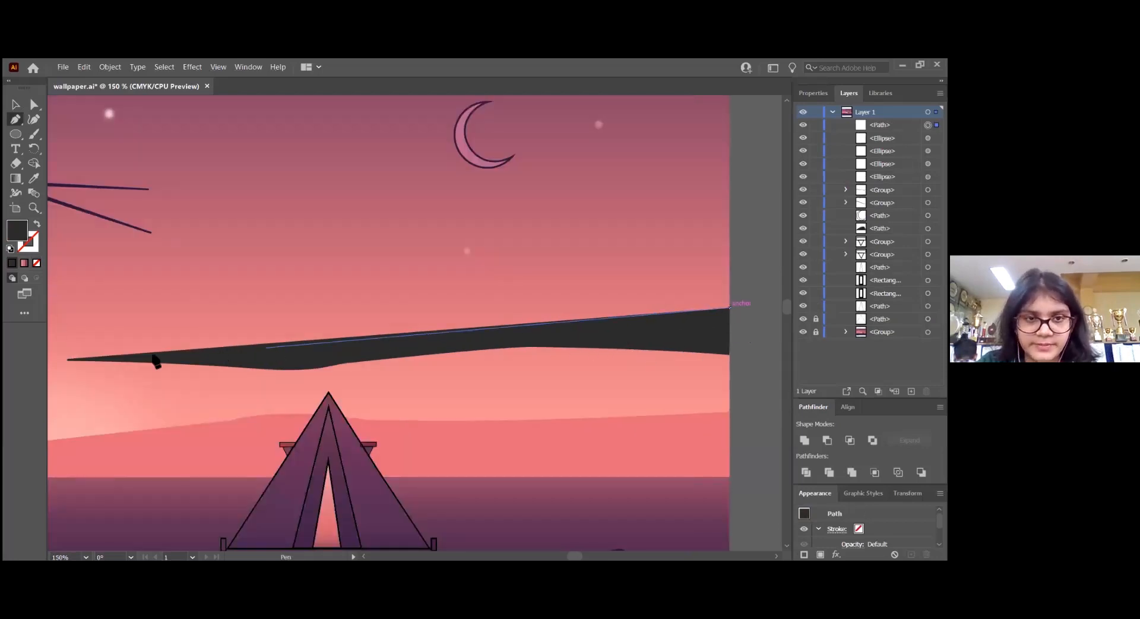
click(68, 358)
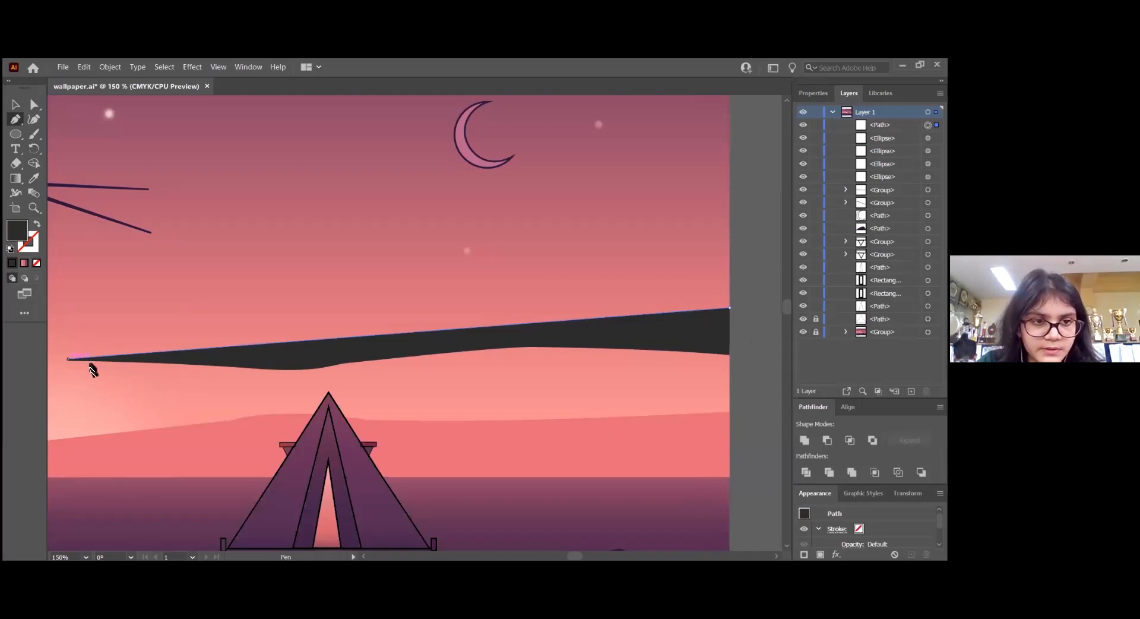
Trace the start of the dark cloud band's lower edge with curved Pen segments running right from its left tip
key(alt)
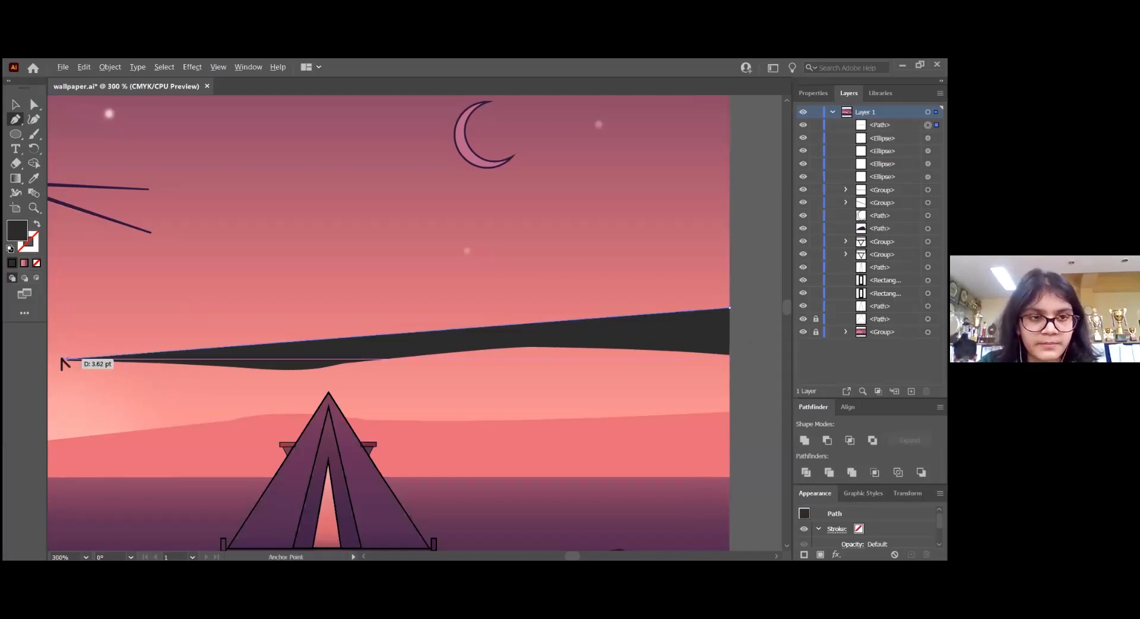
scroll(66, 364, up, 1)
drag(89, 365, 104, 366)
drag(408, 377, 526, 386)
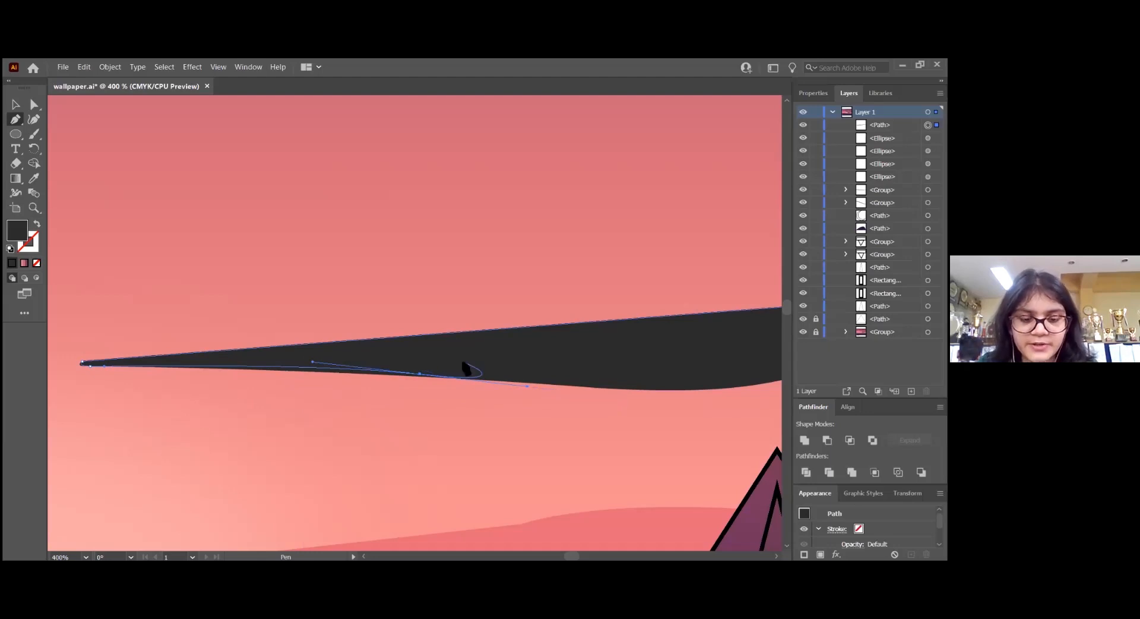
key(v)
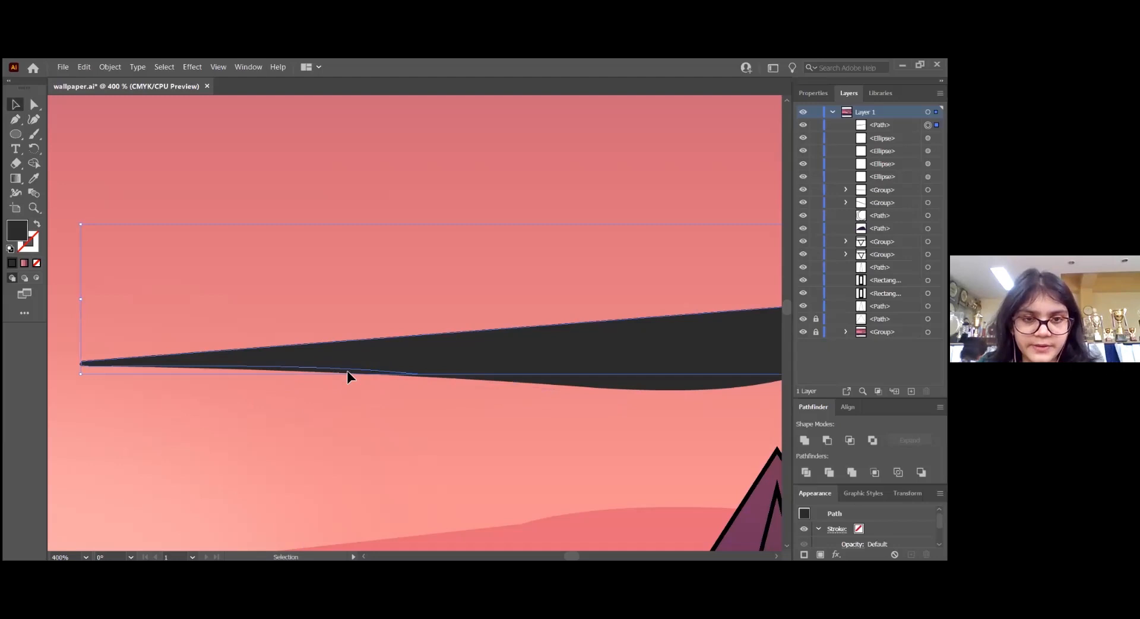
key(p)
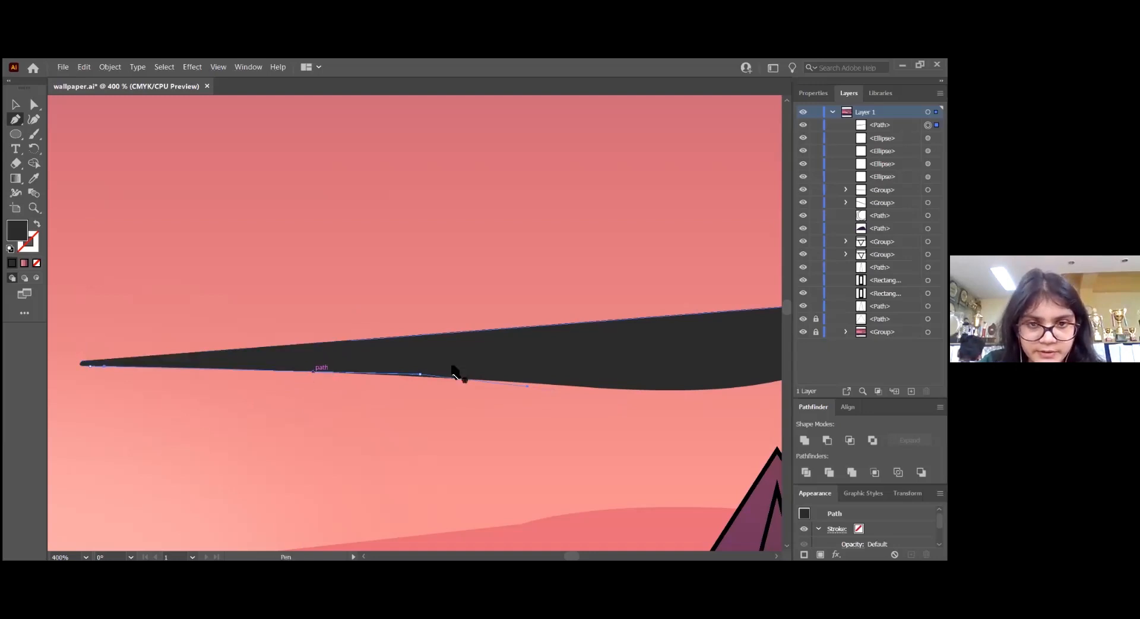
click(419, 373)
Adjust the last anchor and curve handle onto the cloud band's lower edge and remove the anchor's outgoing handle
key(ctrl+plus)
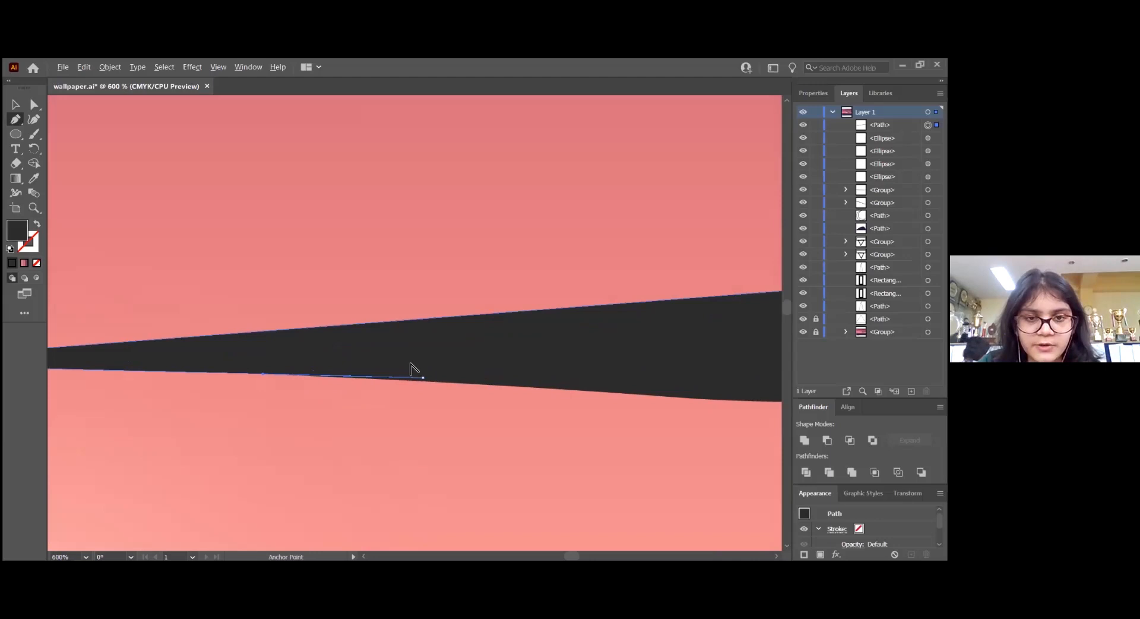
key(ctrl+plus)
click(34, 107)
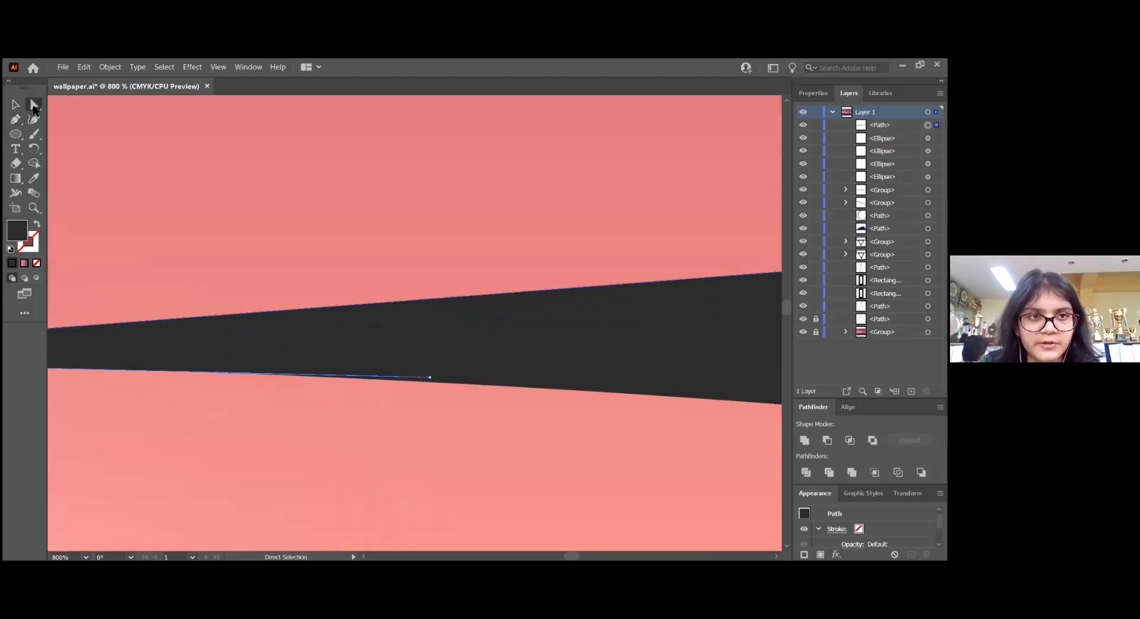
click(430, 377)
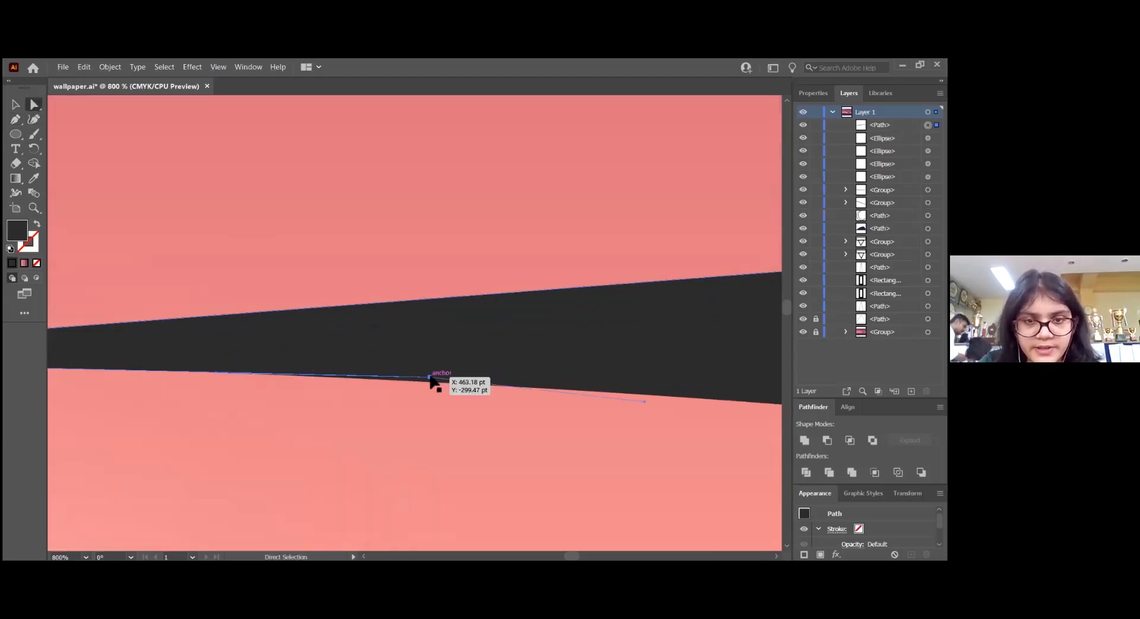
drag(430, 376, 430, 380)
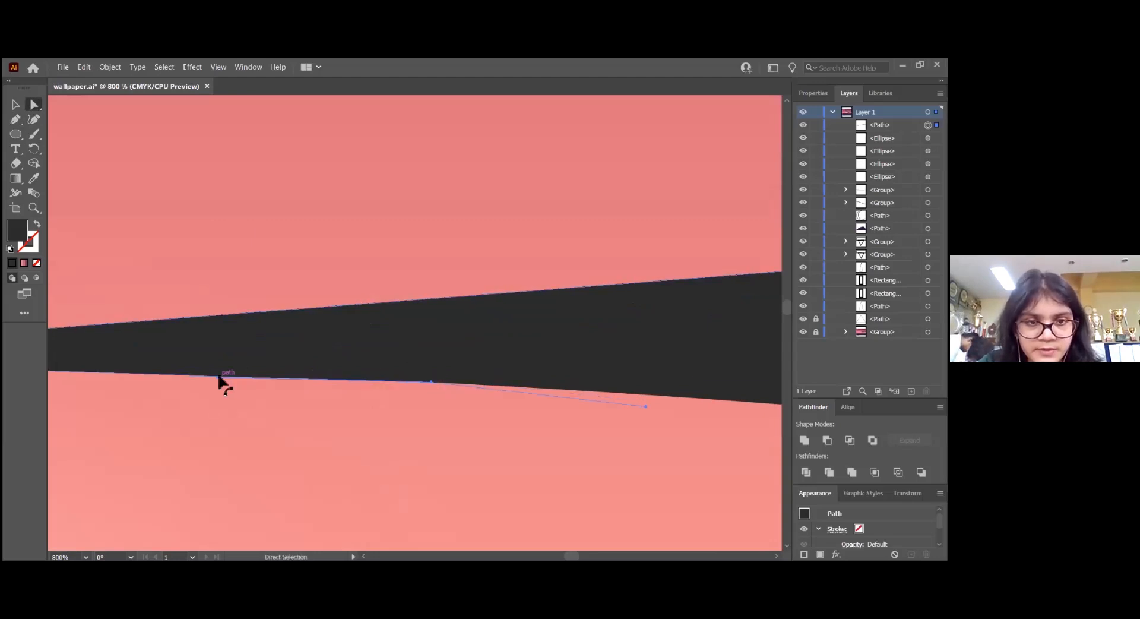
drag(219, 376, 223, 374)
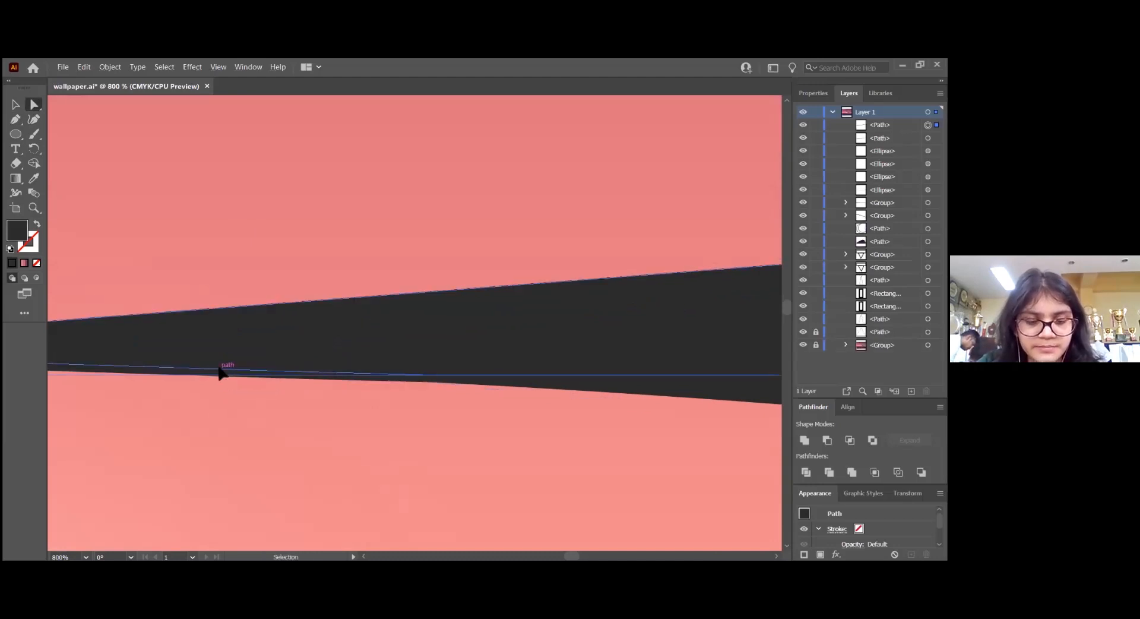
key(p)
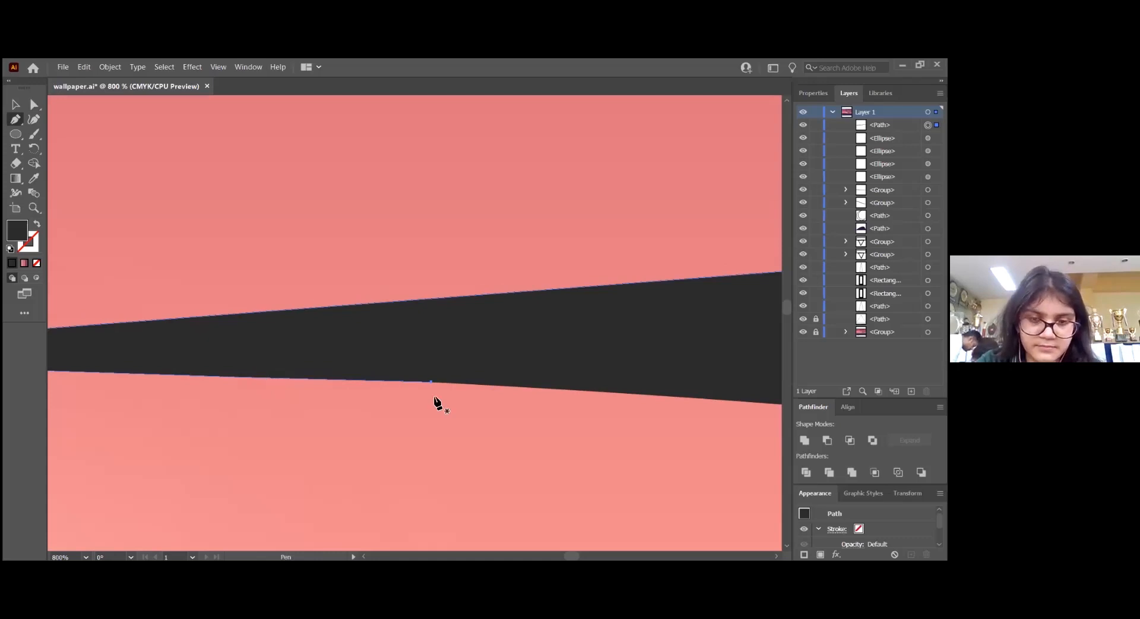
drag(433, 383, 235, 364)
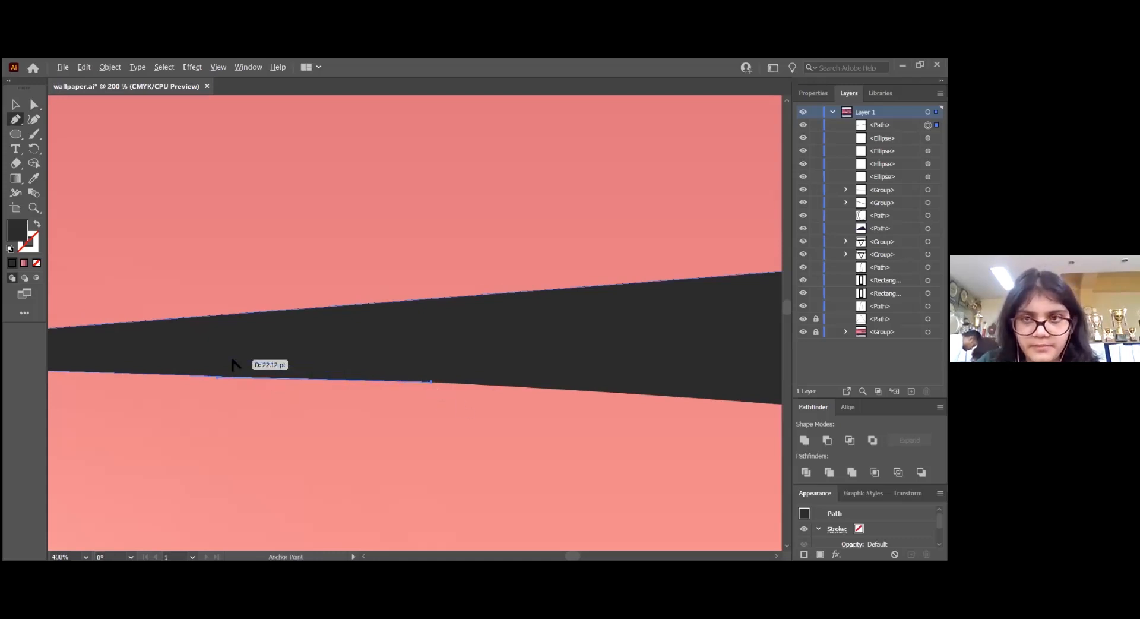
Trace the rest of the cloud band's lower edge to the artwork's right border and close the path at its starting anchor
scroll(232, 361, down, 3)
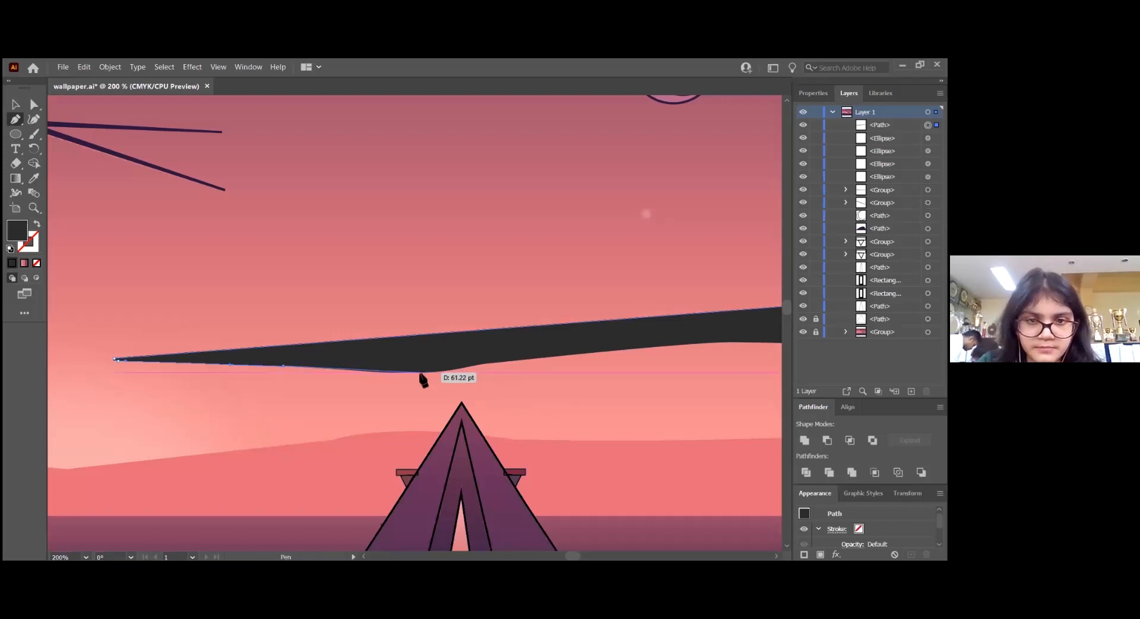
drag(421, 373, 539, 354)
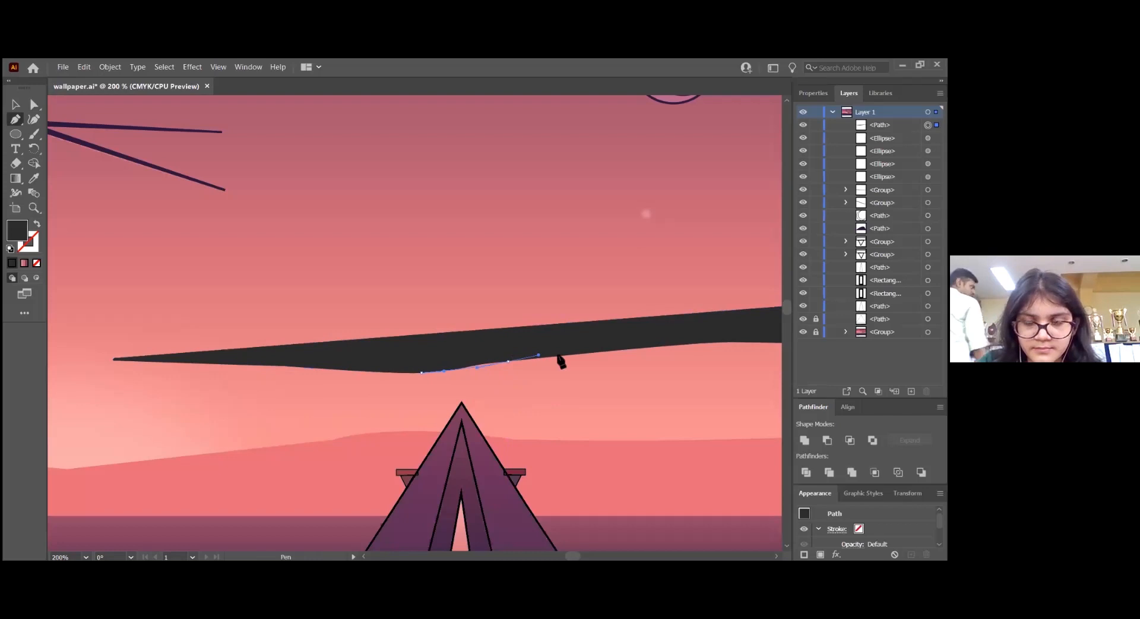
click(718, 342)
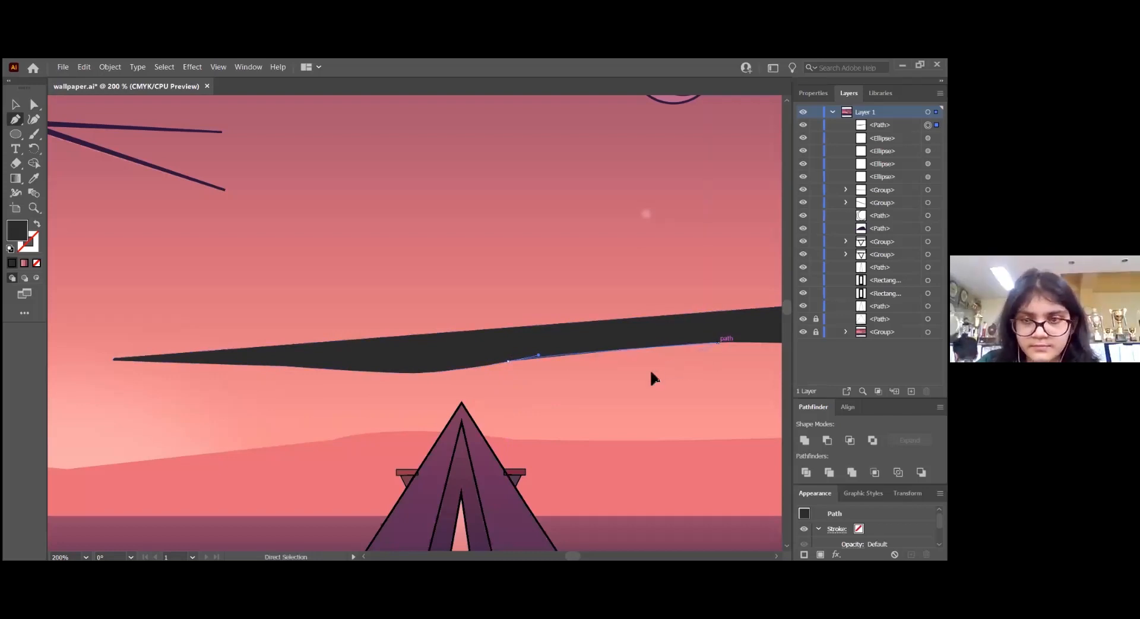
scroll(651, 376, right, 2)
scroll(652, 377, right, 5)
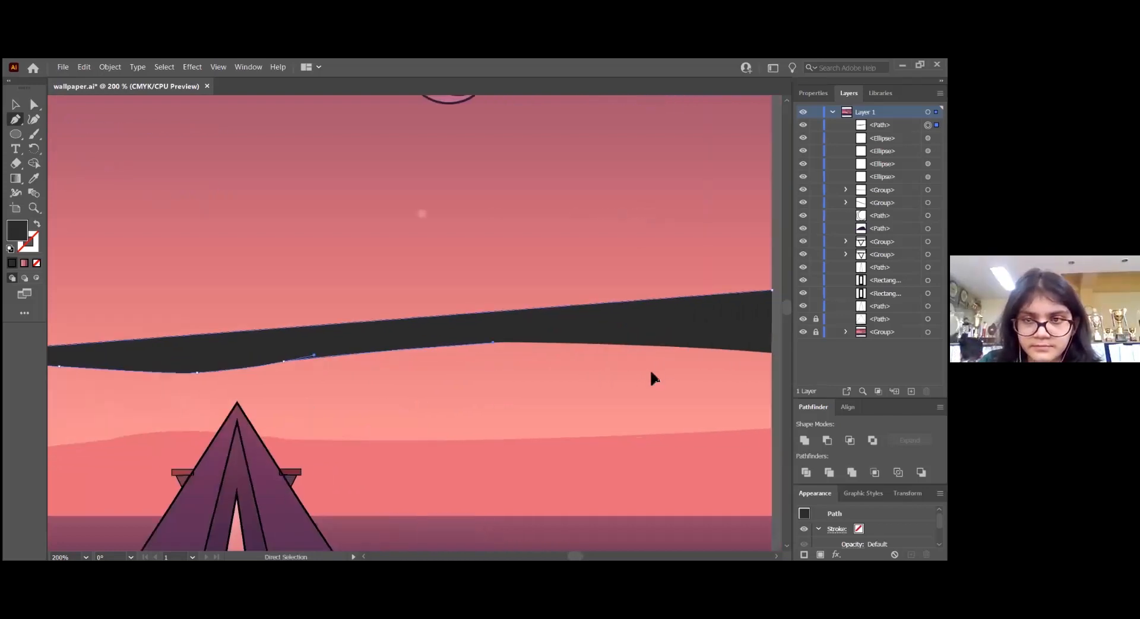
drag(737, 354, 766, 359)
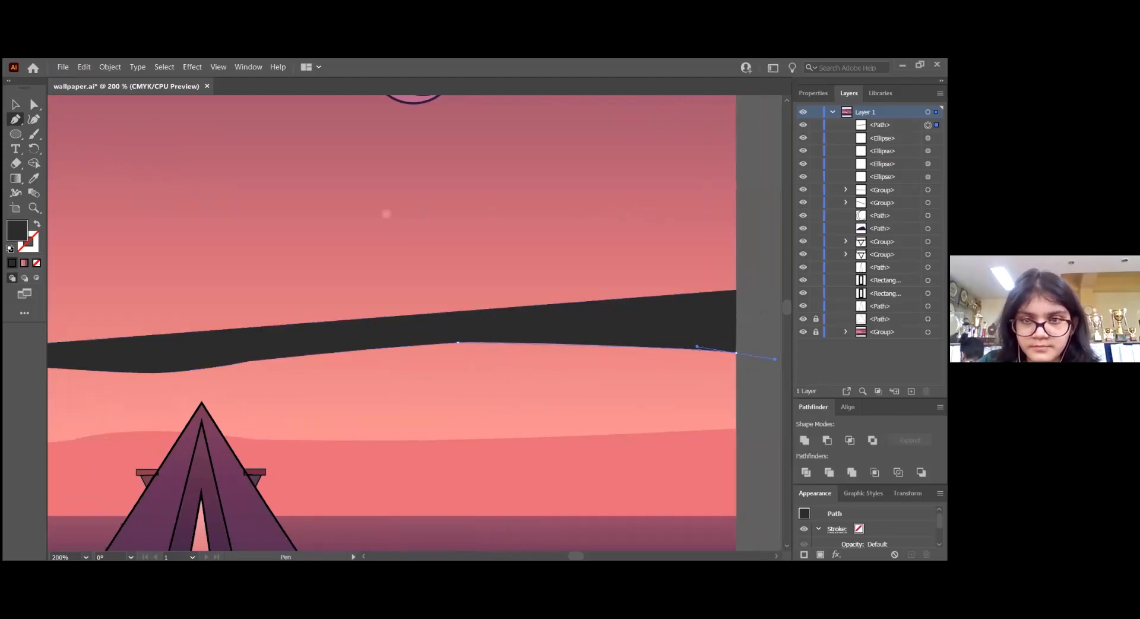
drag(774, 360, 735, 326)
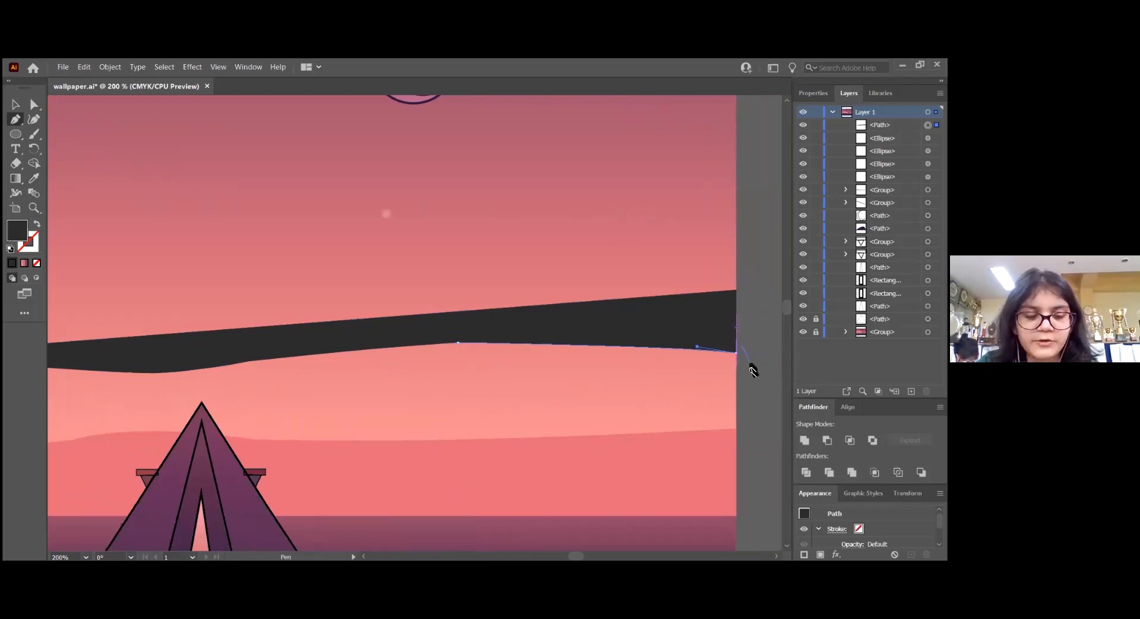
click(736, 291)
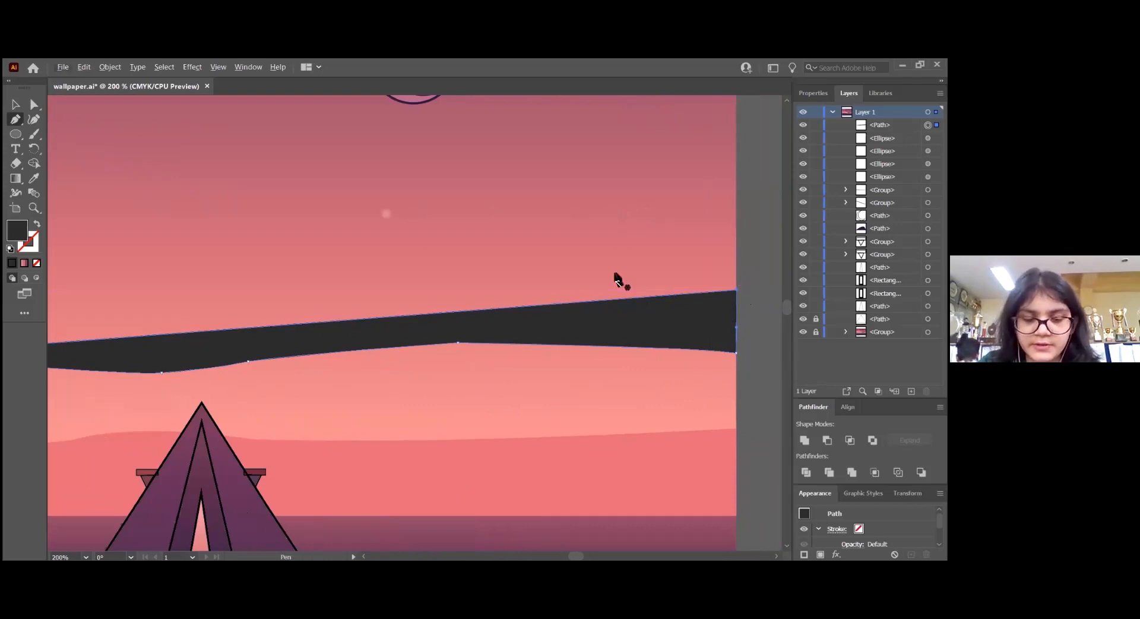
Unlock the wallpaper artwork group and move the traced cloud band up, clear of the original dark band
key(alt+v)
click(567, 206)
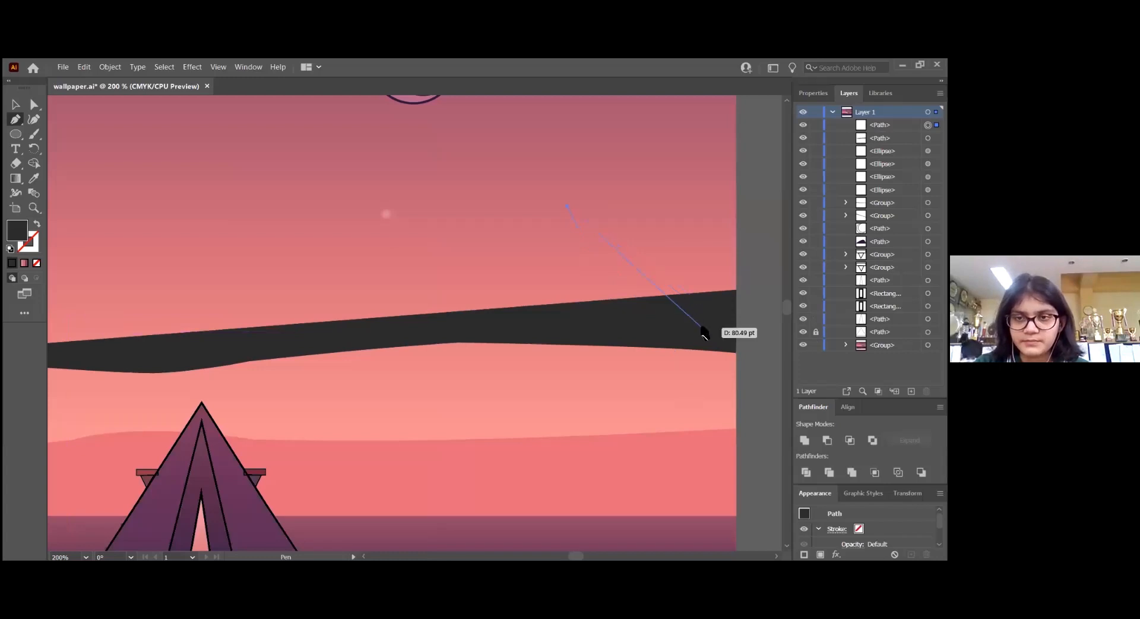
key(v)
drag(681, 283, 684, 212)
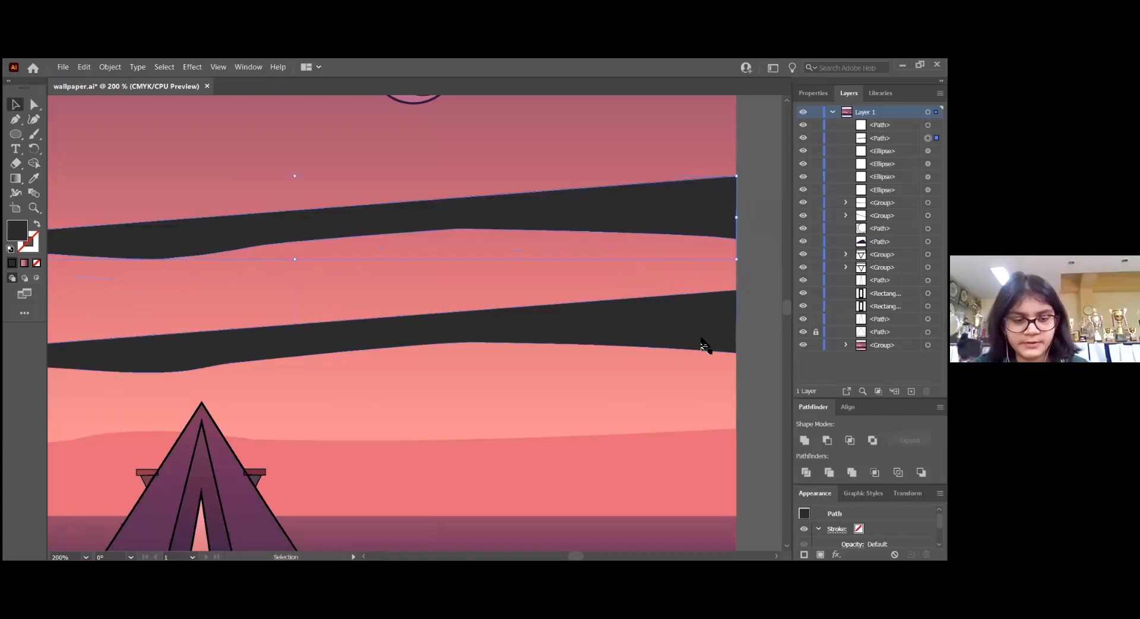
Recolour the original dark cloud band with the pink sampled from the cloud band in the left part of the sky
click(624, 336)
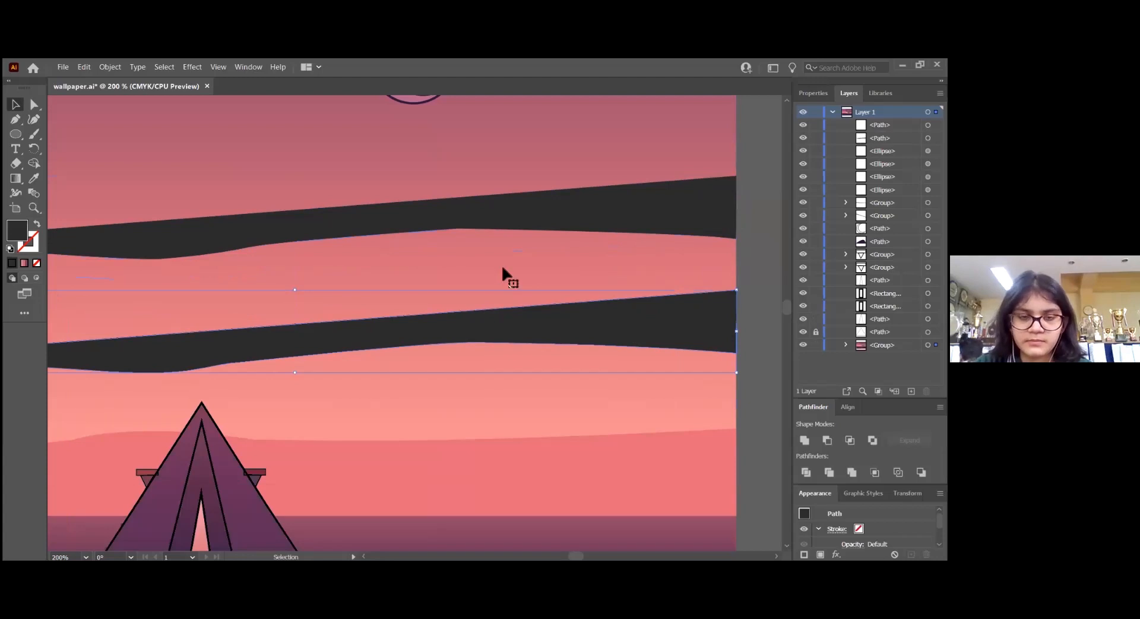
key(i)
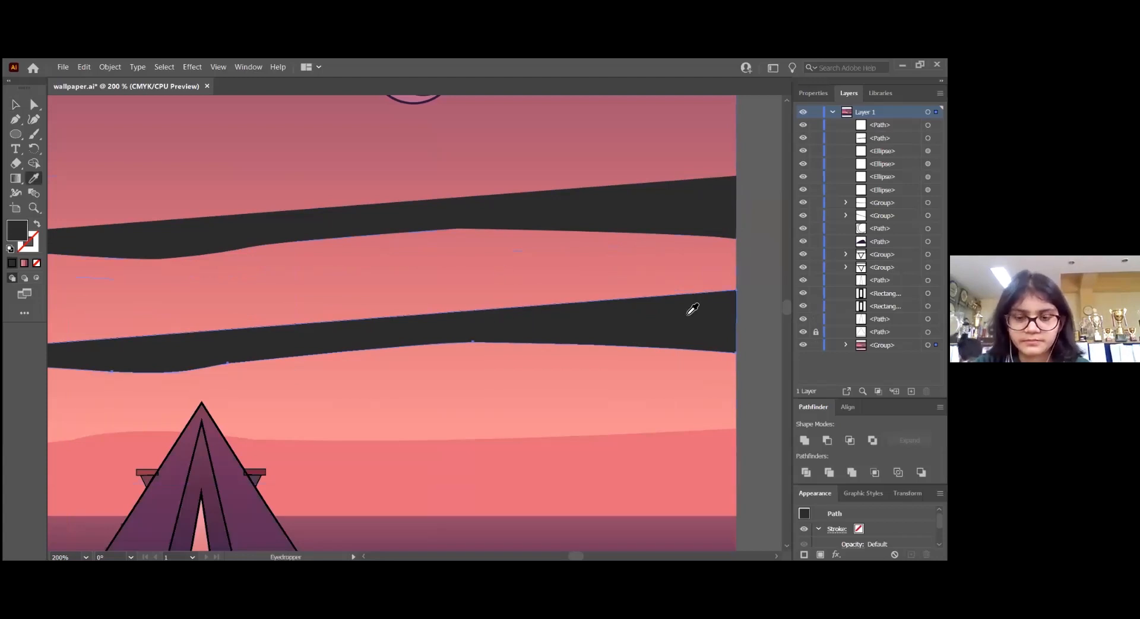
key(ctrl+0)
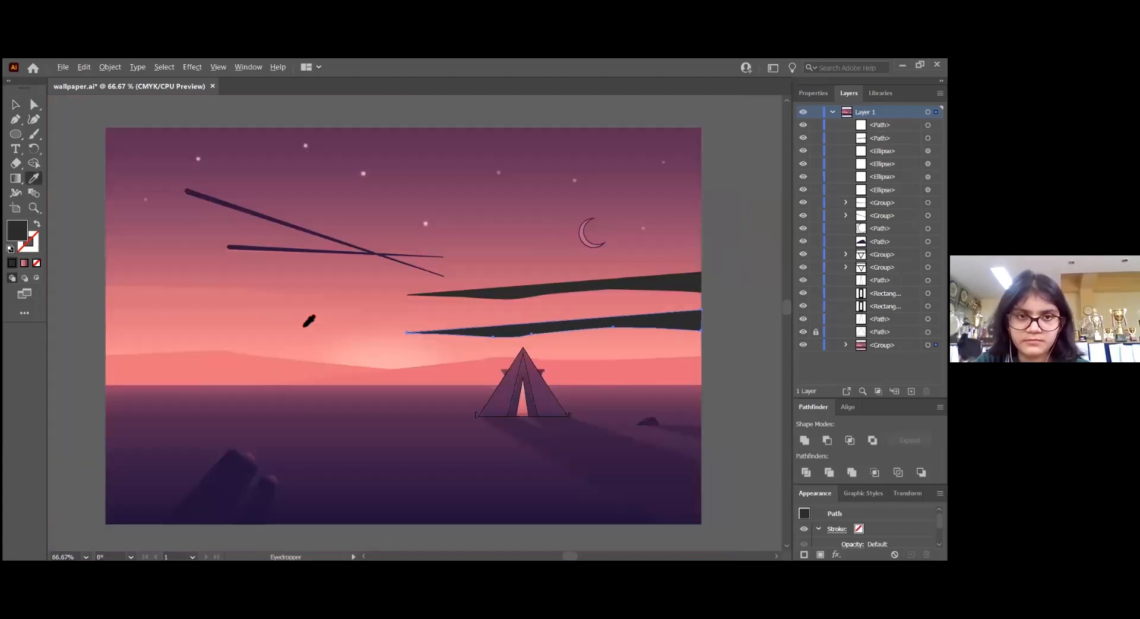
click(184, 293)
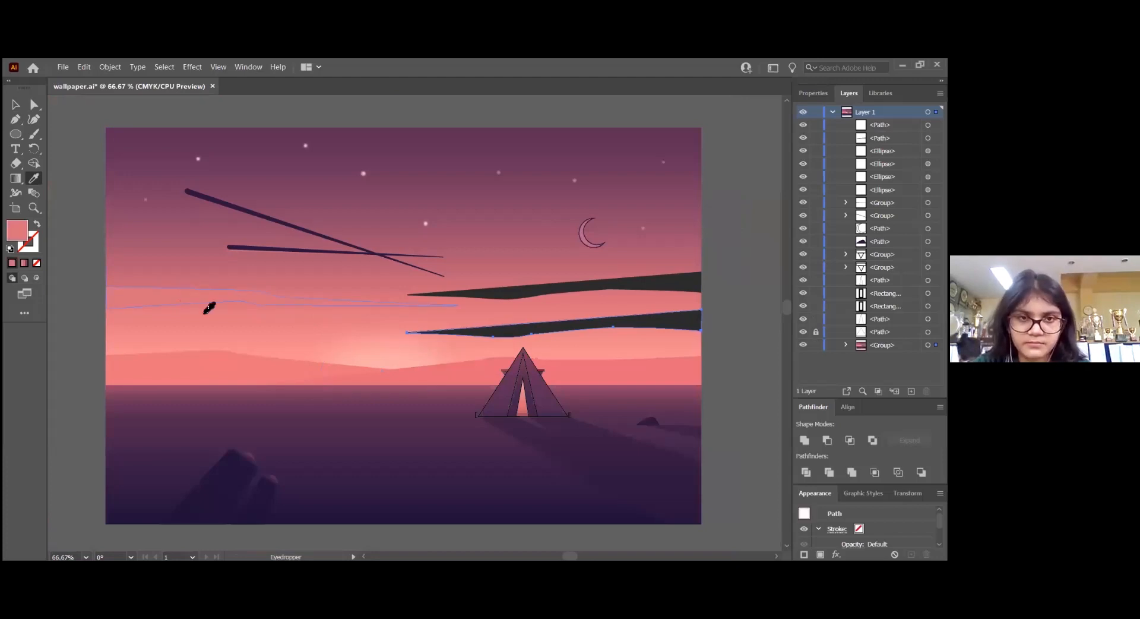
Move the traced dark band back over the original cloud band and lock the wallpaper artwork group
key(v)
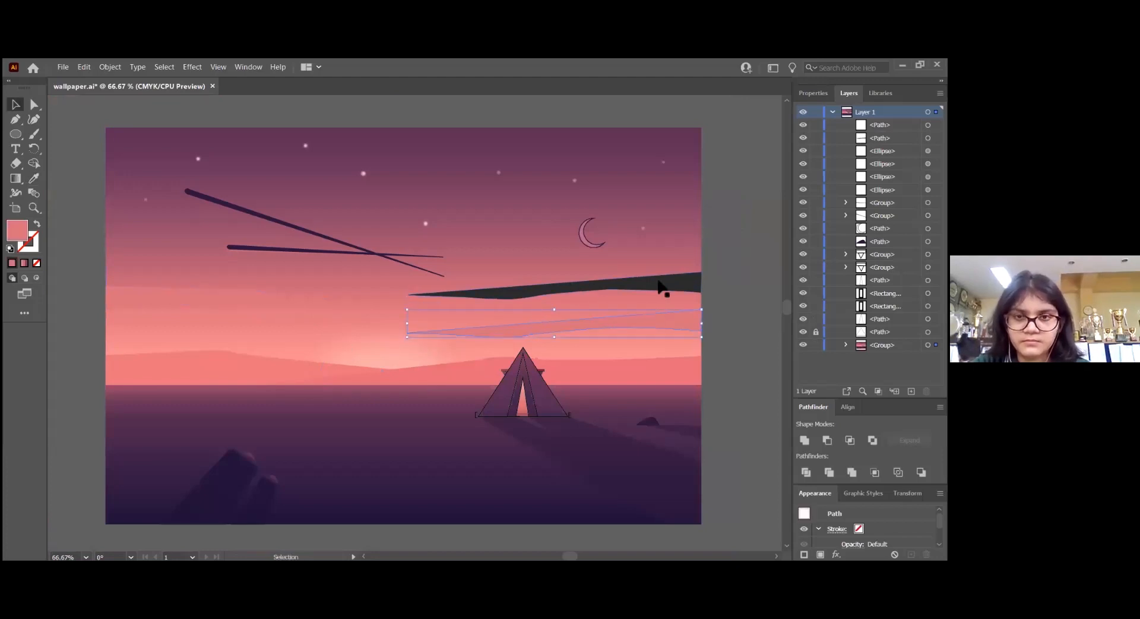
drag(660, 281, 656, 317)
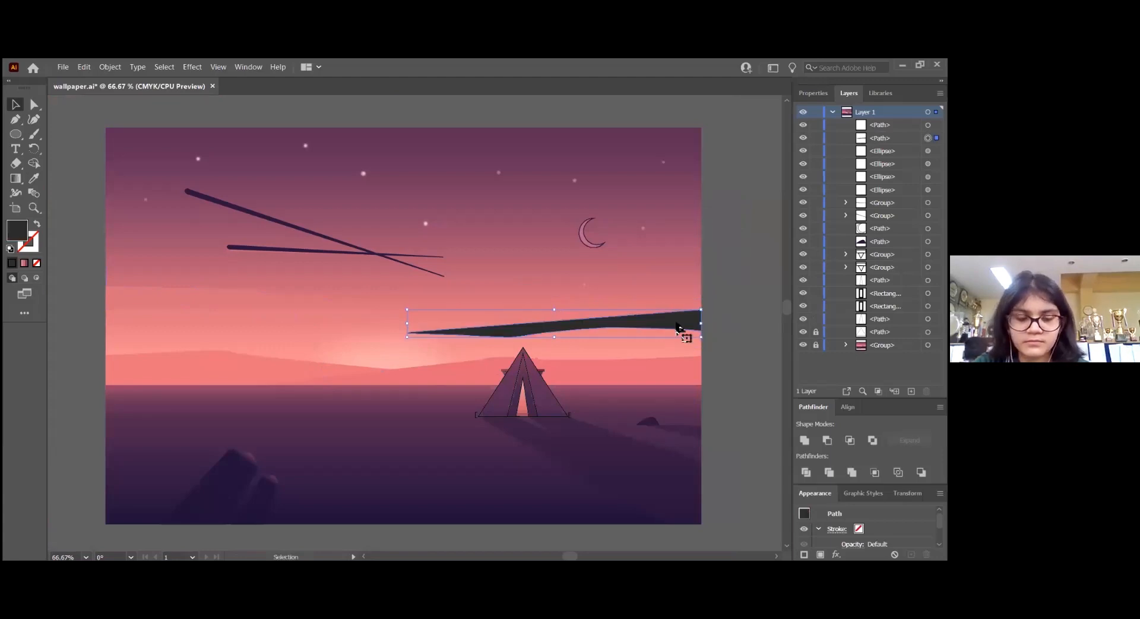
Fill the traced cloud band with the pink sampled from the left sky's cloud band and deselect it
scroll(680, 327, up, 1)
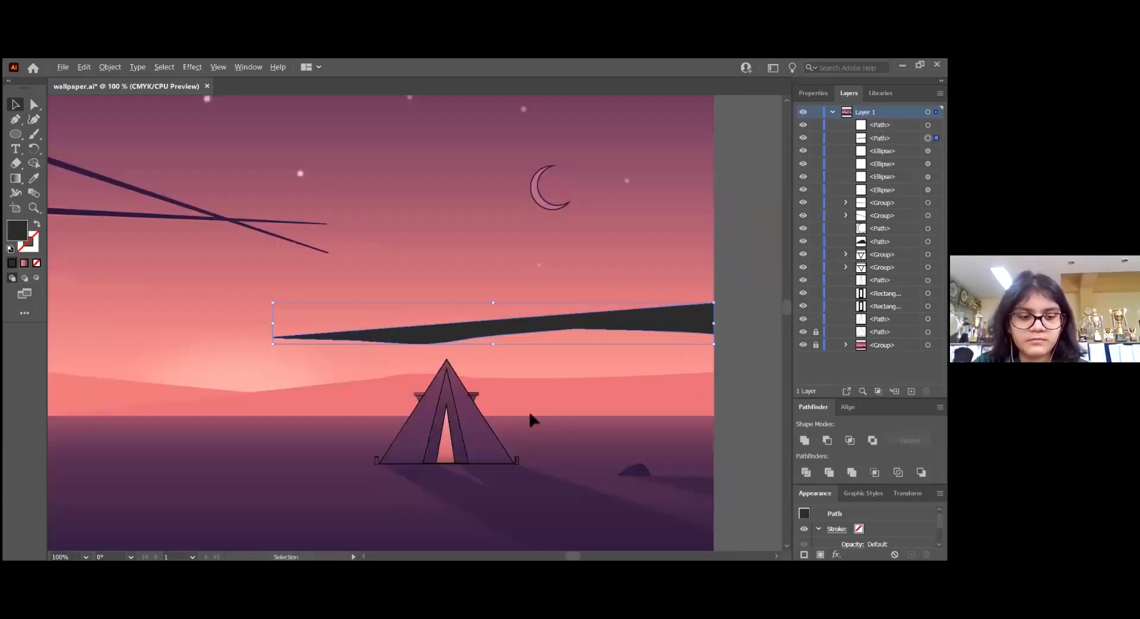
scroll(530, 420, left, 4)
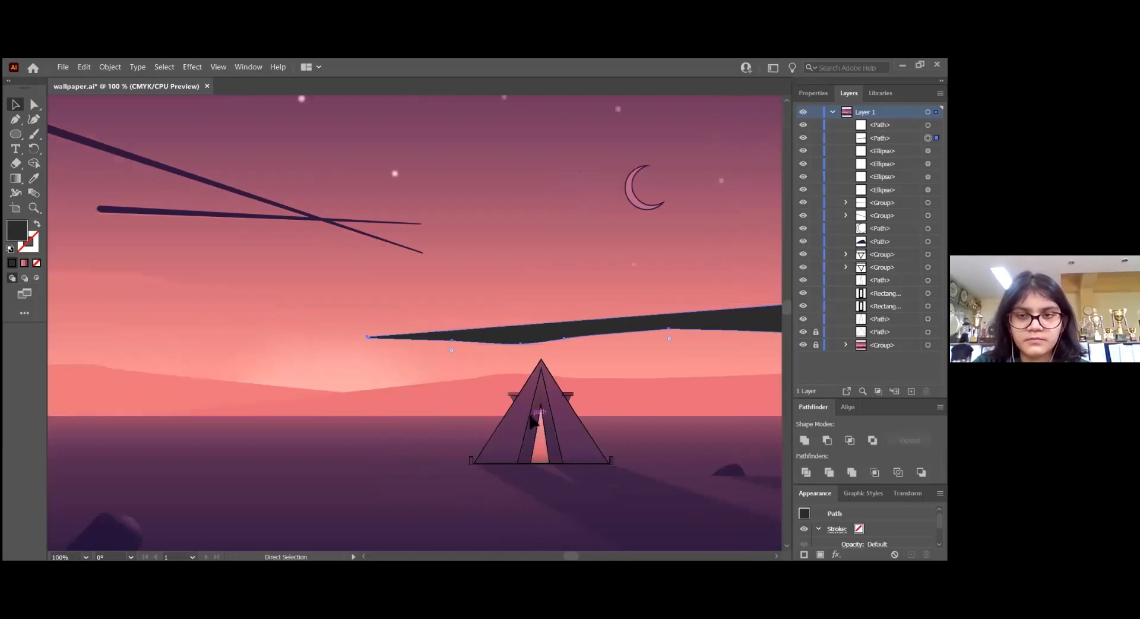
key(i)
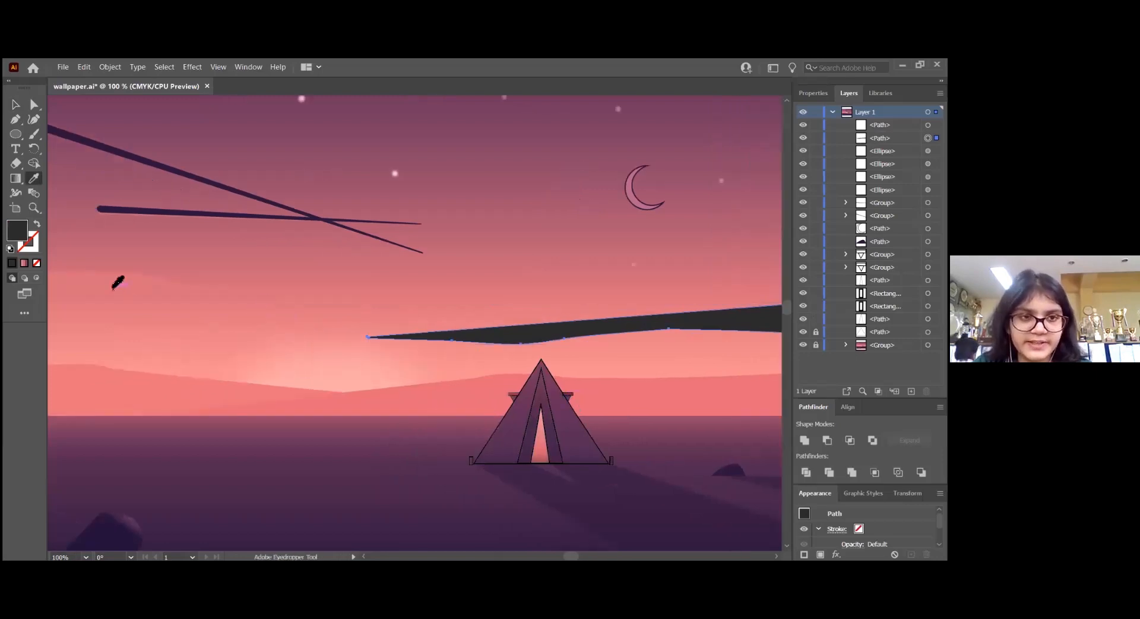
click(107, 280)
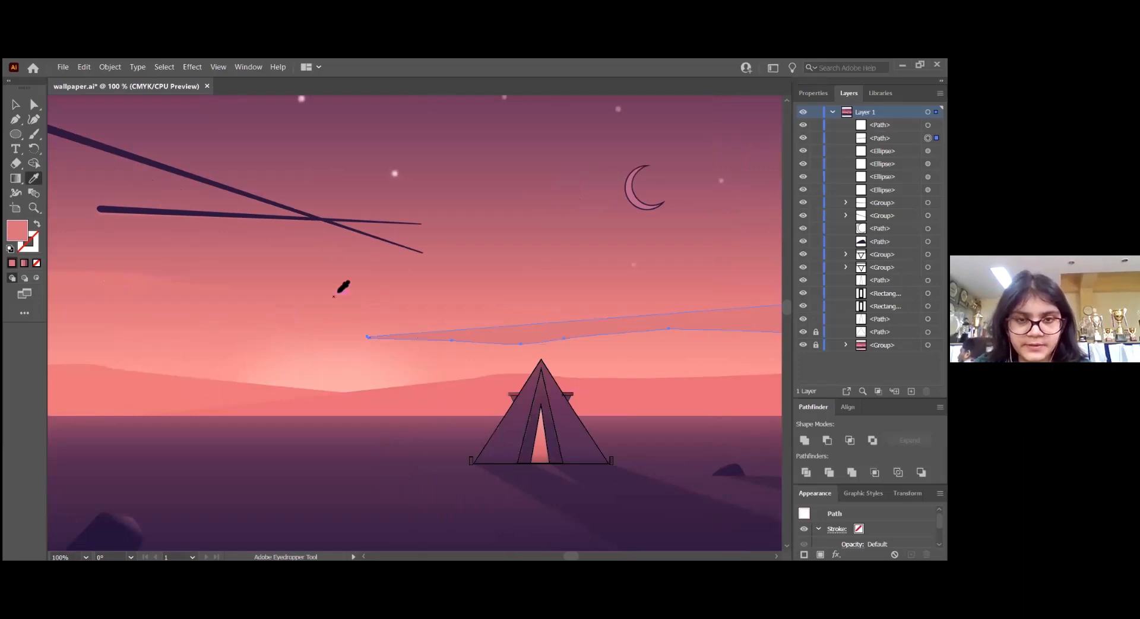
key(v)
click(502, 245)
scroll(672, 182, down, 2)
Give the crescent moon a white fill and no stroke
scroll(597, 230, up, 3)
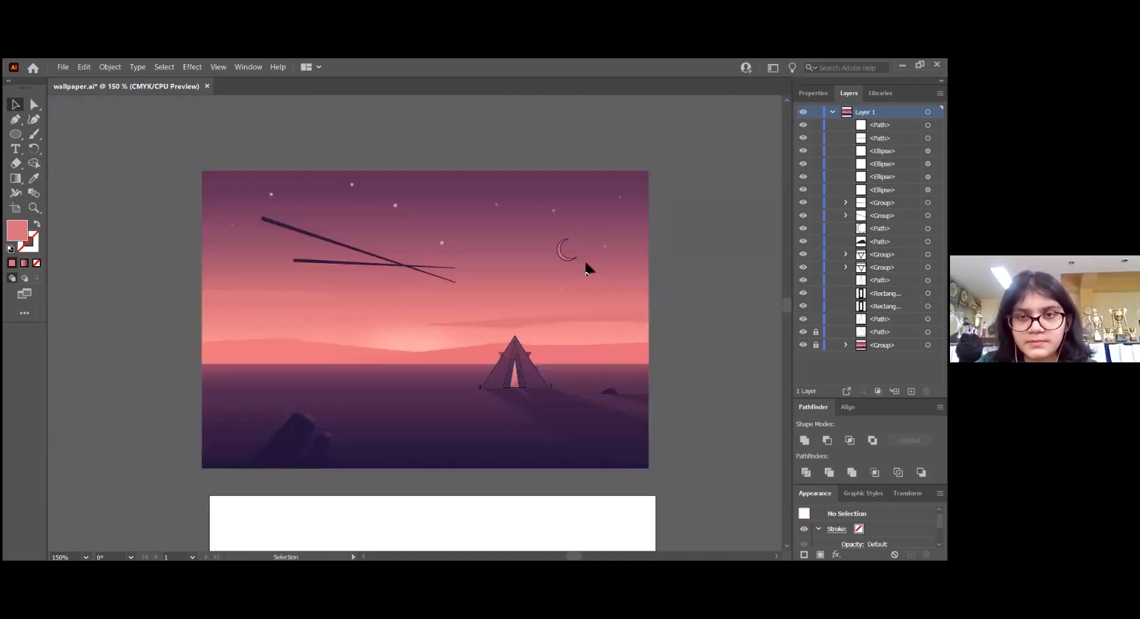
click(478, 280)
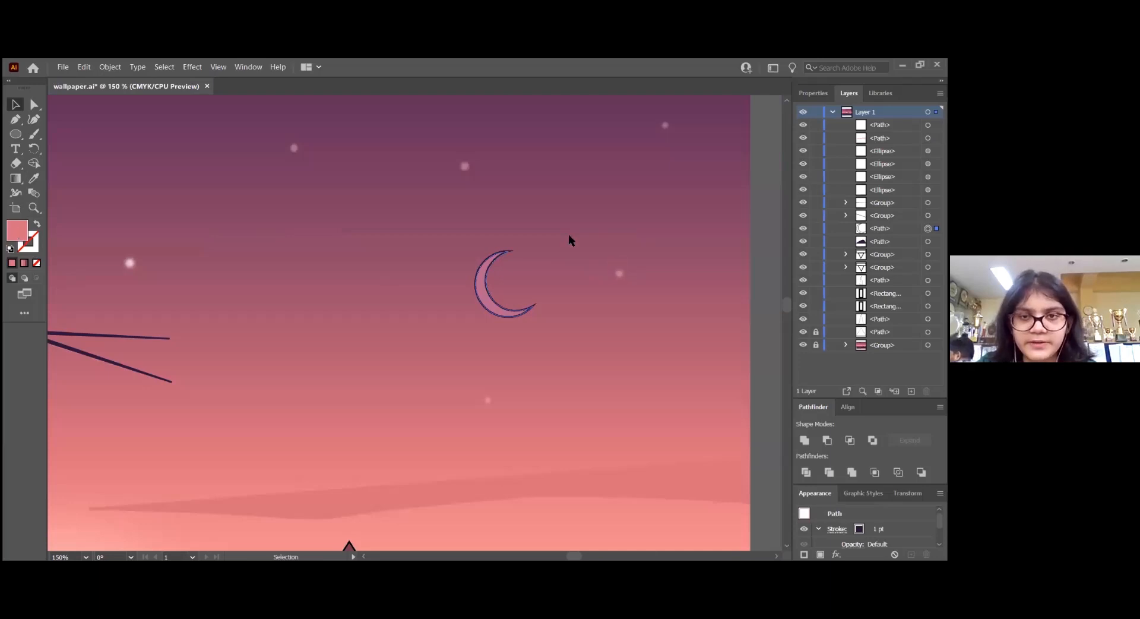
drag(544, 206, 514, 177)
click(815, 190)
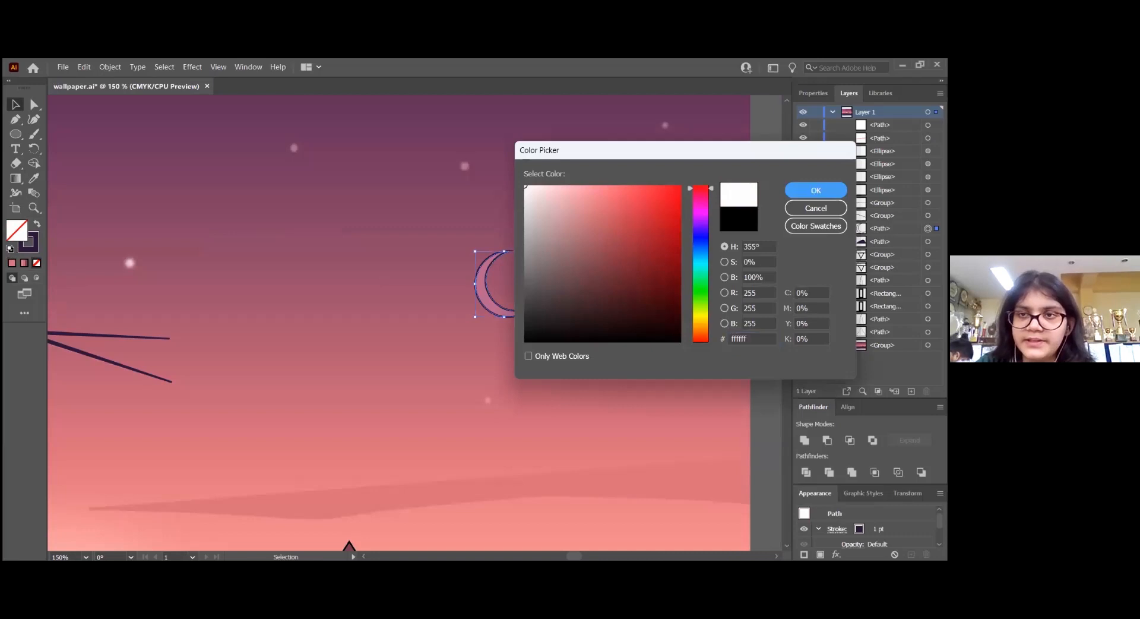
click(36, 224)
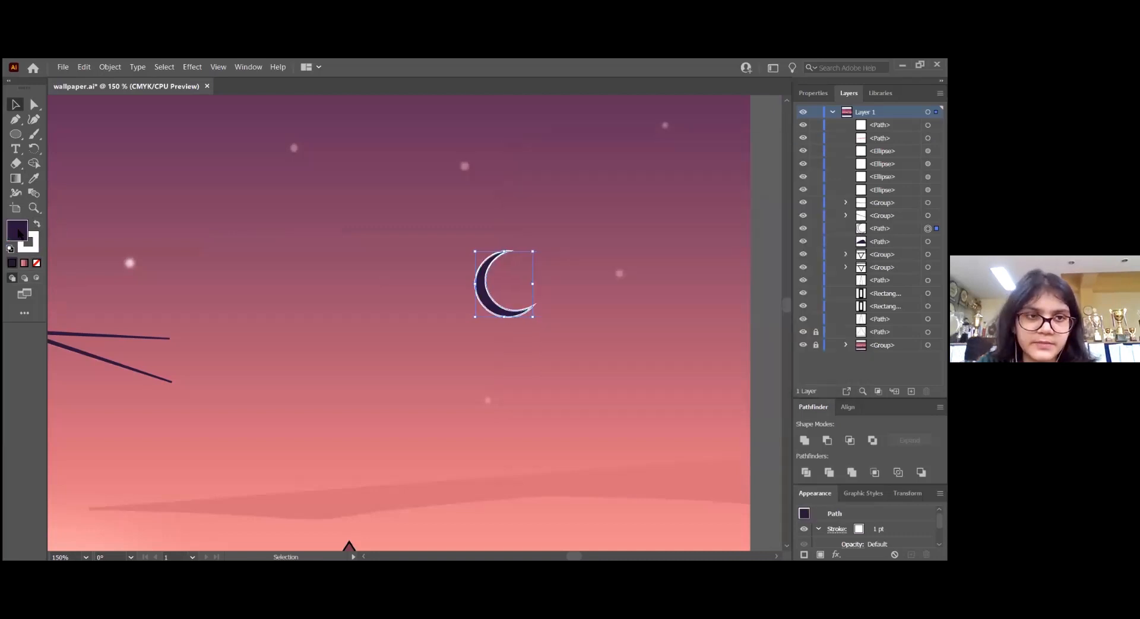
click(36, 263)
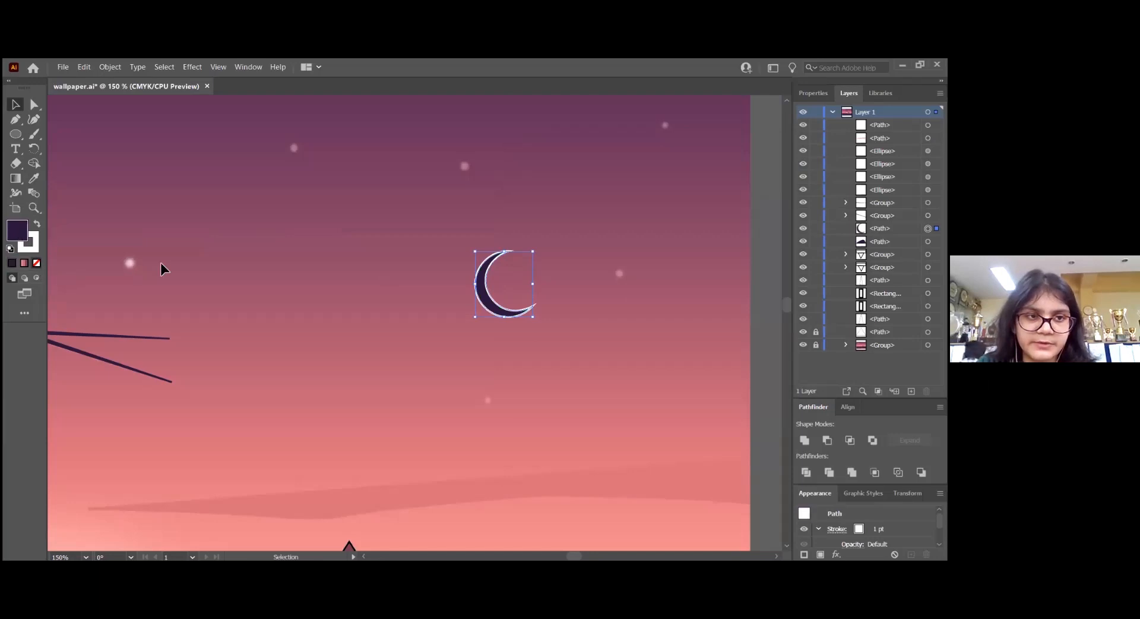
click(37, 225)
Lower the crescent moon's opacity to 47%
click(812, 93)
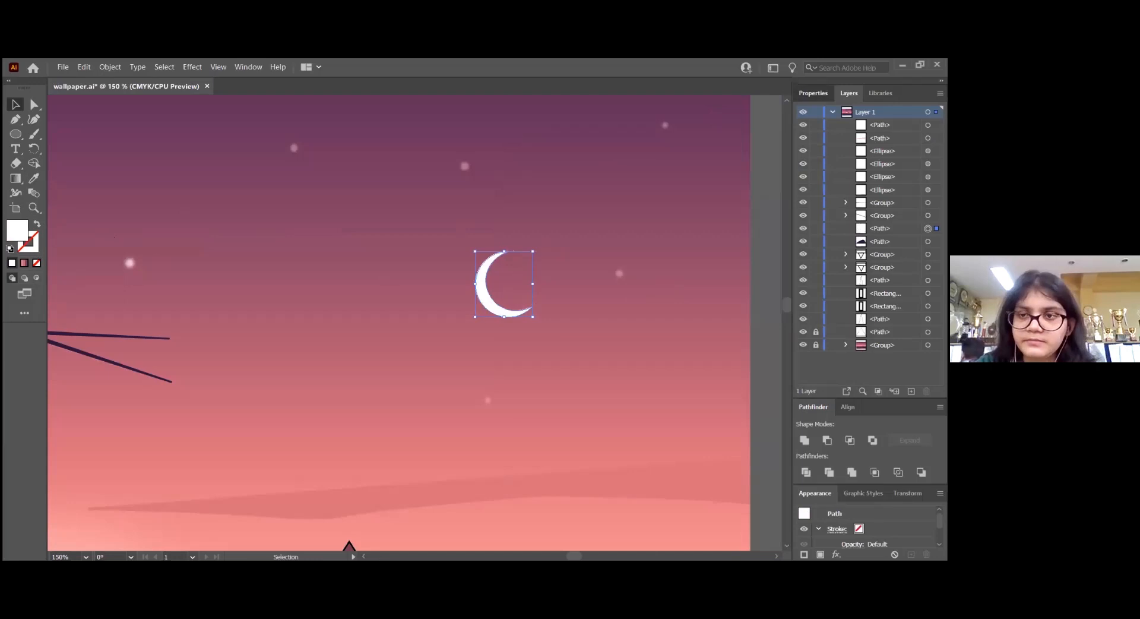
click(884, 263)
drag(884, 278, 858, 277)
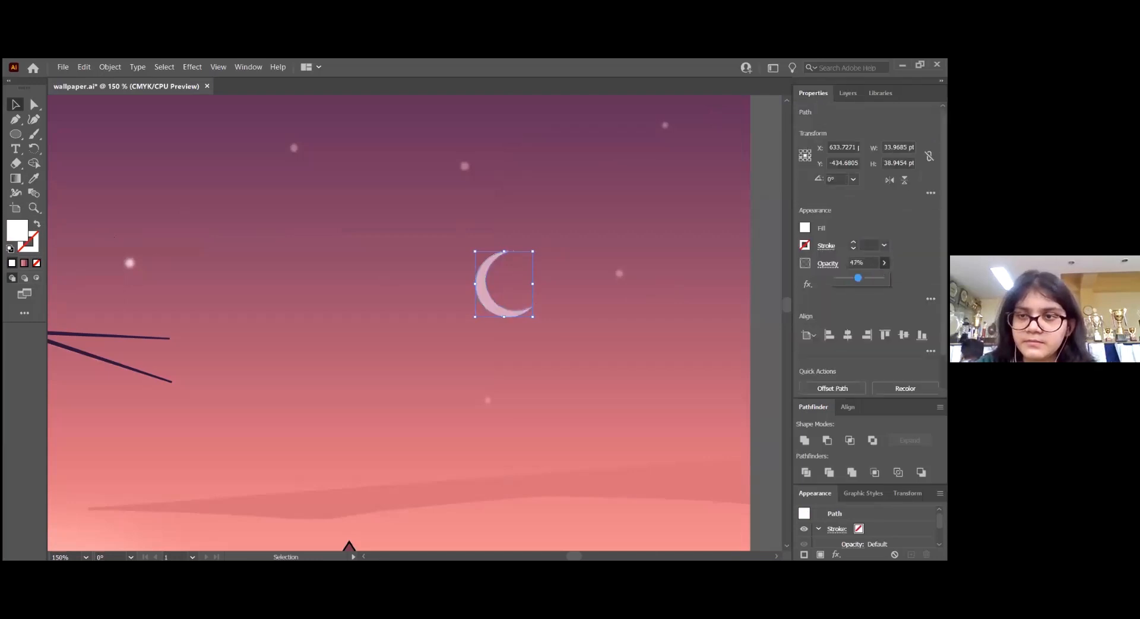
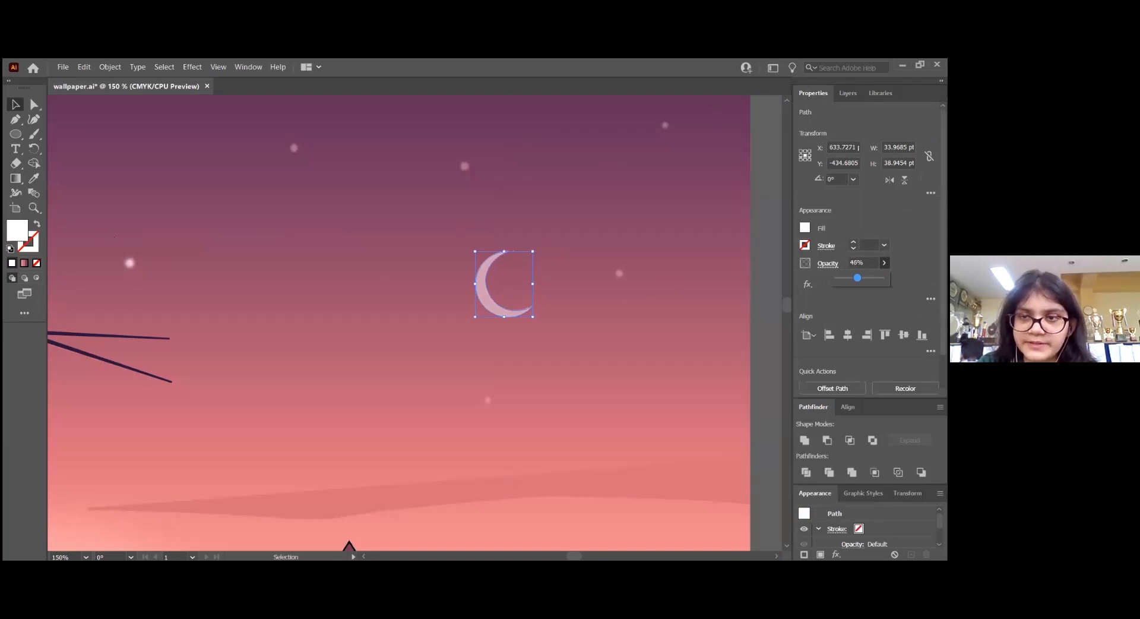
Set the crescent moon's opacity to 45% and deselect it
click(857, 262)
text(45)
key(Return)
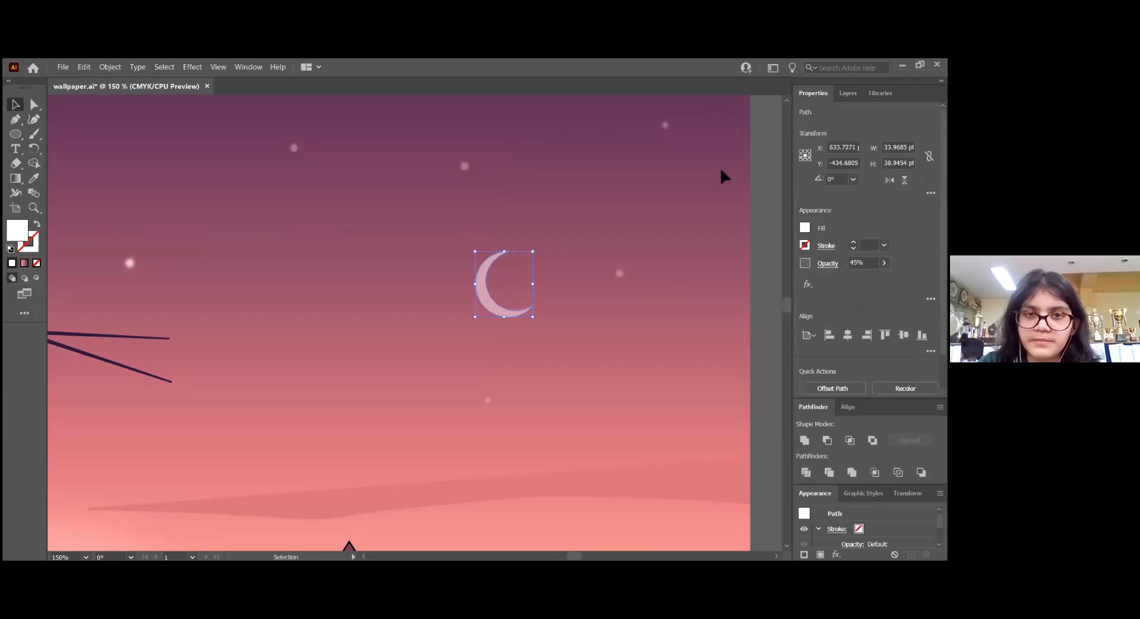
click(709, 300)
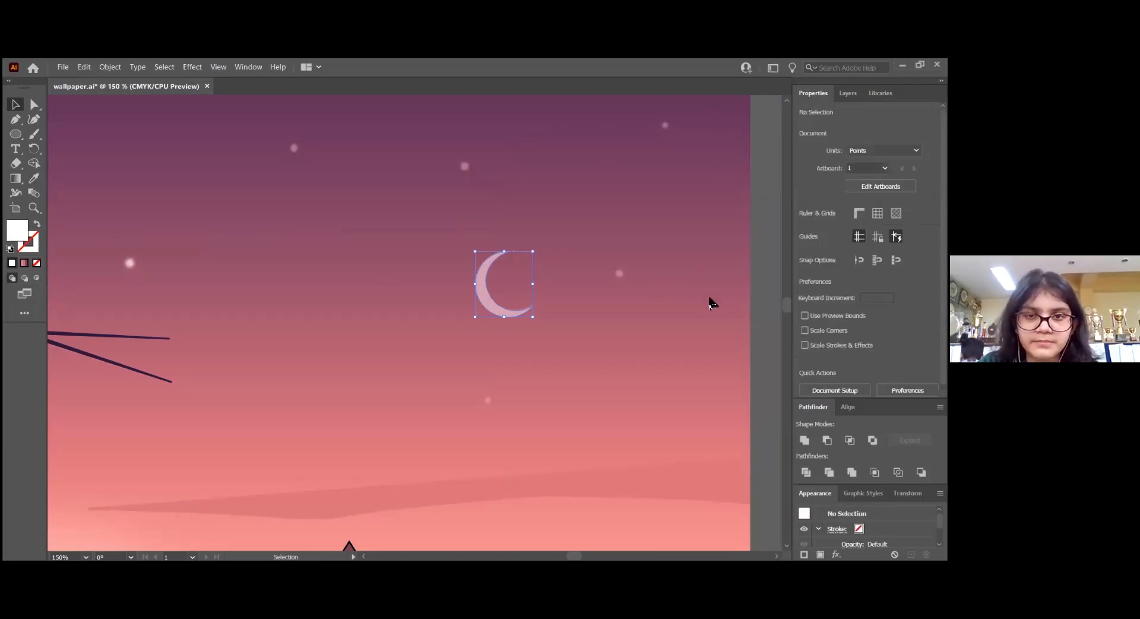
Fill the wallpaper artwork's cloud band in the left sky with dark grey 4f4f4f as a tracing guide and deselect it
key(ctrl+0)
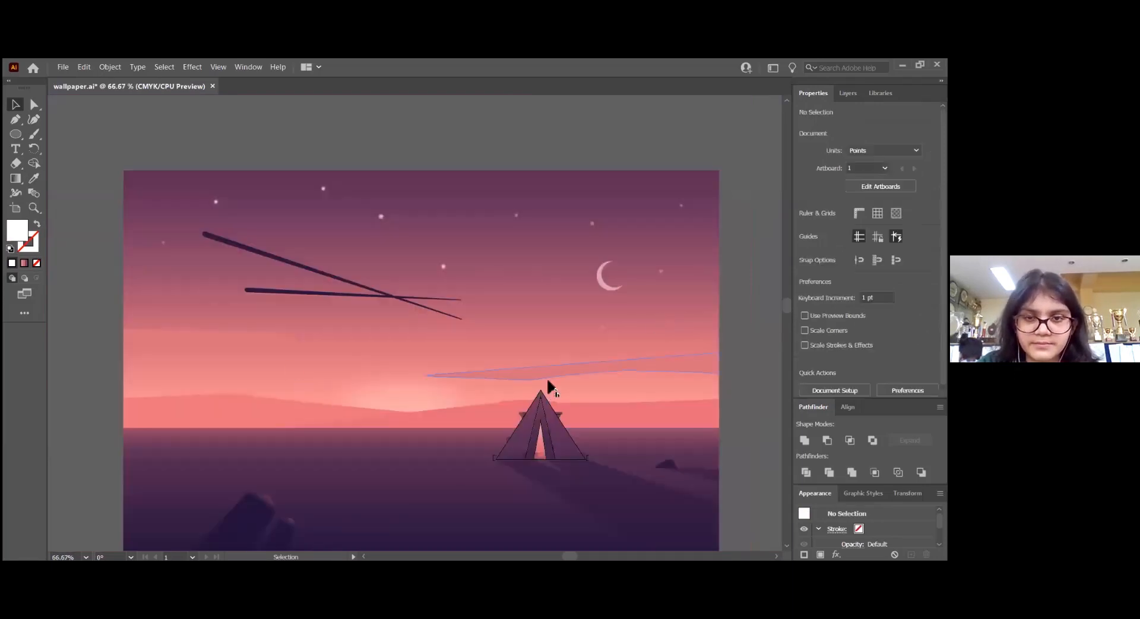
key(ctrl+1)
scroll(119, 344, up, 1)
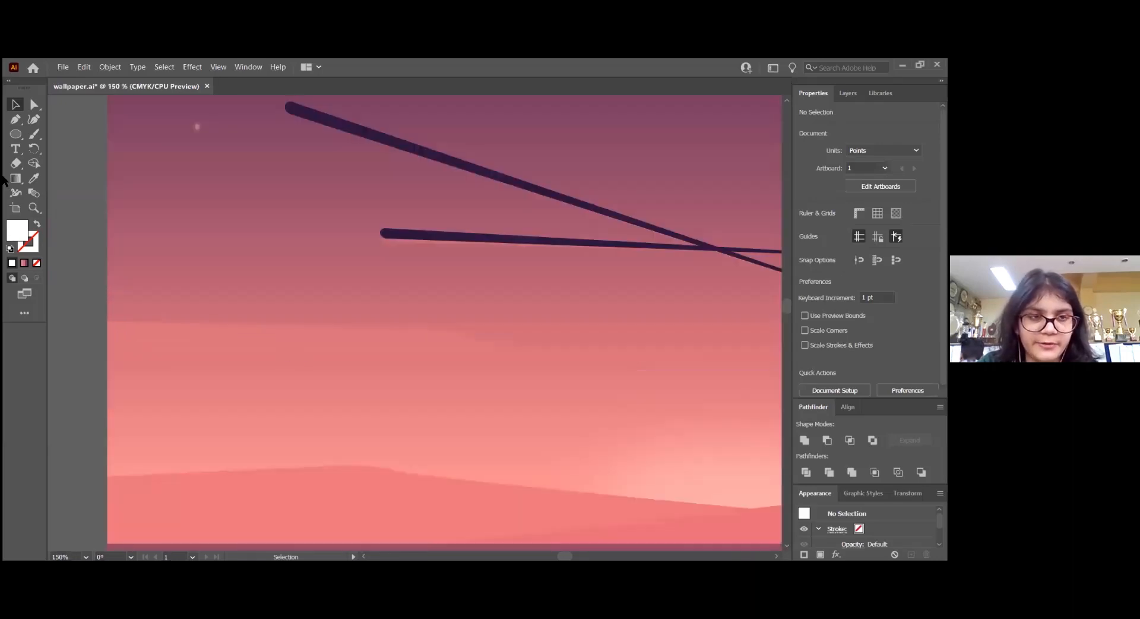
click(16, 119)
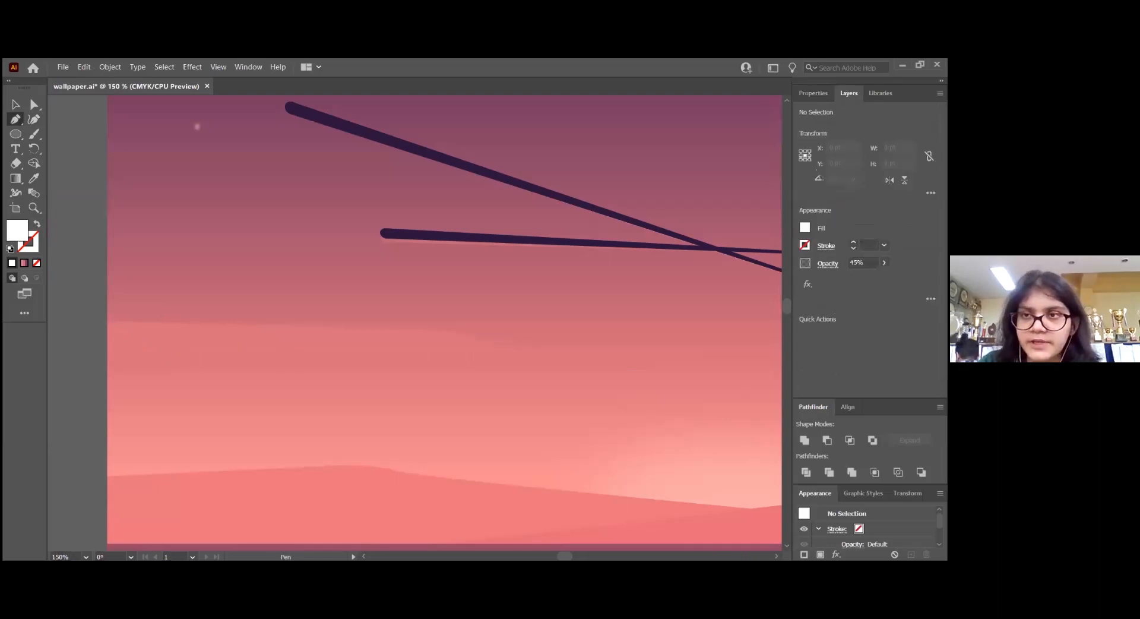
click(848, 93)
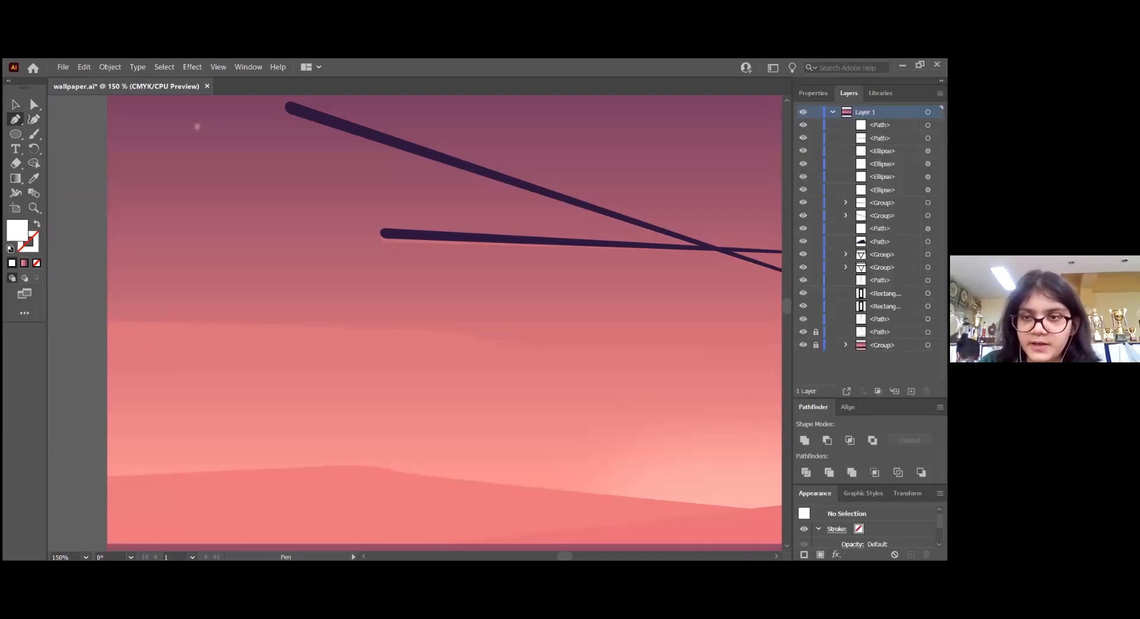
key(v)
click(417, 355)
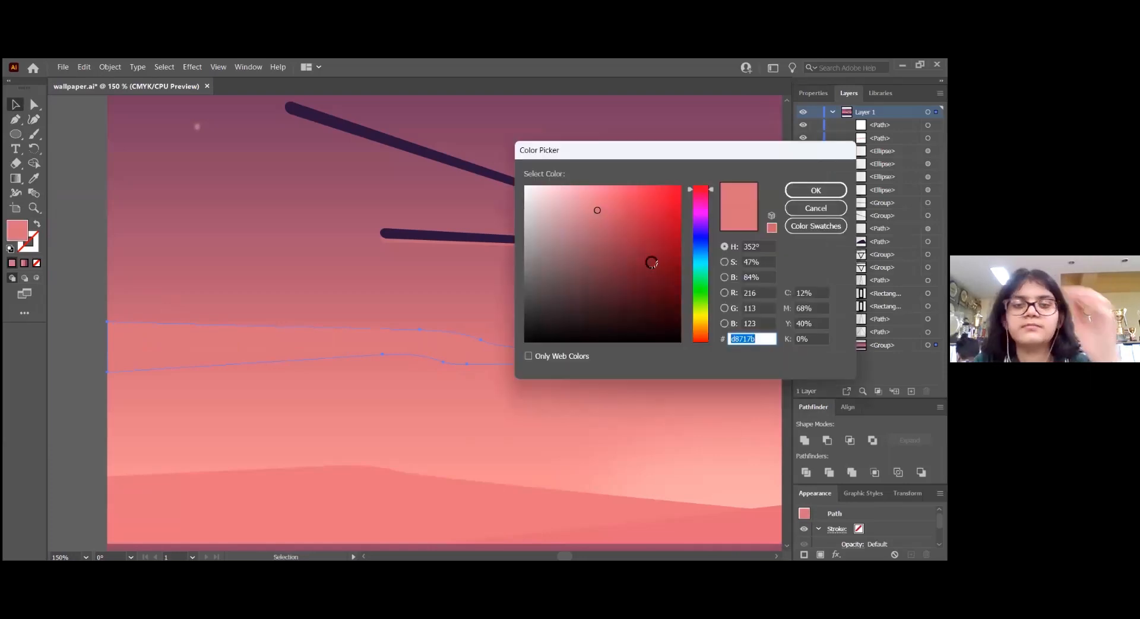
click(525, 292)
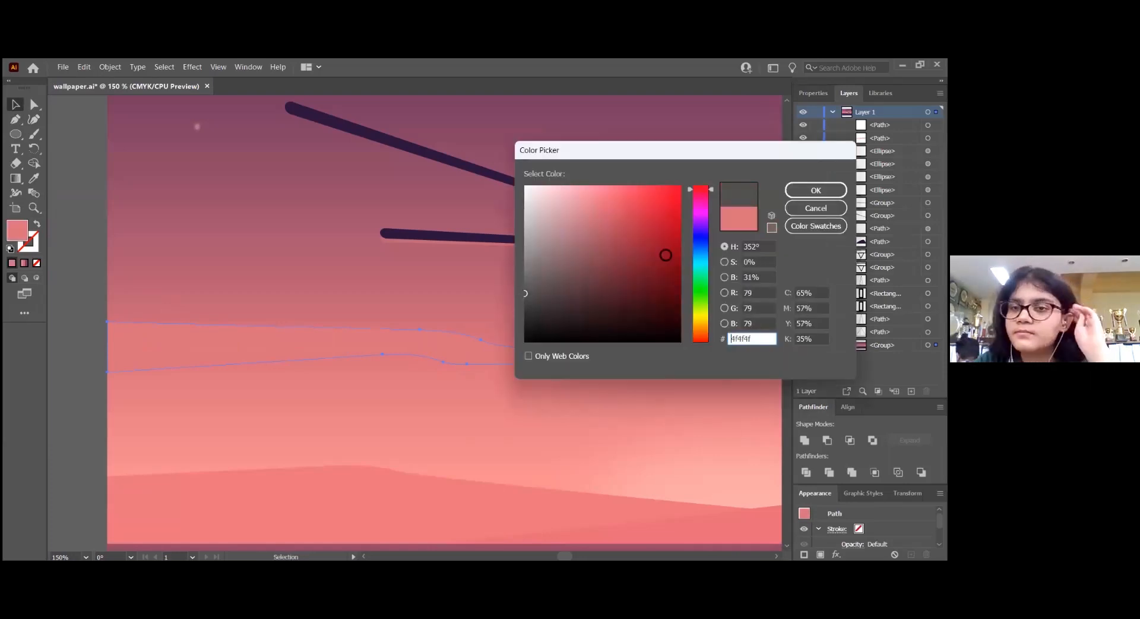
key(Return)
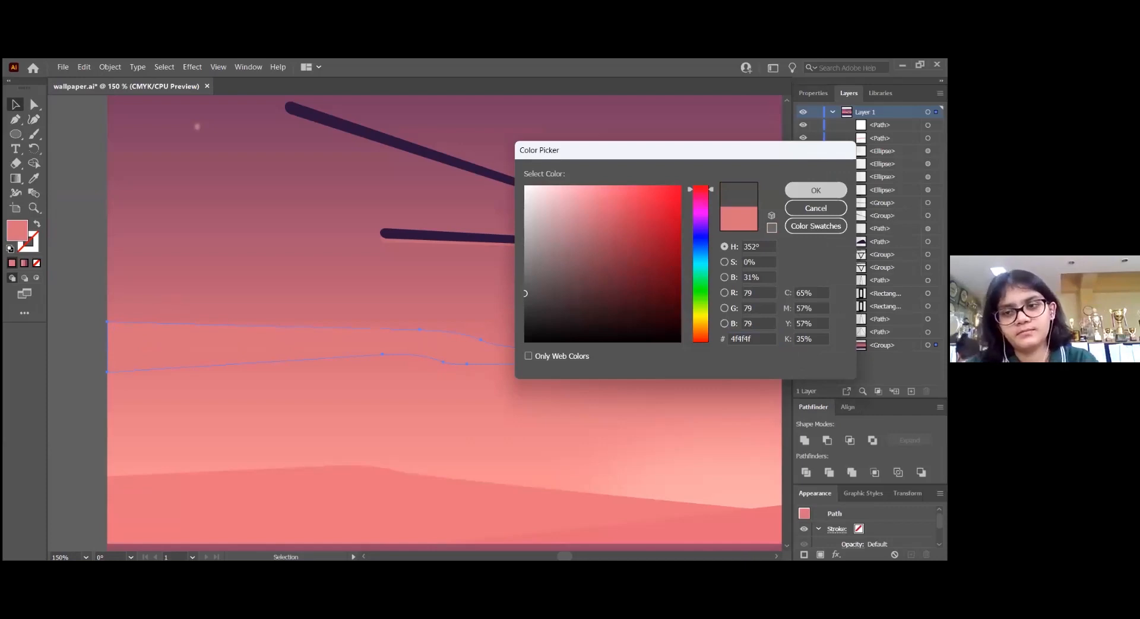
click(598, 292)
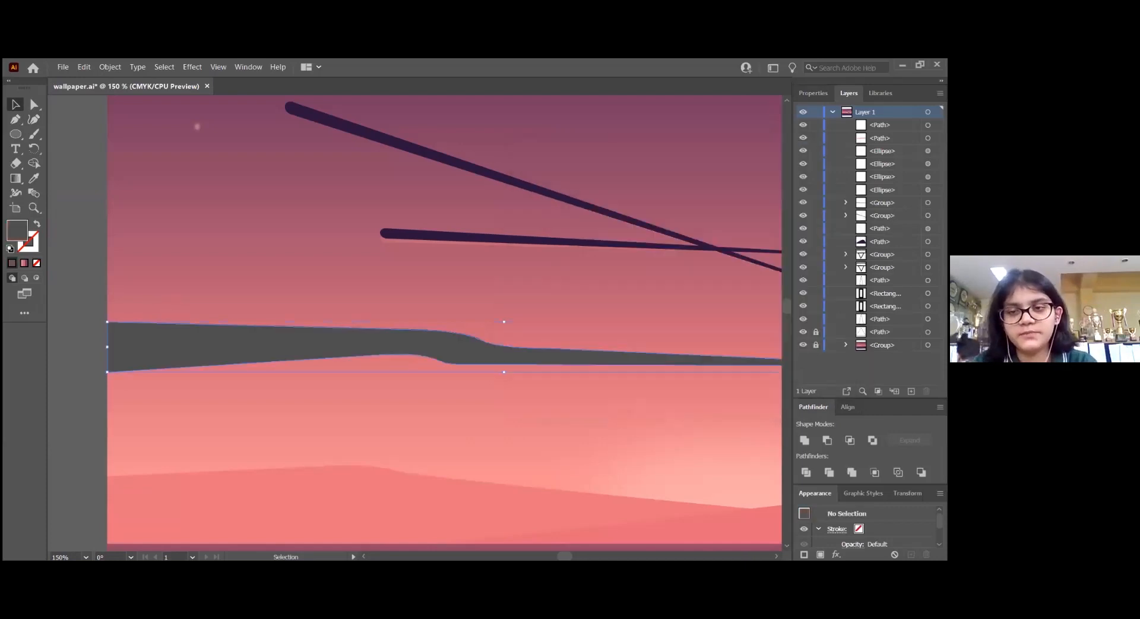
Trace the upper edge of the dark grey cloud band with the Pen tool, from the artboard's left edge to the band's tip
key(p)
click(107, 322)
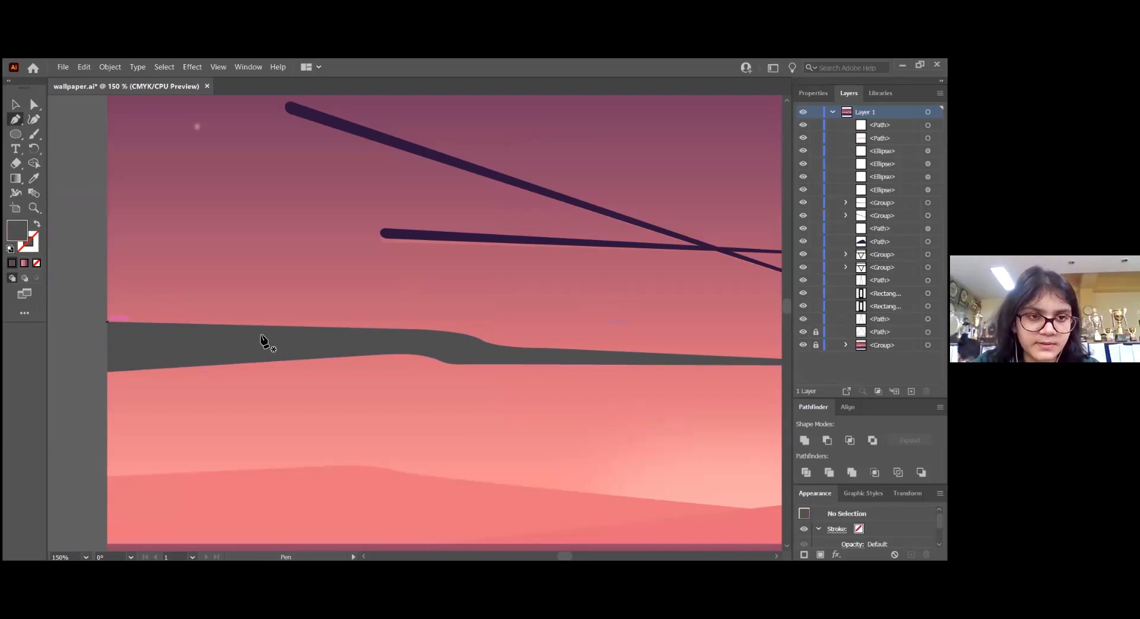
click(429, 330)
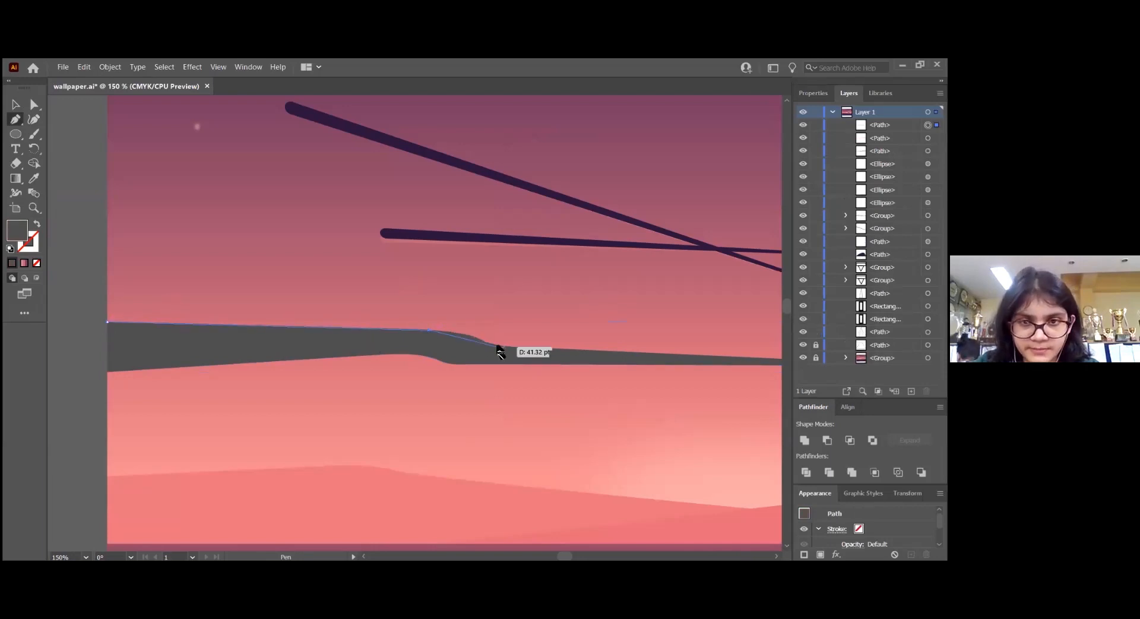
click(491, 344)
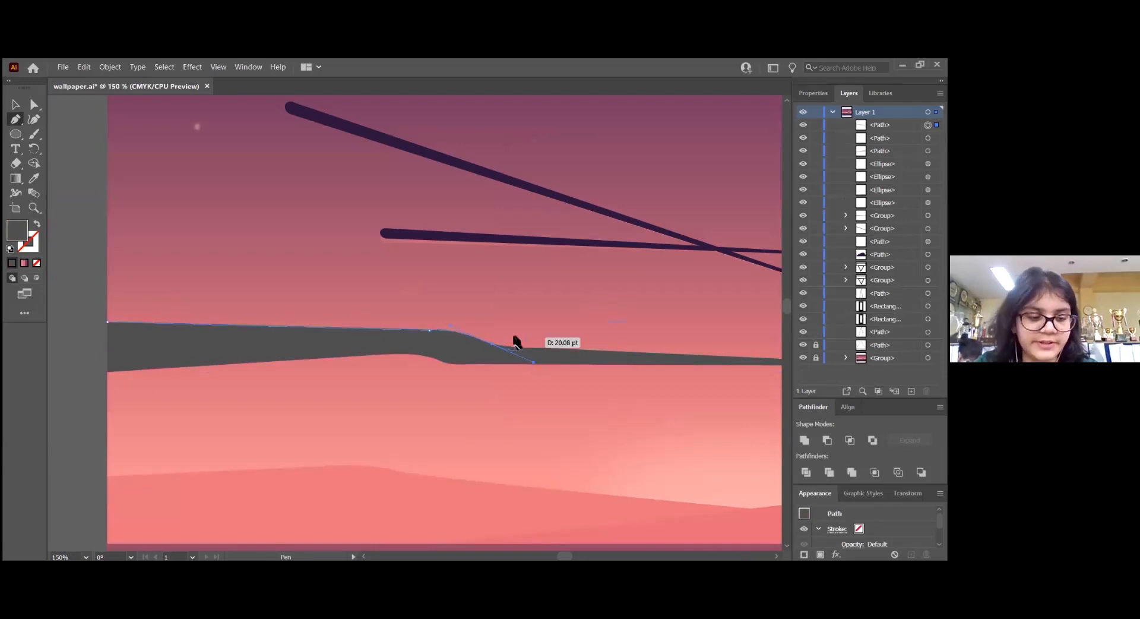
scroll(515, 340, right, 3)
scroll(514, 340, right, 3)
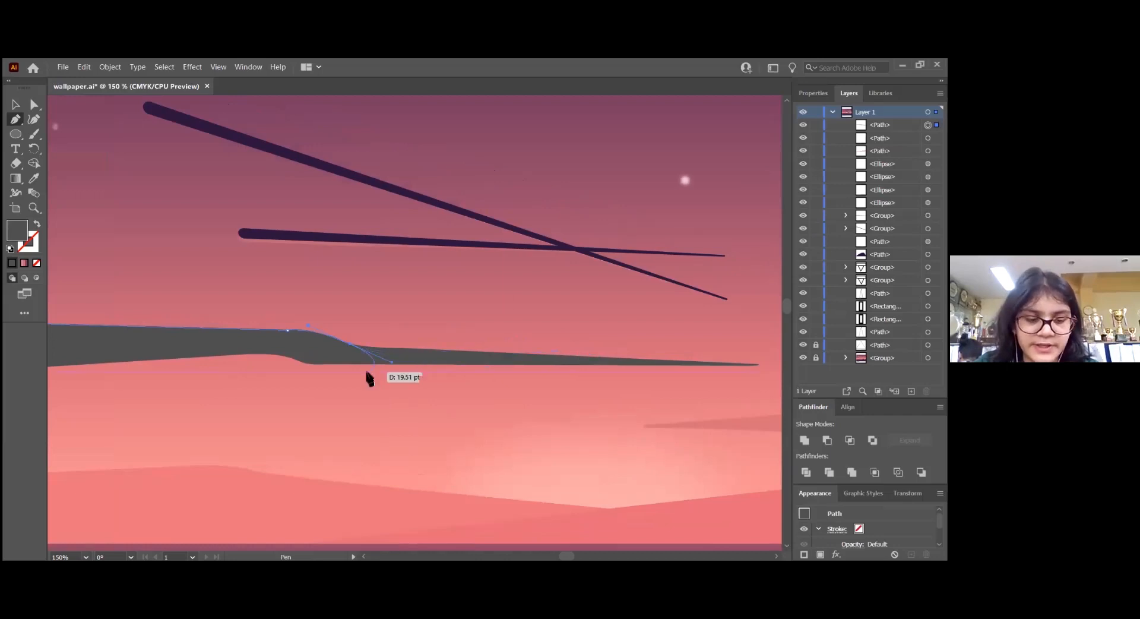
click(391, 349)
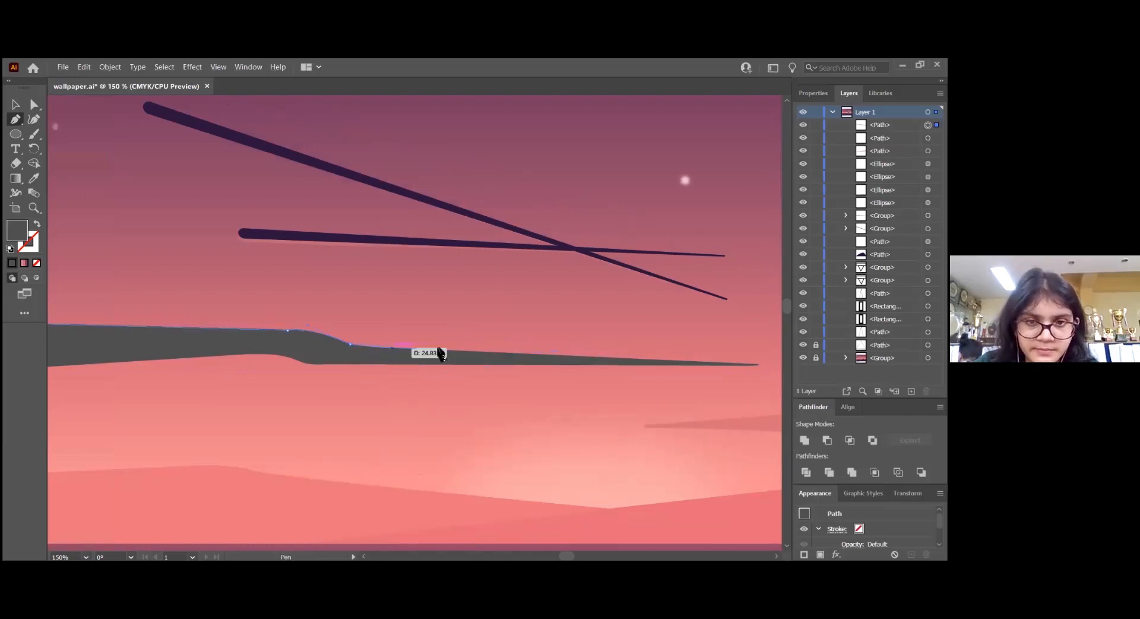
click(551, 355)
click(759, 363)
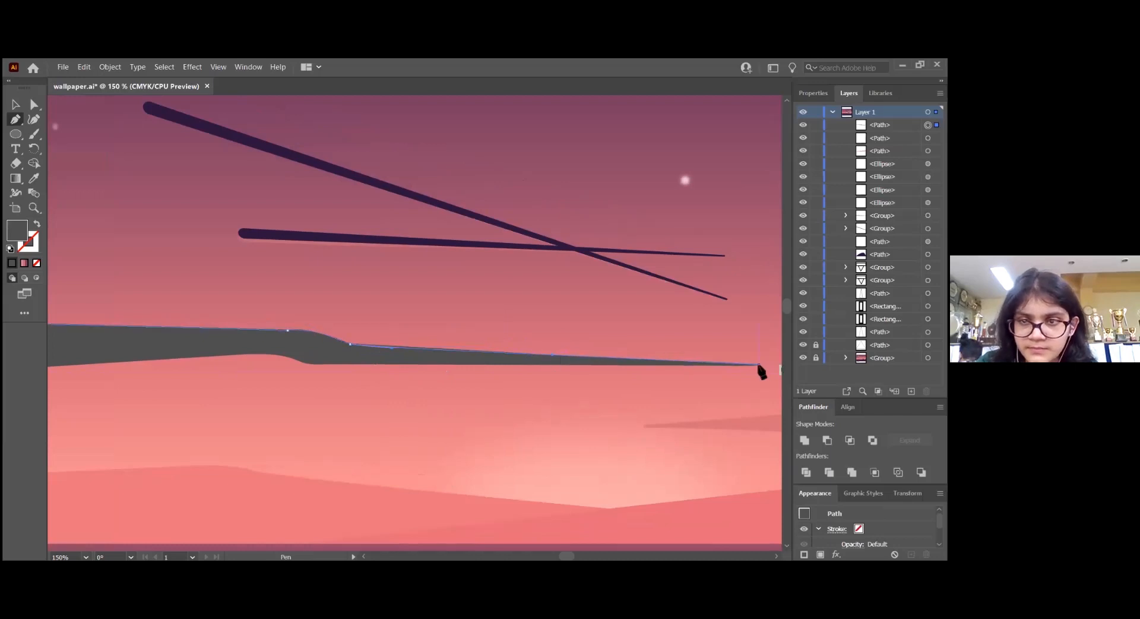
Trace the band's lower edge from the tip back to the artboard's left edge and close the path at its starting point
click(364, 363)
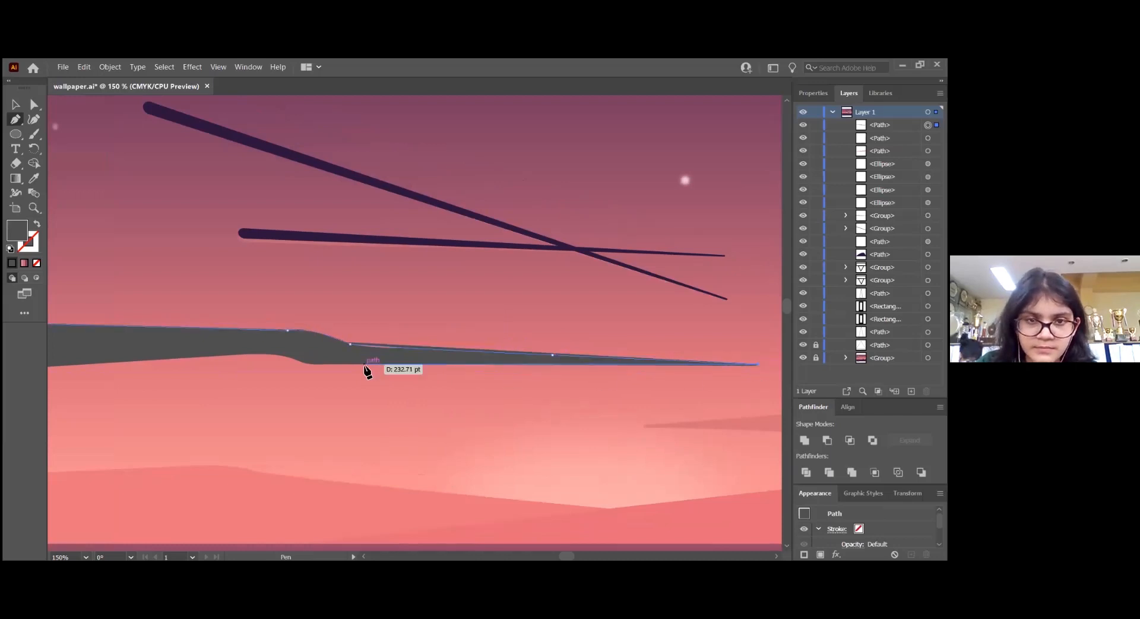
drag(283, 355, 263, 344)
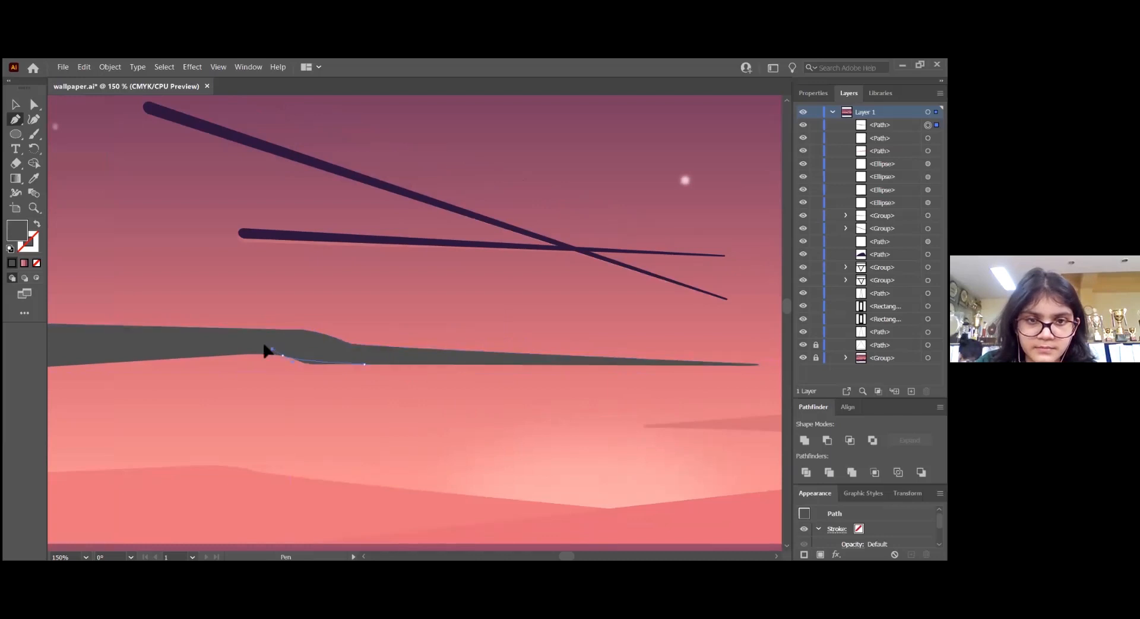
click(257, 345)
scroll(392, 416, left, 2)
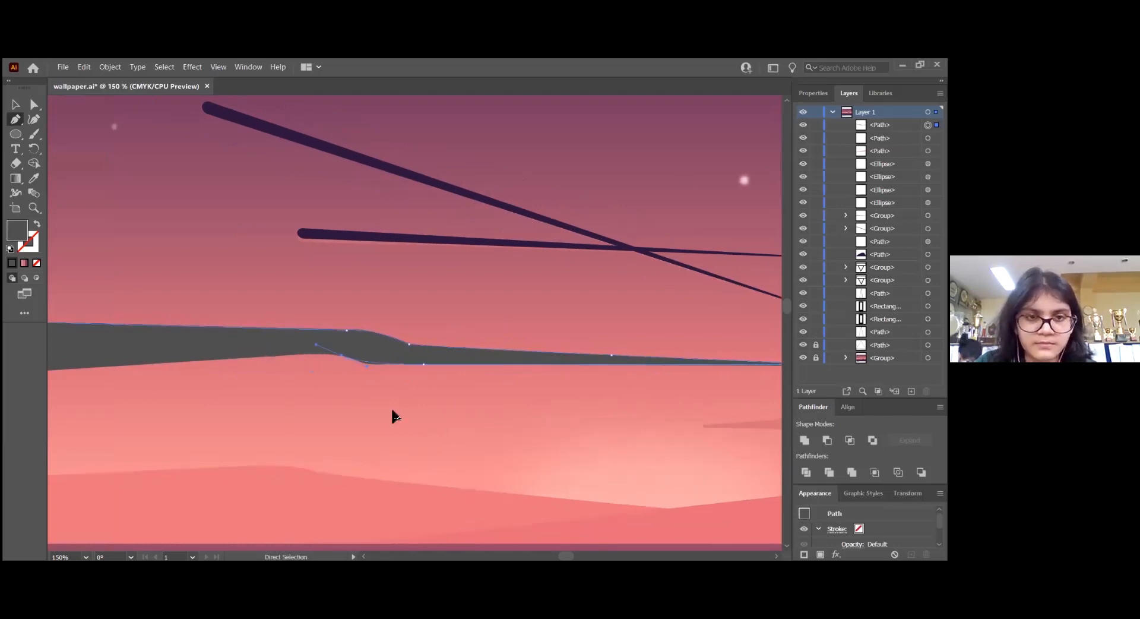
scroll(391, 416, left, 3)
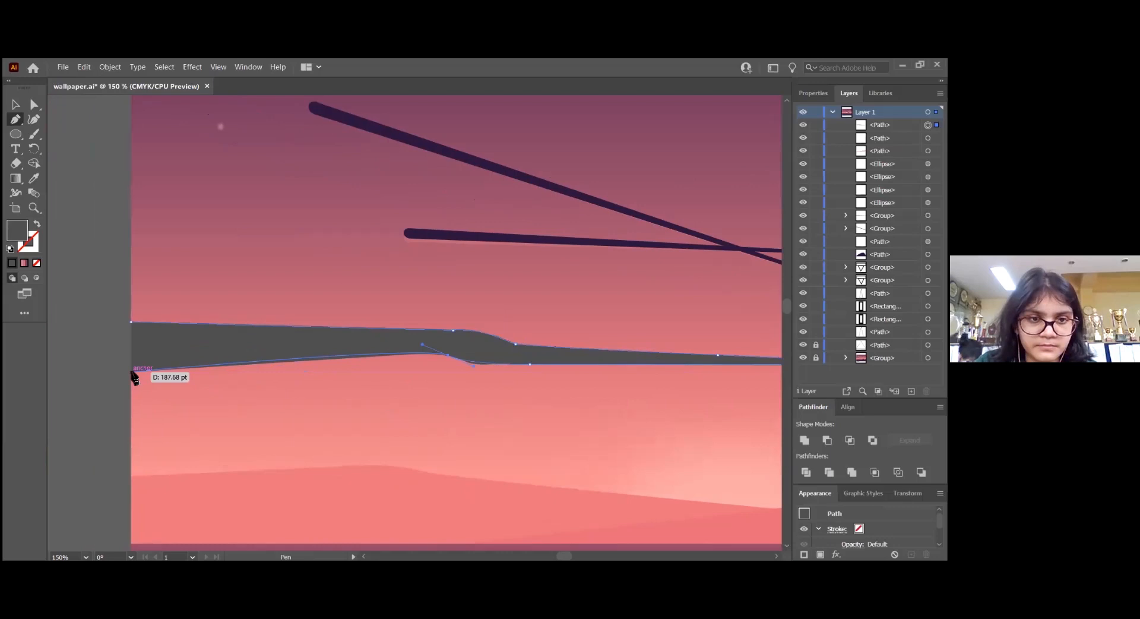
drag(133, 368, 138, 350)
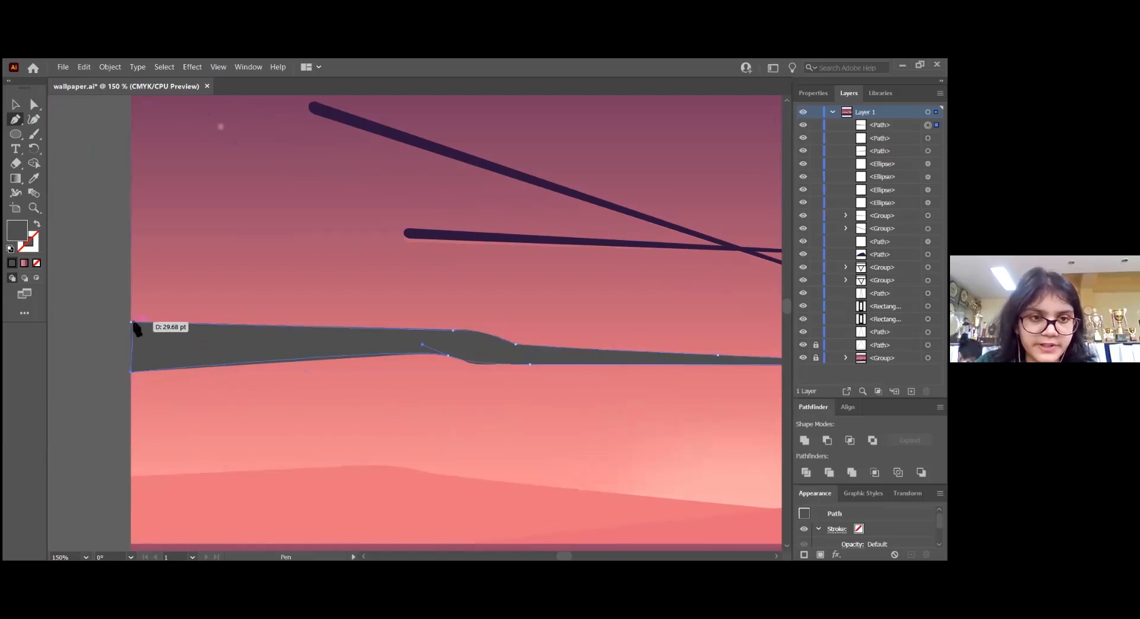
click(131, 322)
key(v)
scroll(471, 422, right, 2)
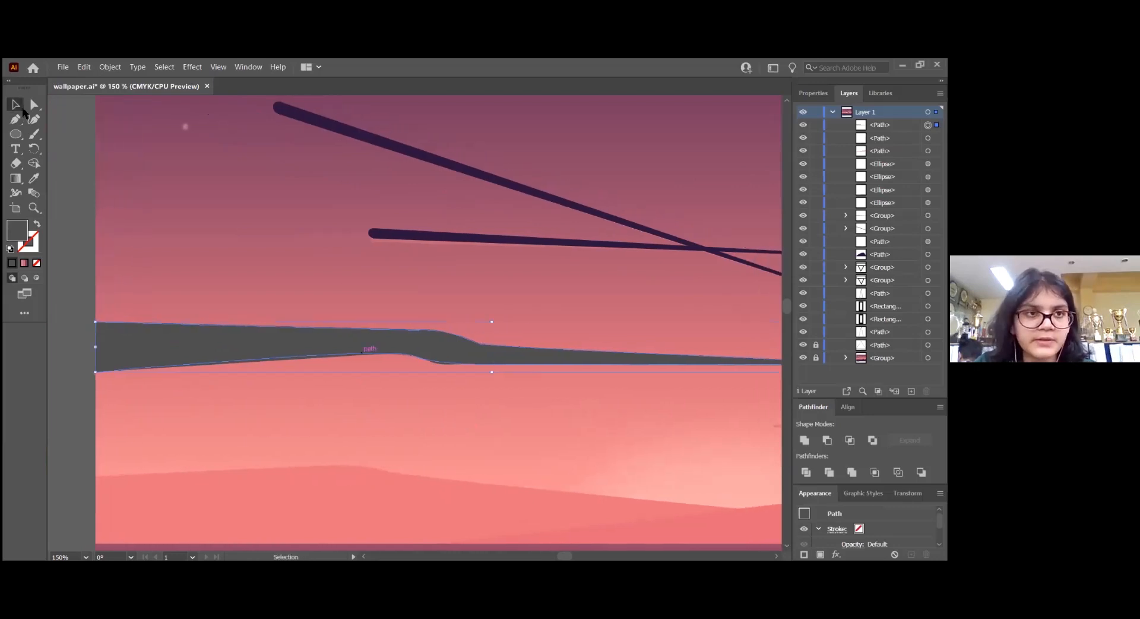
Refine the lower edge's bend on the traced band with Curvature tool points and try reshaping the slope of its upper edge
click(34, 120)
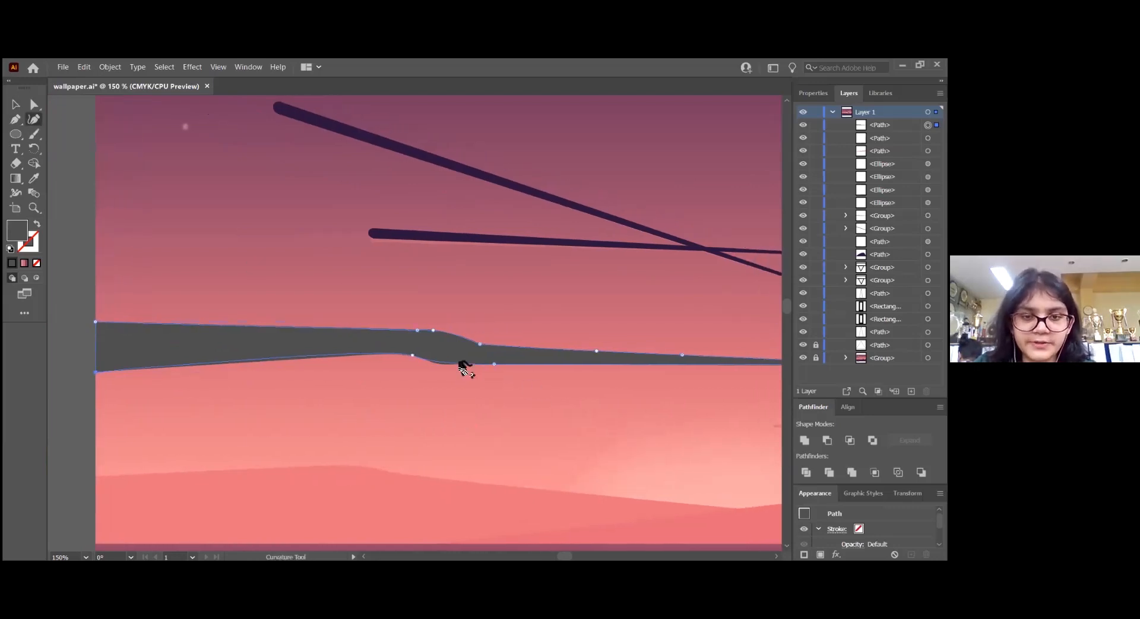
scroll(460, 349, up, 1)
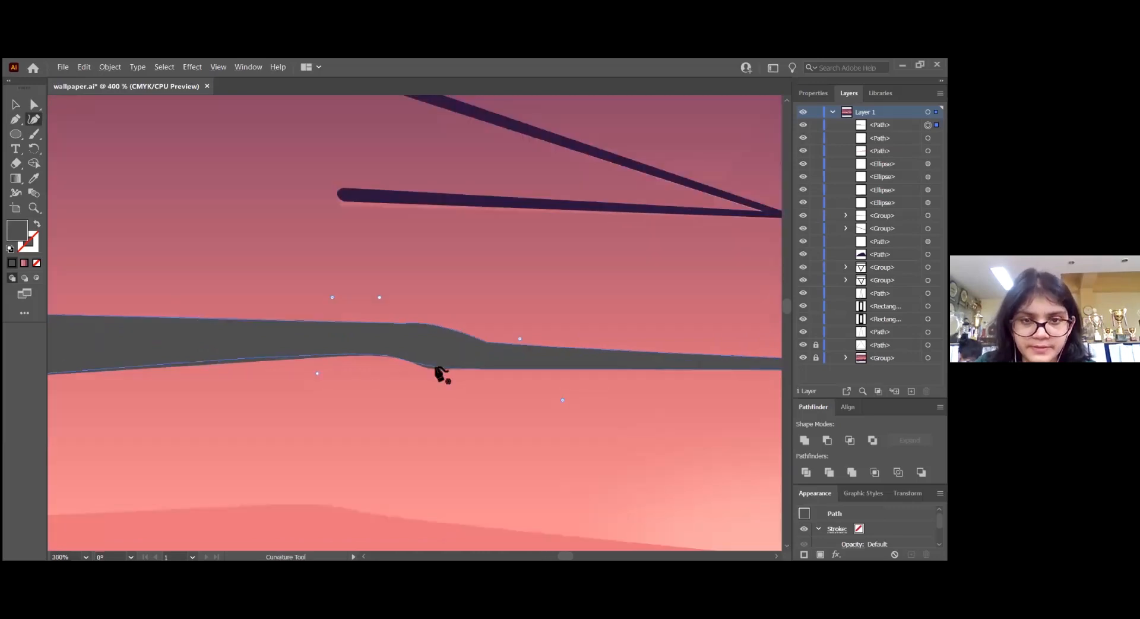
click(402, 393)
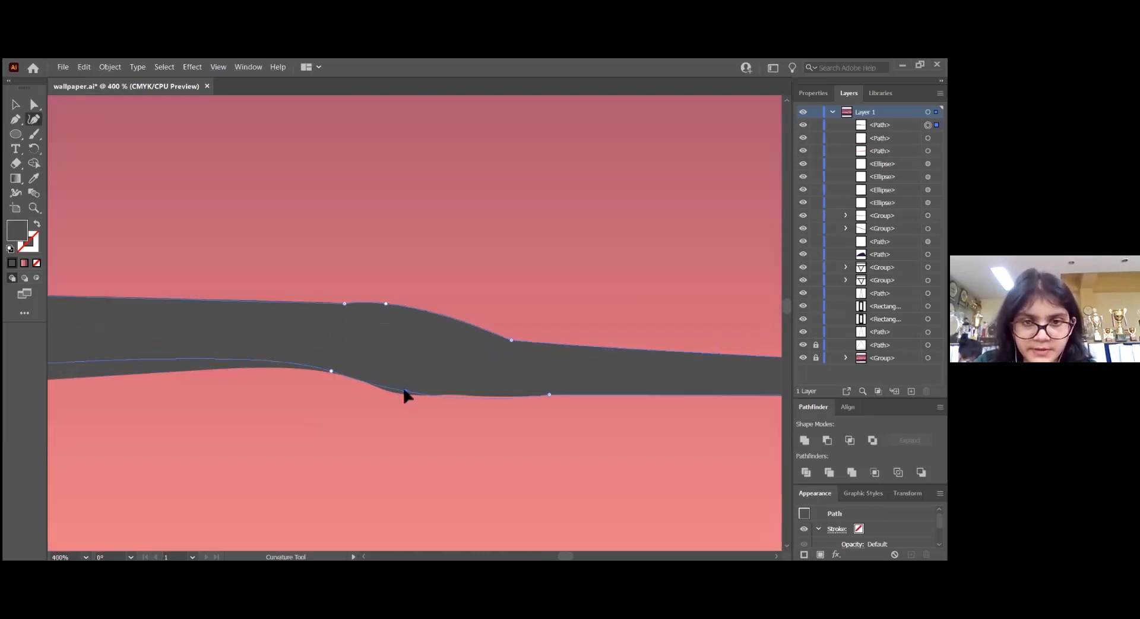
click(473, 394)
drag(475, 325, 471, 334)
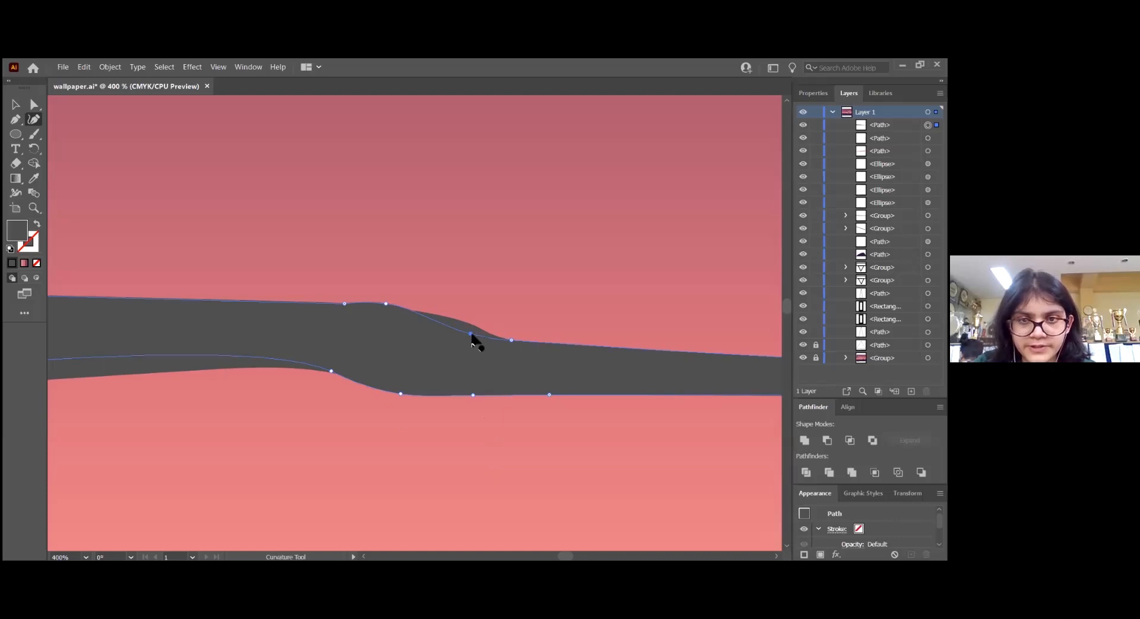
drag(466, 333, 465, 322)
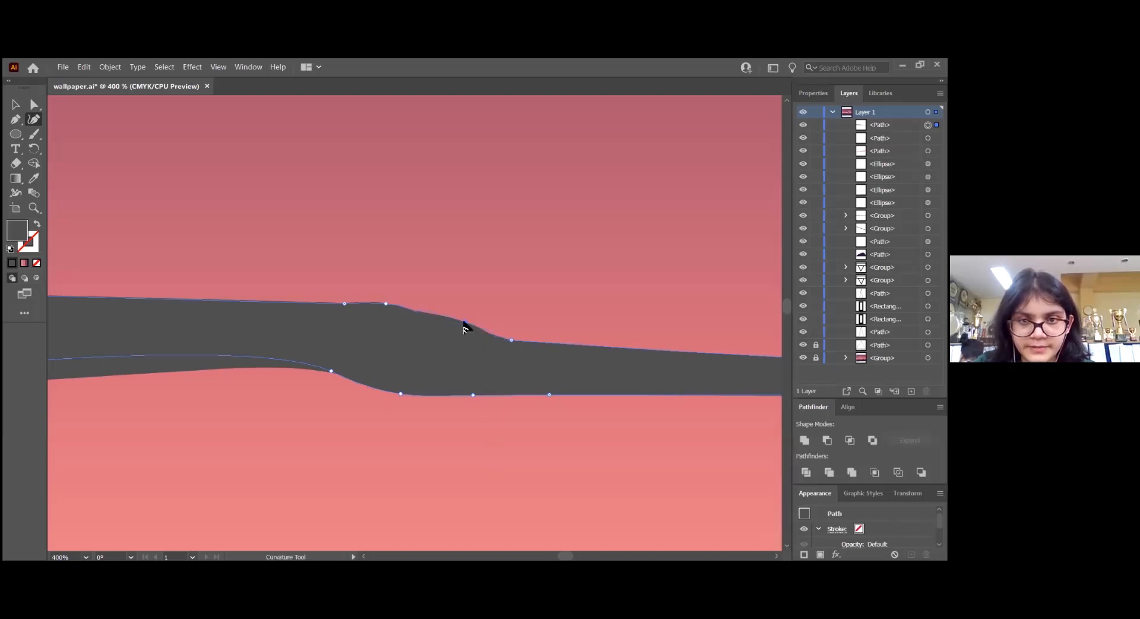
Add and adjust curvature points along the left stretch of the traced path's lower edge to follow the dark band, and deselect the path
scroll(474, 458, left, 5)
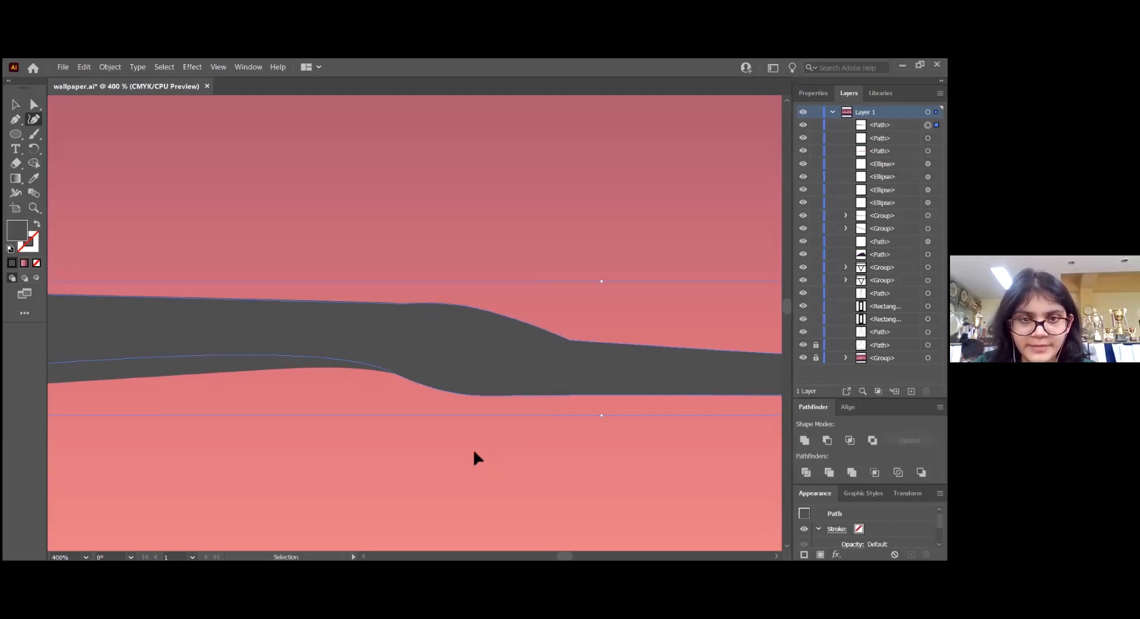
scroll(475, 452, left, 3)
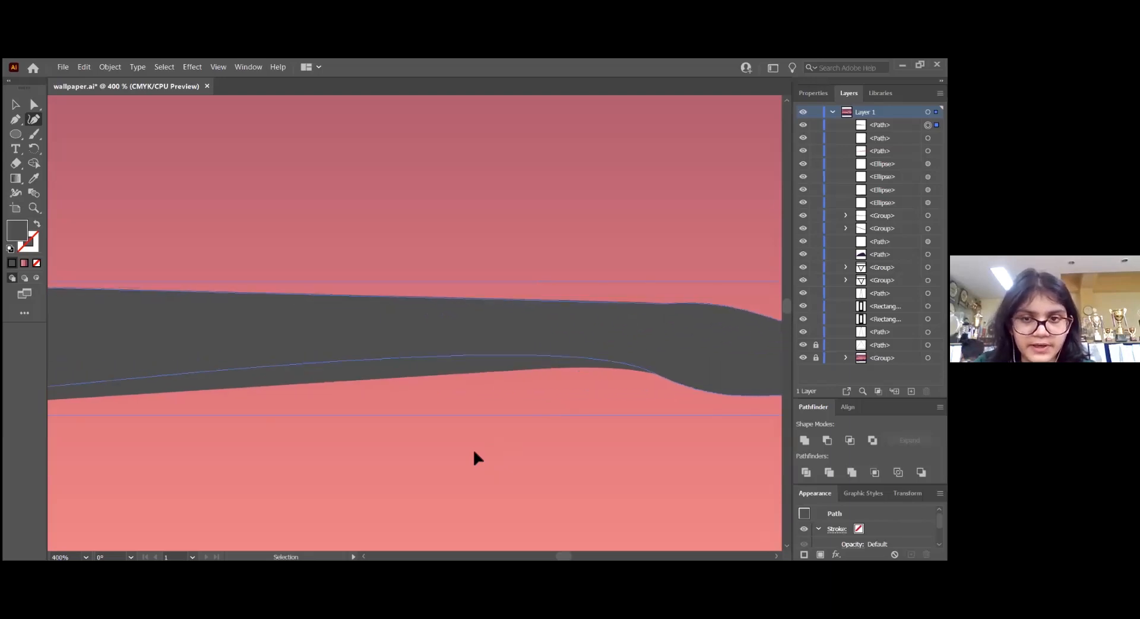
scroll(473, 458, left, 3)
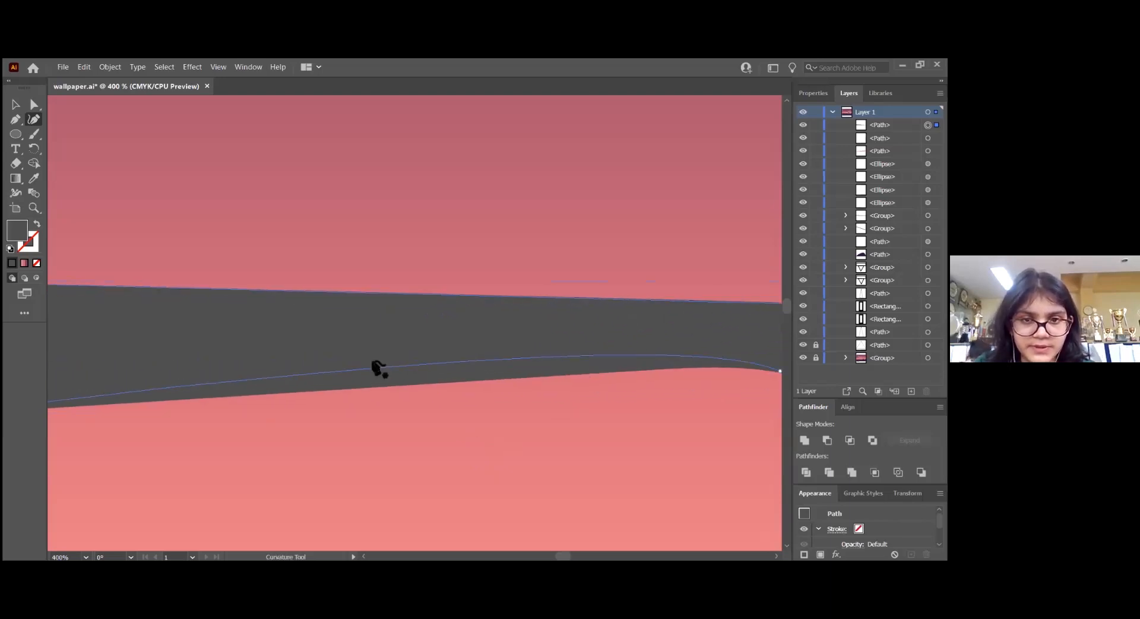
click(382, 385)
click(647, 365)
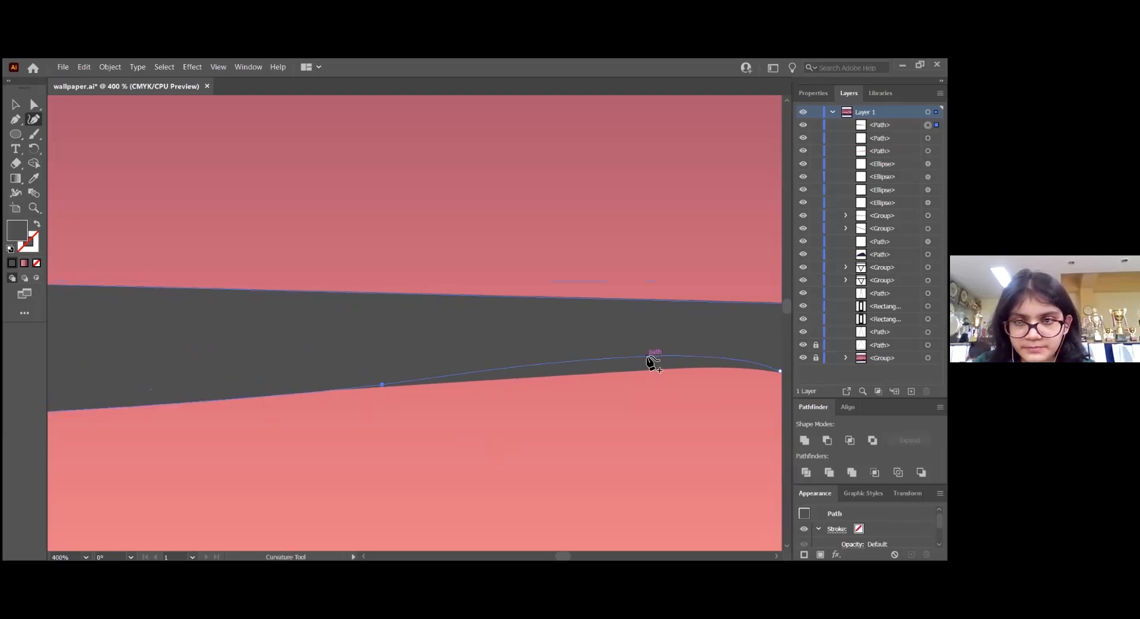
drag(647, 365, 644, 367)
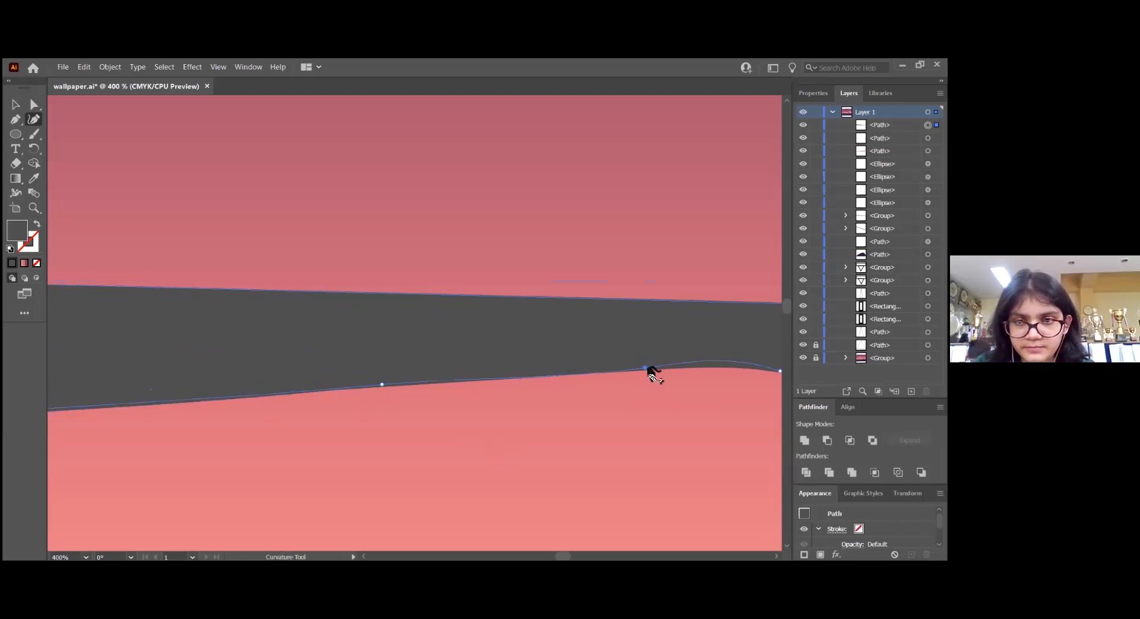
drag(720, 362, 720, 366)
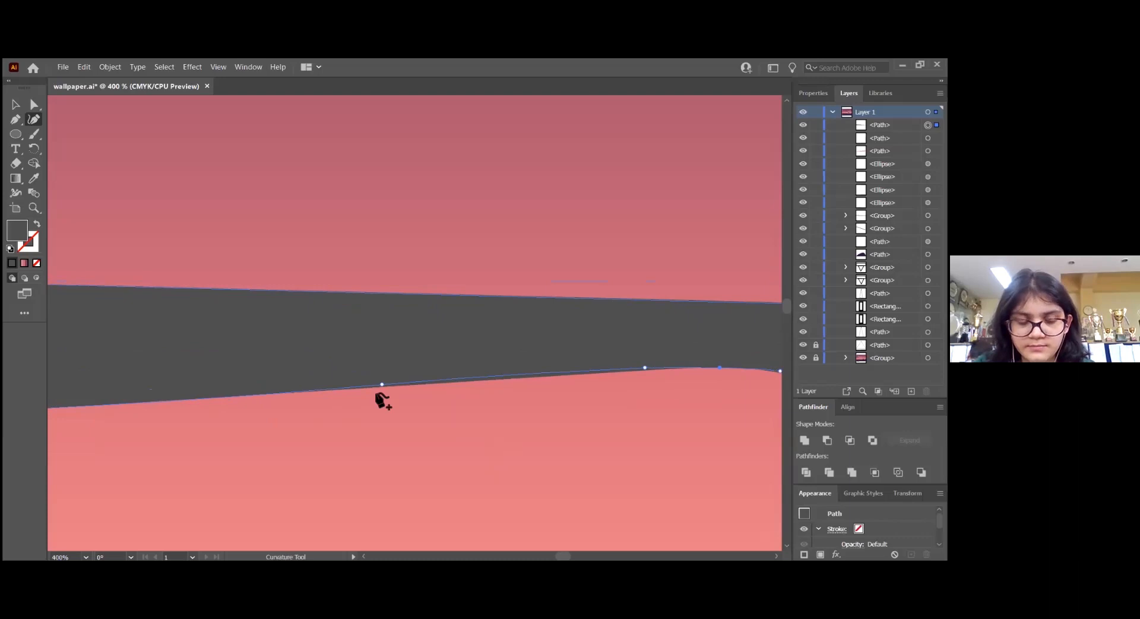
key(v)
key(ctrl+shift+a)
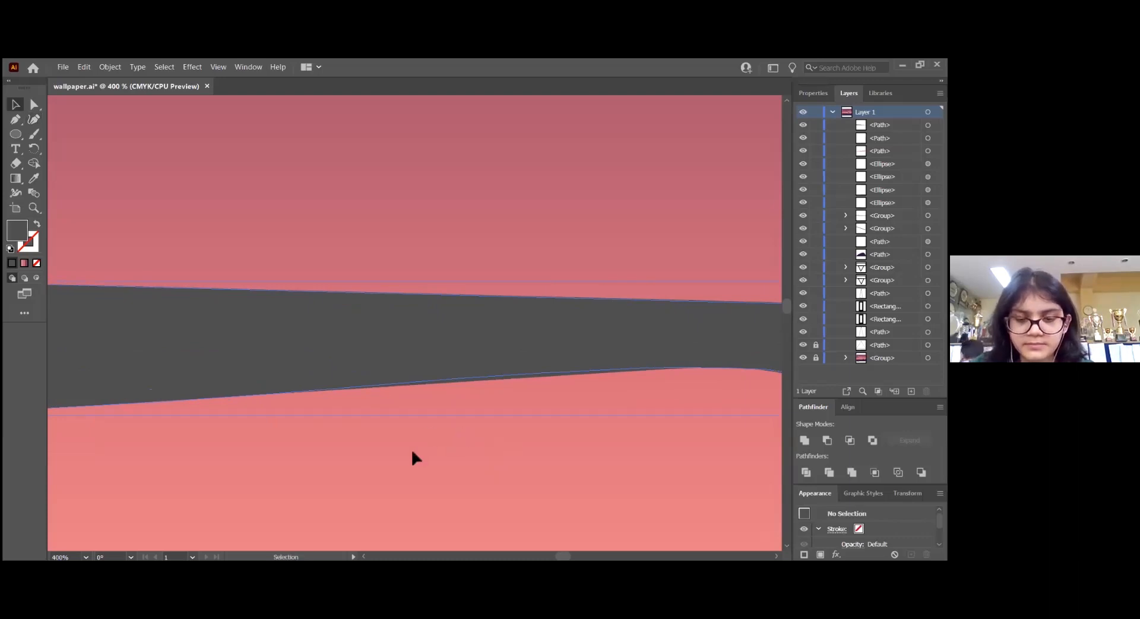
key(ctrl+minus)
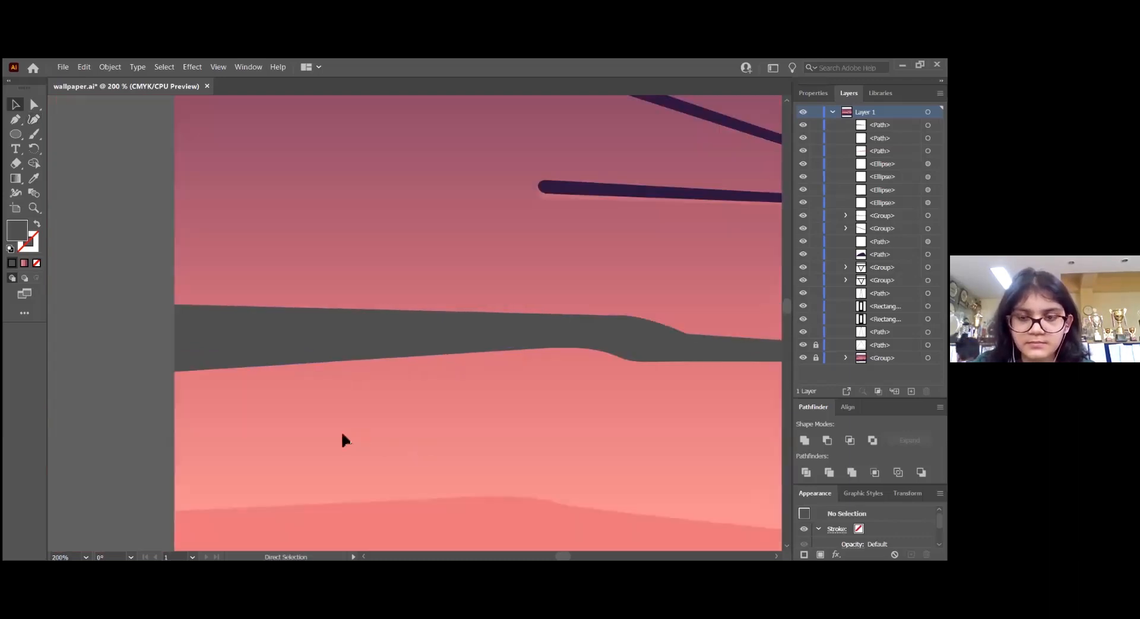
Recolour the dark grey cloud band with the pink sampled from the cloud above the tent's right side, and deselect it
key(ctrl+minus)
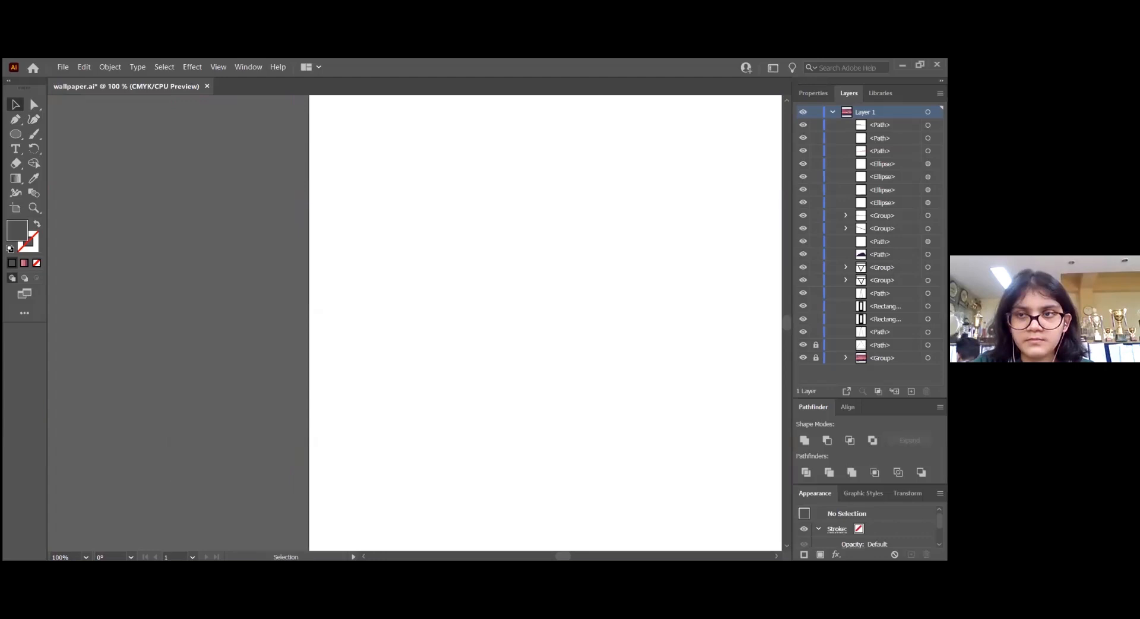
key(ctrl+plus)
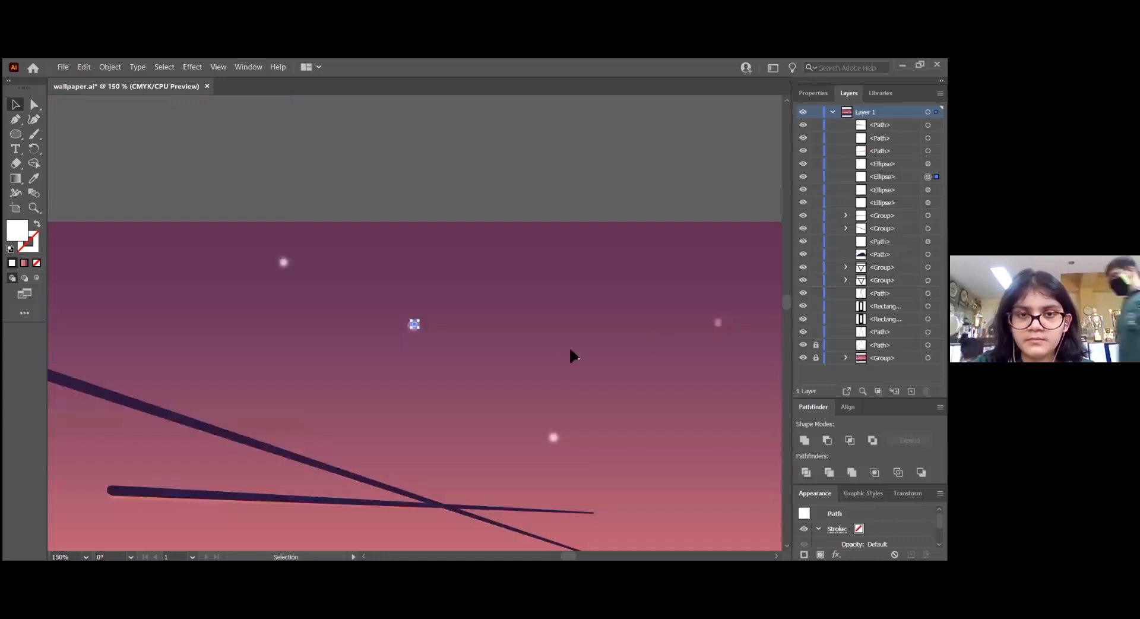
key(ctrl+minus)
key(ctrl+minus)
key(ctrl+minus)
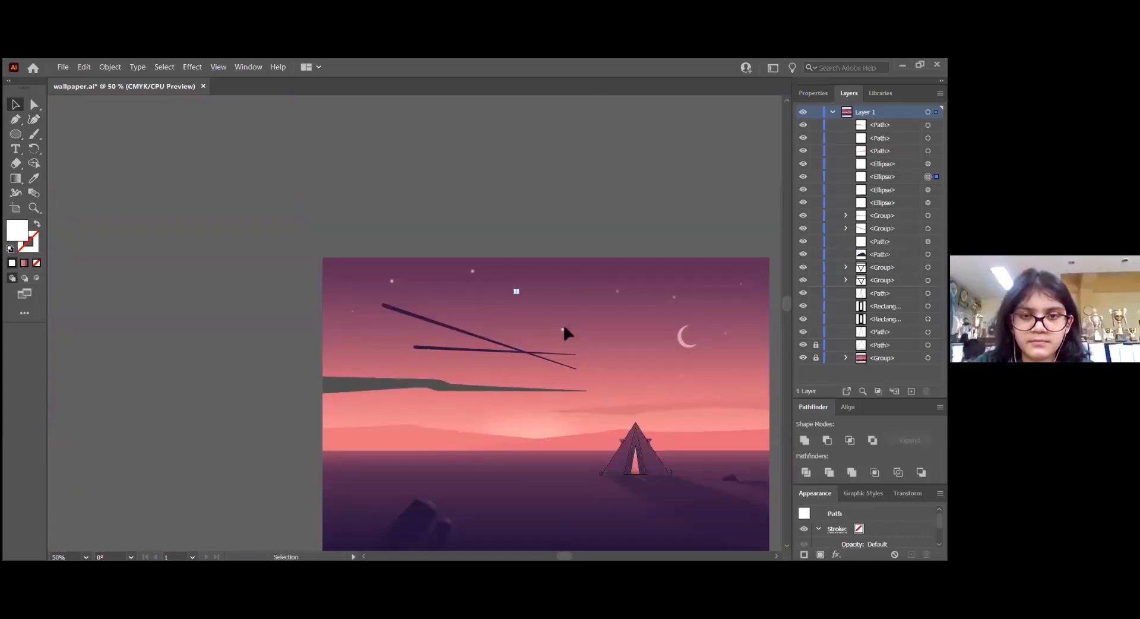
key(ctrl+1)
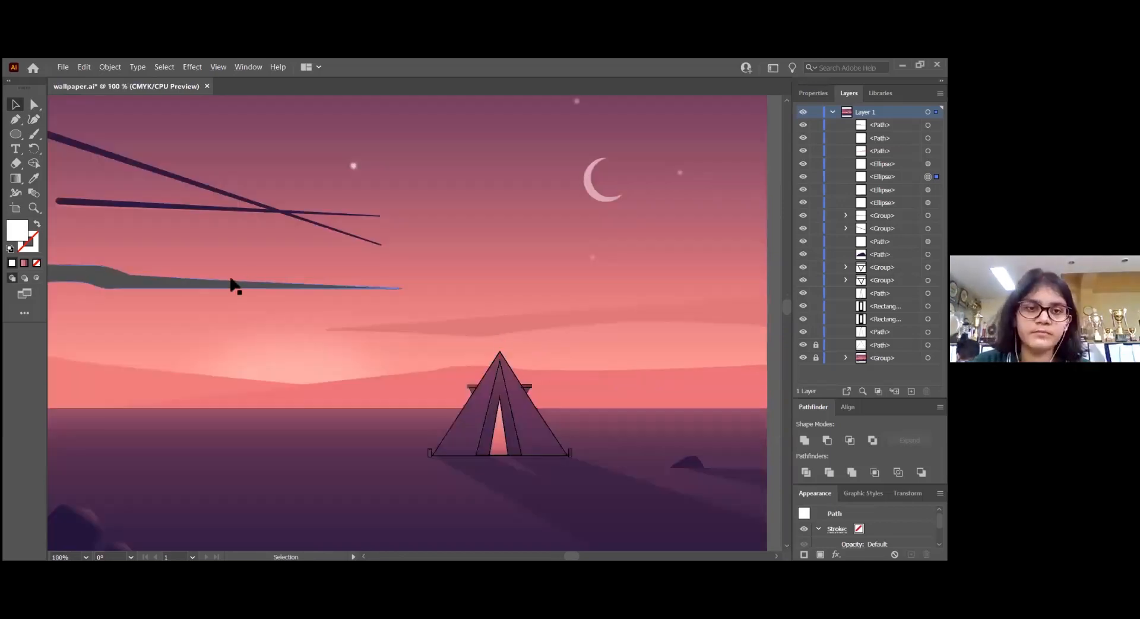
click(309, 301)
key(i)
click(717, 306)
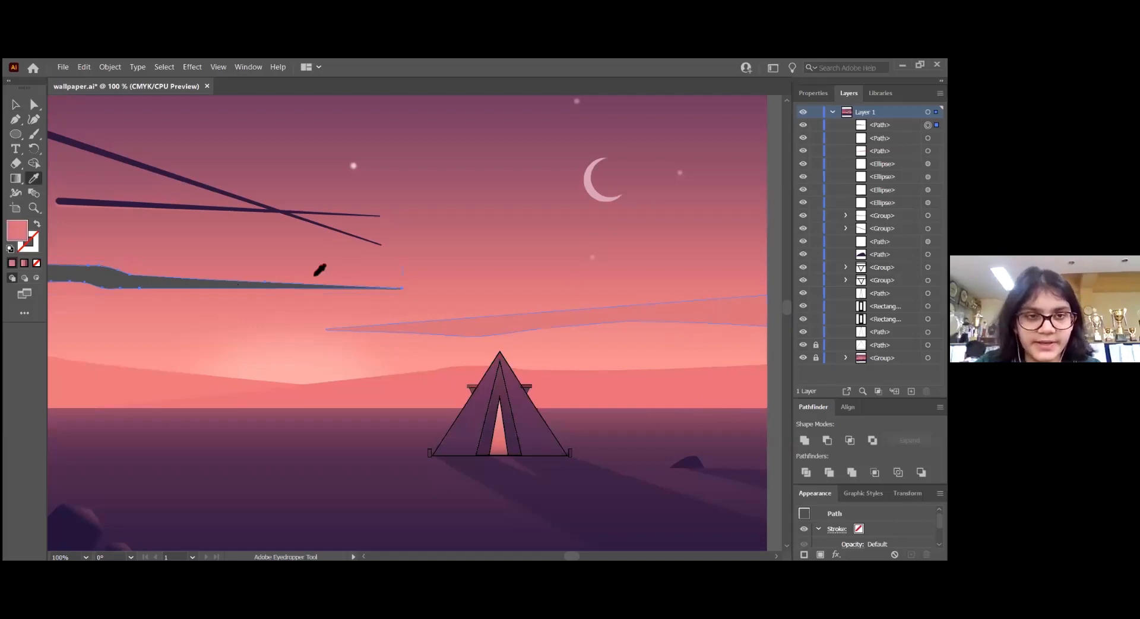
key(v)
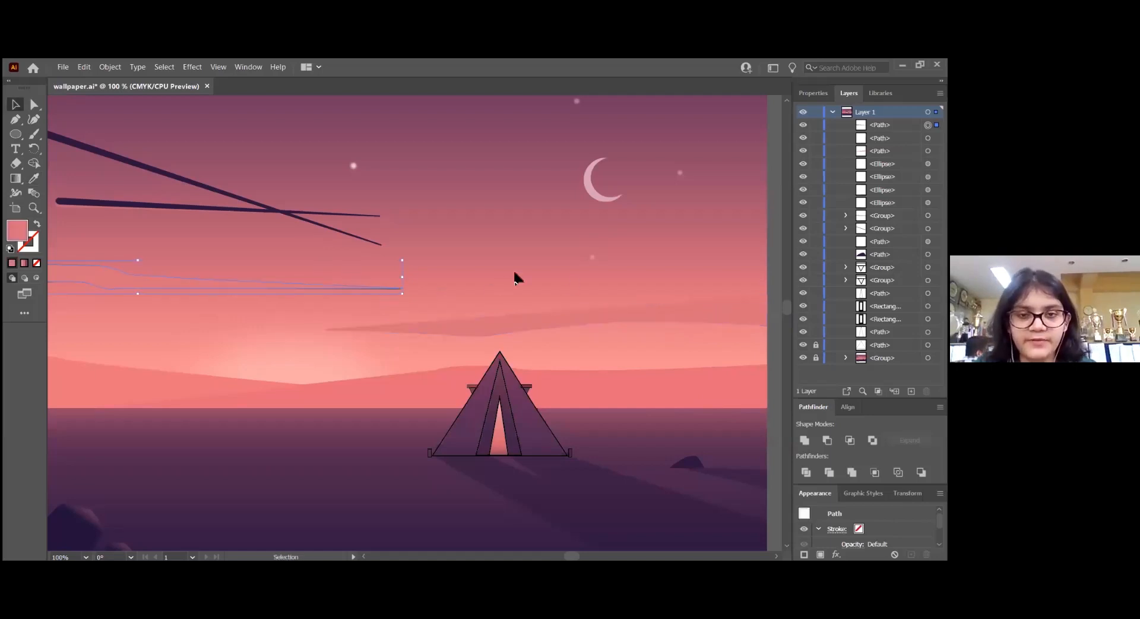
click(510, 527)
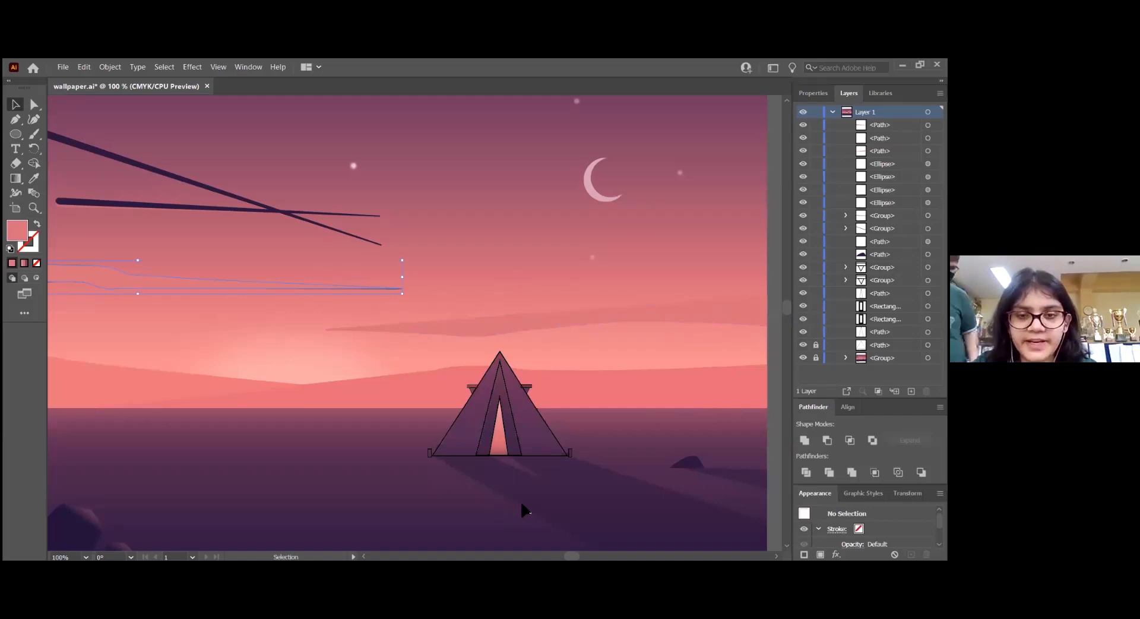
Fill both peg rectangles beside the tent's base with a purple sampled from the artwork, without a stroke, and group them
alt+scroll(603, 460, up, 2)
scroll(596, 439, up, 2)
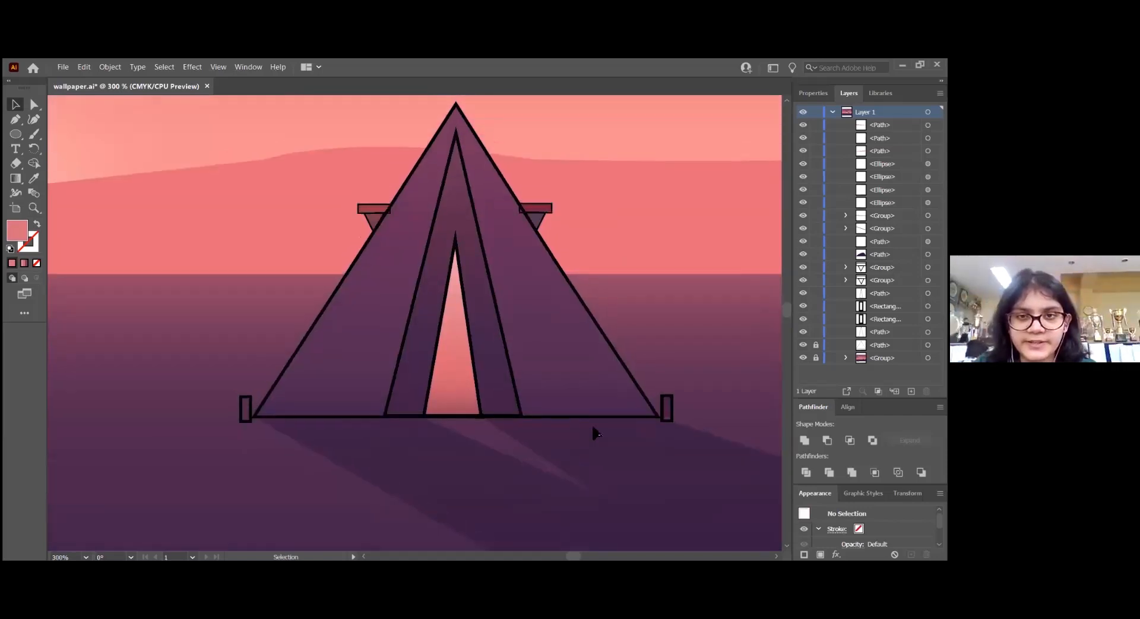
scroll(594, 432, up, 2)
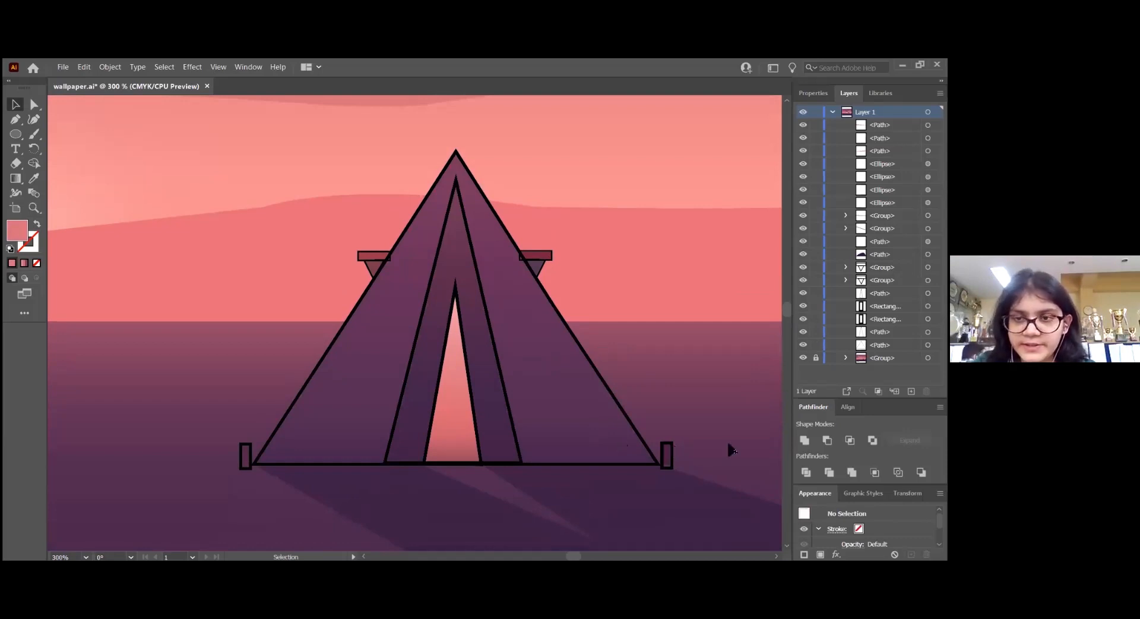
click(671, 455)
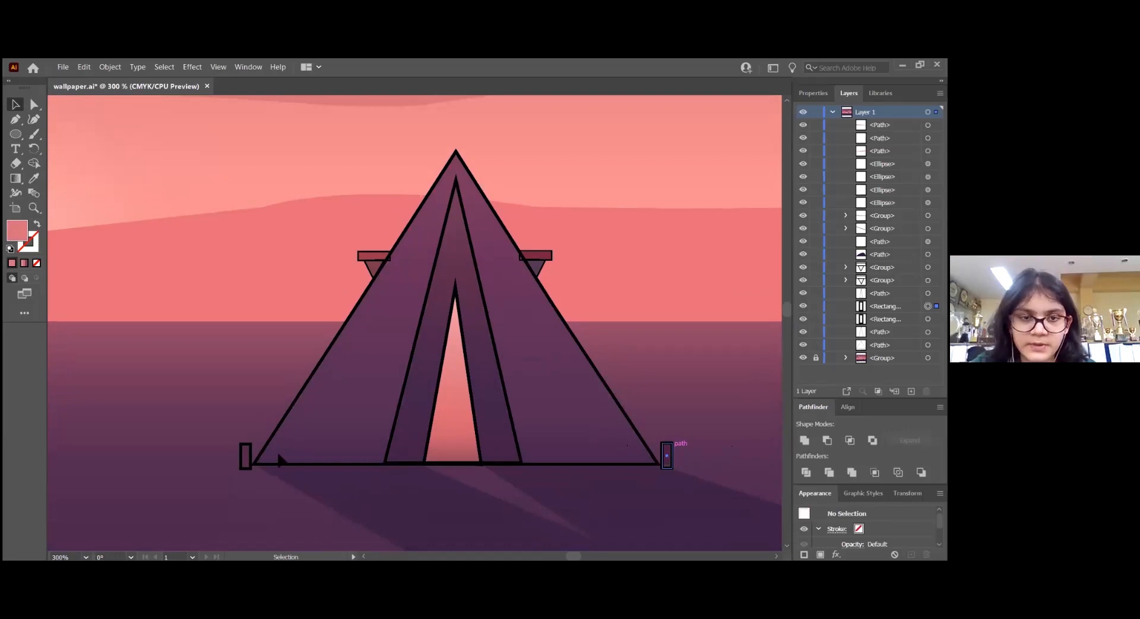
shift+click(245, 456)
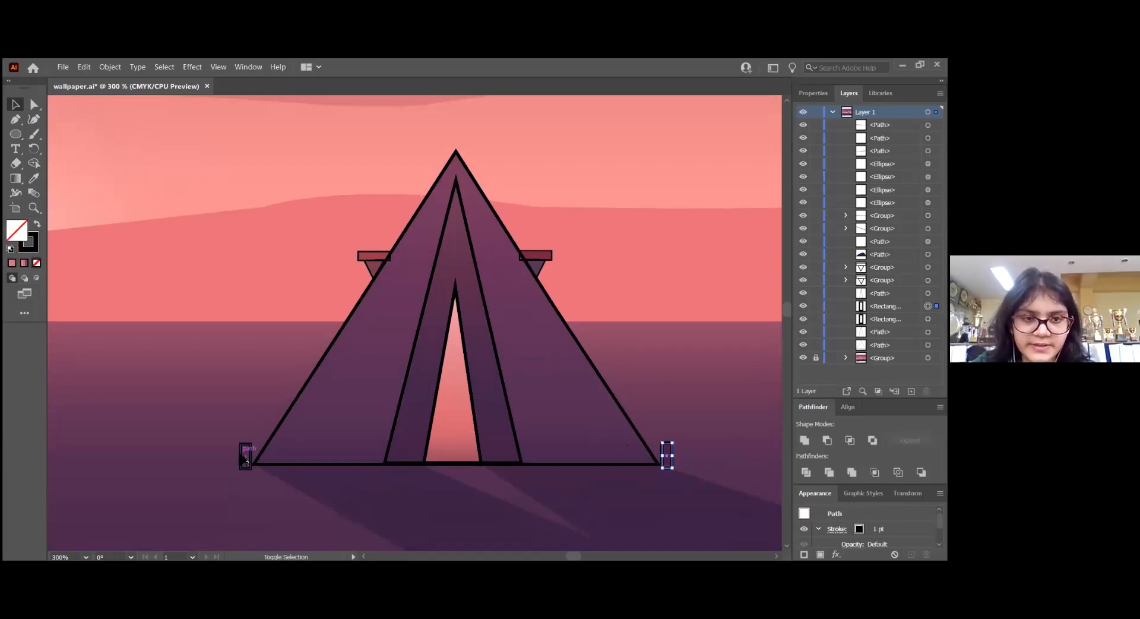
shift+click(246, 454)
key(i)
click(245, 455)
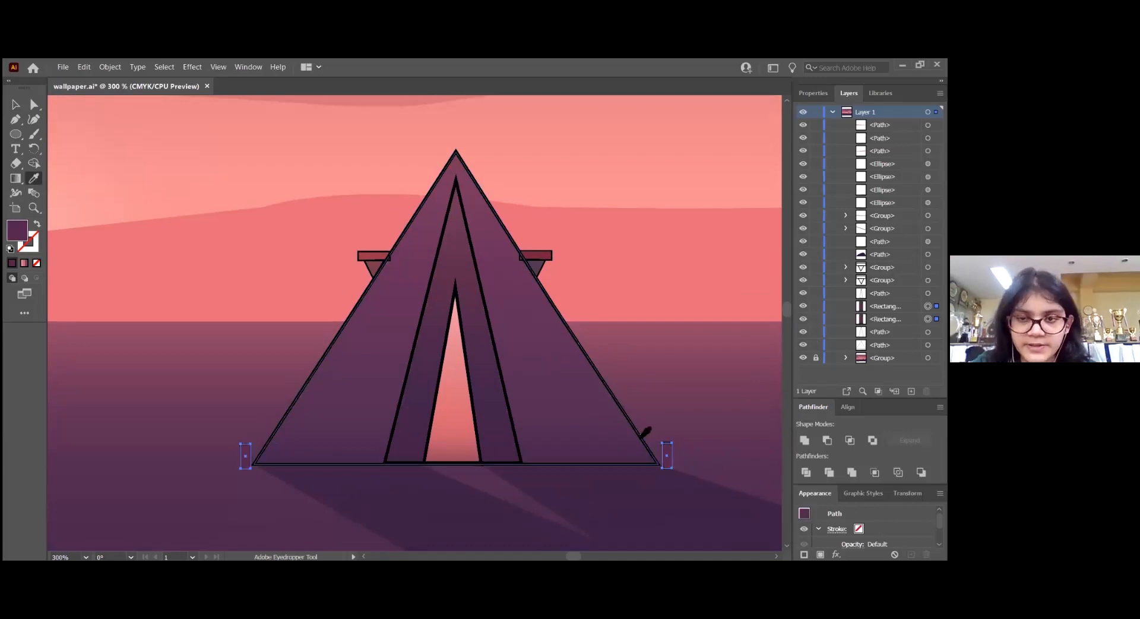
key(v)
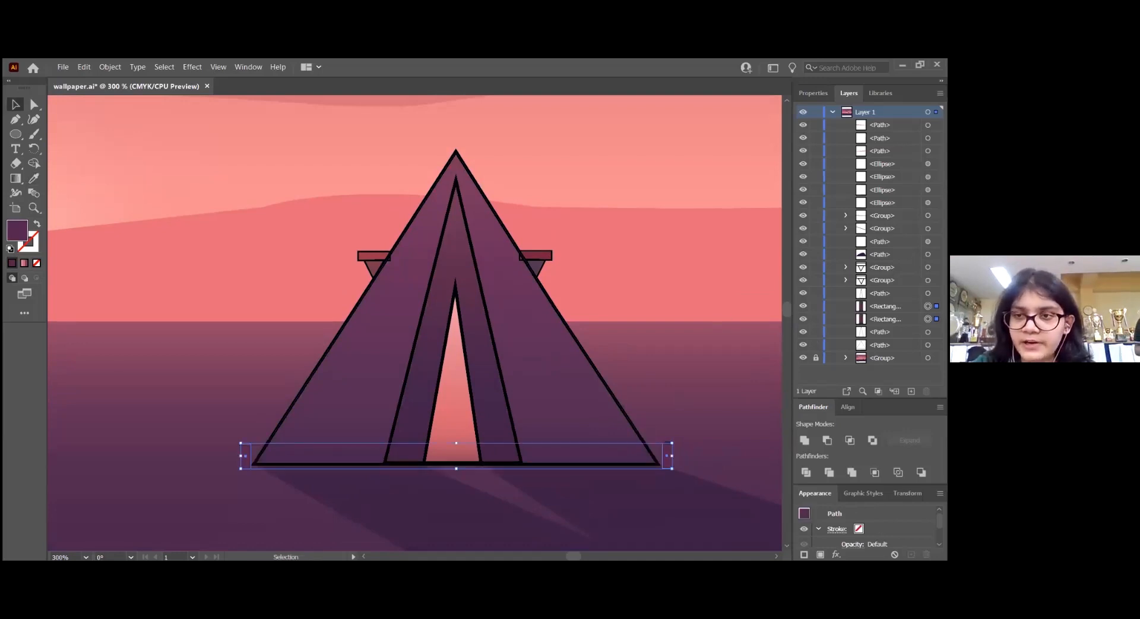
key(ctrl+g)
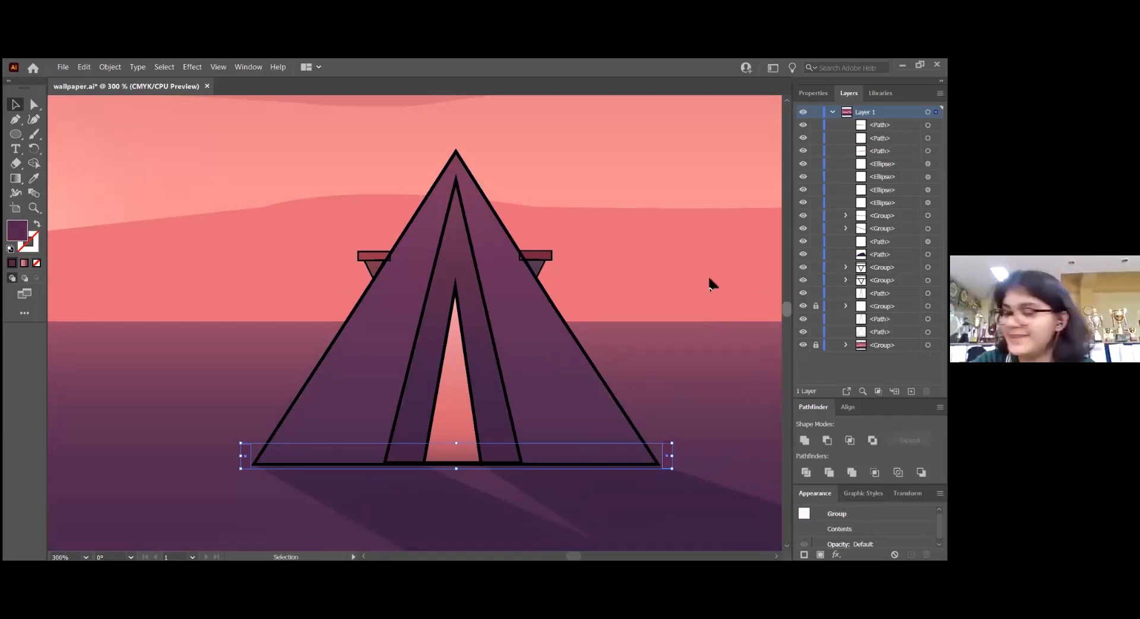
click(686, 264)
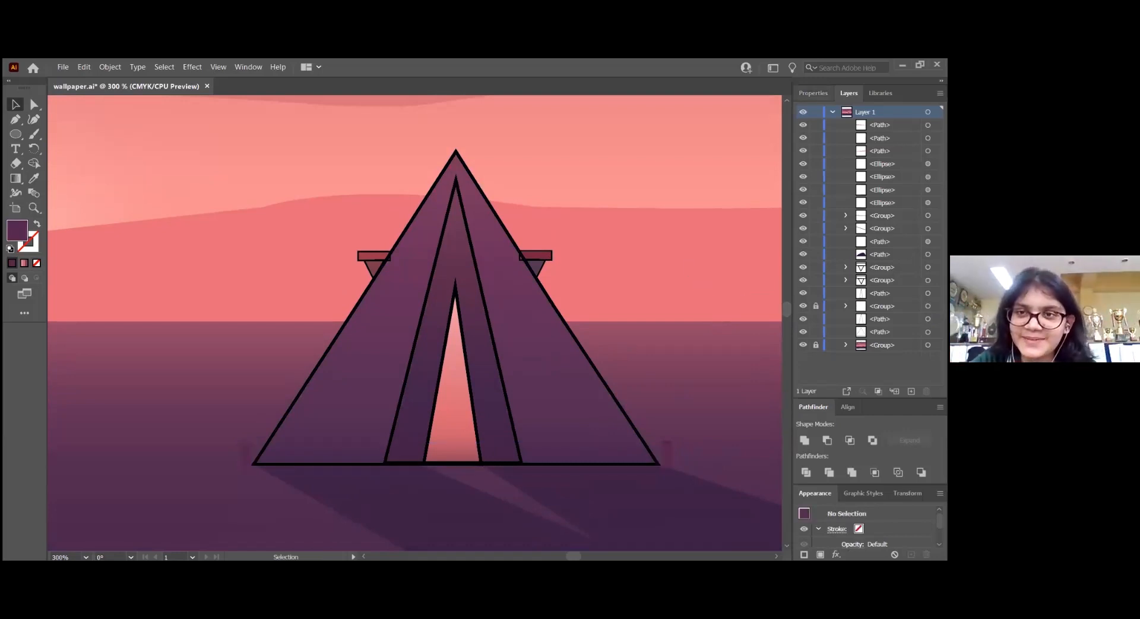
Swap the fill and stroke of the large tent triangle and move it to the left of the reference tent
click(813, 94)
click(555, 307)
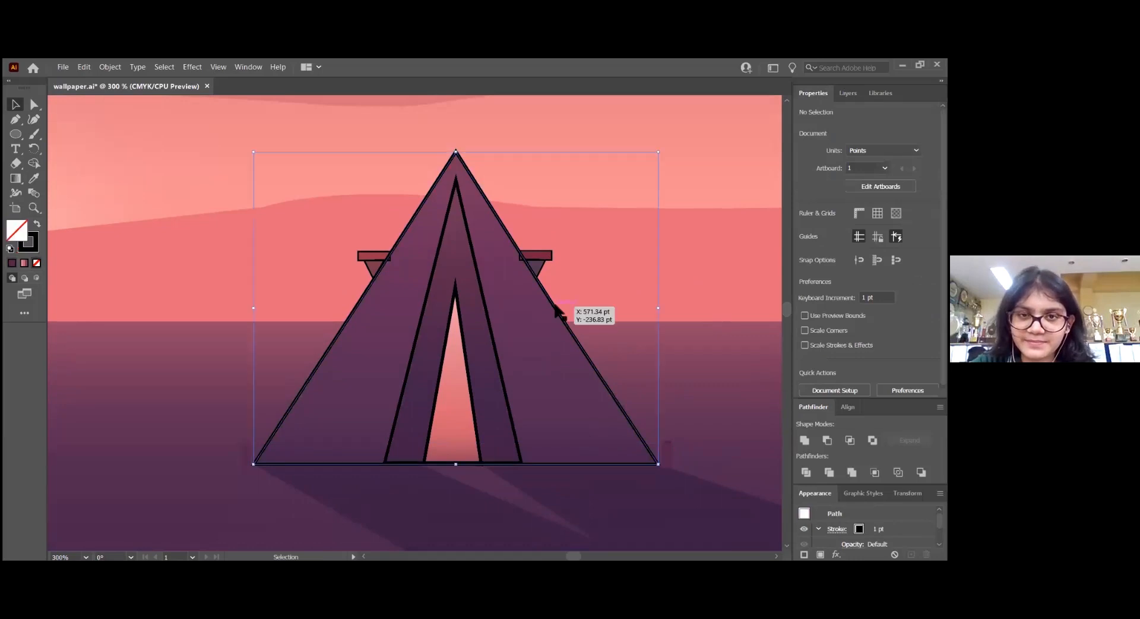
click(37, 227)
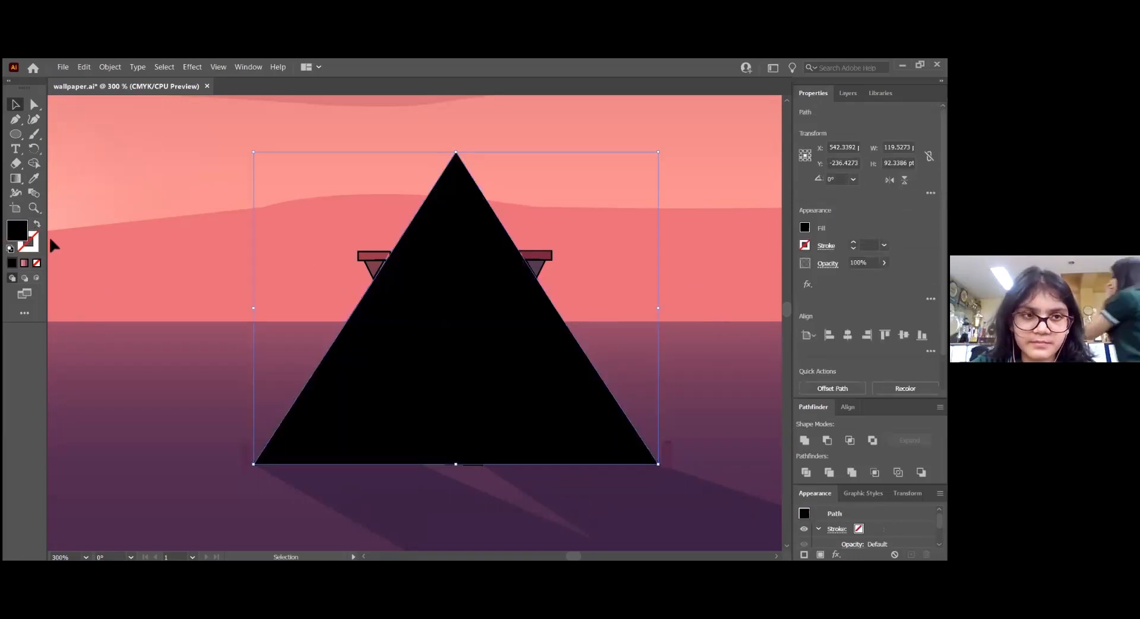
drag(471, 336, 191, 343)
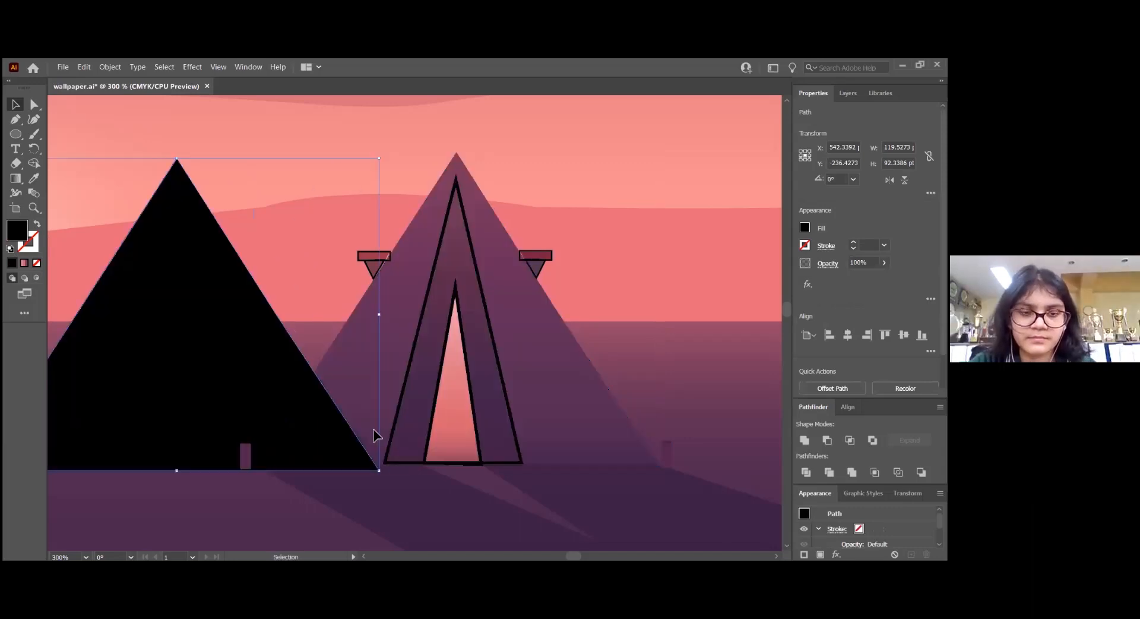
scroll(392, 469, left, 3)
key(v)
Fill the moved tent triangle with a linear gradient preset running from yellow through orange to red
click(805, 227)
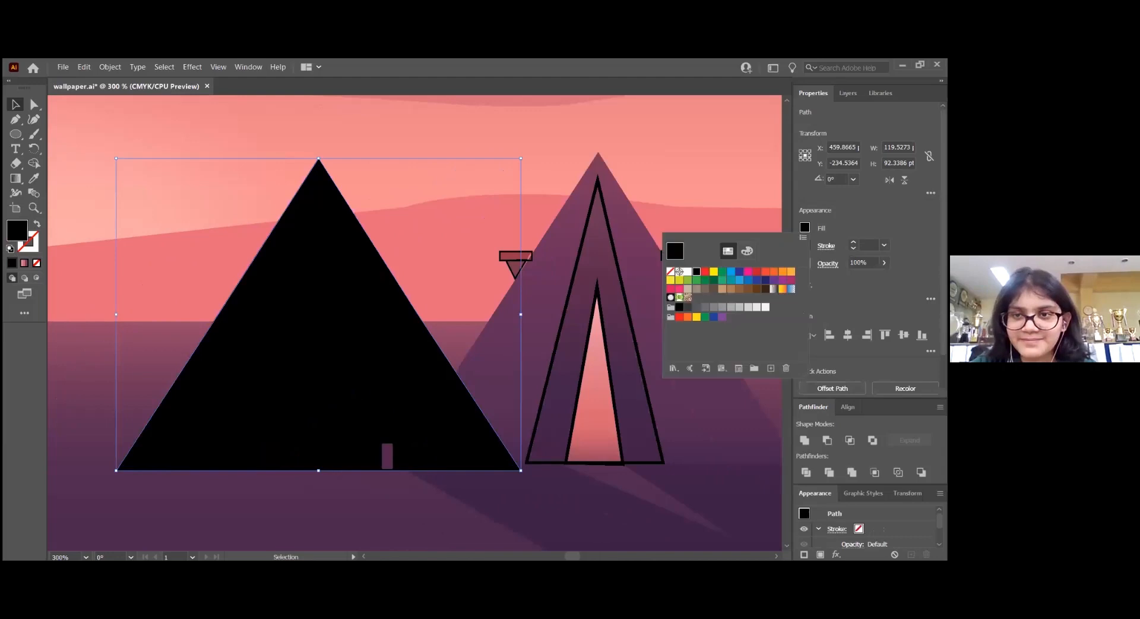
click(791, 289)
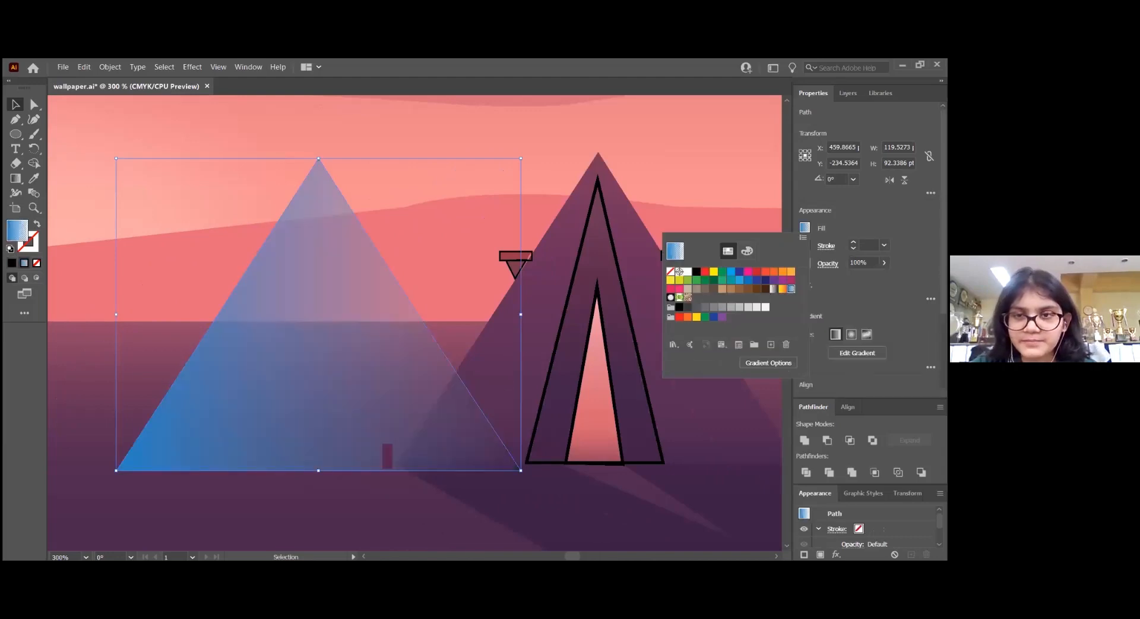
click(768, 362)
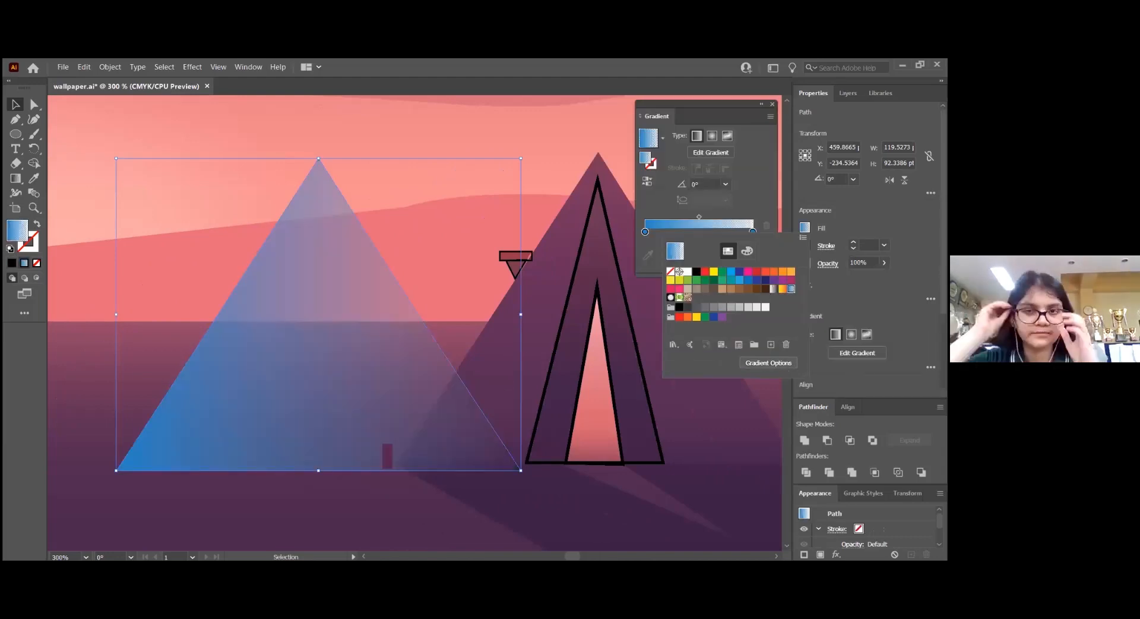
click(664, 137)
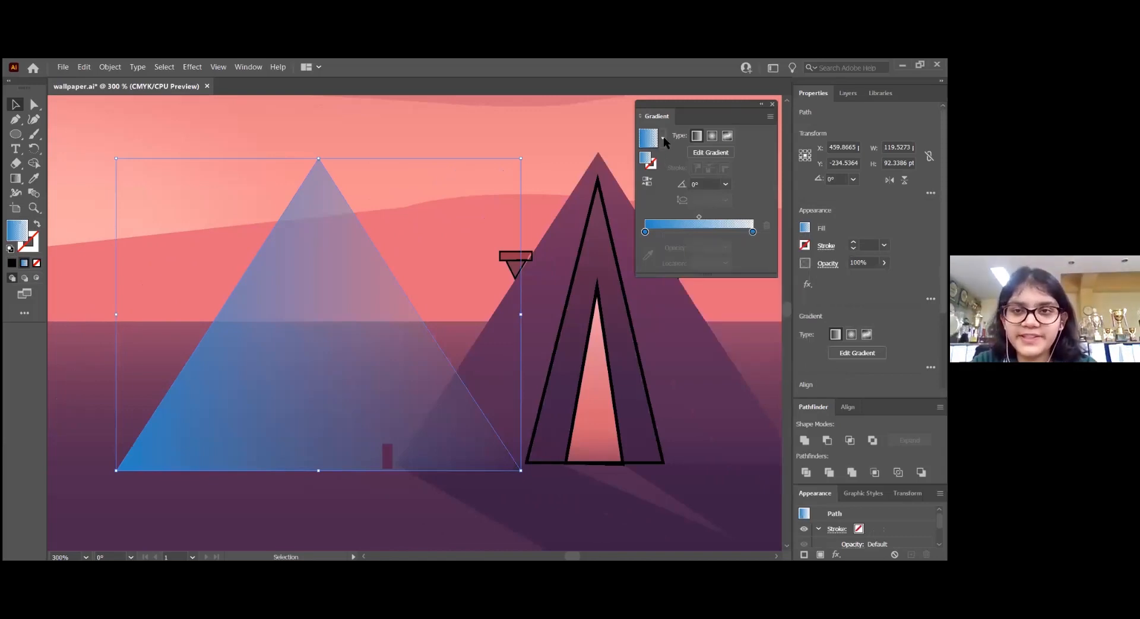
click(664, 137)
click(622, 180)
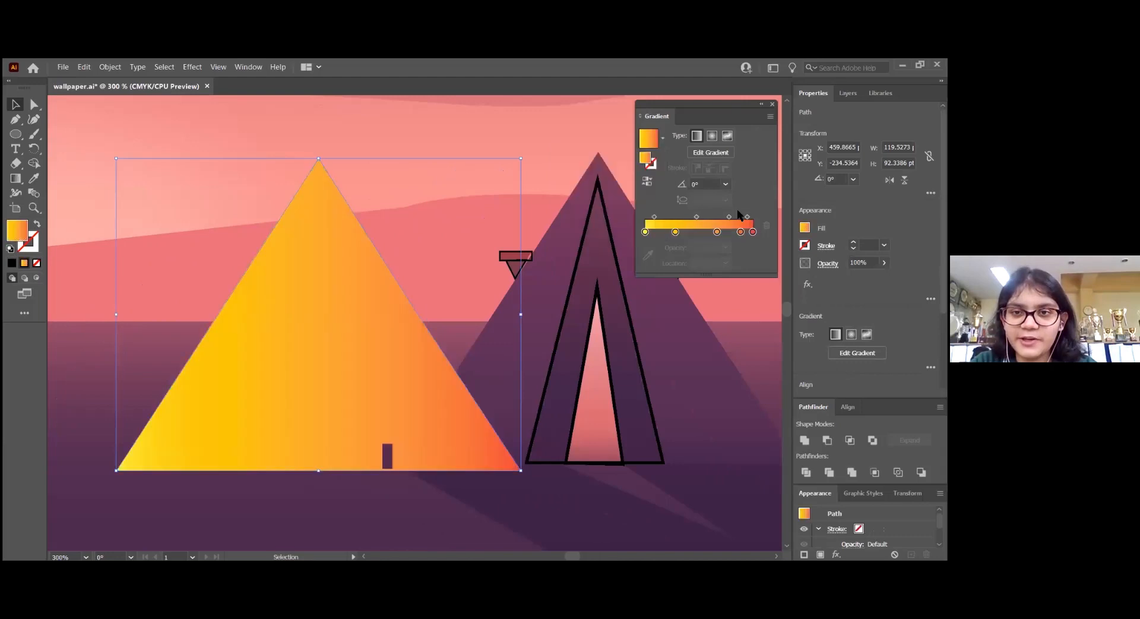
Recolour the gradient's last two stops with dark purples sampled from the lower right of the reference tent
click(753, 231)
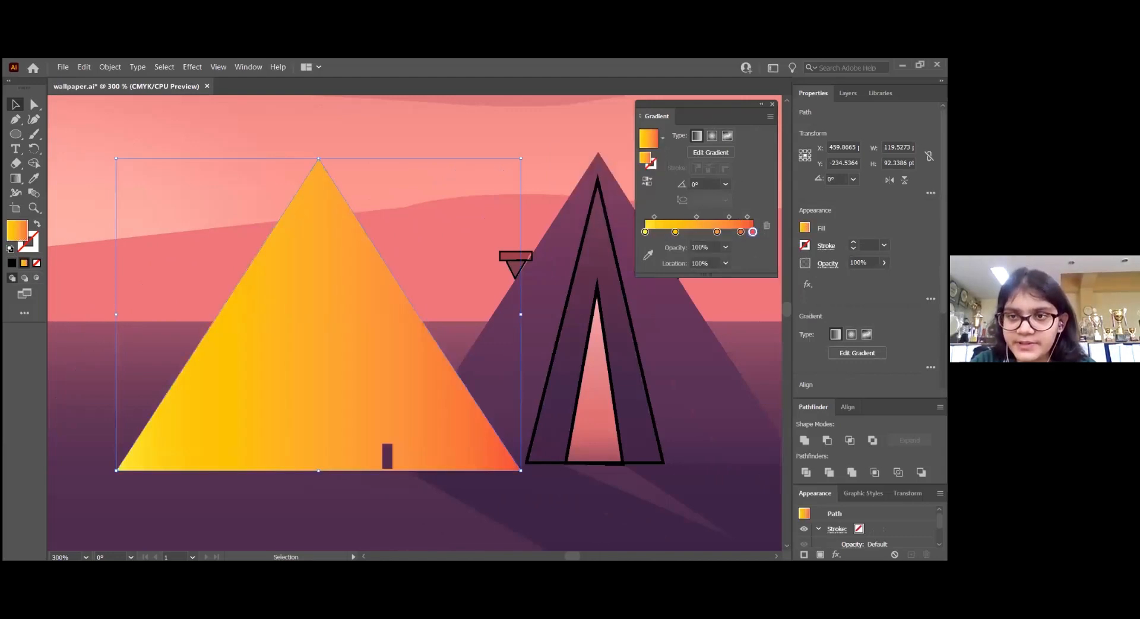
drag(657, 116, 903, 93)
click(805, 349)
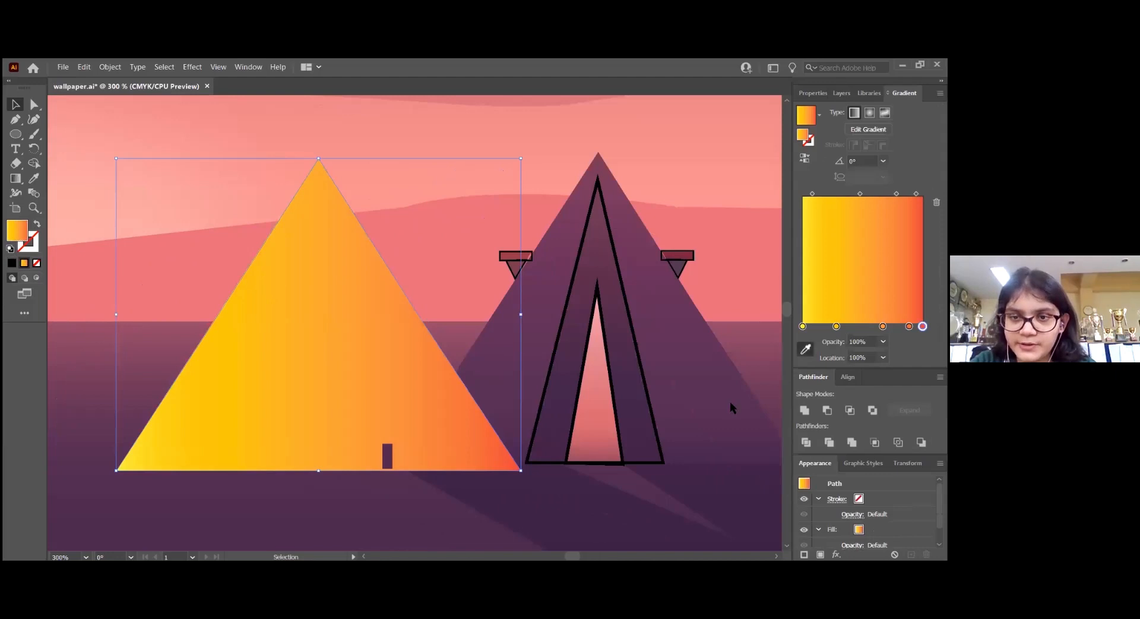
click(716, 443)
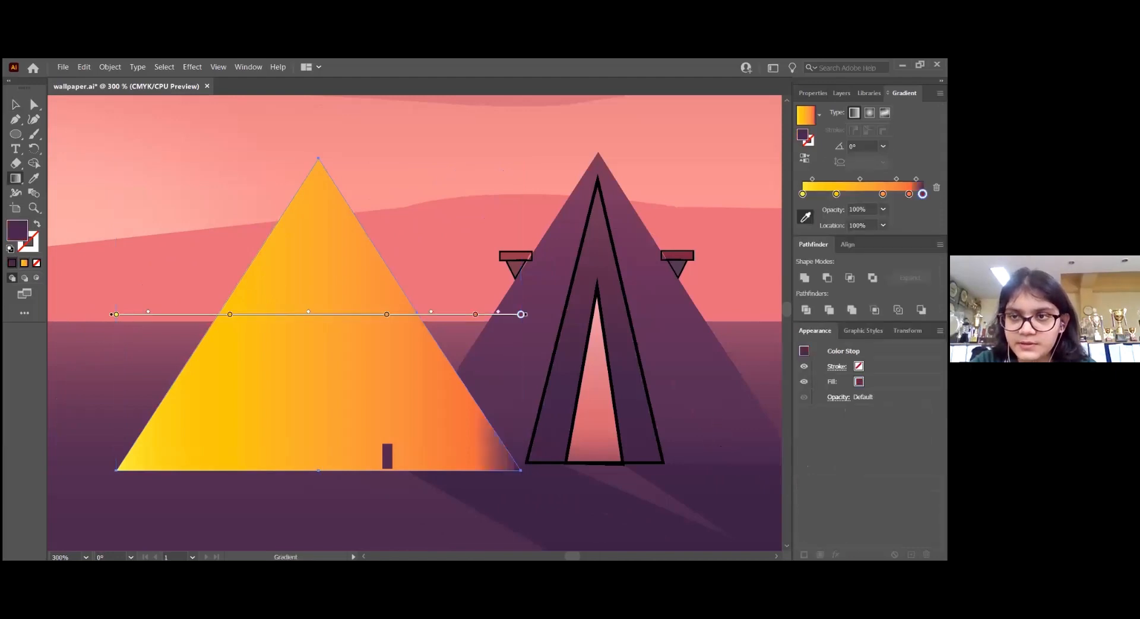
click(908, 193)
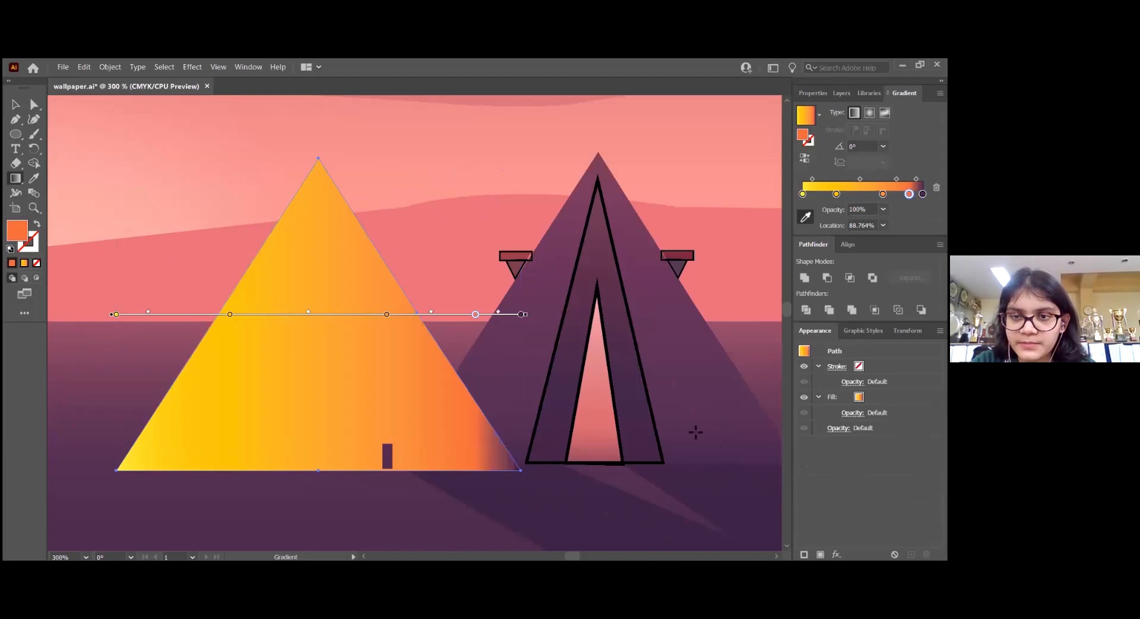
click(805, 216)
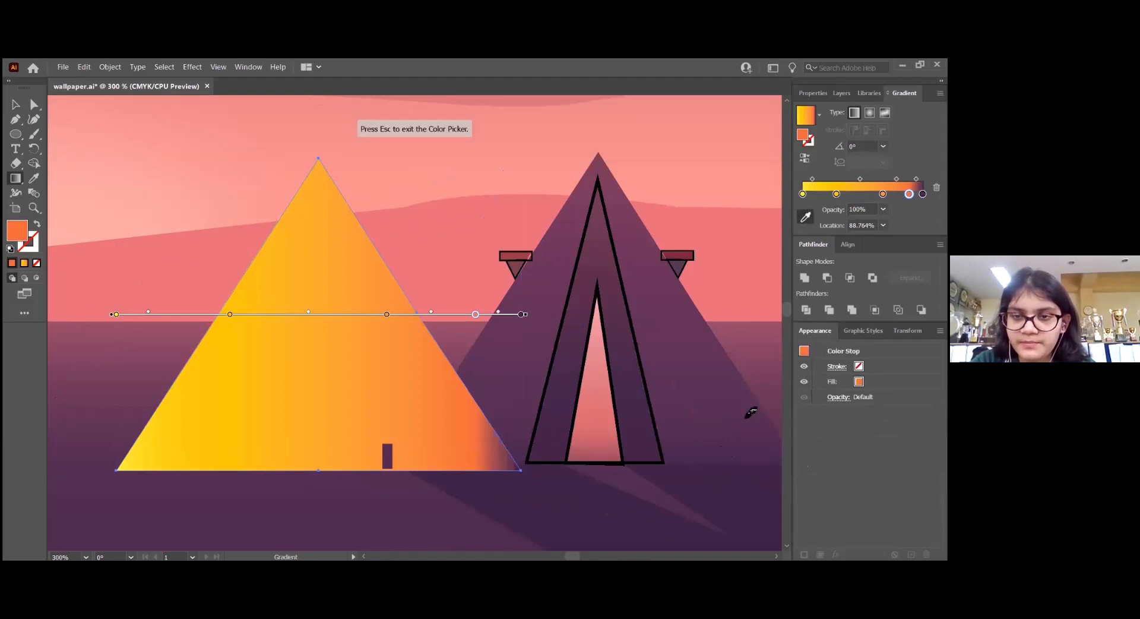
click(721, 403)
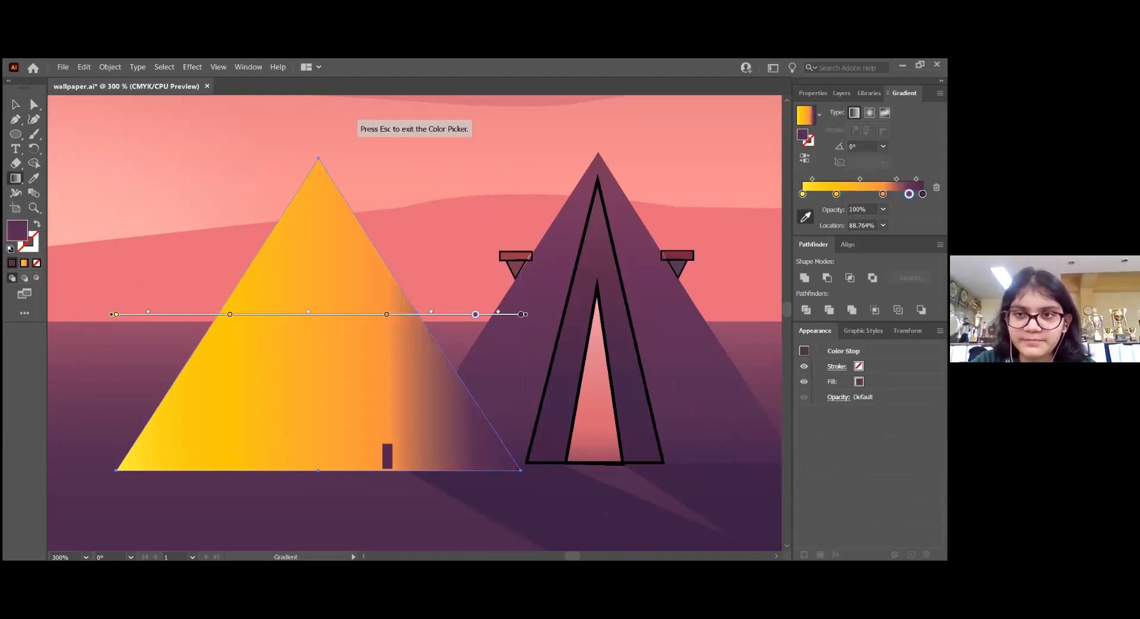
Set the gradient angle to 90° and add a stop at about 9.3% in the mauve sampled from the reference tent's peak
click(883, 146)
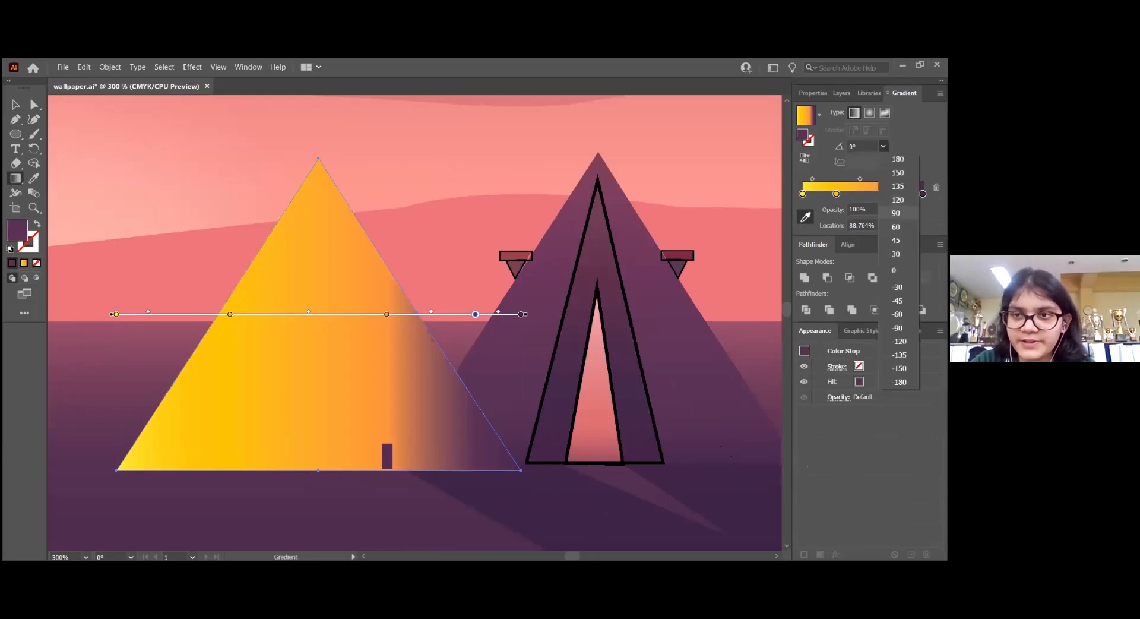
click(897, 212)
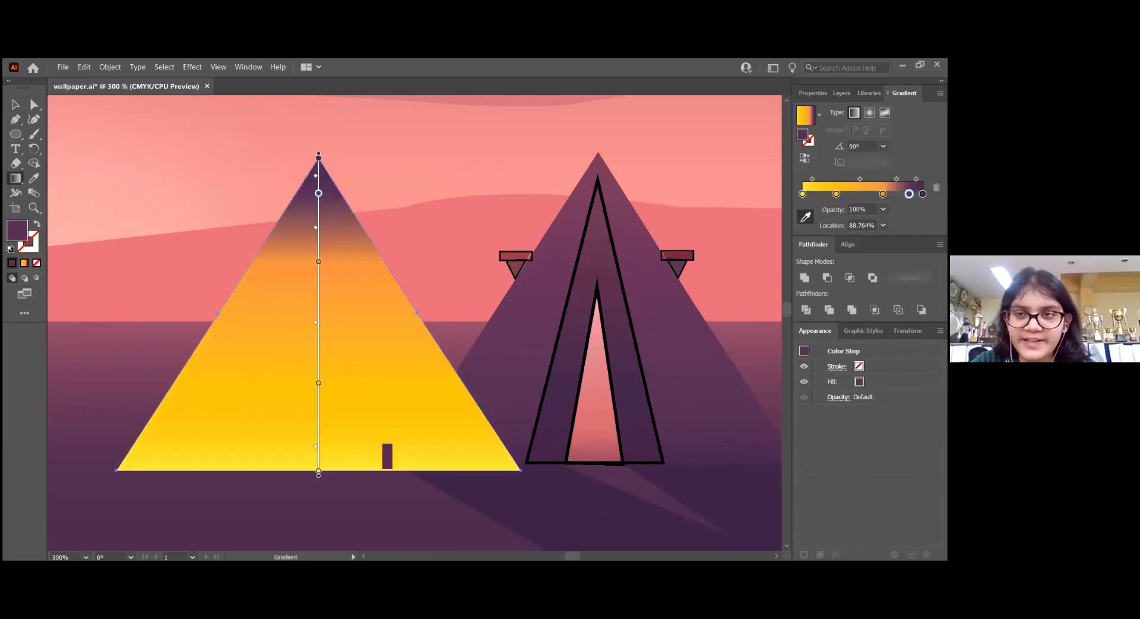
click(805, 194)
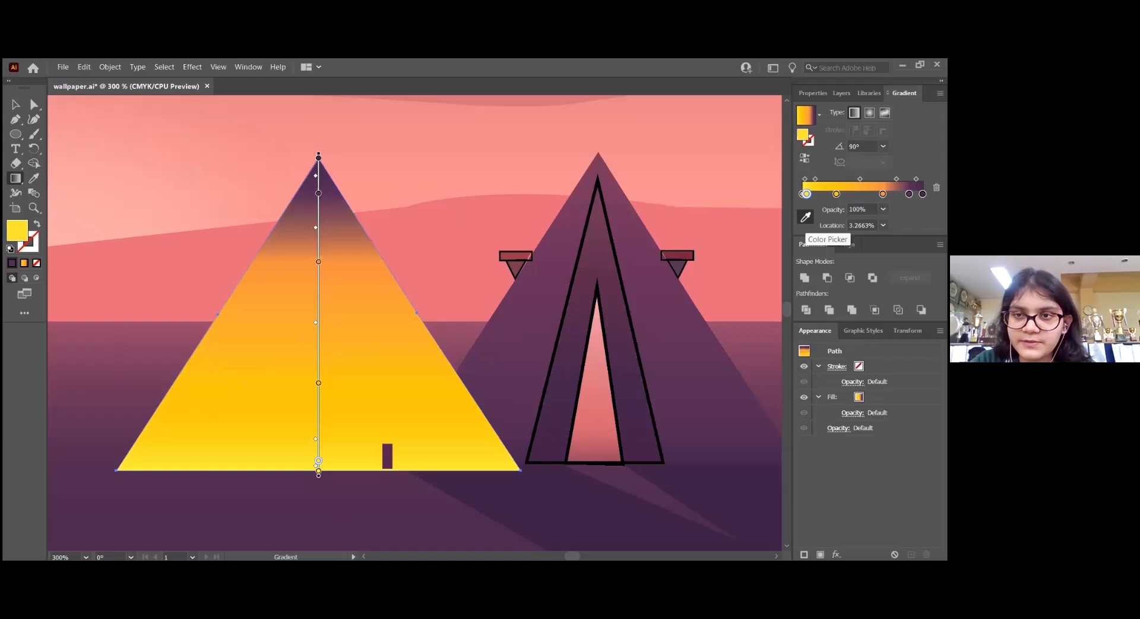
drag(805, 194, 813, 193)
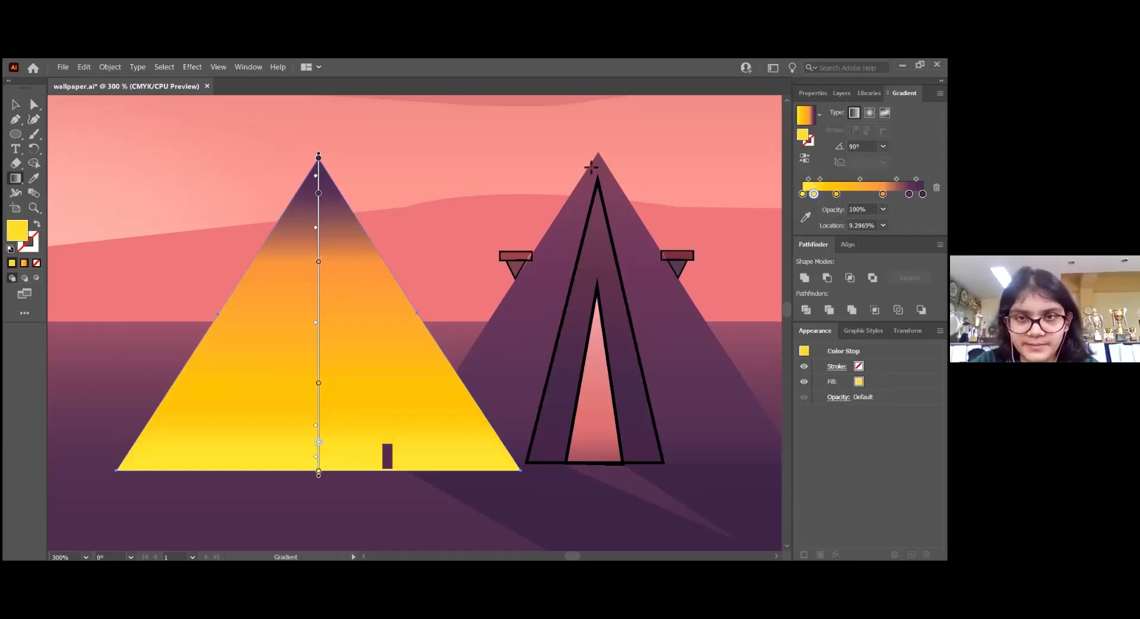
click(805, 216)
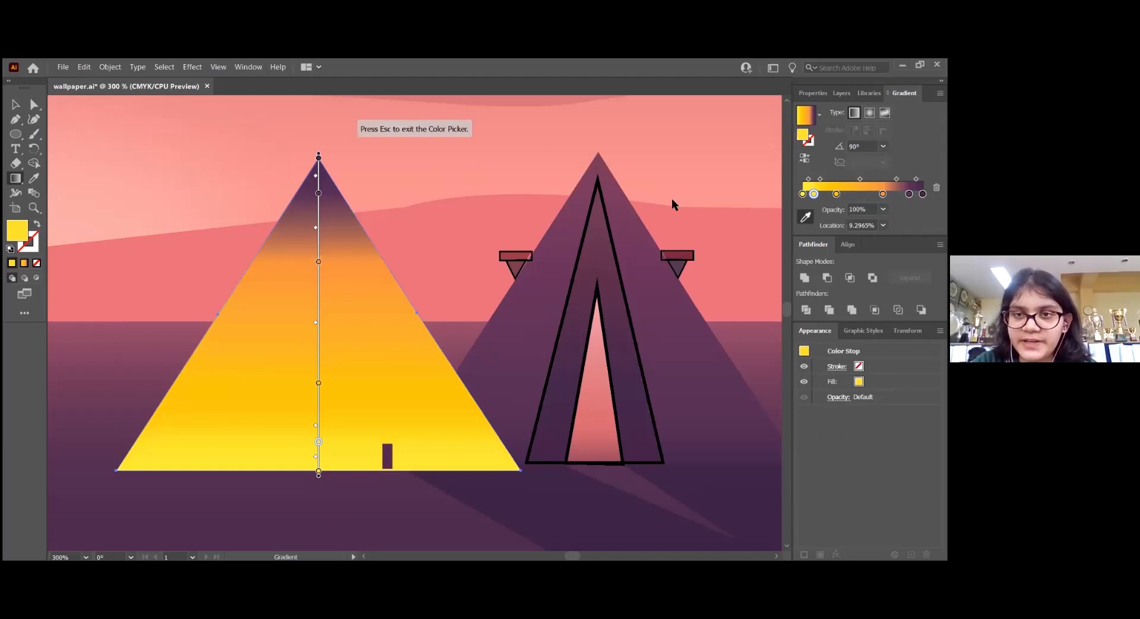
click(606, 171)
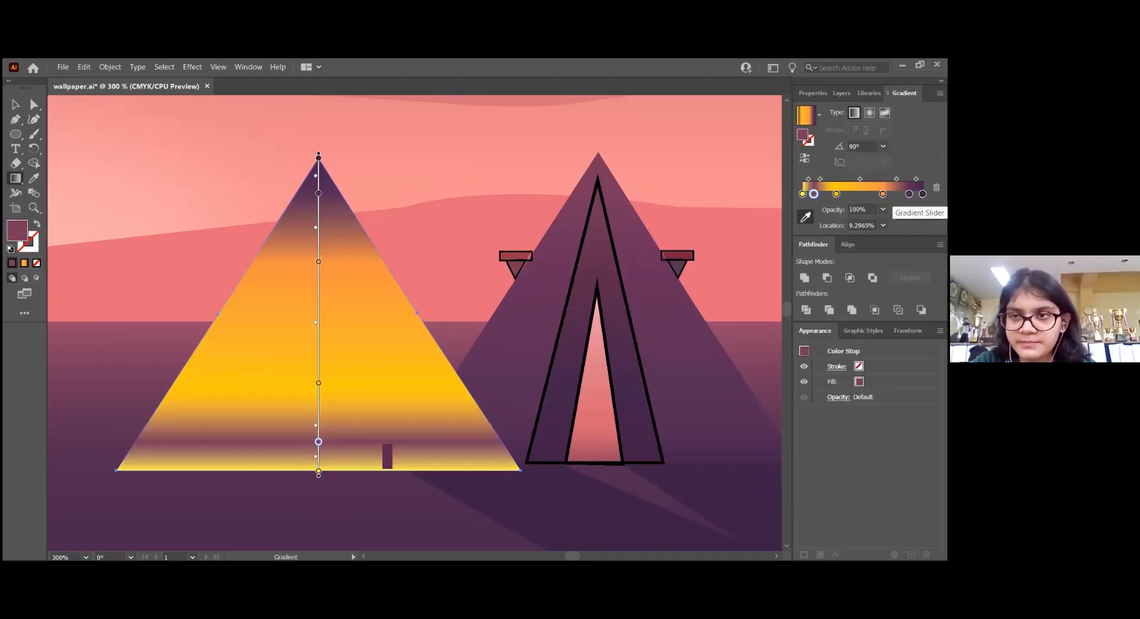
Recolour the gradient's end stop with the mauve of the reference tent's peak and the 88.764% stop with purple from its upper right face
click(922, 194)
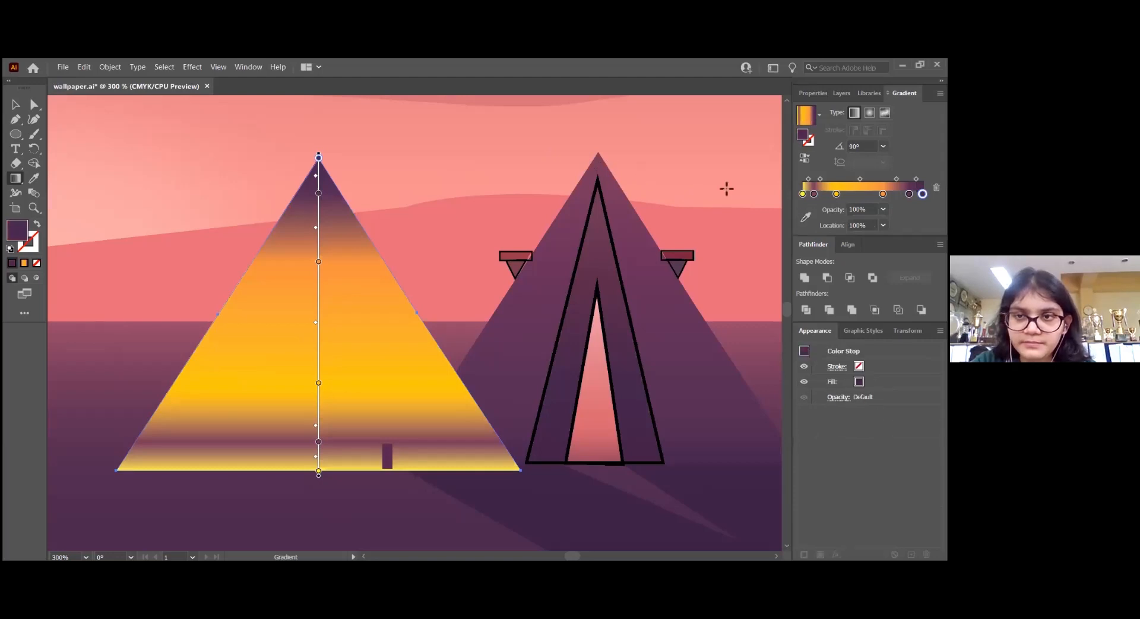
click(805, 217)
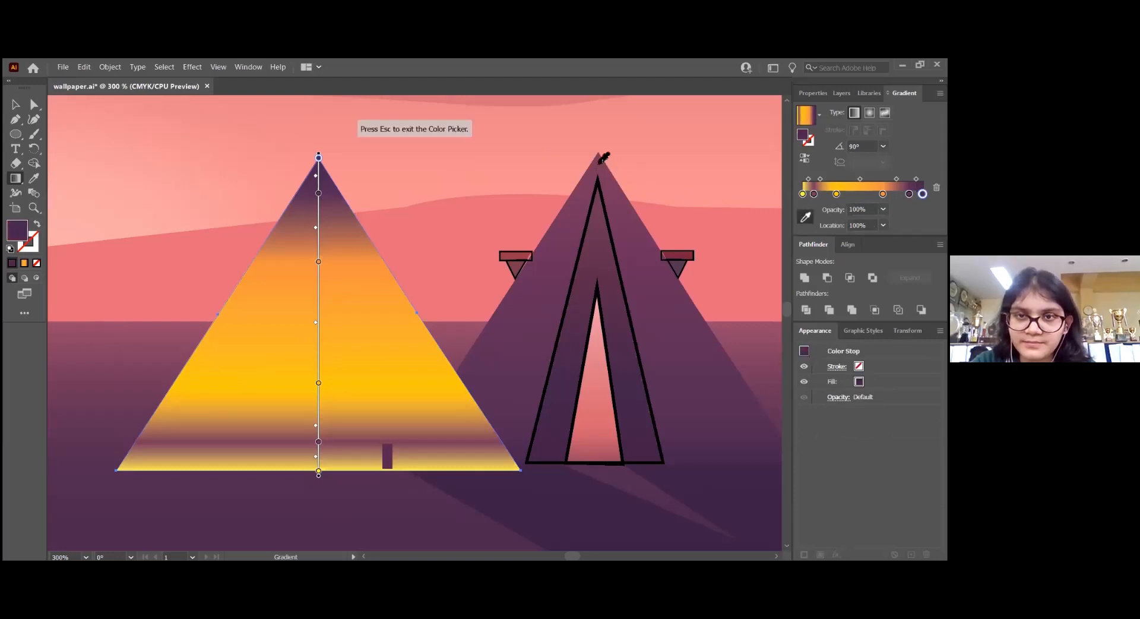
click(908, 193)
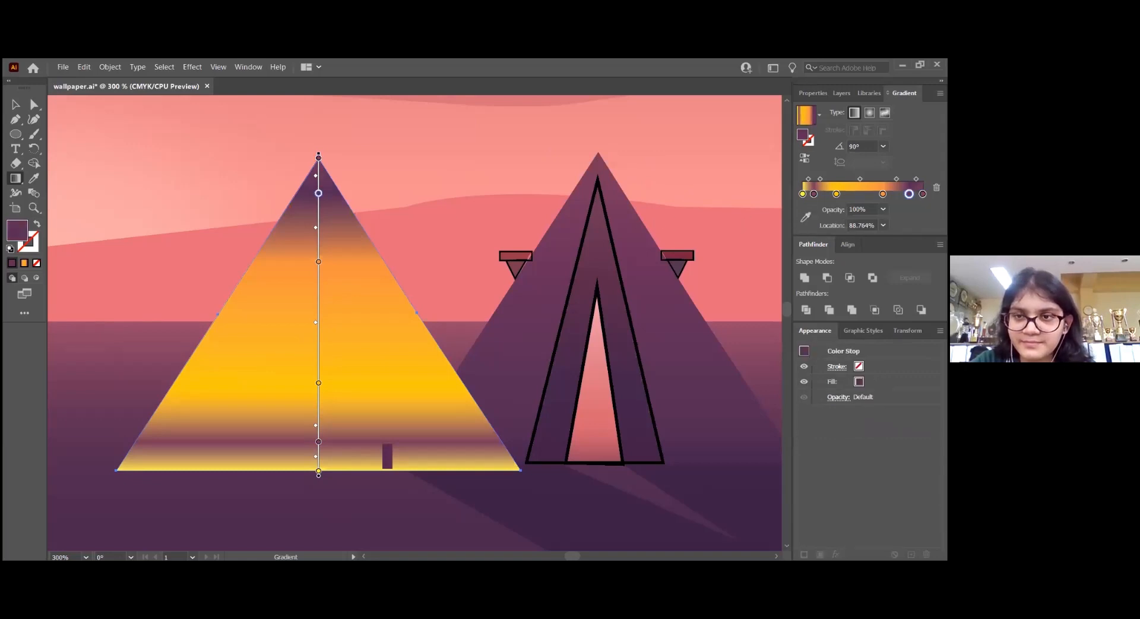
click(805, 217)
click(644, 229)
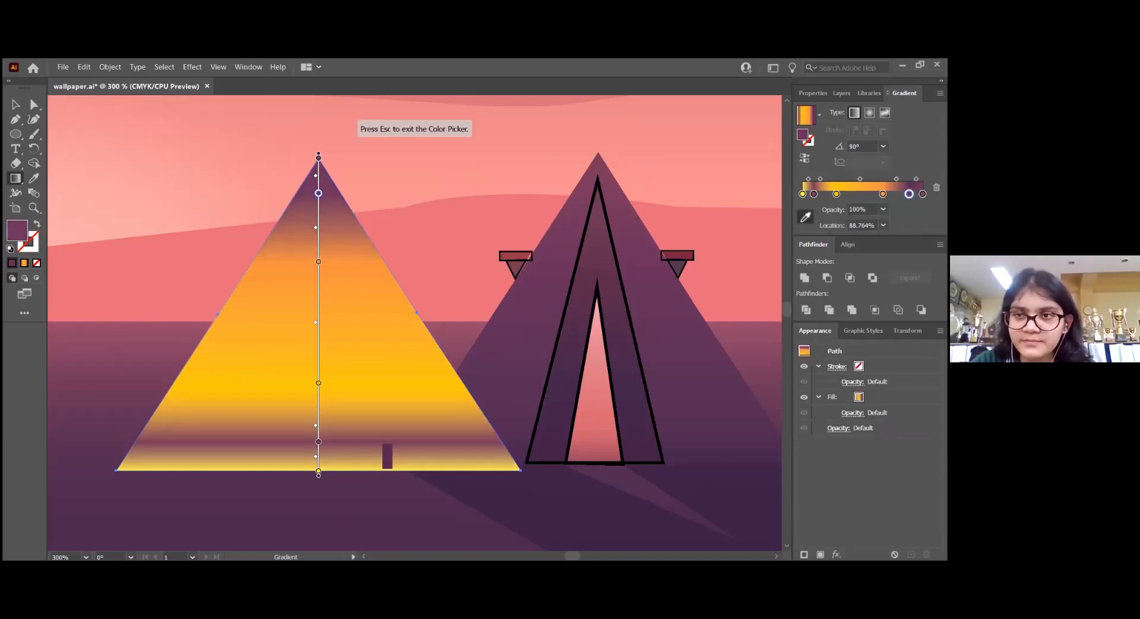
Recolour the orange 66.85% stop and the yellow 28.09% stop with purples sampled progressively lower on the reference tent's right face
click(883, 193)
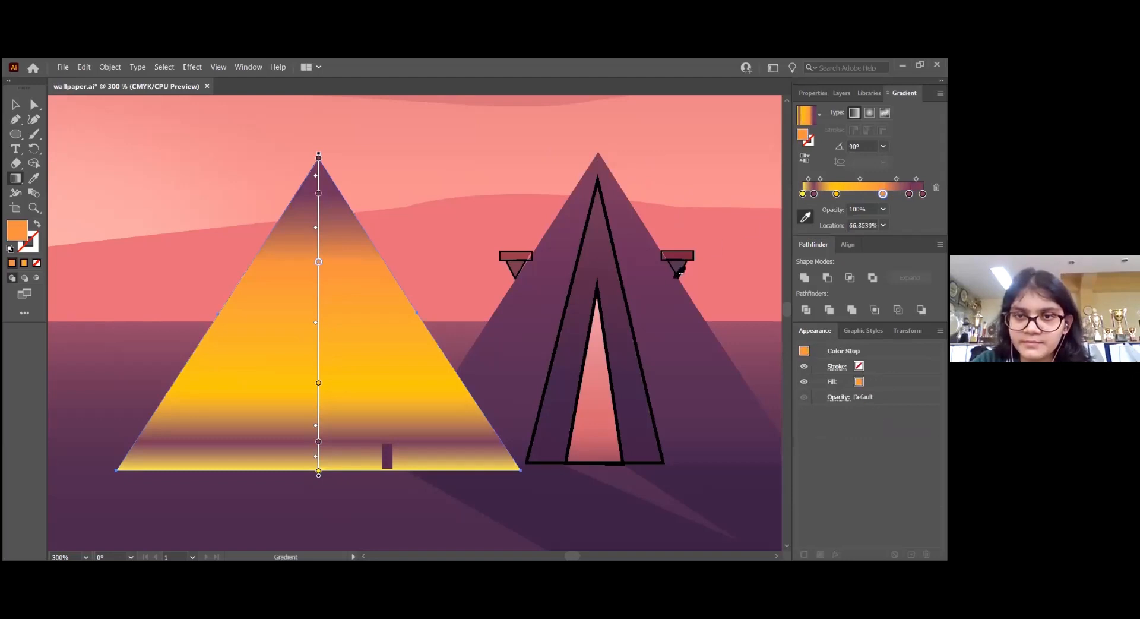
click(656, 292)
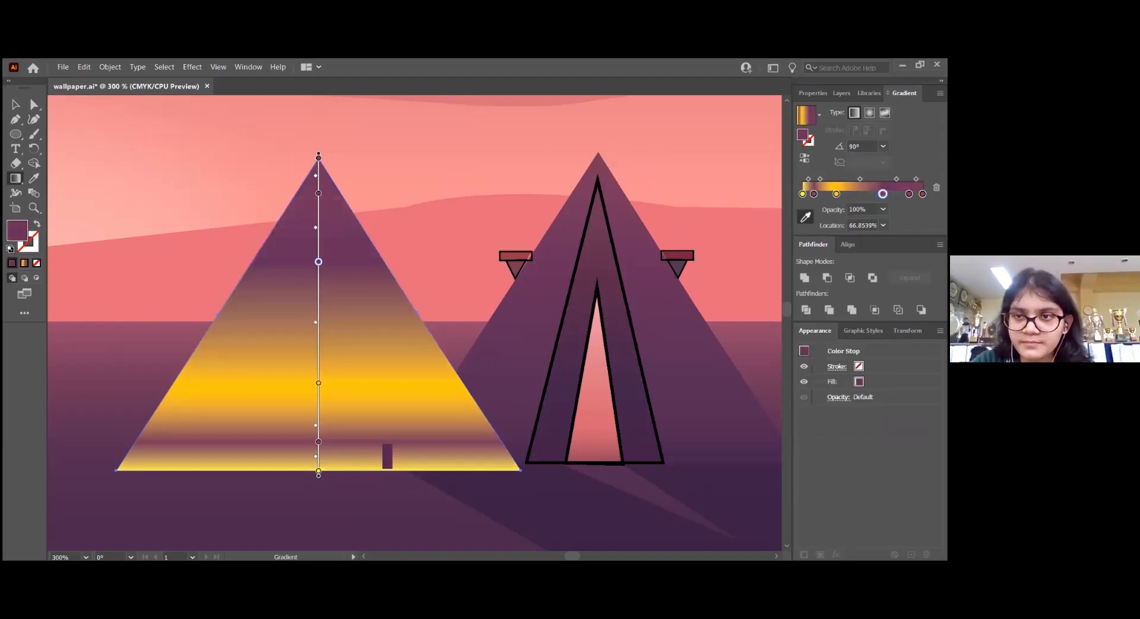
click(836, 194)
click(692, 349)
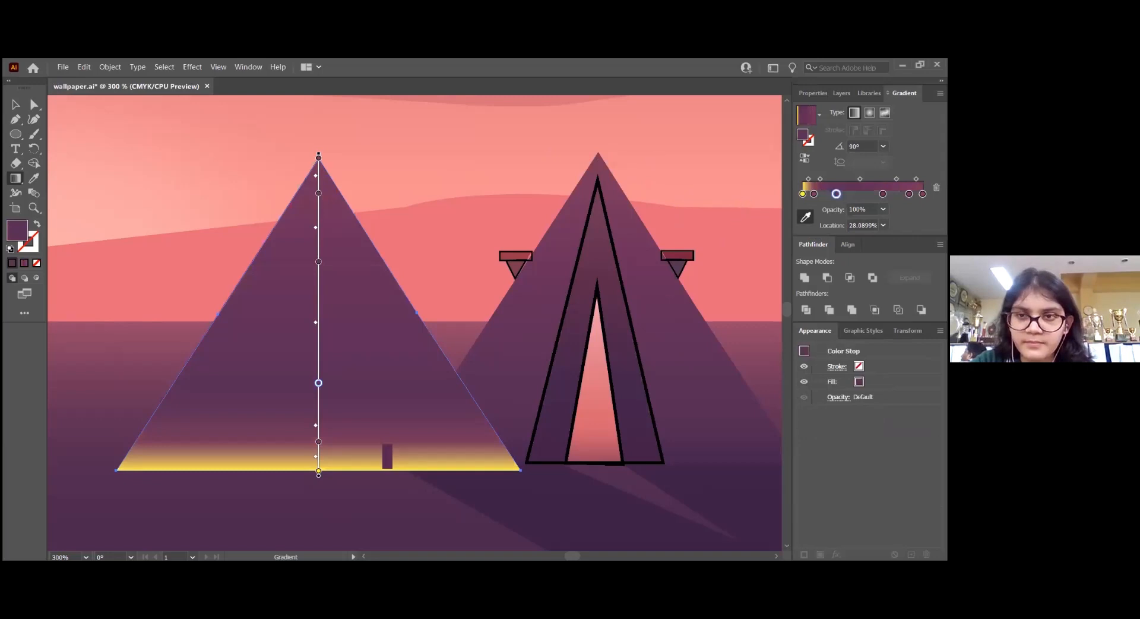
Recolour the 0% and 9.3% stops with dark purples sampled near the base of the reference tent's right side
click(802, 194)
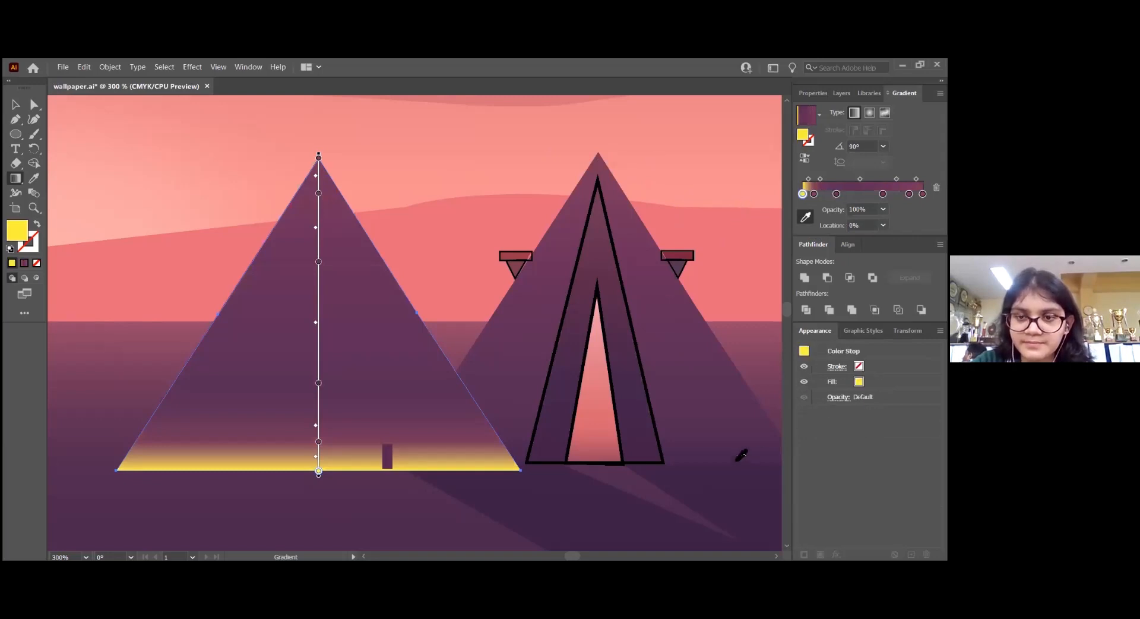
click(742, 457)
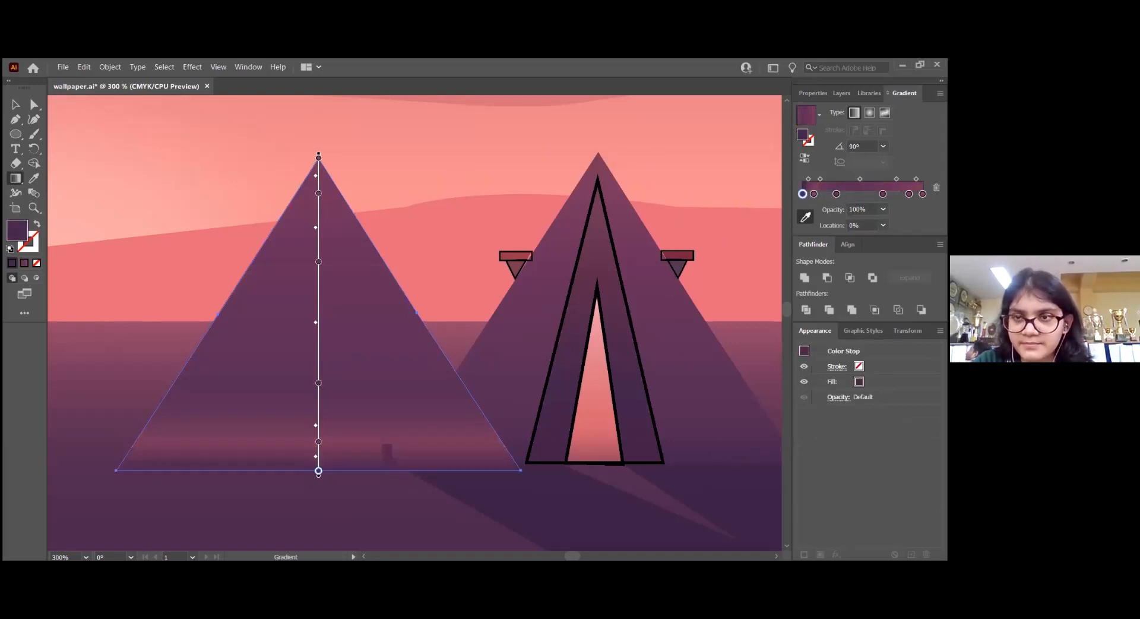
click(814, 194)
click(709, 420)
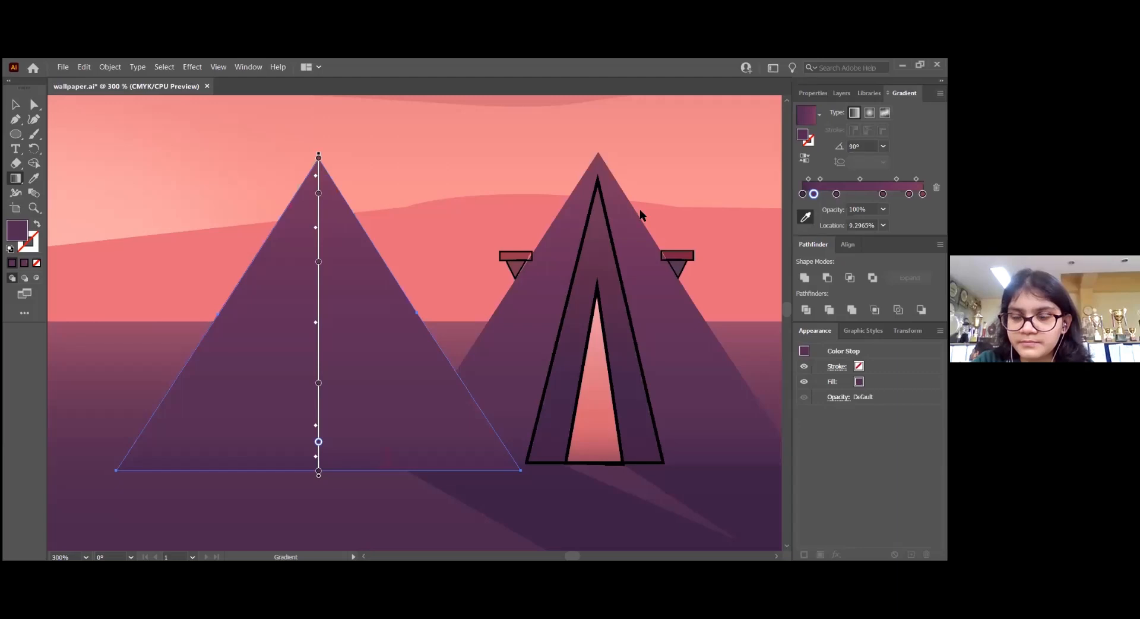
Move the gradient-filled triangle back over the reference tent and hide its path
key(v)
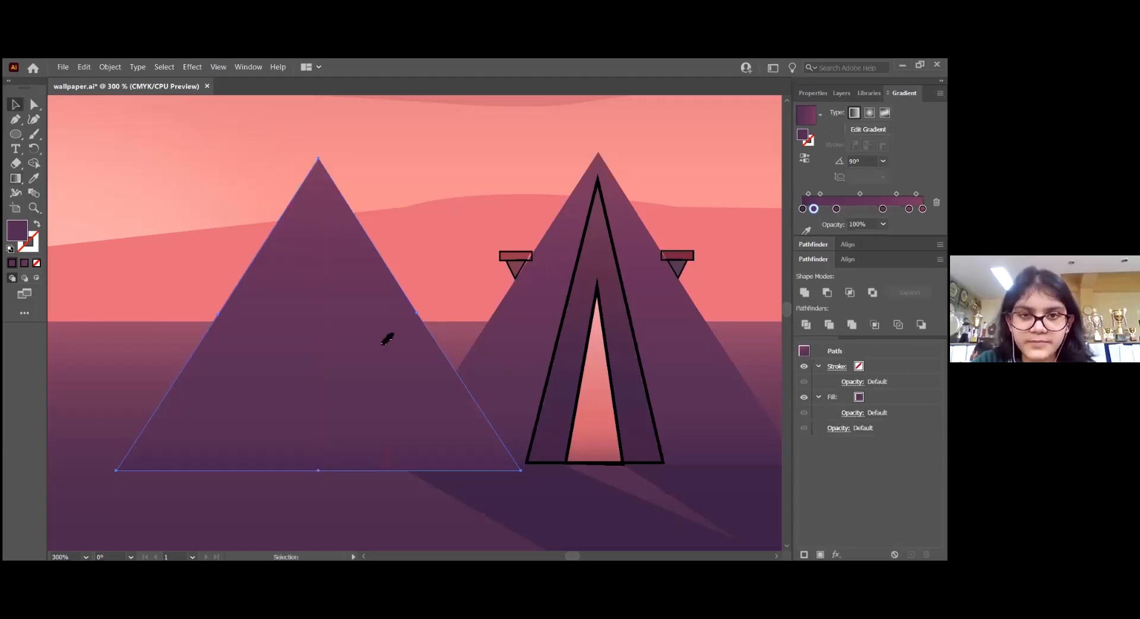
drag(321, 316, 584, 306)
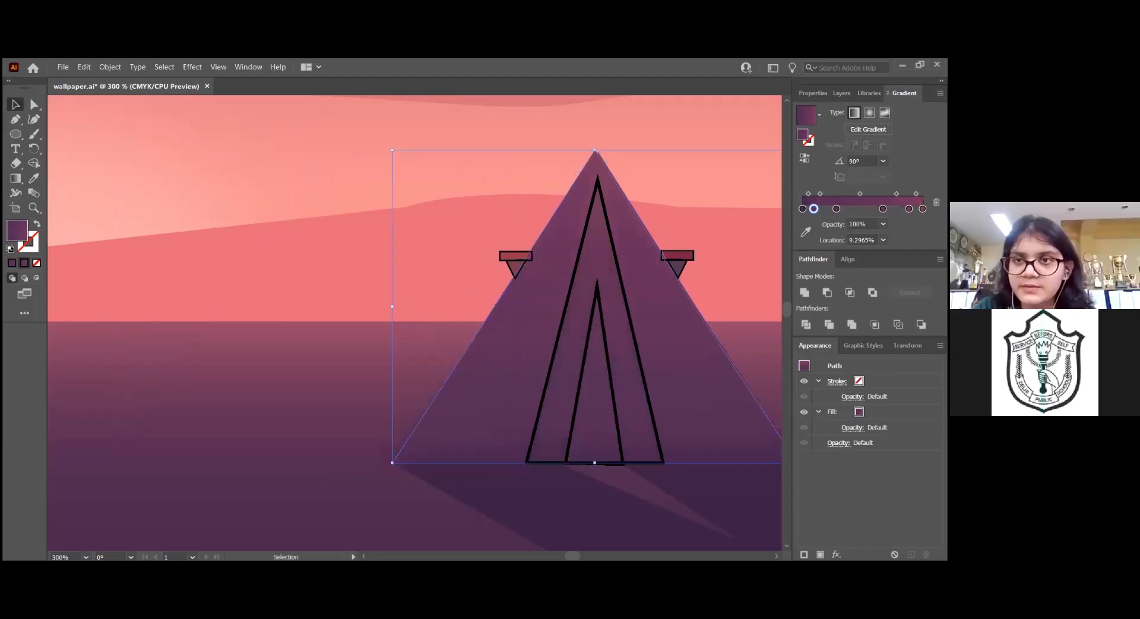
click(845, 92)
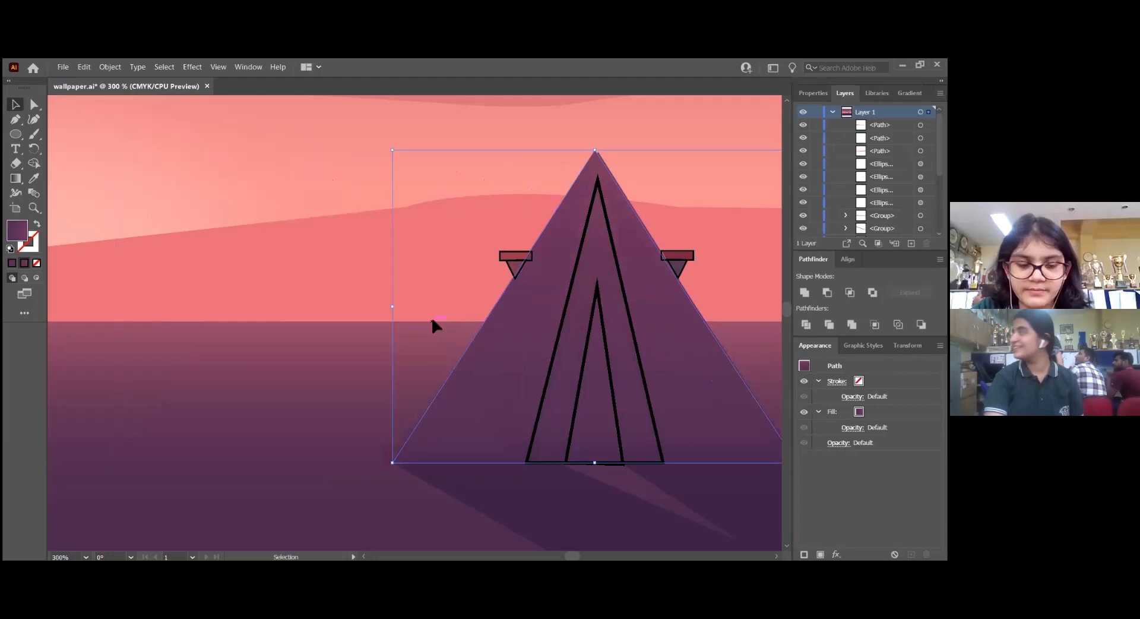
key(a)
scroll(432, 321, right, 5)
key(v)
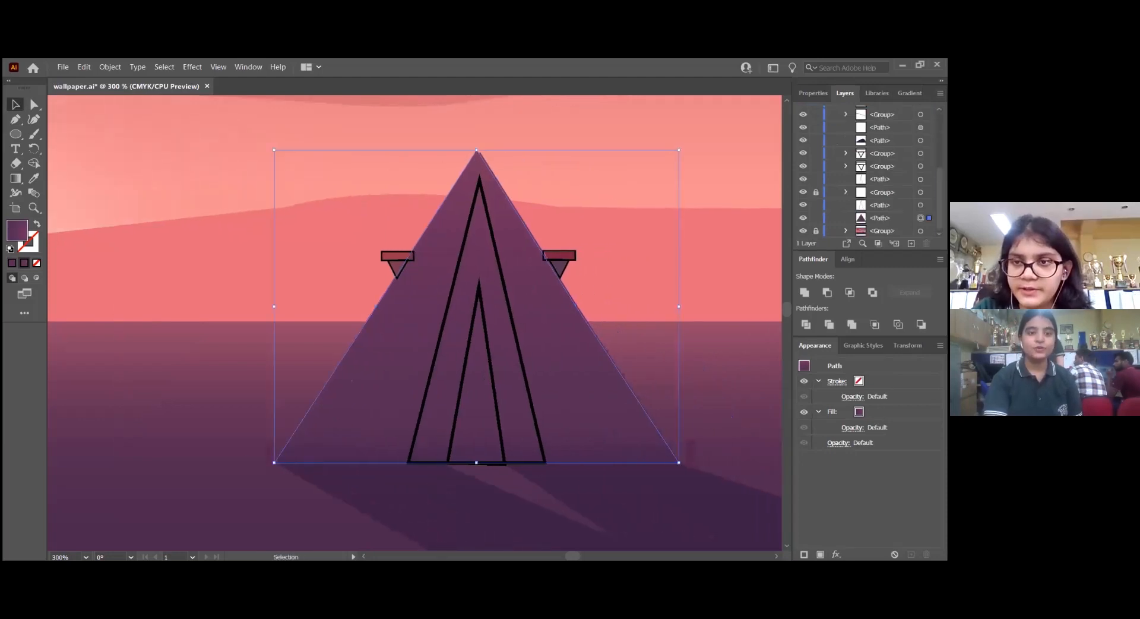
click(880, 205)
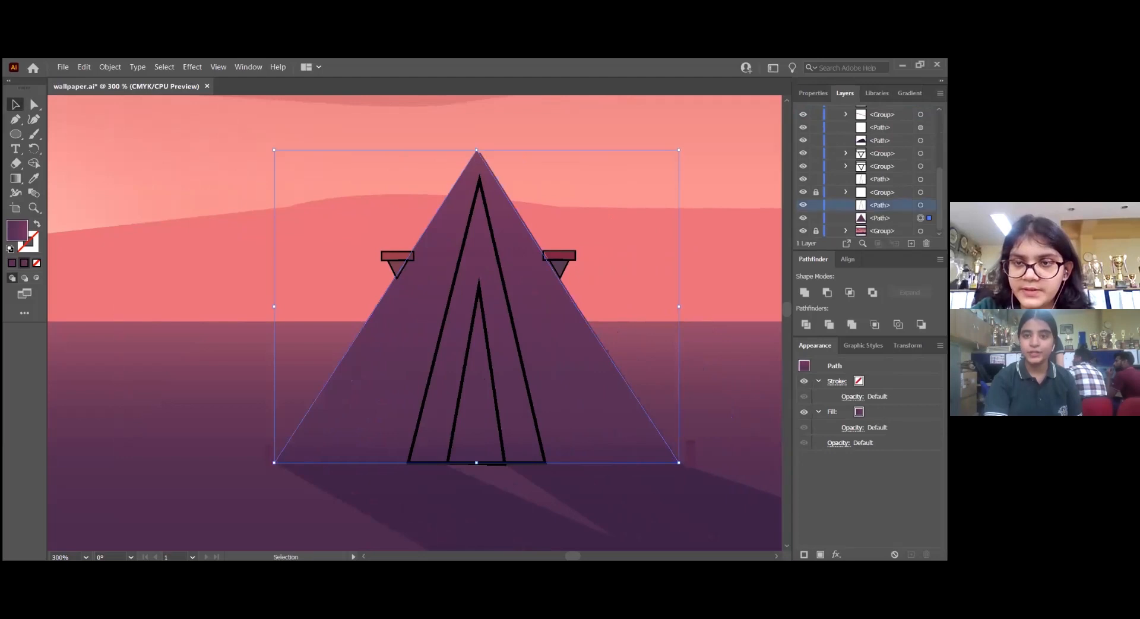
click(880, 218)
click(803, 218)
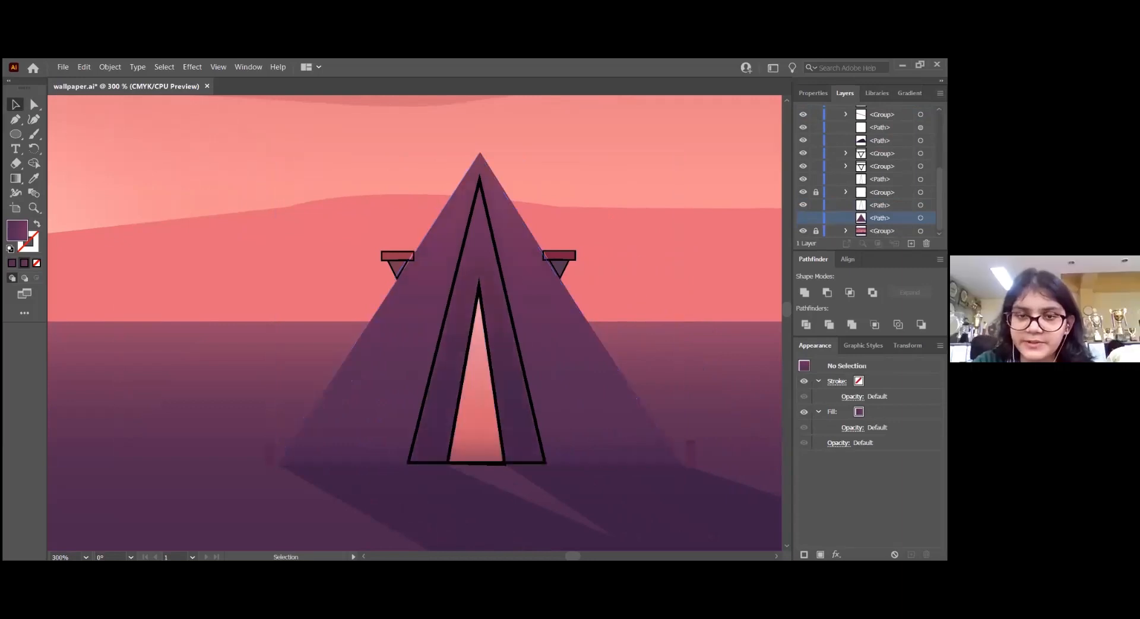
Select the outlined rectangle-and-triangle groups on both sides of the tent and ungroup them
click(569, 257)
scroll(522, 251, up, 3)
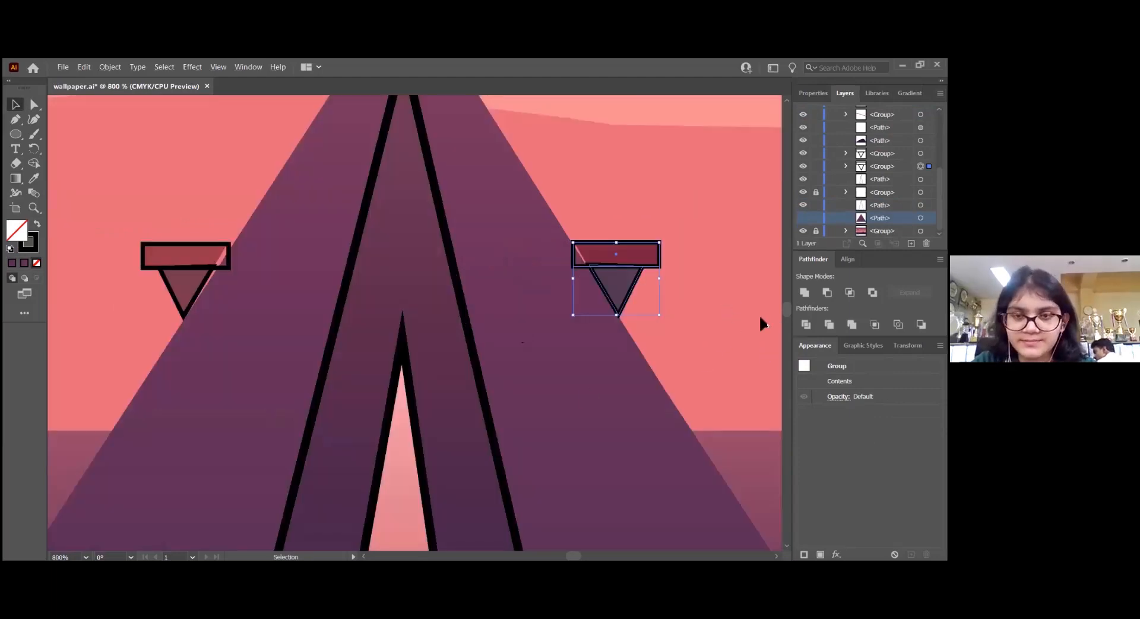
shift+click(159, 245)
key(a)
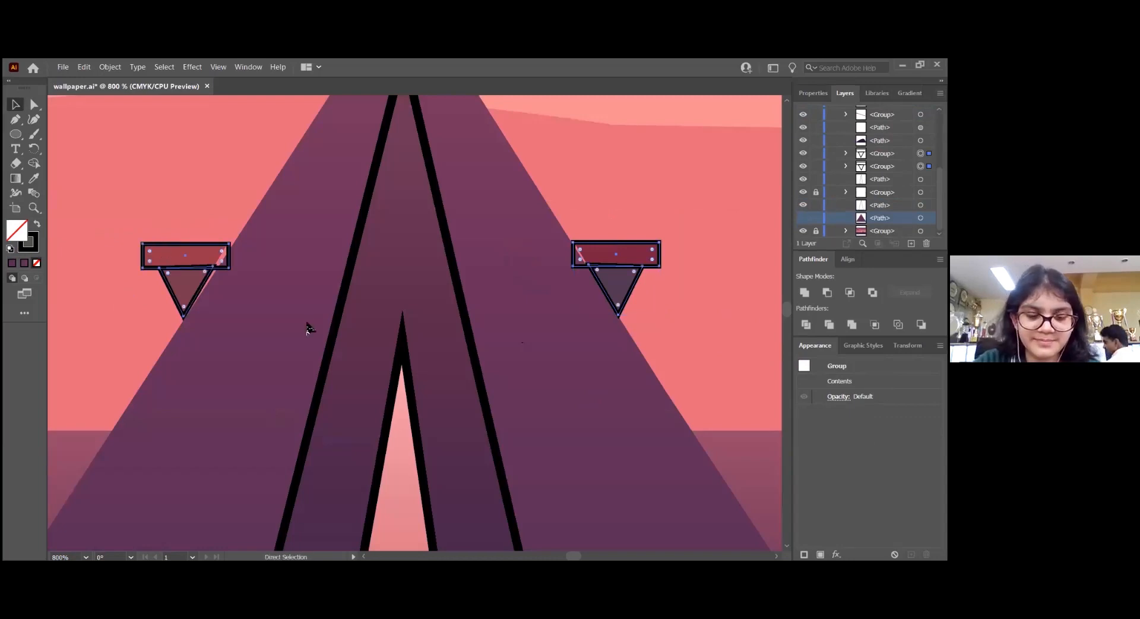
key(v)
key(ctrl+shift+g)
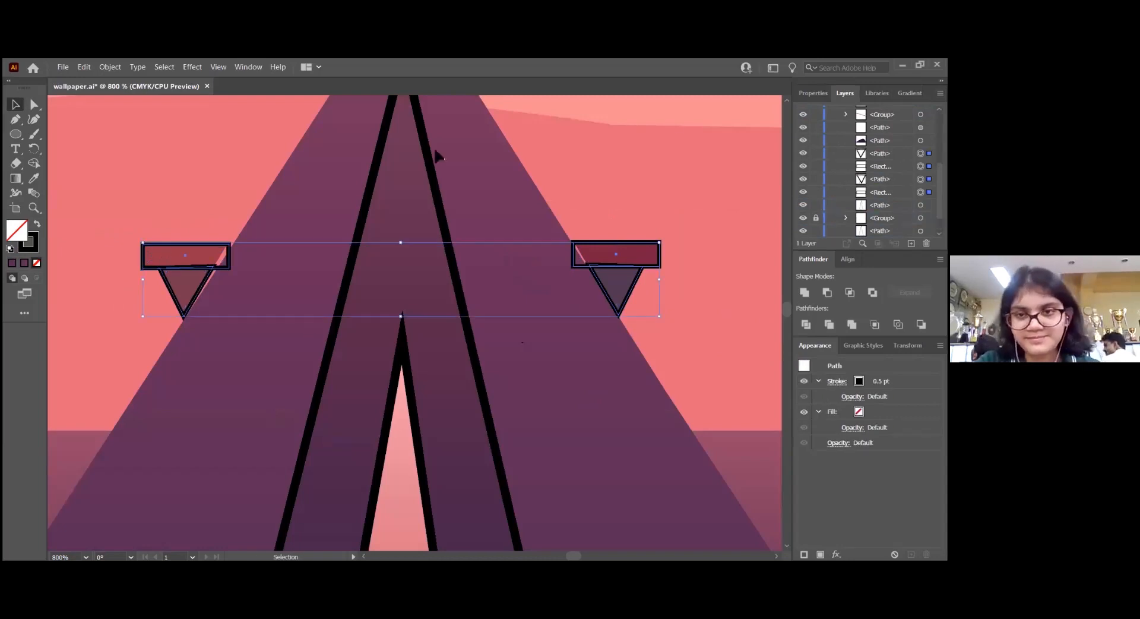
Replace the outline of the rectangle on the tent's right side with the dark red sampled from the reference
key(a)
click(661, 254)
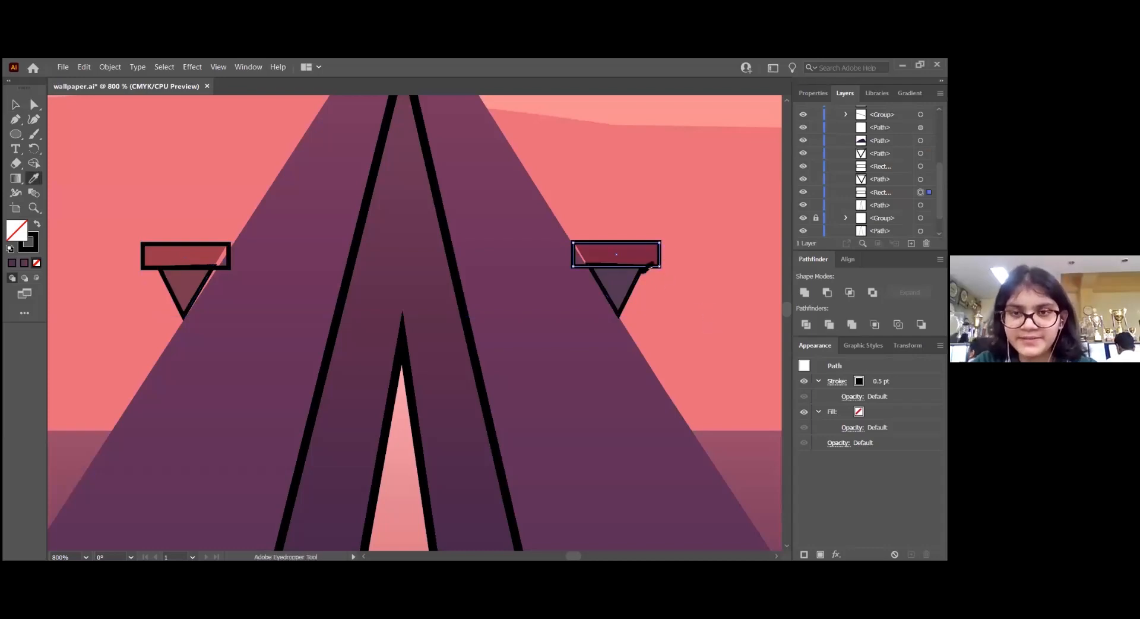
click(642, 257)
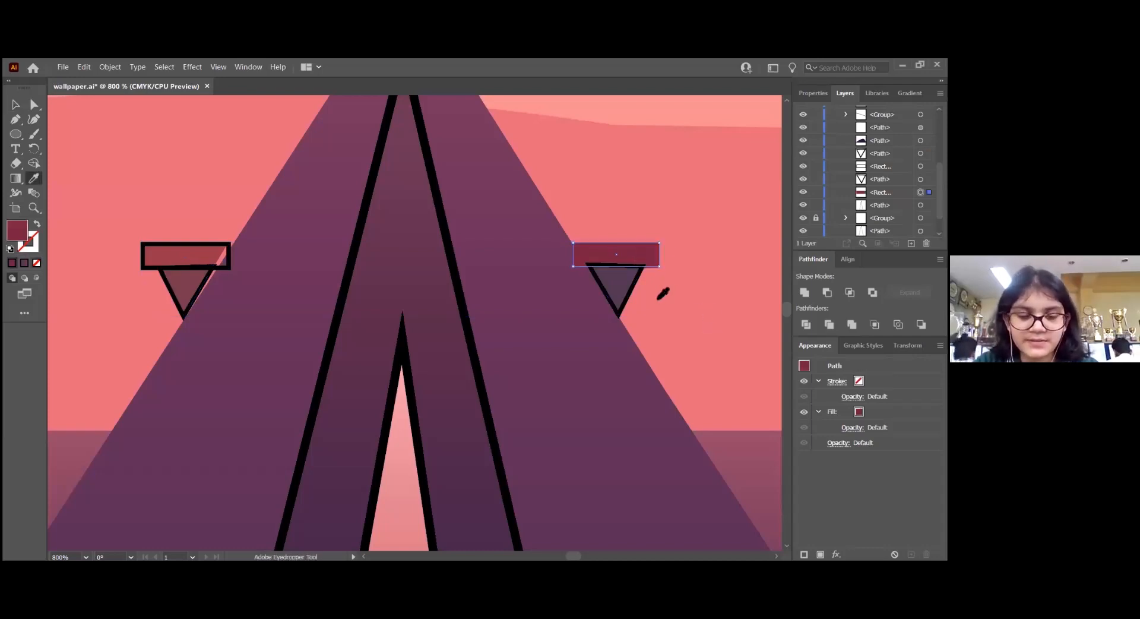
Replace the outline of the small triangle below the dark red rectangle with the dark purple sampled from the reference
key(v)
click(631, 287)
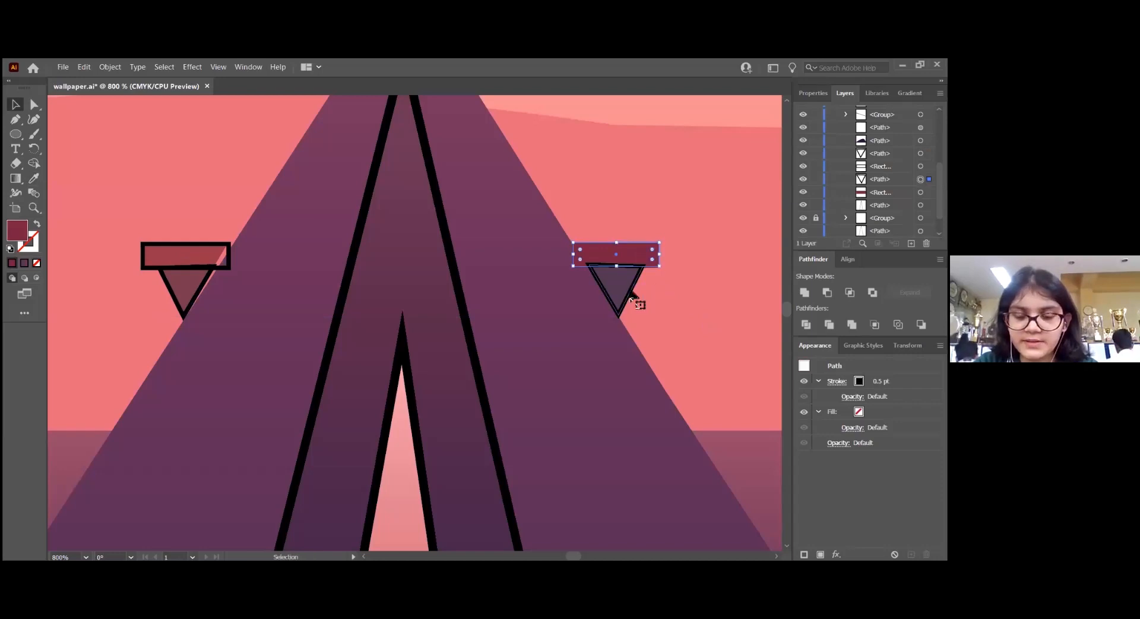
key(i)
click(623, 282)
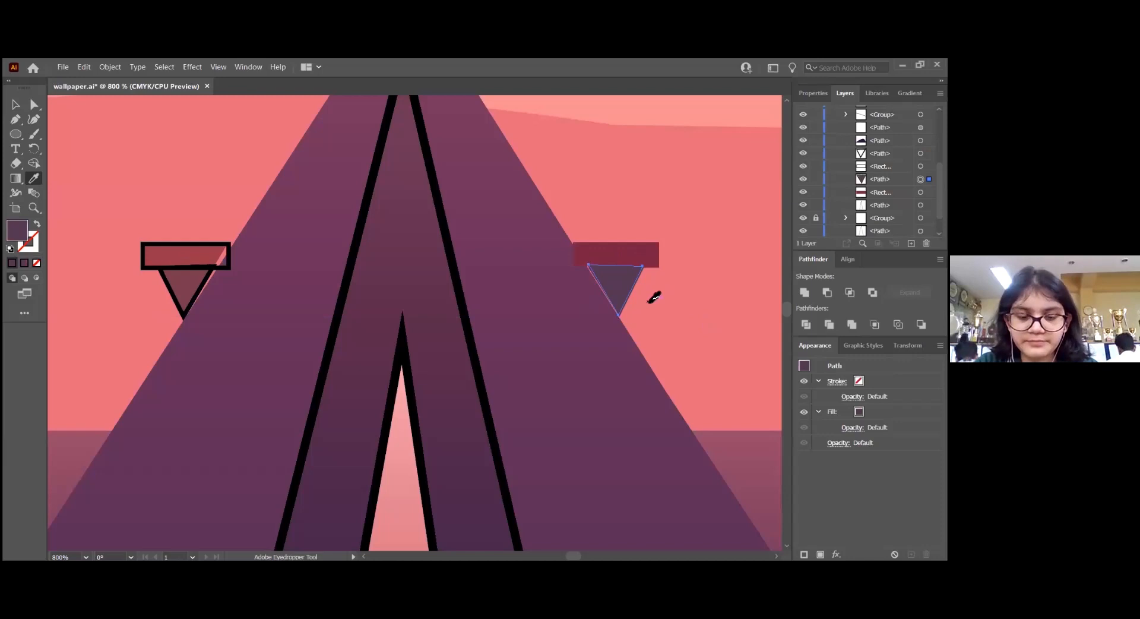
Delete the outlined rectangle and triangle on the tent's left side
key(v)
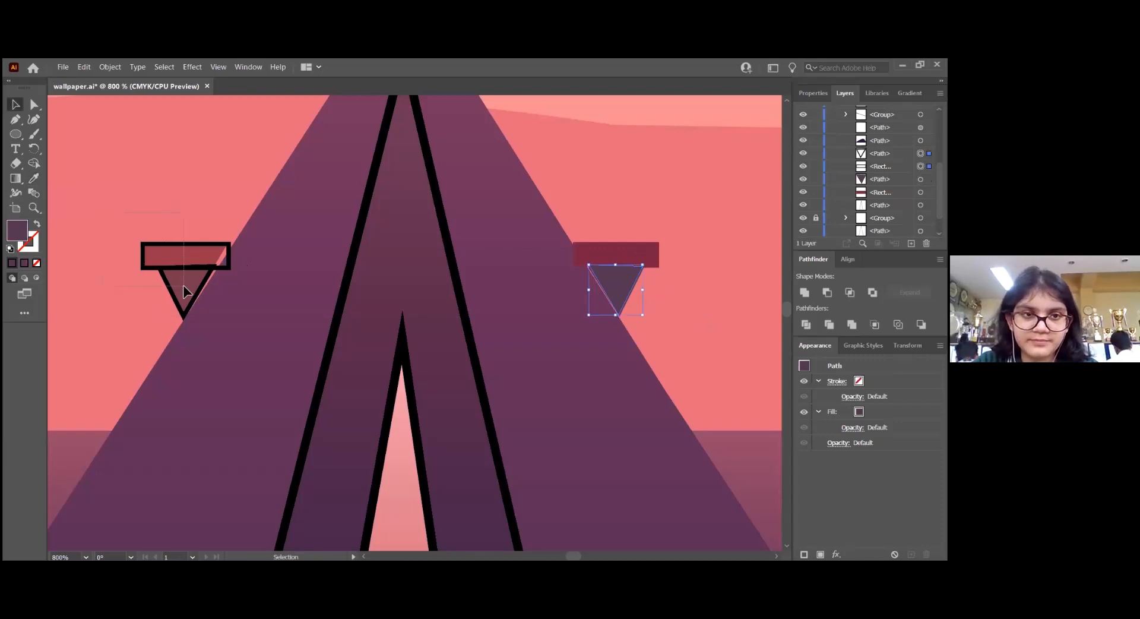
click(183, 286)
key(Delete)
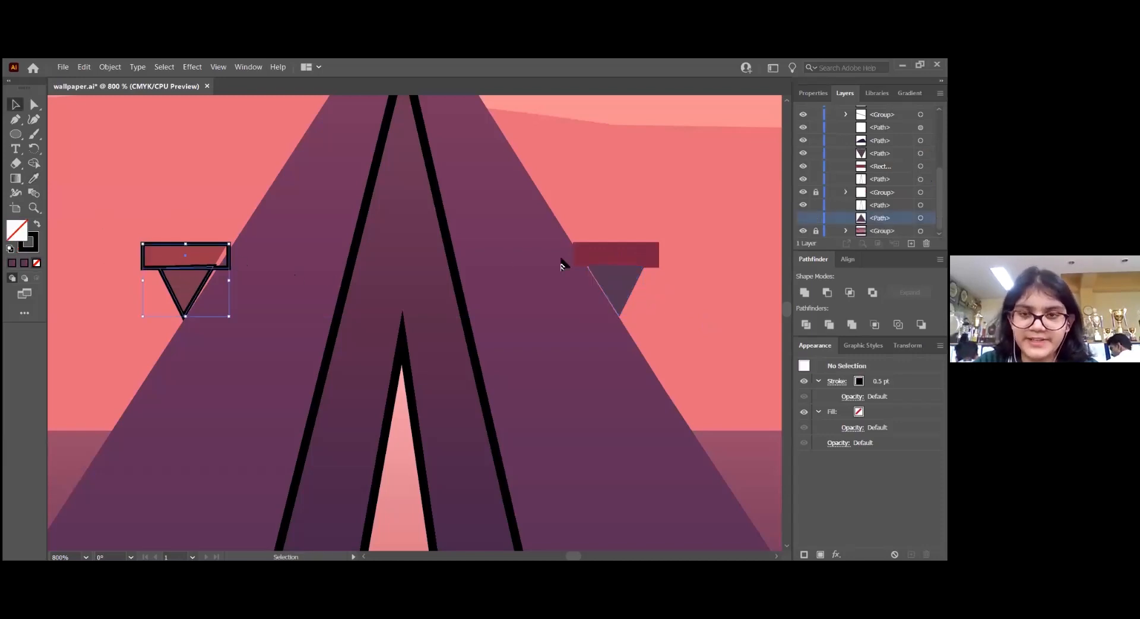
Try placing a horizontally flipped copy of the dark red rectangle over the matching reference shape on the tent's left side
drag(628, 262, 198, 275)
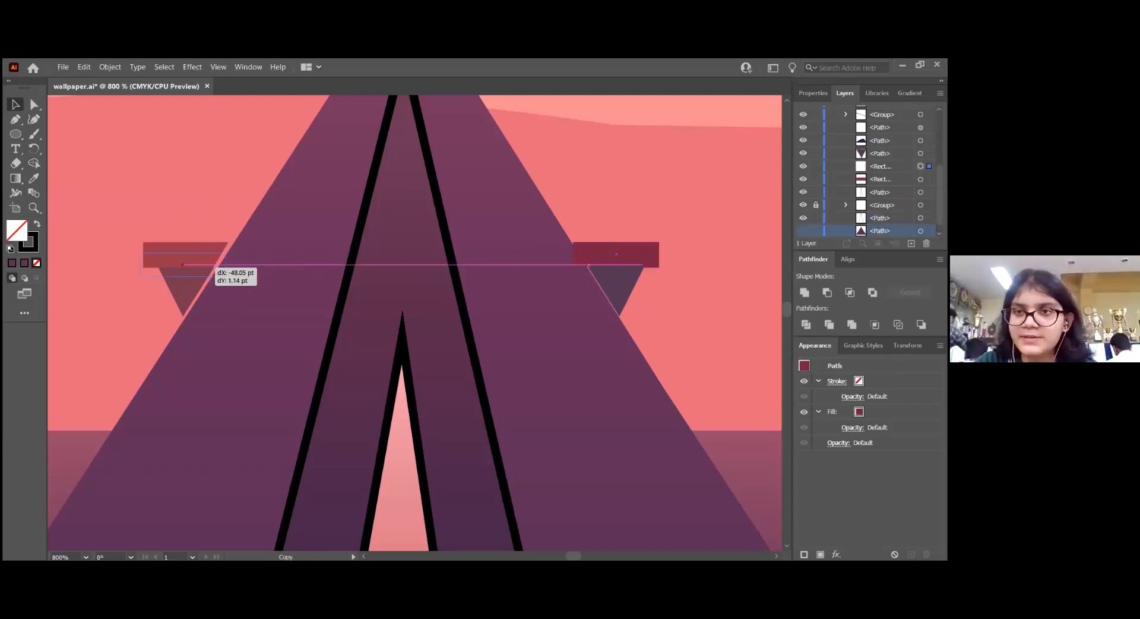
click(813, 94)
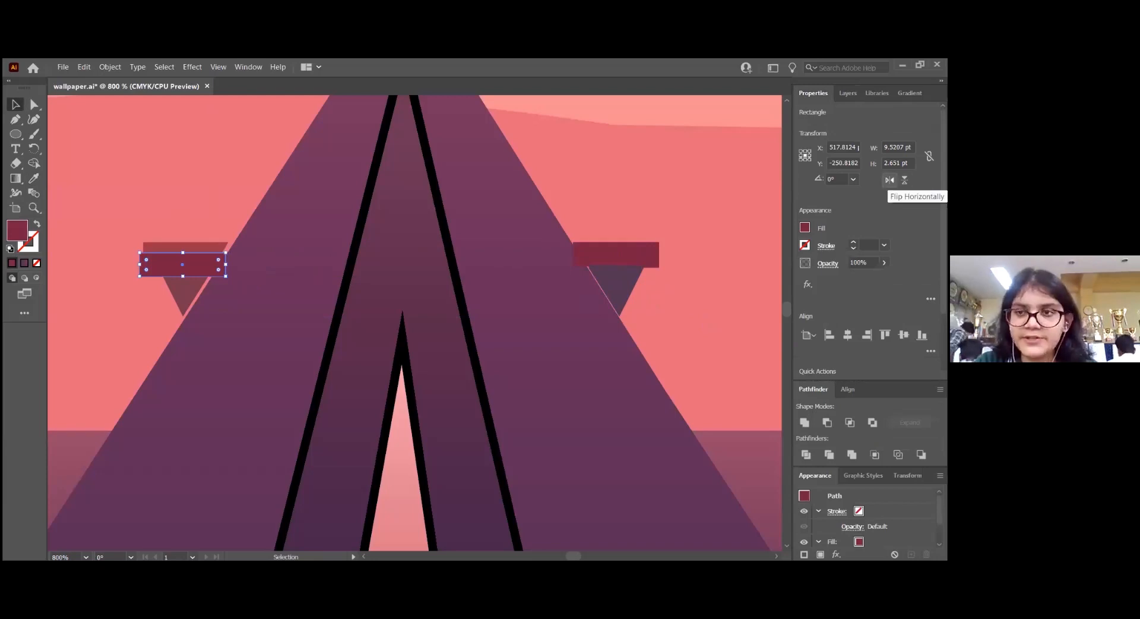
click(889, 179)
drag(203, 269, 207, 261)
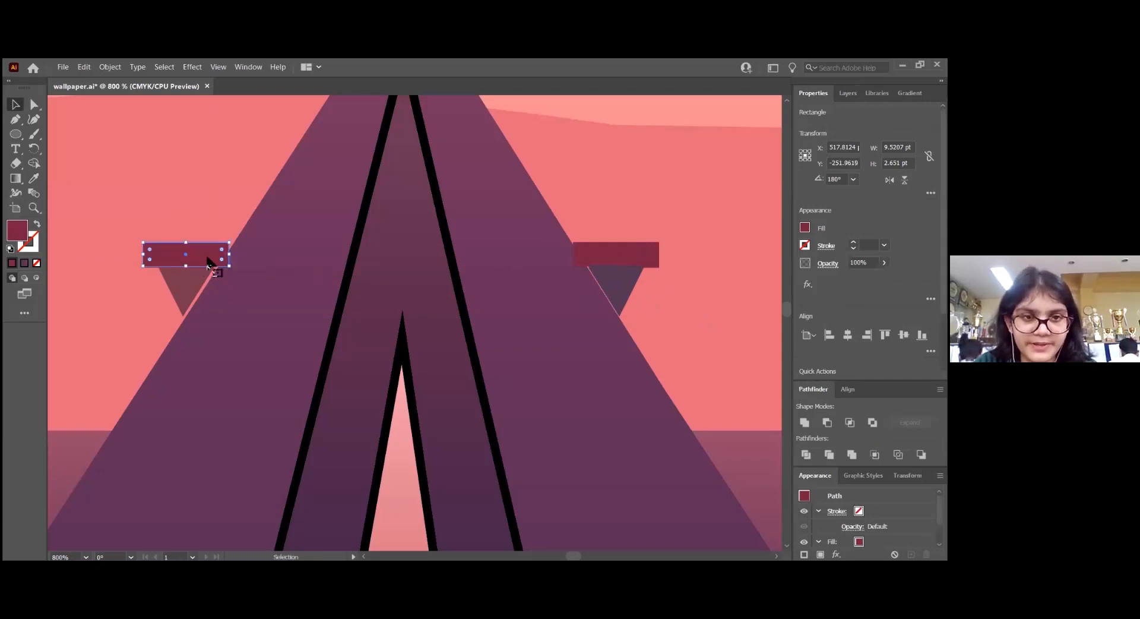
key(Right)
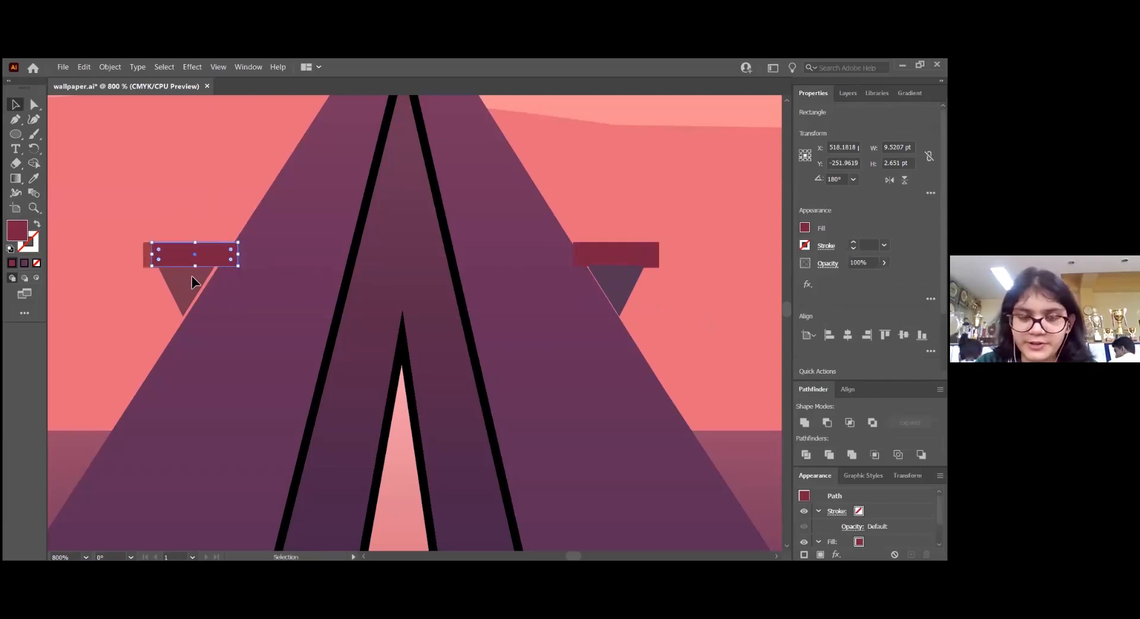
key(Right)
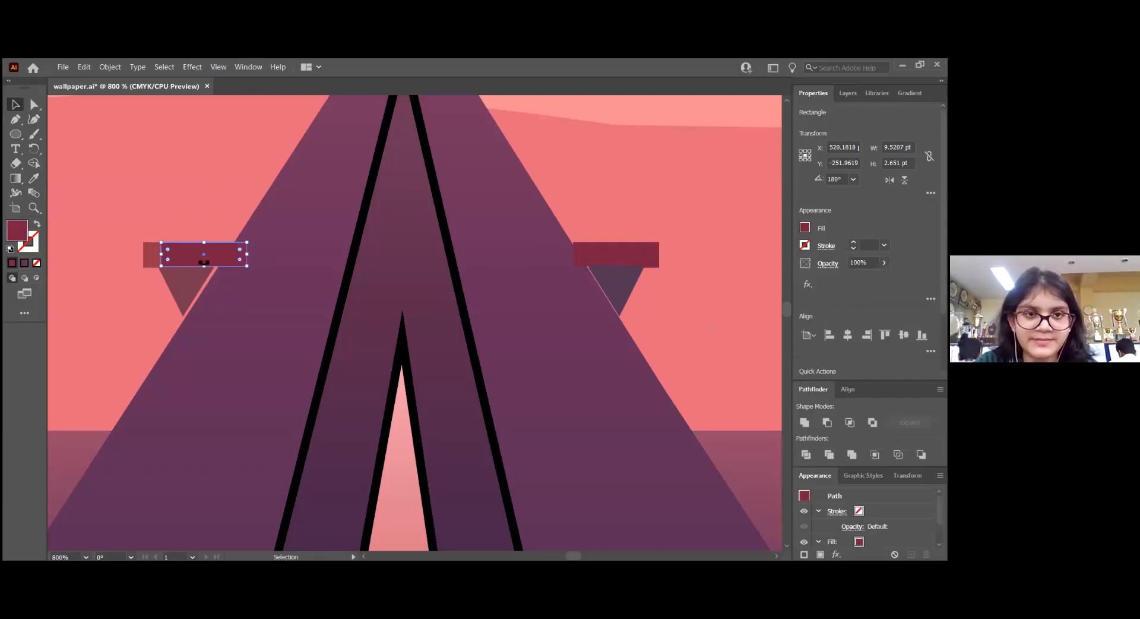
Delete the copied rectangle from the tent's left side
key(ctrl+shift+a)
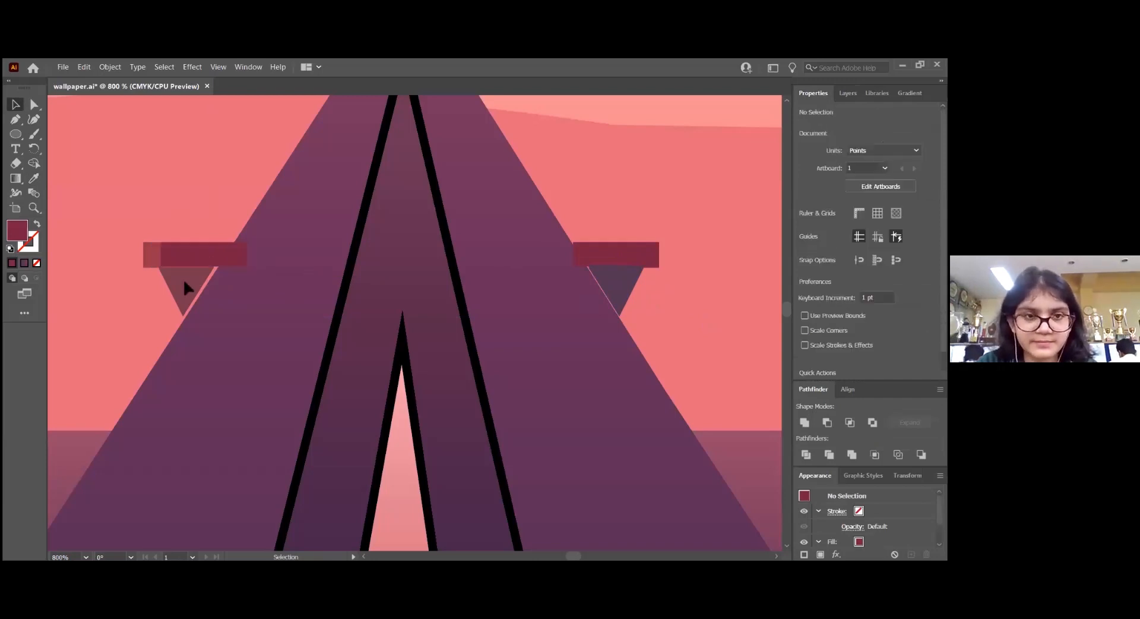
drag(142, 208, 185, 284)
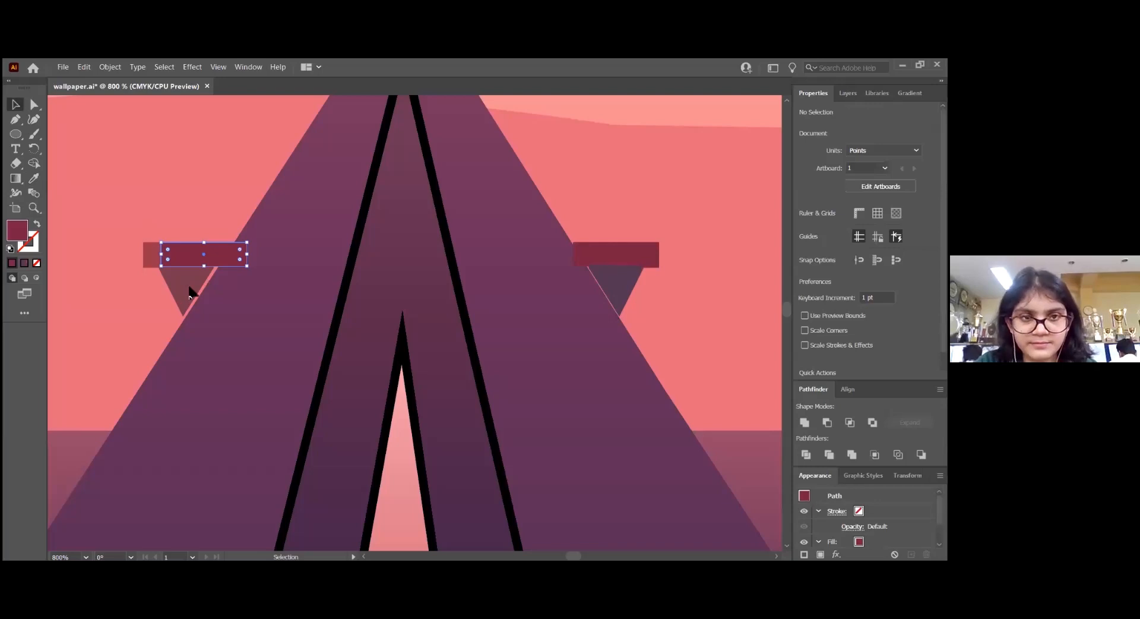
click(189, 286)
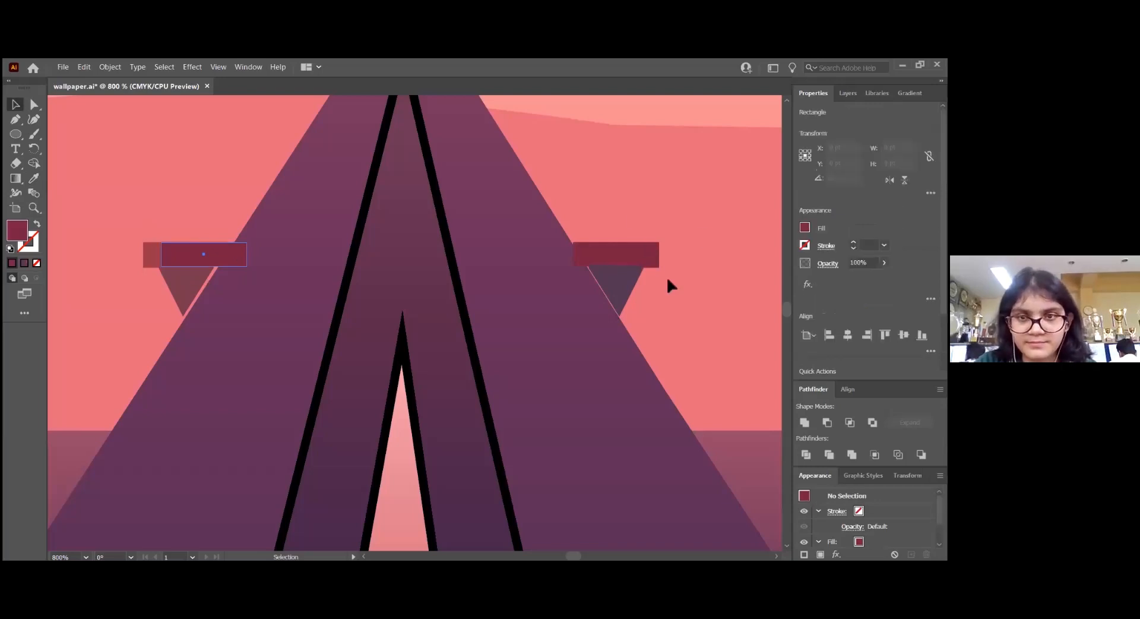
key(Delete)
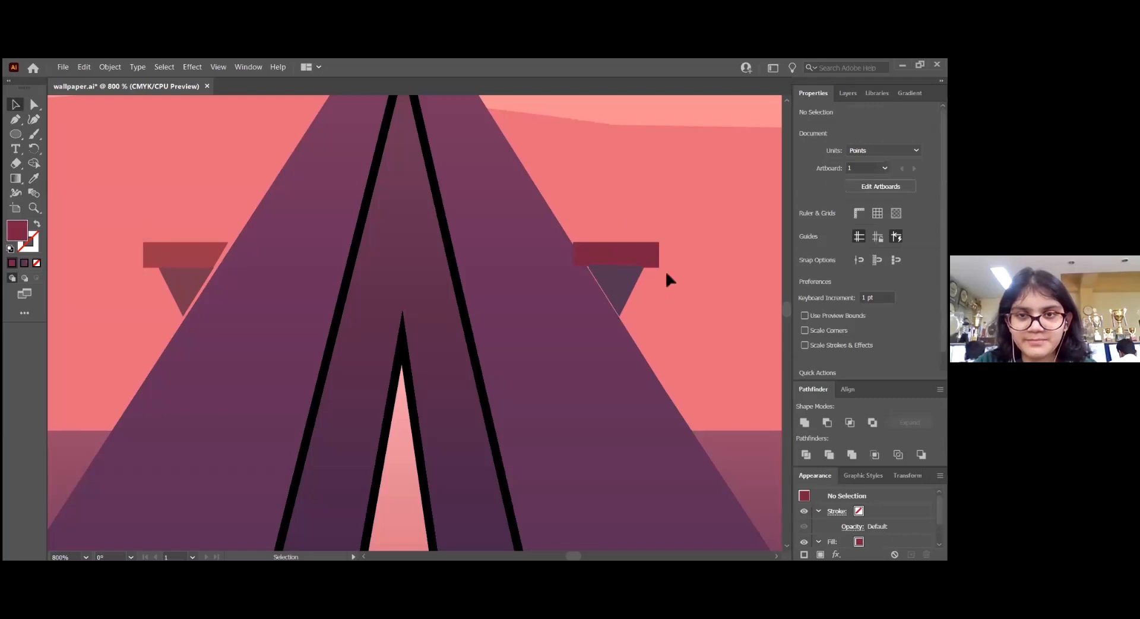
Copy the dark red rectangle and its purple triangle to the tent's left side and nudge the copies over the matching reference shapes
click(615, 261)
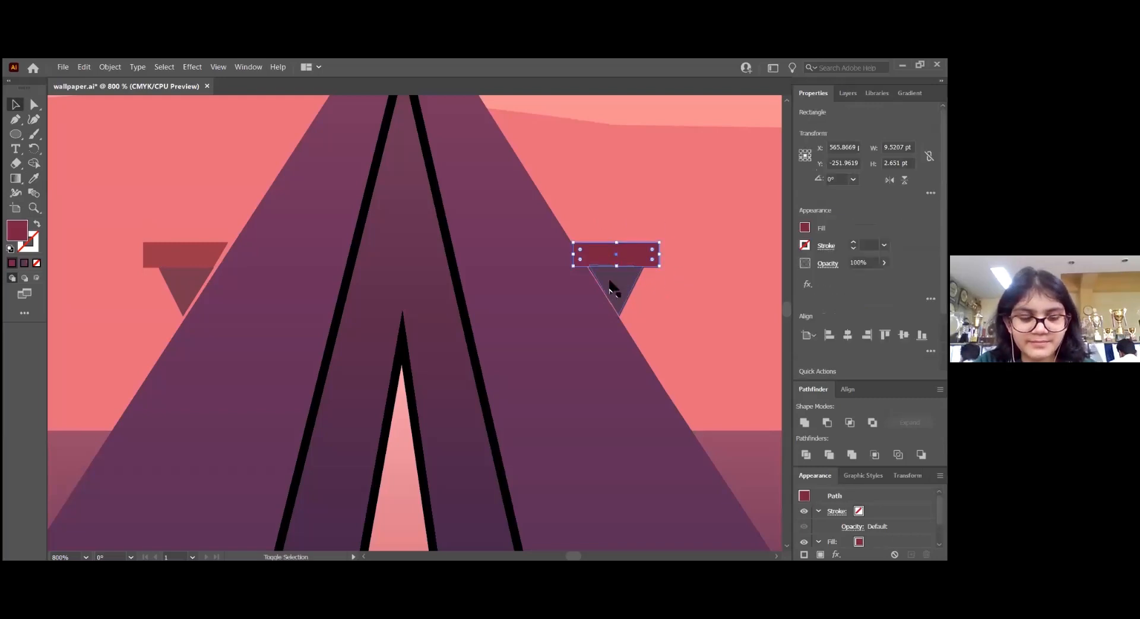
shift+click(611, 289)
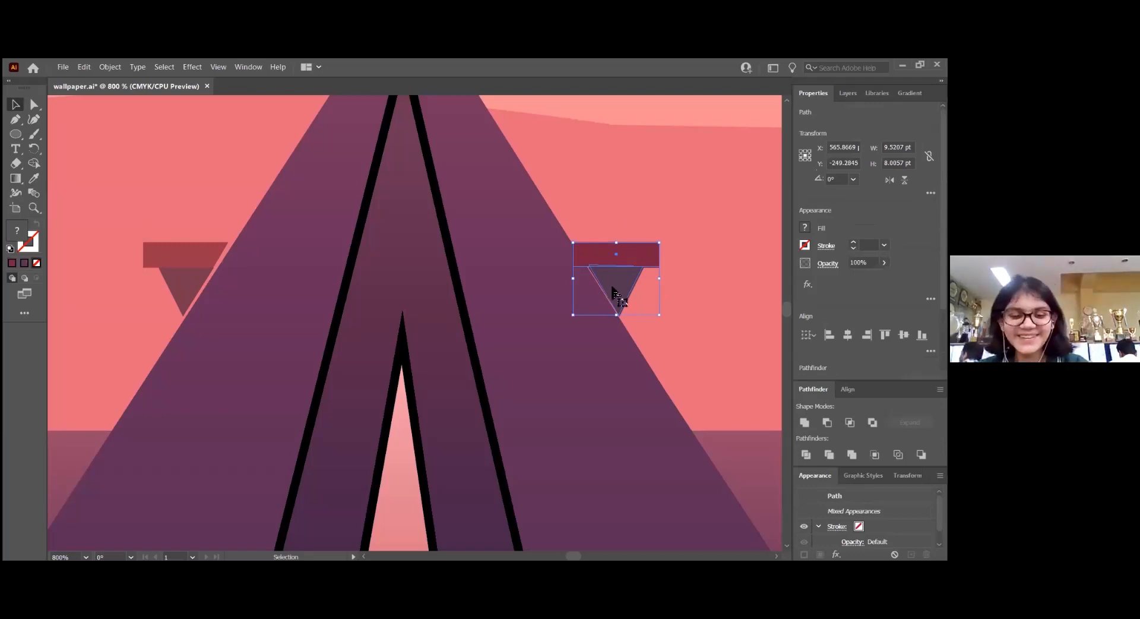
drag(608, 288, 181, 291)
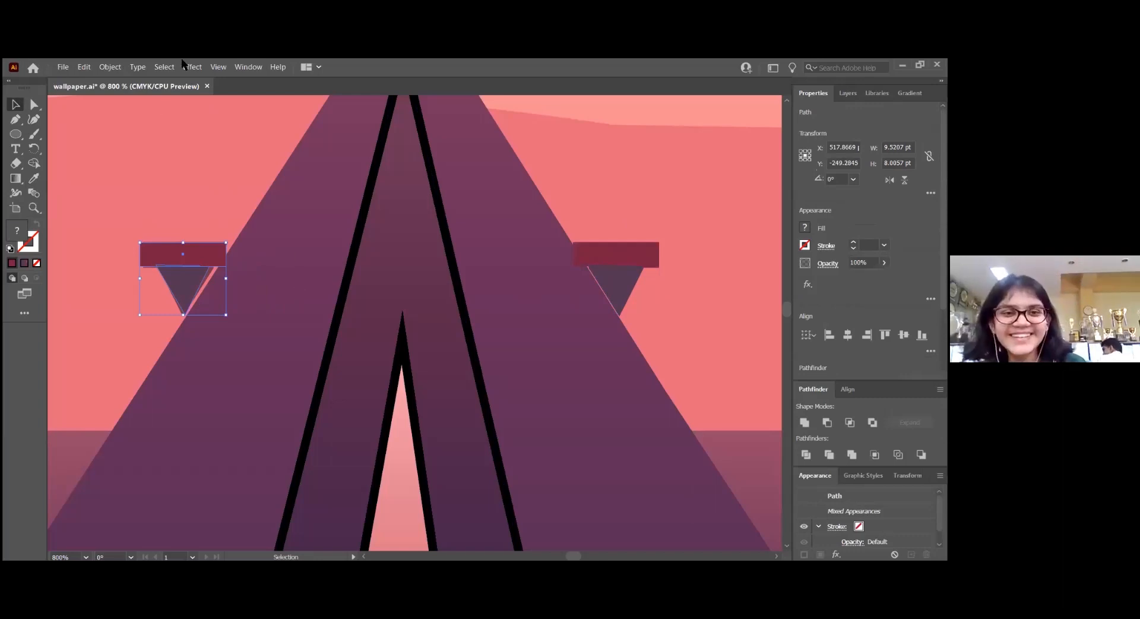
key(Right)
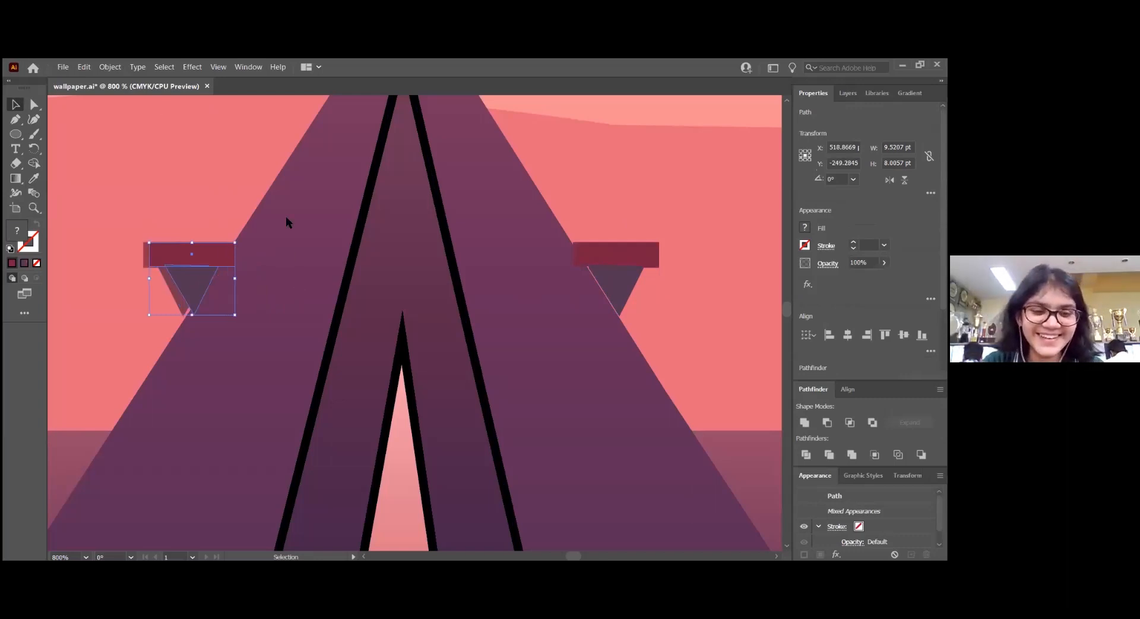
click(845, 93)
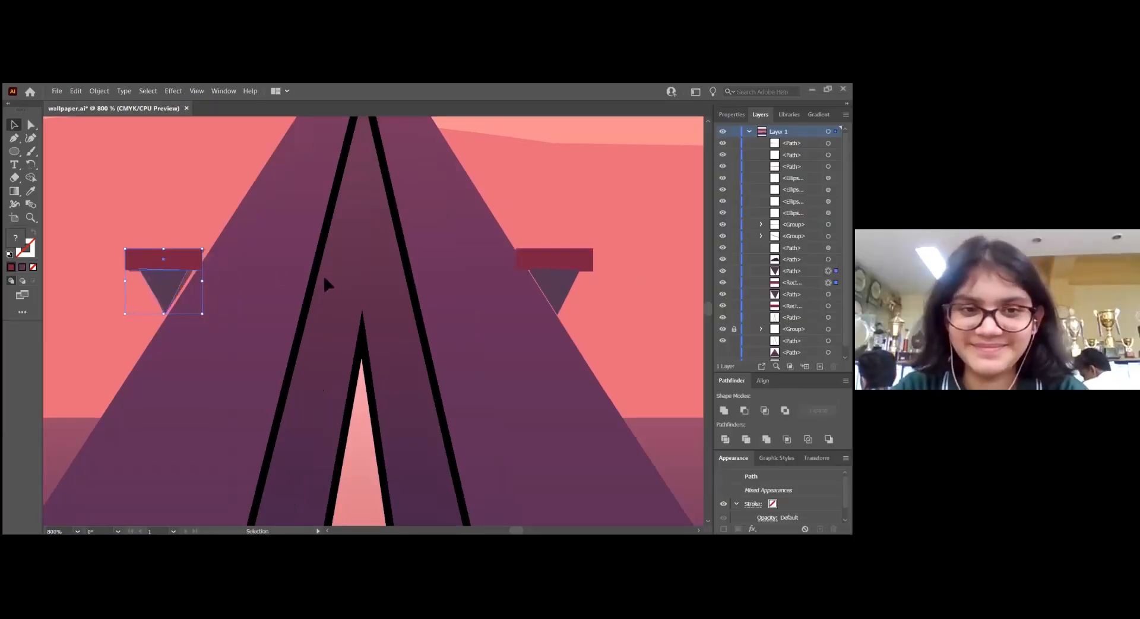
key(Left)
scroll(364, 297, up, 3)
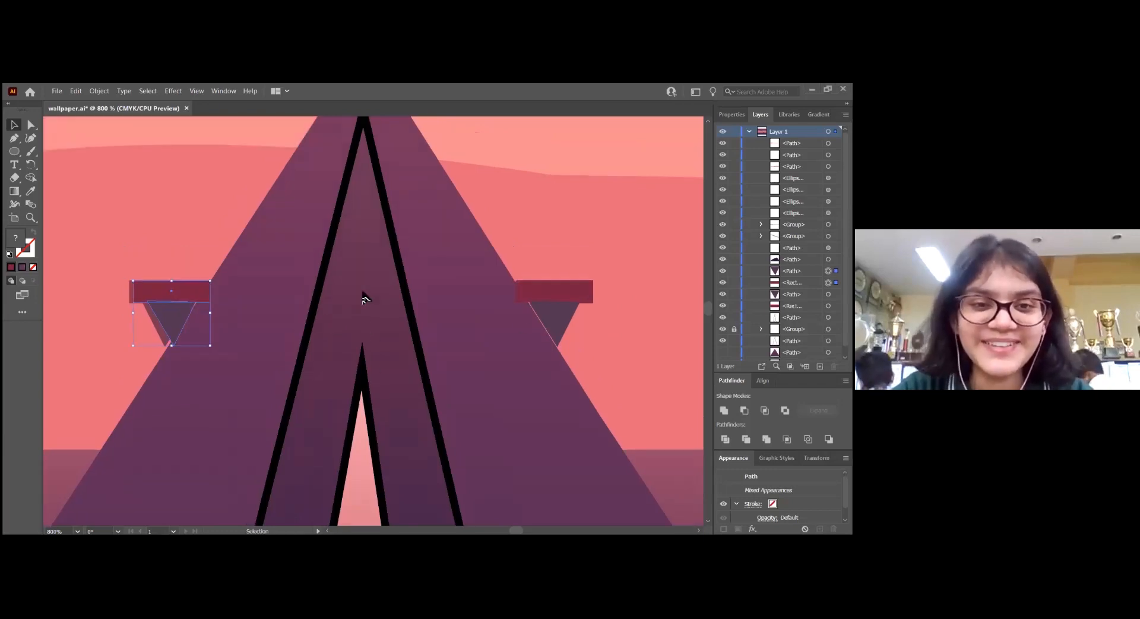
scroll(364, 297, down, 3)
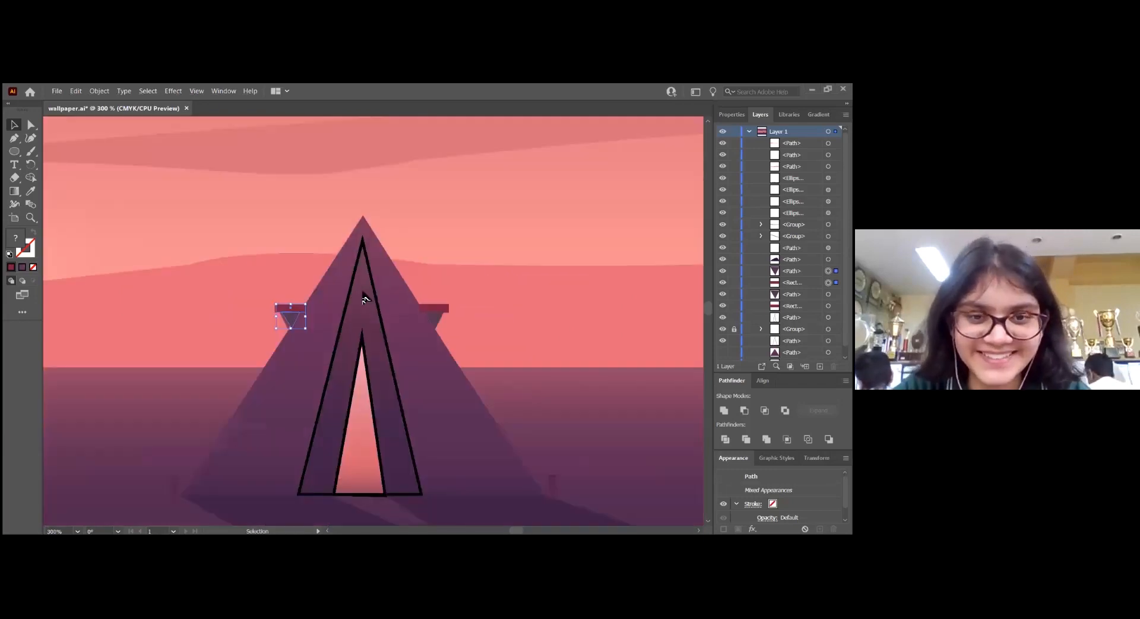
scroll(364, 297, down, 3)
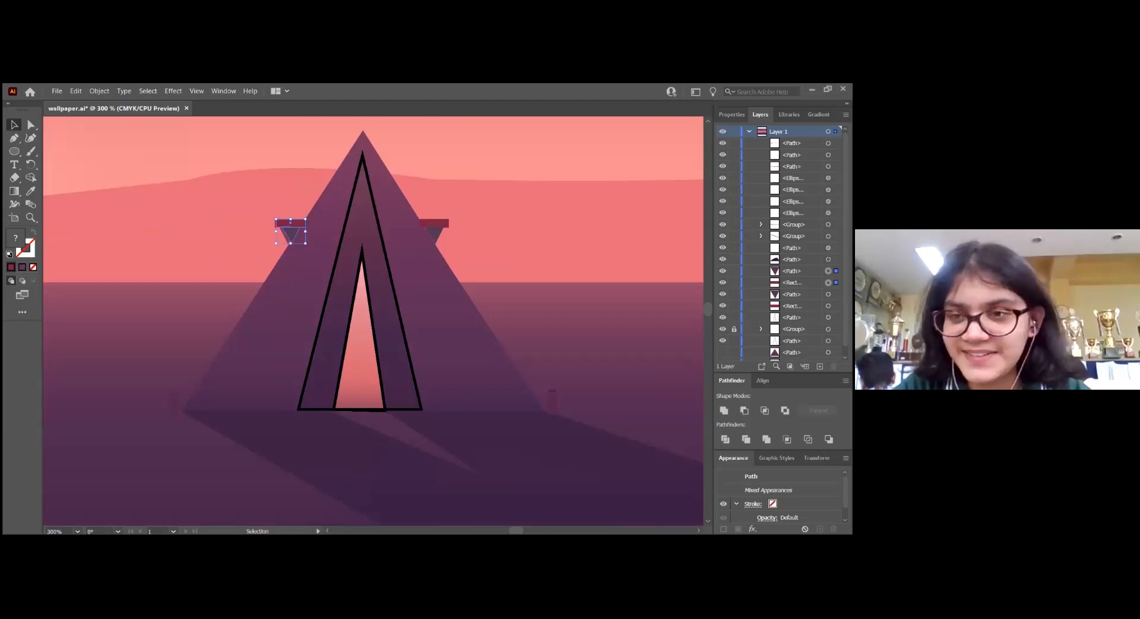
scroll(782, 244, down, 1)
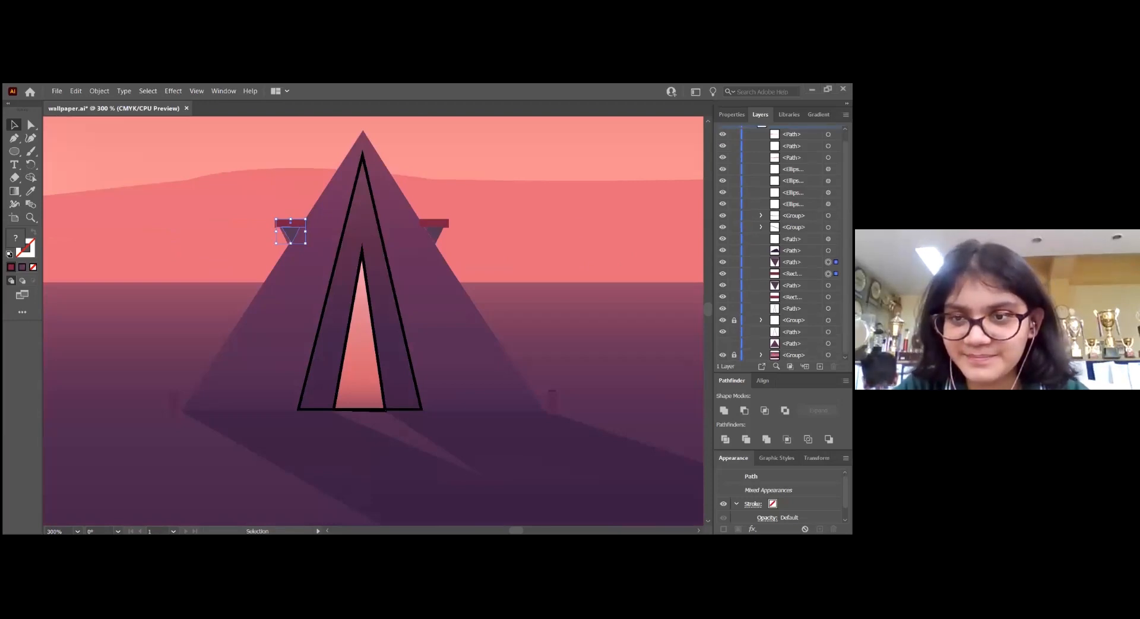
Group the rectangles and triangles on both sides of the tent and nudge the group slightly left
click(433, 234)
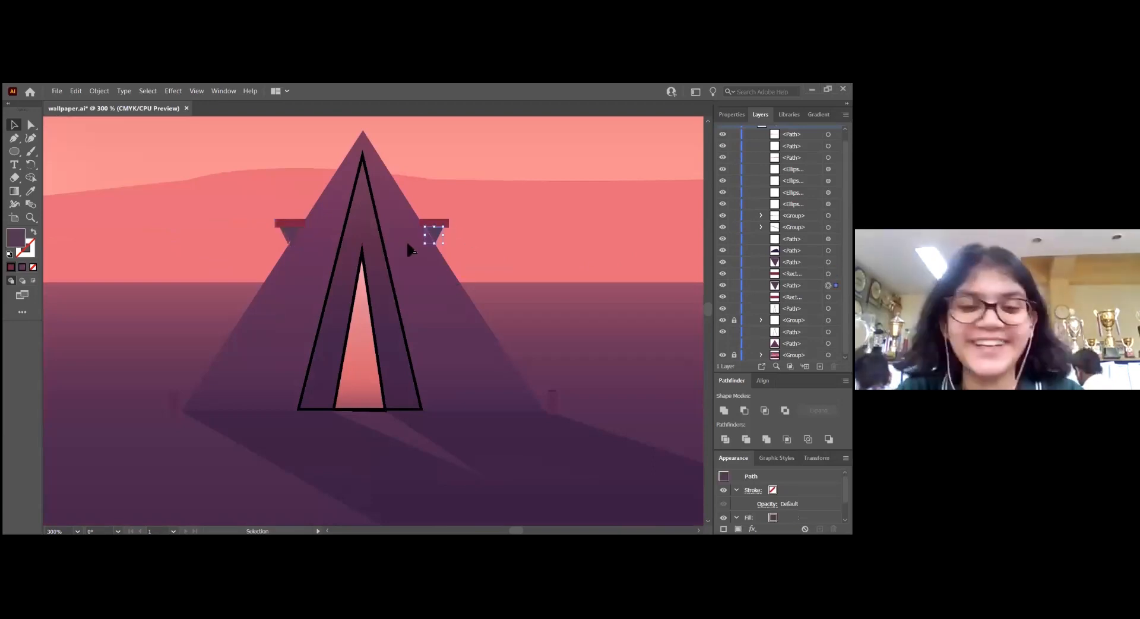
scroll(431, 238, up, 2)
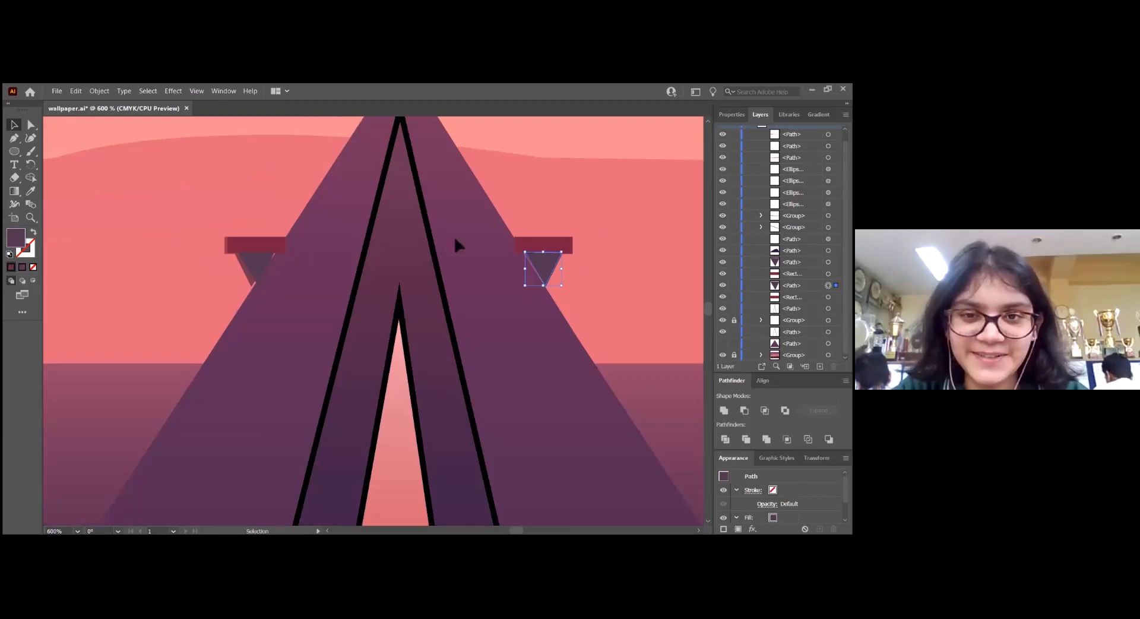
shift+click(538, 244)
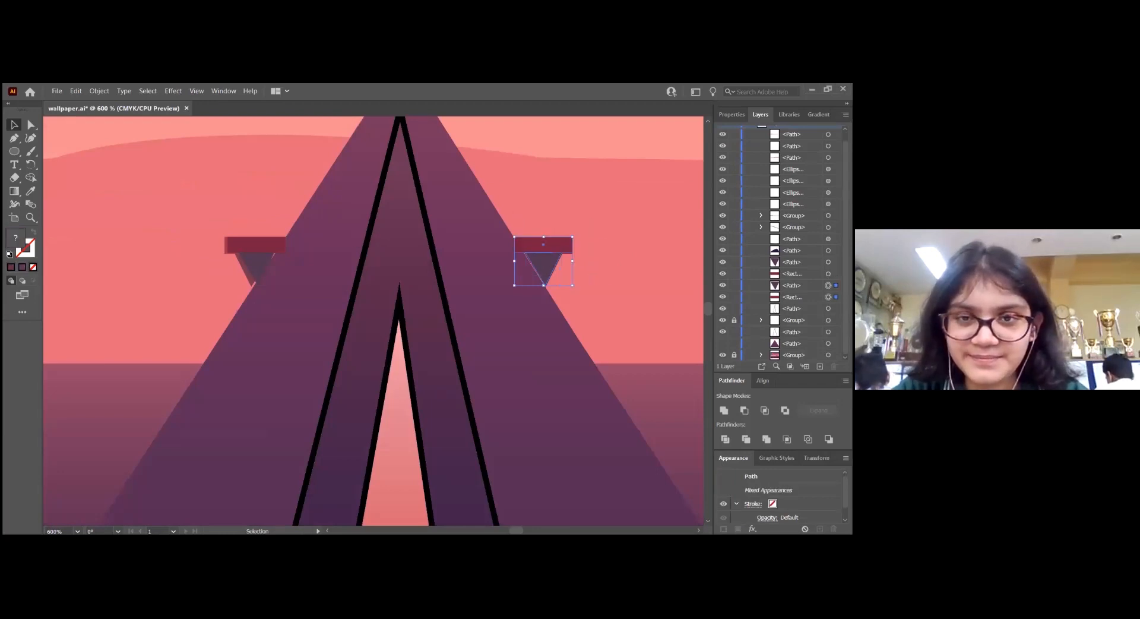
shift+click(251, 248)
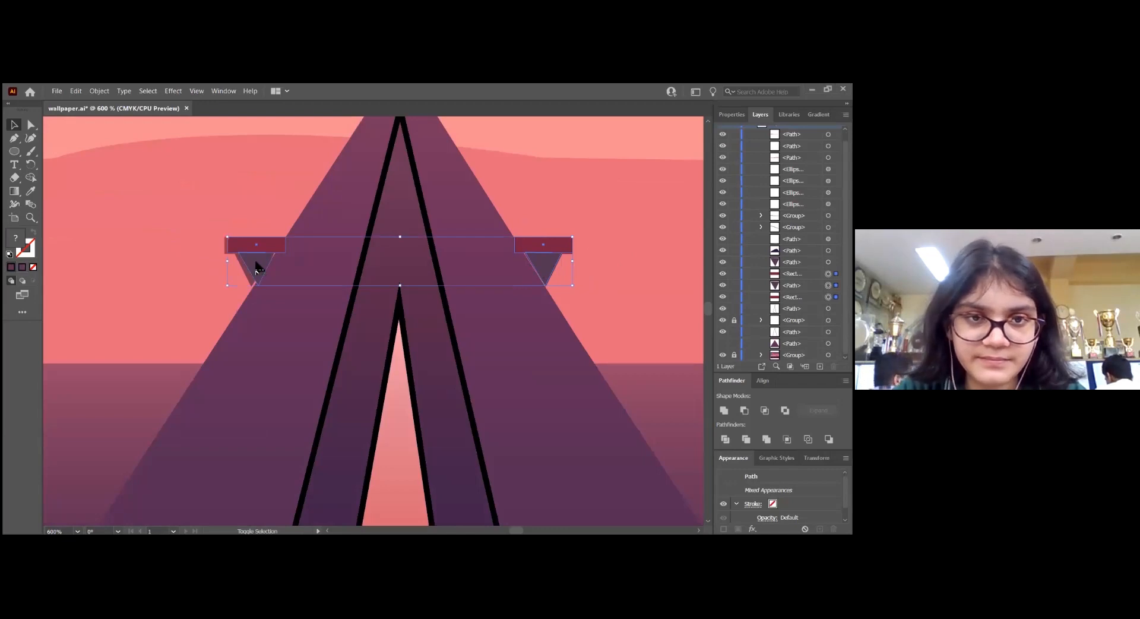
shift+click(256, 268)
key(a)
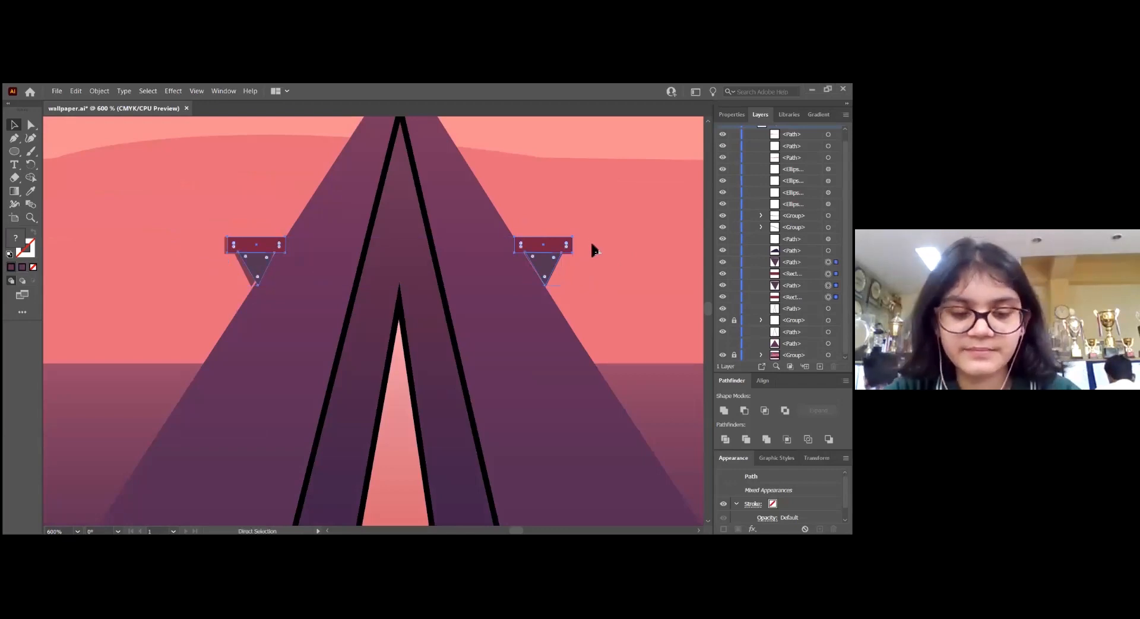
key(ctrl+g)
key(v)
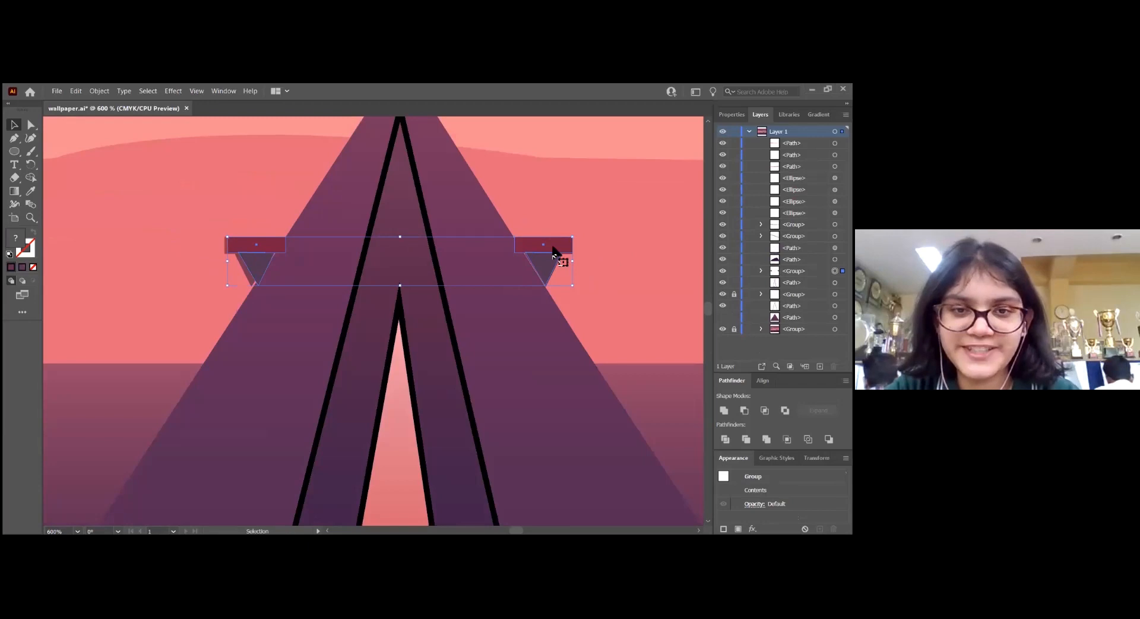
key(Left)
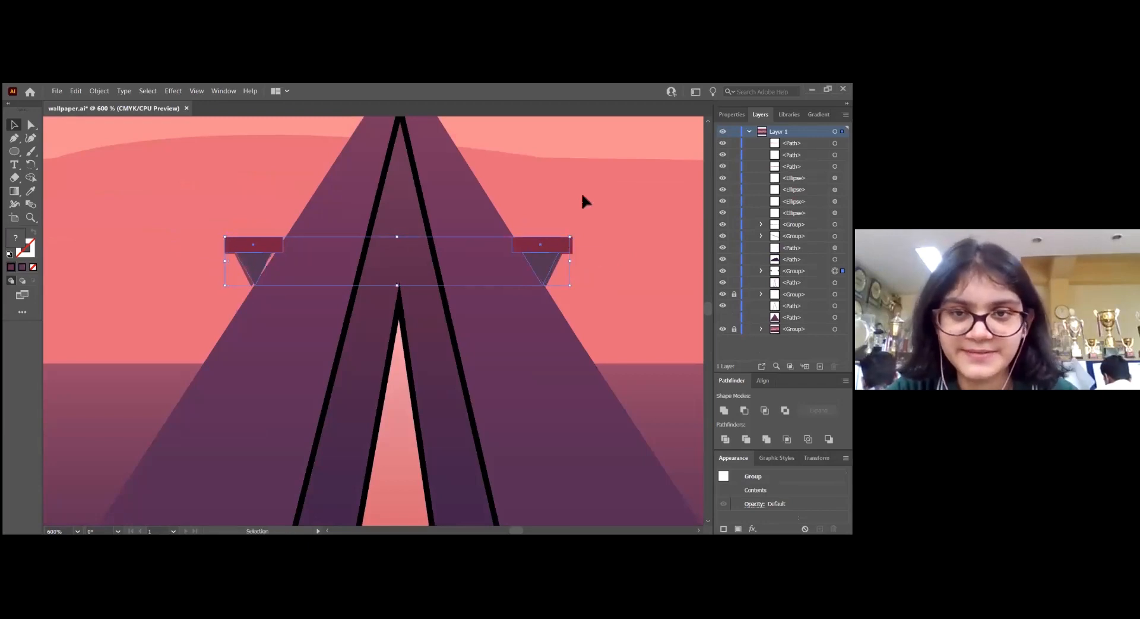
click(453, 245)
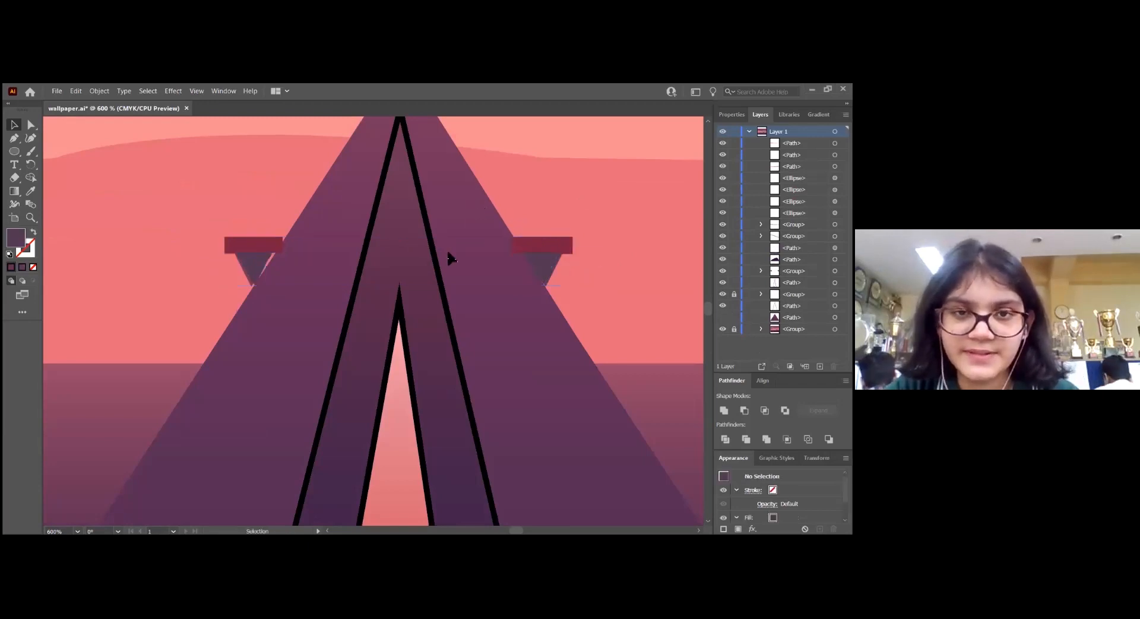
Swap the outline of the tent's large inner triangle for a fill and apply the yellow-to-red gradient swatch
scroll(415, 252, down, 1)
scroll(397, 254, down, 1)
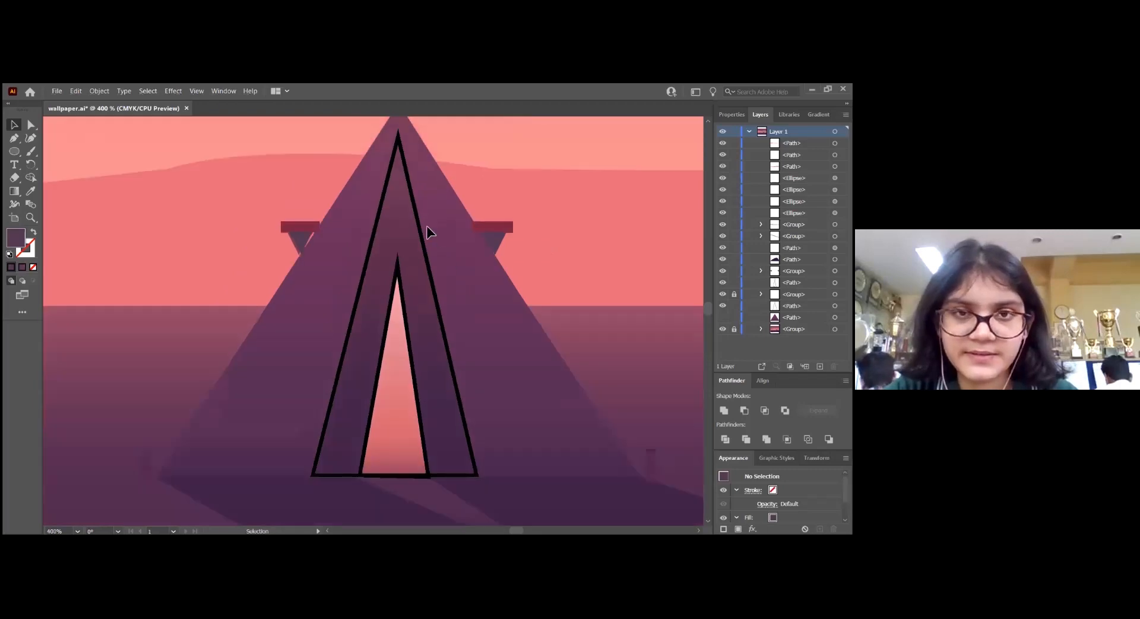
click(835, 306)
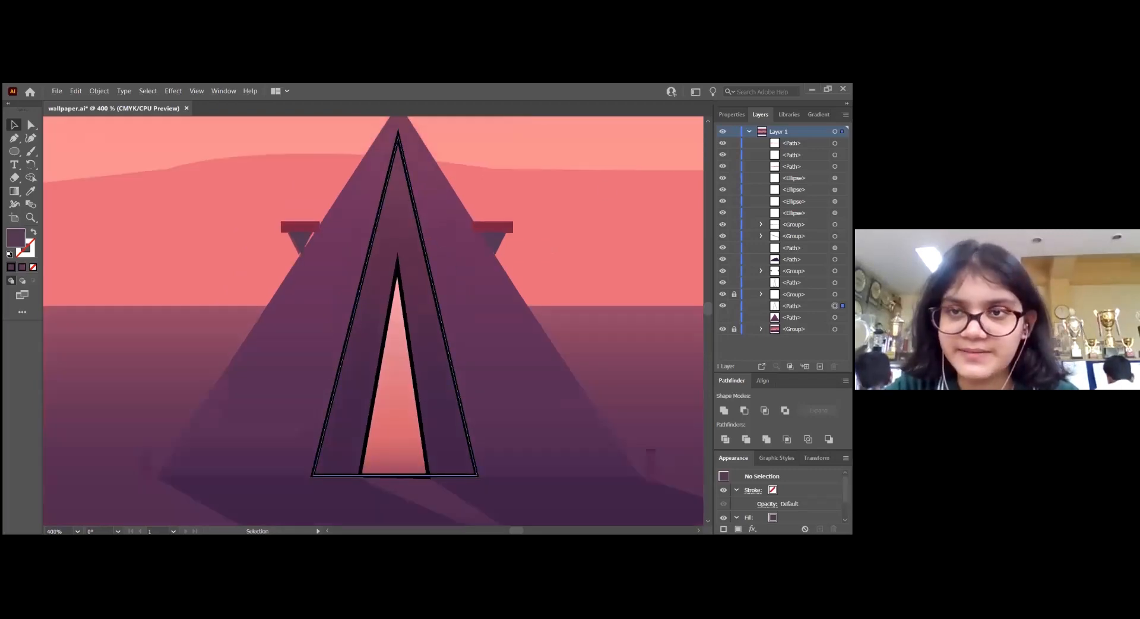
click(731, 114)
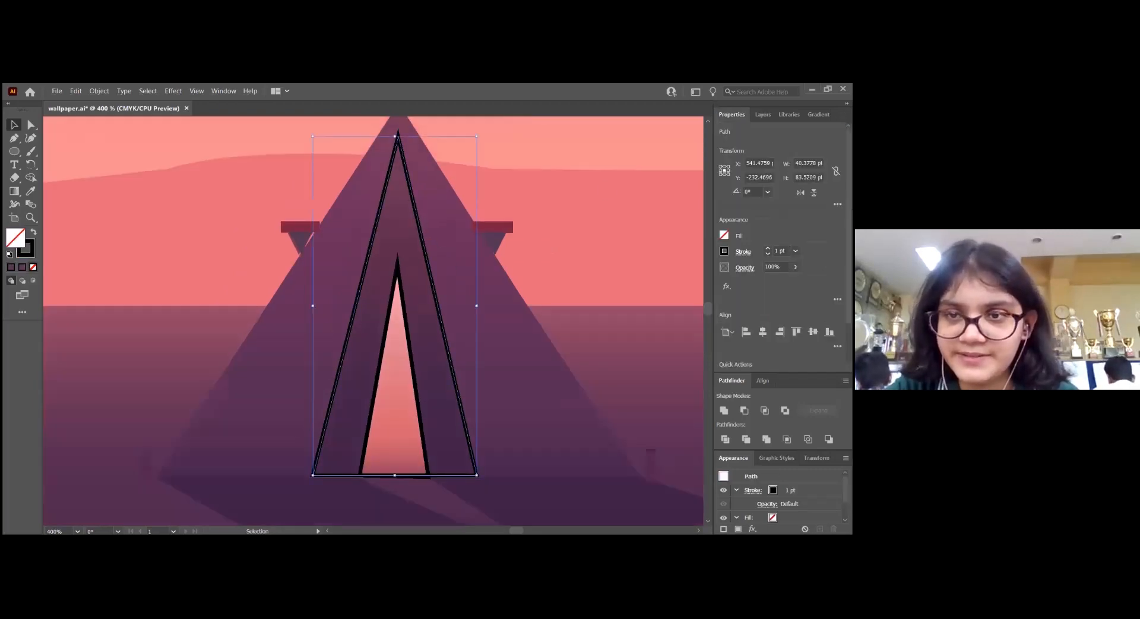
click(33, 232)
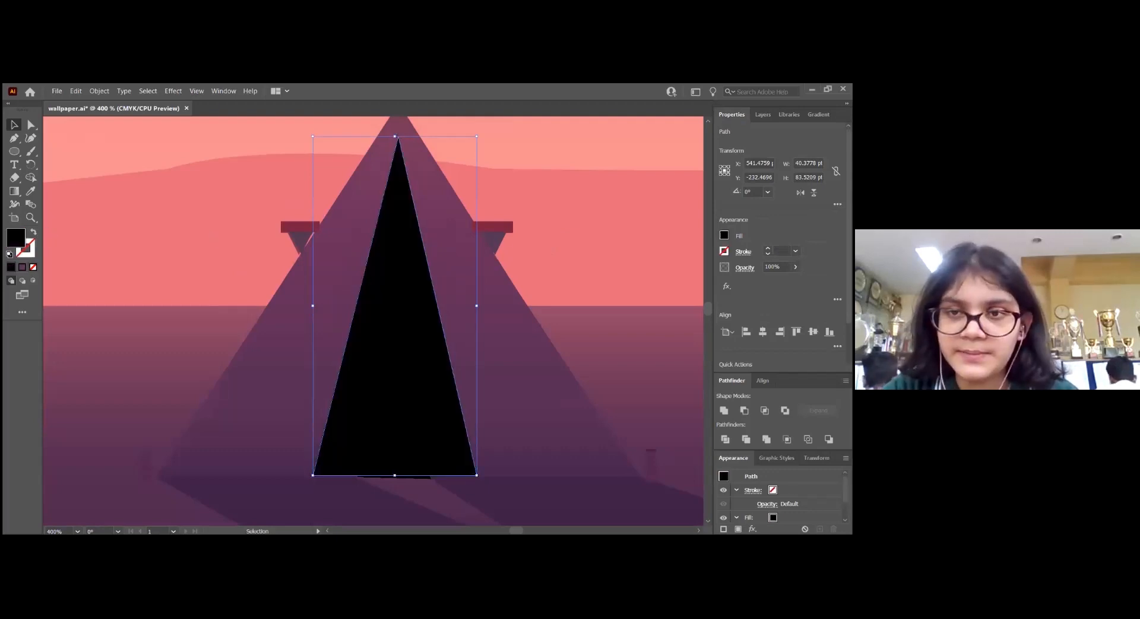
click(723, 235)
click(704, 290)
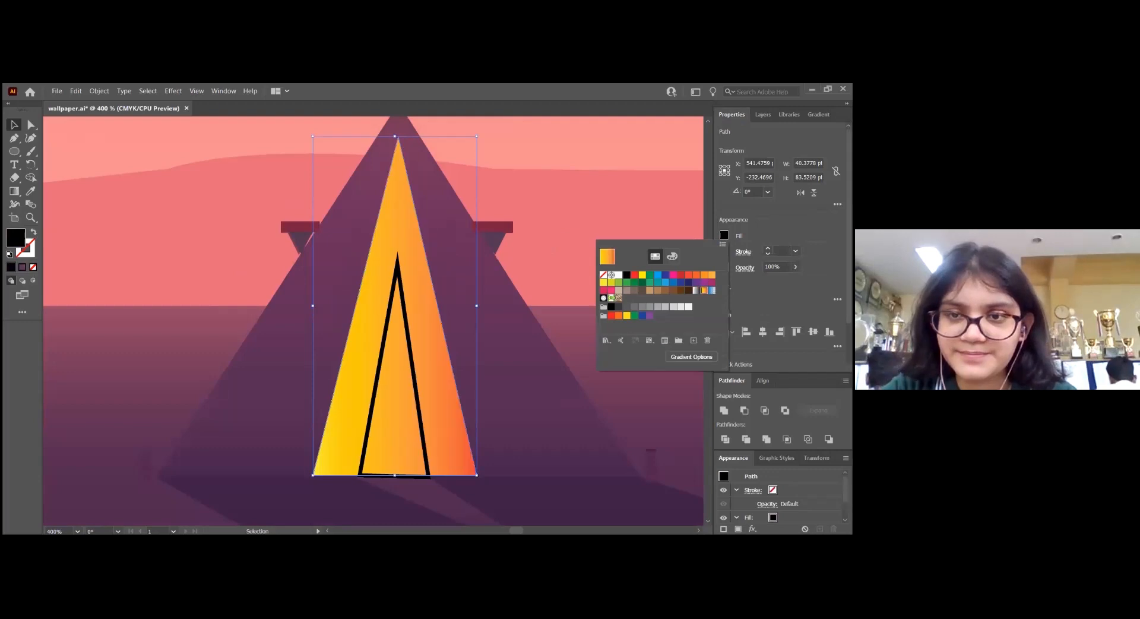
click(691, 357)
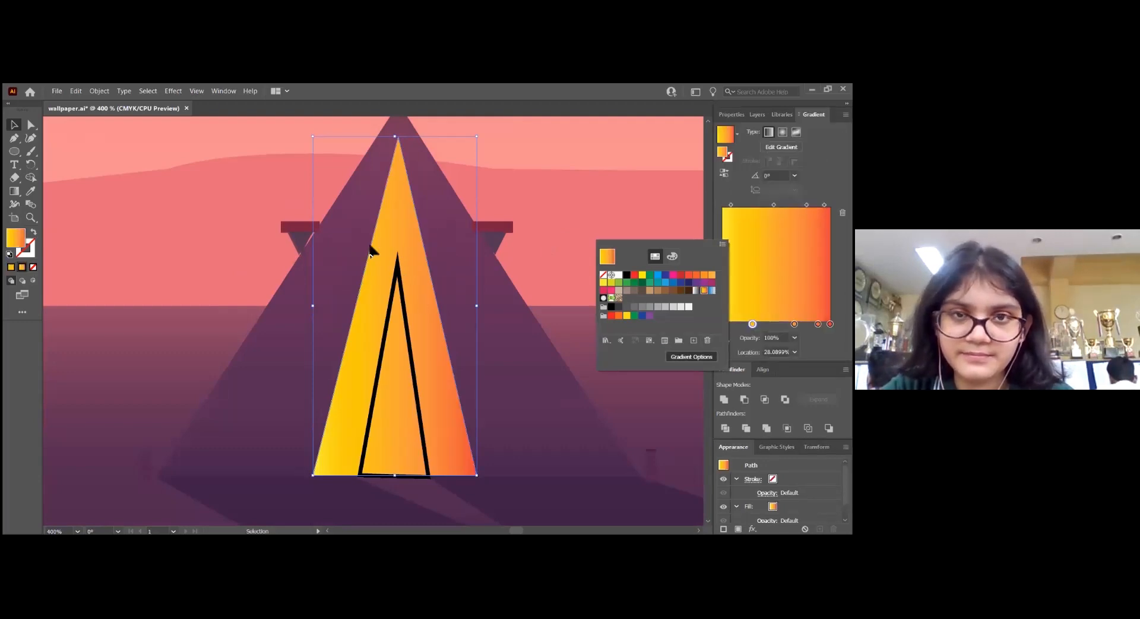
Move the gradient triangle off the reference, recolour its gradient with sampled dark purples, and set the gradient angle to 90°
drag(394, 234, 285, 255)
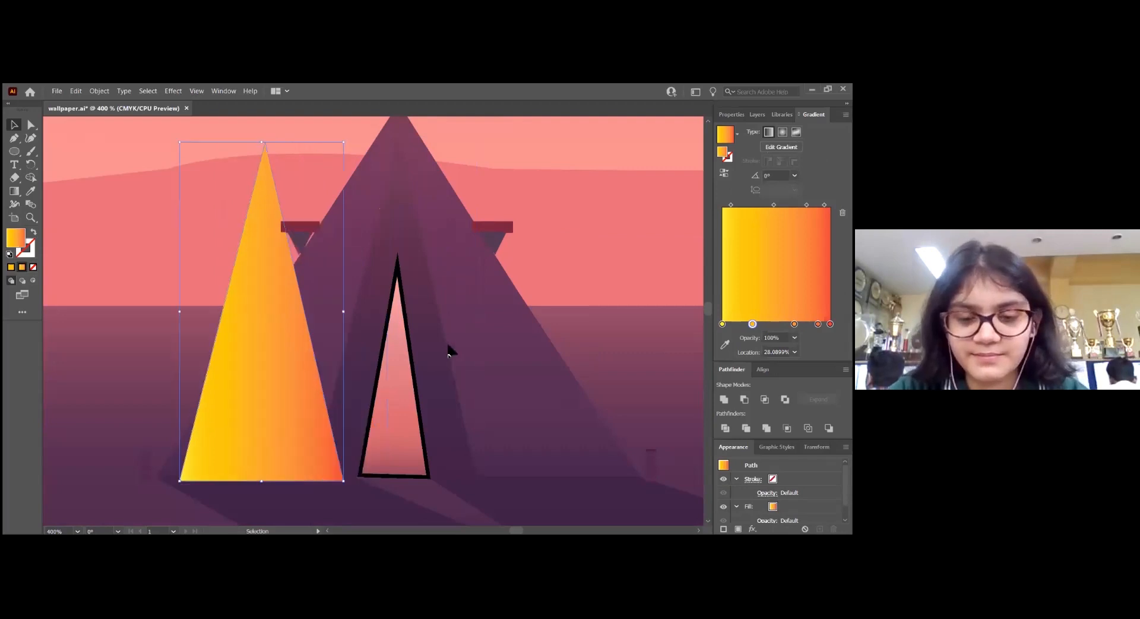
key(i)
click(396, 181)
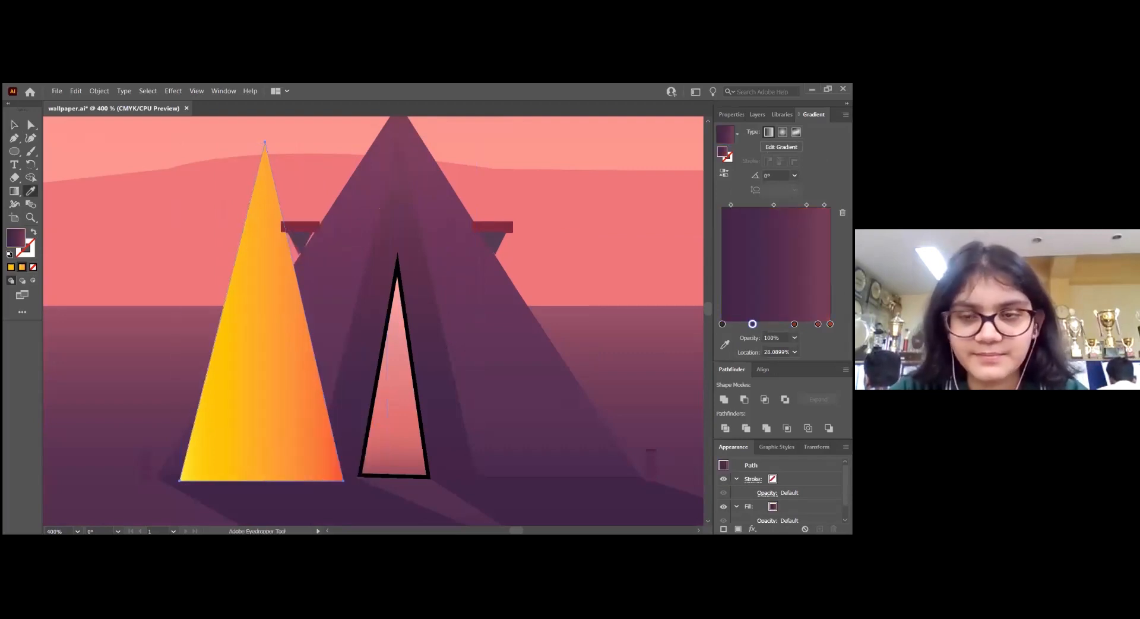
click(379, 208)
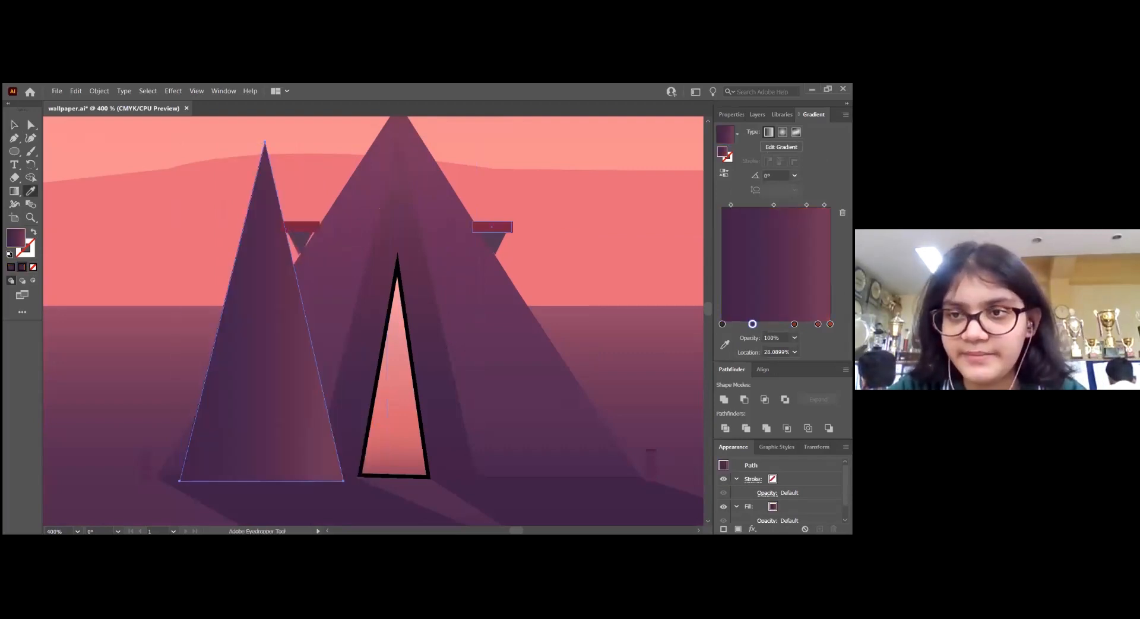
click(795, 175)
click(805, 235)
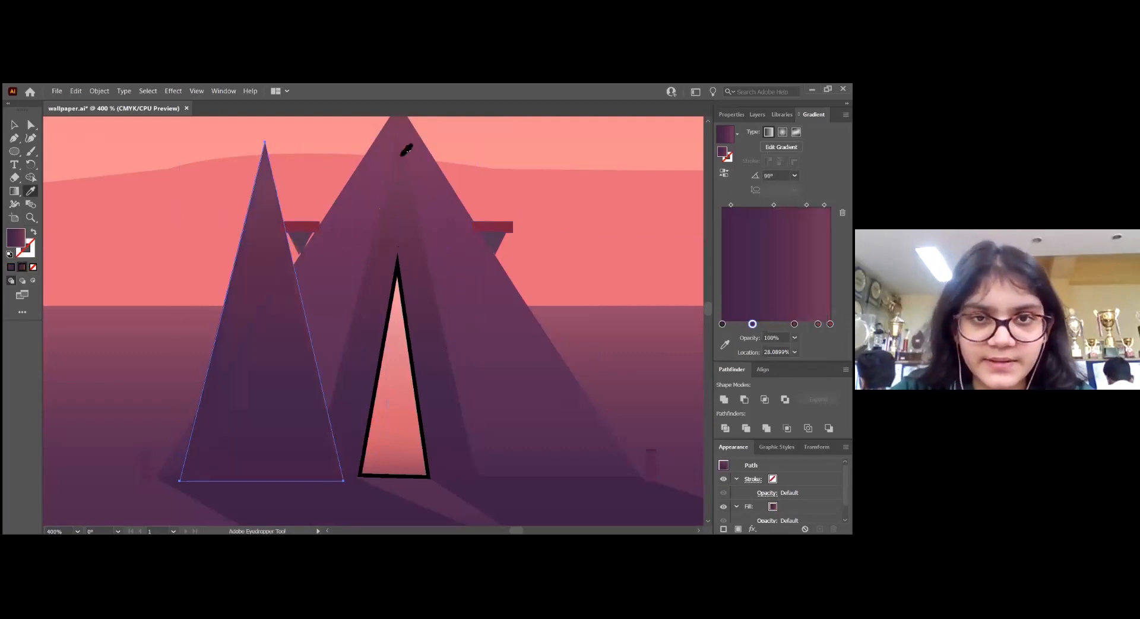
Refine the triangle's gradient stops with colours sampled from the reference tent, undoing the accidentally added extra stop
click(722, 323)
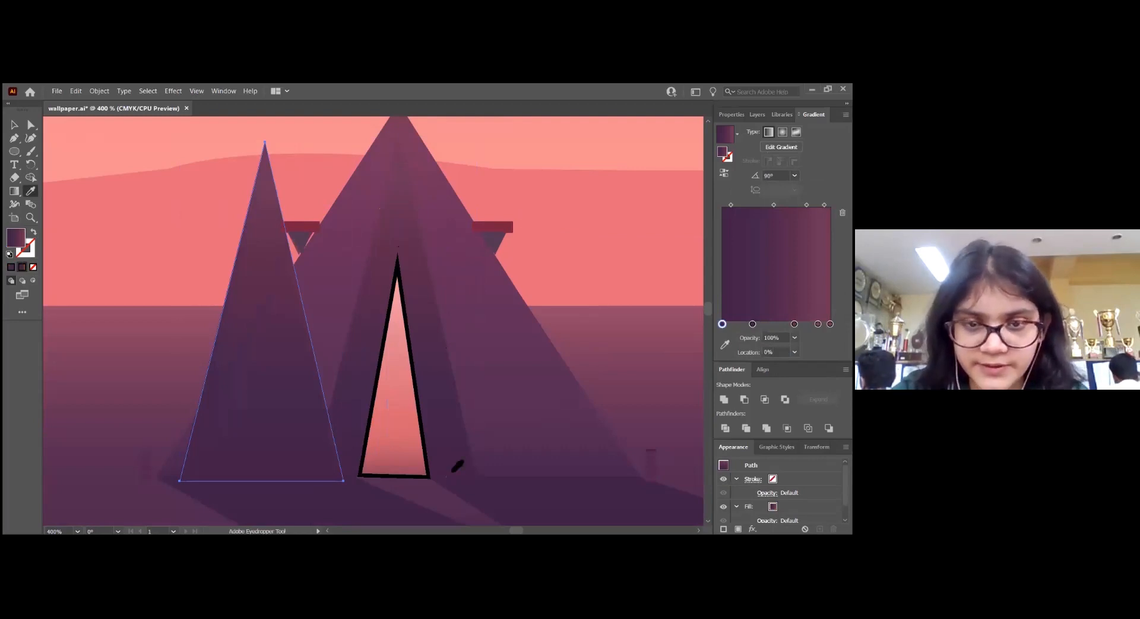
click(756, 324)
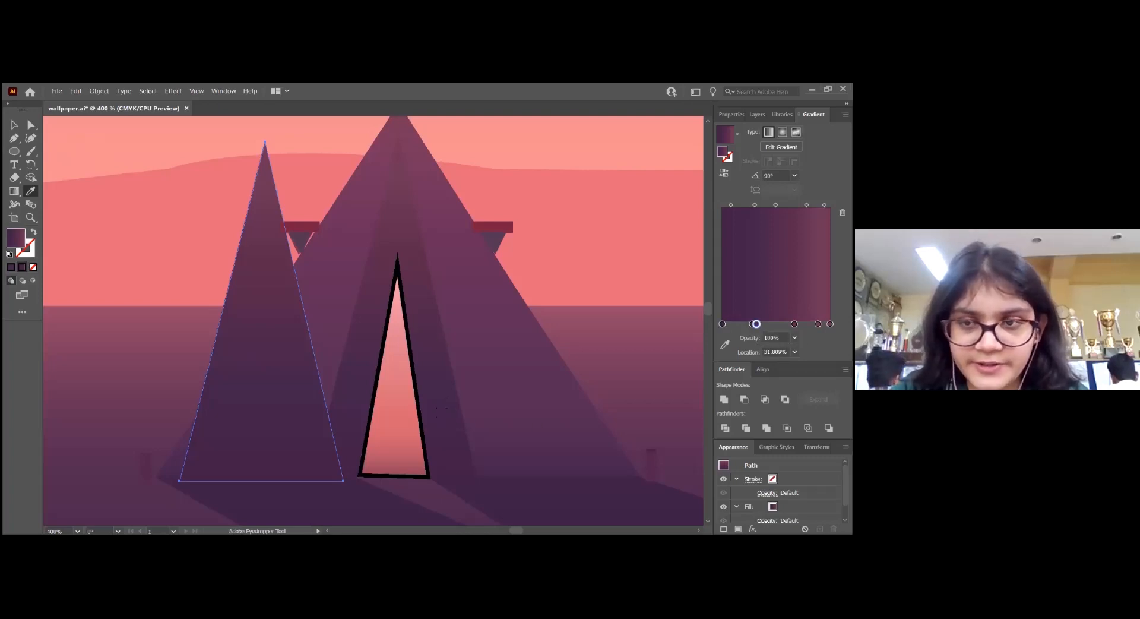
key(ctrl+z)
click(830, 324)
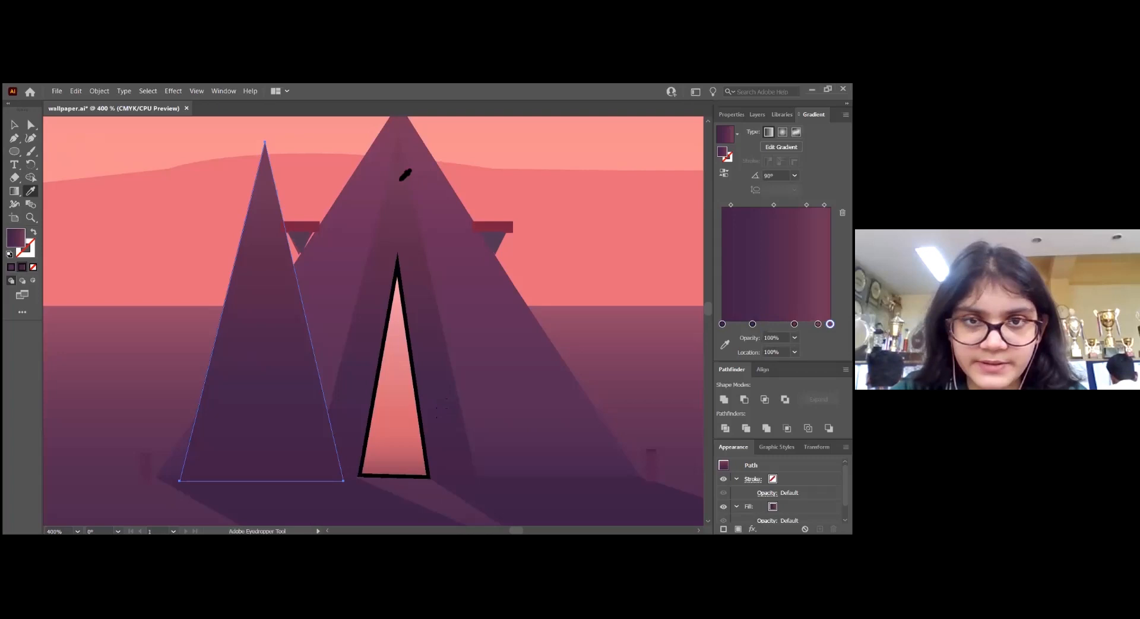
click(818, 324)
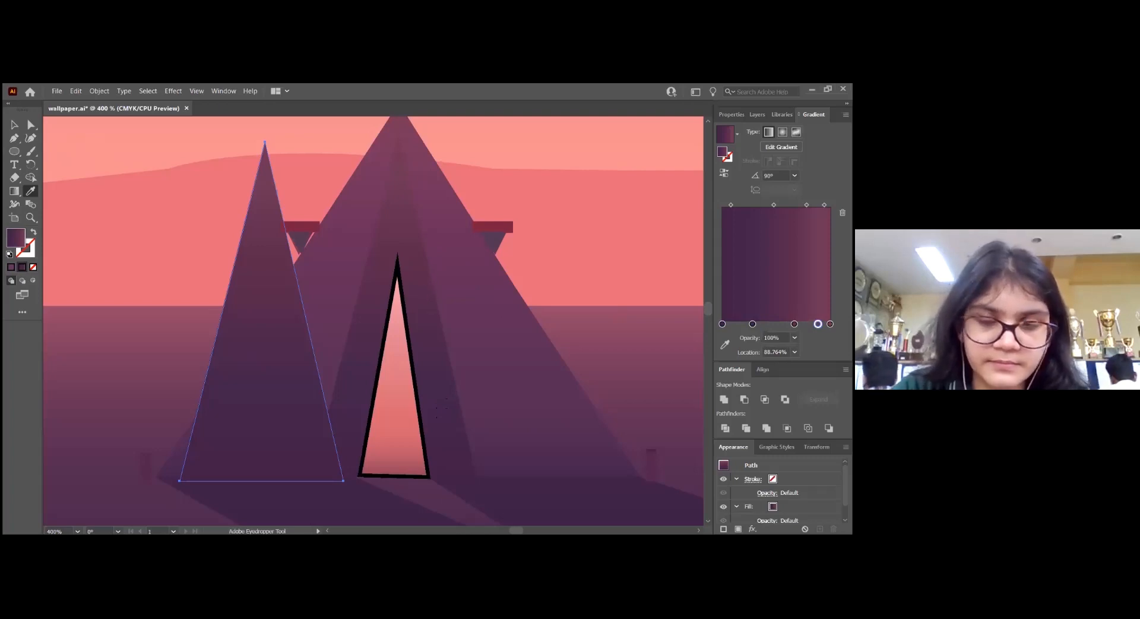
click(794, 323)
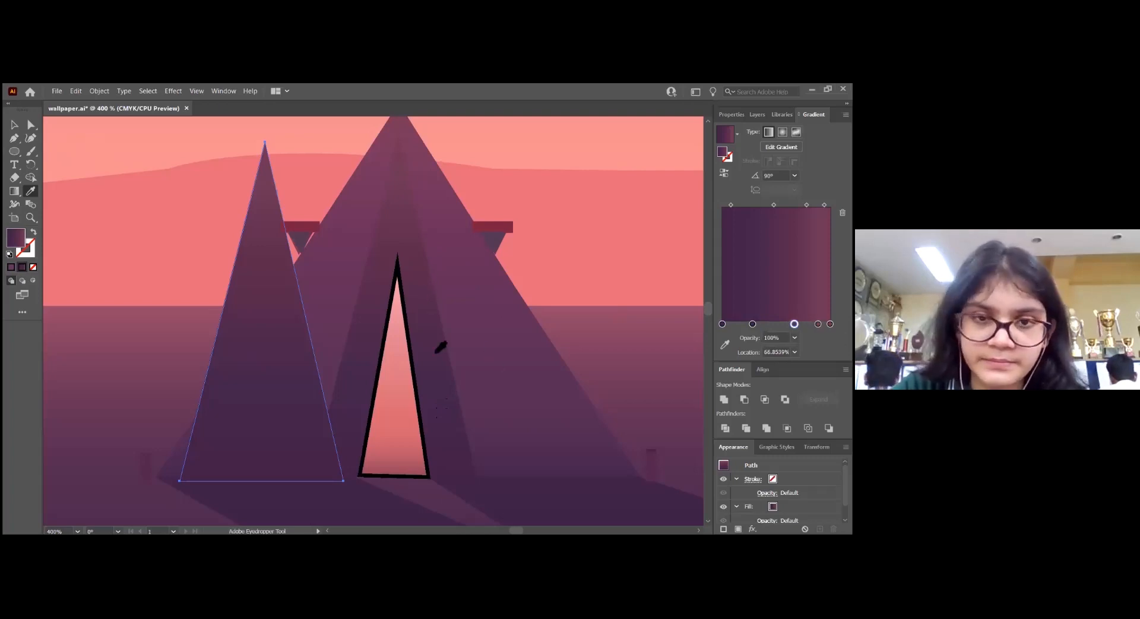
Move the purple gradient triangle back over the middle of the tent, then lock and hide it
key(v)
drag(254, 287, 390, 277)
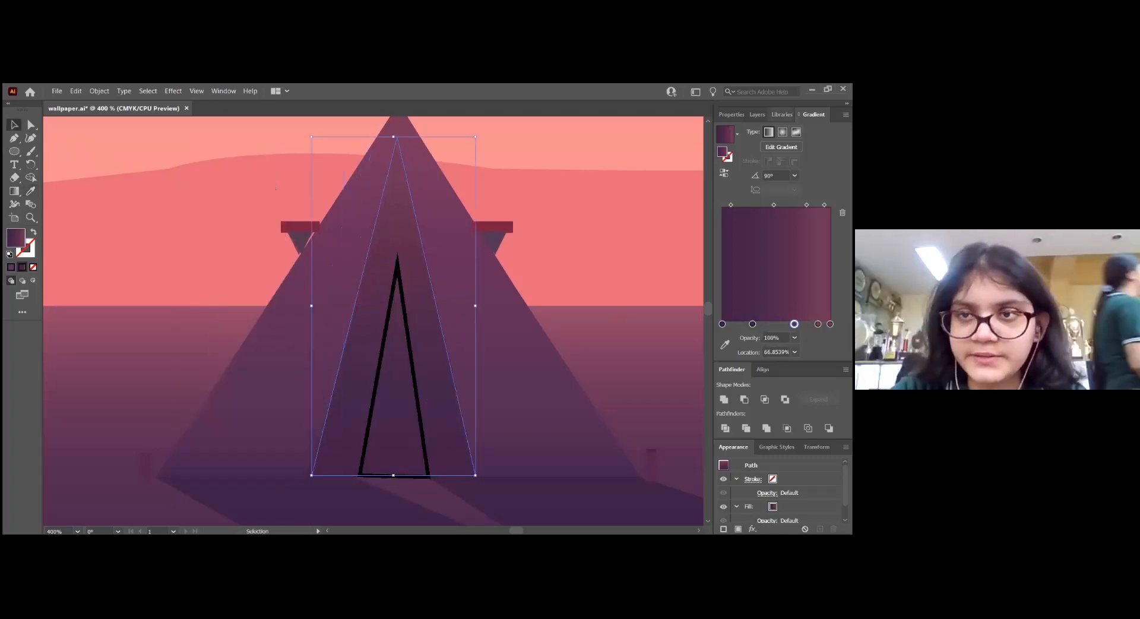
click(757, 114)
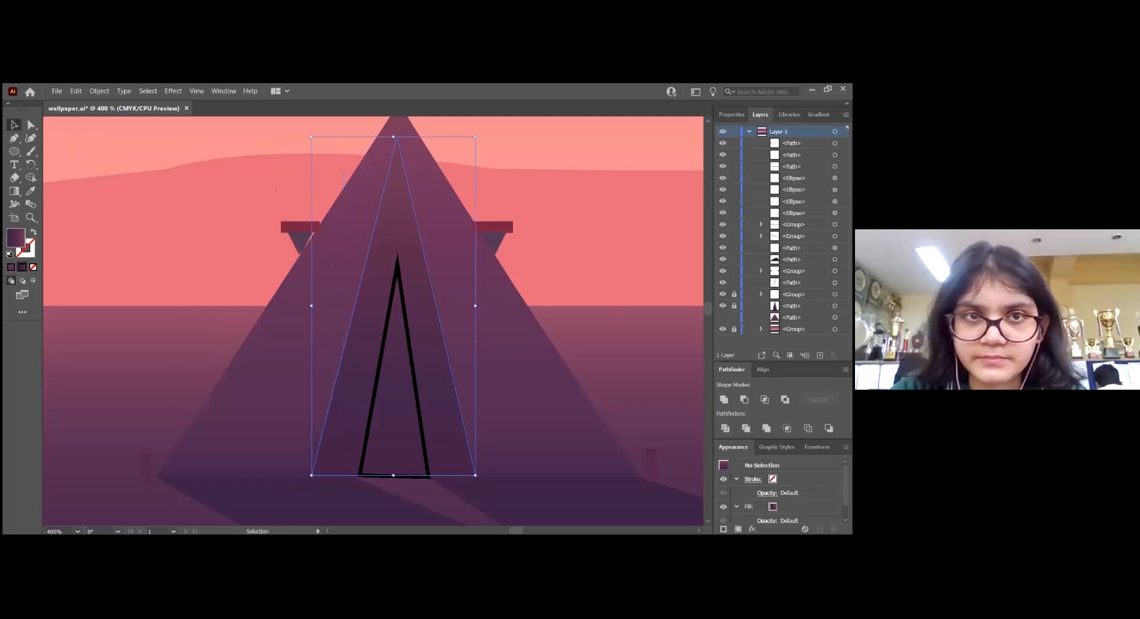
click(477, 355)
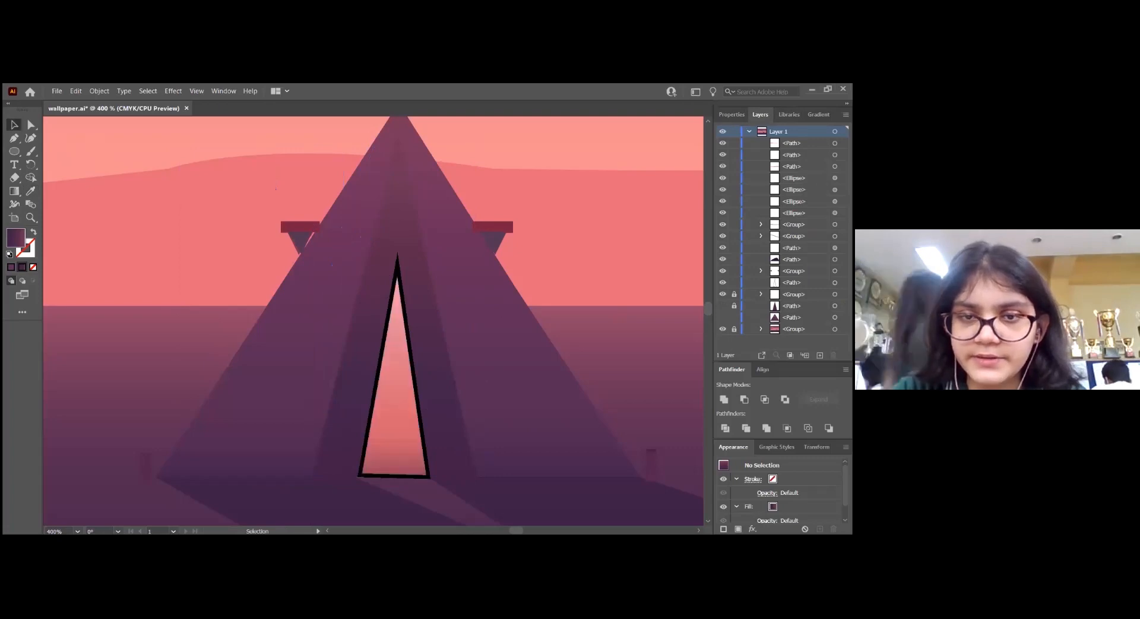
Move the tent's small opening triangle off the reference, swap its outline for a fill, and apply the yellow-to-orange gradient swatch
click(408, 326)
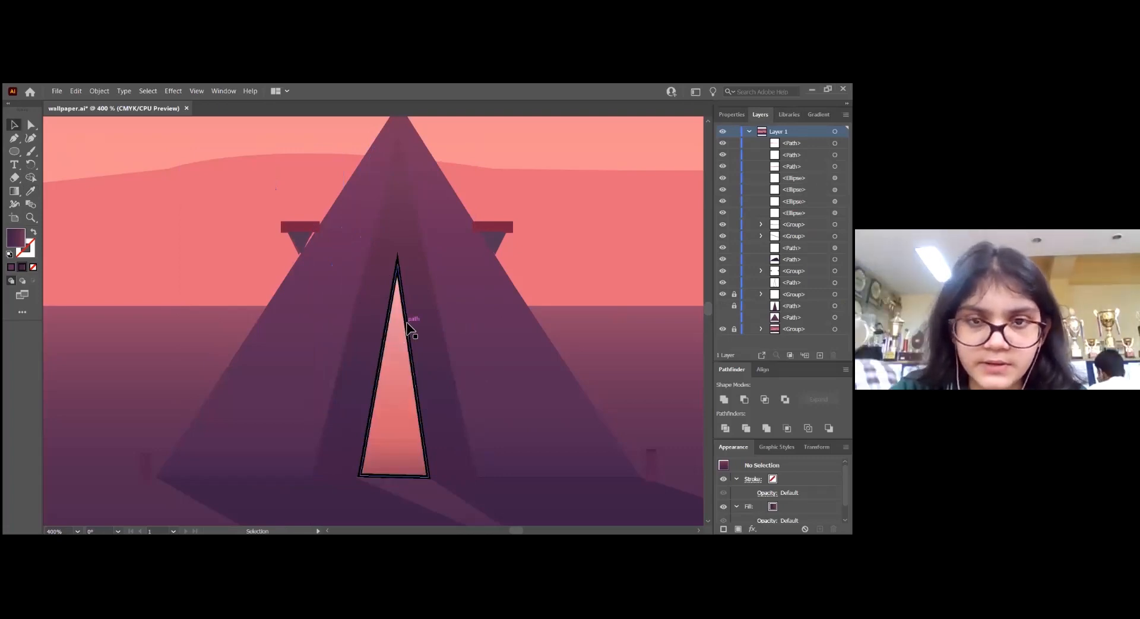
drag(408, 327, 321, 320)
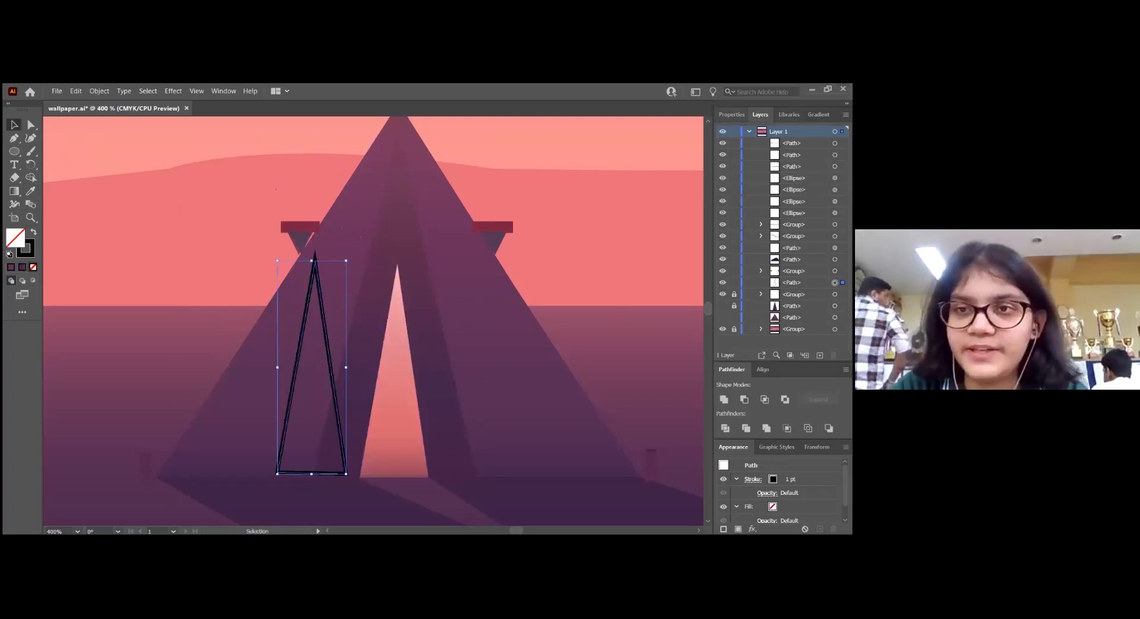
click(732, 115)
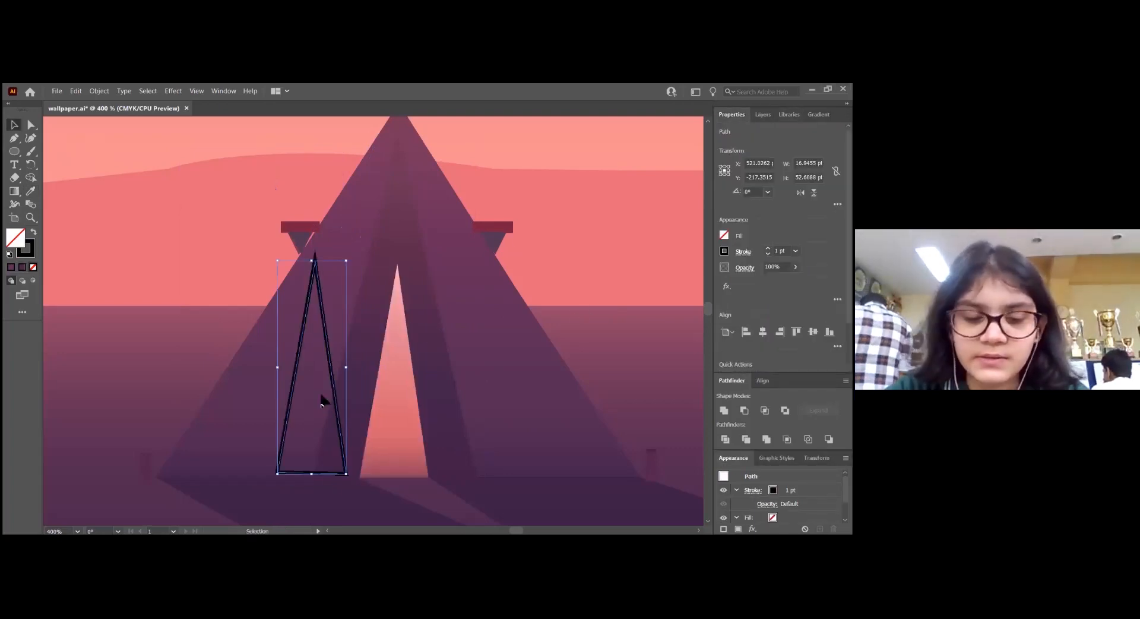
click(34, 233)
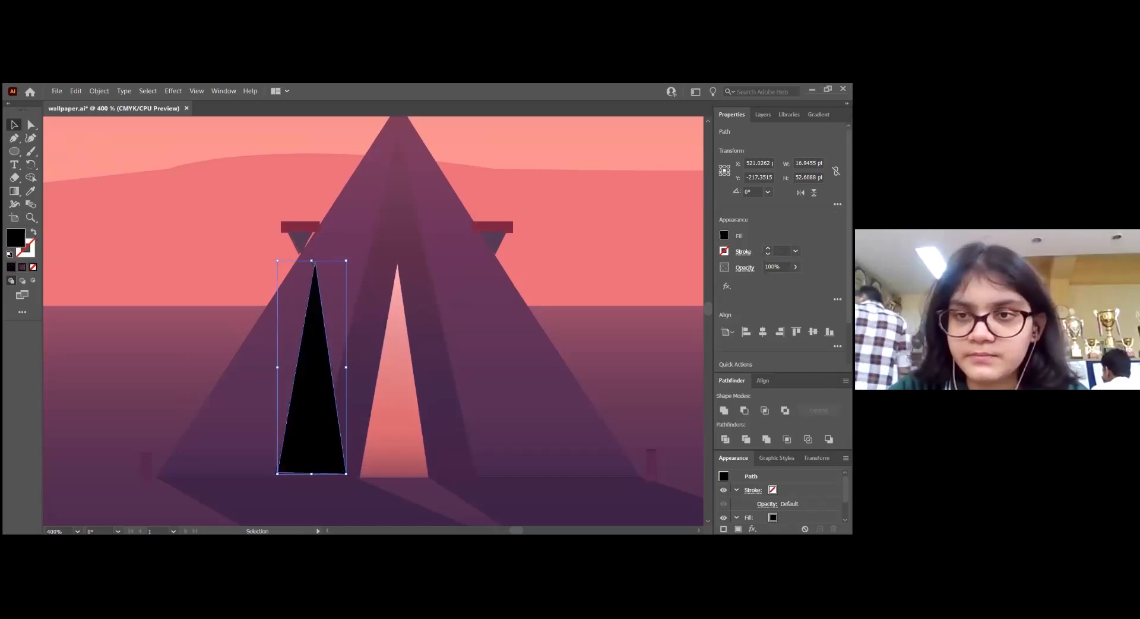
click(724, 236)
click(704, 290)
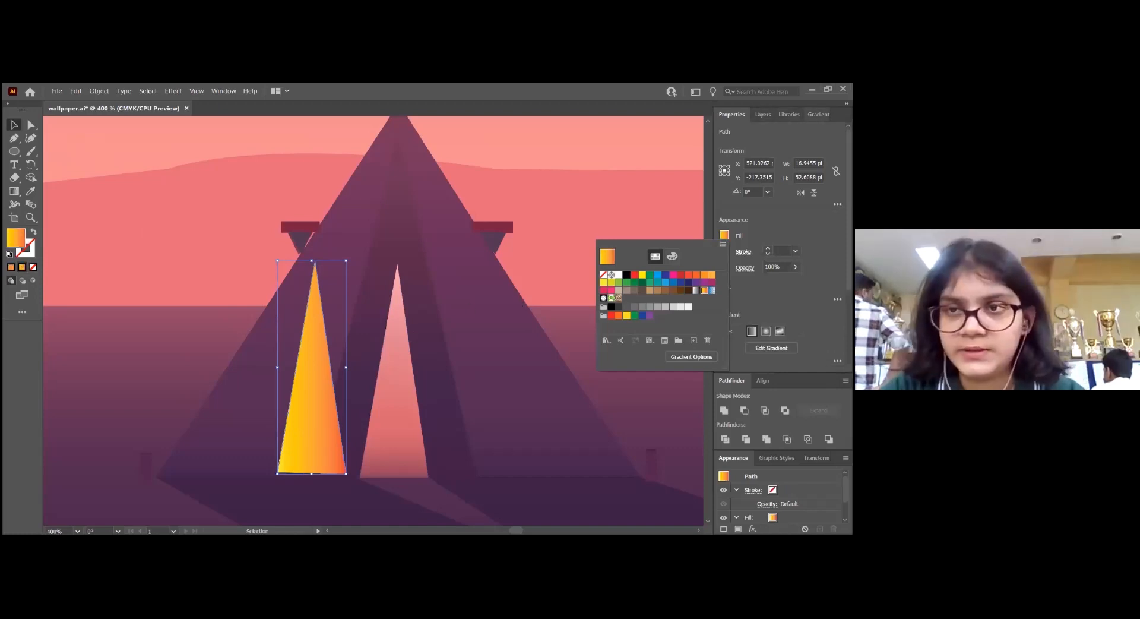
key(Escape)
Set the small triangle's gradient angle to 90° and recolour its stops with pinks sampled from the reference tent opening
click(818, 115)
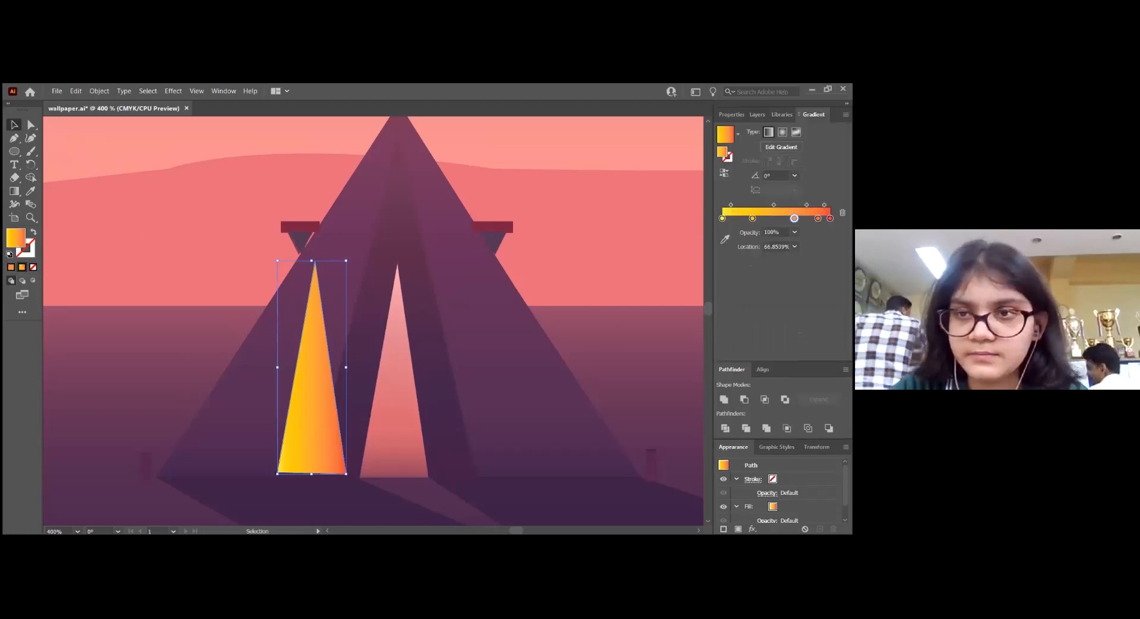
click(830, 219)
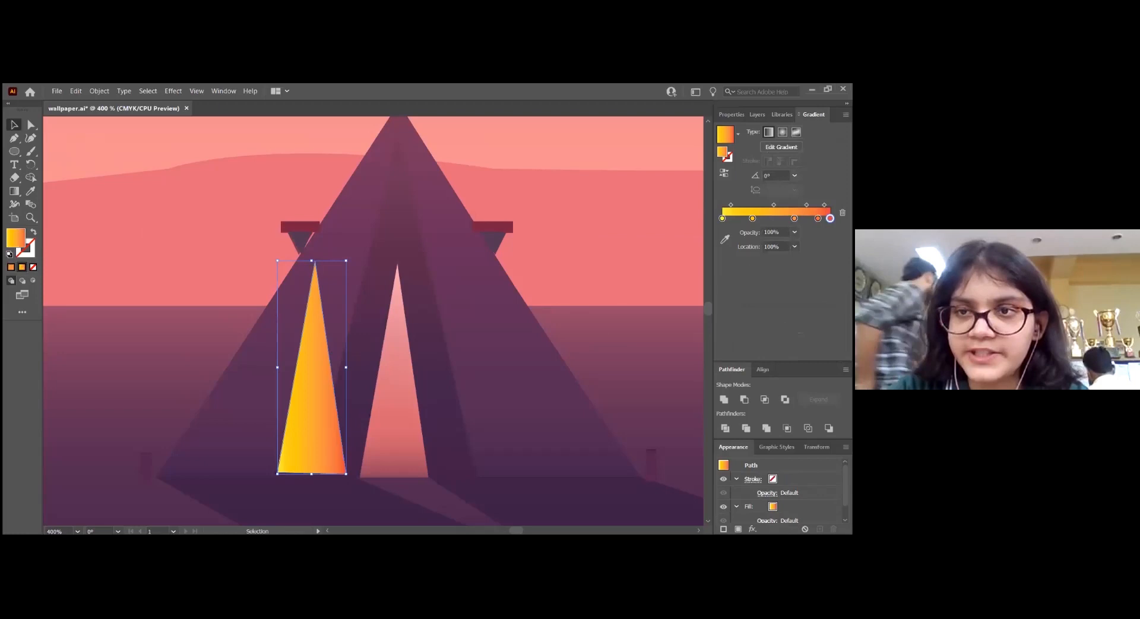
click(795, 175)
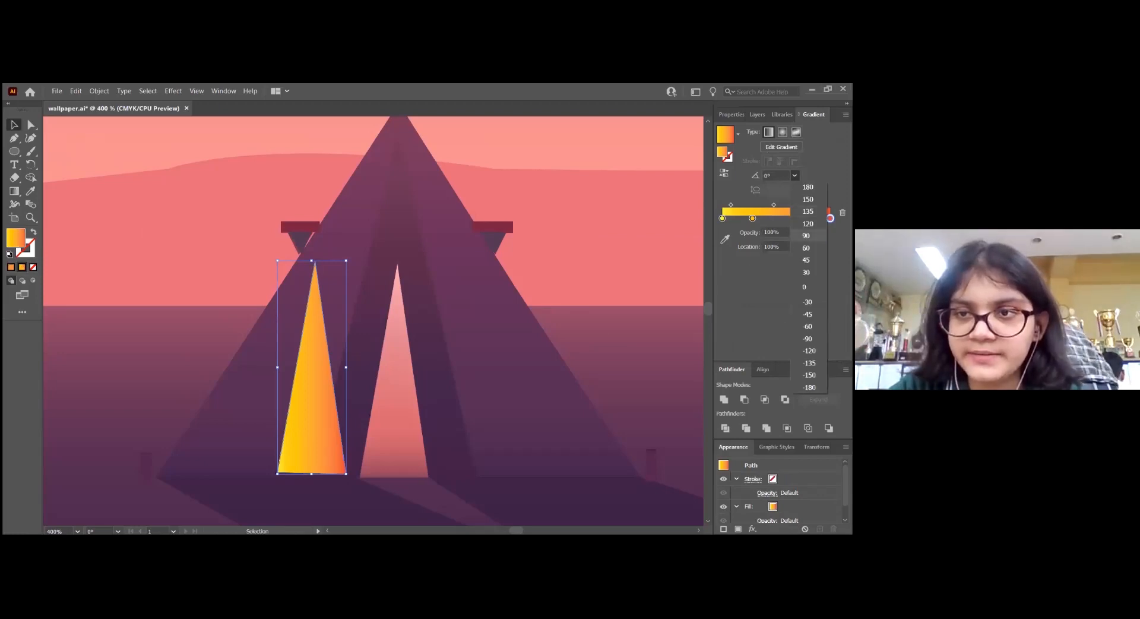
click(806, 236)
key(i)
click(397, 280)
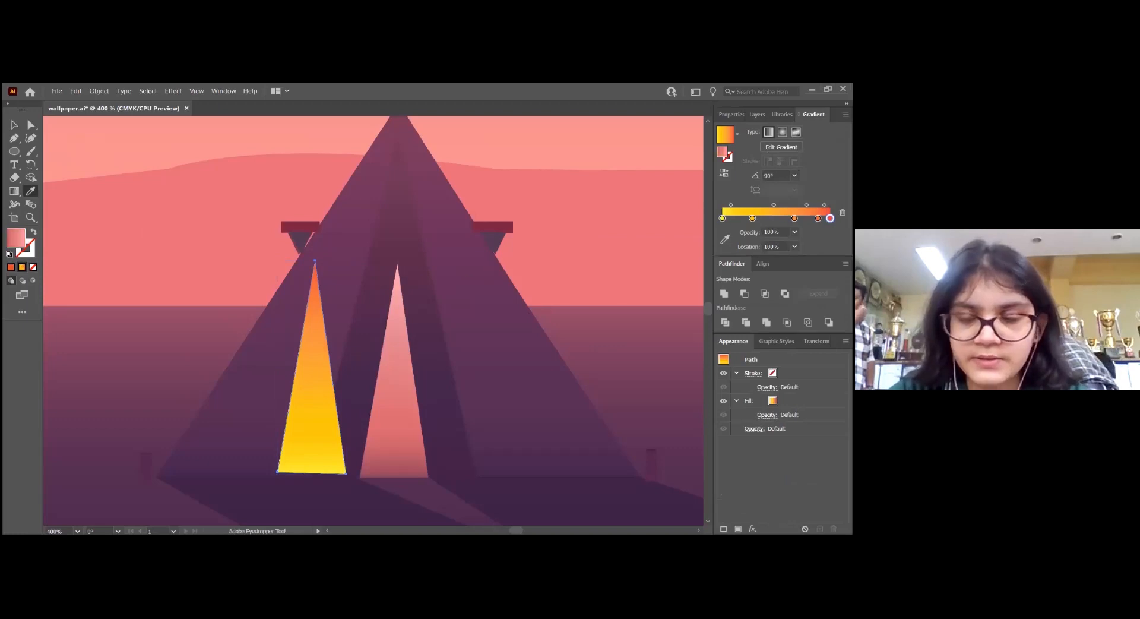
Move the pink gradient triangle back over the tent opening and show its path in the layer list
key(v)
drag(330, 400, 394, 403)
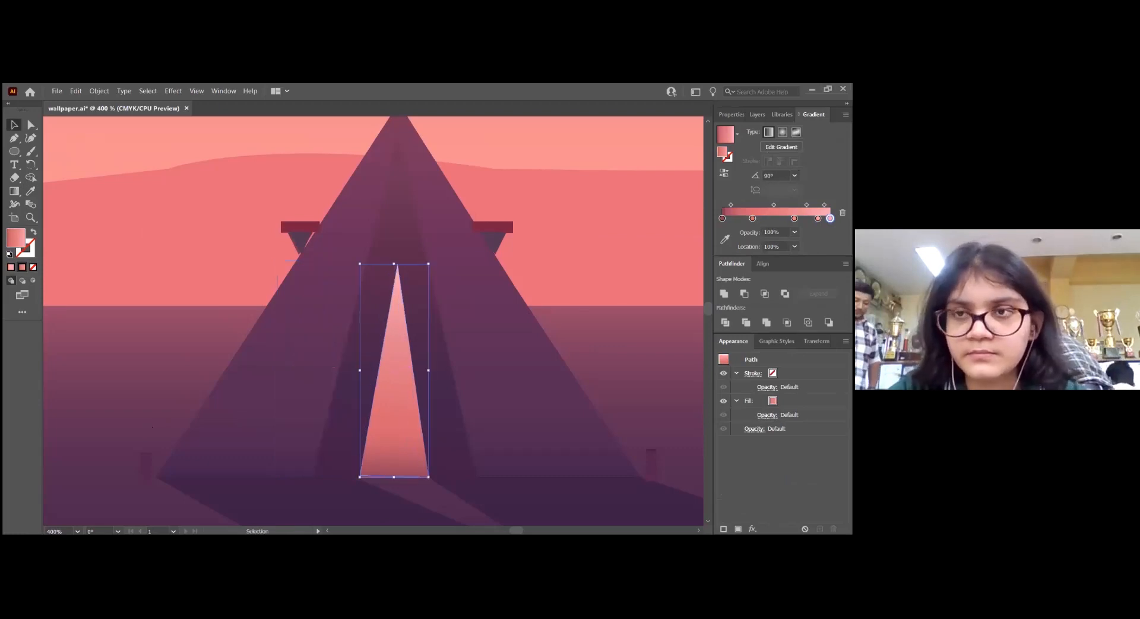
click(757, 115)
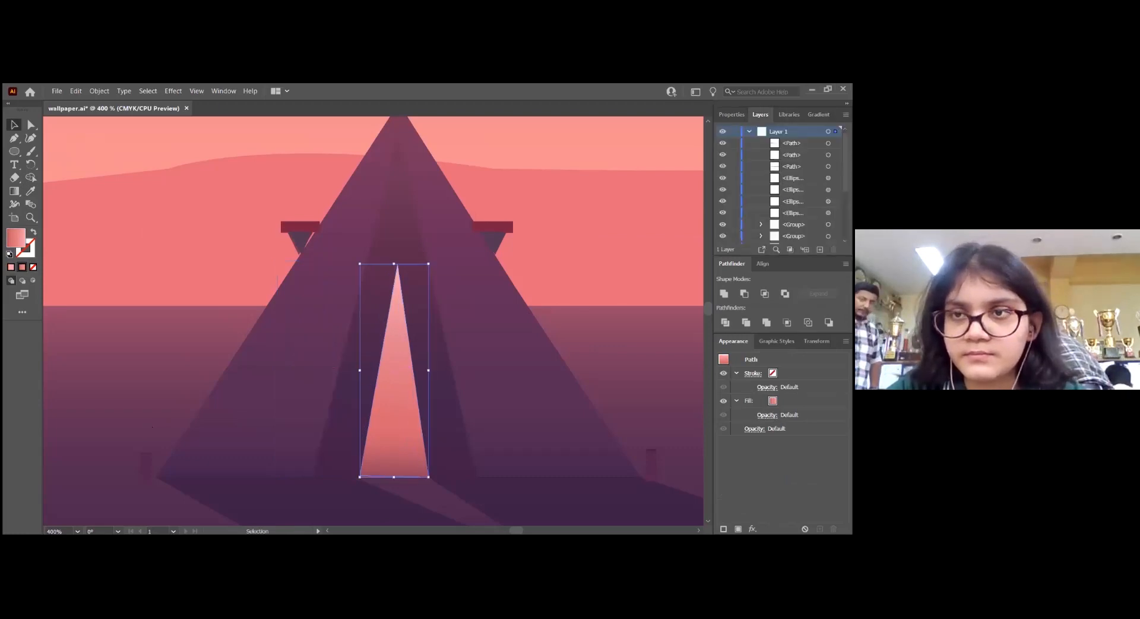
scroll(785, 186, down, 5)
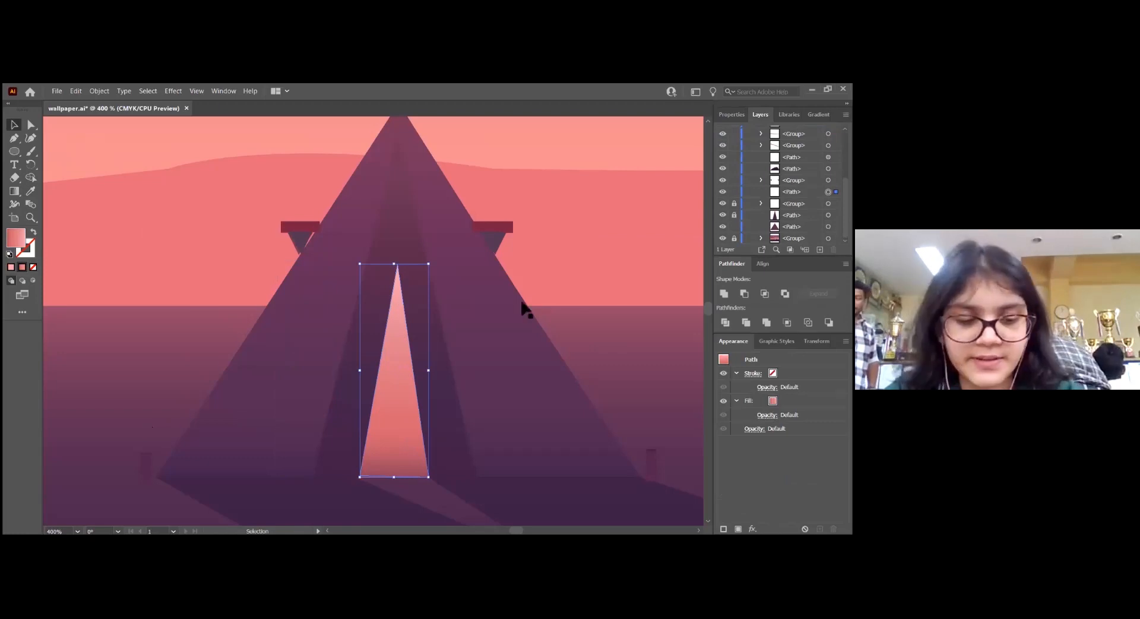
Trace the tent's long ground shadow as a closed five-point Pen shape from the tent base to the artwork's right and bottom edges
scroll(525, 309, down, 1)
scroll(526, 309, down, 3)
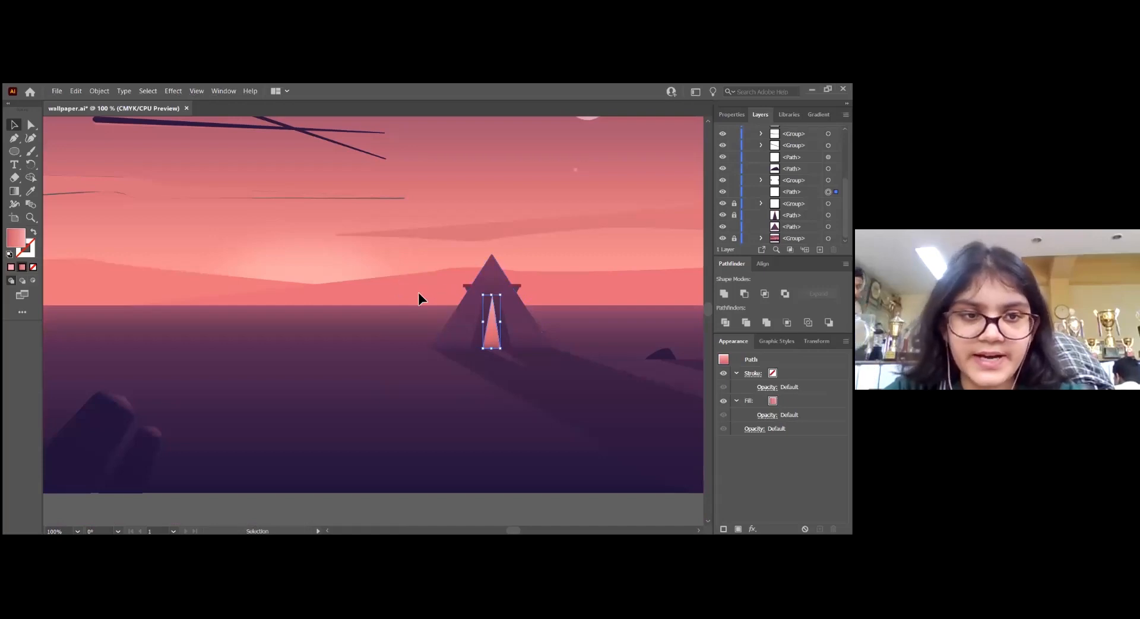
scroll(349, 352, right, 3)
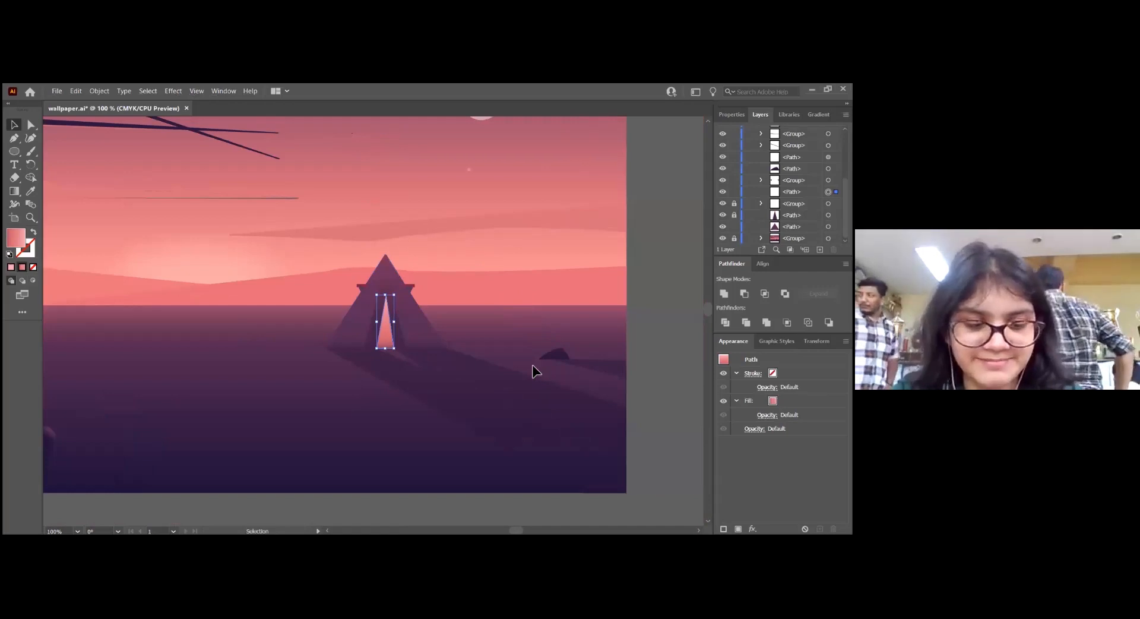
scroll(620, 469, up, 1)
key(p)
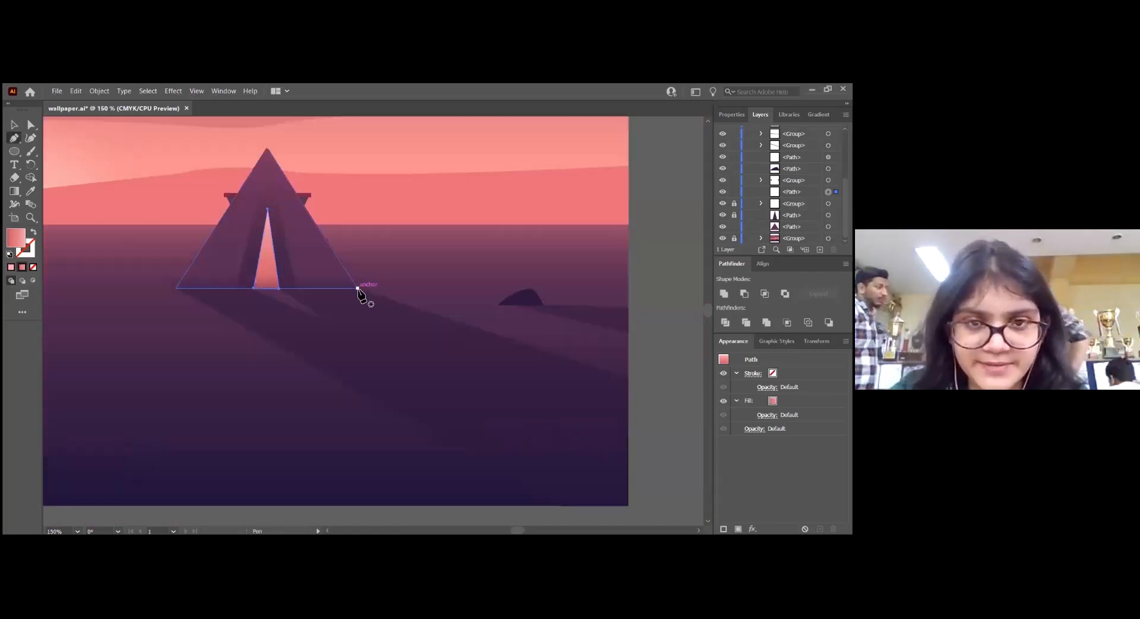
click(357, 287)
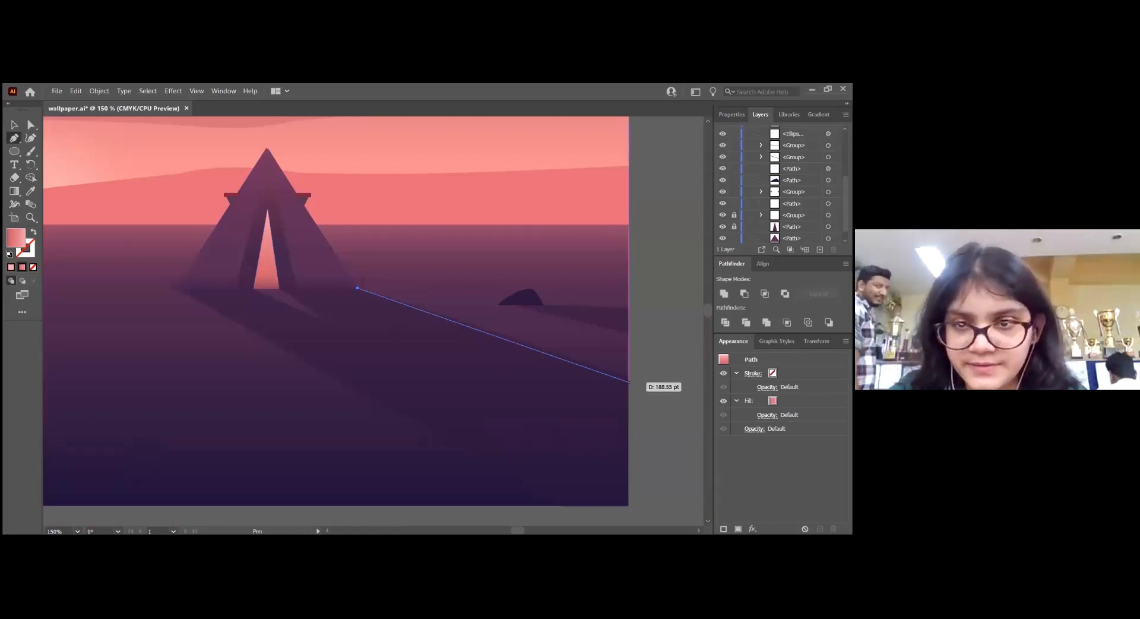
click(628, 377)
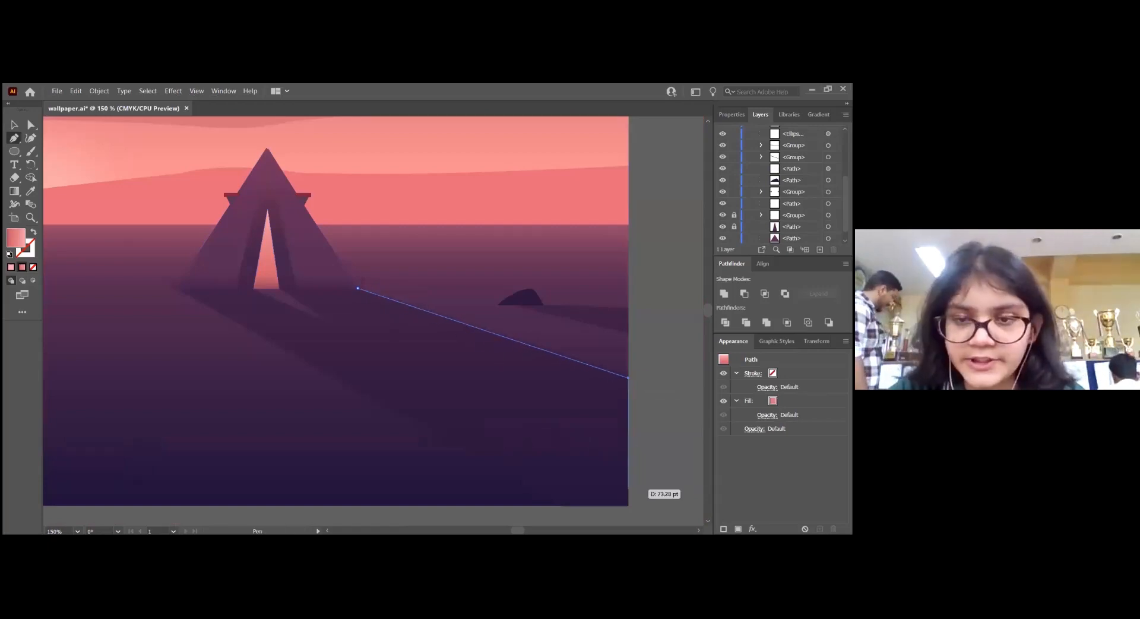
click(628, 505)
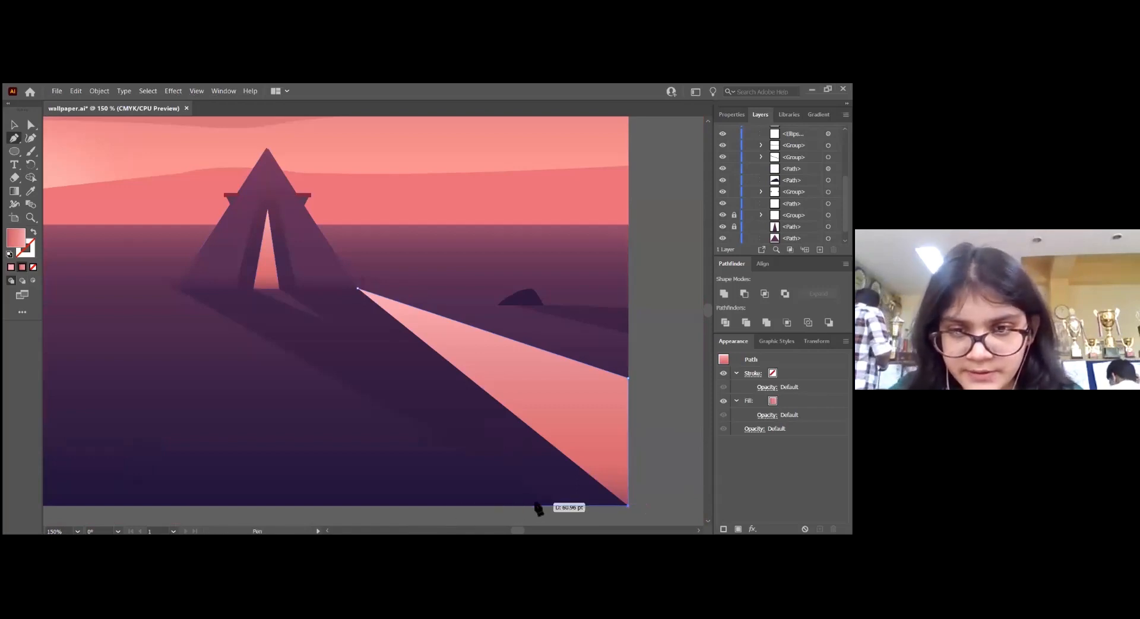
click(535, 505)
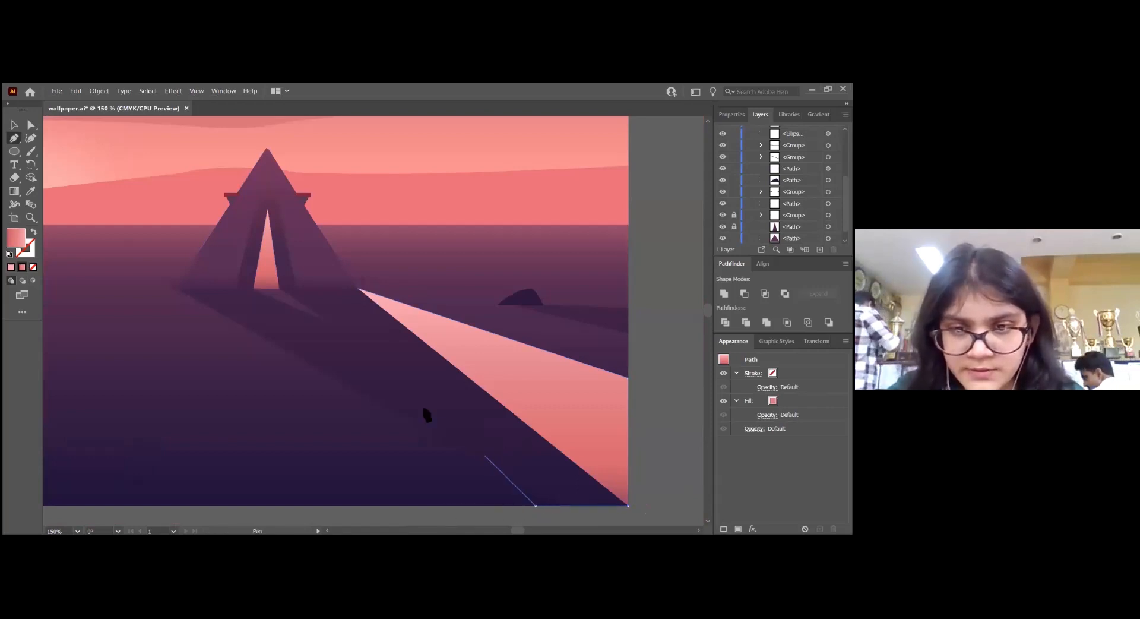
click(175, 288)
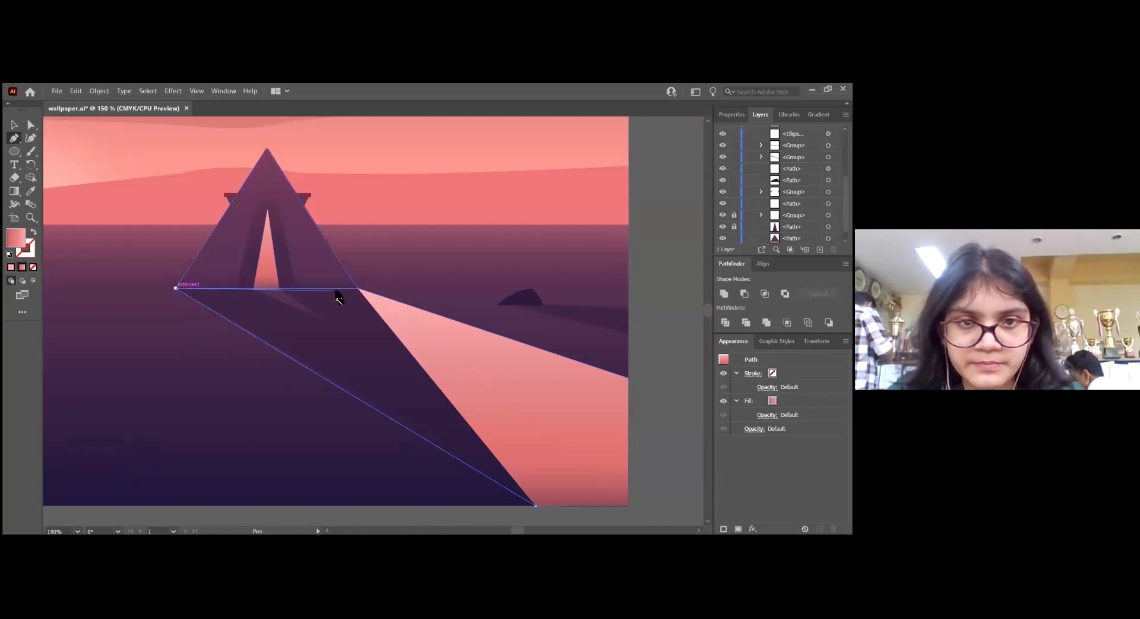
click(357, 288)
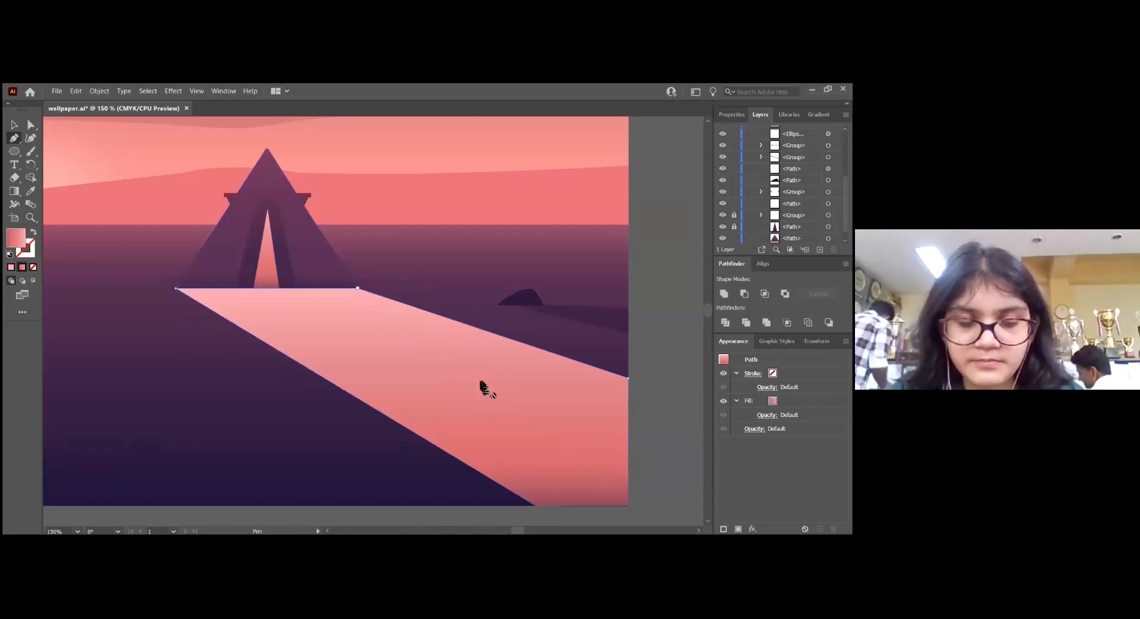
Move the shadow shape off the reference, fill it with dark purple sampled from the reference shadow, and move it back into place
key(v)
drag(481, 387, 490, 271)
key(i)
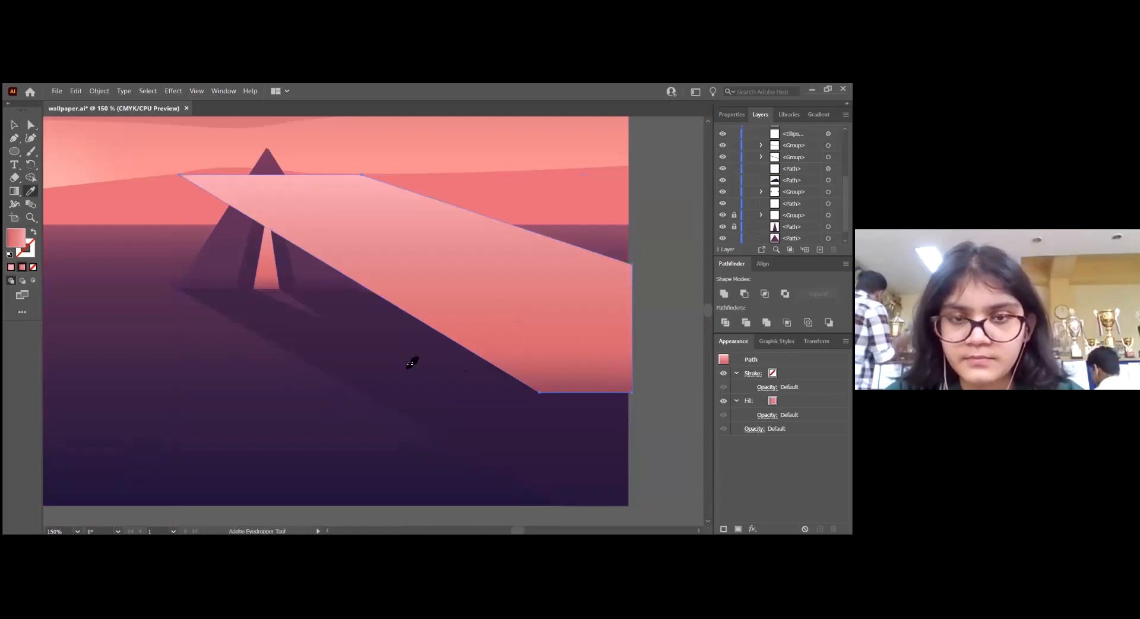
click(477, 343)
key(v)
drag(478, 289, 477, 410)
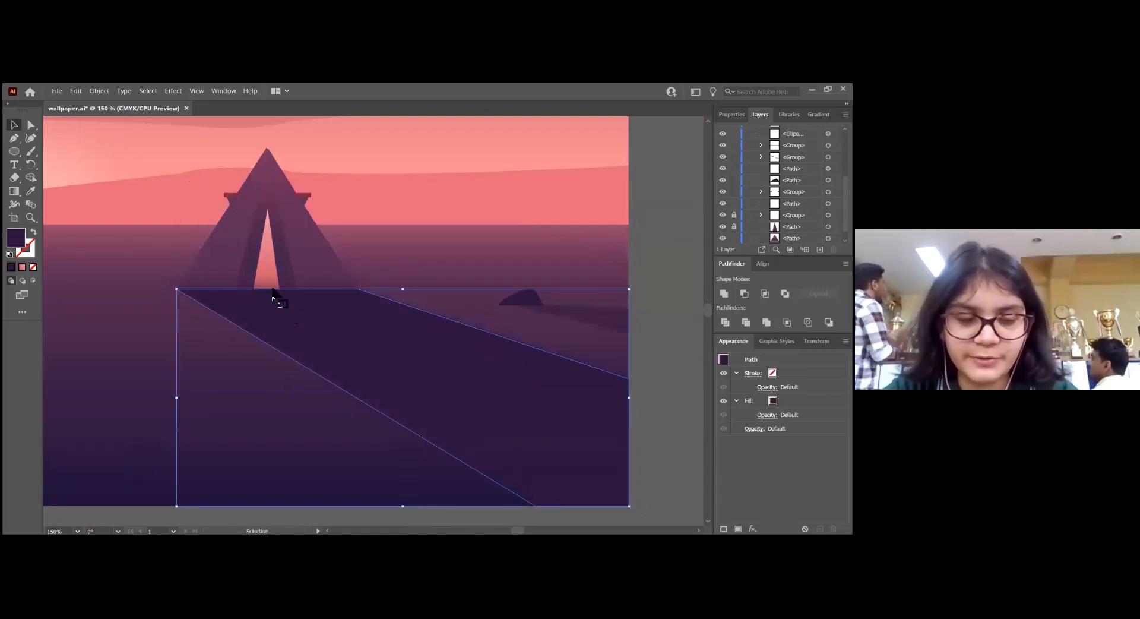
Delete the upper part of the shadow outline along the tent base so the path is open for redrawing
scroll(267, 285, up, 1)
scroll(315, 318, up, 2)
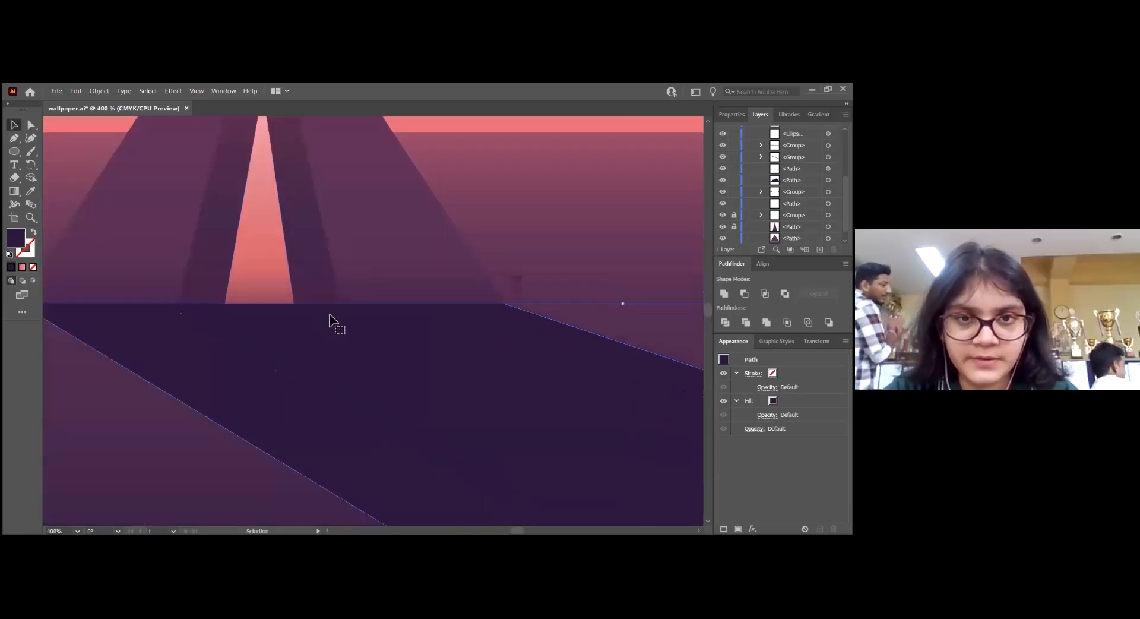
key(p)
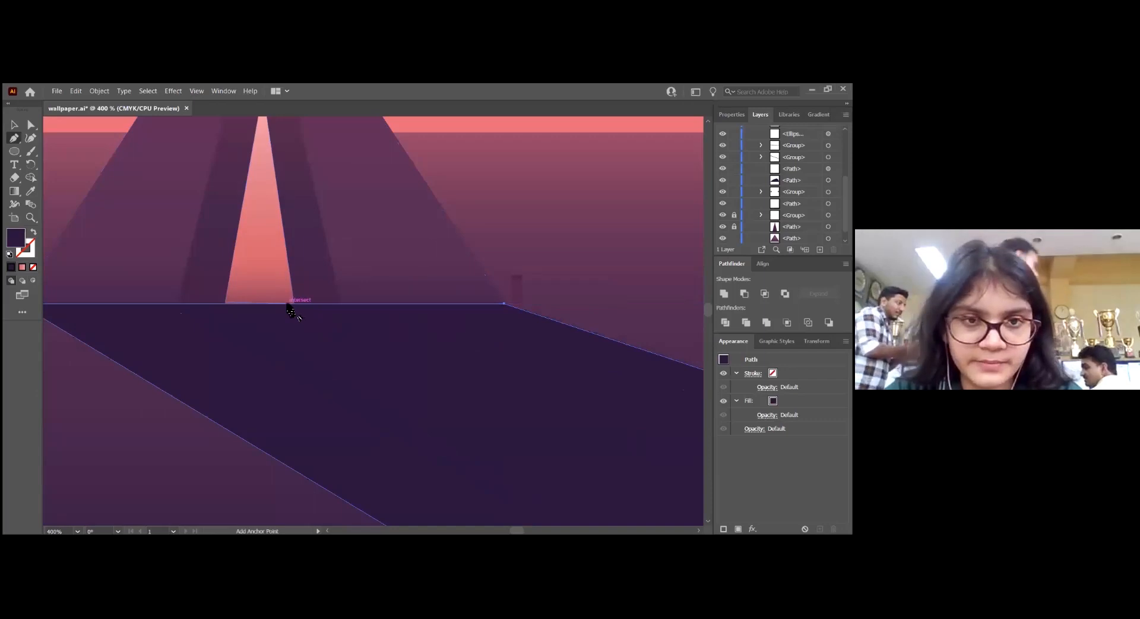
click(31, 126)
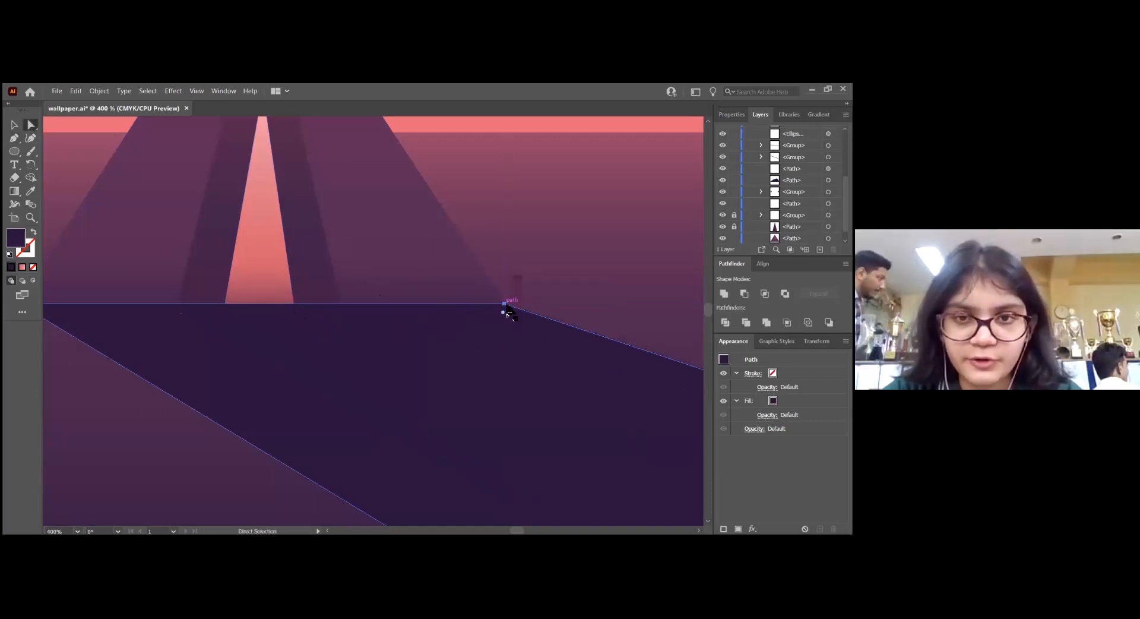
scroll(421, 416, left, 2)
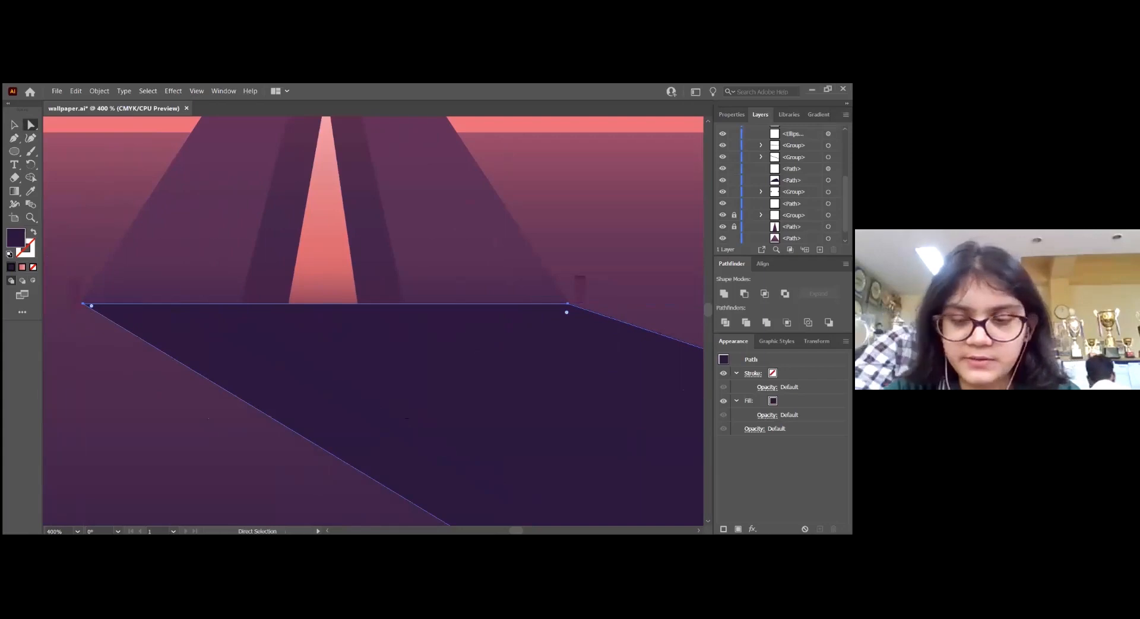
key(Delete)
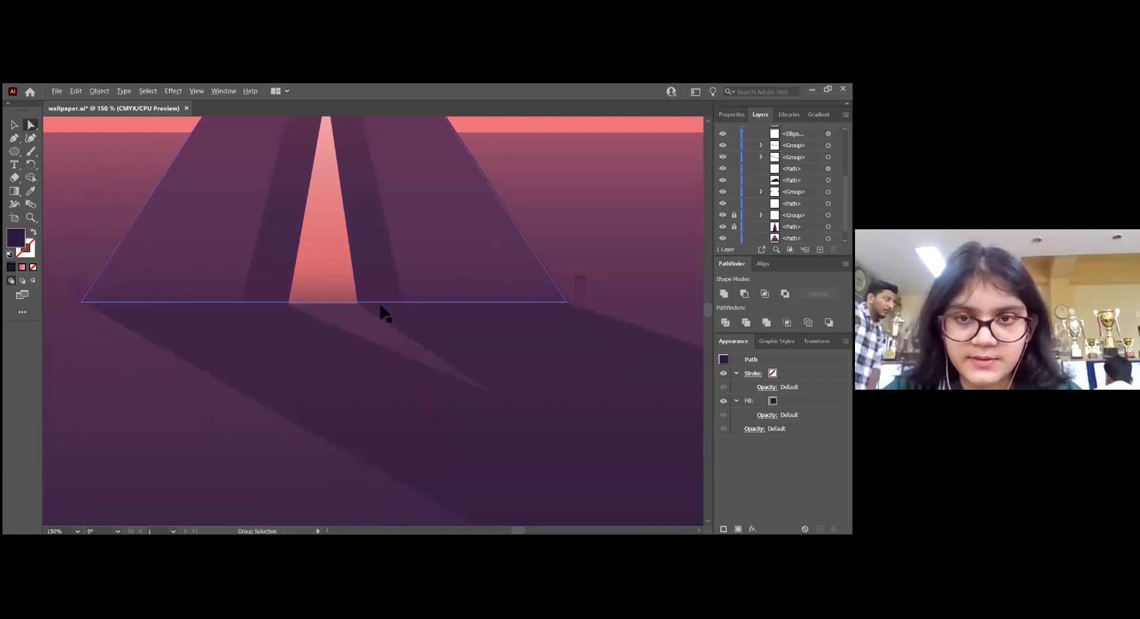
Redraw the open shadow outline with the Pen tool, adding a triangular light notch below the tent opening, then close and deselect it
key(ctrl+minus)
key(p)
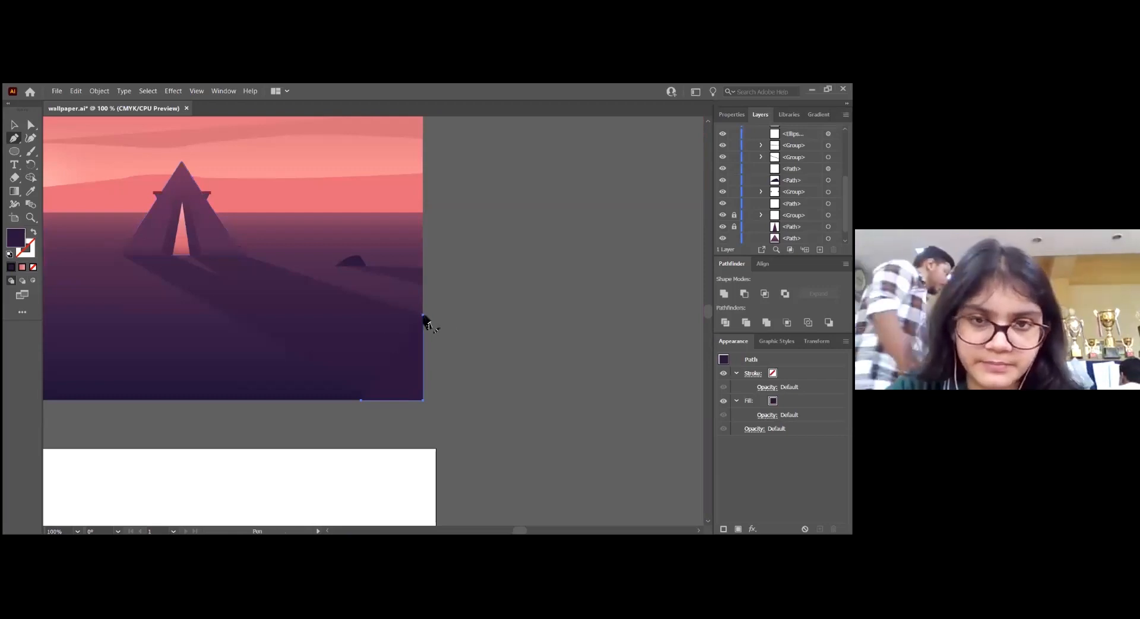
click(423, 315)
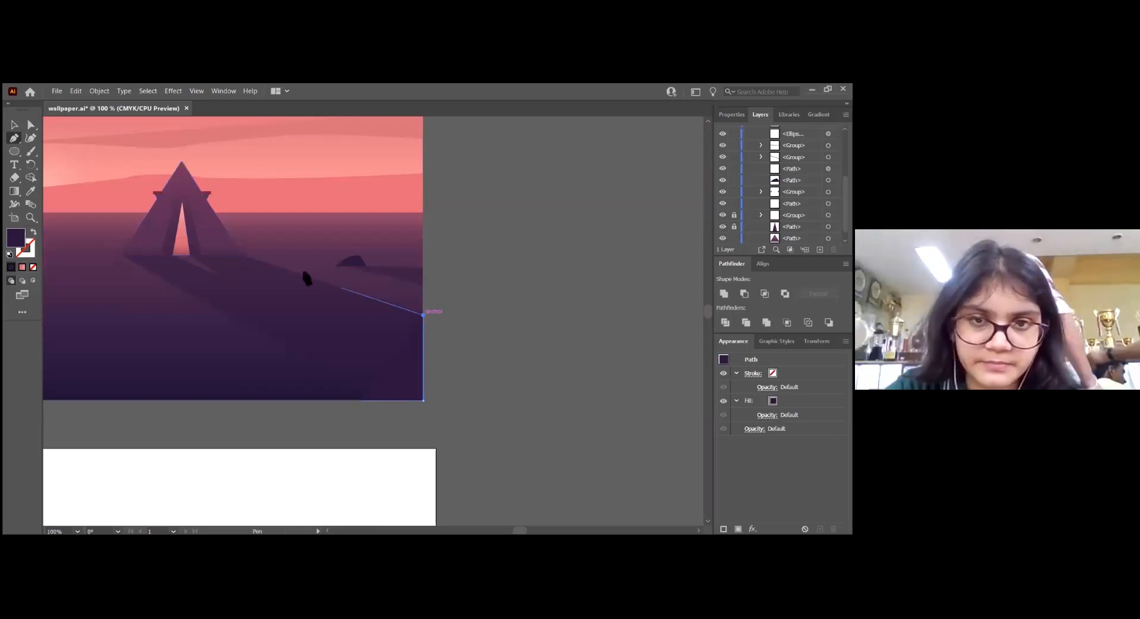
click(242, 255)
scroll(175, 282, up, 1)
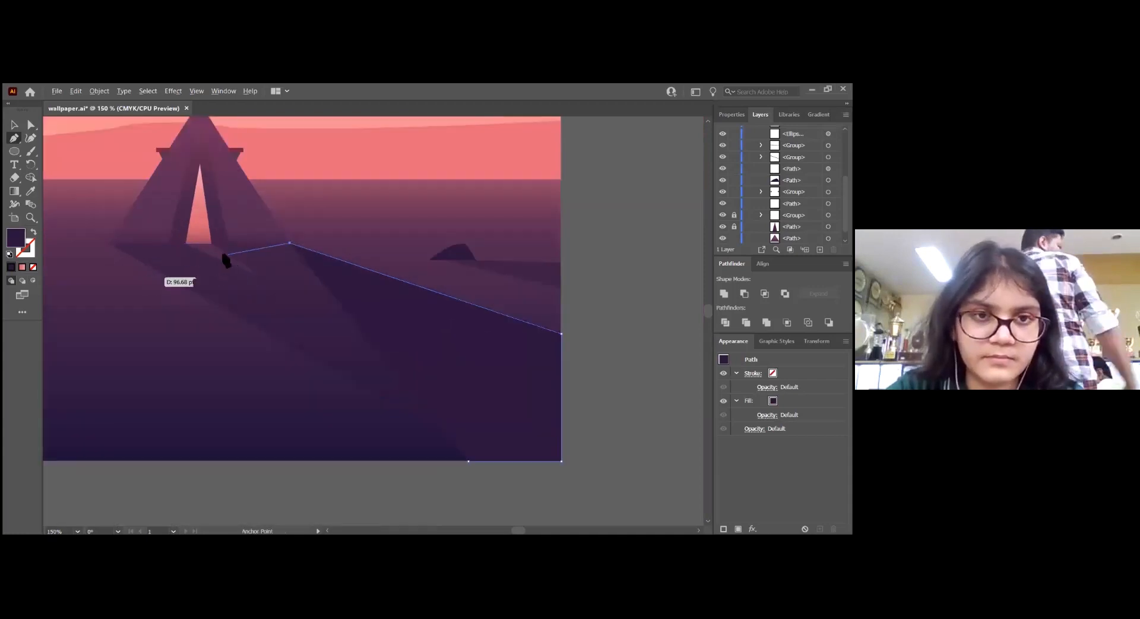
click(211, 243)
click(259, 275)
click(187, 244)
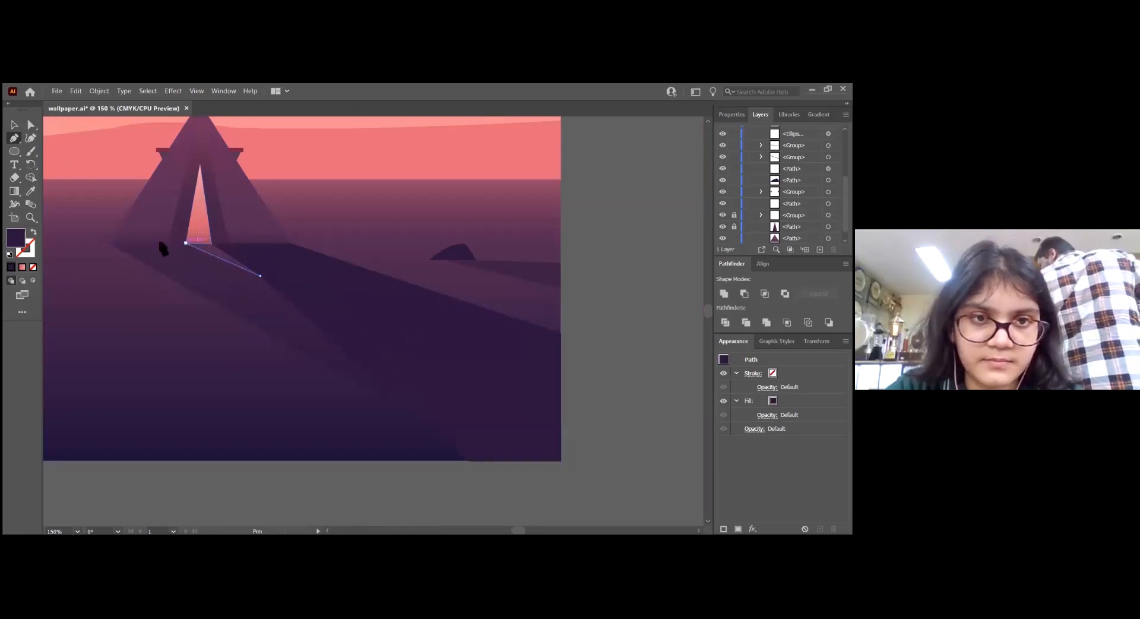
click(108, 243)
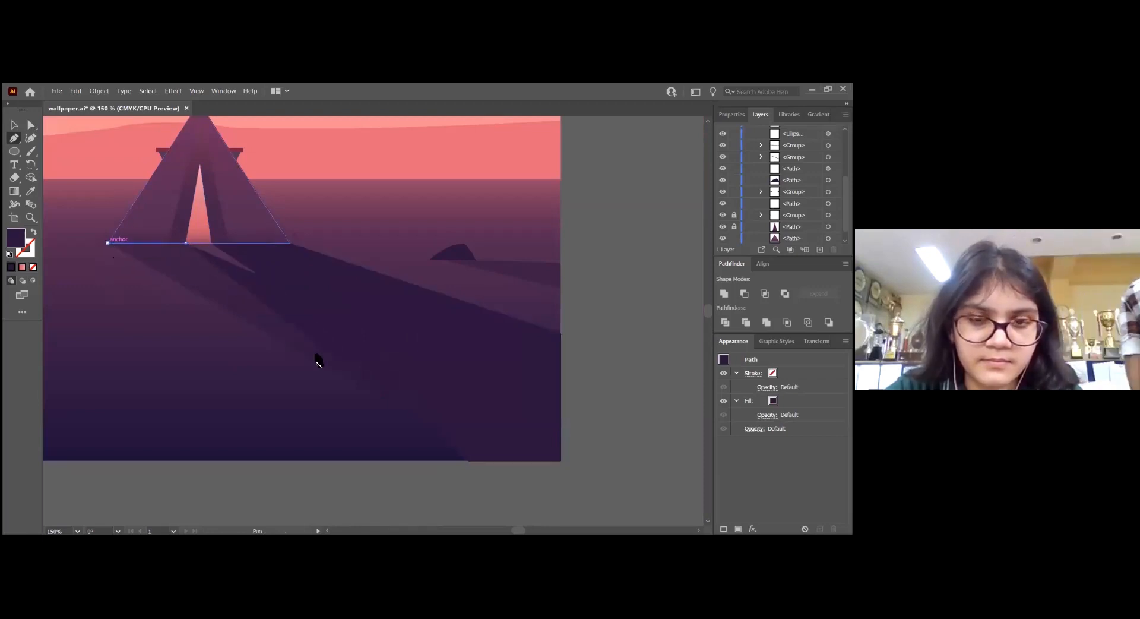
click(468, 461)
key(v)
key(ctrl+shift+a)
Trace the small rock's ground shadow as a closed triangular Pen shape reaching the artwork's right edge, and deselect it
key(p)
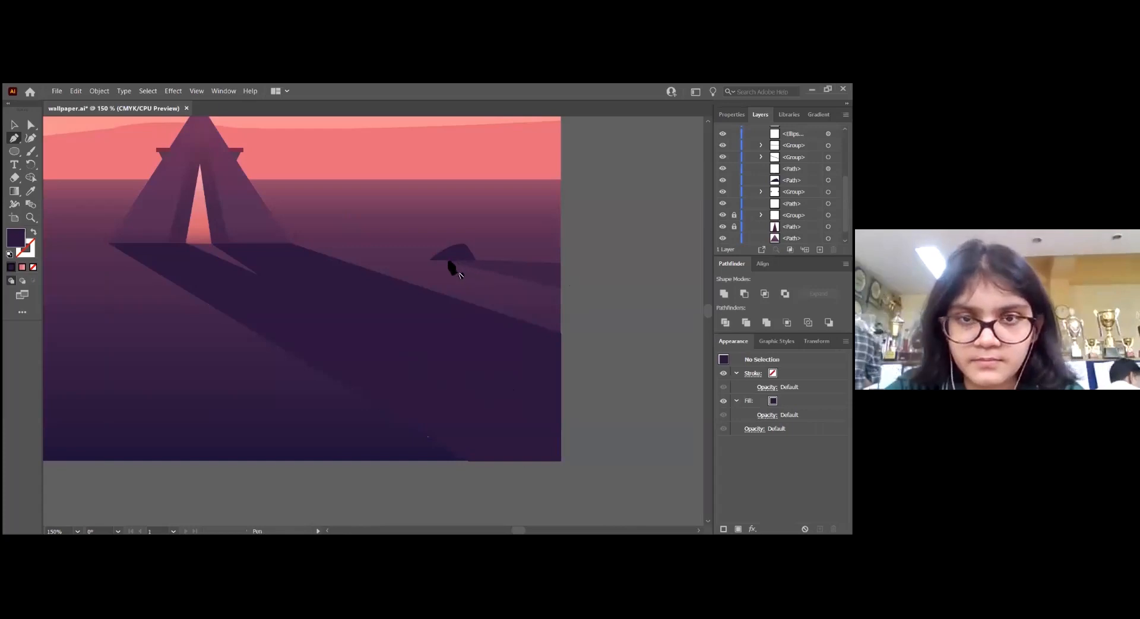
click(444, 260)
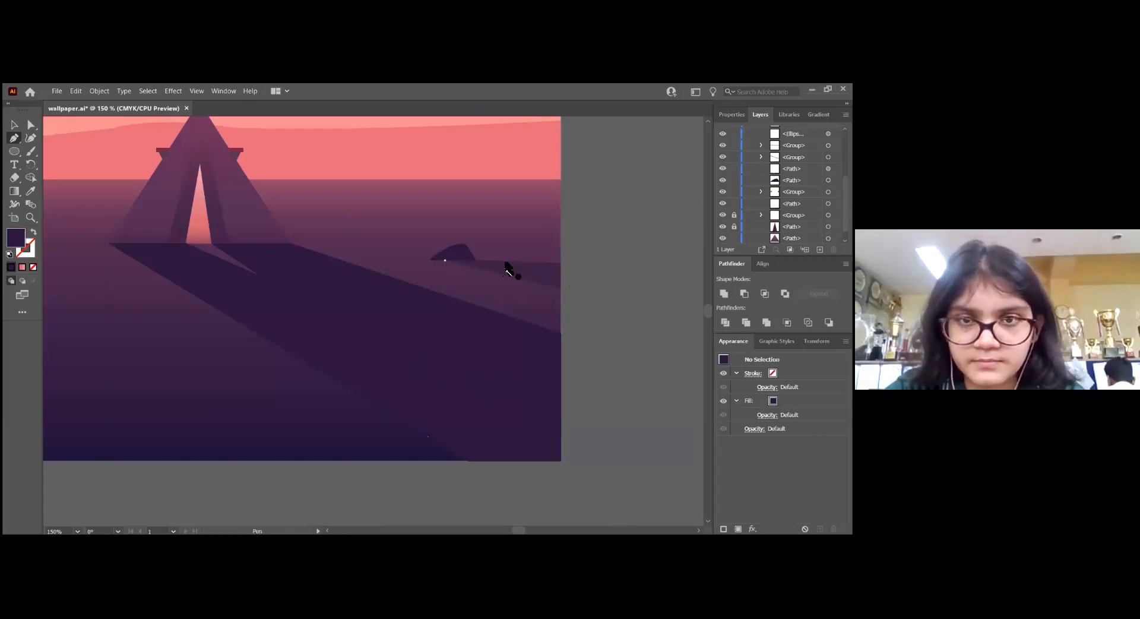
click(560, 263)
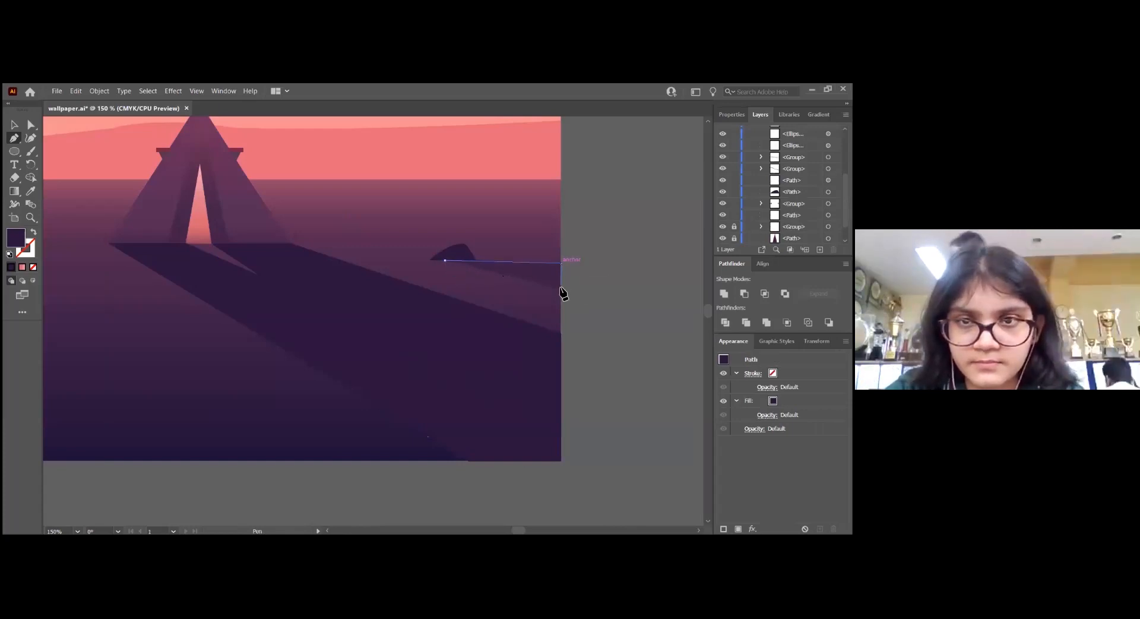
click(560, 287)
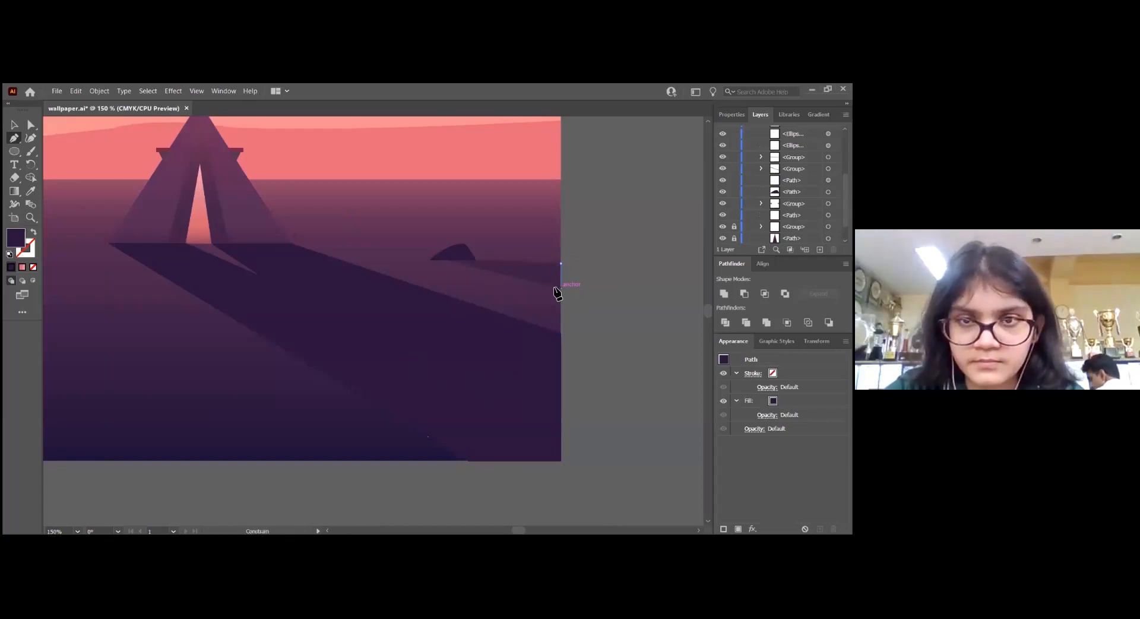
click(445, 261)
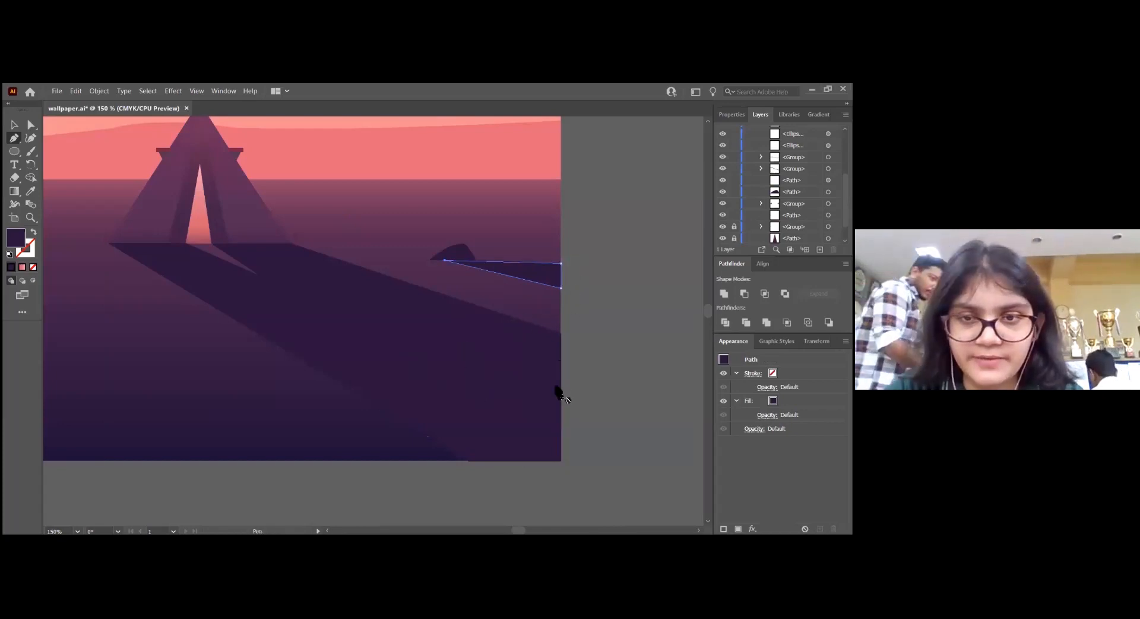
key(v)
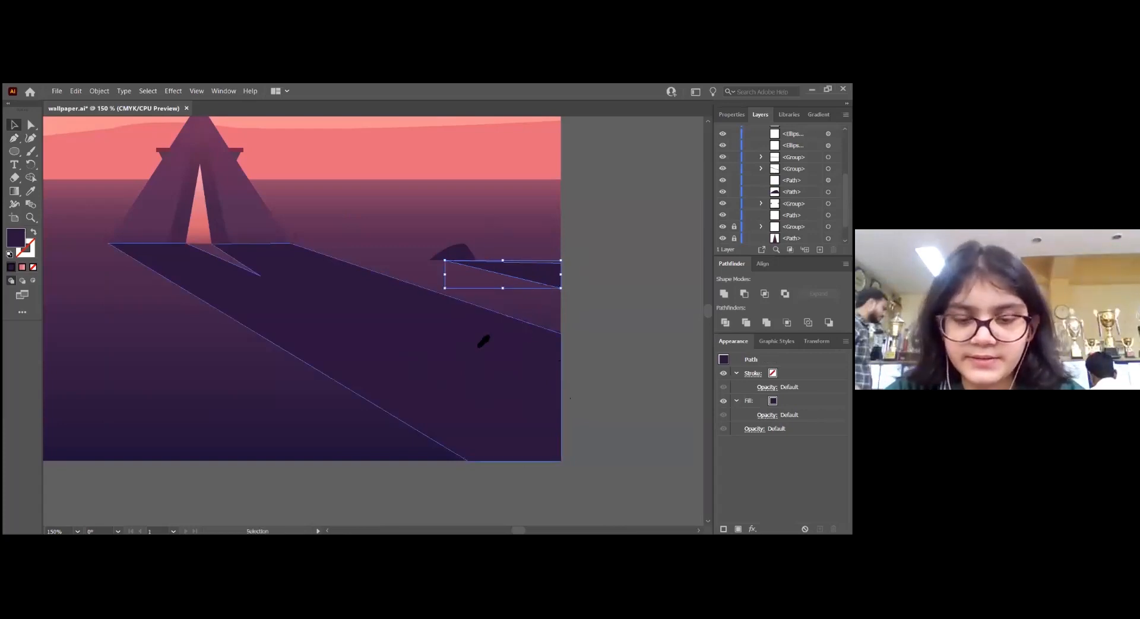
key(i)
key(v)
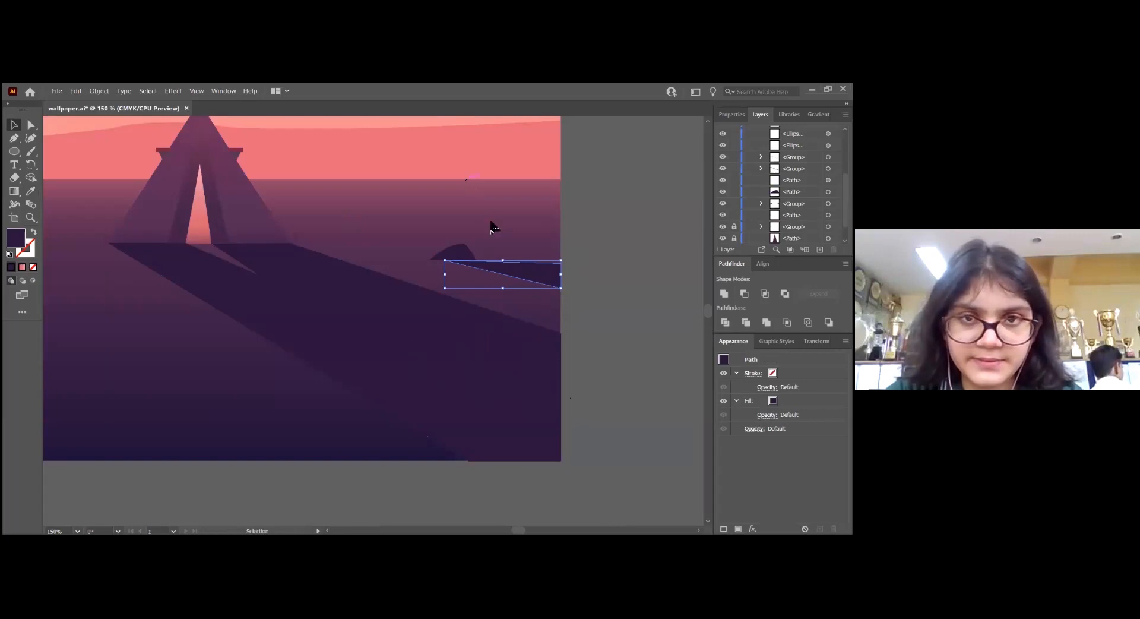
click(541, 310)
Draw a rectangle over the whole sky from the artwork's top edge to the horizon, and move it down off the upper sky
scroll(555, 315, down, 1)
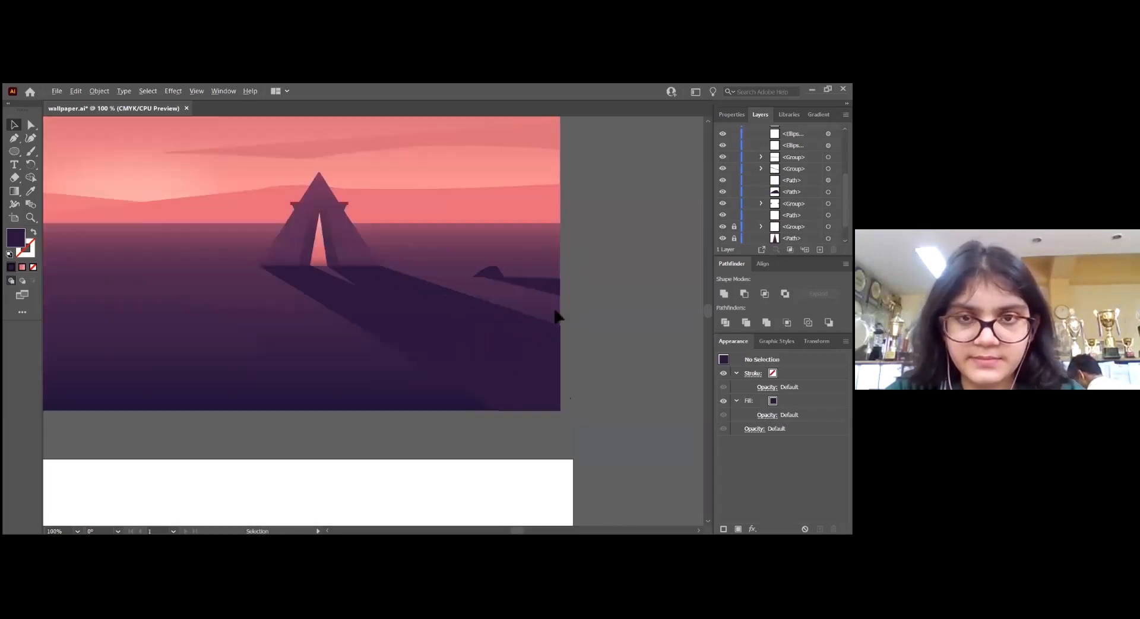
scroll(437, 340, left, 12)
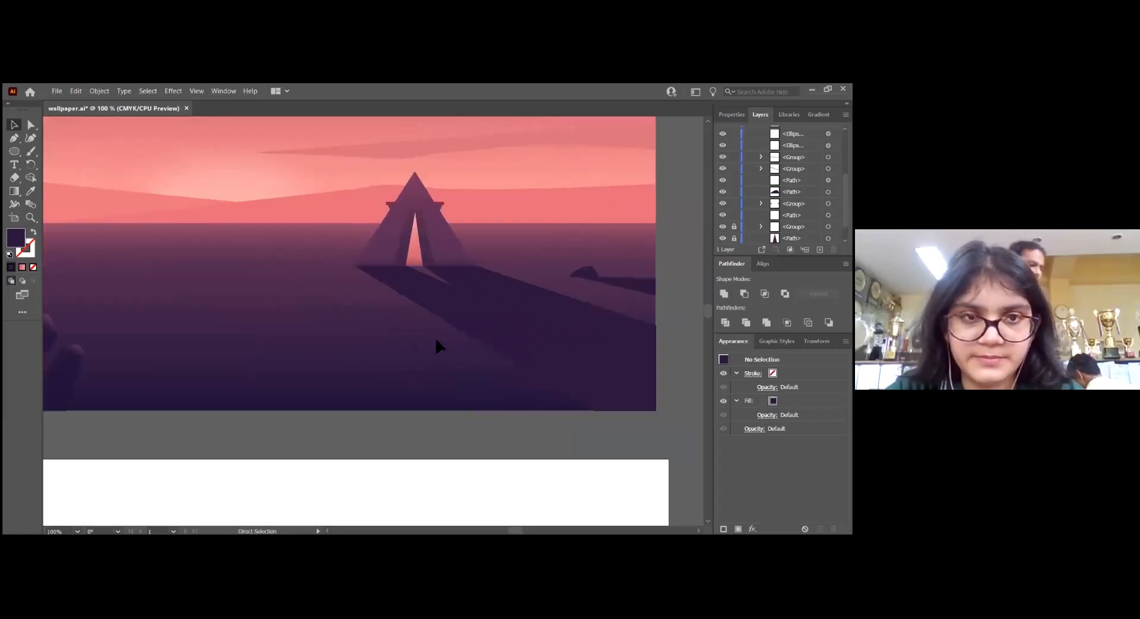
scroll(436, 342, up, 10)
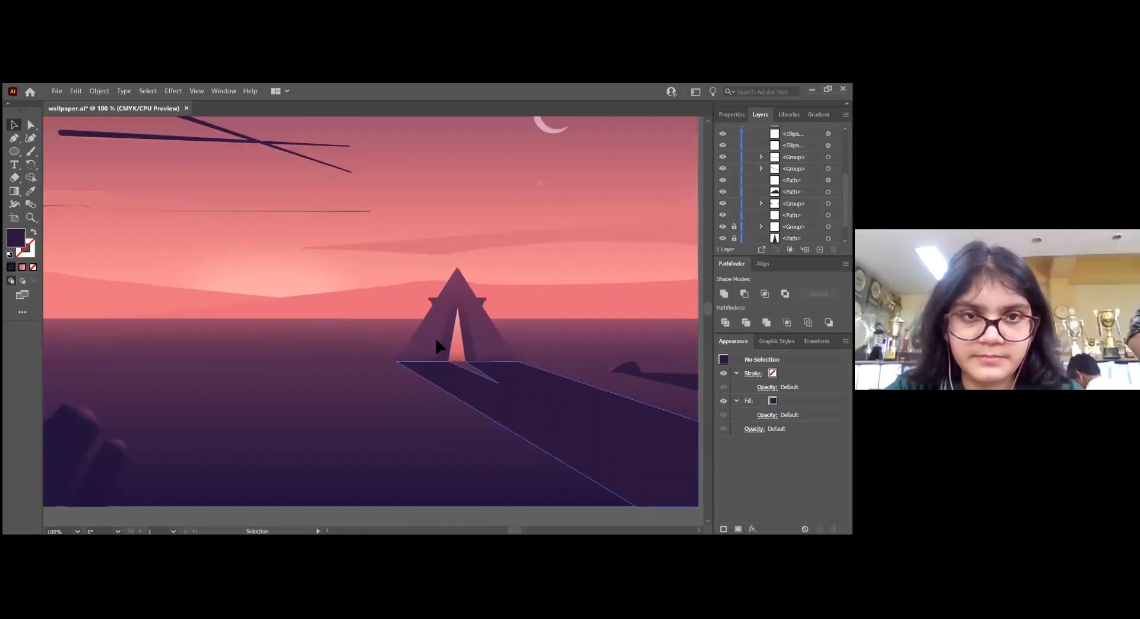
scroll(436, 340, up, 3)
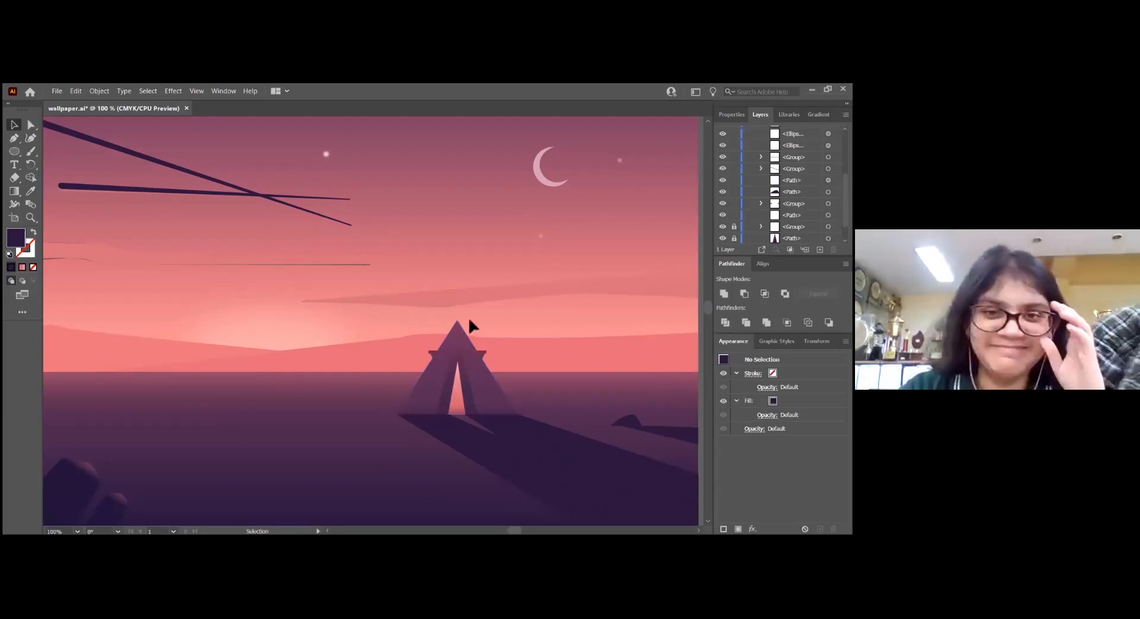
scroll(483, 313, down, 1)
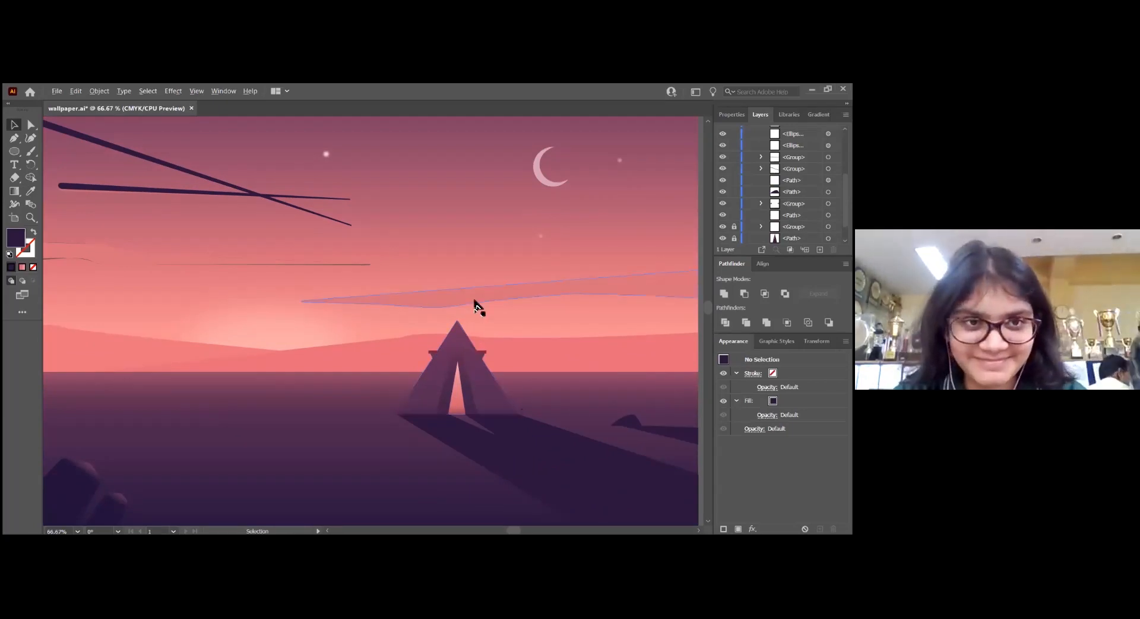
scroll(487, 314, up, 2)
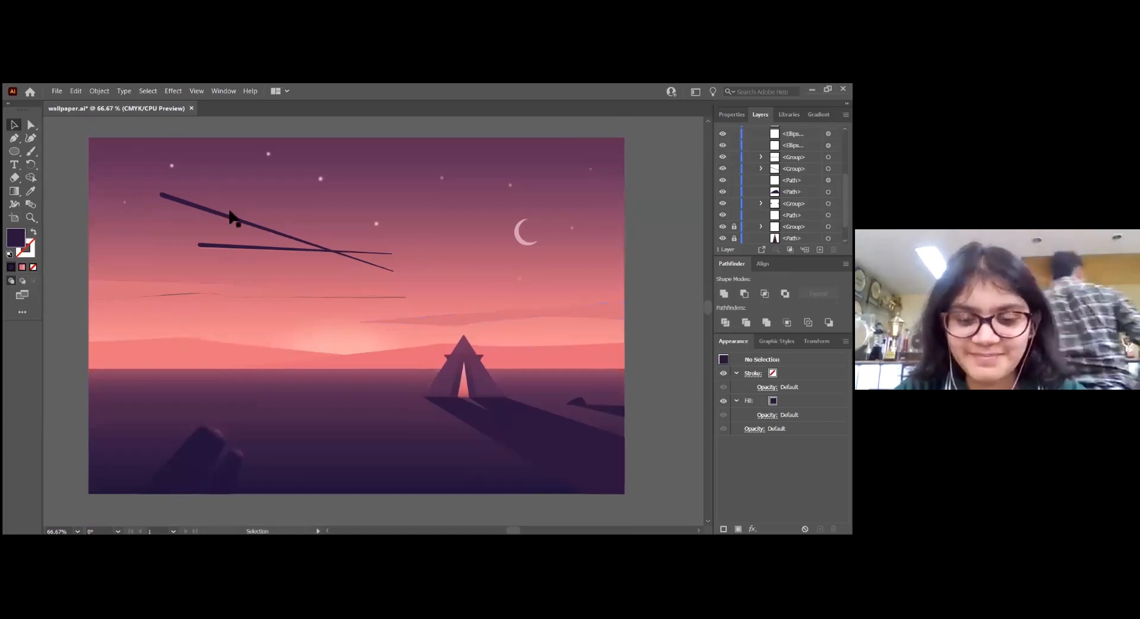
click(14, 156)
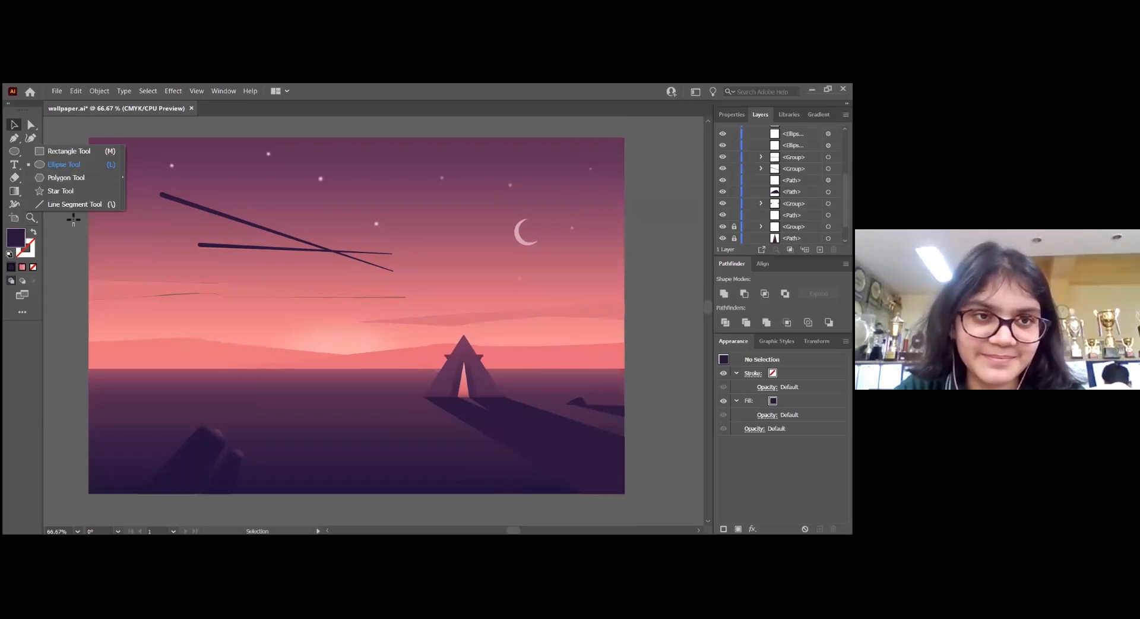
key(m)
drag(90, 139, 624, 373)
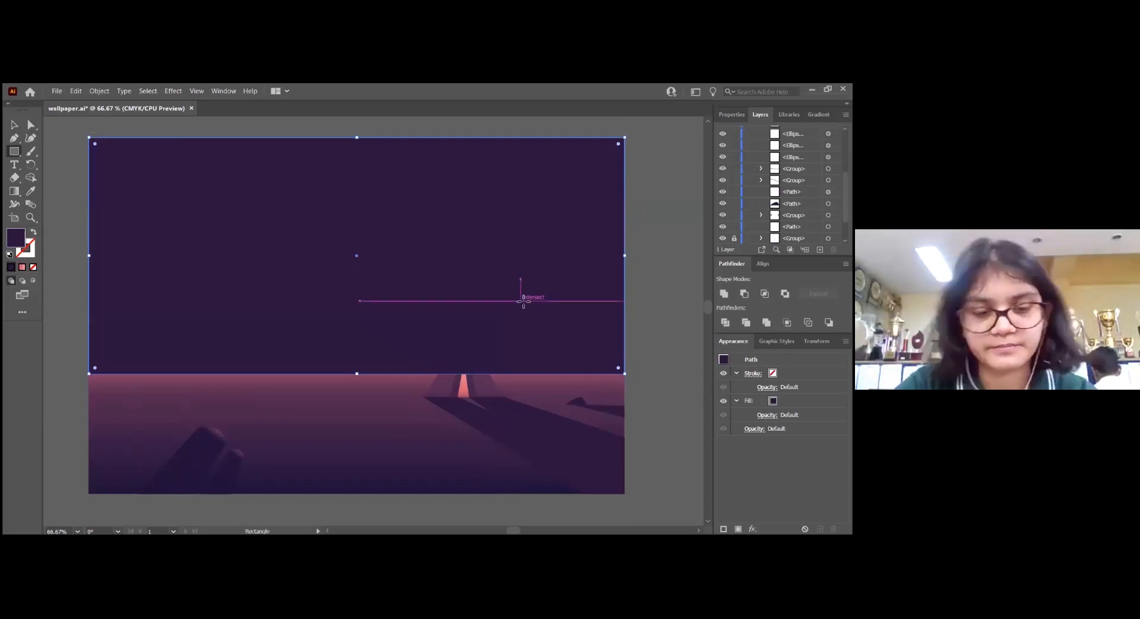
key(v)
drag(480, 250, 483, 389)
Give the rectangle a linear gradient fill at a 90° angle and match its colours to the gradient sampled from the sky
click(731, 115)
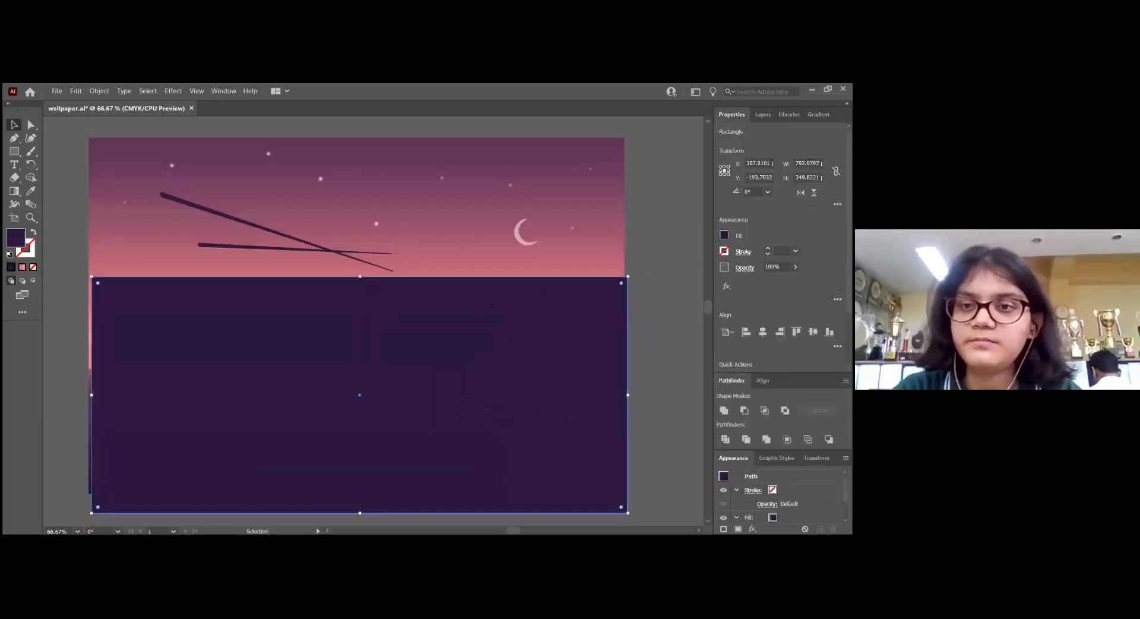
click(724, 235)
click(704, 290)
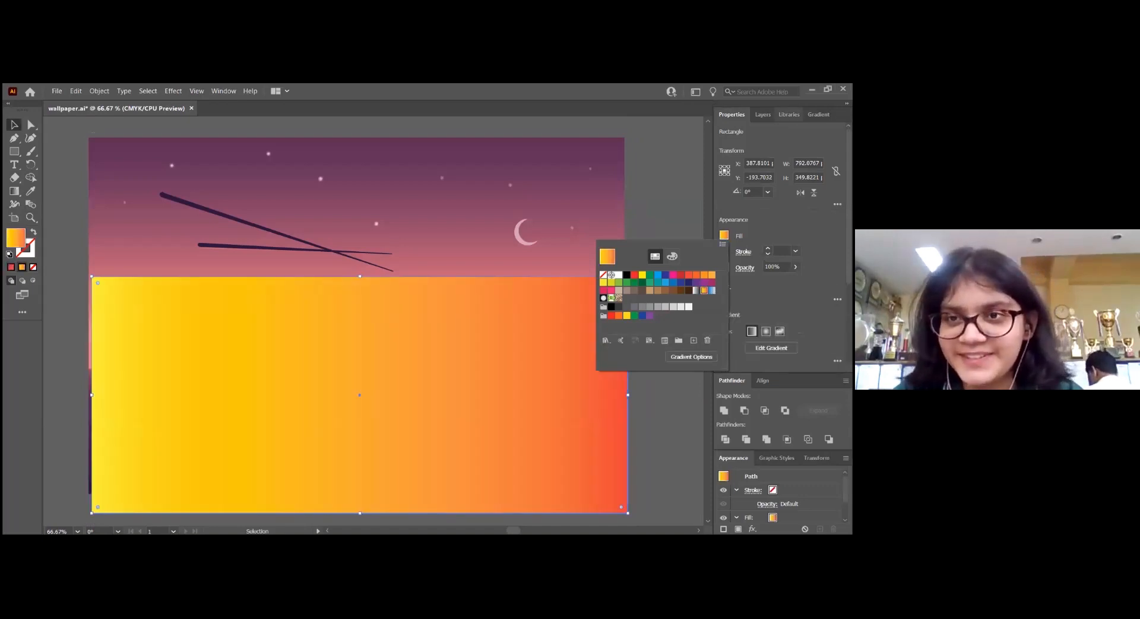
click(818, 114)
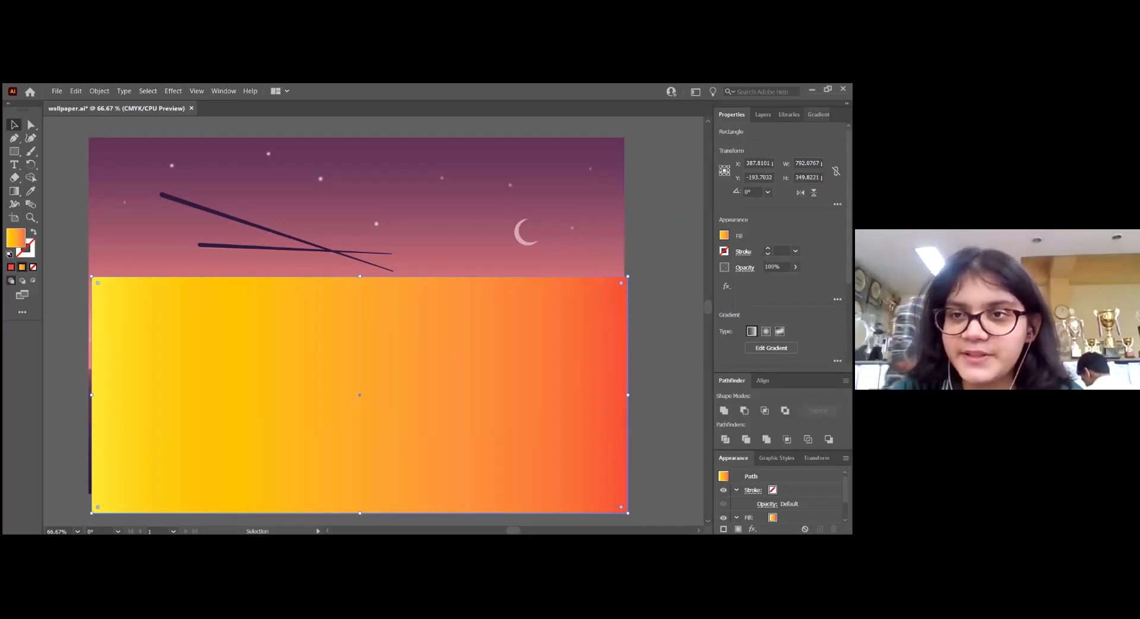
click(818, 114)
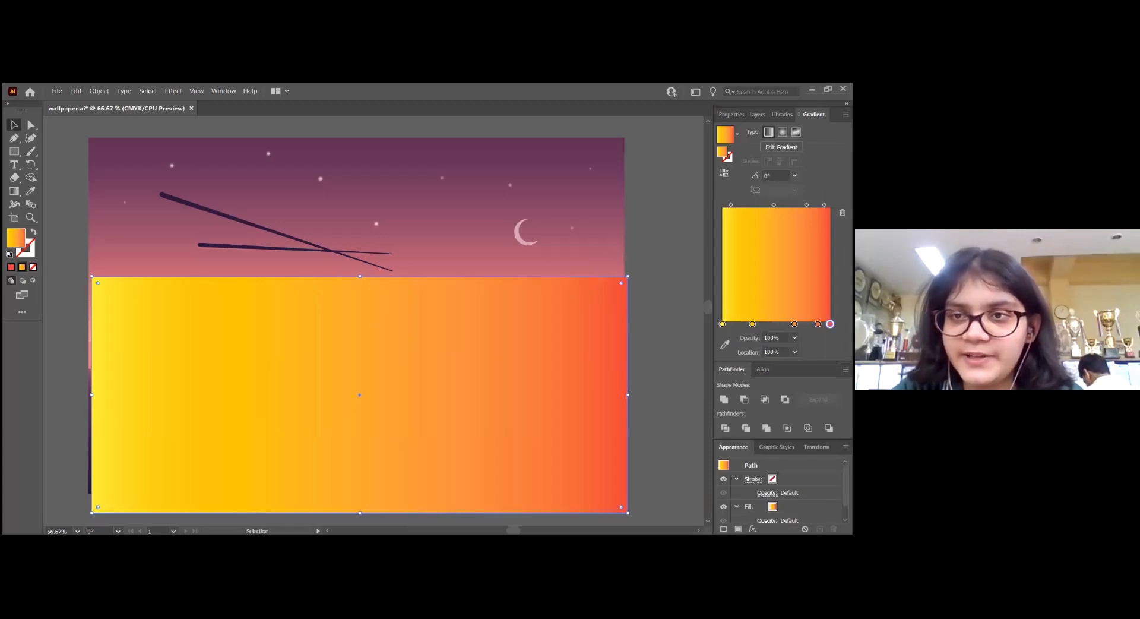
text(90)
key(Return)
key(i)
click(541, 167)
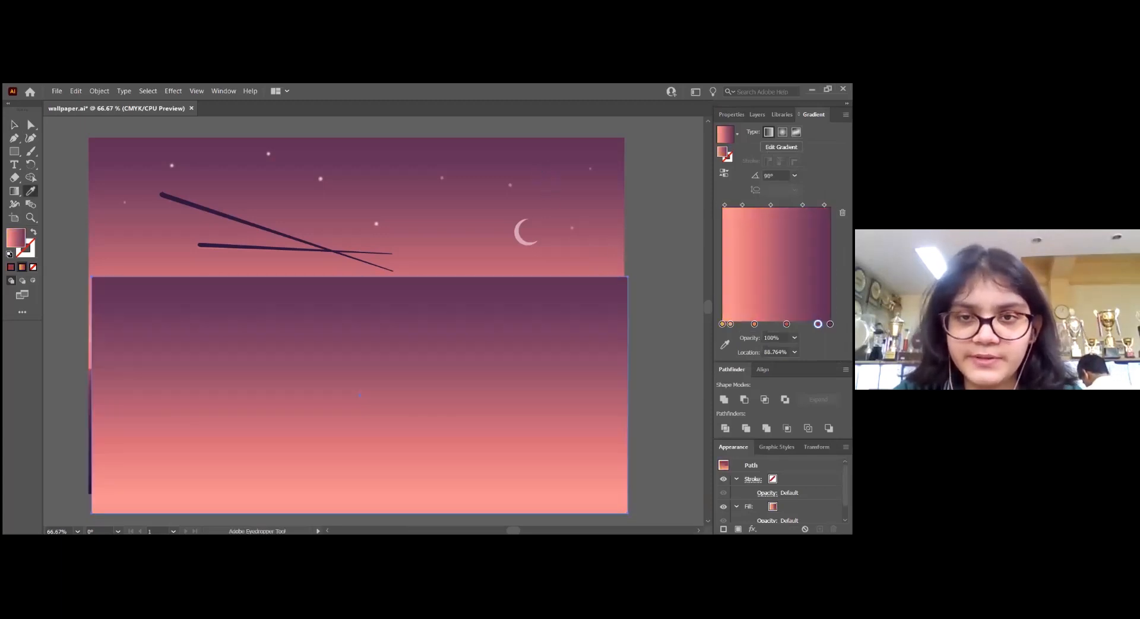
Move the rectangle aside to uncover the moon and tent, and add a gradient stop at location 45.4774%
key(v)
drag(590, 306, 497, 258)
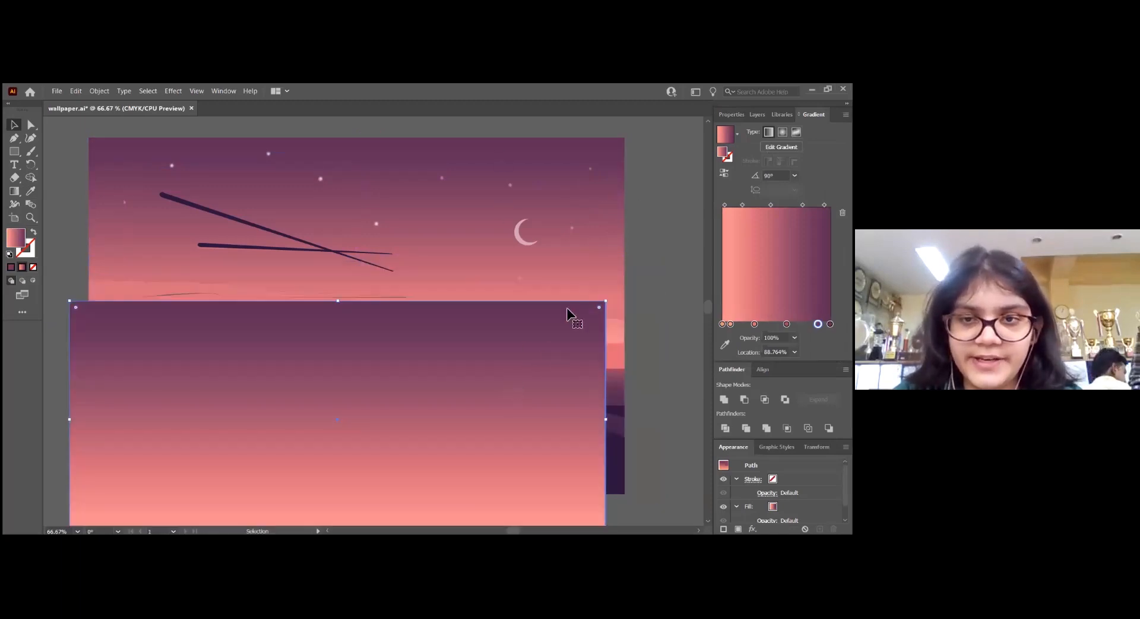
drag(384, 219, 367, 214)
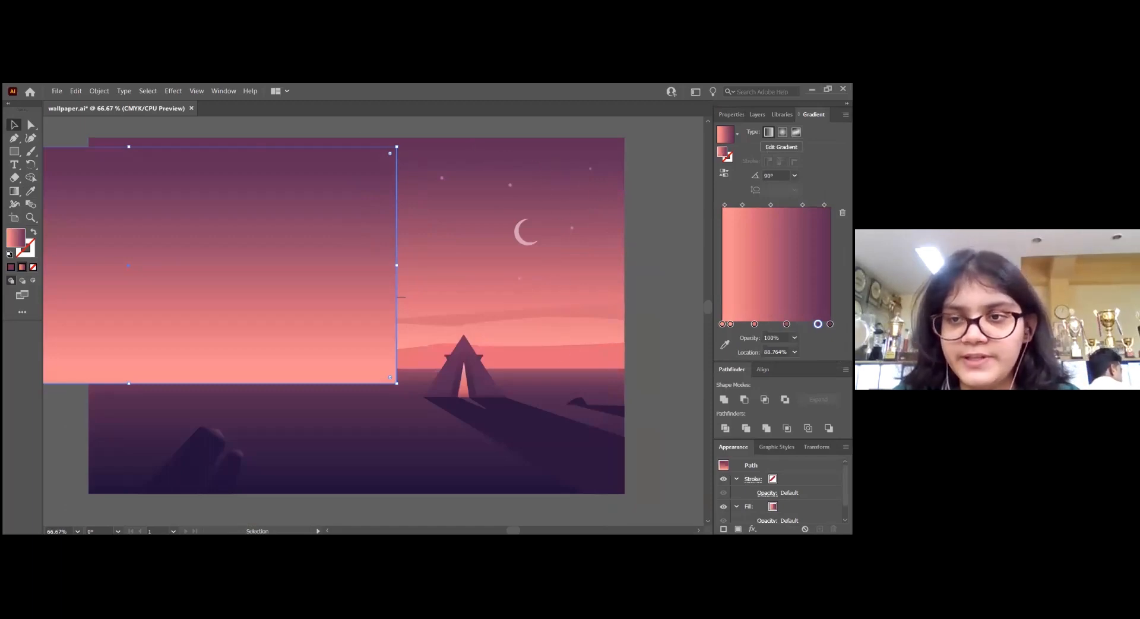
click(830, 324)
click(818, 324)
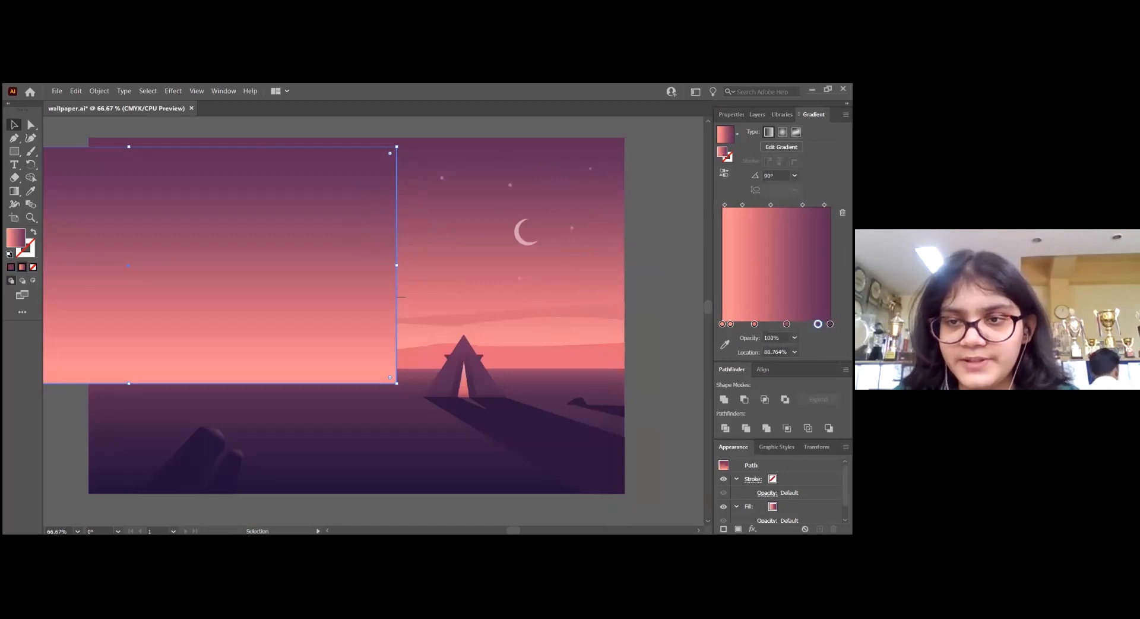
click(759, 324)
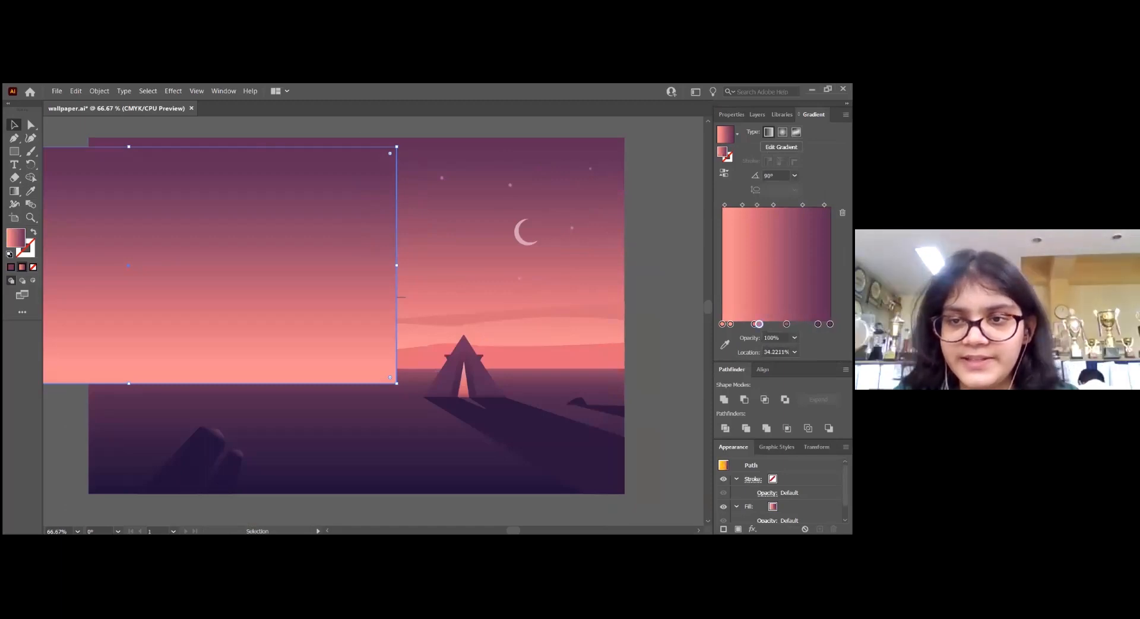
drag(759, 324, 771, 324)
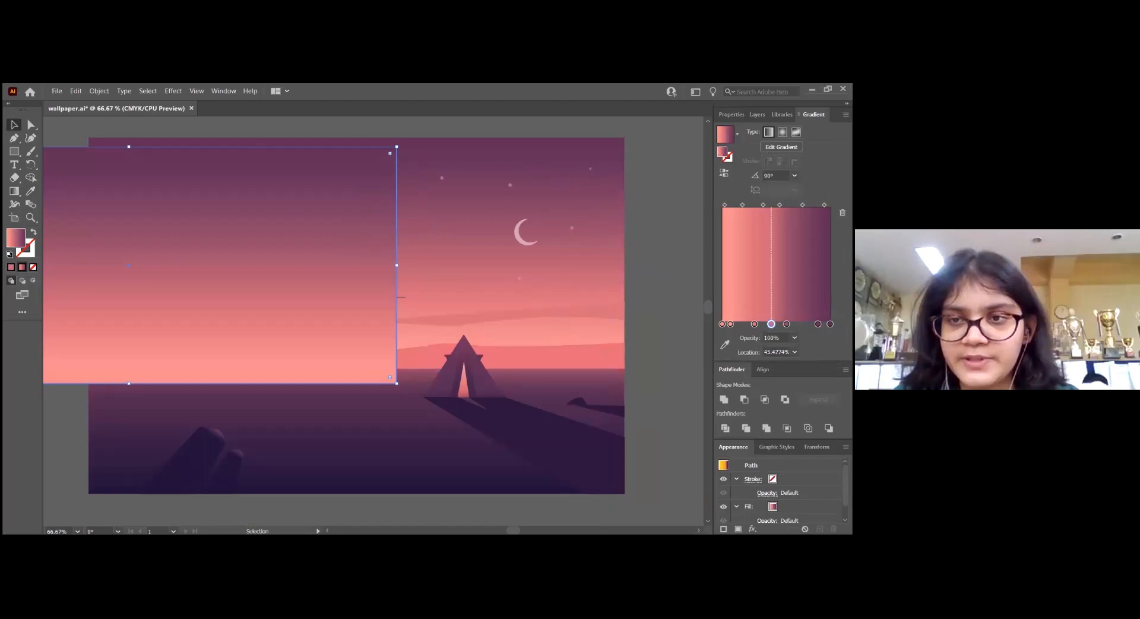
Try sampling the dark ground gradient onto the sky rectangle, and undo it
key(i)
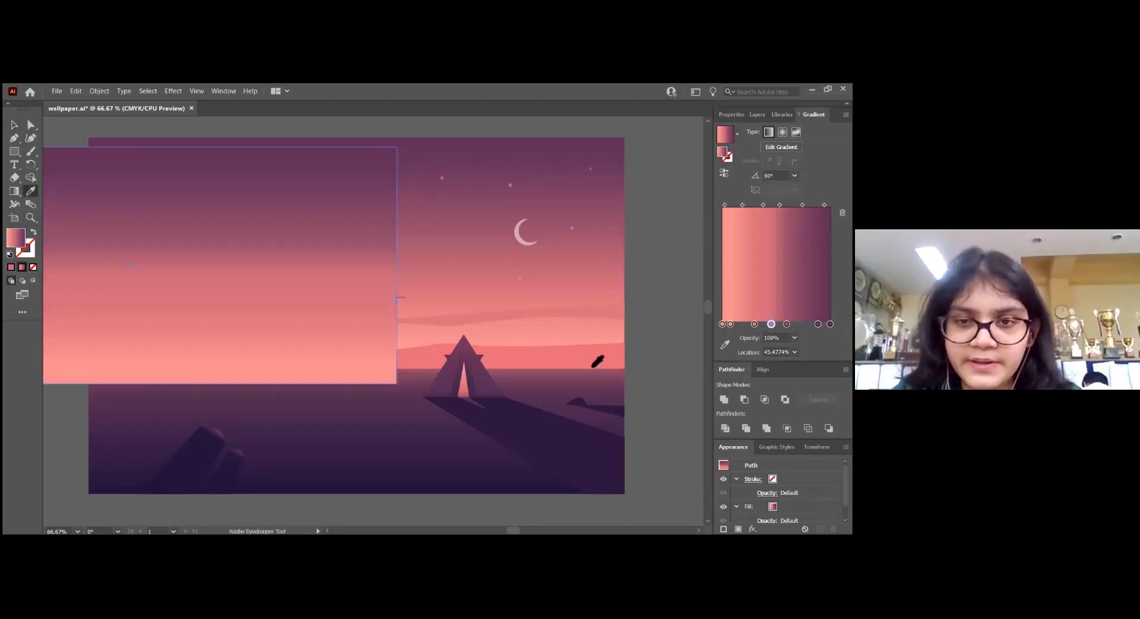
click(555, 377)
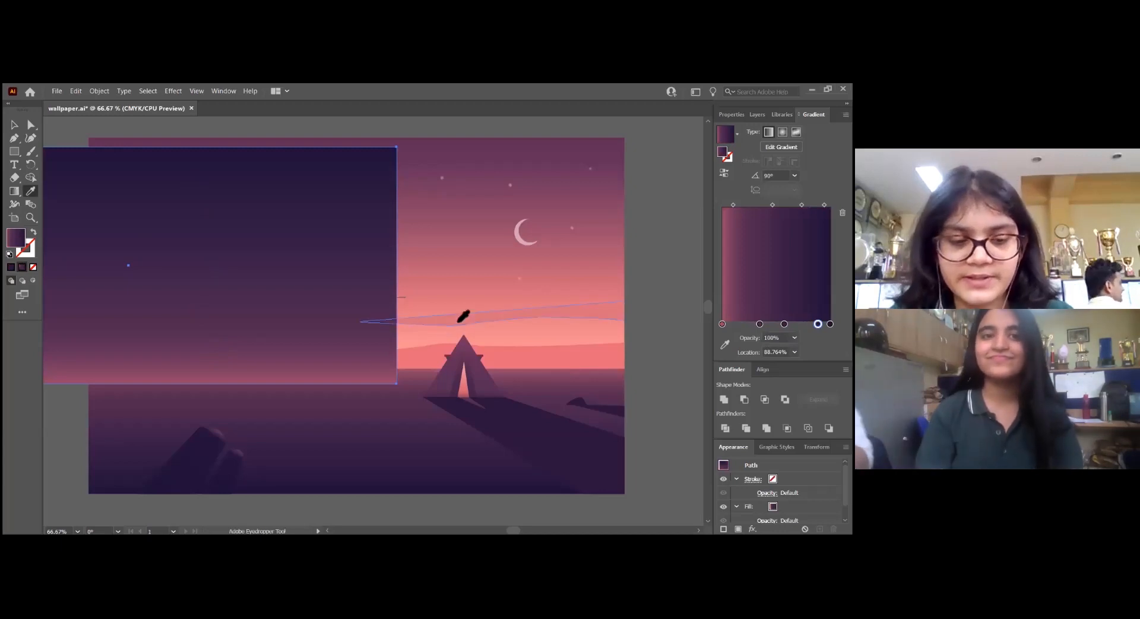
key(ctrl)
click(477, 316)
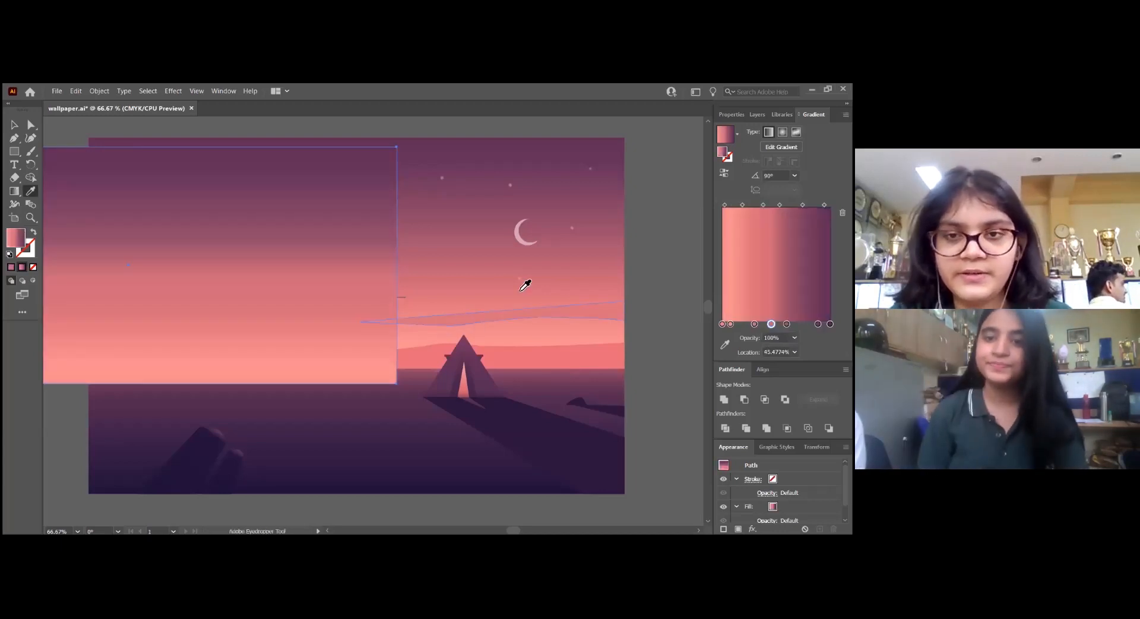
Align the rectangle with the sky area from the artwork's top edge to the horizon, send it to the back, and deselect it
key(v)
drag(296, 220, 540, 211)
right_click(541, 211)
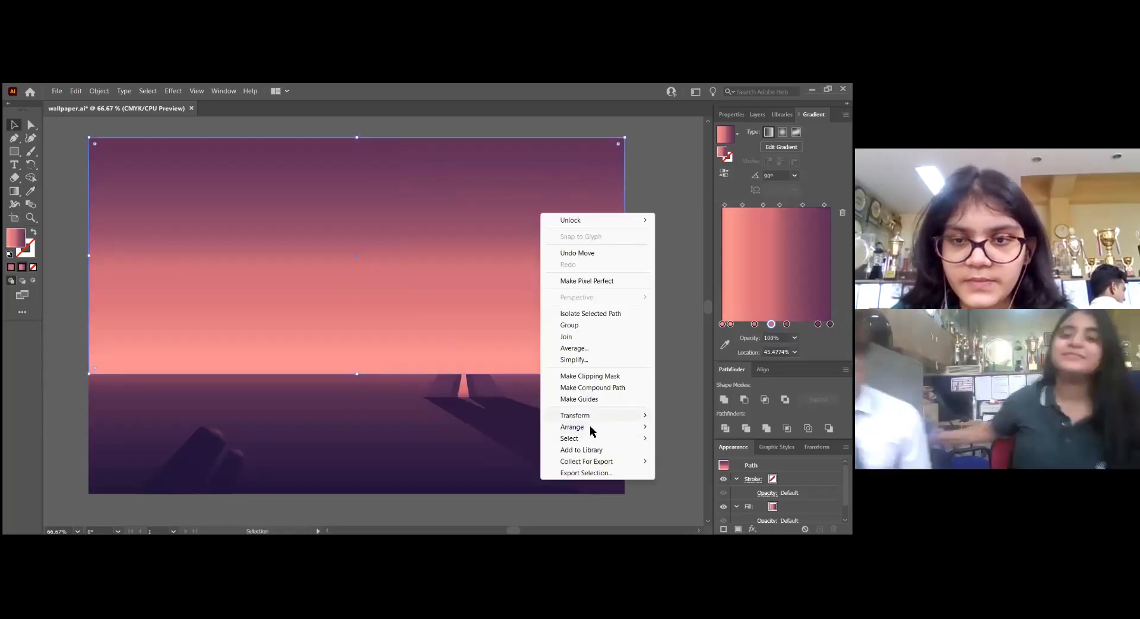
click(589, 425)
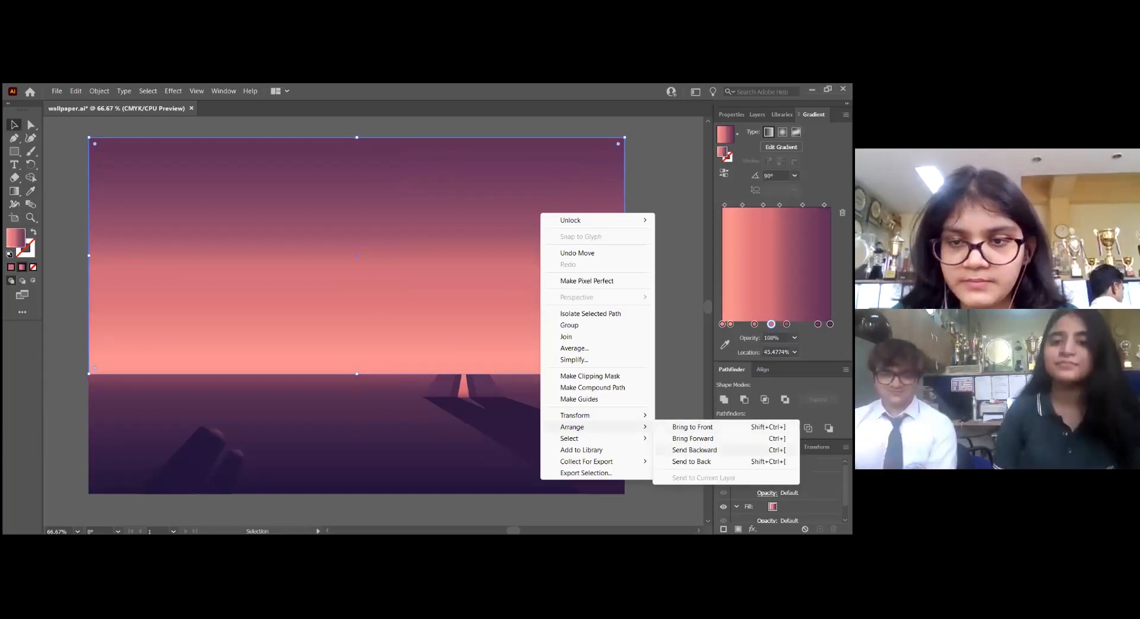
click(693, 461)
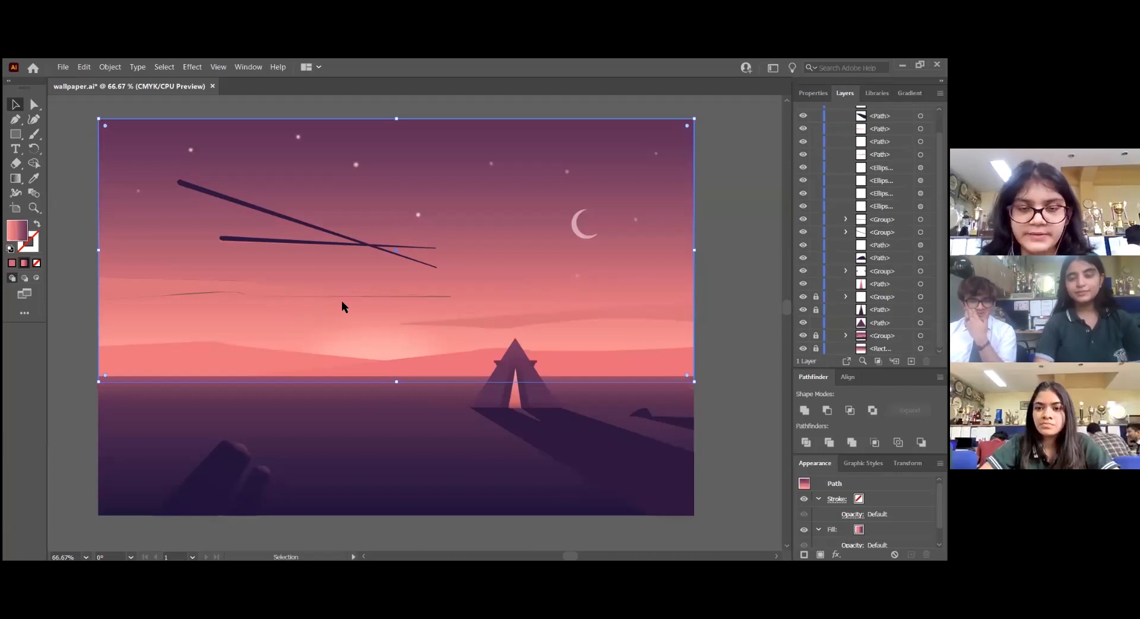
click(395, 342)
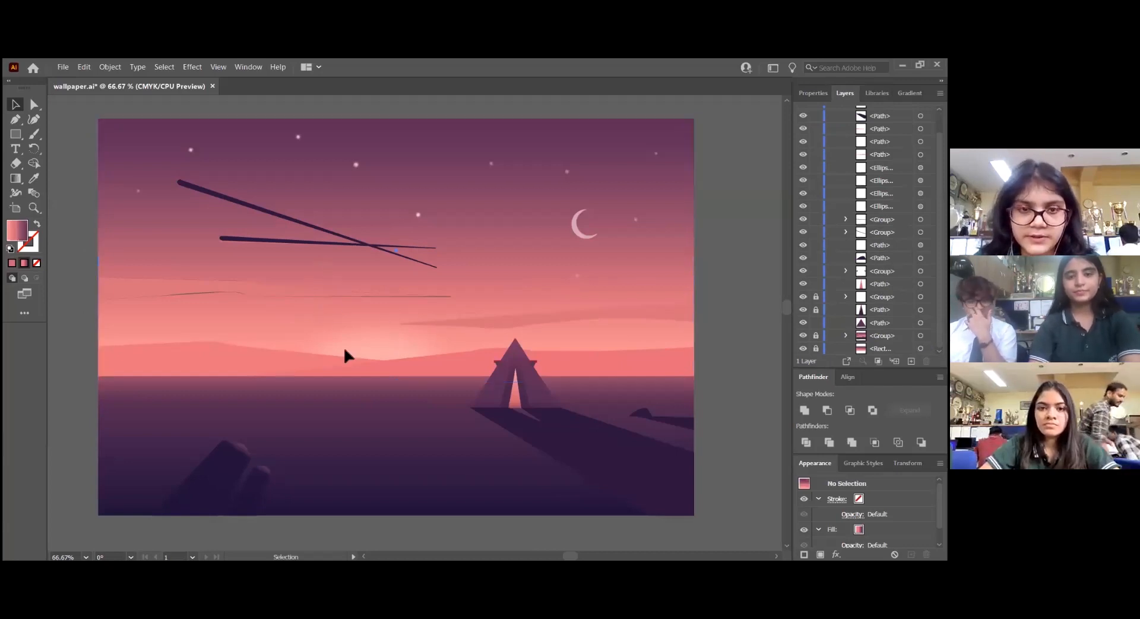
Draw a three-point dome-shaped arc over the sun glow above the horizon with the Curvature tool
scroll(345, 349, down, 1)
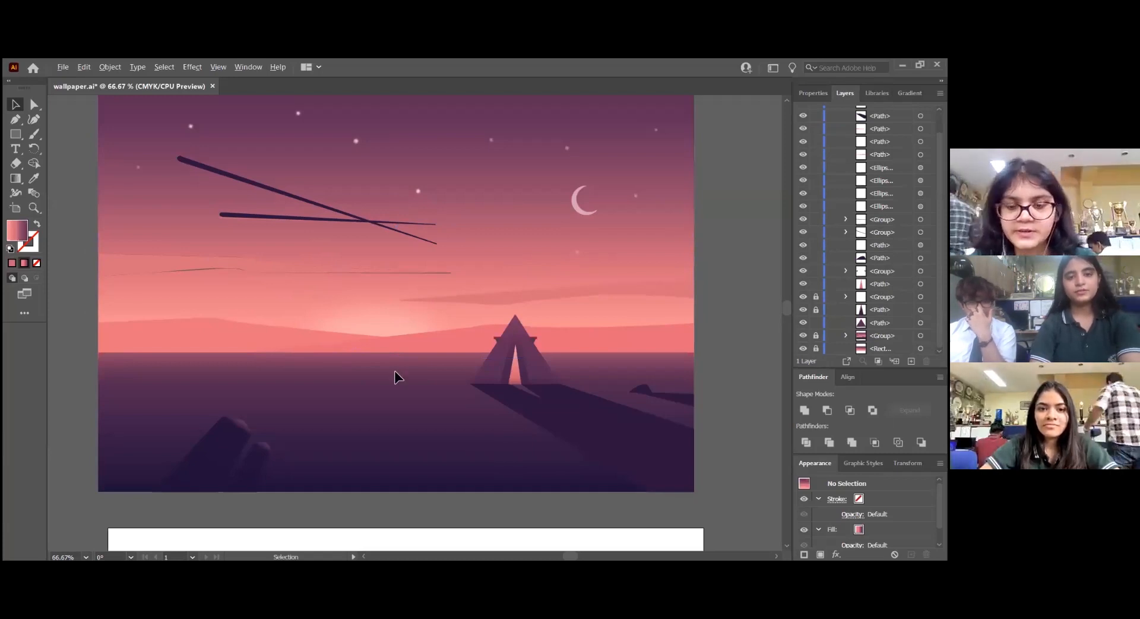
scroll(423, 333, up, 3)
key(p)
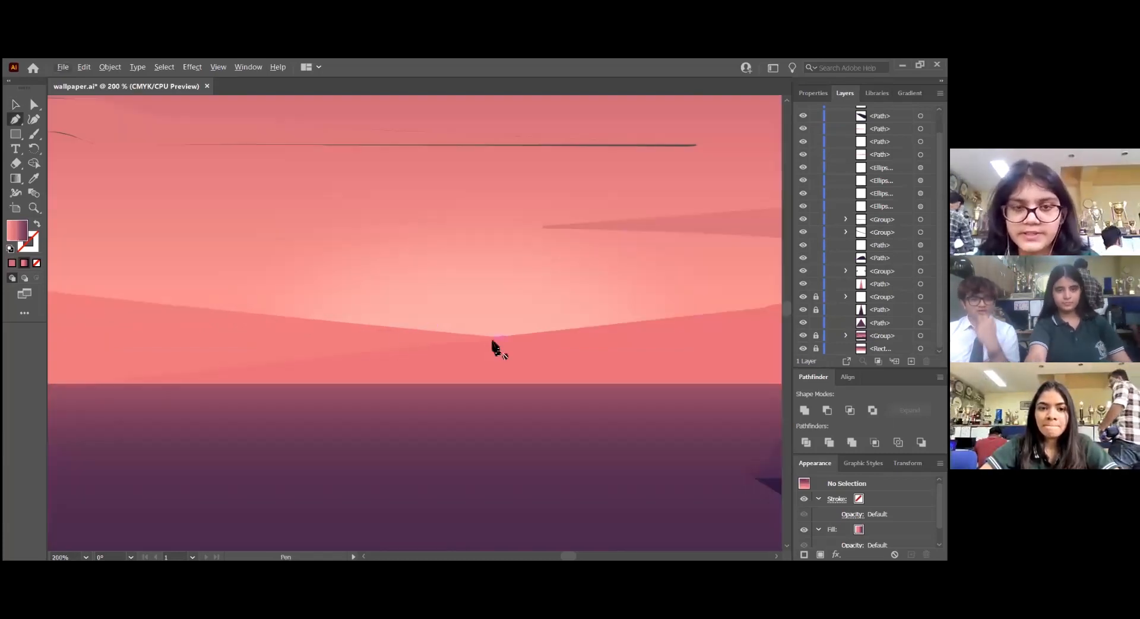
click(34, 119)
click(290, 348)
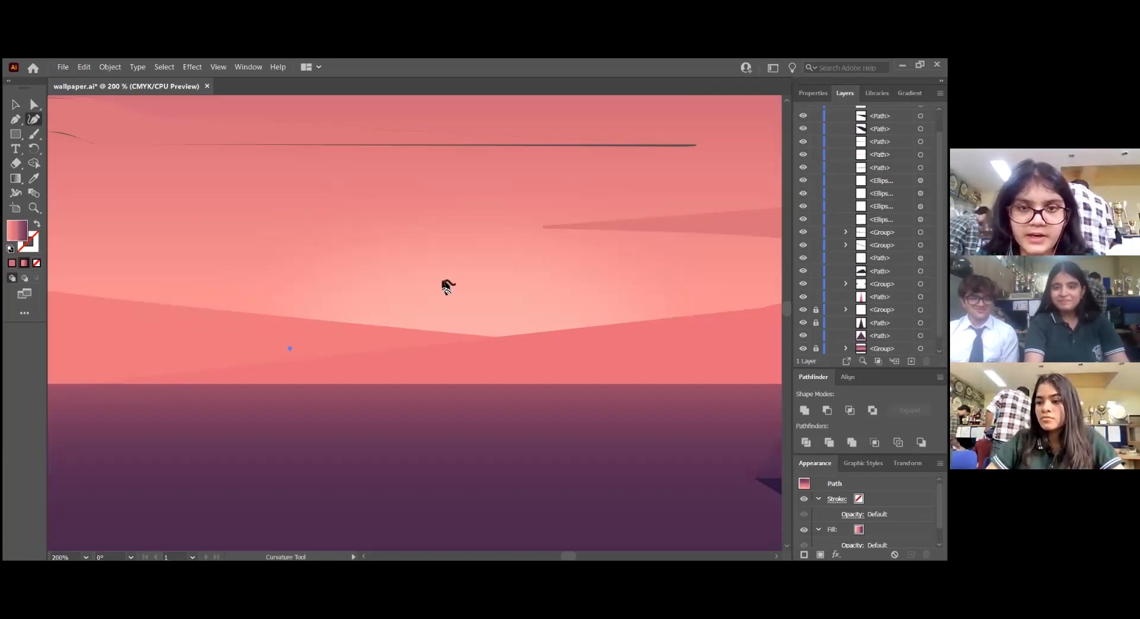
click(457, 280)
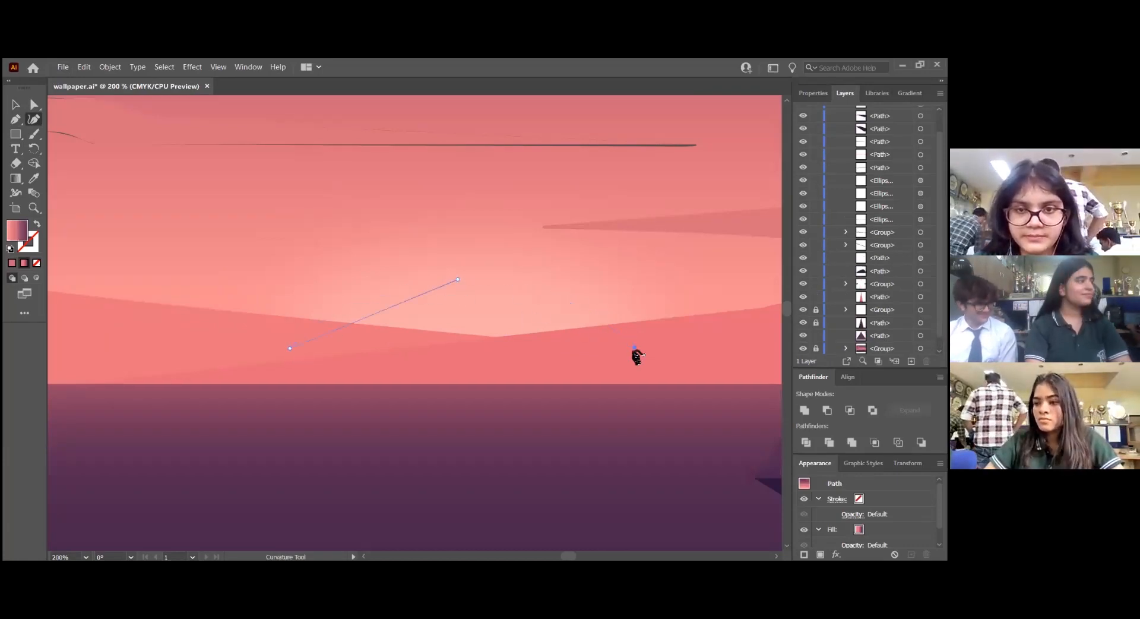
click(634, 347)
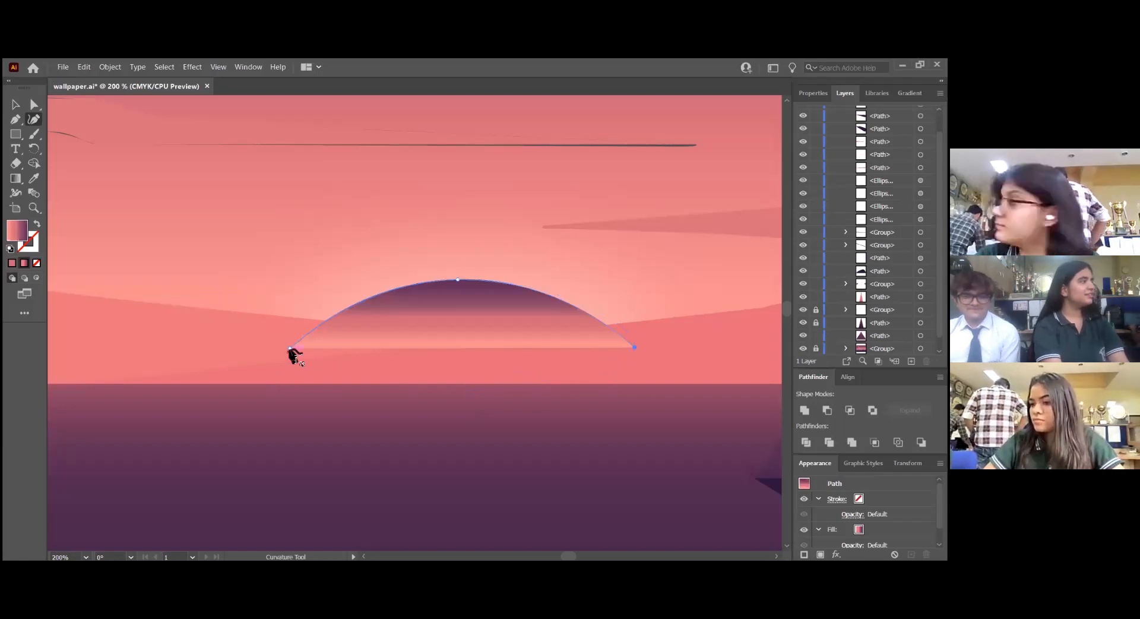